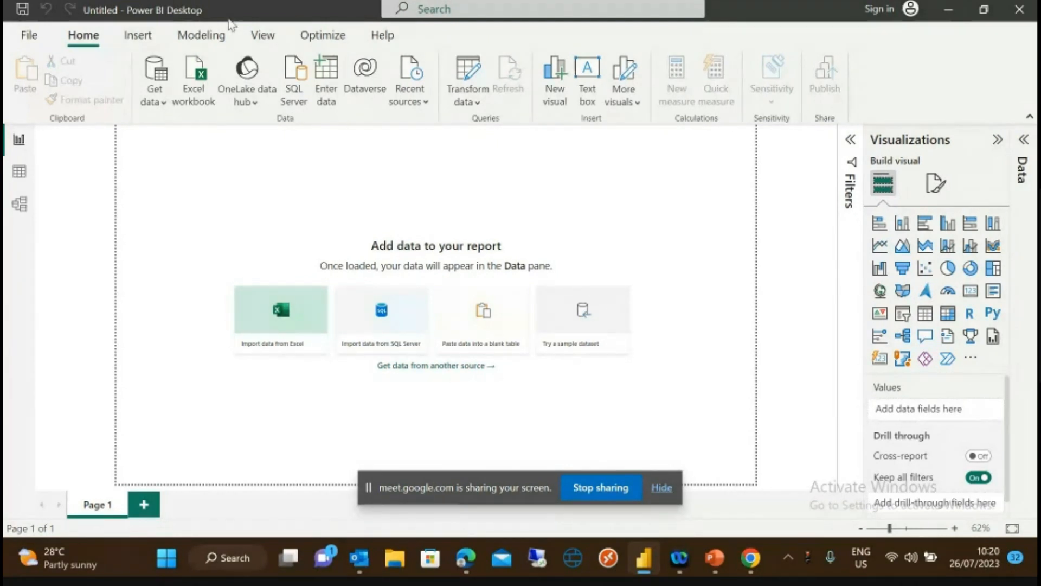
- Preview the common data sources list and the data transformation options, closing both unused
{"action": "left_click", "coordinate": [162, 102]}
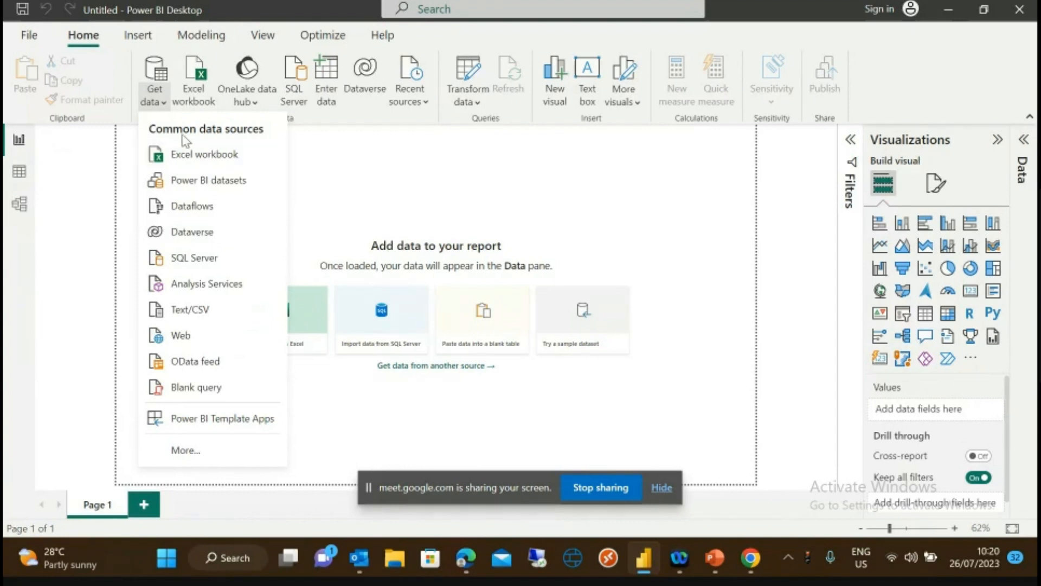
{"action": "left_click", "coordinate": [361, 169]}
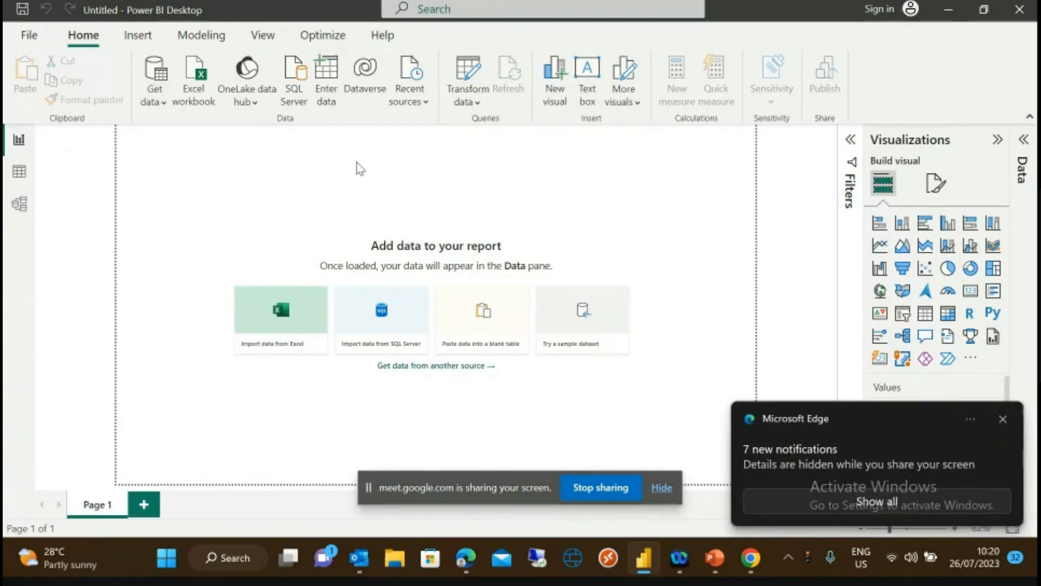
{"action": "left_click", "coordinate": [483, 100]}
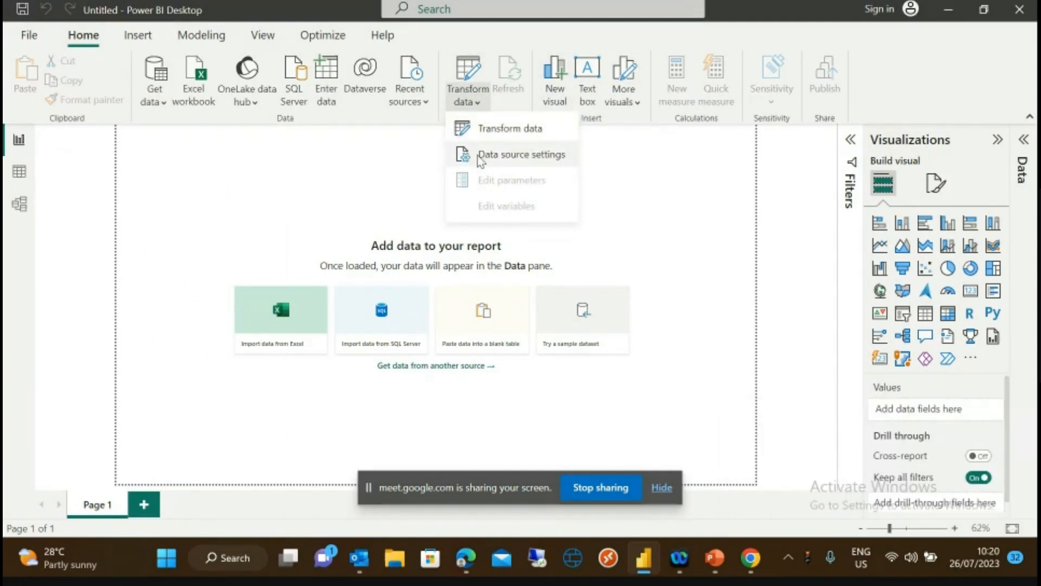
{"action": "left_click", "coordinate": [665, 167]}
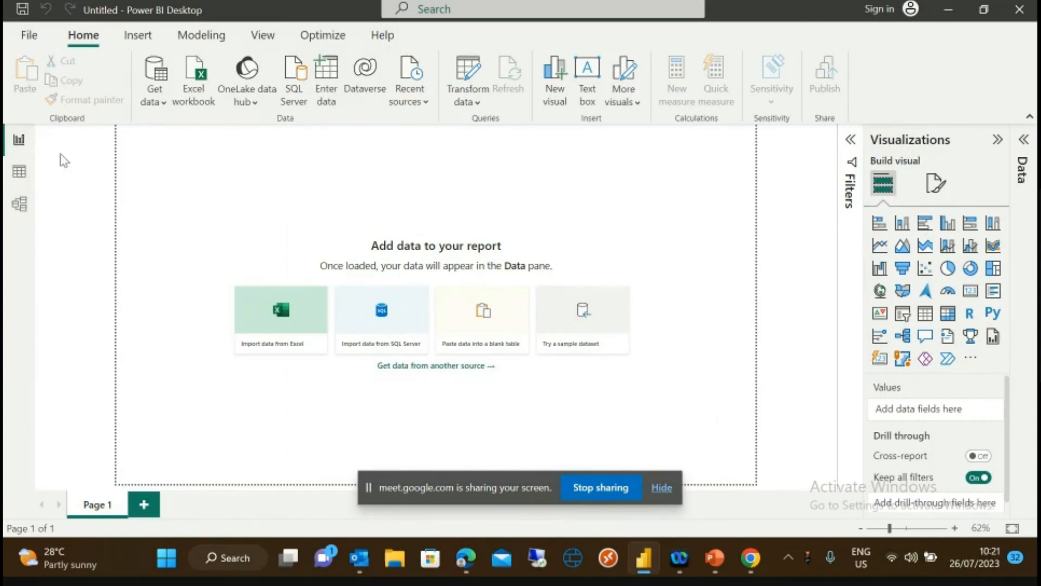
- Look at Data and Model views, return to Report view, dismiss the Edge toast, and list common data sources
{"action": "left_click", "coordinate": [19, 174]}
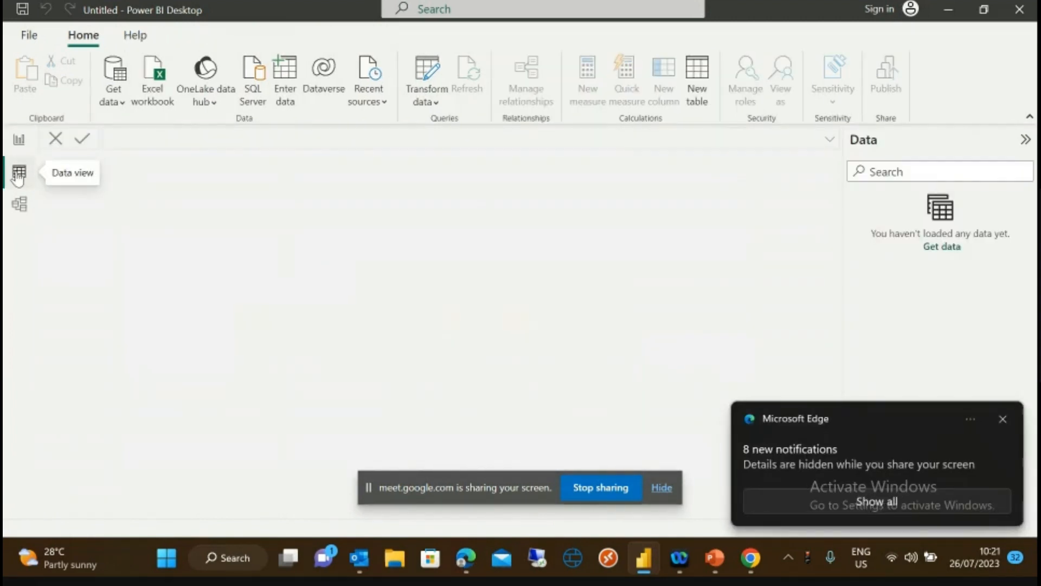
{"action": "left_click", "coordinate": [19, 206]}
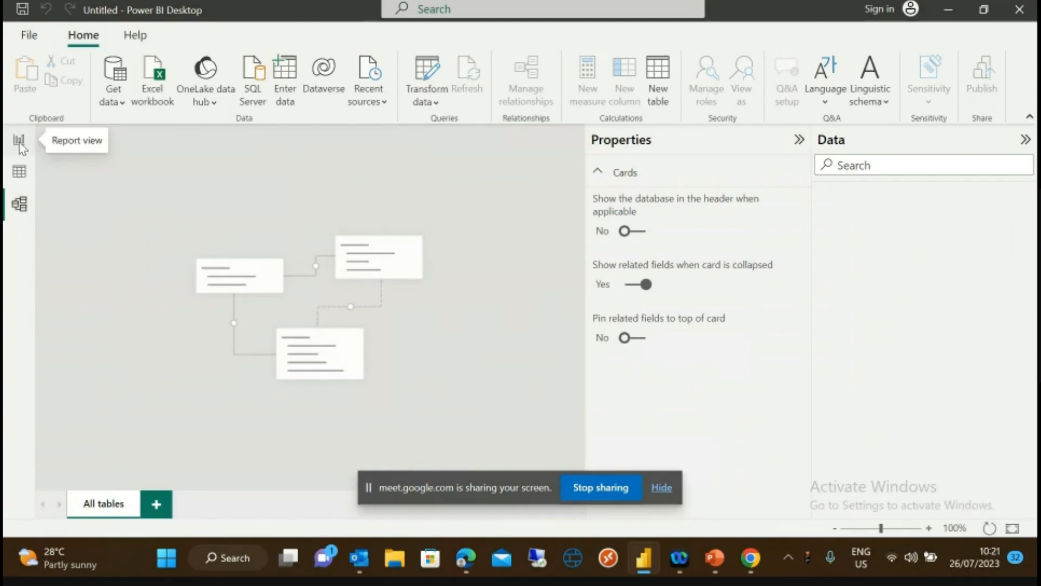
{"action": "left_click", "coordinate": [20, 143]}
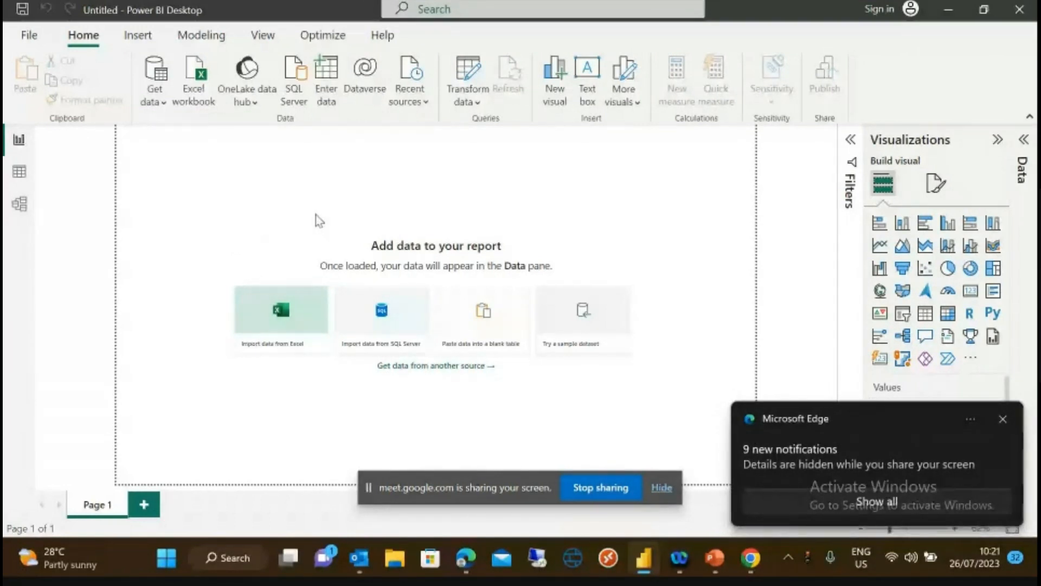
{"action": "left_click", "coordinate": [1003, 419]}
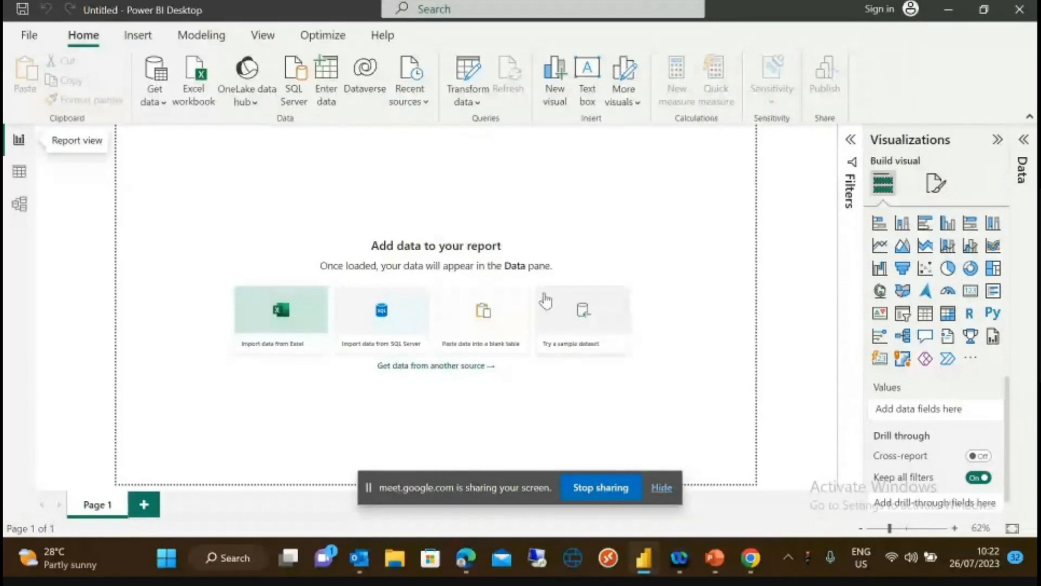
{"action": "left_click", "coordinate": [162, 102]}
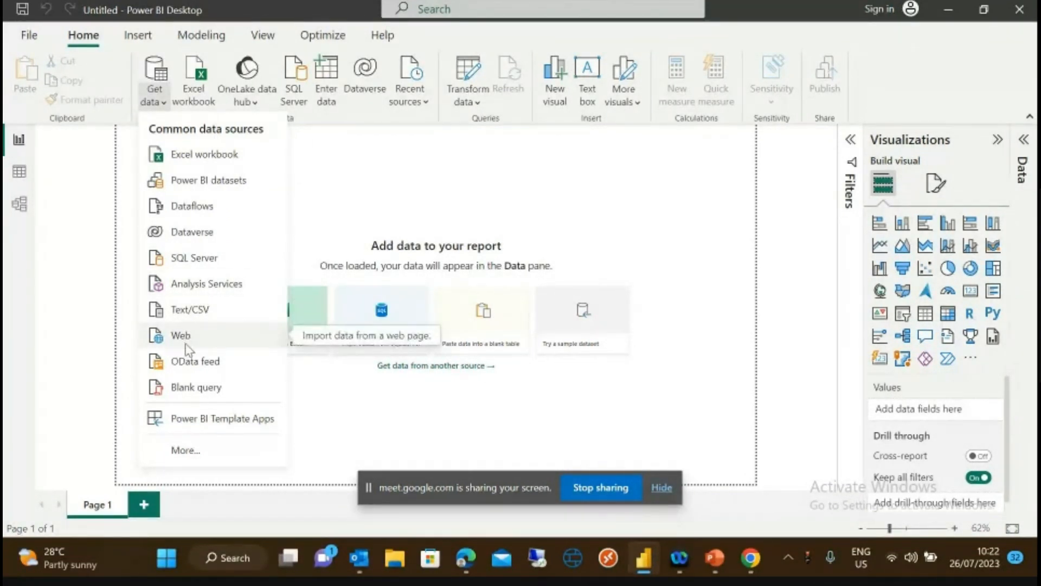
{"action": "left_click", "coordinate": [187, 456]}
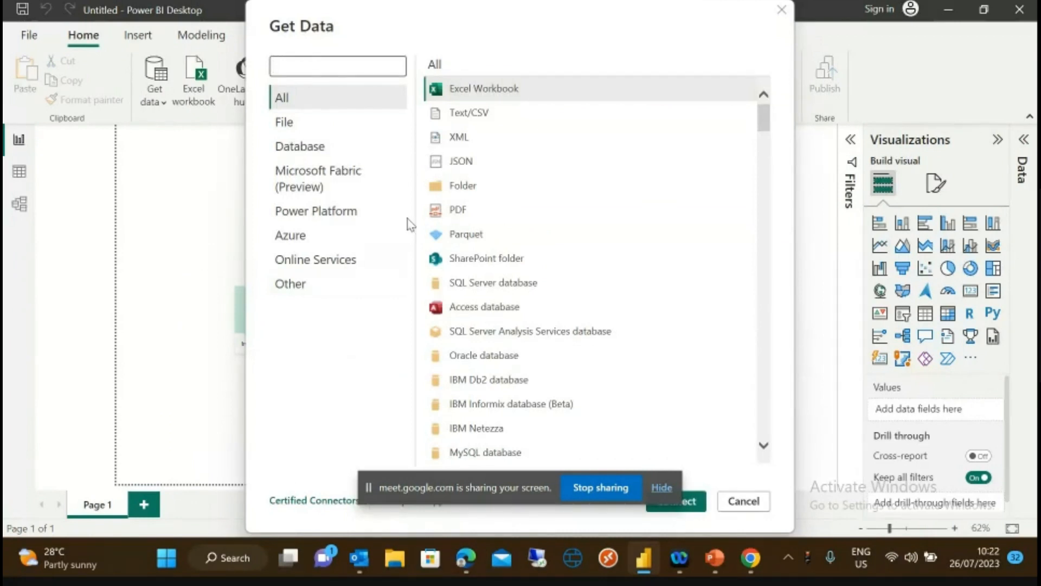
{"action": "left_click", "coordinate": [763, 445]}
{"action": "left_click", "coordinate": [764, 446]}
{"action": "left_click", "coordinate": [763, 446]}
{"action": "left_click", "coordinate": [764, 446]}
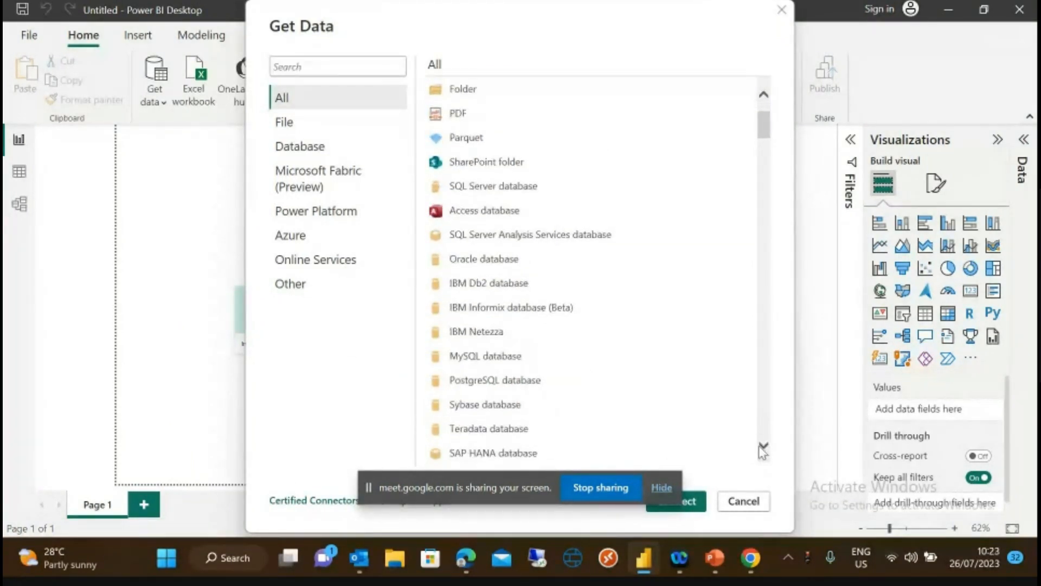
{"action": "left_click", "coordinate": [764, 446]}
{"action": "left_click", "coordinate": [764, 446]}
{"action": "left_click", "coordinate": [763, 446]}
{"action": "left_click", "coordinate": [764, 446]}
{"action": "left_click", "coordinate": [764, 446]}
{"action": "left_click", "coordinate": [764, 446]}
{"action": "left_click", "coordinate": [764, 448]}
{"action": "left_click", "coordinate": [763, 448]}
{"action": "left_click", "coordinate": [764, 448]}
{"action": "left_click", "coordinate": [764, 445]}
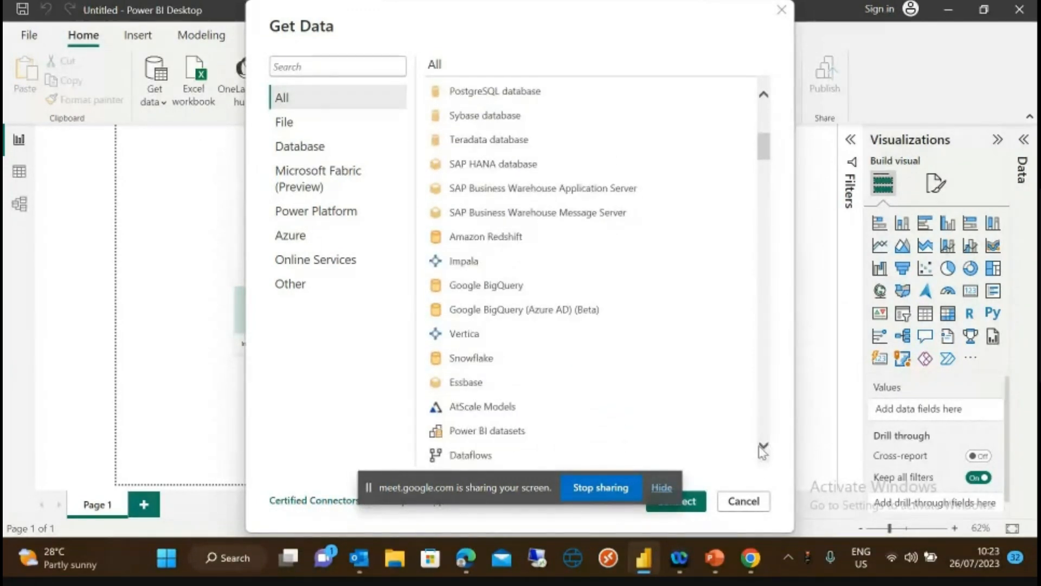
{"action": "left_click", "coordinate": [764, 446]}
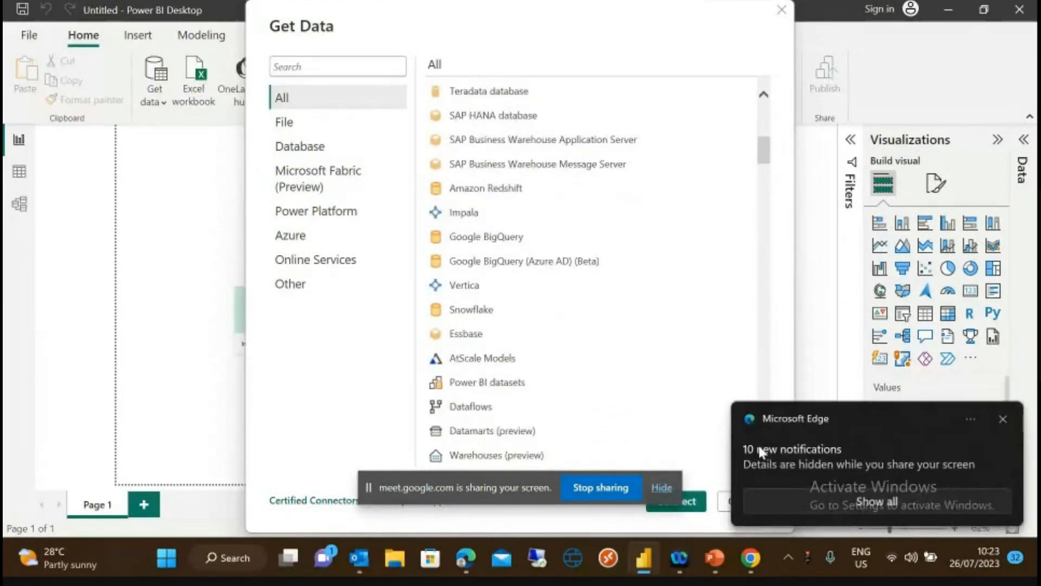
{"action": "left_click", "coordinate": [1004, 418]}
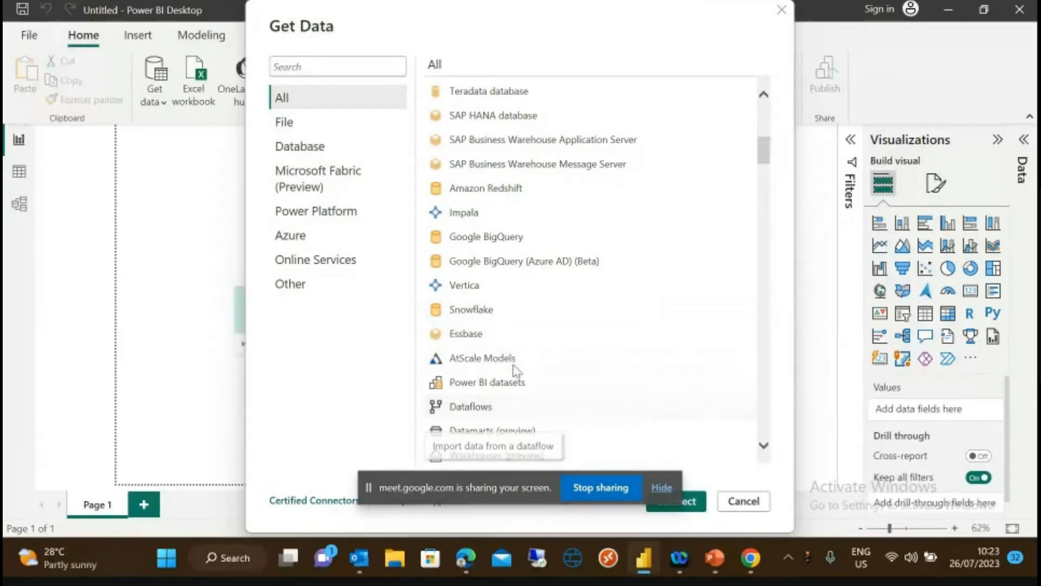
{"action": "left_click", "coordinate": [764, 446]}
{"action": "left_click", "coordinate": [765, 454]}
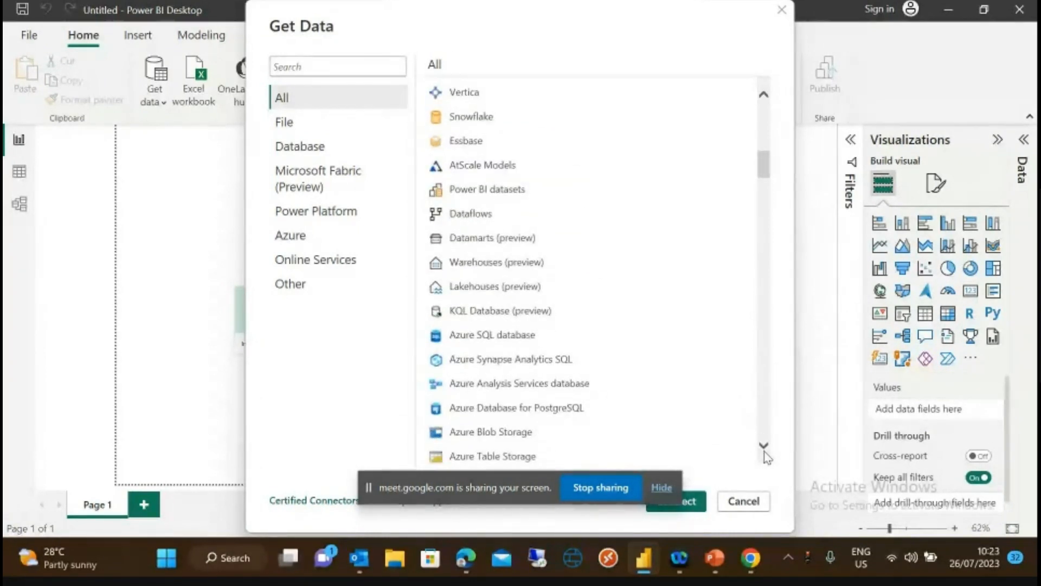
{"action": "left_click", "coordinate": [765, 453]}
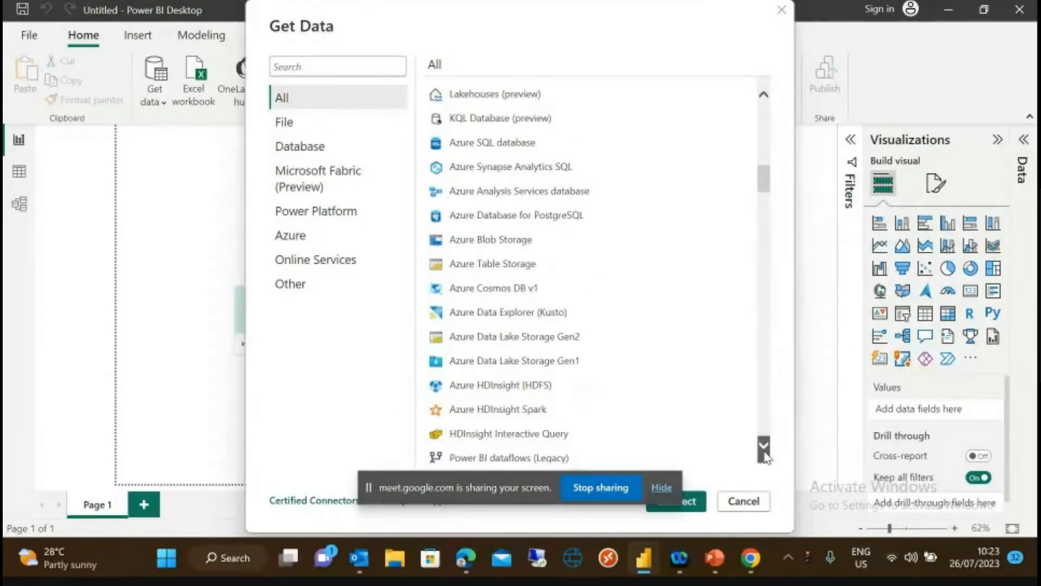
{"action": "left_click", "coordinate": [764, 453]}
{"action": "left_click", "coordinate": [765, 454]}
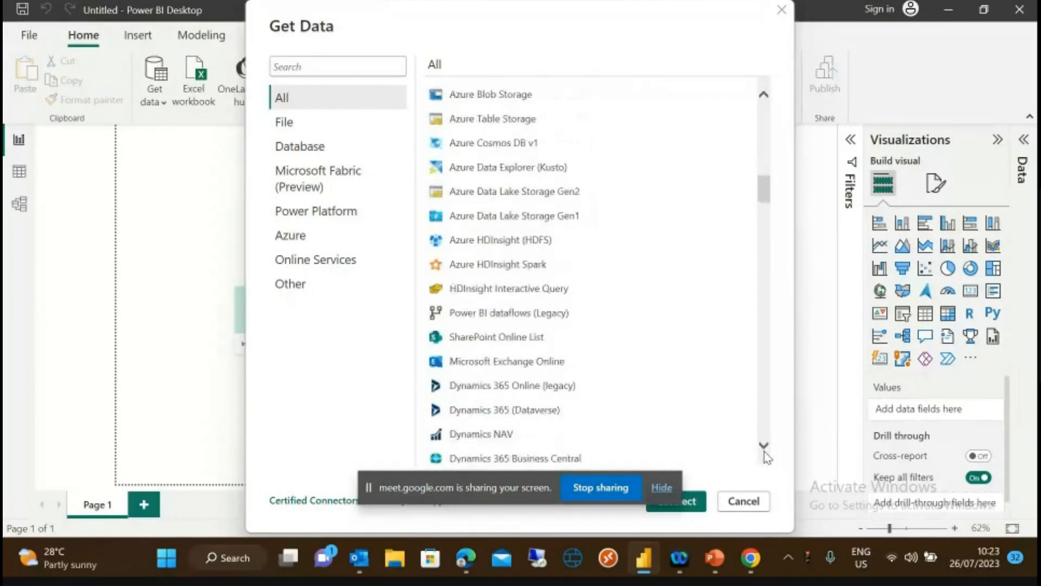
{"action": "left_click", "coordinate": [765, 453]}
{"action": "left_click", "coordinate": [765, 454]}
{"action": "left_click", "coordinate": [764, 453]}
{"action": "left_click", "coordinate": [765, 453]}
{"action": "left_click", "coordinate": [765, 454]}
{"action": "left_click", "coordinate": [765, 454]}
{"action": "left_click", "coordinate": [765, 453]}
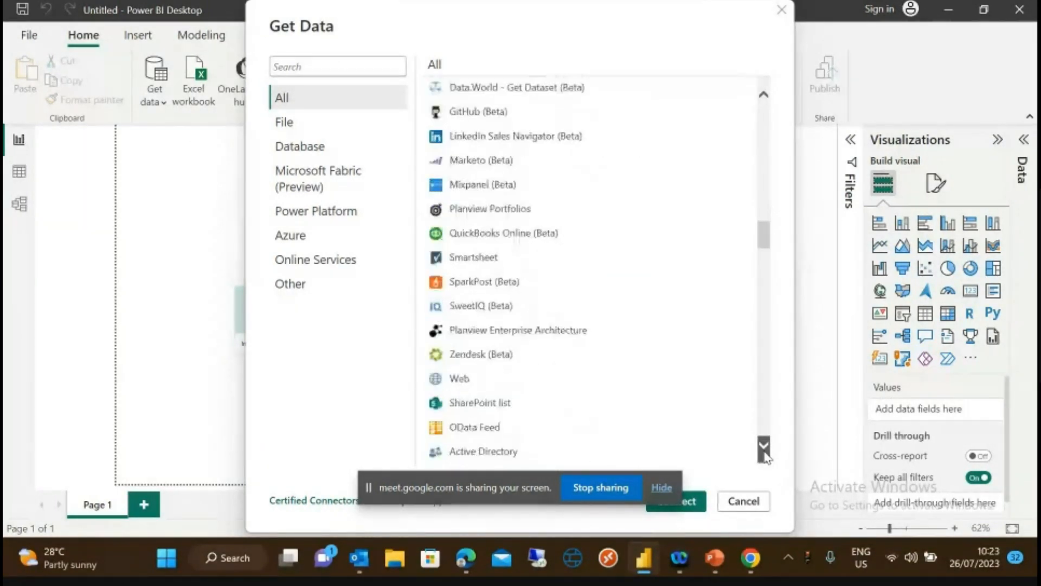
{"action": "left_click", "coordinate": [764, 453]}
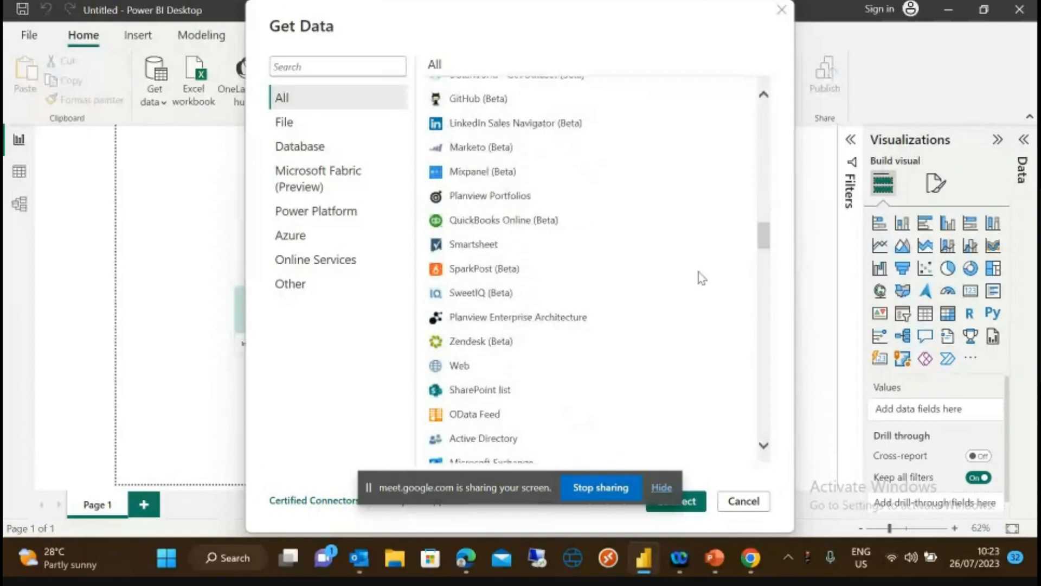
{"action": "left_click", "coordinate": [781, 11]}
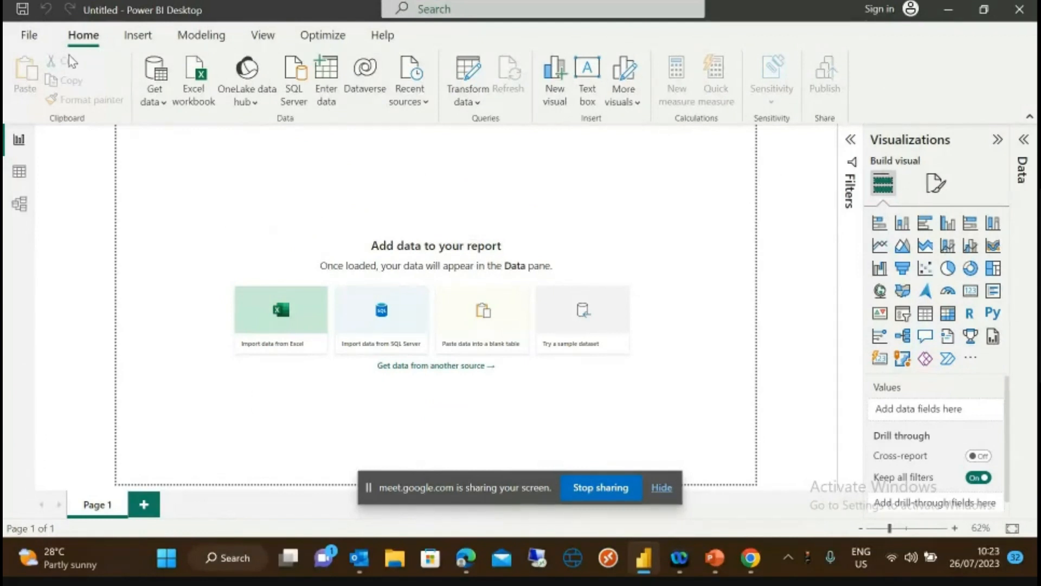
- Import the Kirus Sales Excel workbook from Desktop > Power BI Exercise Files
{"action": "left_click", "coordinate": [167, 105]}
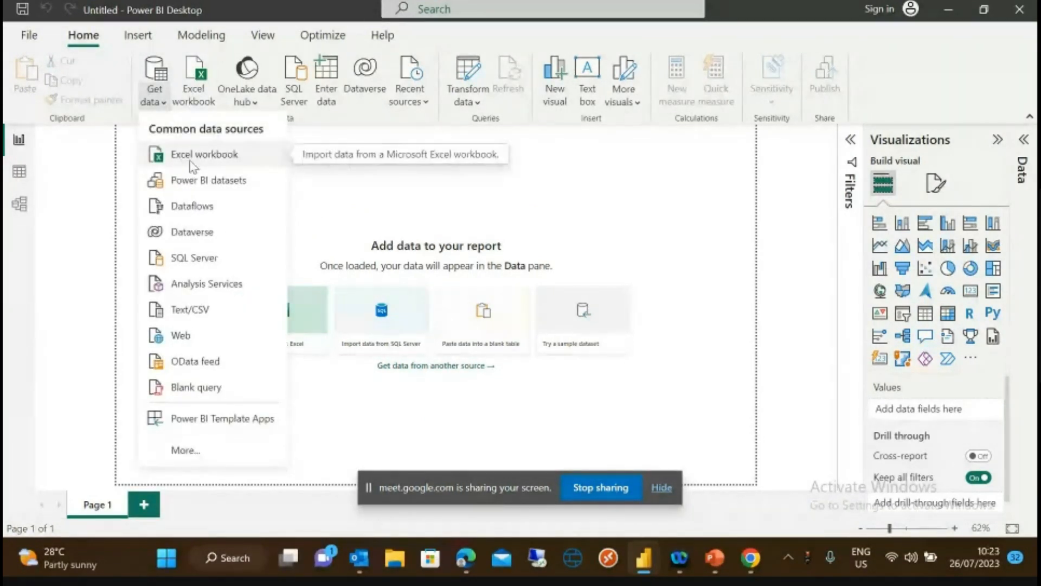
{"action": "left_click", "coordinate": [193, 157]}
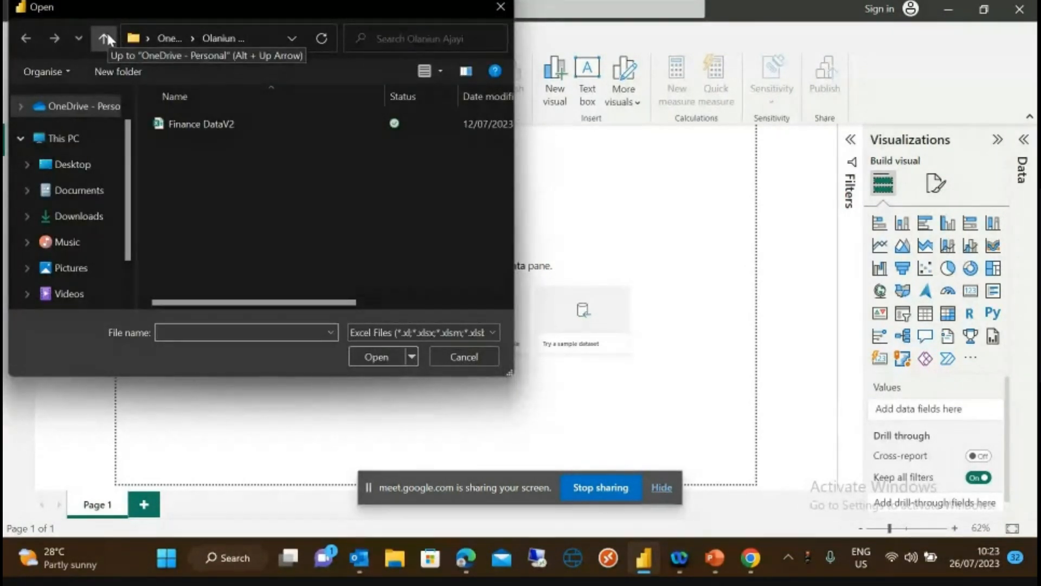
{"action": "left_click", "coordinate": [71, 165]}
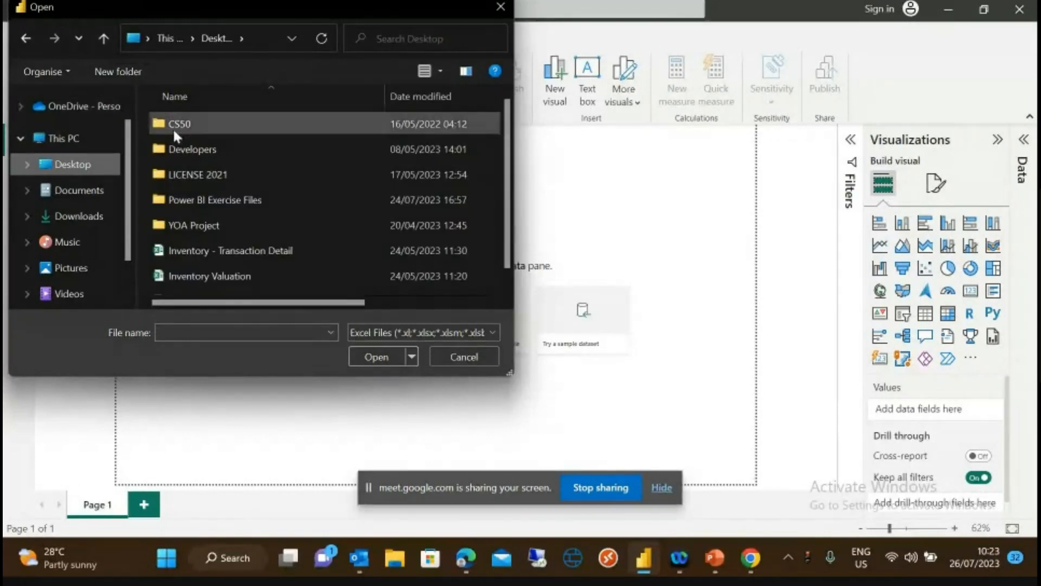
{"action": "double_click", "coordinate": [199, 199]}
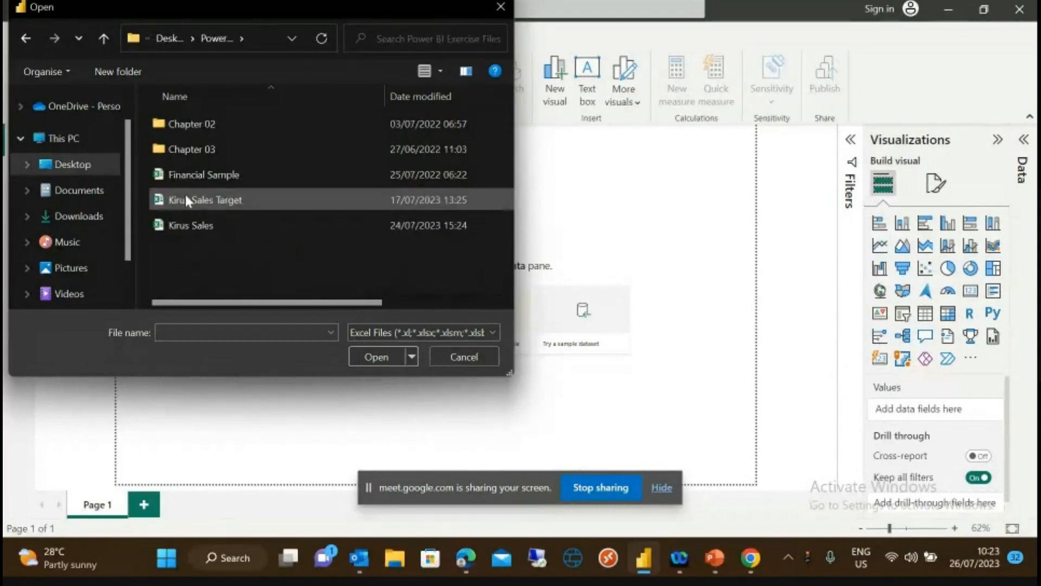
{"action": "left_click", "coordinate": [188, 225]}
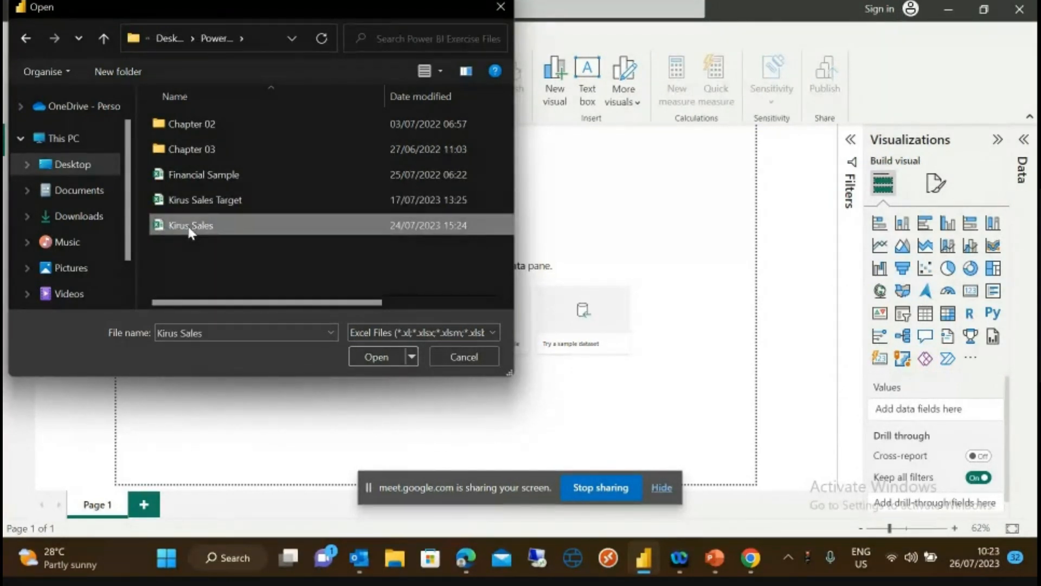
{"action": "left_click", "coordinate": [377, 358]}
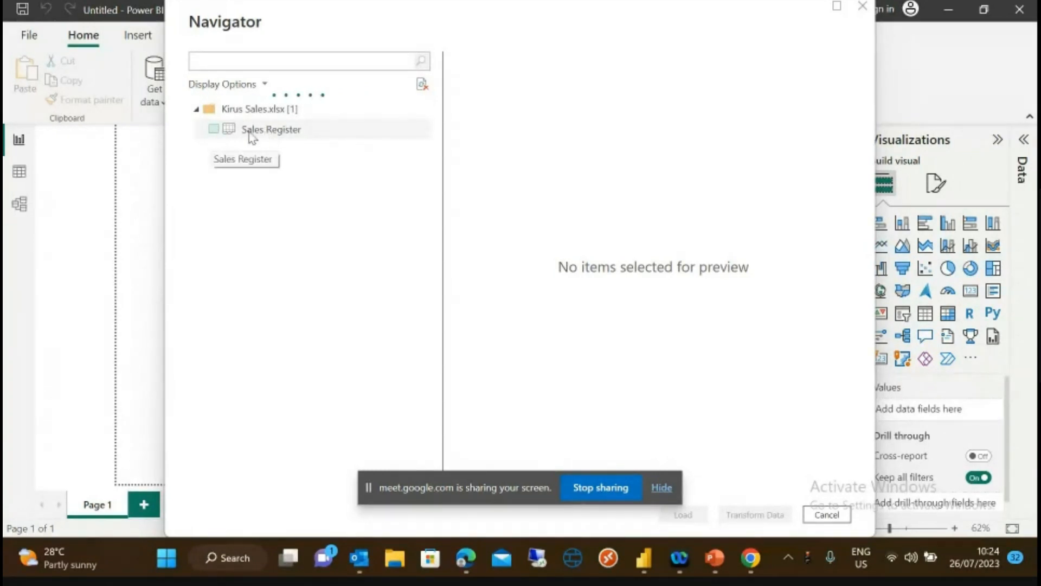
- Select Sales Register, scroll its preview through to Location, and open it with Transform Data
{"action": "left_click", "coordinate": [214, 132]}
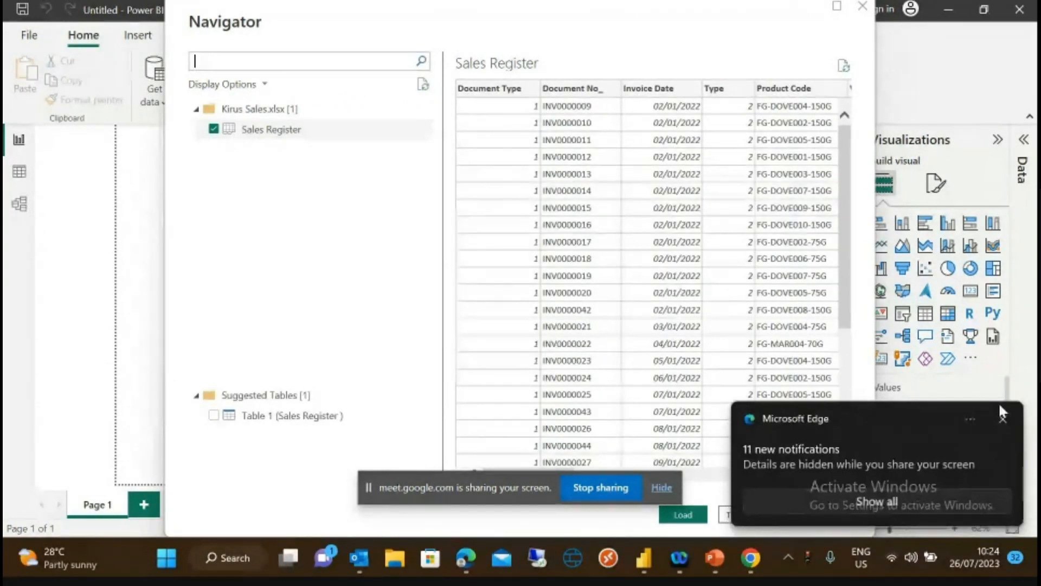
{"action": "left_click", "coordinate": [1002, 417]}
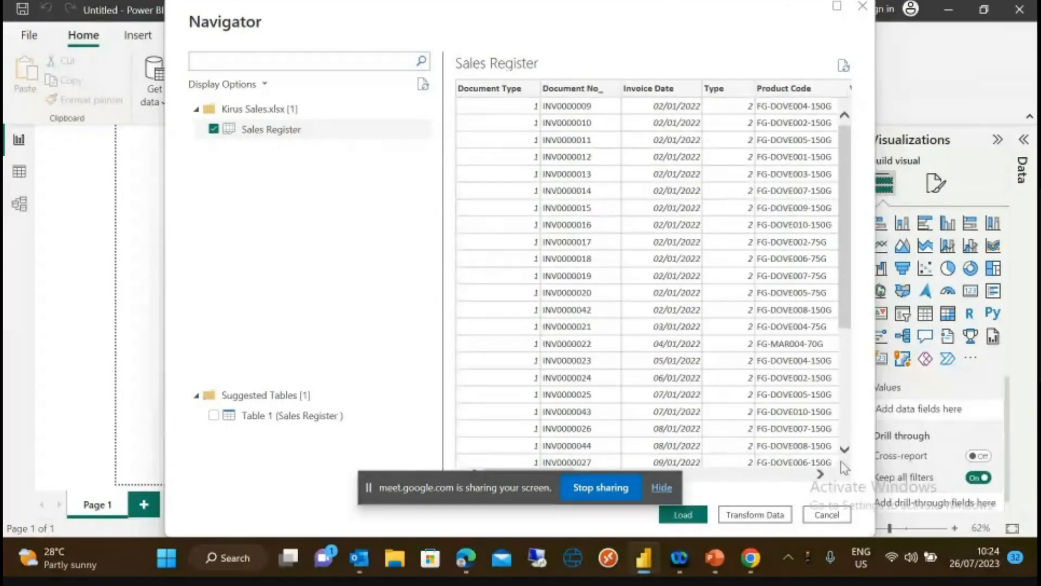
{"action": "left_click", "coordinate": [819, 474]}
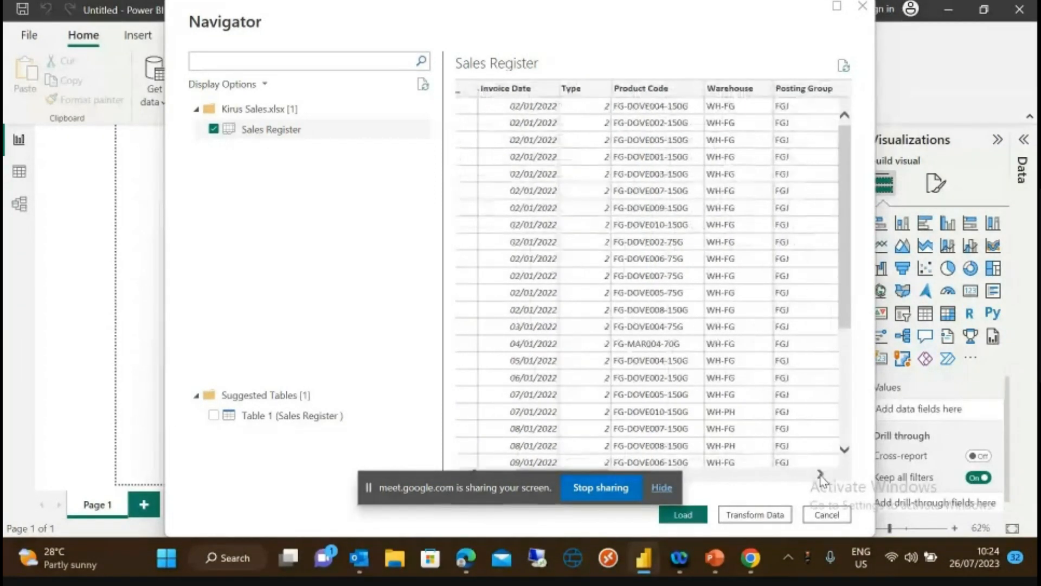
{"action": "left_click", "coordinate": [819, 475]}
{"action": "left_click", "coordinate": [820, 475]}
{"action": "left_click", "coordinate": [820, 474]}
{"action": "left_click", "coordinate": [820, 474]}
{"action": "left_click", "coordinate": [820, 474]}
{"action": "left_click", "coordinate": [820, 474]}
{"action": "left_click", "coordinate": [820, 474]}
{"action": "left_click", "coordinate": [820, 474]}
{"action": "left_click", "coordinate": [820, 475]}
{"action": "left_click", "coordinate": [820, 475]}
{"action": "left_click", "coordinate": [820, 474]}
{"action": "left_click_drag", "start_coordinate": [779, 479], "coordinate": [499, 478]}
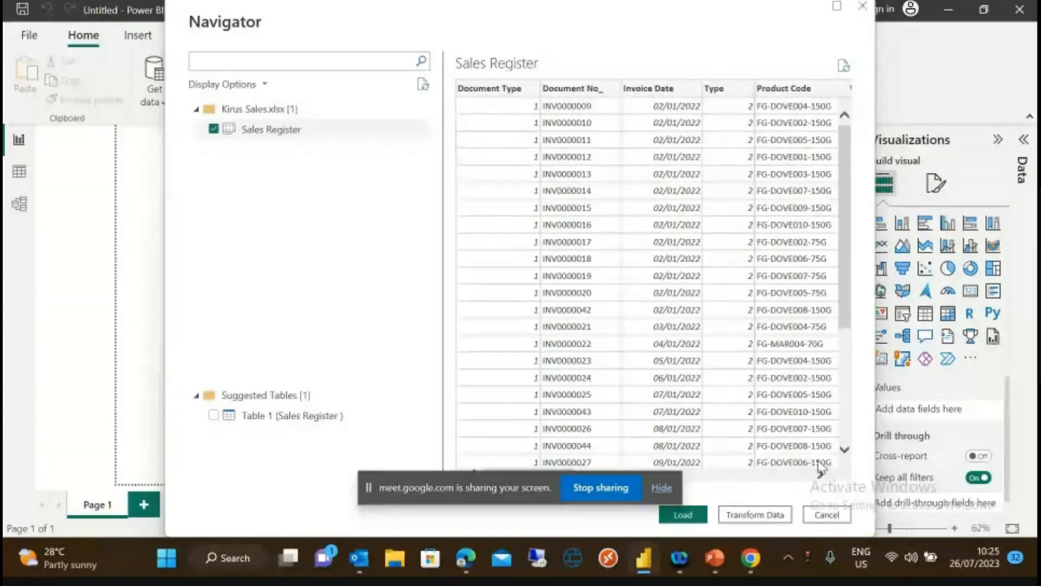
{"action": "left_click", "coordinate": [755, 516]}
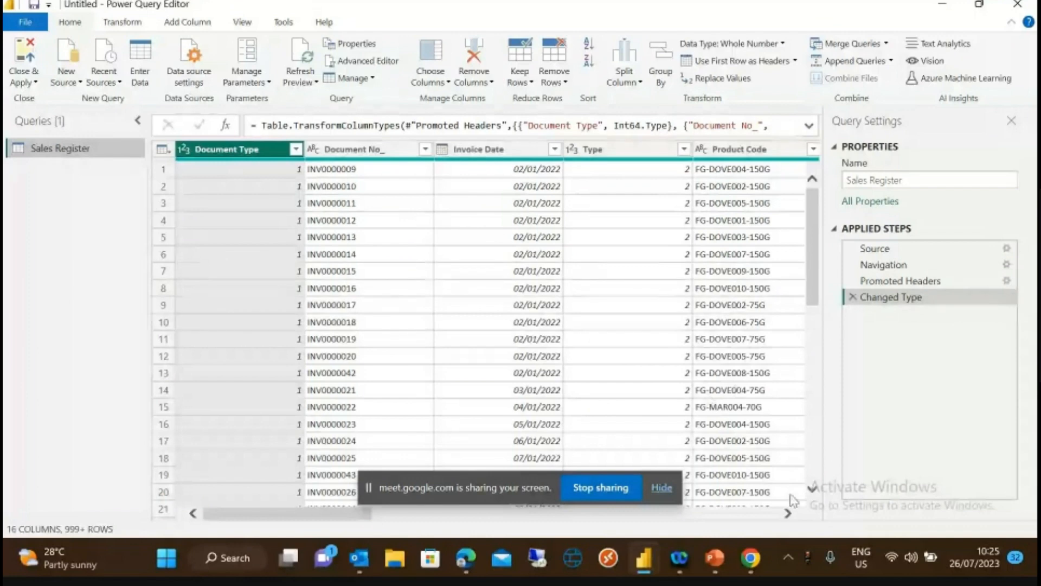
{"action": "left_click", "coordinate": [788, 514]}
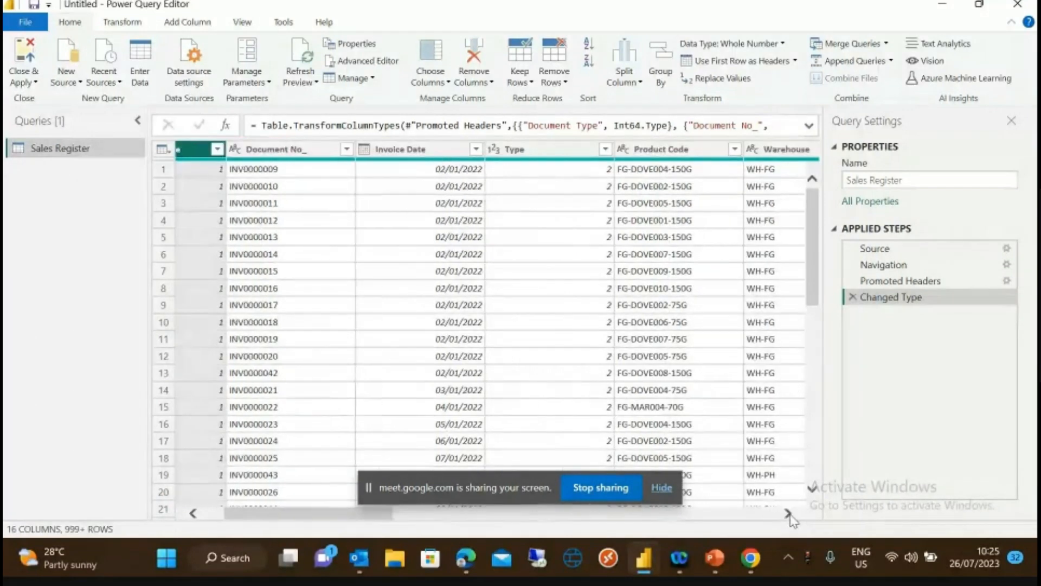
{"action": "left_click", "coordinate": [789, 514]}
{"action": "left_click", "coordinate": [789, 514]}
{"action": "left_click", "coordinate": [788, 514]}
{"action": "left_click", "coordinate": [789, 513]}
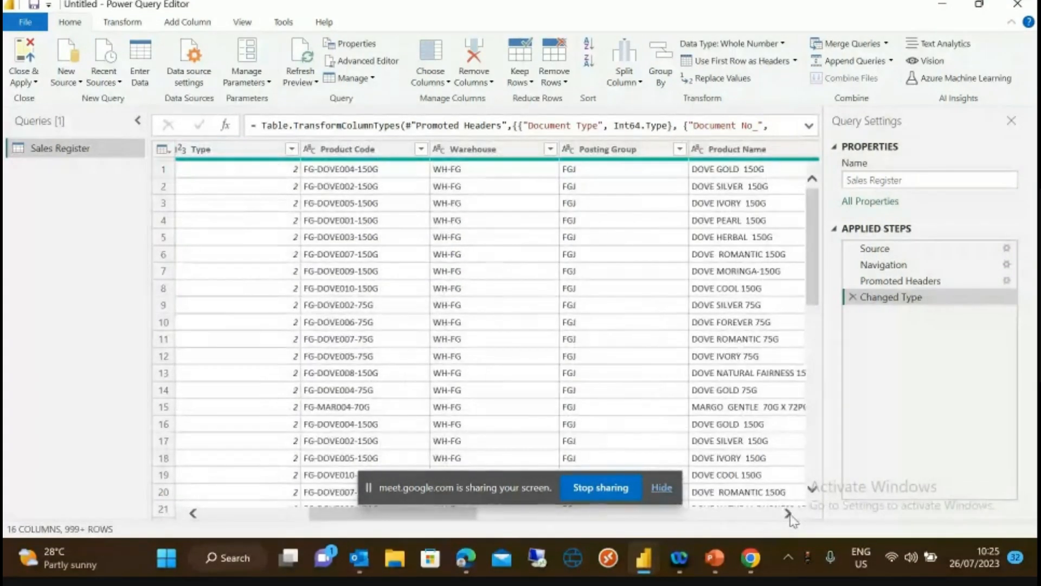
{"action": "left_click", "coordinate": [789, 514]}
{"action": "left_click", "coordinate": [788, 514]}
{"action": "left_click", "coordinate": [789, 513]}
{"action": "left_click", "coordinate": [789, 513]}
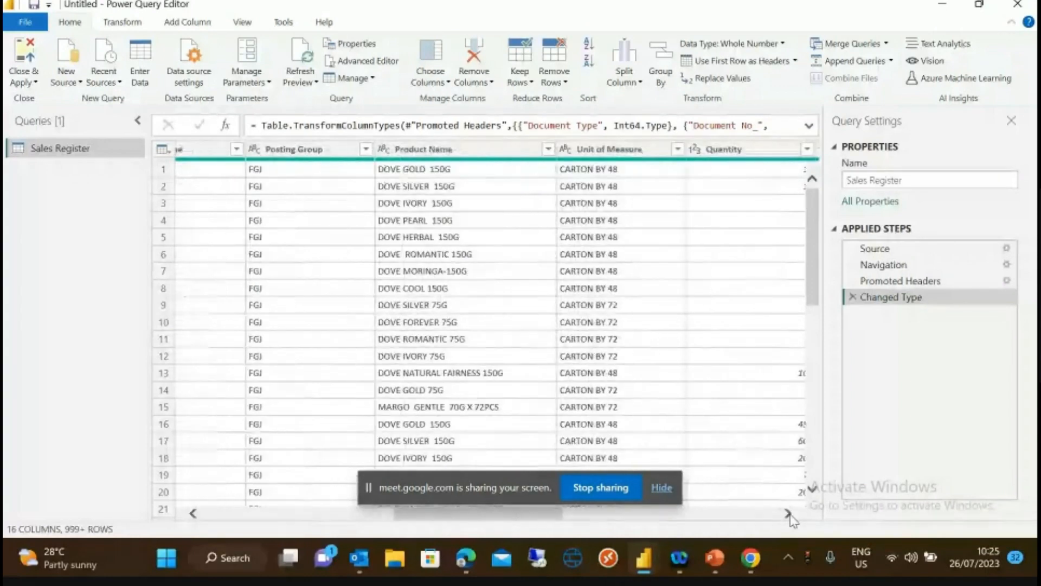
{"action": "left_click", "coordinate": [788, 514]}
{"action": "left_click", "coordinate": [789, 514]}
{"action": "left_click", "coordinate": [789, 513]}
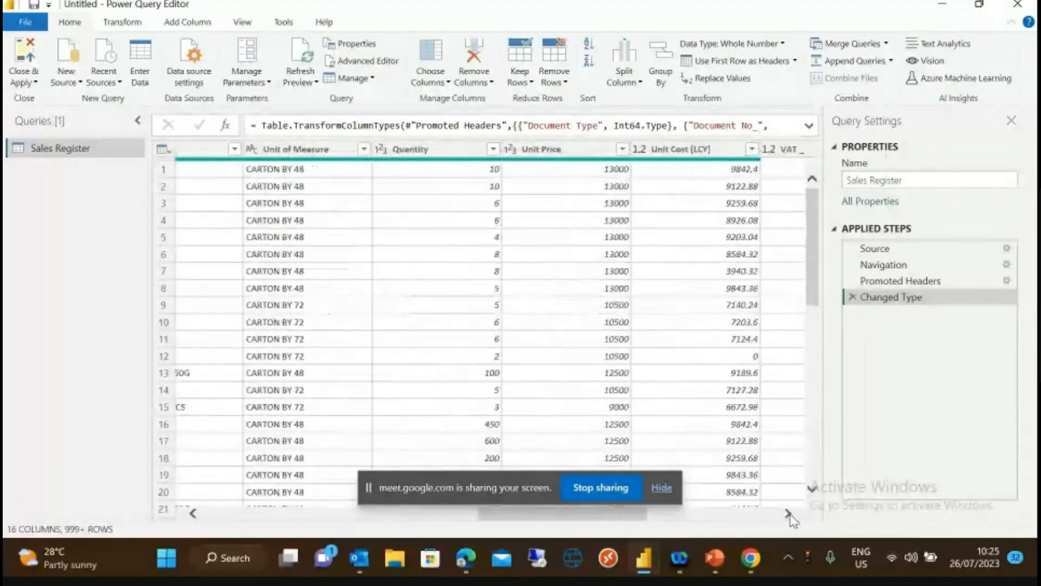
{"action": "left_click", "coordinate": [789, 513]}
{"action": "left_click", "coordinate": [789, 513]}
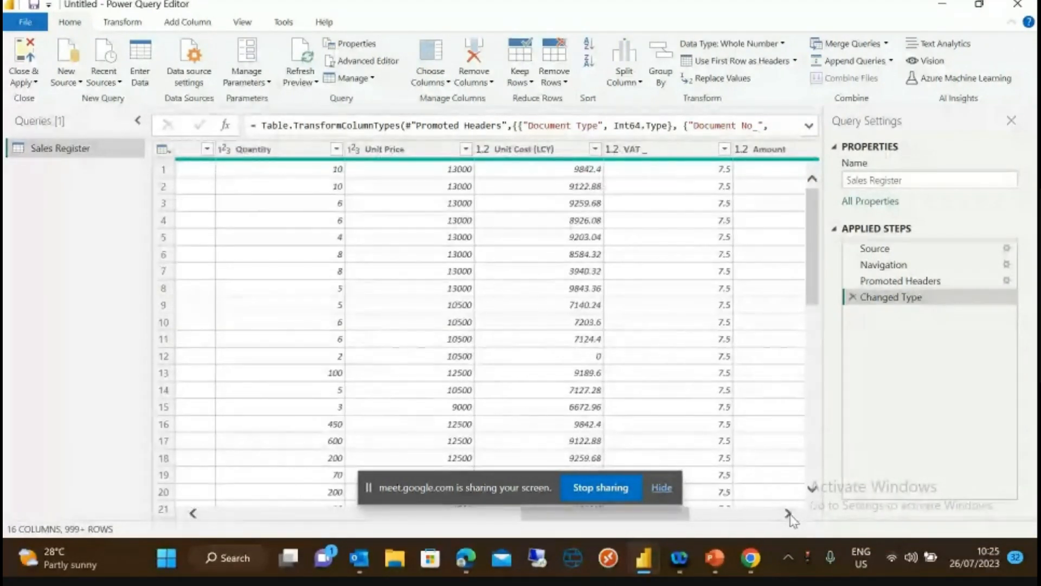
{"action": "left_click", "coordinate": [788, 514]}
{"action": "left_click", "coordinate": [788, 514]}
{"action": "left_click", "coordinate": [789, 514]}
{"action": "left_click", "coordinate": [789, 513]}
{"action": "left_click", "coordinate": [789, 514]}
{"action": "left_click", "coordinate": [788, 513]}
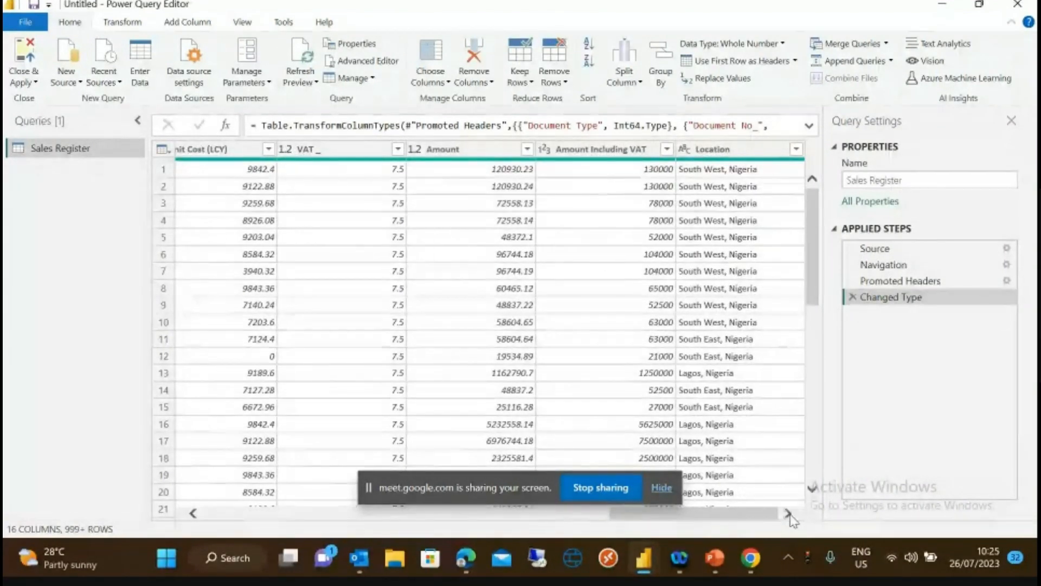
{"action": "left_click", "coordinate": [231, 514]}
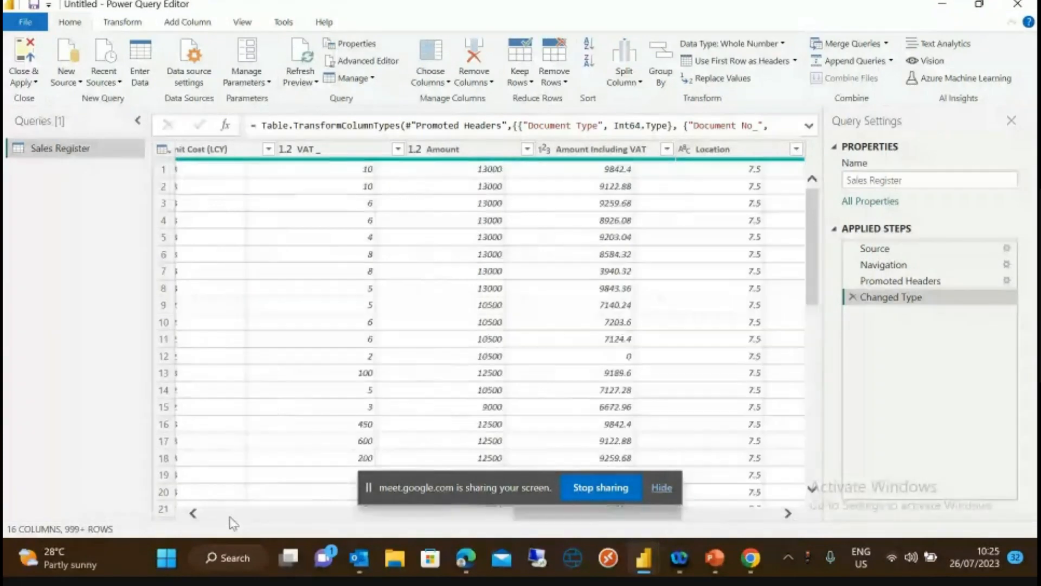
{"action": "left_click", "coordinate": [231, 514]}
{"action": "left_click", "coordinate": [230, 514]}
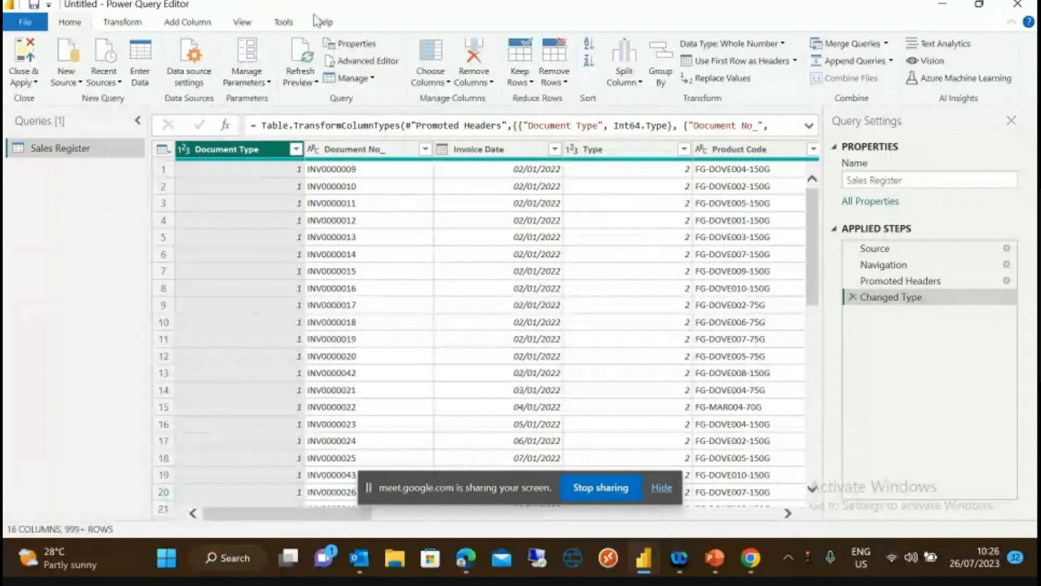
- Use Choose Columns to uncheck Type, Warehouse, Posting Group and Unit Cost (LCY), then confirm
{"action": "left_click", "coordinate": [447, 84]}
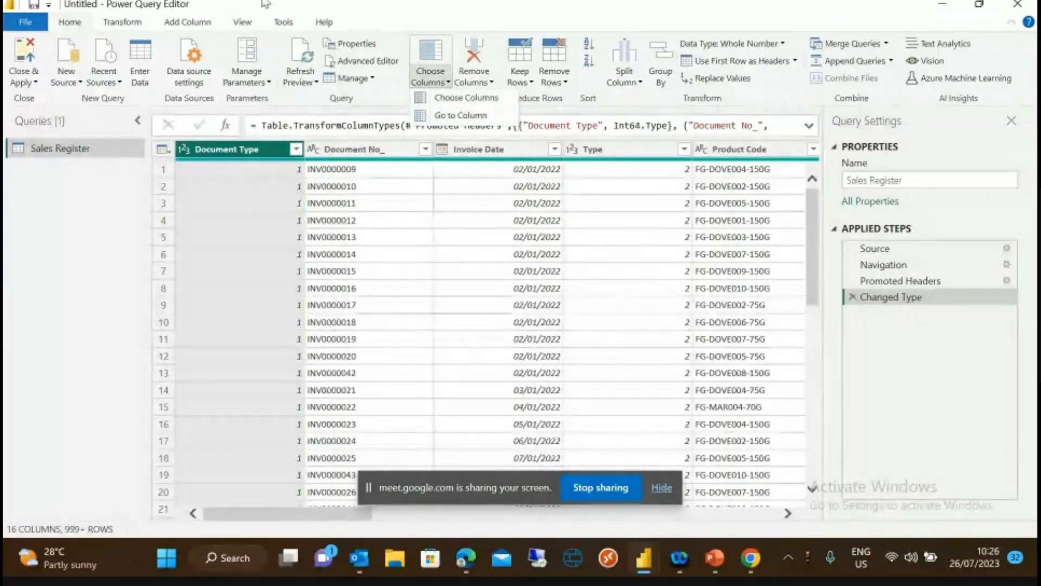
{"action": "left_click", "coordinate": [64, 20]}
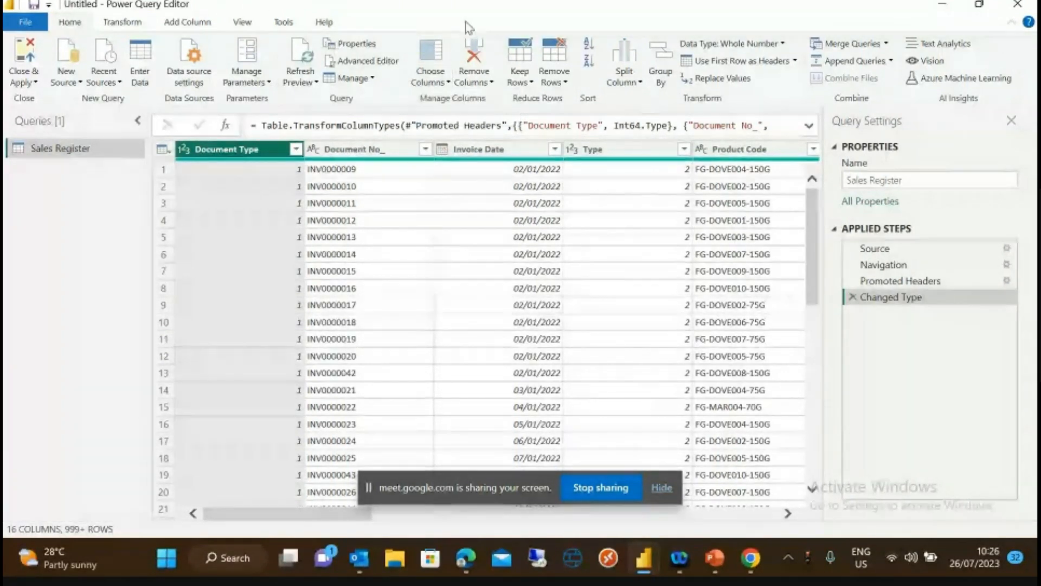
{"action": "left_click", "coordinate": [448, 84]}
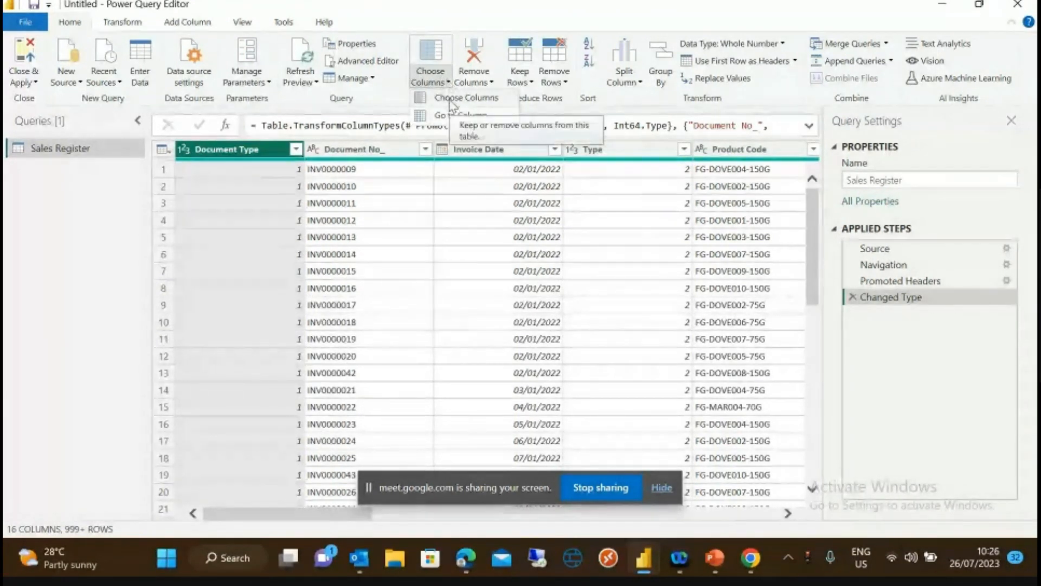
{"action": "left_click", "coordinate": [455, 99]}
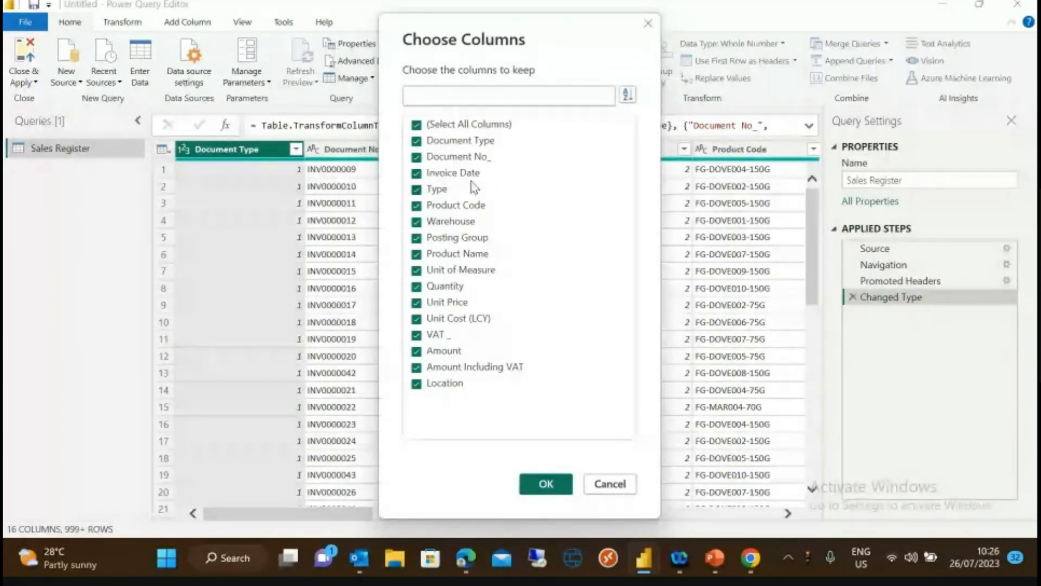
{"action": "left_click_drag", "start_coordinate": [516, 23], "coordinate": [380, 5]}
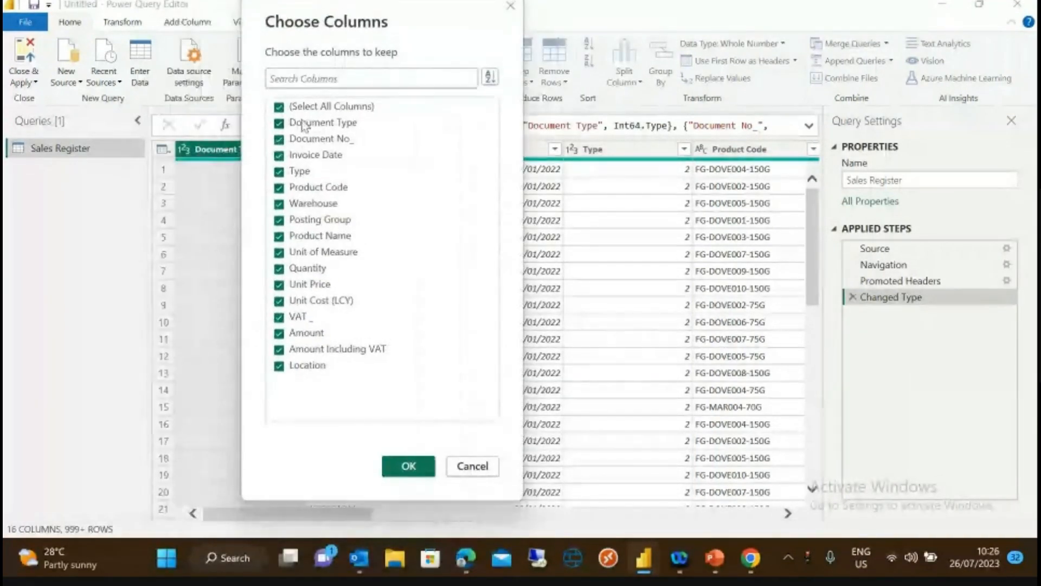
{"action": "left_click", "coordinate": [280, 173]}
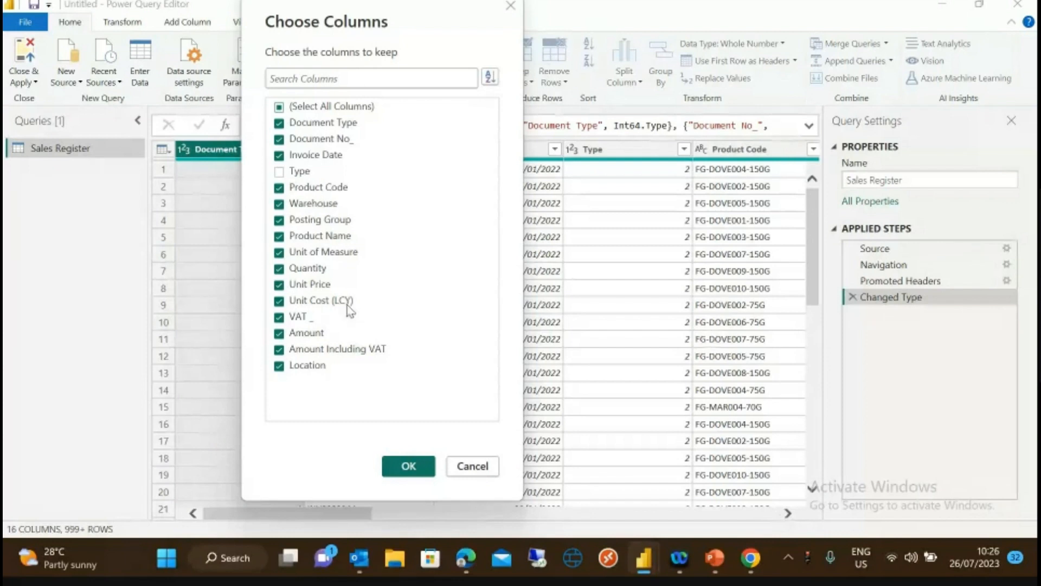
{"action": "left_click", "coordinate": [279, 204]}
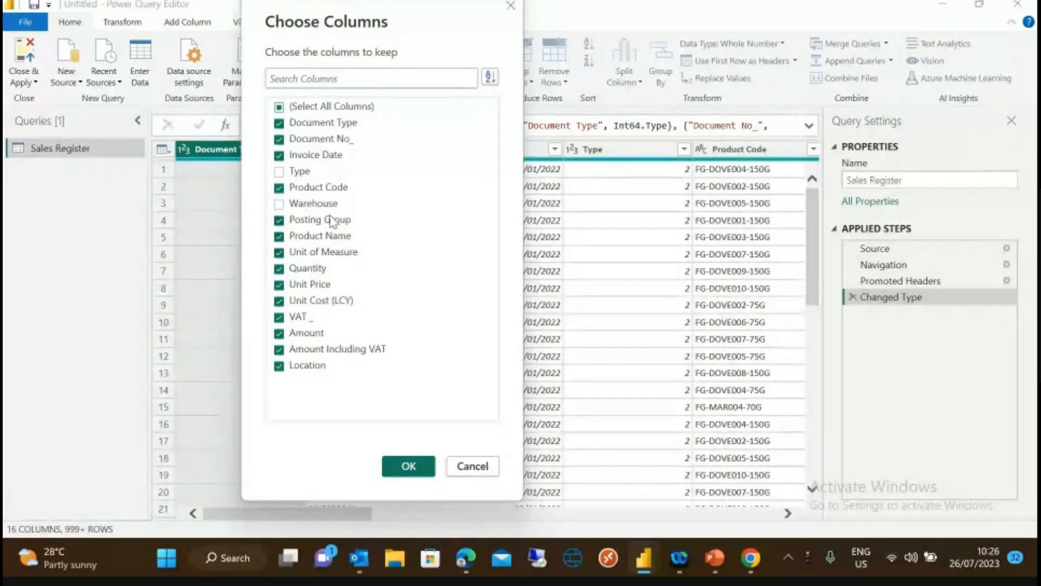
{"action": "left_click", "coordinate": [278, 220]}
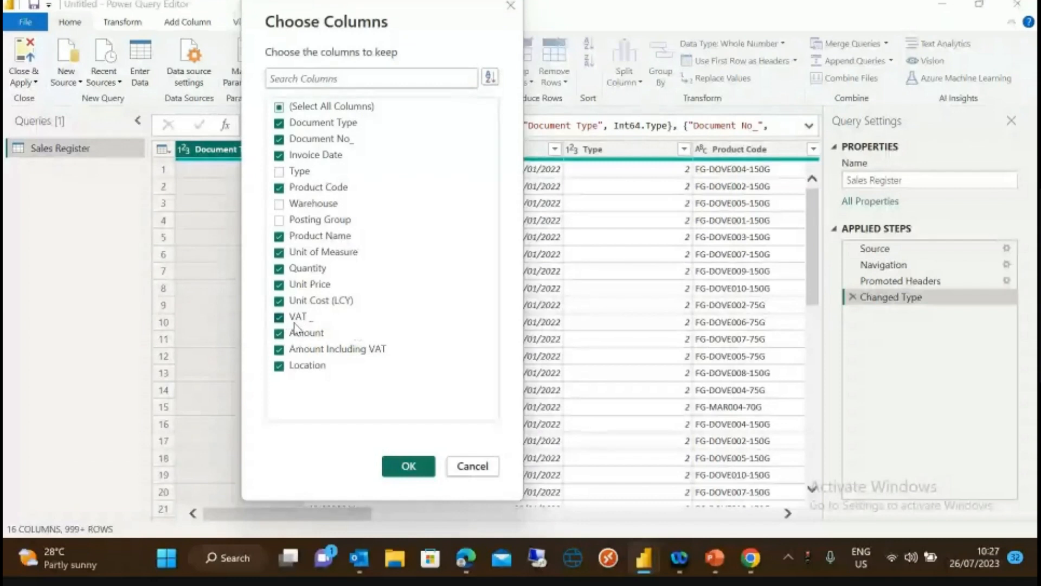
{"action": "left_click", "coordinate": [279, 301]}
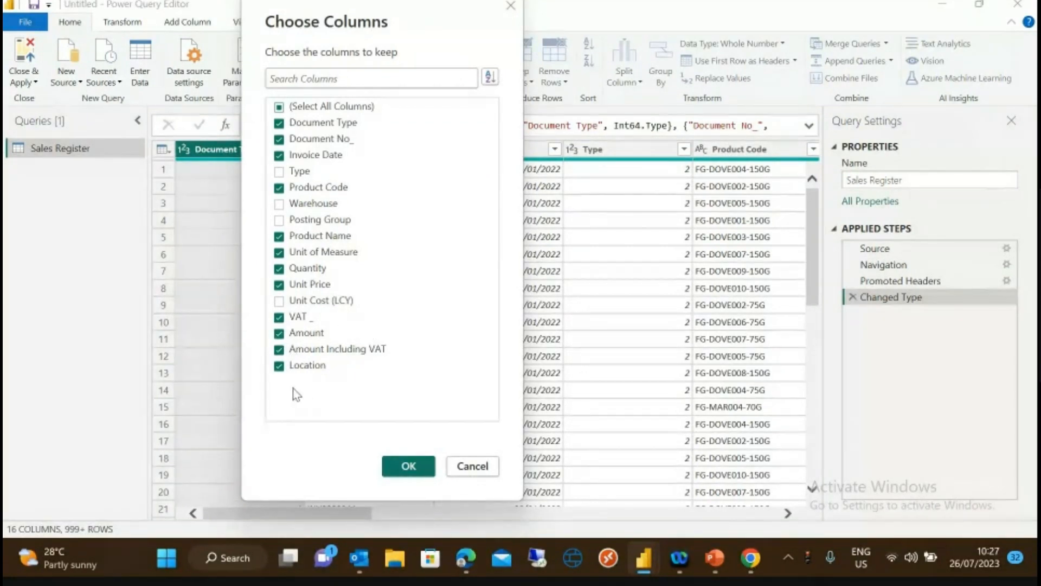
{"action": "left_click", "coordinate": [408, 468]}
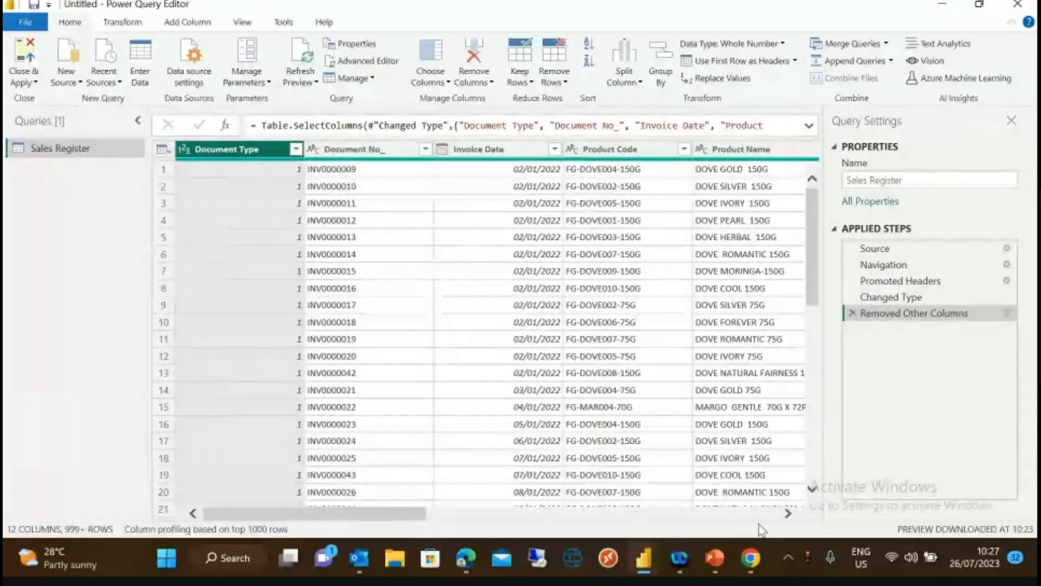
{"action": "left_click", "coordinate": [787, 516]}
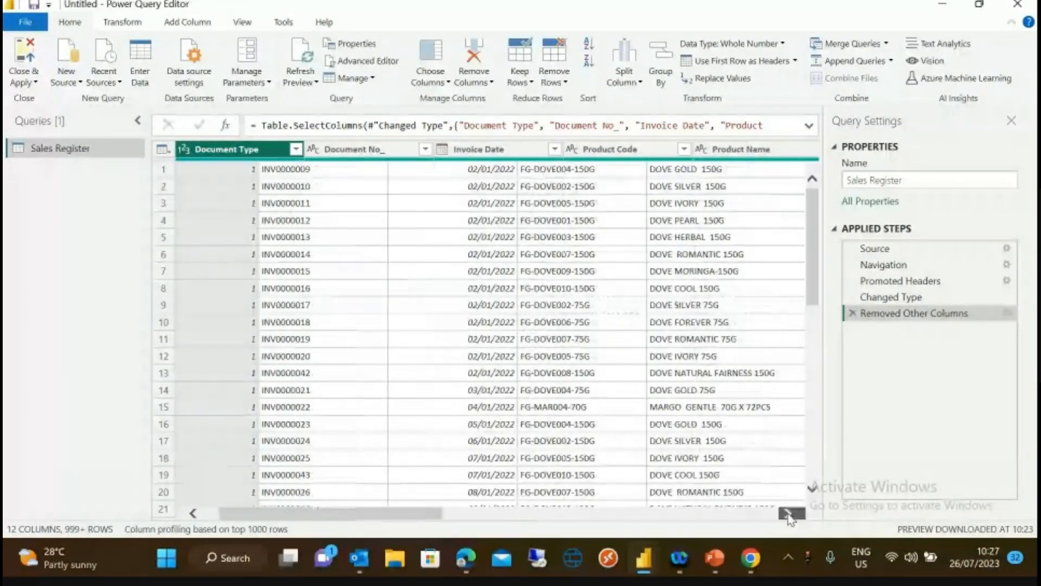
{"action": "left_click", "coordinate": [787, 514]}
{"action": "left_click", "coordinate": [788, 514]}
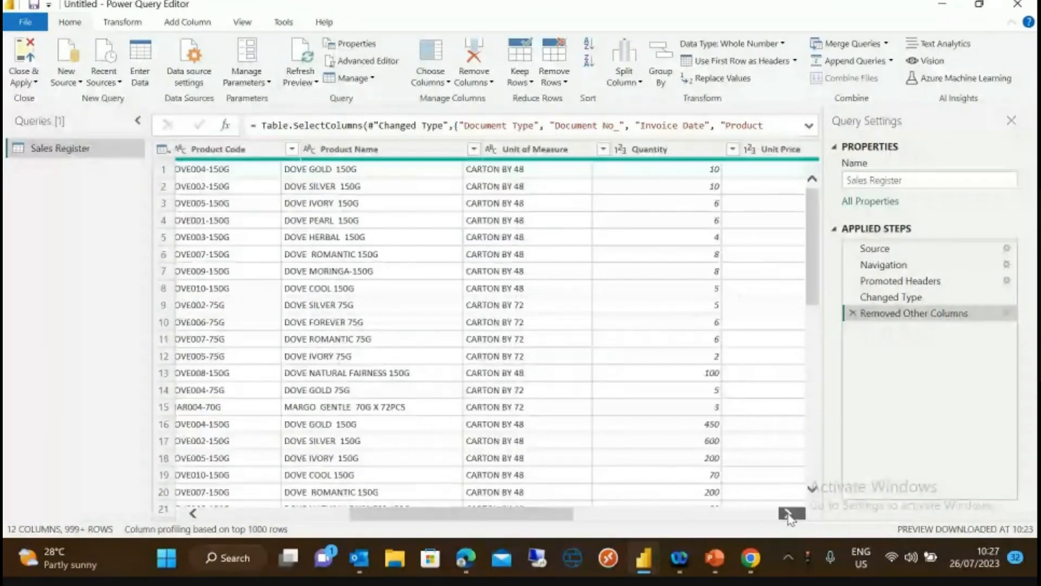
{"action": "left_click", "coordinate": [787, 514]}
{"action": "left_click", "coordinate": [787, 514]}
{"action": "left_click", "coordinate": [788, 514]}
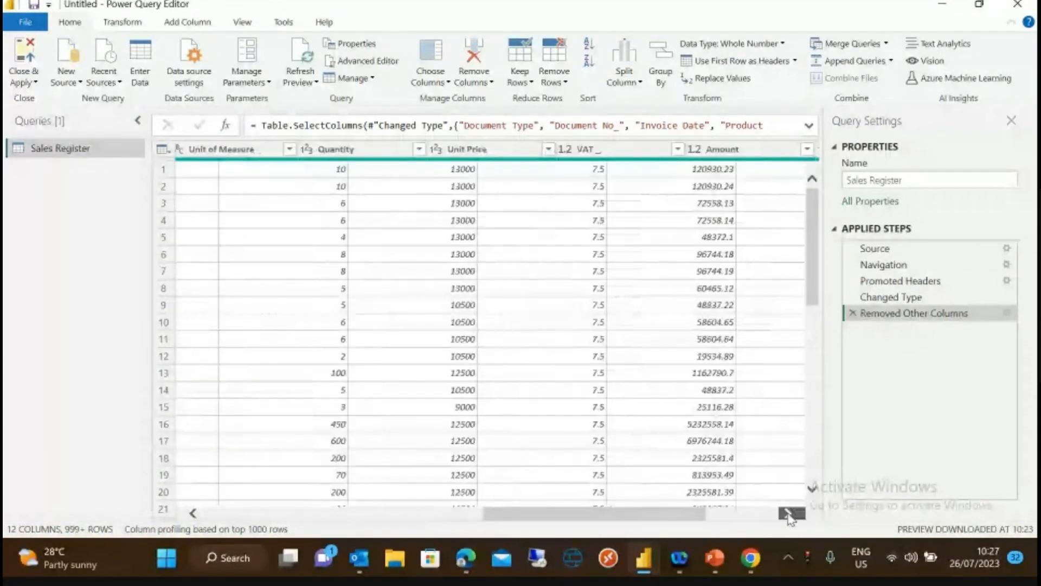
{"action": "left_click", "coordinate": [787, 514]}
{"action": "left_click", "coordinate": [788, 514]}
{"action": "left_click_drag", "start_coordinate": [769, 518], "coordinate": [298, 501]}
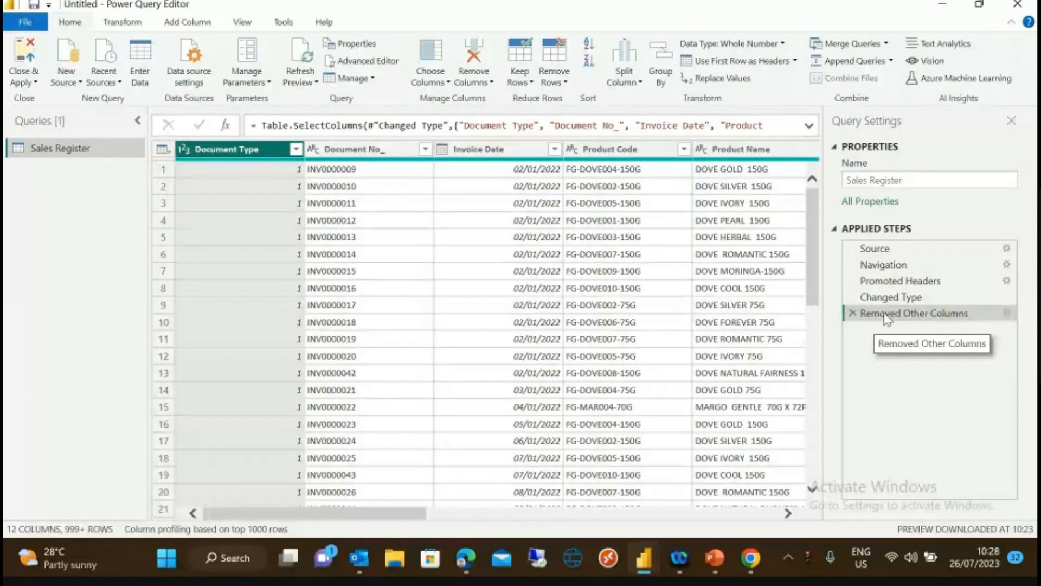
- Delete the Removed Other Columns step and scroll across the columns through Unit Cost
{"action": "left_click", "coordinate": [852, 313]}
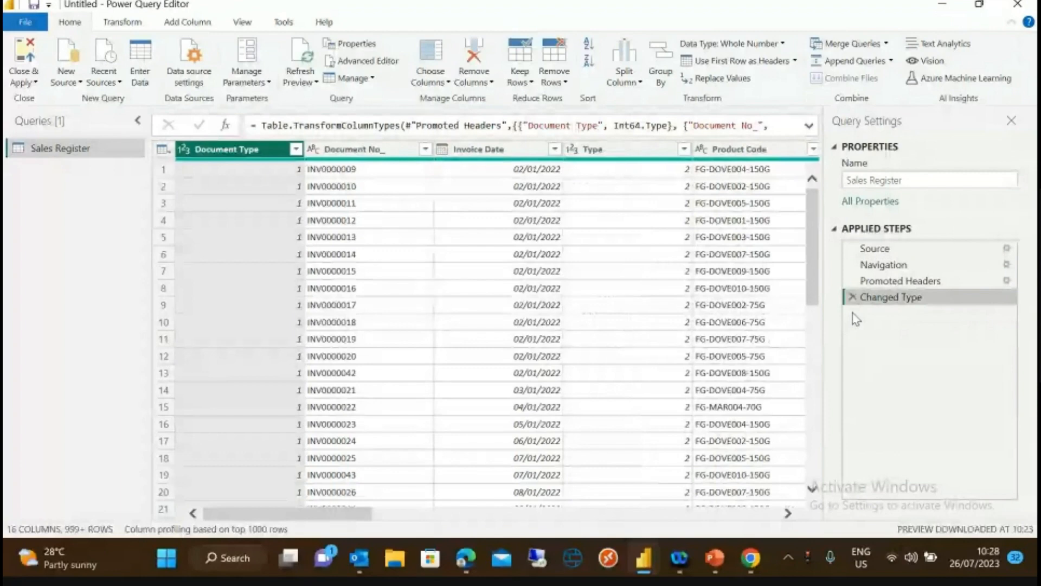
{"action": "left_click", "coordinate": [787, 514]}
{"action": "left_click", "coordinate": [787, 514]}
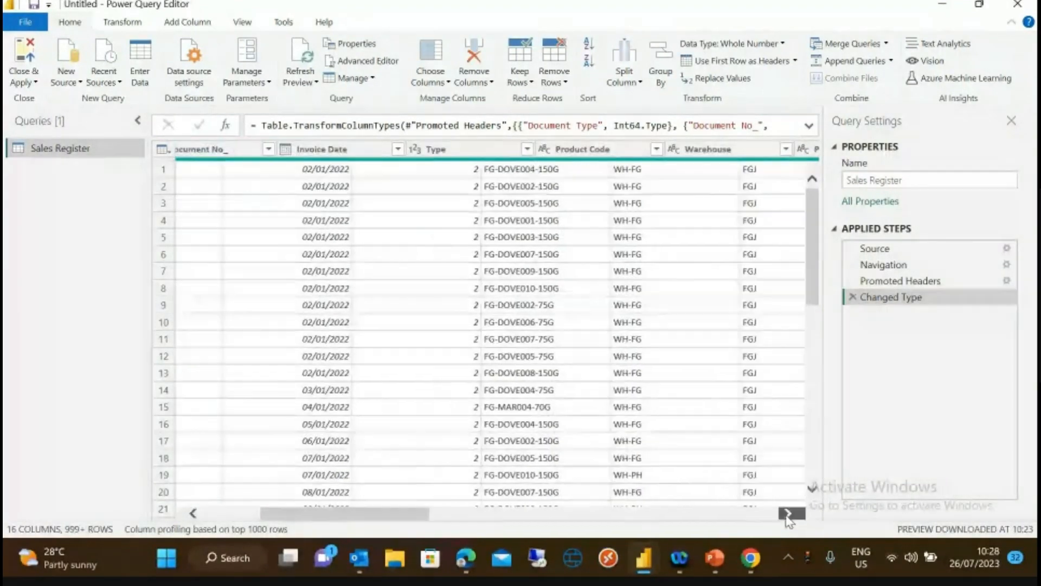
{"action": "left_click", "coordinate": [787, 515]}
{"action": "left_click", "coordinate": [787, 514]}
{"action": "left_click", "coordinate": [786, 514]}
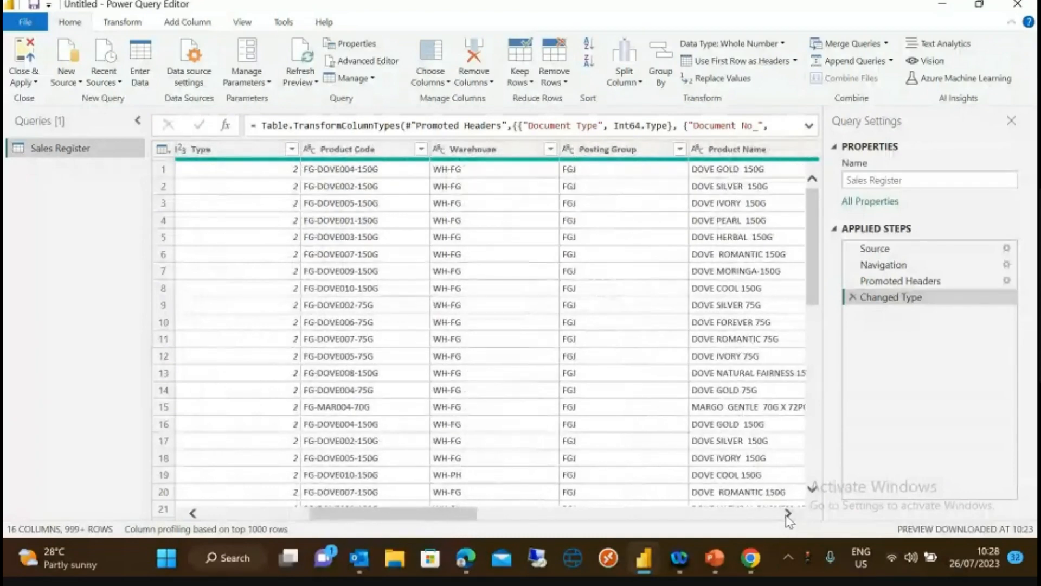
{"action": "left_click", "coordinate": [787, 514]}
{"action": "left_click", "coordinate": [787, 515]}
{"action": "left_click", "coordinate": [787, 514]}
{"action": "left_click", "coordinate": [787, 514]}
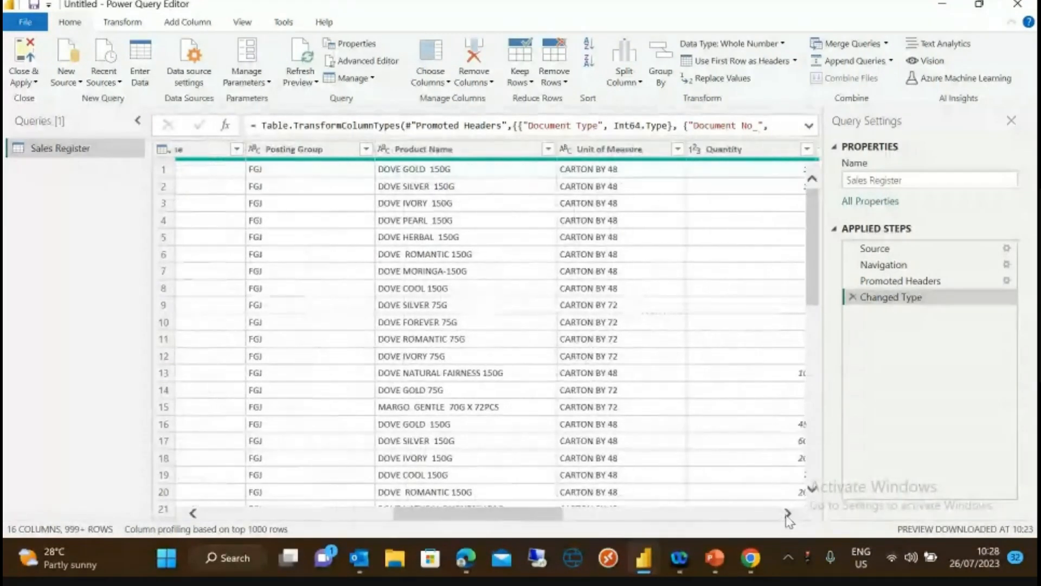
{"action": "left_click", "coordinate": [787, 514]}
{"action": "left_click", "coordinate": [787, 514]}
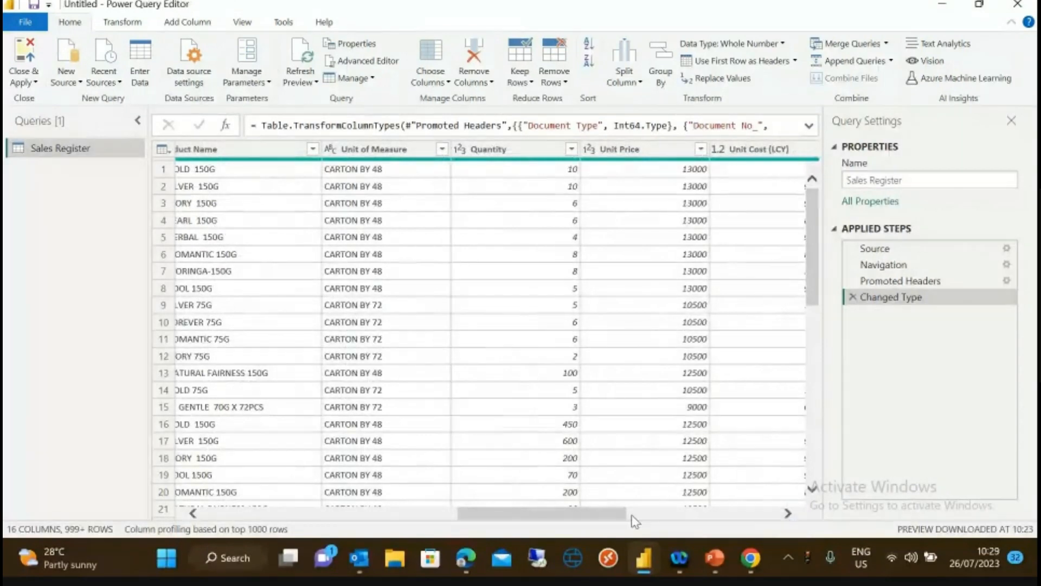
{"action": "left_click_drag", "start_coordinate": [624, 513], "coordinate": [369, 513]}
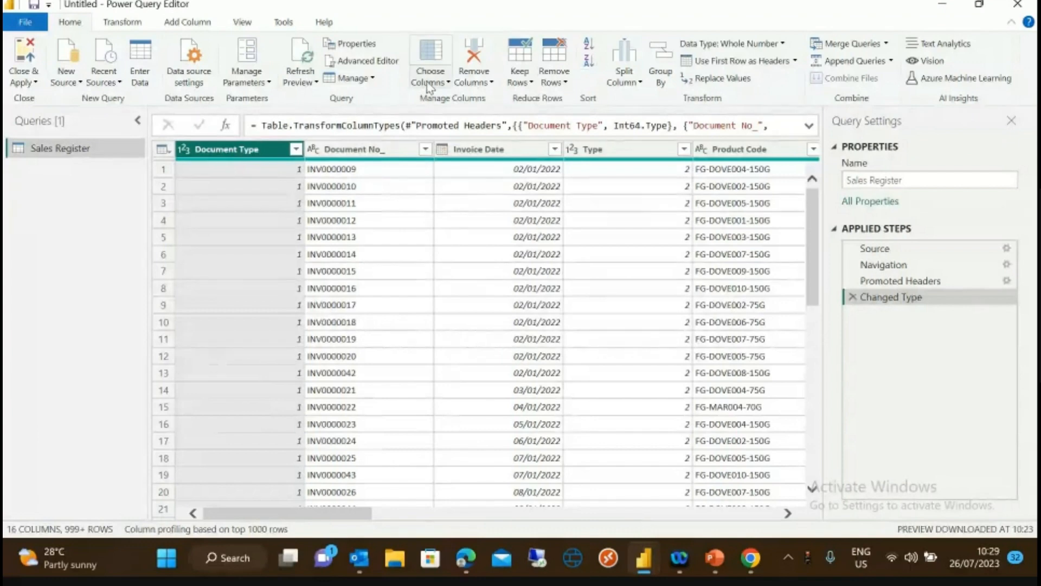
- In Choose Columns, uncheck Type, Warehouse, Posting Group and Document Type, then confirm
{"action": "left_click", "coordinate": [441, 84]}
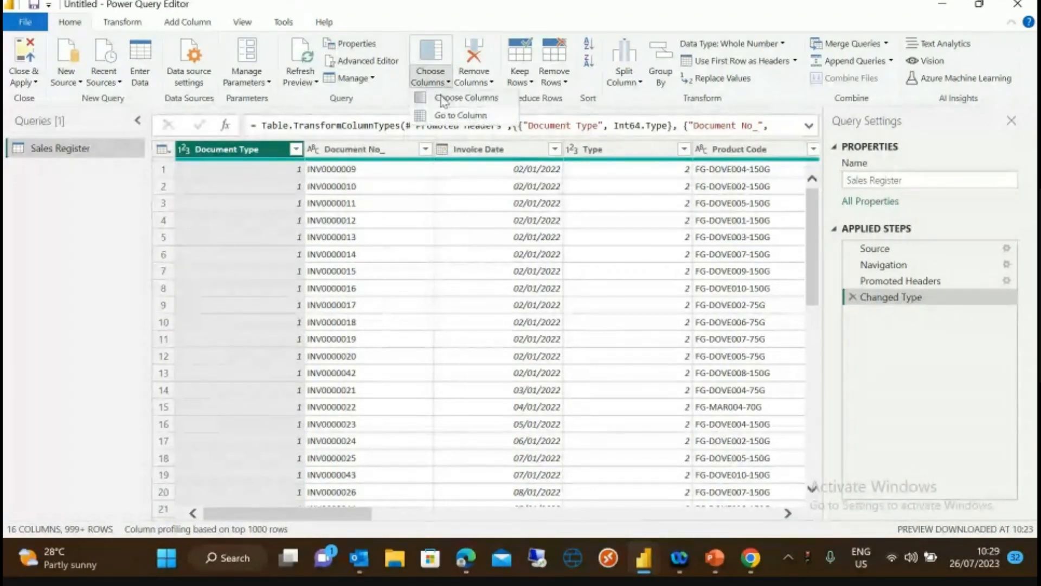
{"action": "left_click", "coordinate": [444, 100]}
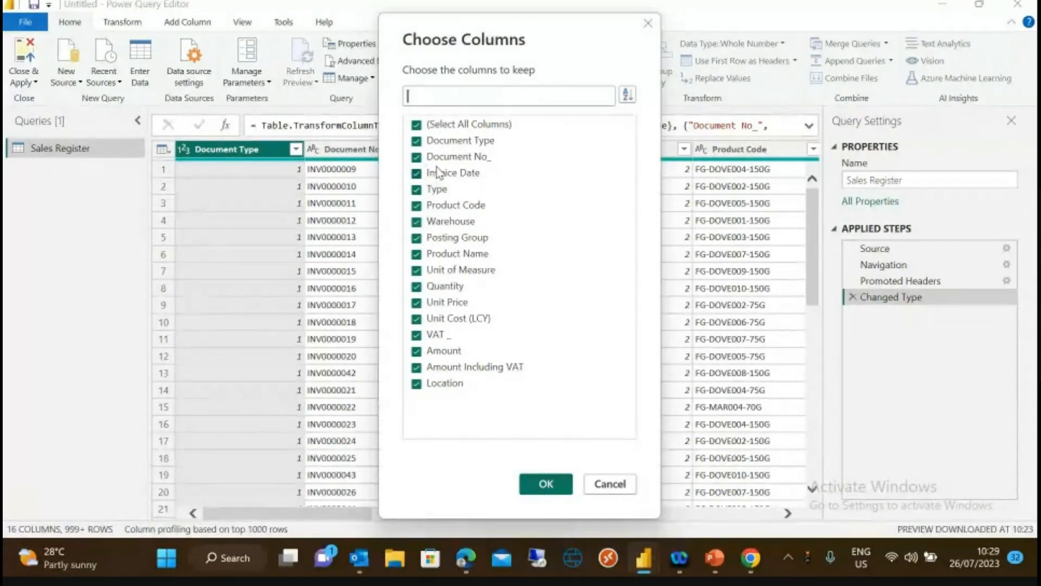
{"action": "left_click", "coordinate": [417, 189]}
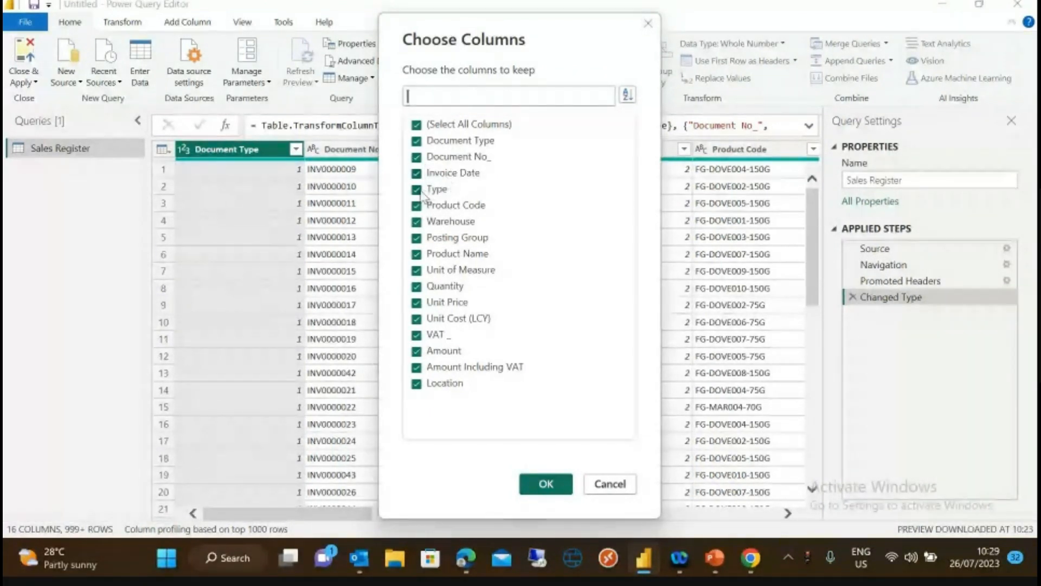
{"action": "left_click", "coordinate": [417, 222]}
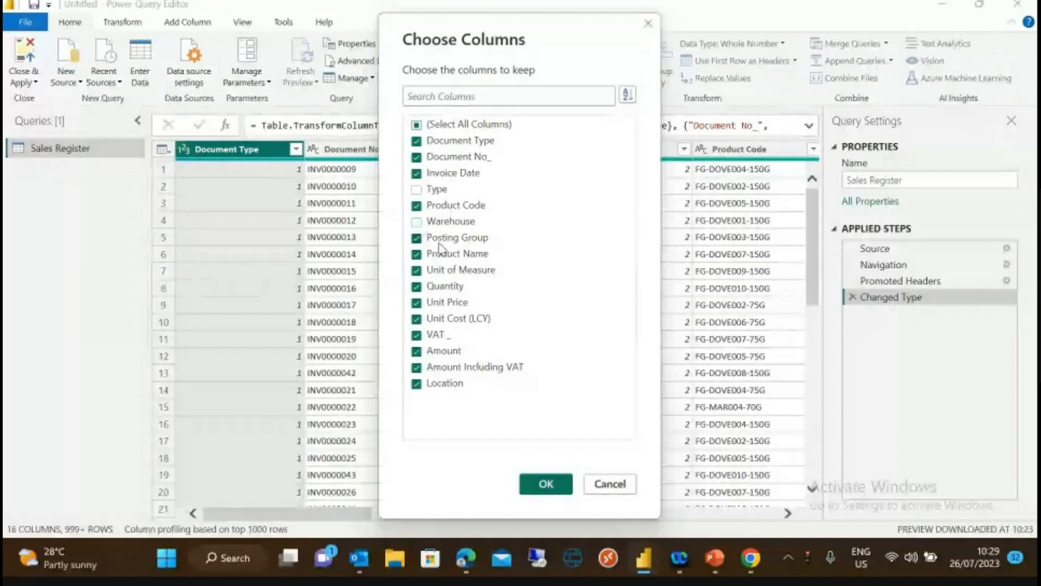
{"action": "left_click", "coordinate": [416, 238]}
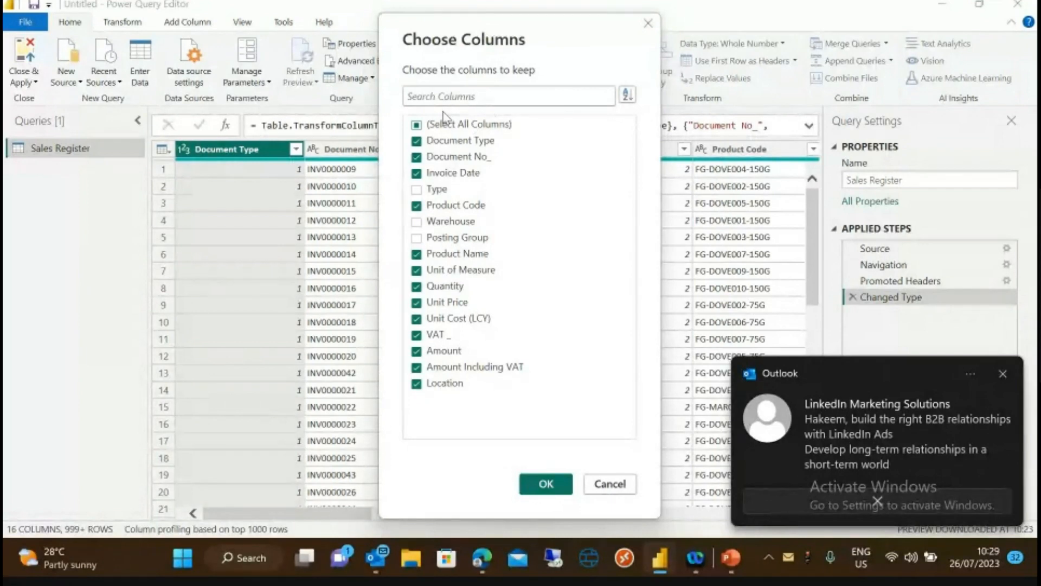
{"action": "left_click_drag", "start_coordinate": [514, 17], "coordinate": [594, 43]}
{"action": "left_click", "coordinate": [498, 158]}
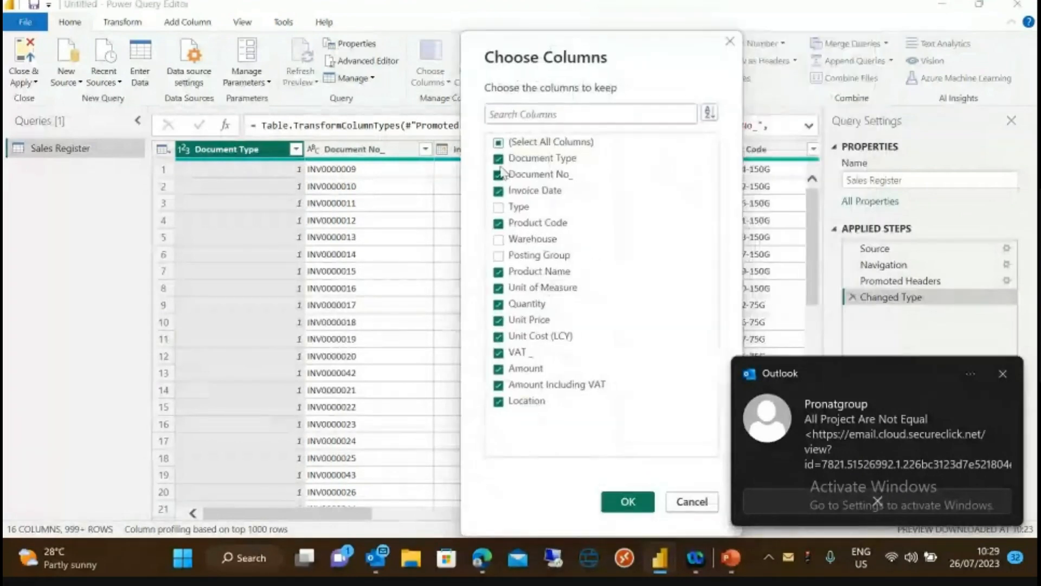
{"action": "left_click", "coordinate": [627, 510]}
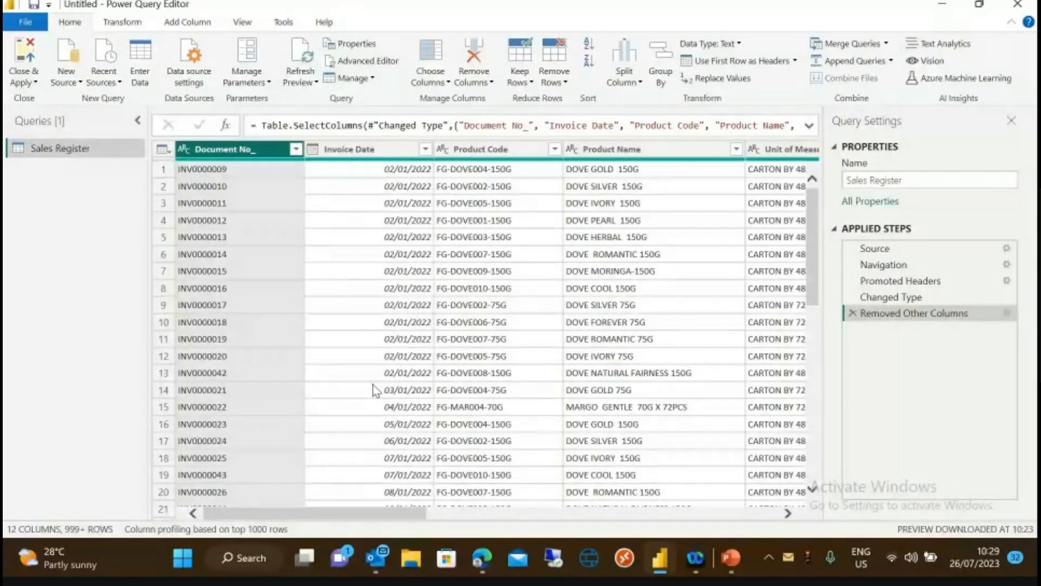
- Use Close & Apply to load the trimmed Sales Register query into the report
{"action": "left_click", "coordinate": [38, 82]}
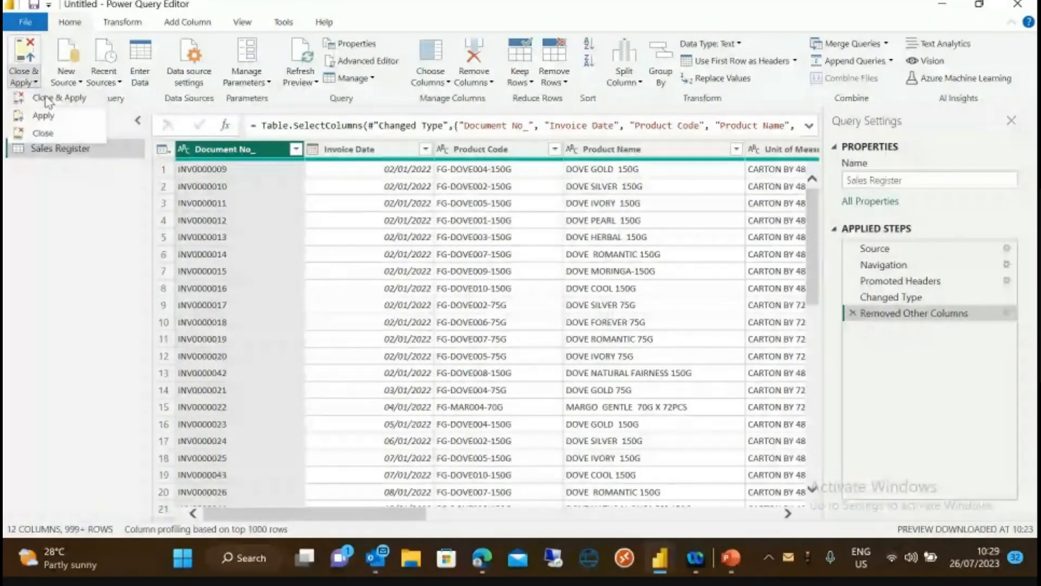
{"action": "left_click", "coordinate": [49, 102]}
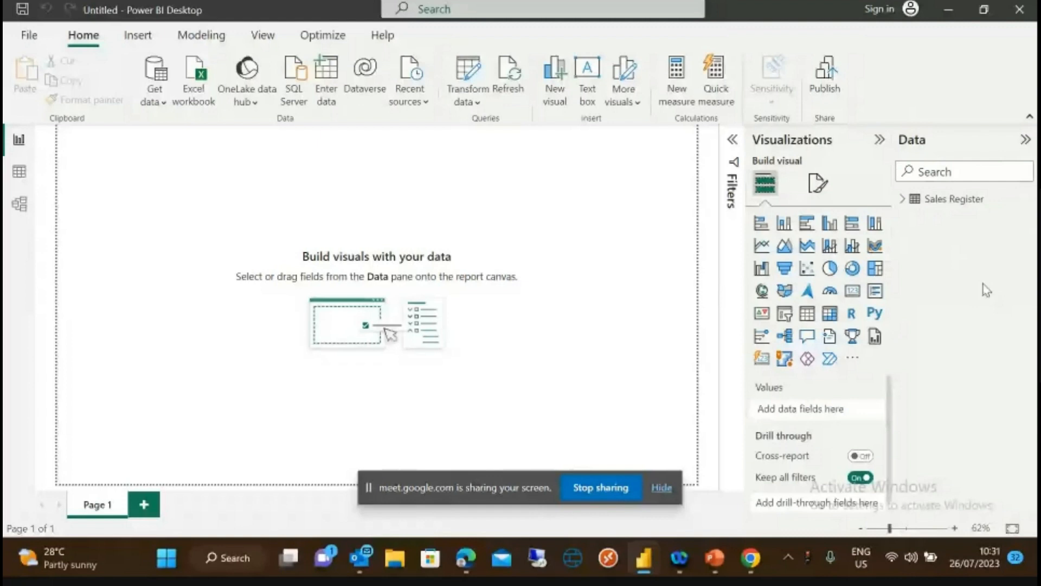
- Switch to Data view and place the cursor after 'Table =' in the new table's formula bar
{"action": "left_click", "coordinate": [20, 176]}
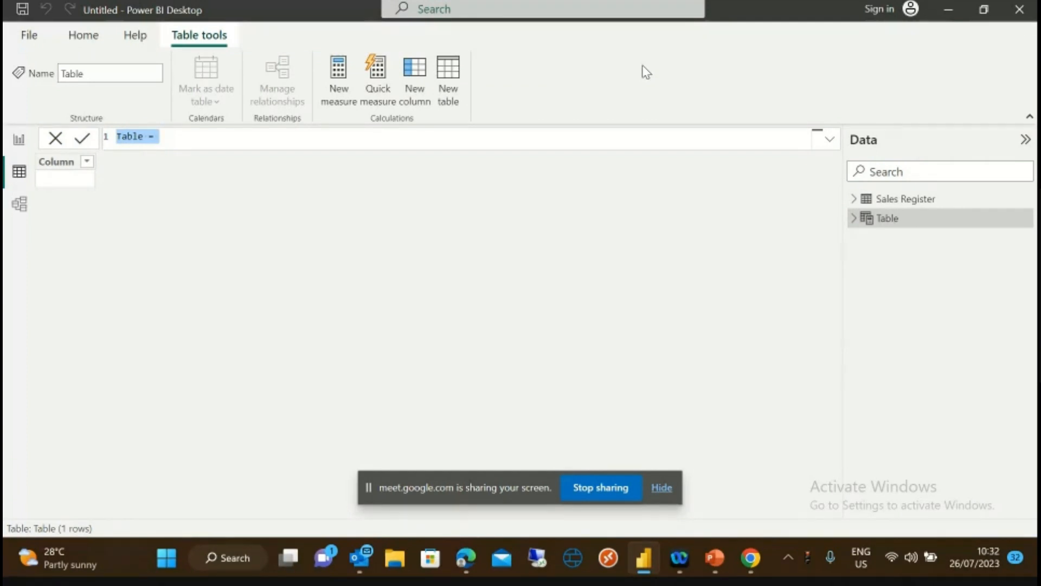
{"action": "left_click", "coordinate": [142, 136]}
- Define the new table as Calendar = CALENDARAUTO() and commit the formula
{"action": "key", "text": "BackSpace"}
{"action": "key", "text": "BackSpace"}
{"action": "key", "text": "BackSpace"}
{"action": "key", "text": "BackSpace"}
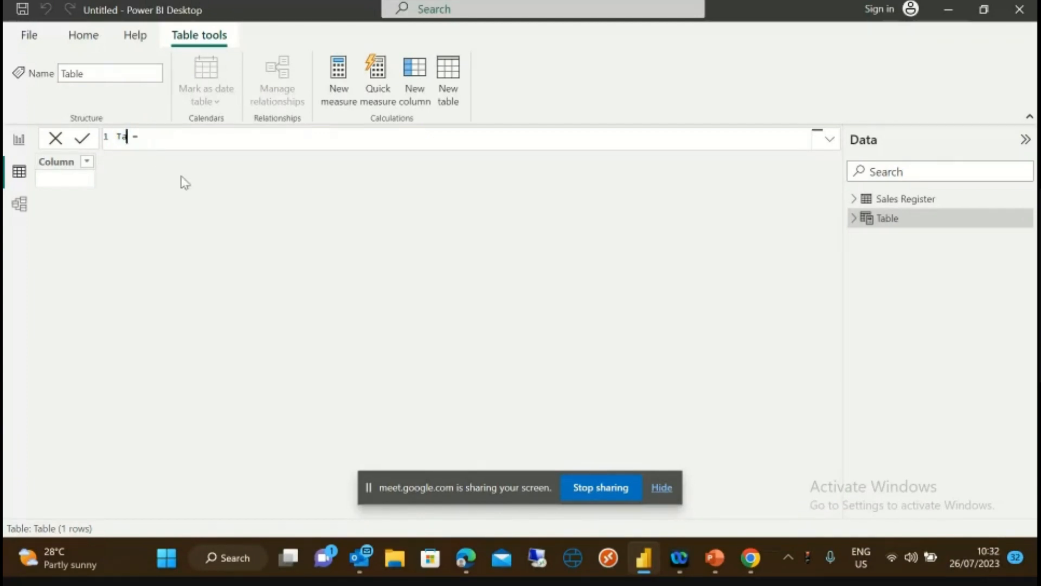
{"action": "type", "text": "Calendar"}
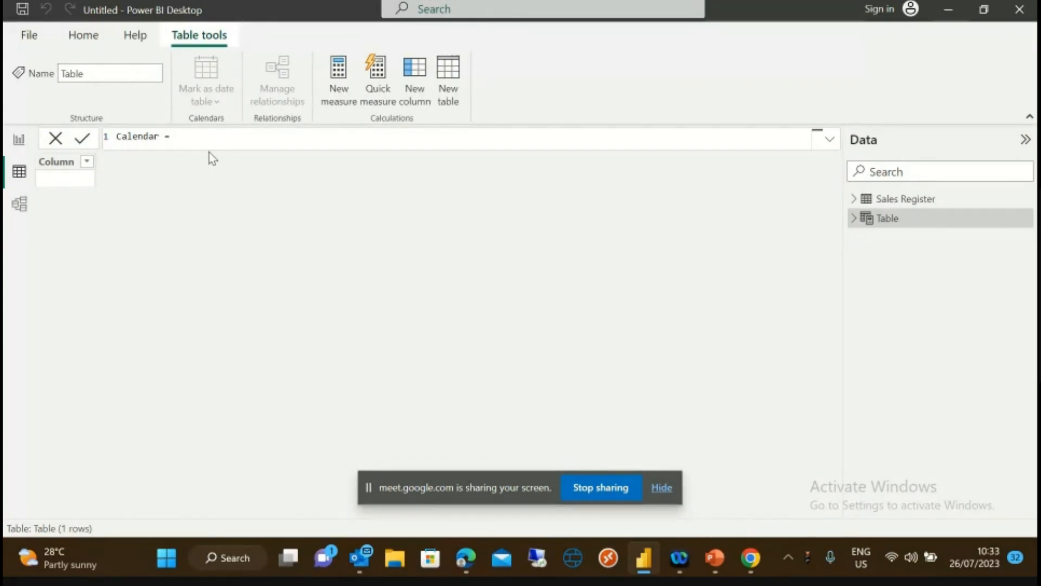
{"action": "type", "text": "C"}
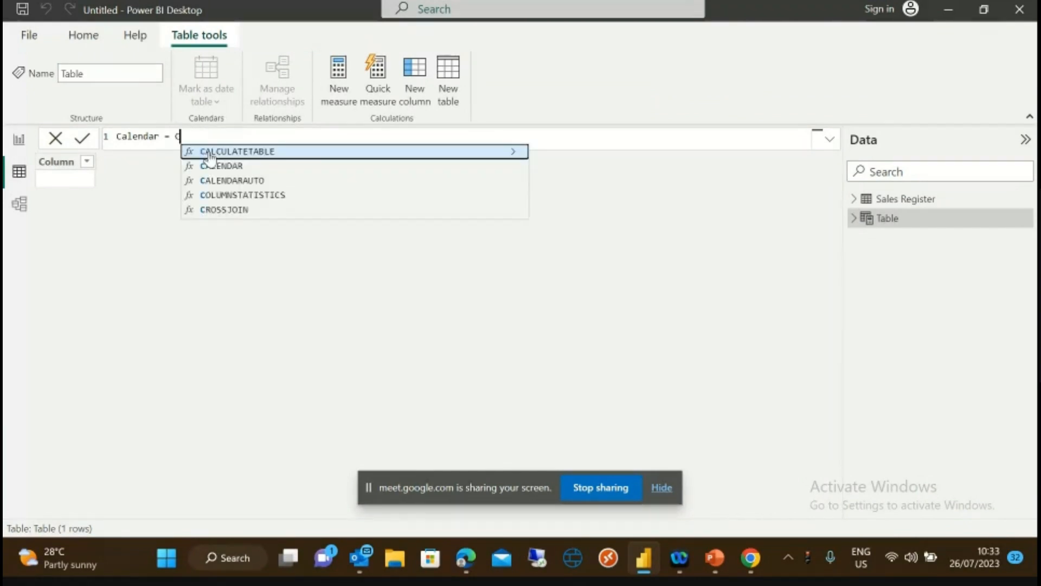
{"action": "type", "text": "AL"}
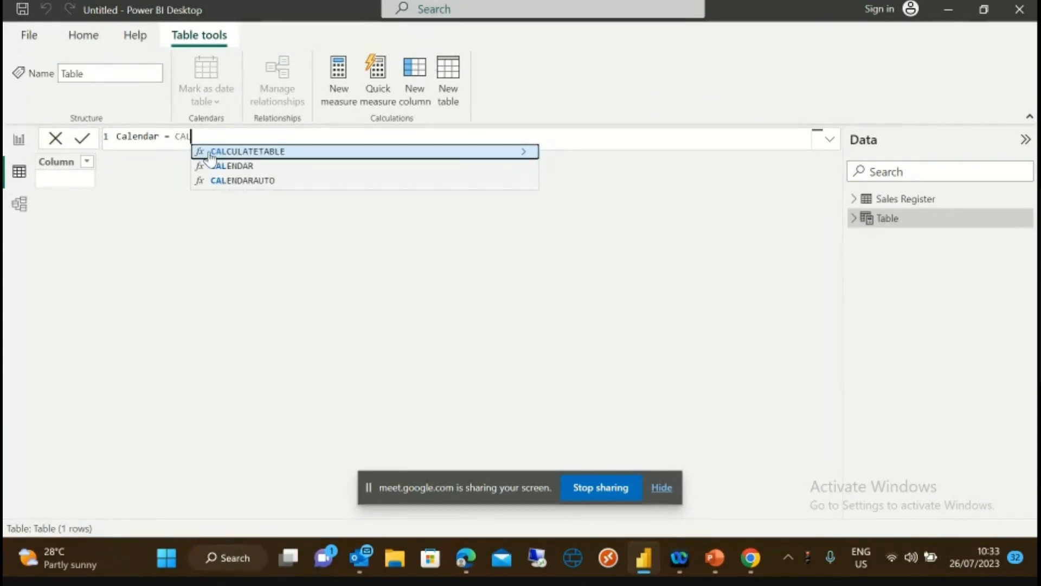
{"action": "left_click", "coordinate": [243, 181]}
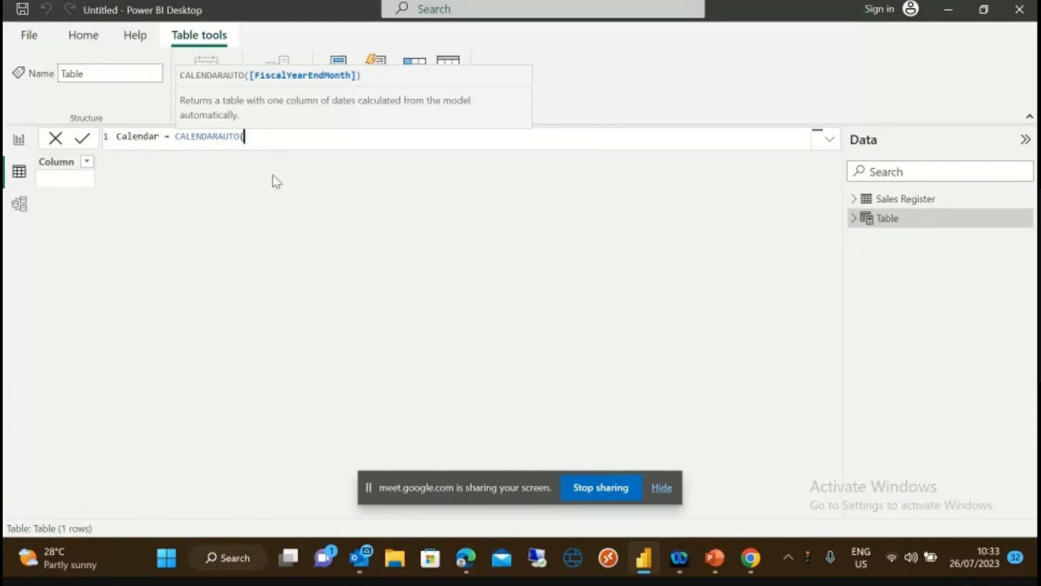
{"action": "type", "text": ")"}
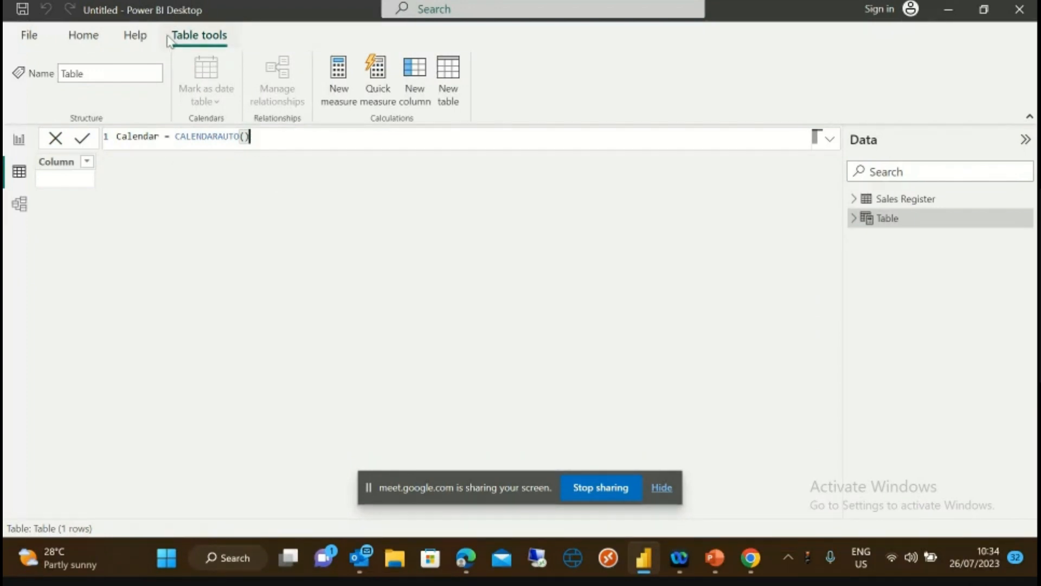
{"action": "left_click", "coordinate": [82, 141]}
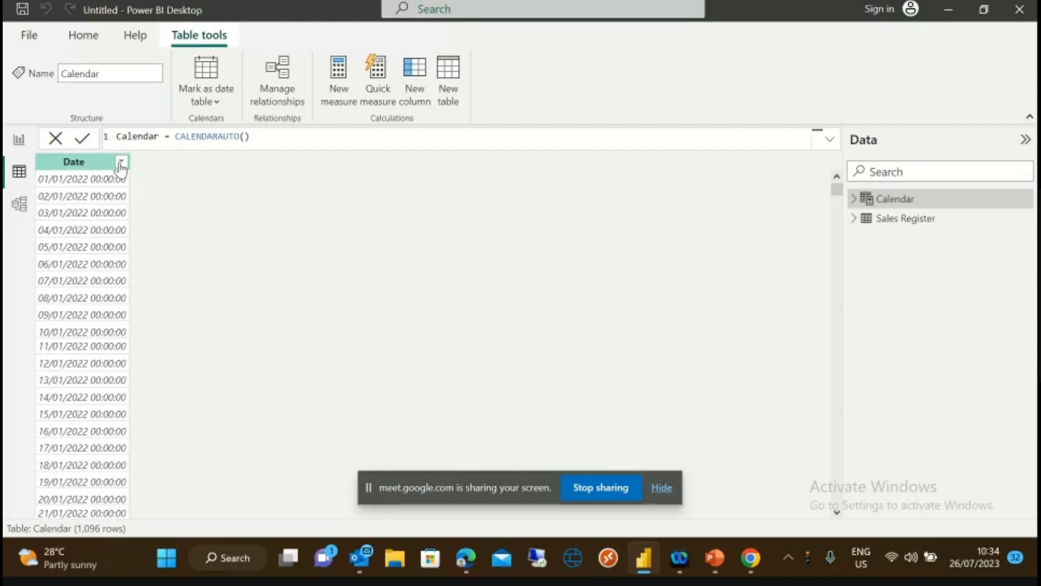
- Sort the Calendar Date column descending, then back to ascending from 01/01/2022 to 31/12/2024
{"action": "left_click", "coordinate": [86, 163]}
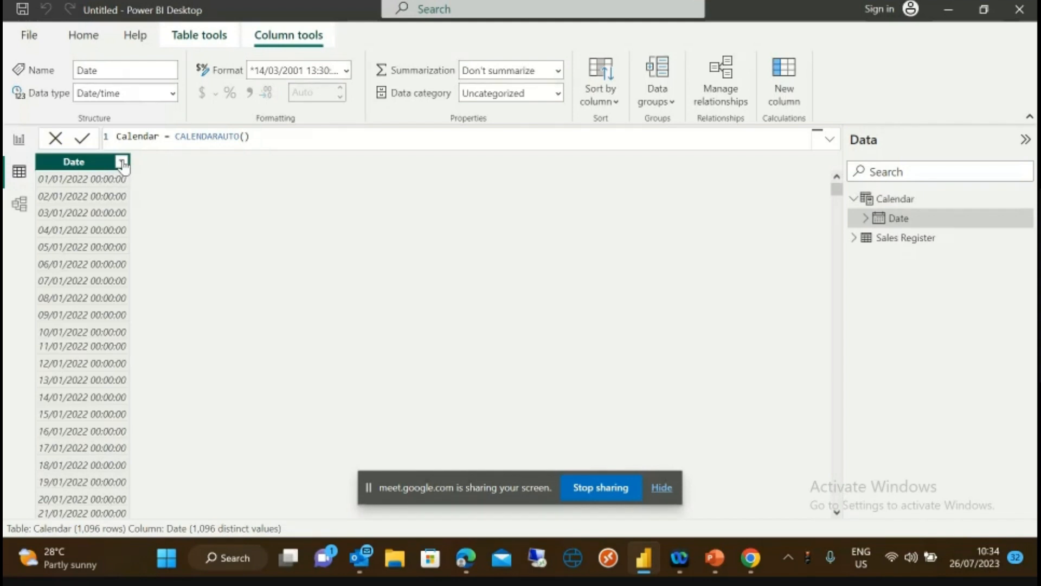
{"action": "right_click", "coordinate": [87, 163]}
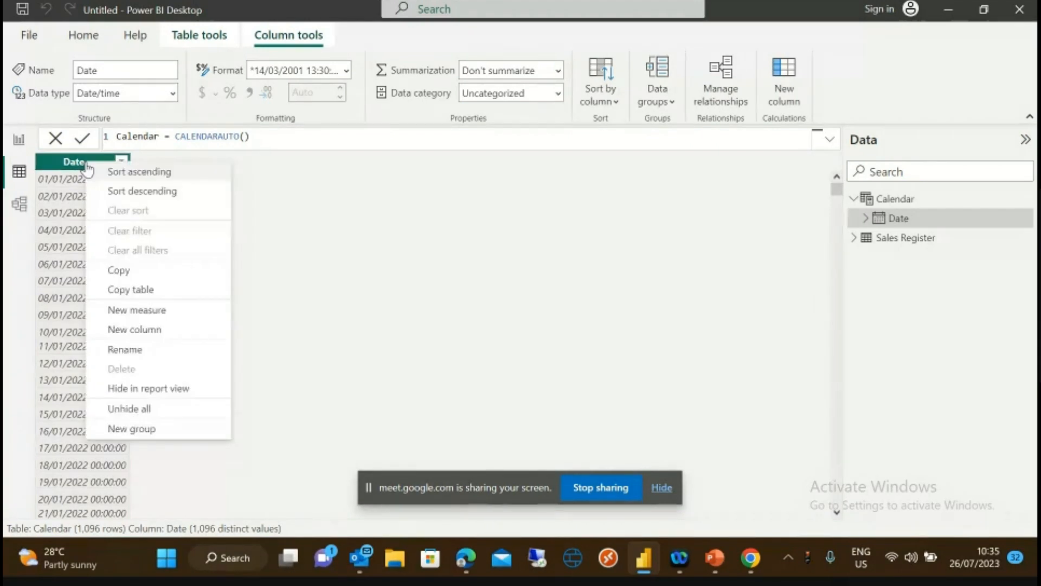
{"action": "left_click", "coordinate": [138, 192]}
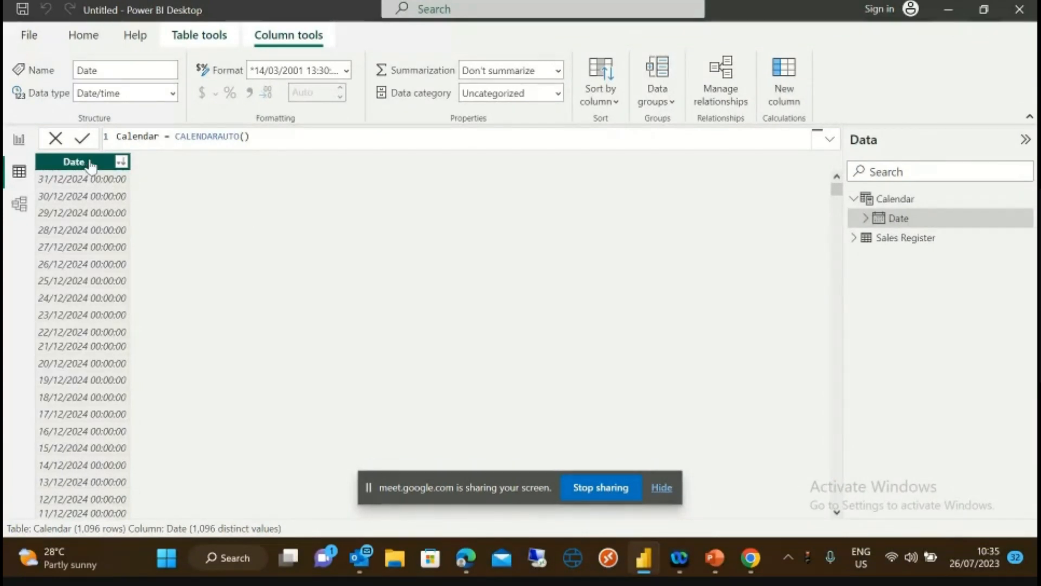
{"action": "left_click", "coordinate": [121, 162]}
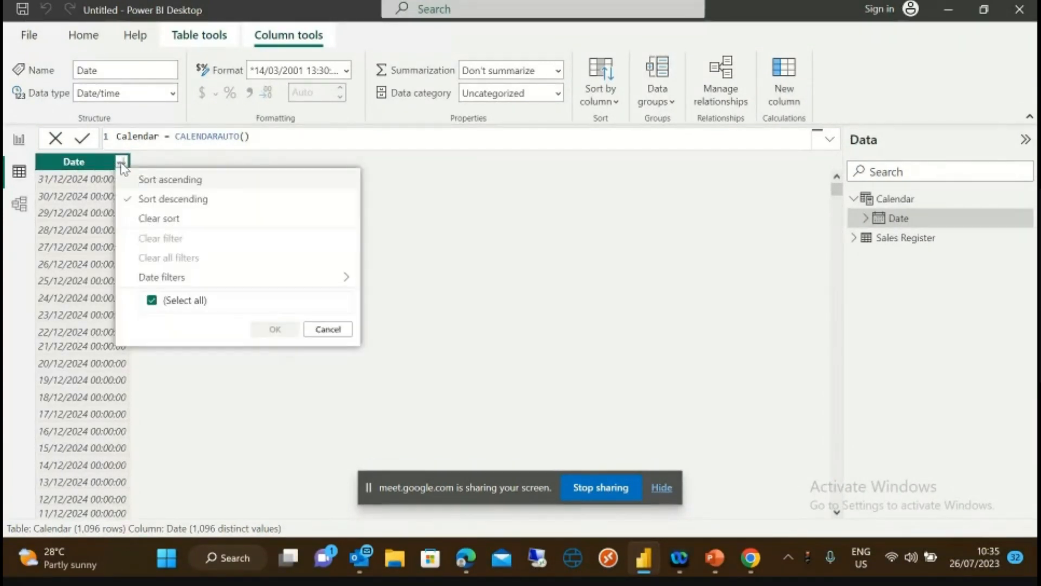
{"action": "left_click", "coordinate": [167, 180]}
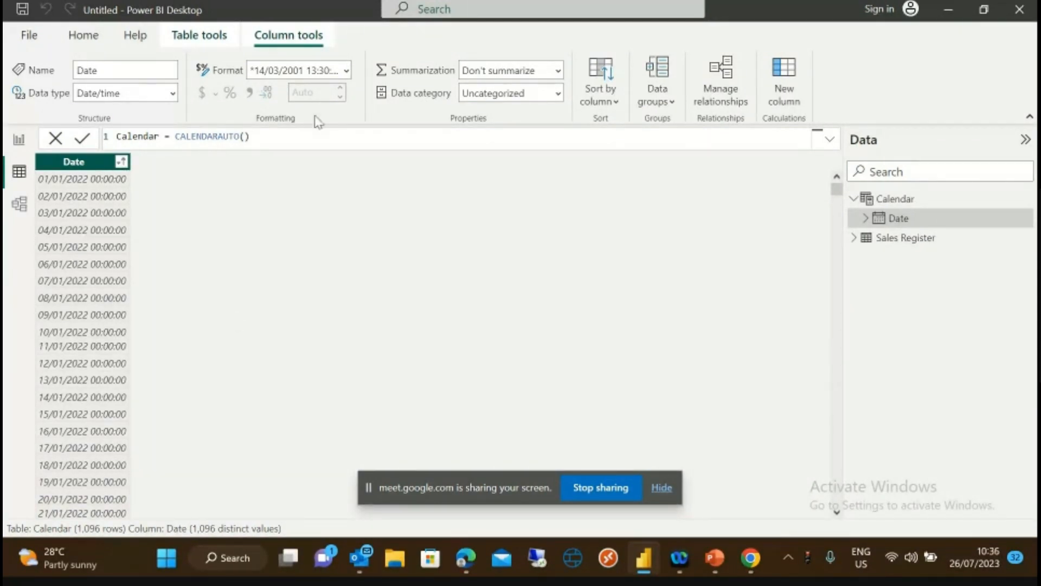
- Format the Calendar Date column as 14/03/2001 (dd/mm/yyyy) and dismiss the browser notification
{"action": "left_click", "coordinate": [346, 70]}
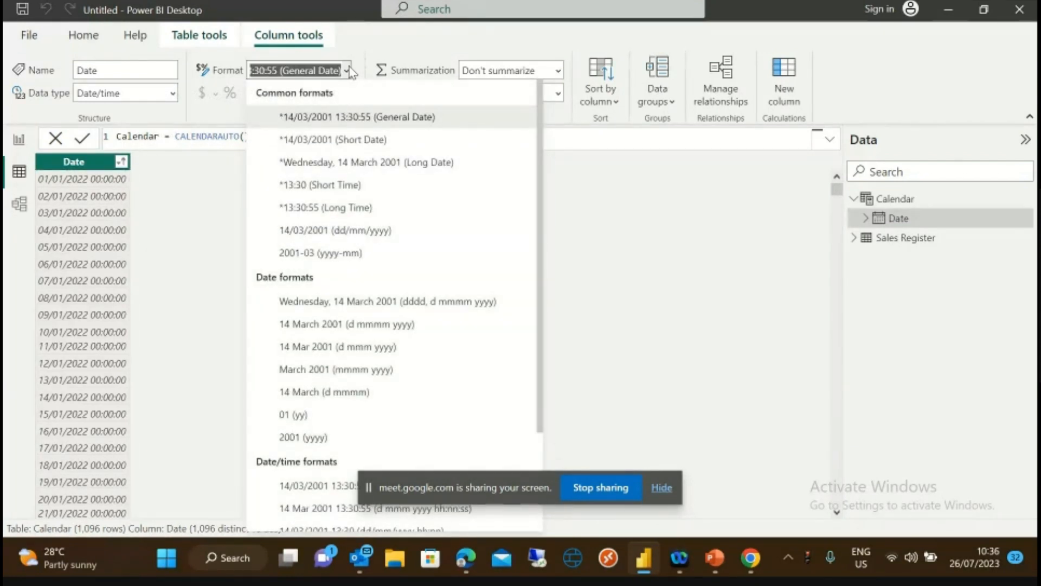
{"action": "left_click", "coordinate": [318, 237]}
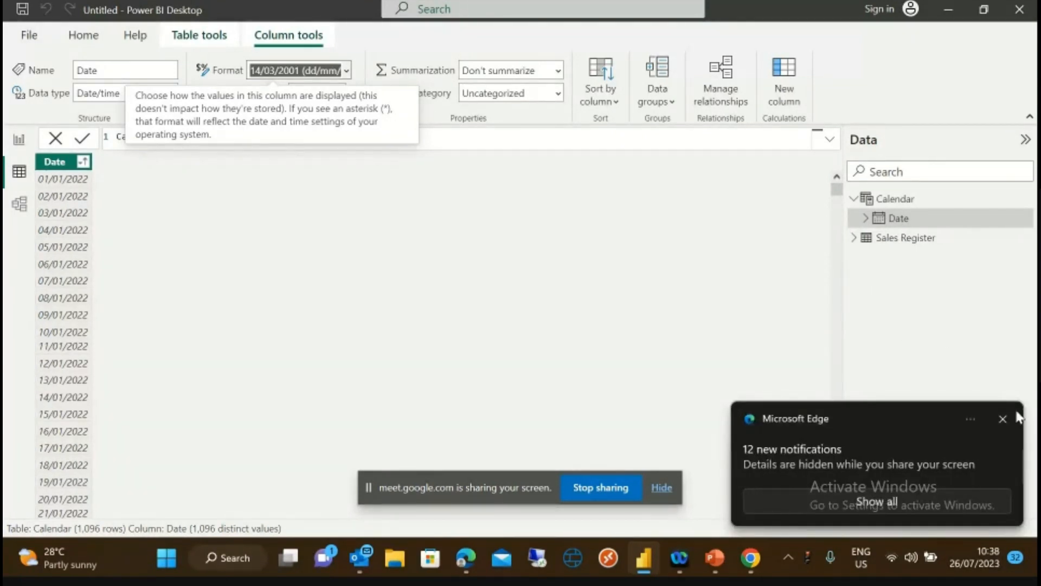
{"action": "left_click", "coordinate": [1002, 419]}
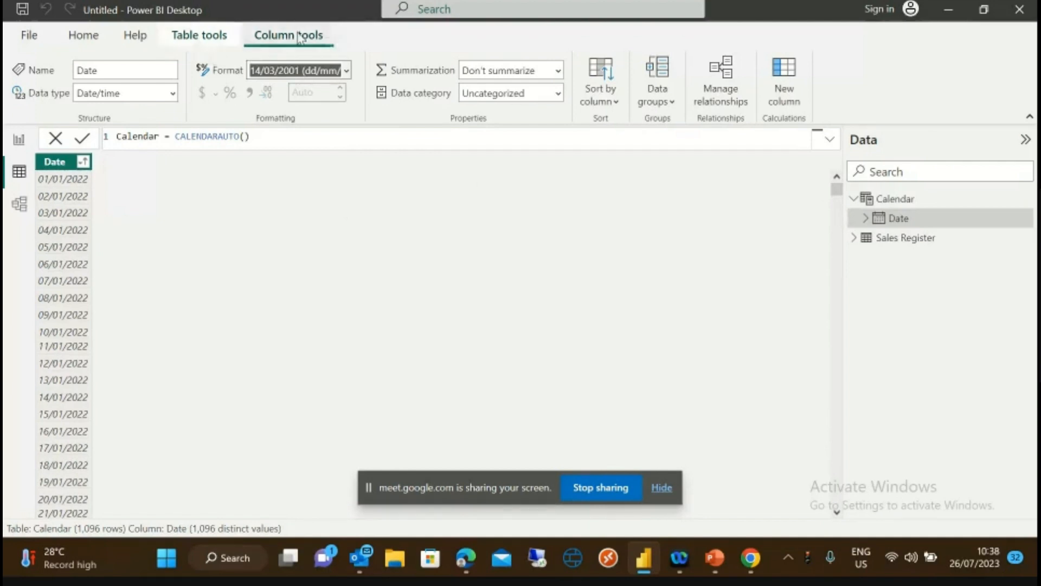
- Add a Month No calculated column to Calendar defined as MONTH([Date])
{"action": "left_click", "coordinate": [785, 81]}
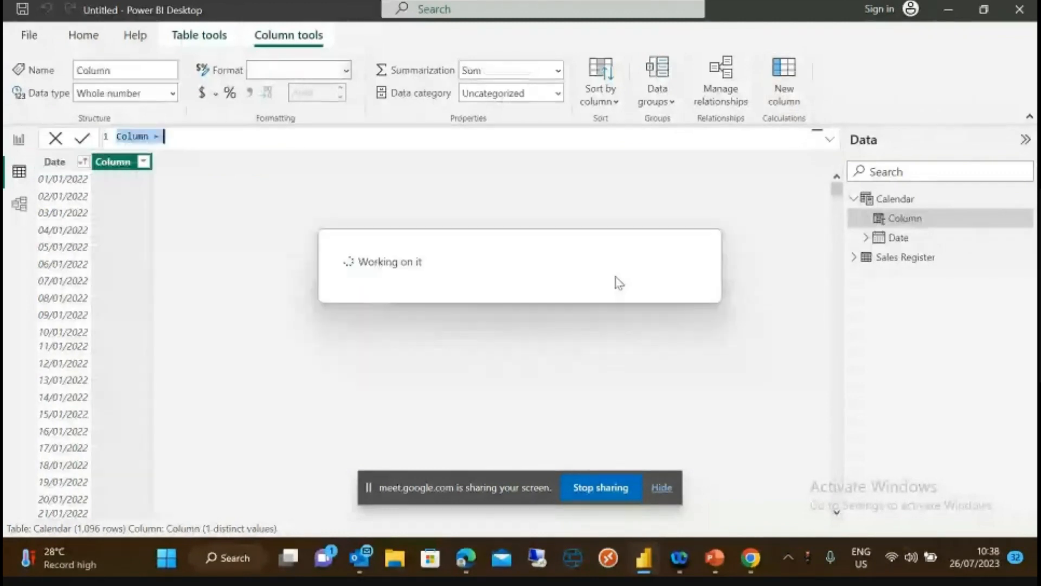
{"action": "left_click", "coordinate": [154, 136]}
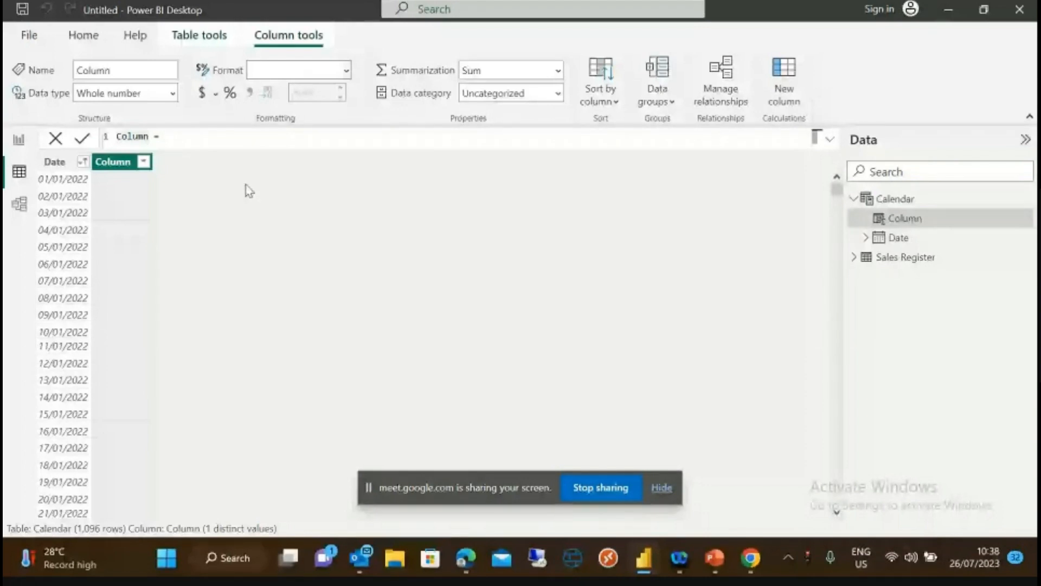
{"action": "key", "text": "BackSpace"}
{"action": "key", "text": "BackSpace"}
{"action": "key", "text": "BackSpace"}
{"action": "key", "text": "BackSpace"}
{"action": "key", "text": "BackSpace"}
{"action": "key", "text": "BackSpace"}
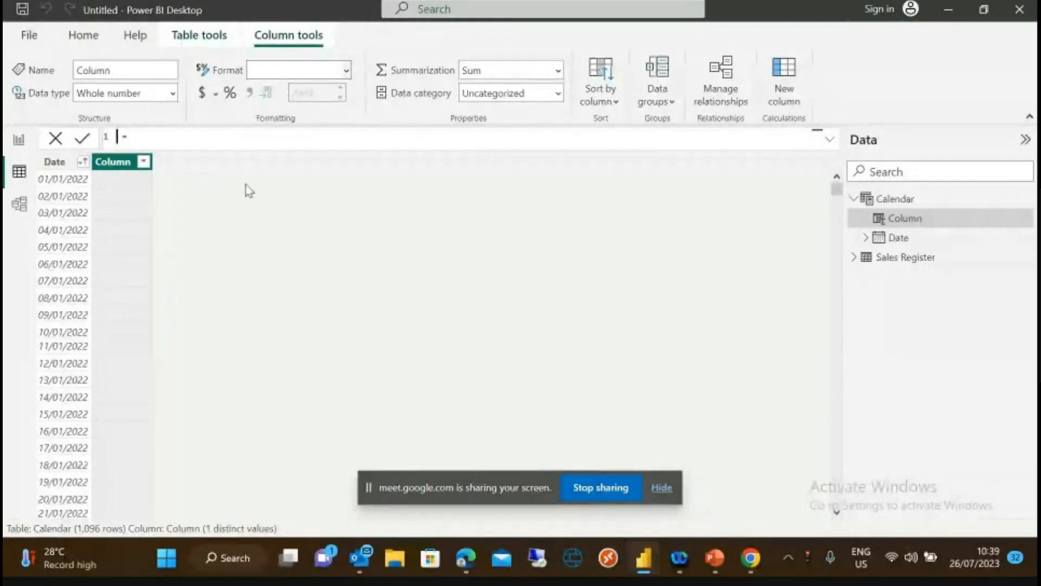
{"action": "type", "text": "Month No"}
{"action": "left_click", "coordinate": [196, 138]}
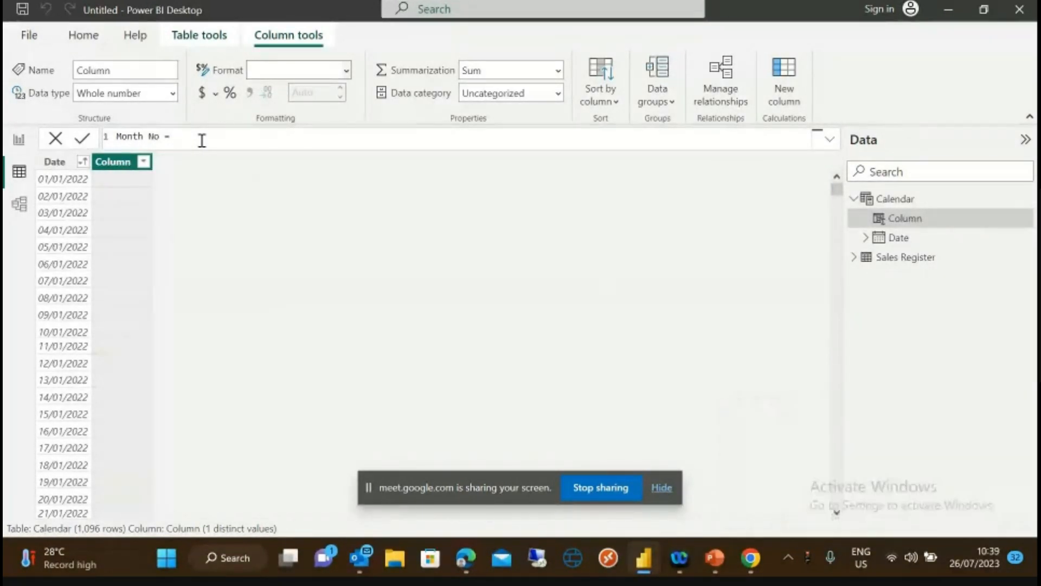
{"action": "type", "text": "MON"}
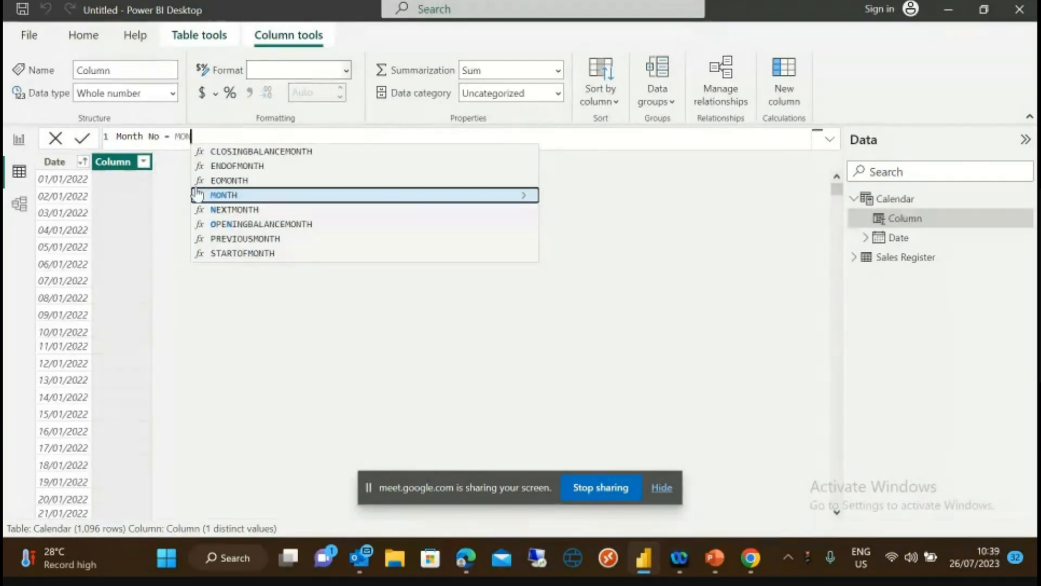
{"action": "left_click", "coordinate": [234, 199]}
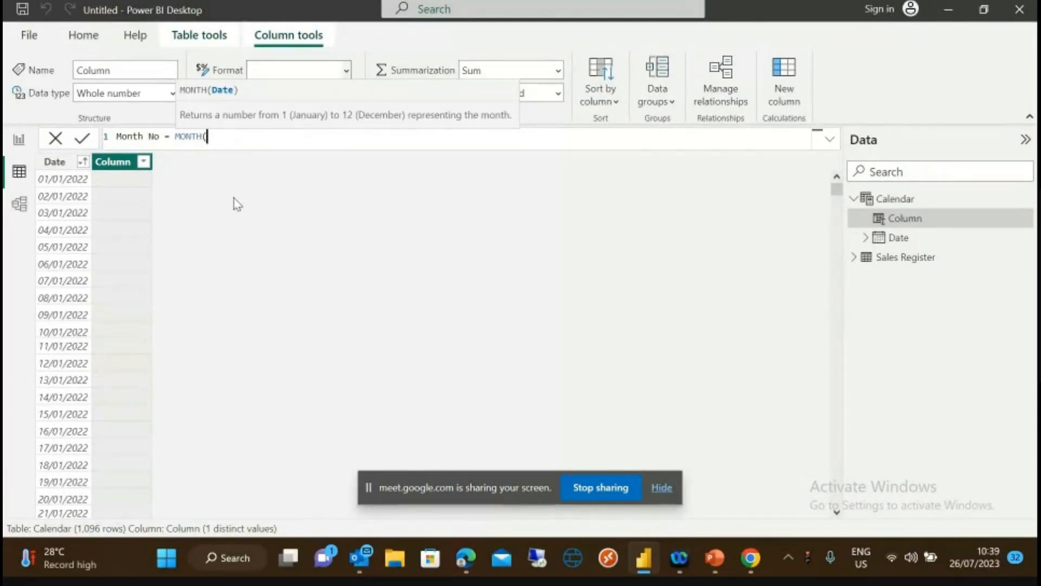
{"action": "type", "text": "["}
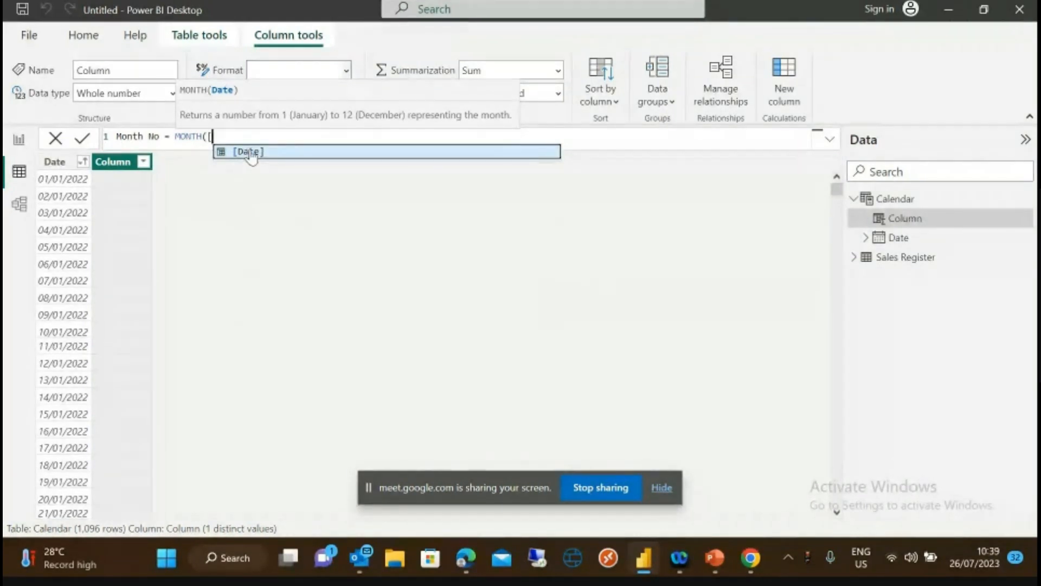
{"action": "left_click", "coordinate": [251, 153]}
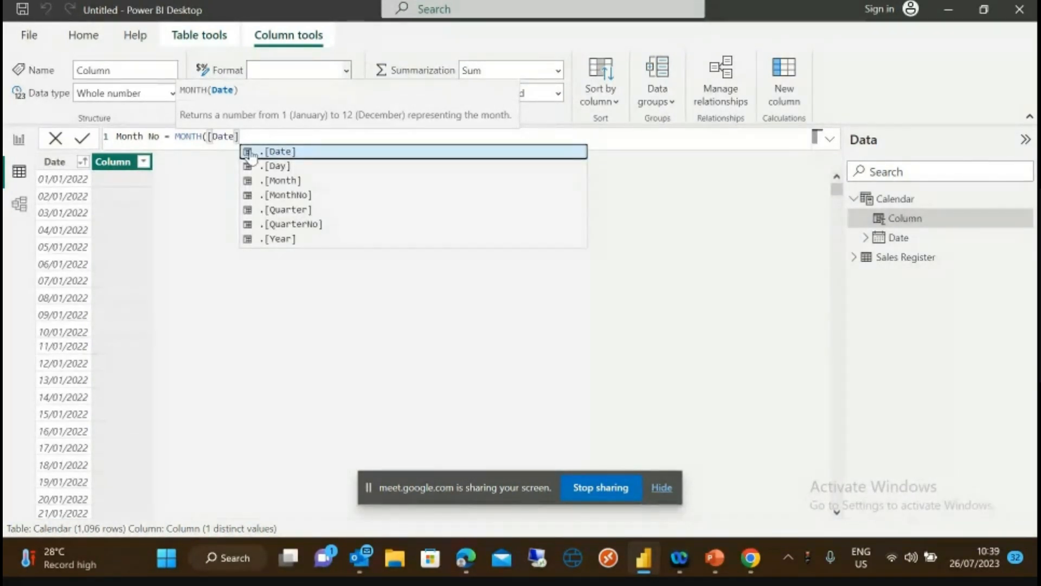
{"action": "type", "text": ")"}
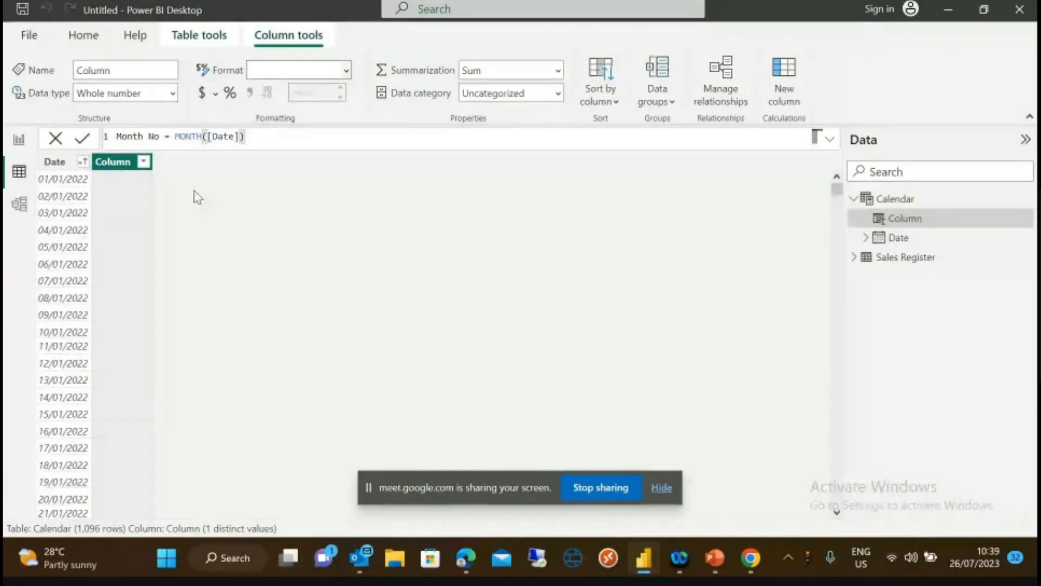
{"action": "left_click", "coordinate": [82, 140]}
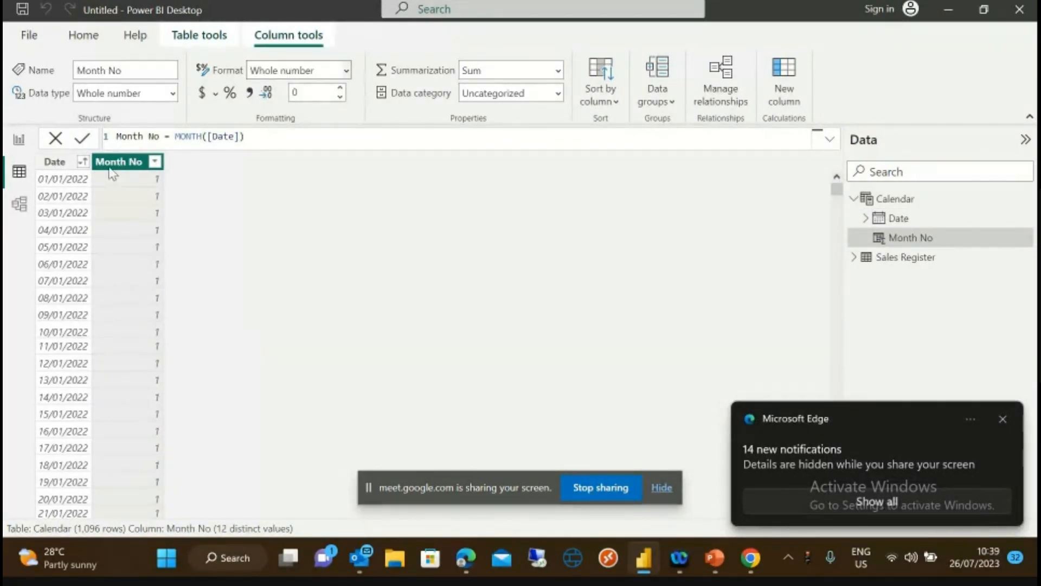
- Confirm Month No holds values 1–12, then add another new calculated column
{"action": "left_click", "coordinate": [155, 163]}
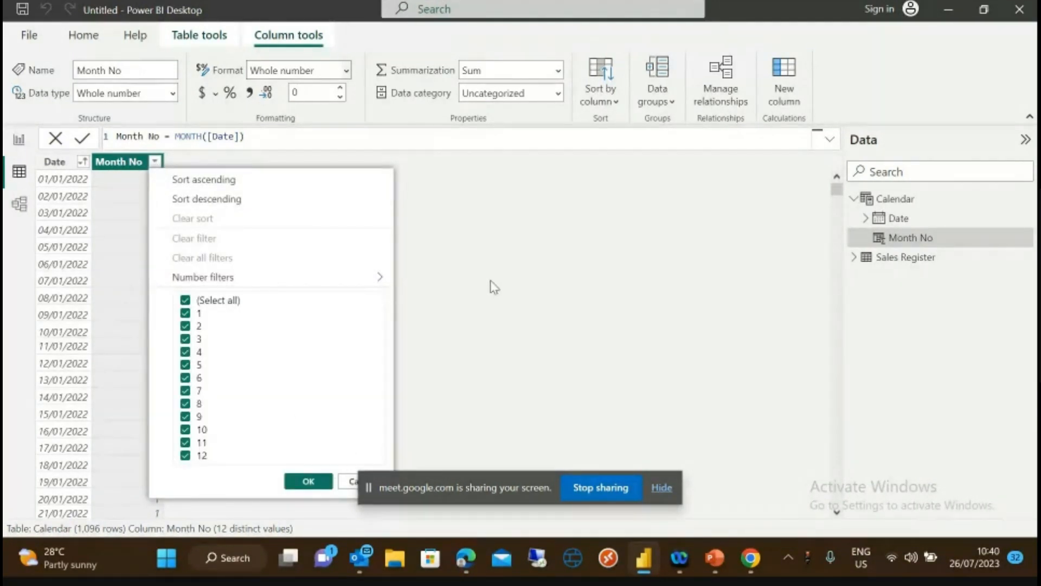
{"action": "left_click", "coordinate": [479, 246]}
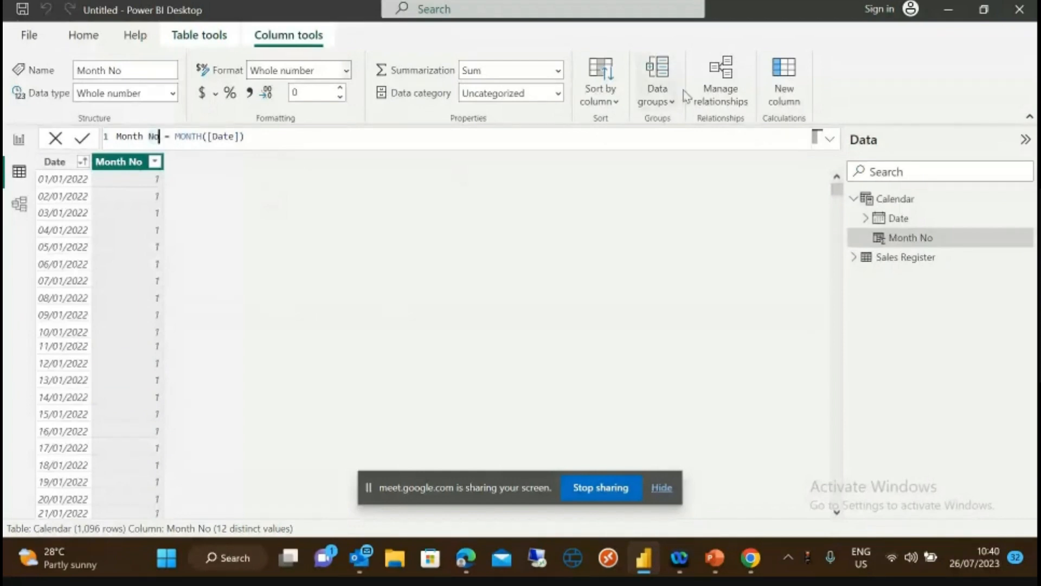
{"action": "left_click", "coordinate": [788, 85]}
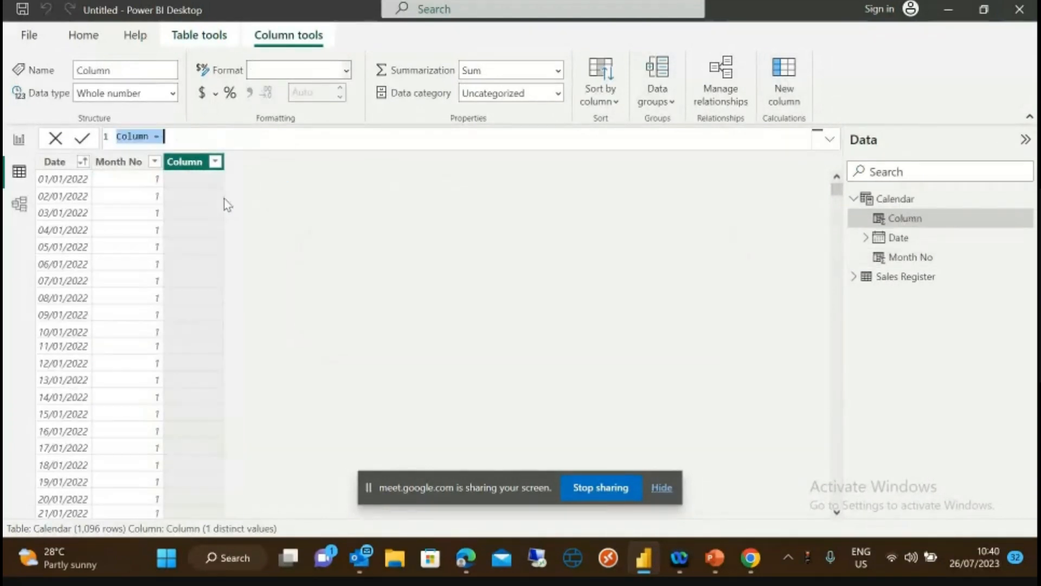
- Define the new column as Year = YEAR([Date]) and verify it lists 2022, 2023 and 2024
{"action": "left_click", "coordinate": [149, 135]}
{"action": "key", "text": "BackSpace"}
{"action": "key", "text": "BackSpace"}
{"action": "key", "text": "BackSpace"}
{"action": "key", "text": "BackSpace"}
{"action": "type", "text": "Year = "}
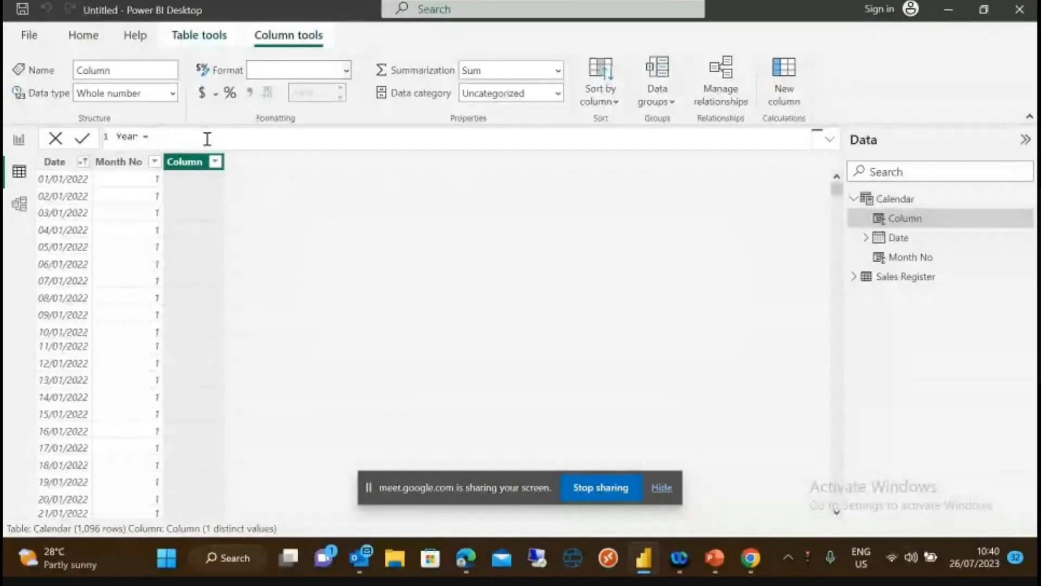
{"action": "type", "text": "Y"}
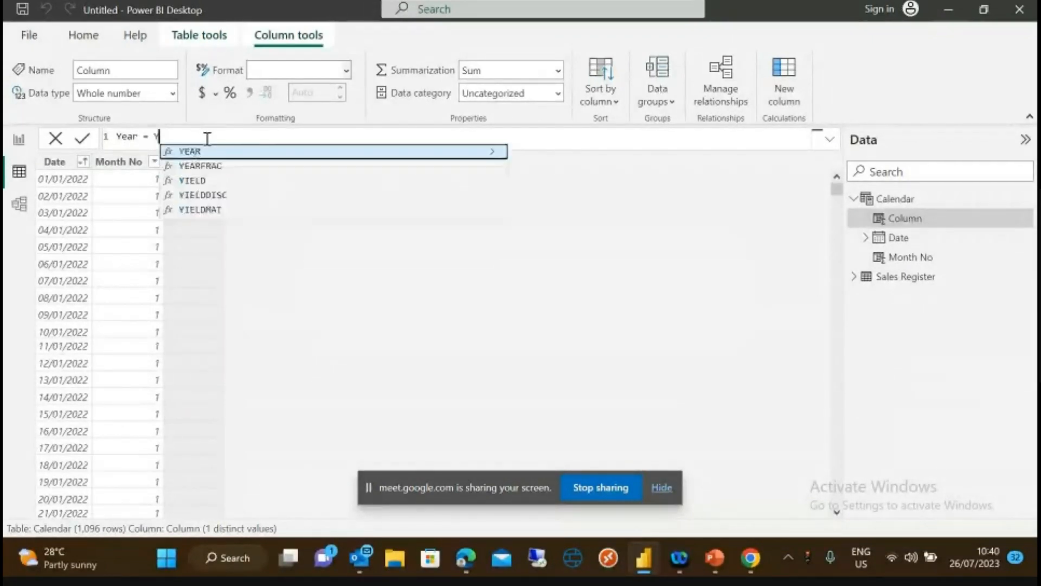
{"action": "type", "text": "EA"}
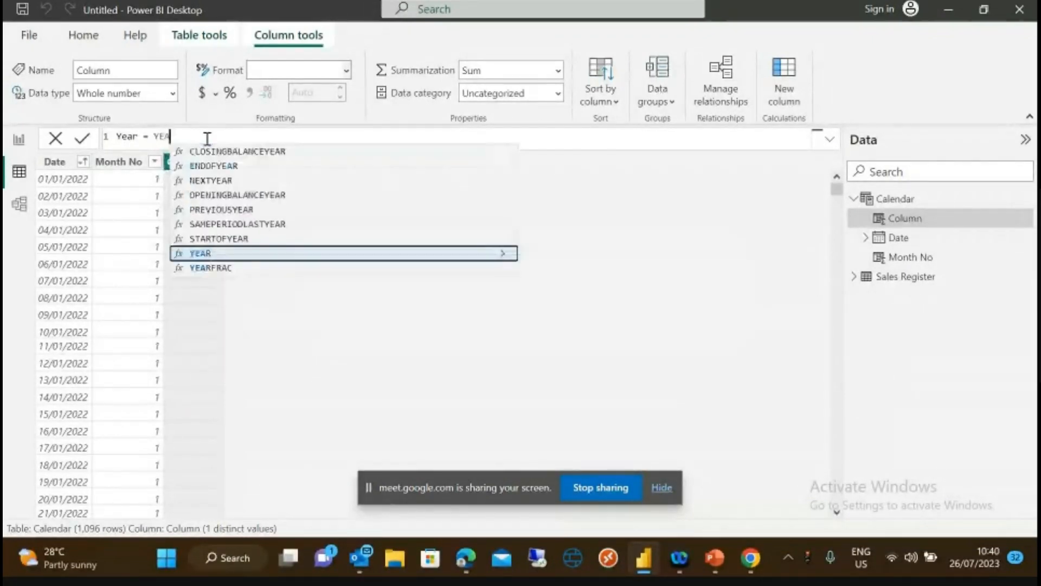
{"action": "left_click", "coordinate": [220, 253]}
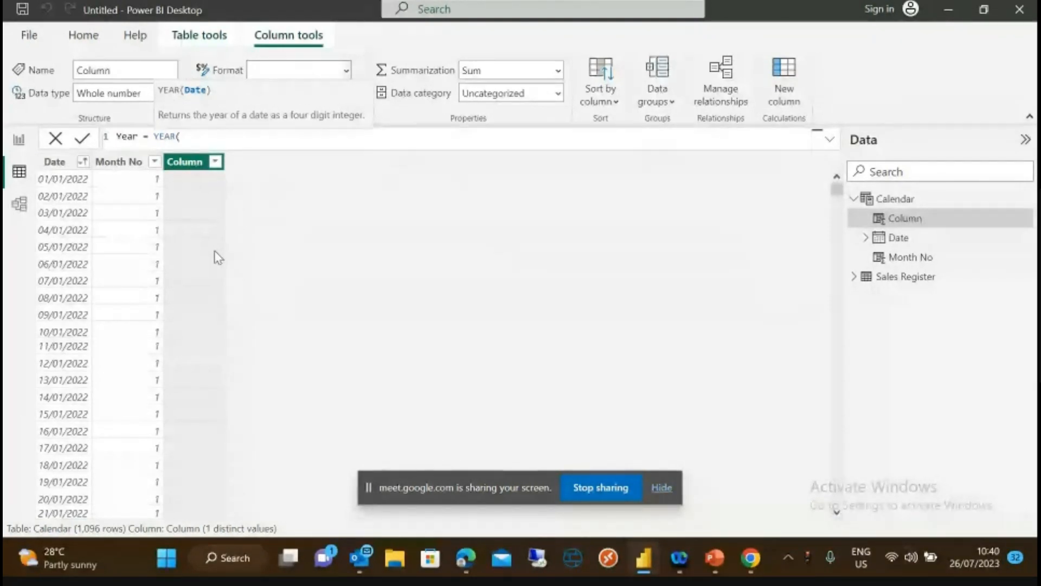
{"action": "type", "text": "["}
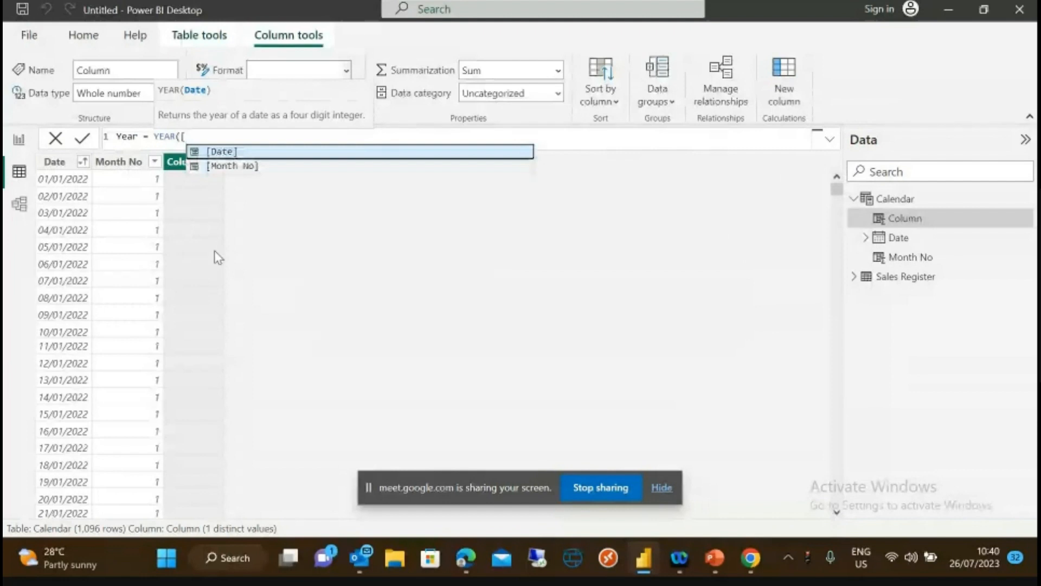
{"action": "left_click", "coordinate": [224, 155]}
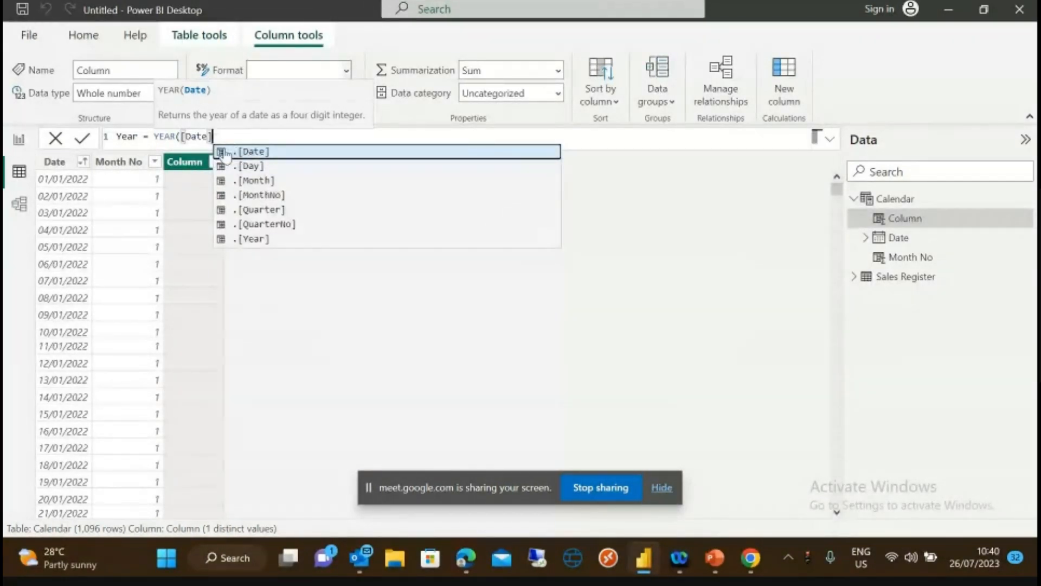
{"action": "type", "text": ")"}
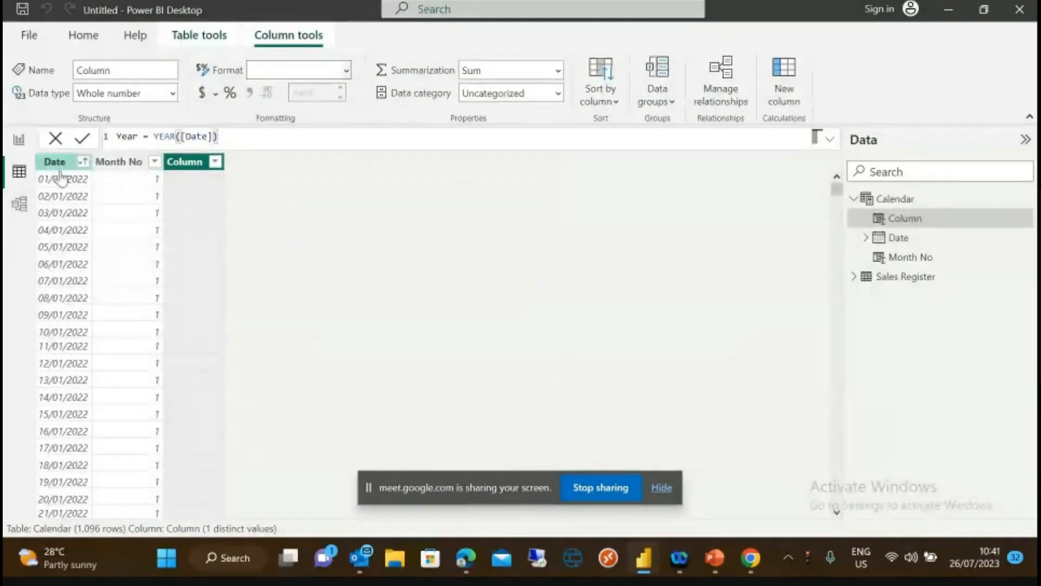
{"action": "left_click", "coordinate": [83, 139]}
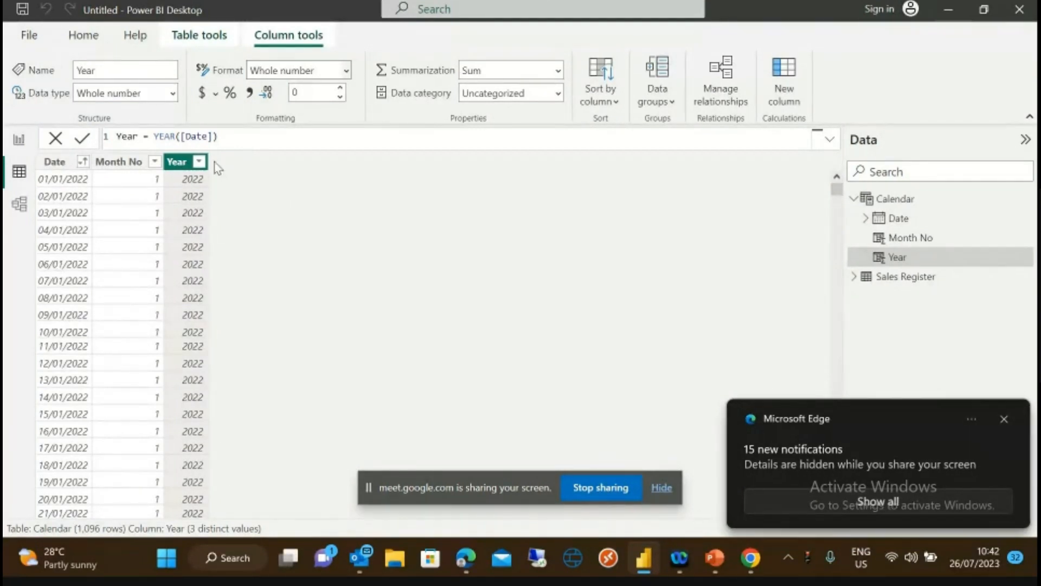
{"action": "left_click", "coordinate": [199, 161]}
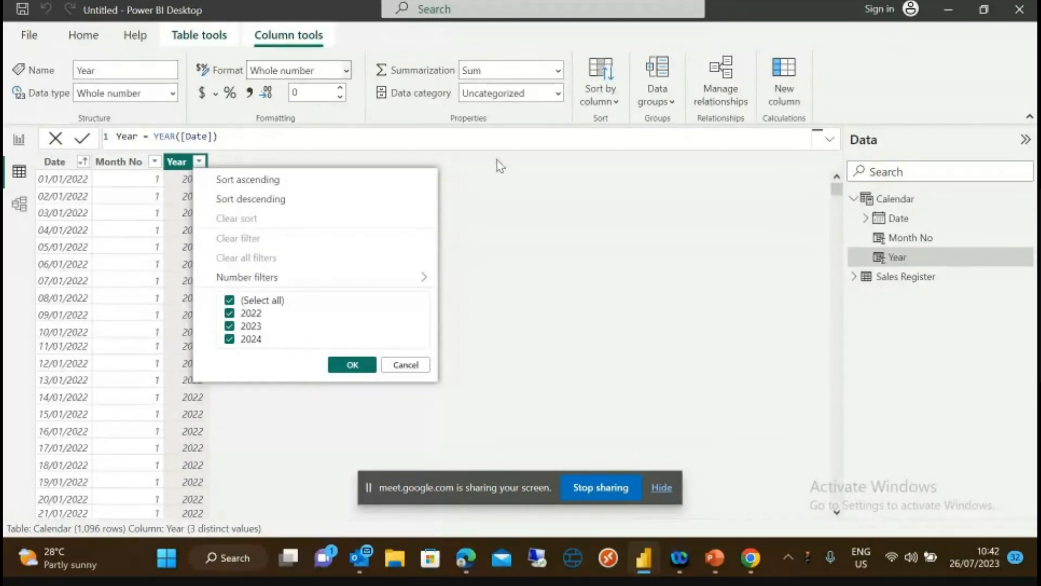
{"action": "left_click", "coordinate": [529, 188]}
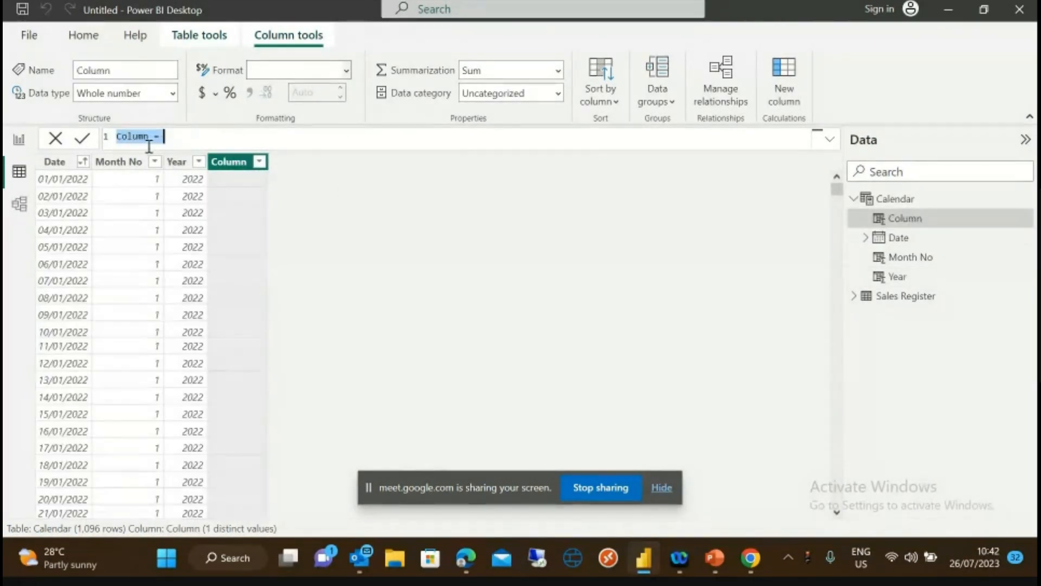
- Write the new column's formula as Month = FORMAT([Date], "mmm") without committing it
{"action": "left_click", "coordinate": [149, 138]}
{"action": "key", "text": "BackSpace"}
{"action": "key", "text": "BackSpace"}
{"action": "key", "text": "BackSpace"}
{"action": "key", "text": "BackSpace"}
{"action": "key", "text": "BackSpace"}
{"action": "key", "text": "BackSpace"}
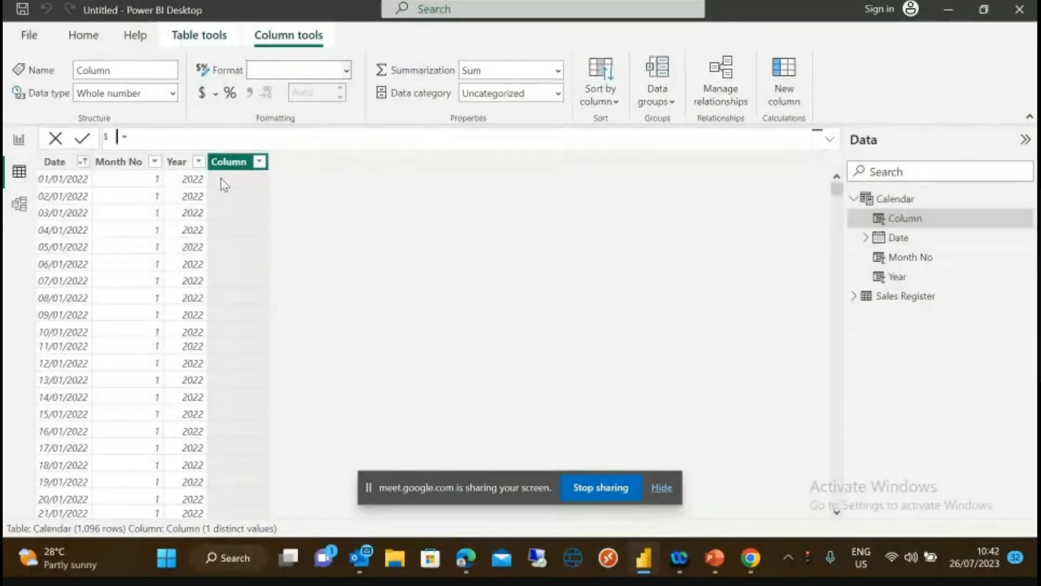
{"action": "type", "text": "Mo"}
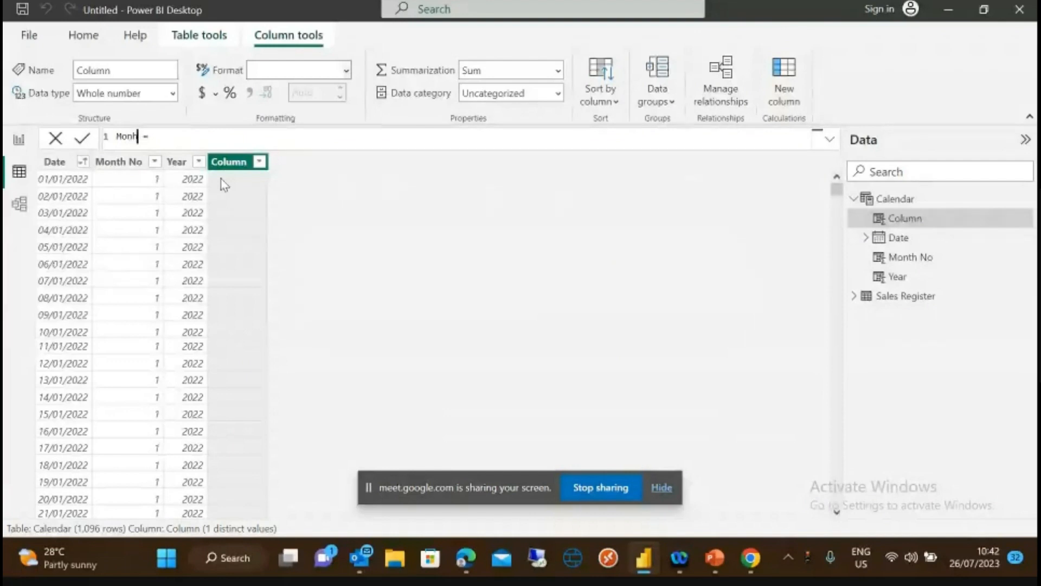
{"action": "type", "text": "nth = F"}
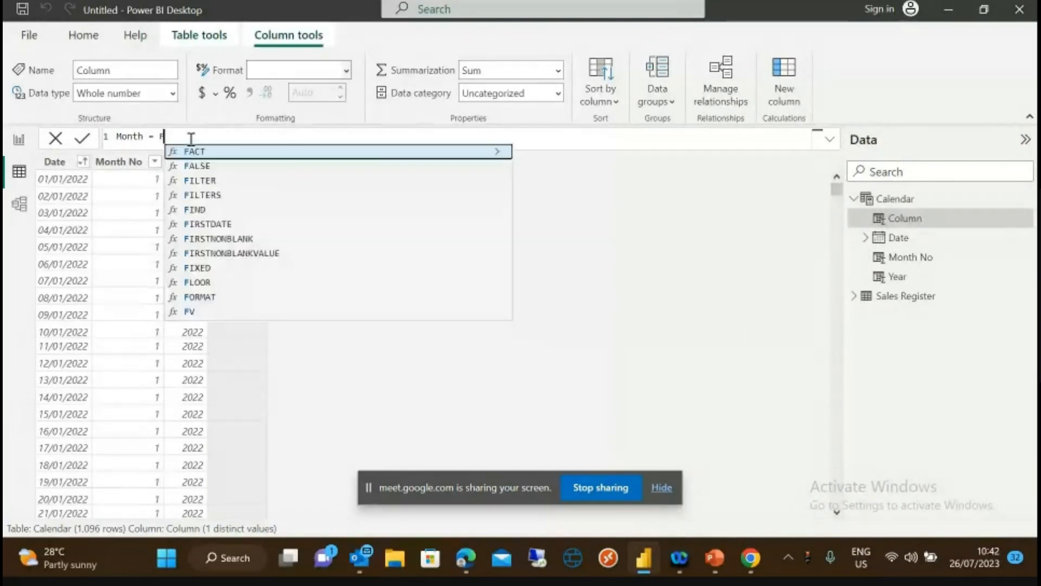
{"action": "type", "text": "ORM"}
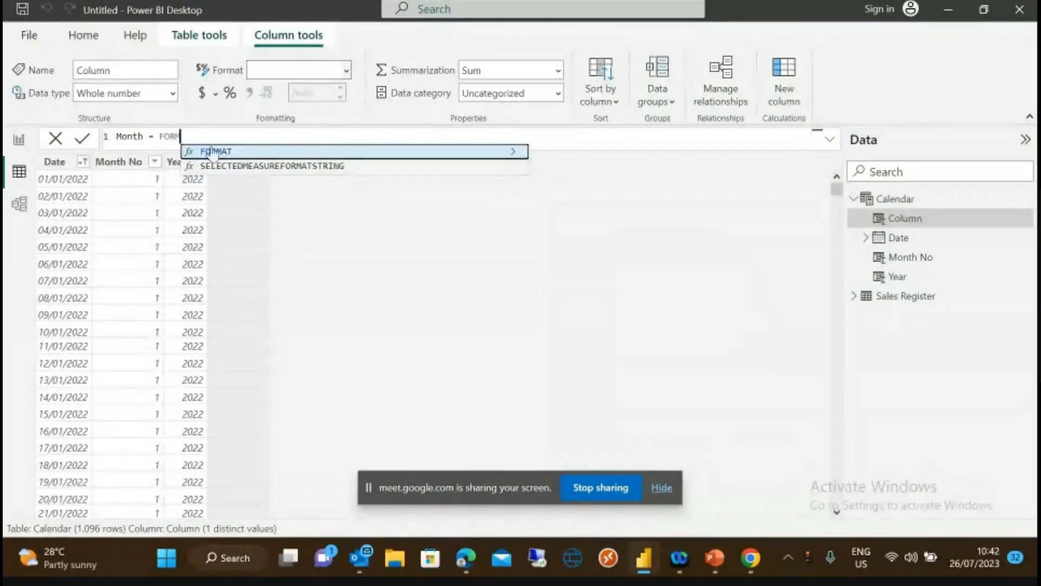
{"action": "scroll", "coordinate": [210, 150], "scroll_direction": "up", "scroll_amount": 2}
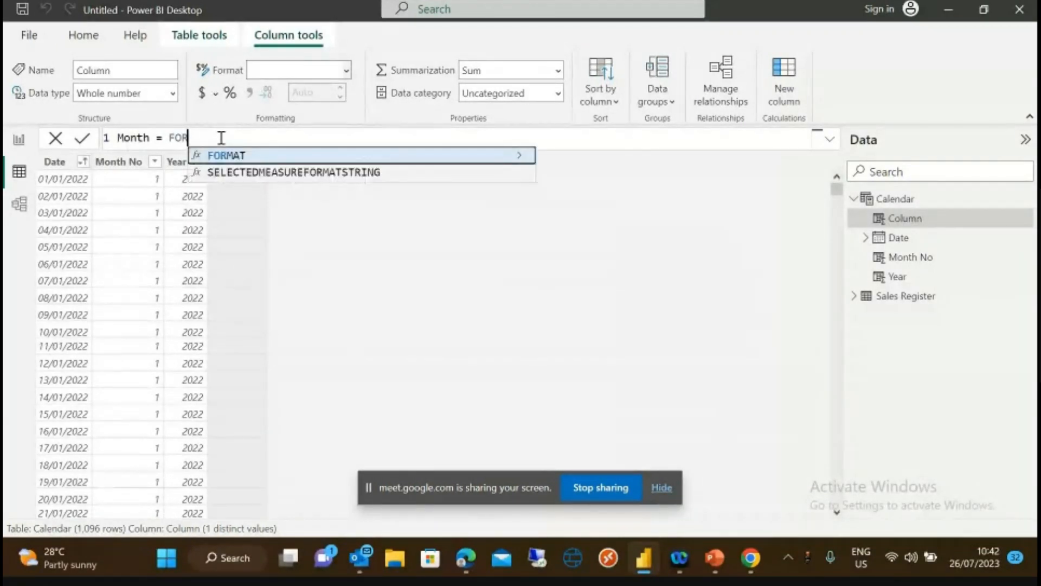
{"action": "left_click", "coordinate": [228, 158]}
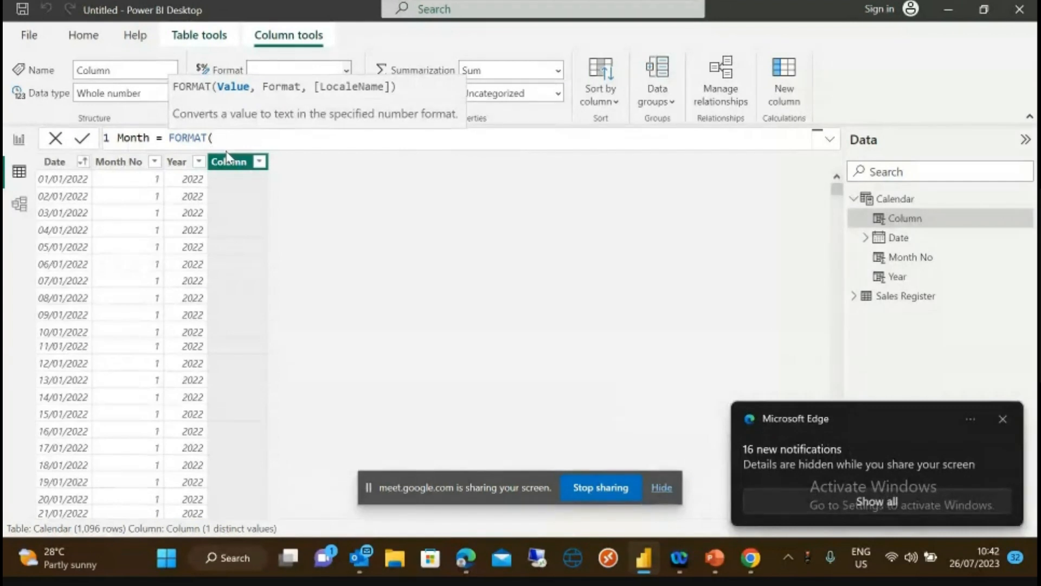
{"action": "type", "text": "["}
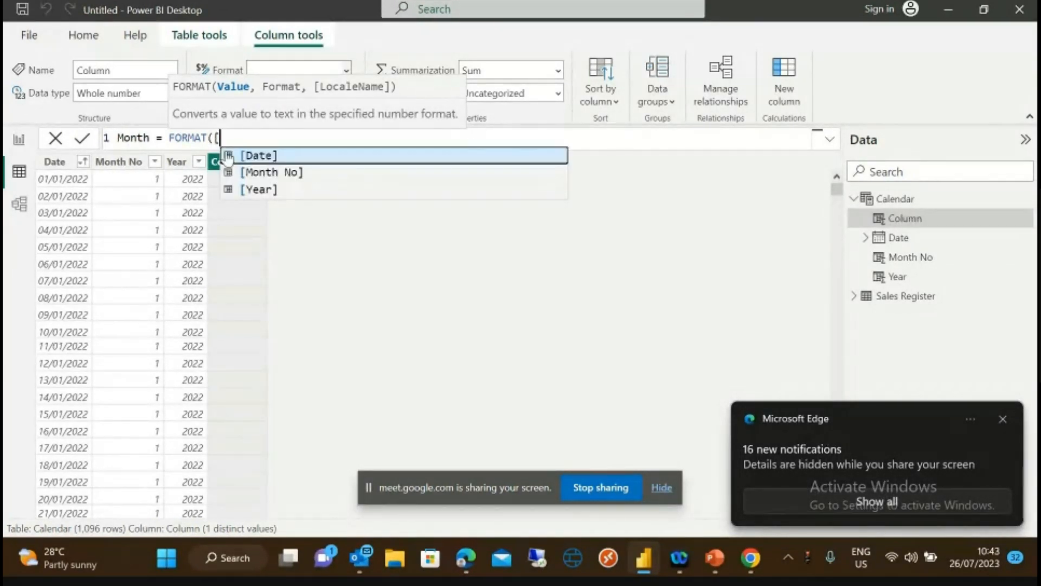
{"action": "left_click", "coordinate": [227, 156]}
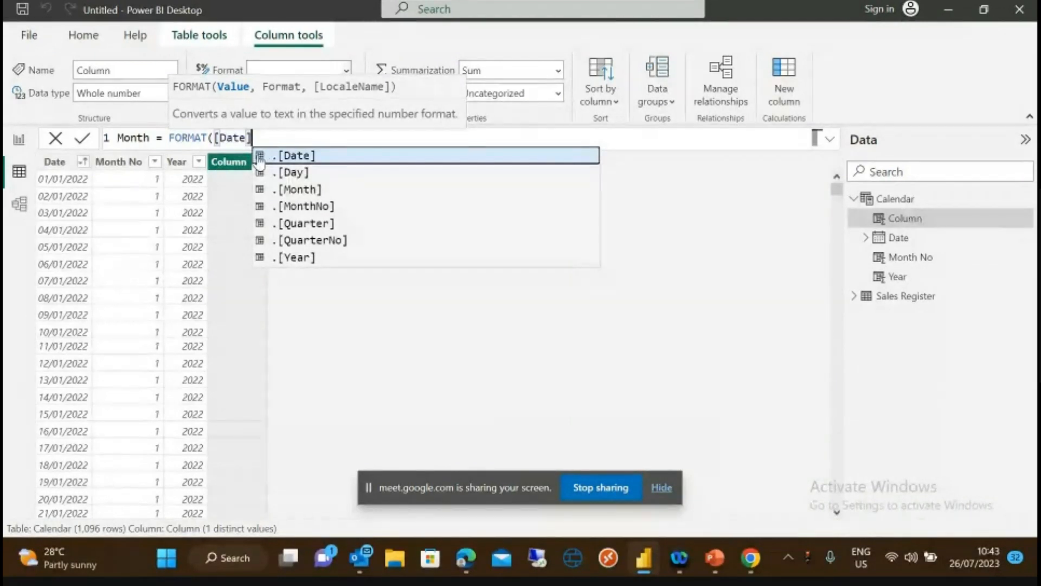
{"action": "type", "text": ")"}
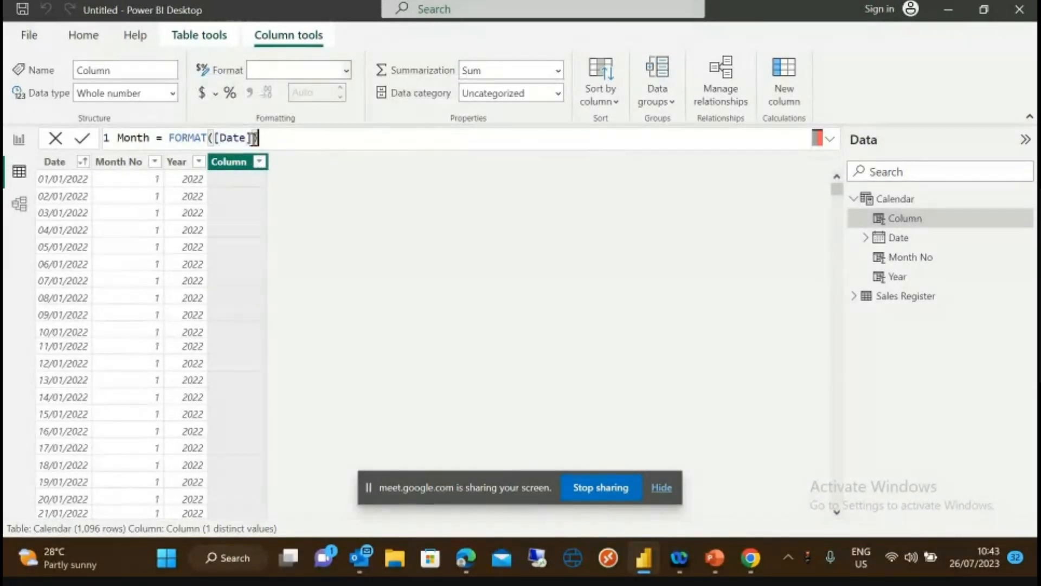
{"action": "key", "text": "BackSpace"}
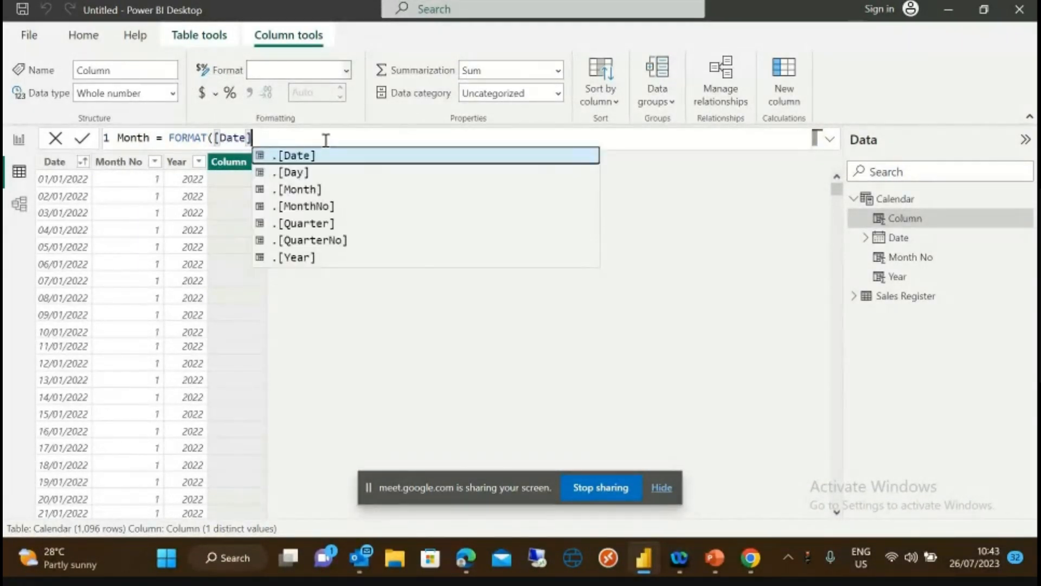
{"action": "type", "text": ","}
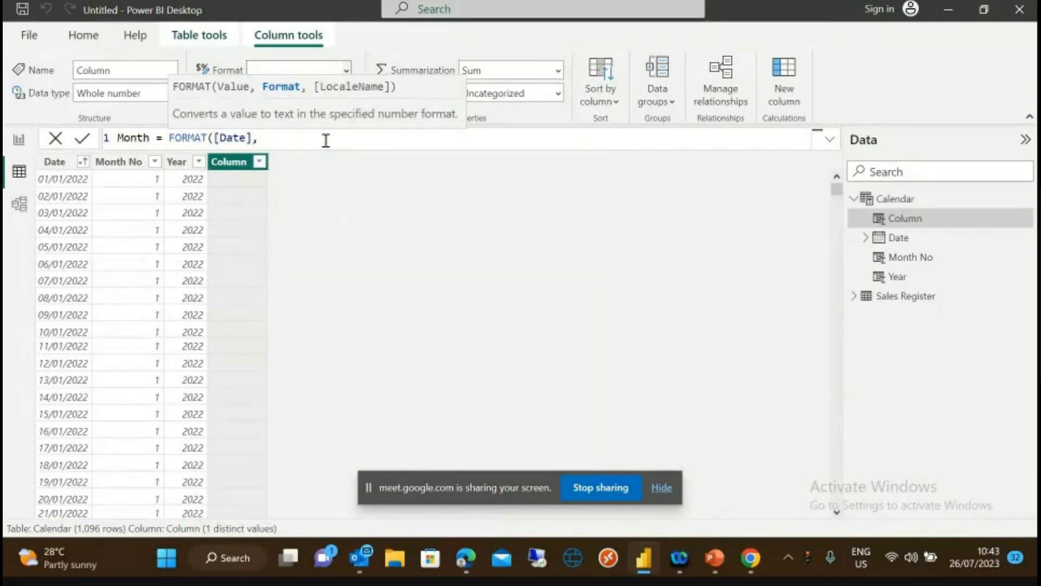
{"action": "type", "text": " \""}
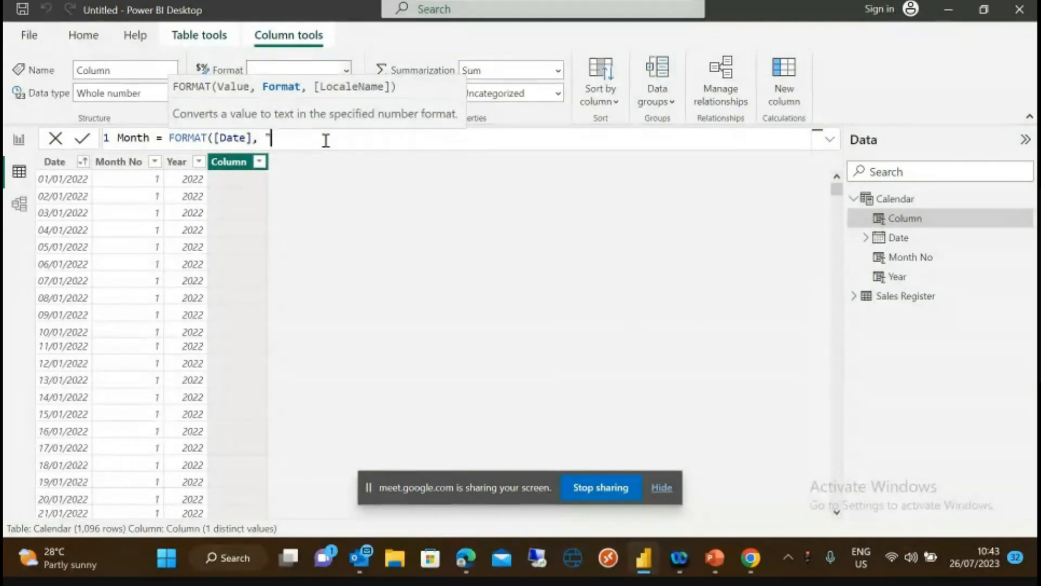
{"action": "type", "text": "mmm"}
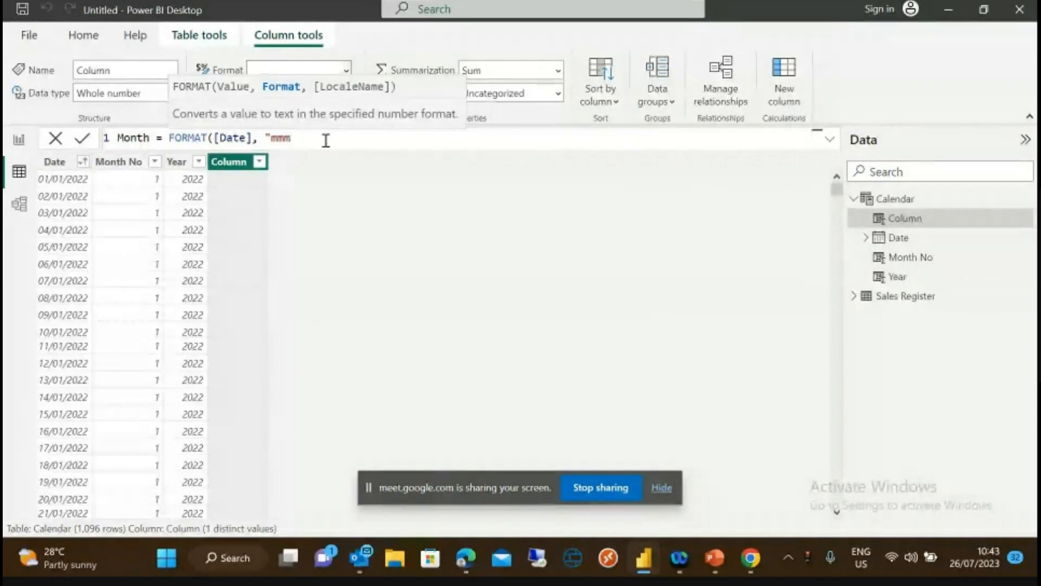
{"action": "type", "text": "\""}
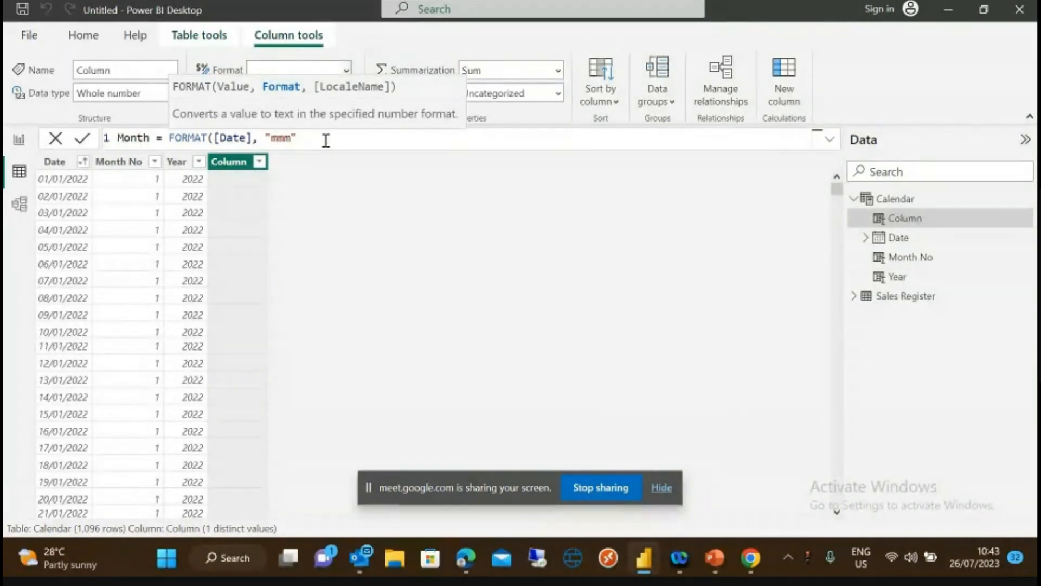
{"action": "type", "text": ")"}
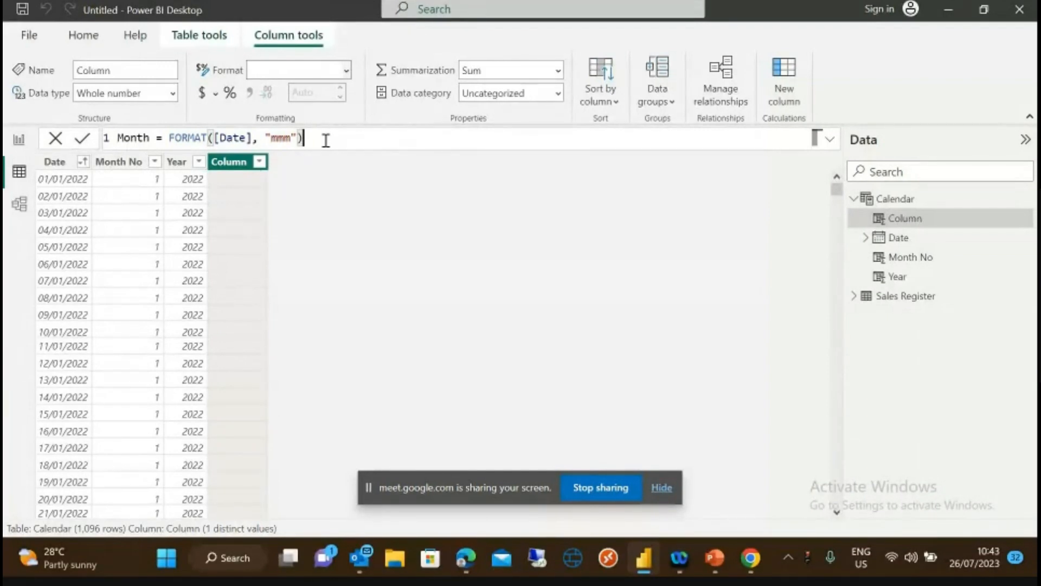
- Commit the Month column, widen it, and confirm it shows Jan through Dec
{"action": "left_click", "coordinate": [82, 138]}
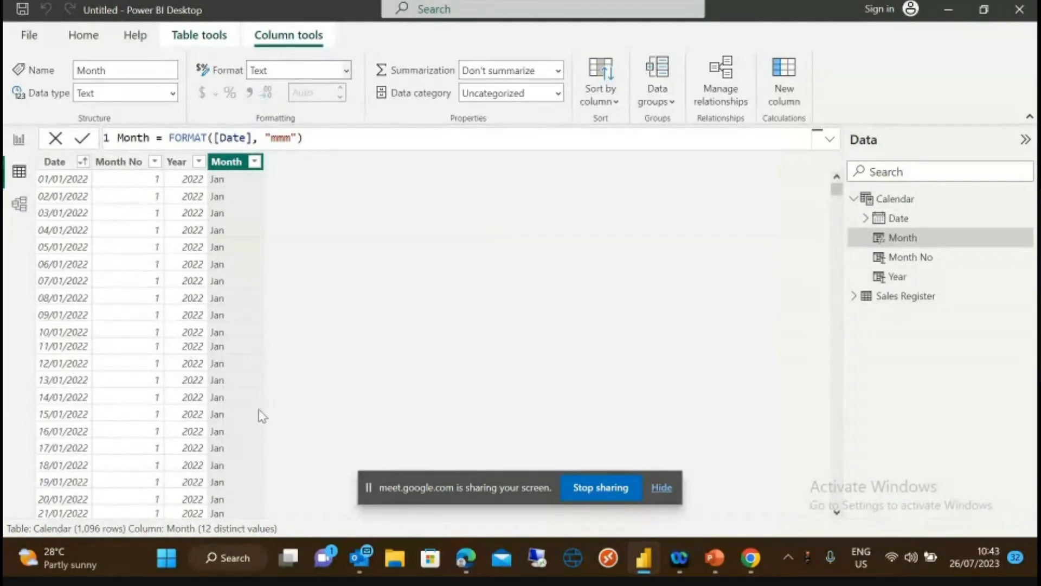
{"action": "left_click_drag", "start_coordinate": [259, 168], "coordinate": [271, 167]}
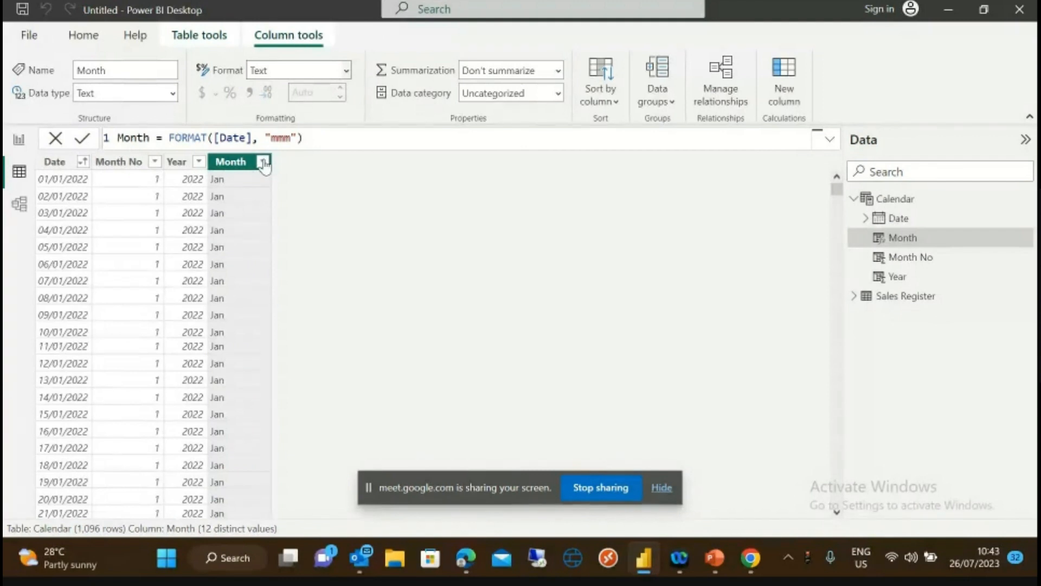
{"action": "left_click", "coordinate": [263, 163]}
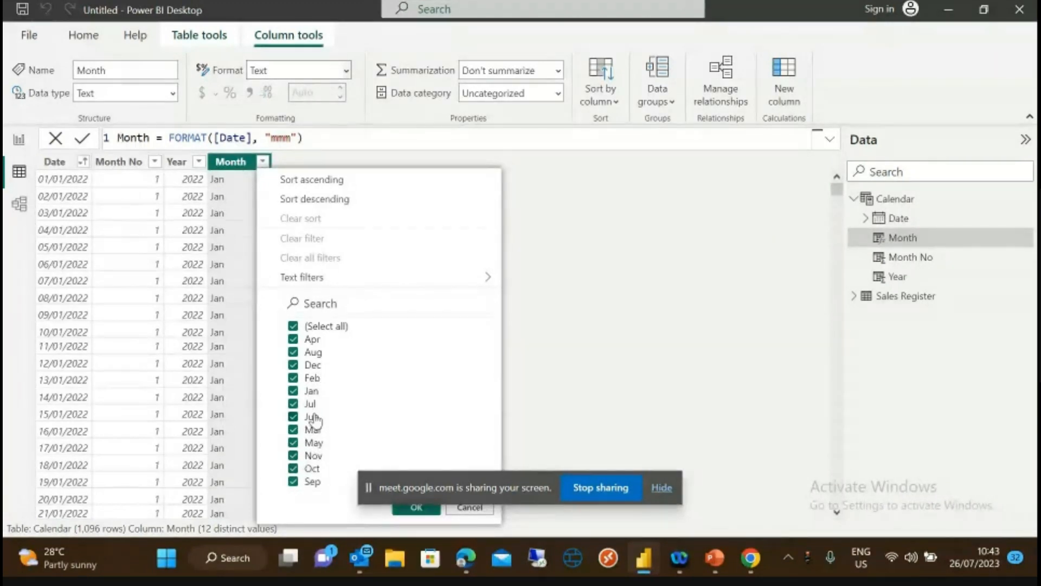
{"action": "left_click", "coordinate": [624, 308]}
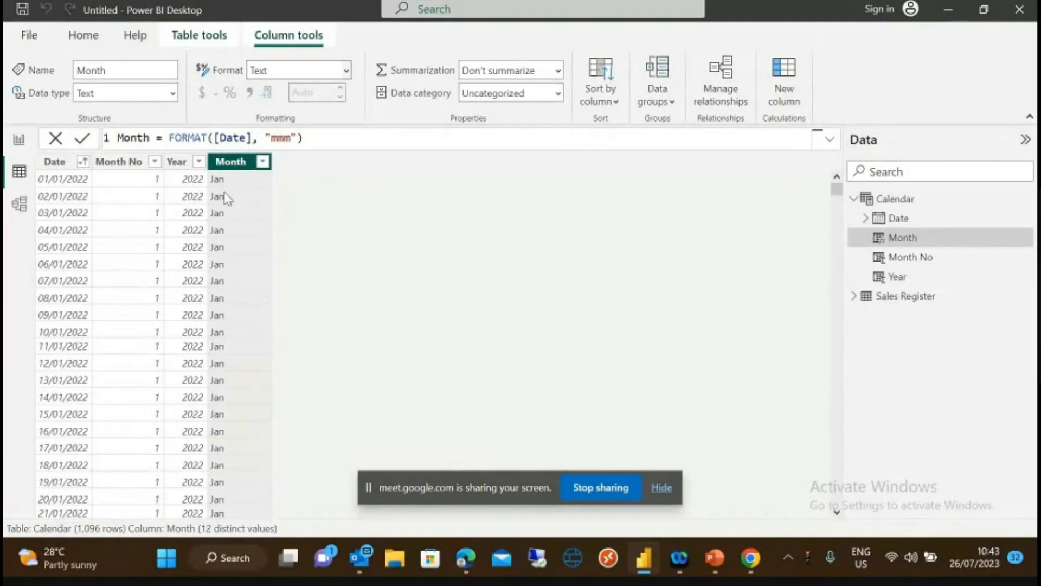
{"action": "left_click", "coordinate": [292, 138]}
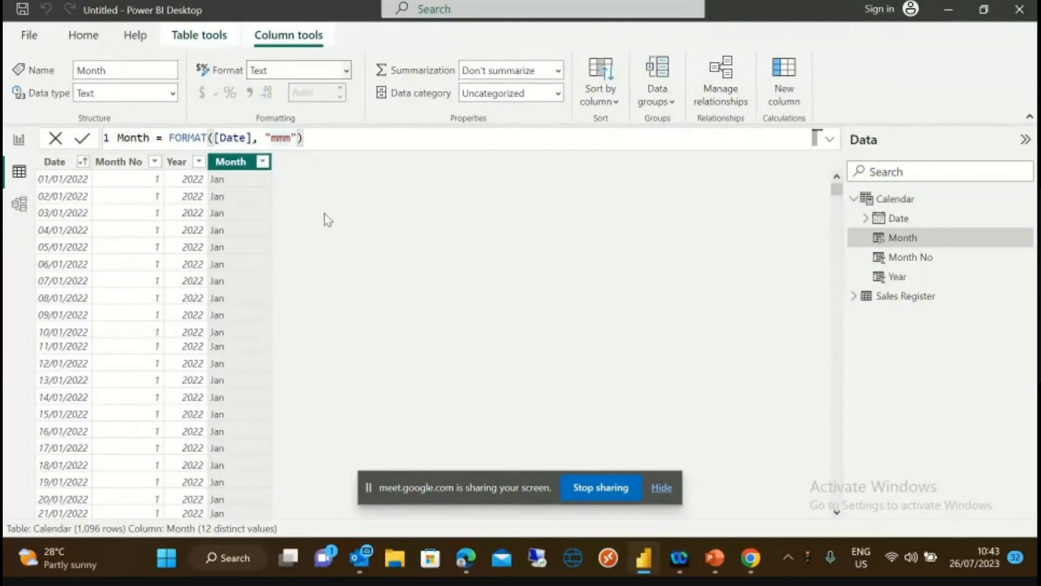
- Change the Month format to "mmmm", then "mmmm-yyyy", and check its 36 month-year values
{"action": "type", "text": "m"}
{"action": "left_click", "coordinate": [83, 139]}
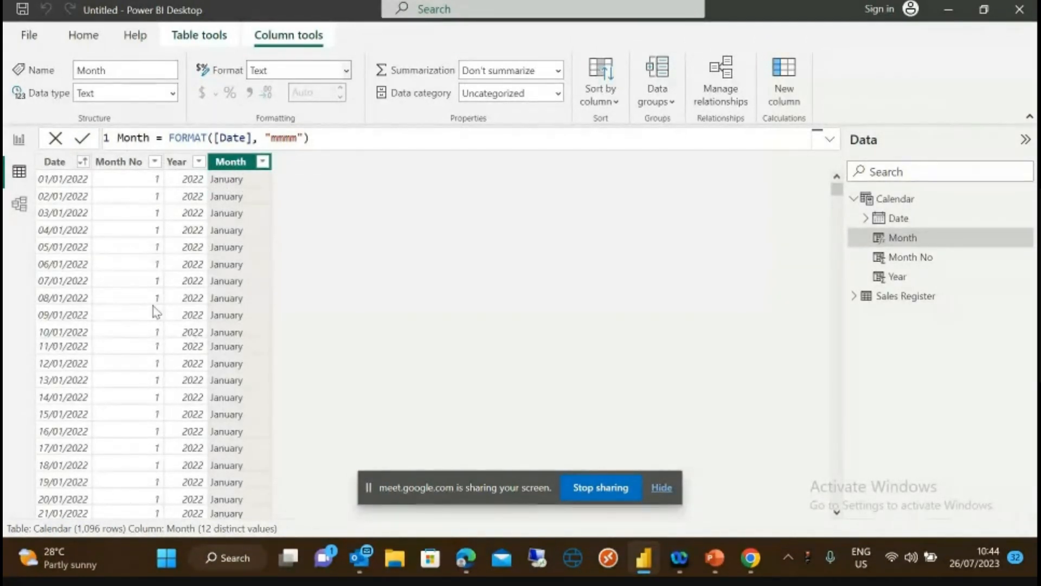
{"action": "left_click", "coordinate": [299, 138]}
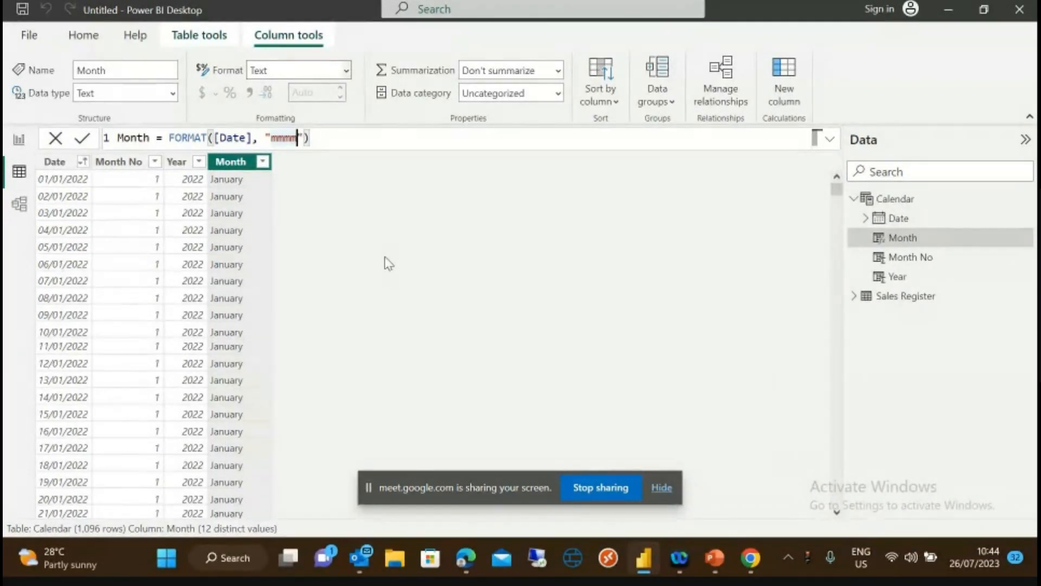
{"action": "type", "text": "-yyyy"}
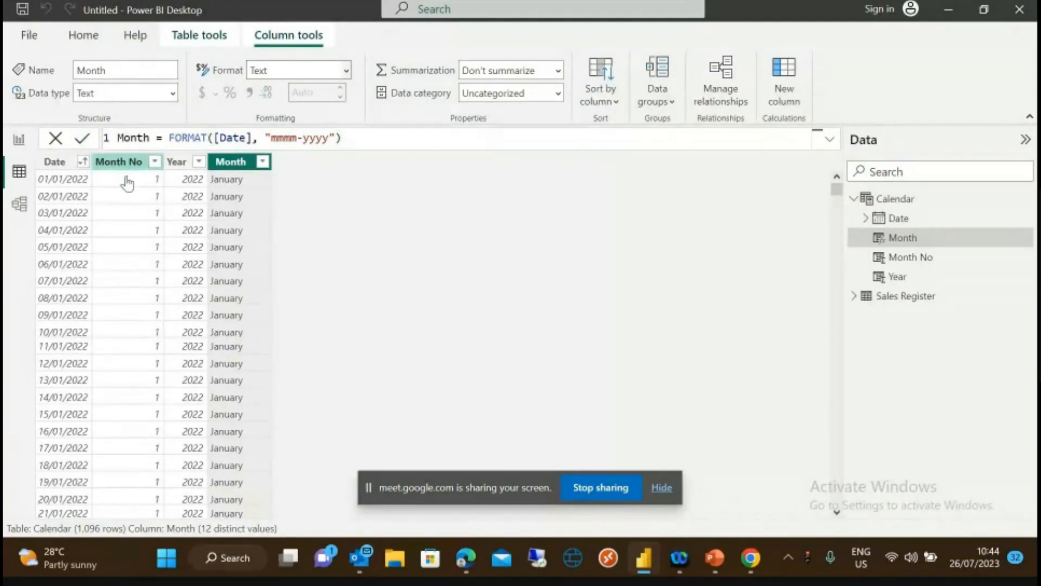
{"action": "key", "text": "Return"}
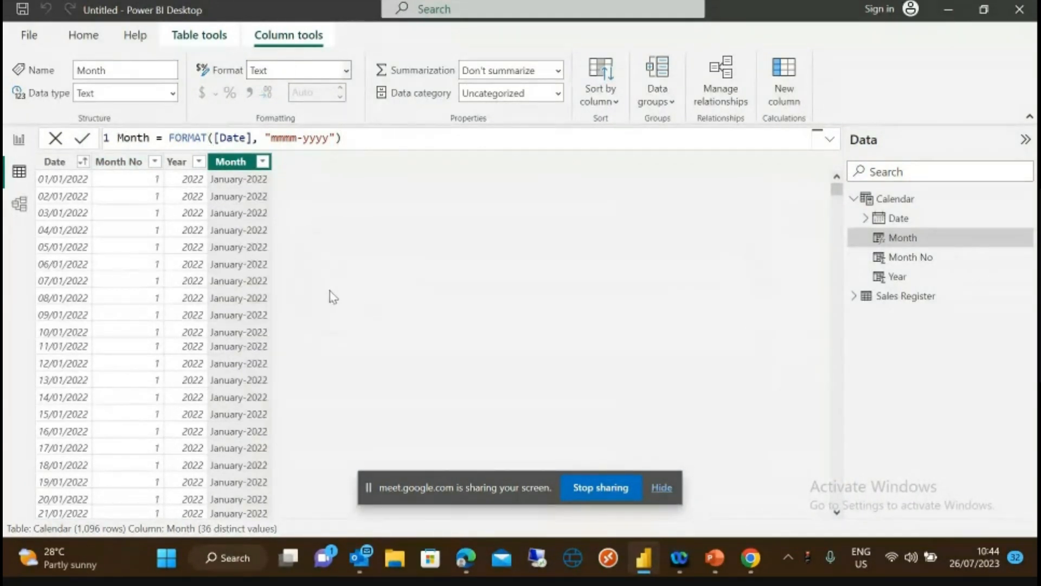
{"action": "left_click", "coordinate": [263, 162]}
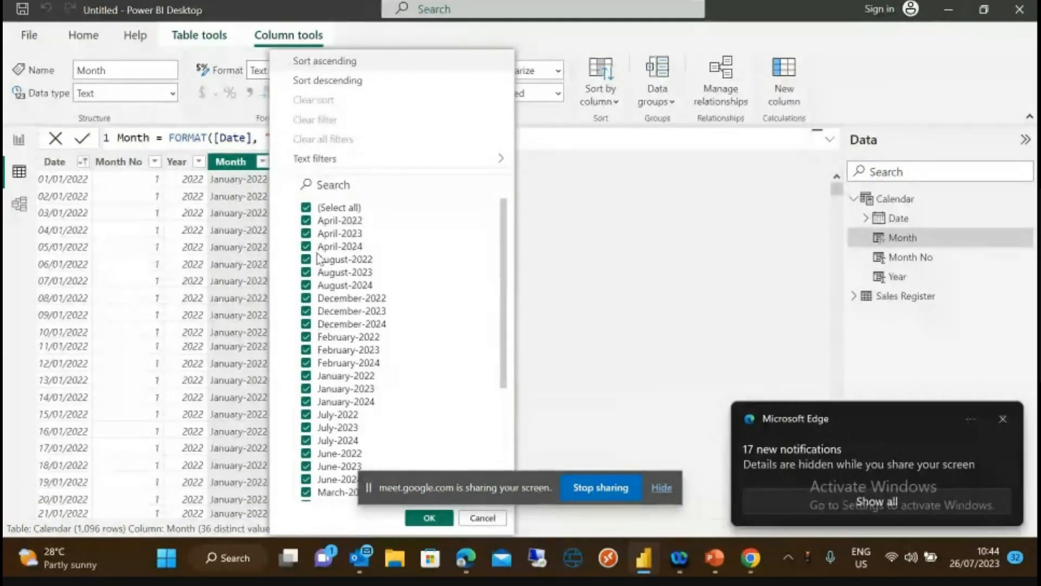
{"action": "left_click", "coordinate": [594, 267]}
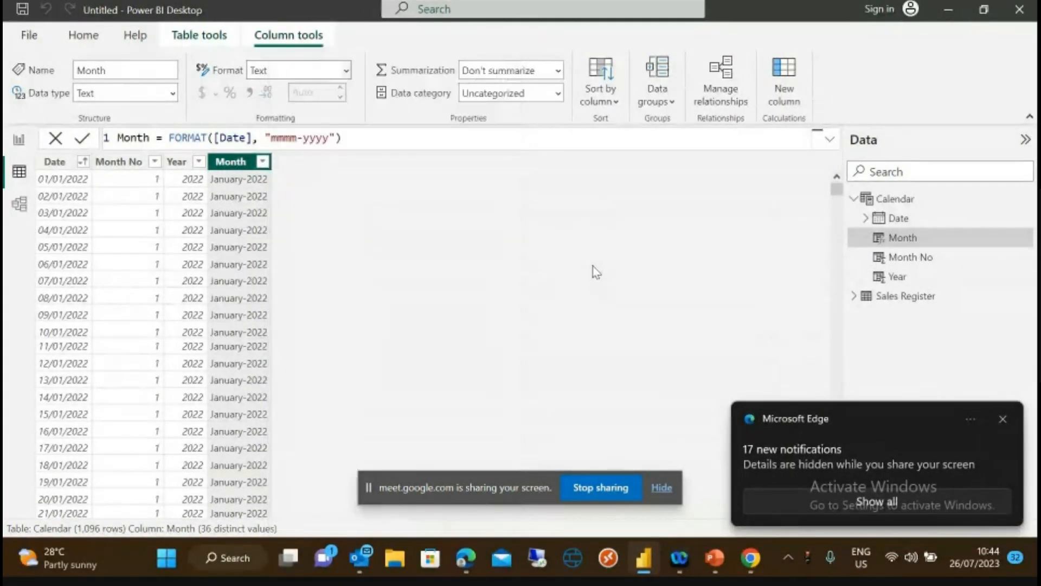
- Delete "-yyyy" from the format string so it reads "mmmm"
{"action": "left_click", "coordinate": [335, 138]}
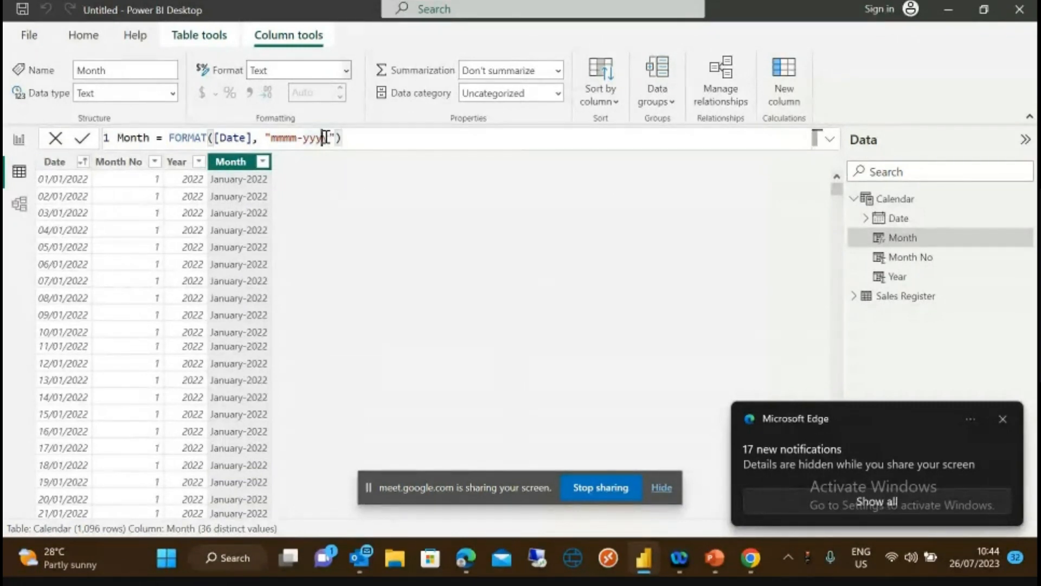
{"action": "key", "text": "Left"}
{"action": "key", "text": "BackSpace"}
{"action": "key", "text": "BackSpace"}
{"action": "key", "text": "BackSpace"}
{"action": "key", "text": "BackSpace"}
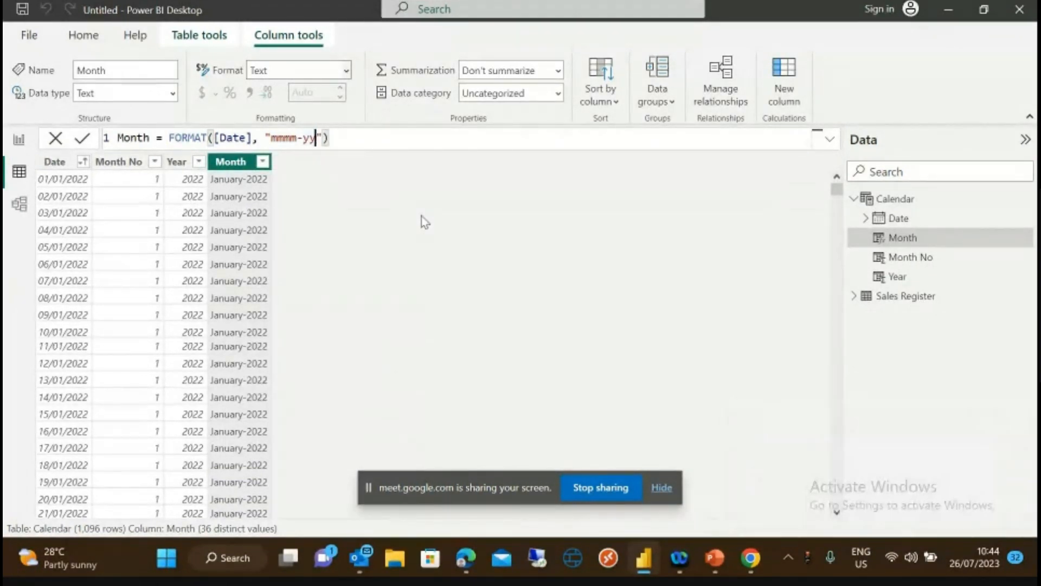
{"action": "key", "text": "BackSpace"}
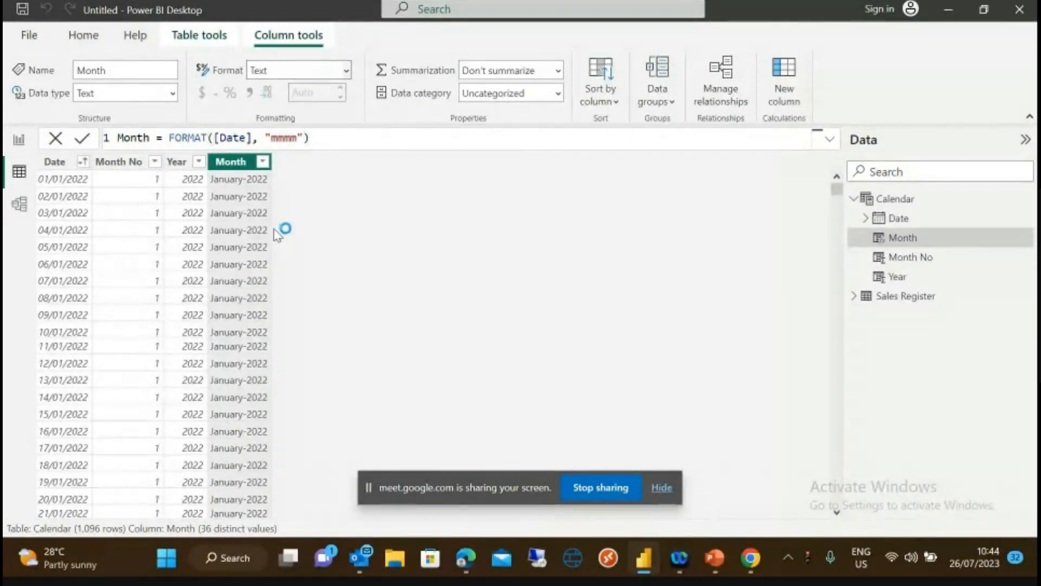
- Commit the Month formula so it shows full month names like January
{"action": "key", "text": "Return"}
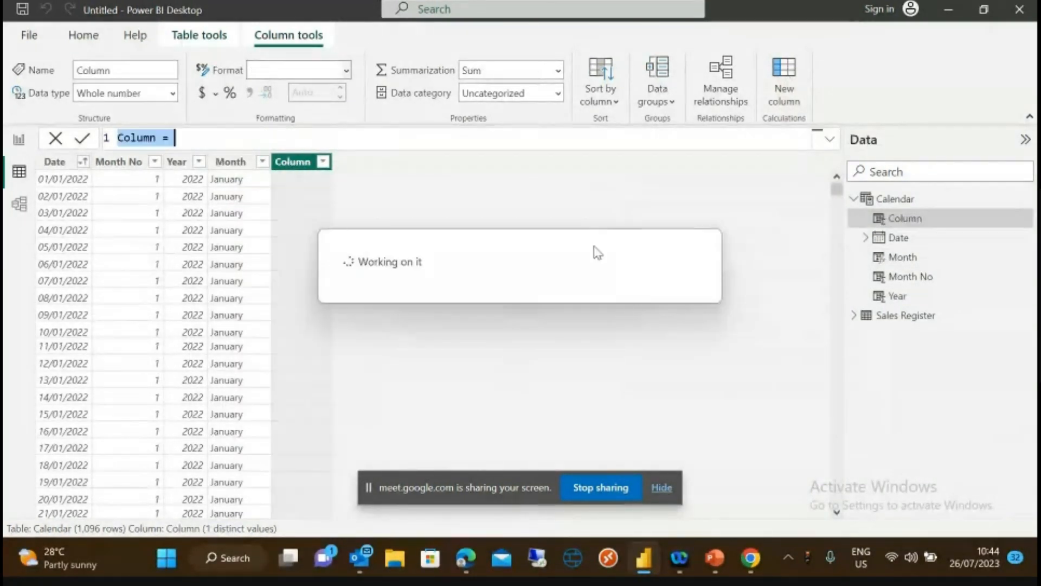
- Define the new column as Quarter = QUARTER([Date])
{"action": "left_click", "coordinate": [154, 140]}
{"action": "key", "text": "BackSpace"}
{"action": "key", "text": "BackSpace"}
{"action": "key", "text": "BackSpace"}
{"action": "key", "text": "BackSpace"}
{"action": "key", "text": "BackSpace"}
{"action": "key", "text": "BackSpace"}
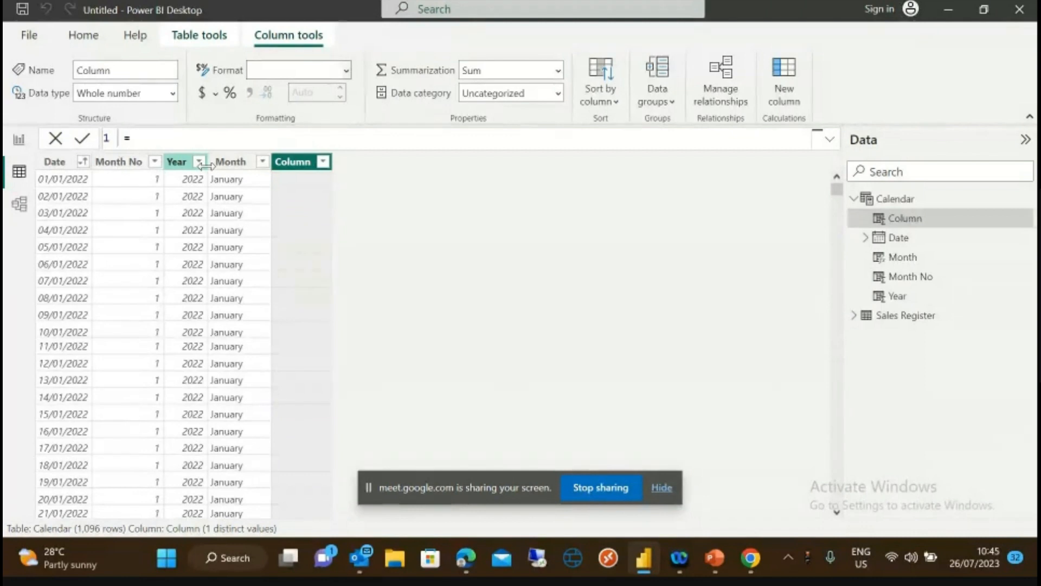
{"action": "type", "text": "C"}
{"action": "type", "text": "uarter"}
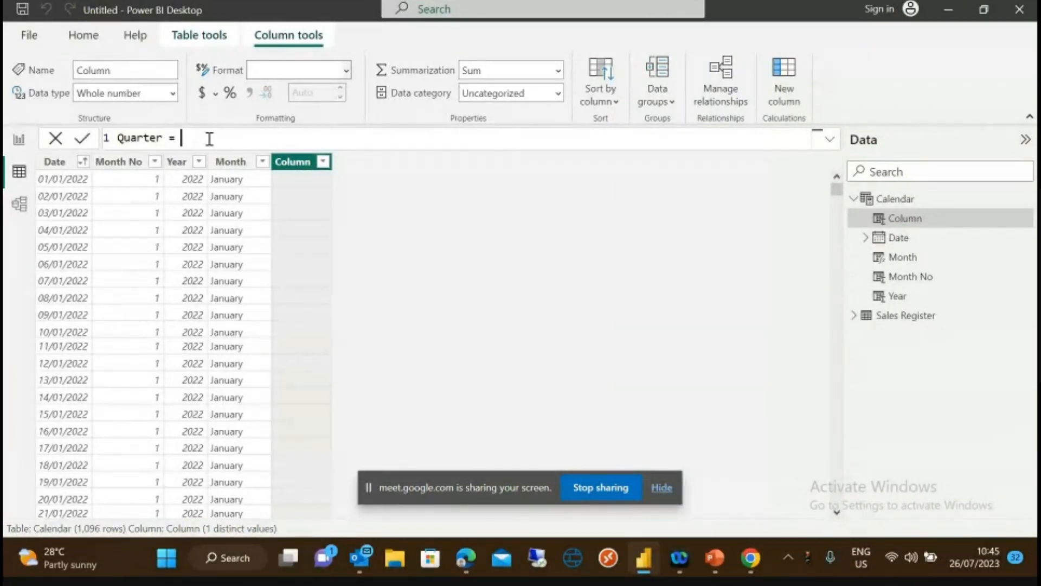
{"action": "type", "text": "Q"}
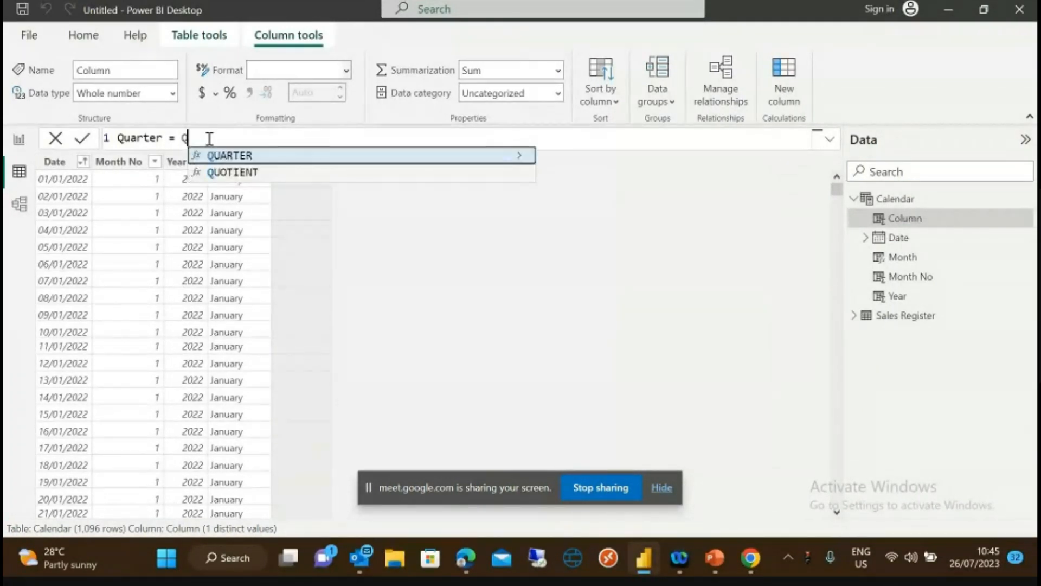
{"action": "type", "text": "U"}
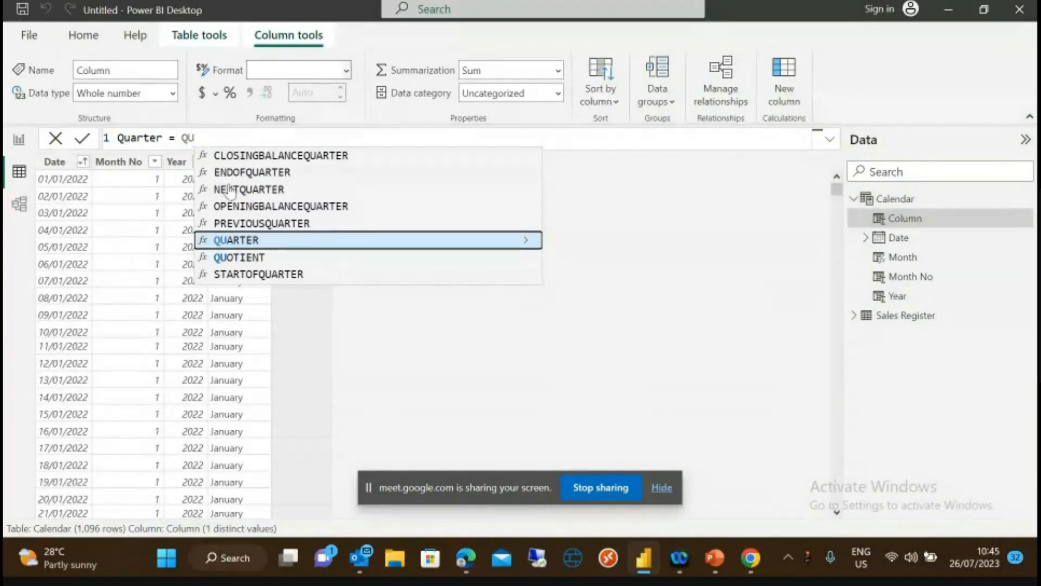
{"action": "left_click", "coordinate": [239, 244]}
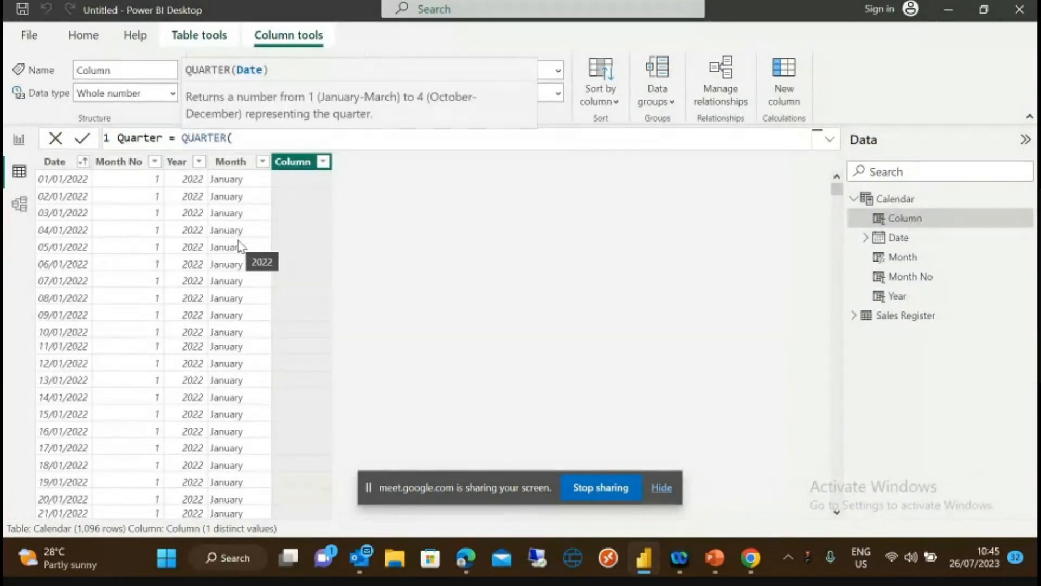
{"action": "type", "text": "["}
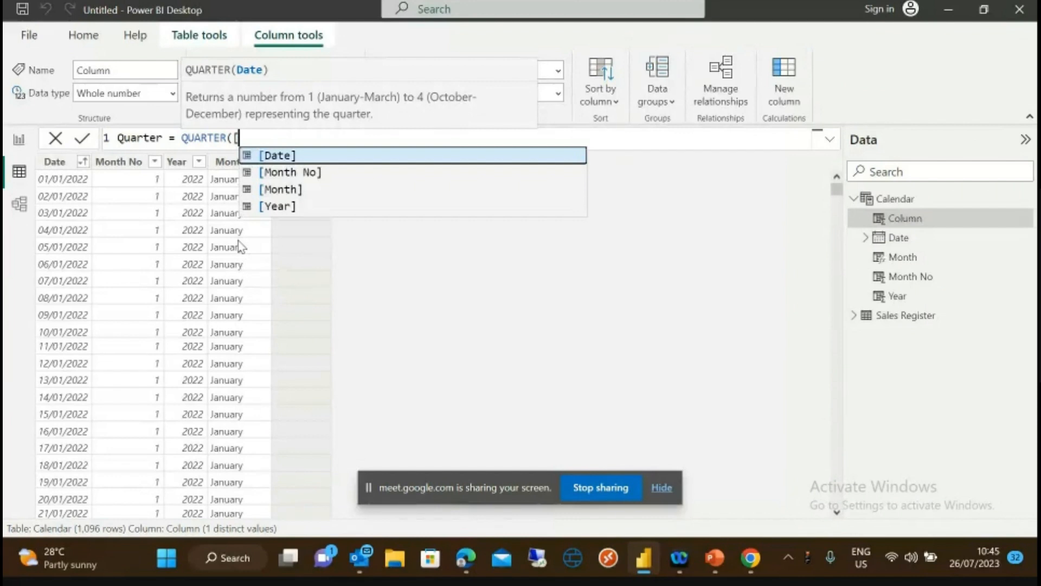
{"action": "left_click", "coordinate": [279, 158]}
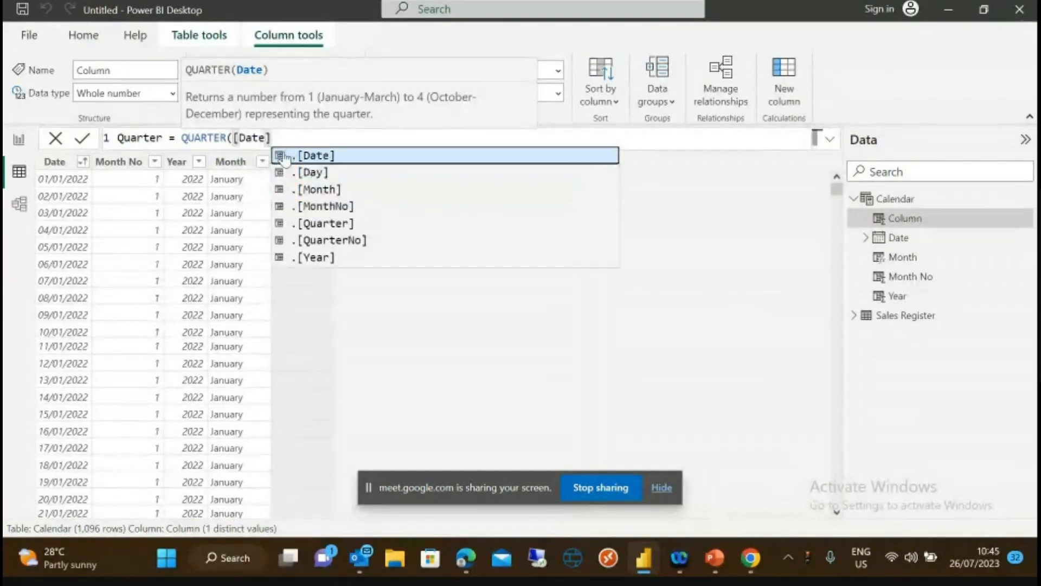
{"action": "type", "text": ")"}
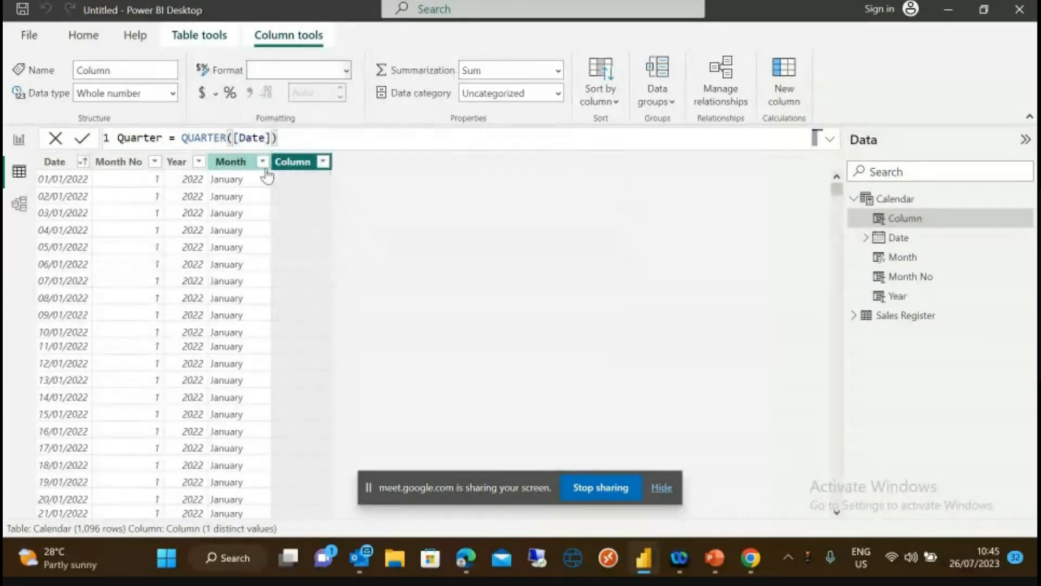
{"action": "left_click", "coordinate": [82, 138]}
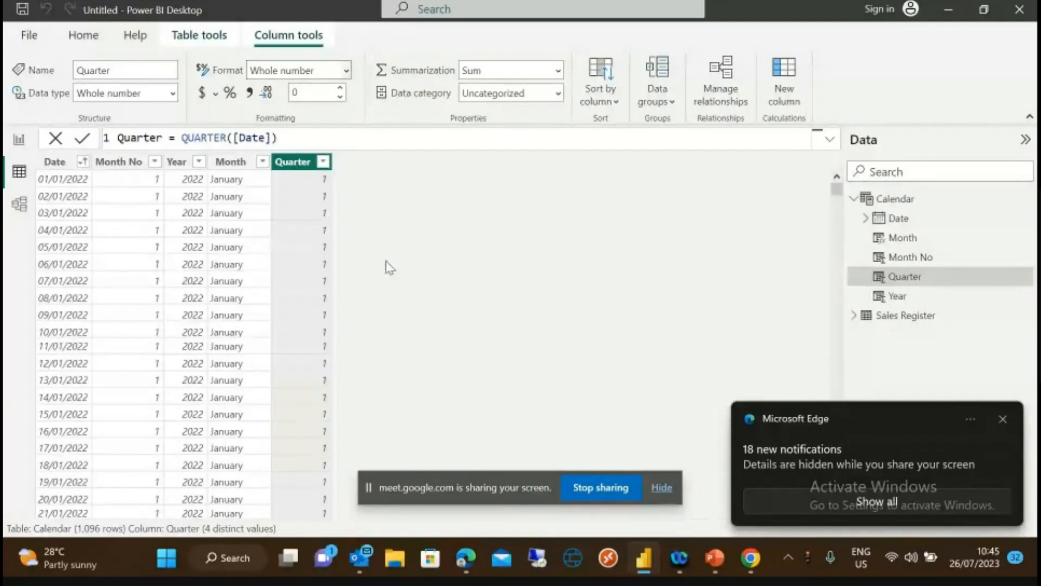
- Verify the Quarter column holds 4 distinct values, 1 through 4
{"action": "left_click", "coordinate": [324, 163]}
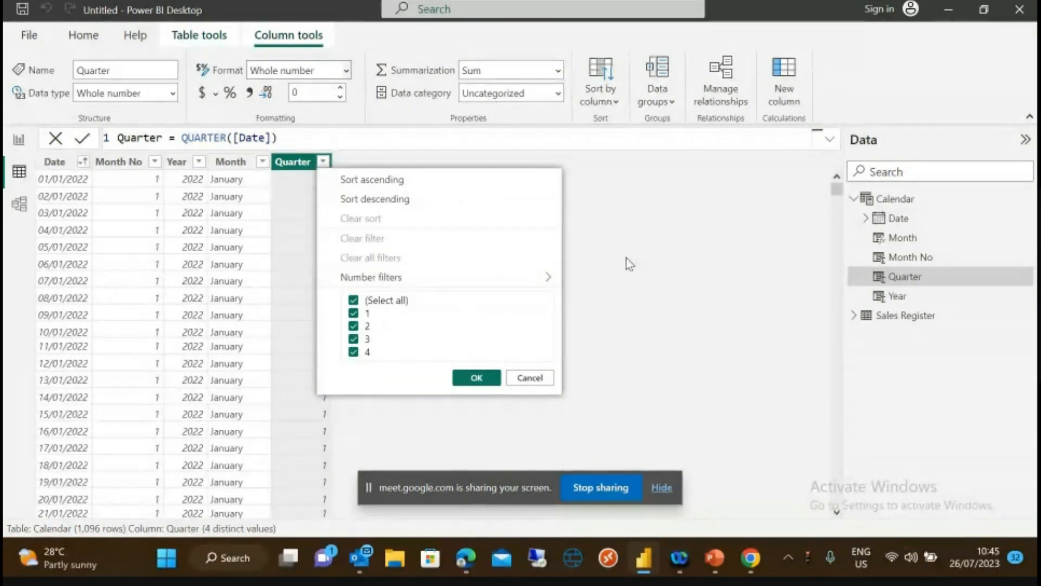
{"action": "left_click", "coordinate": [485, 378]}
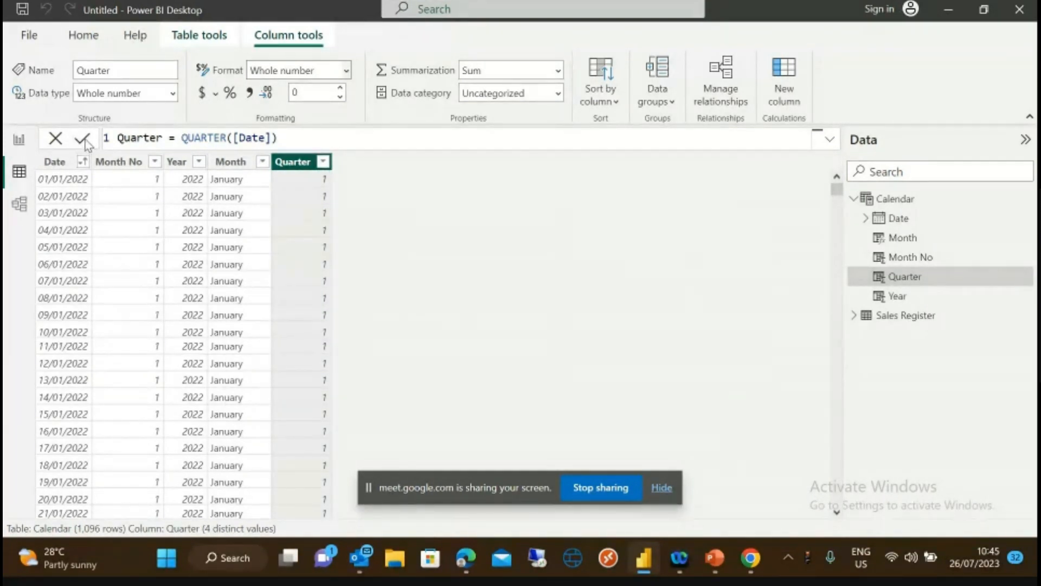
{"action": "left_click", "coordinate": [85, 35]}
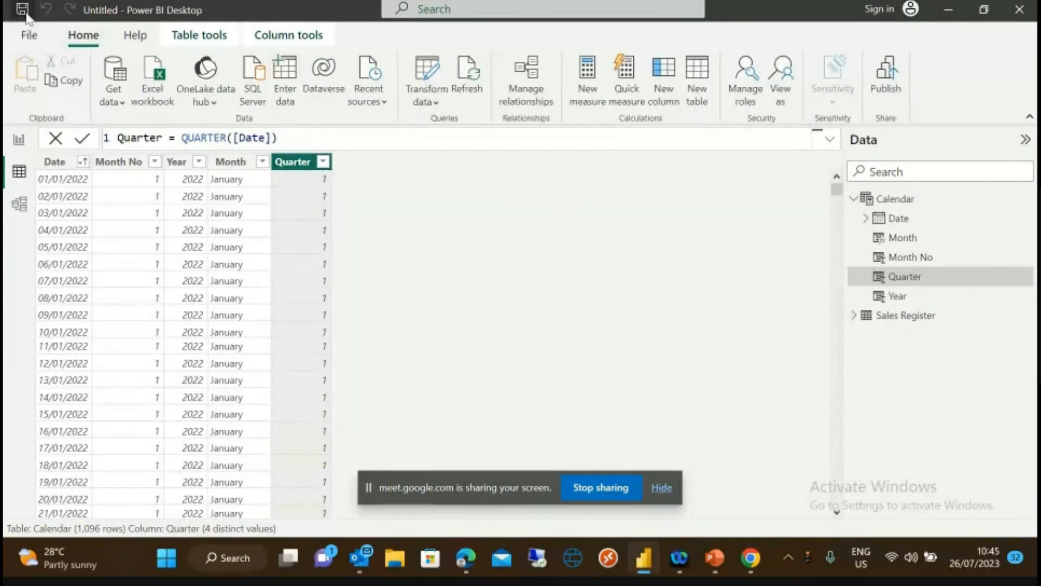
- Save the report under the file name 'Kyros Sales'
{"action": "left_click", "coordinate": [22, 8]}
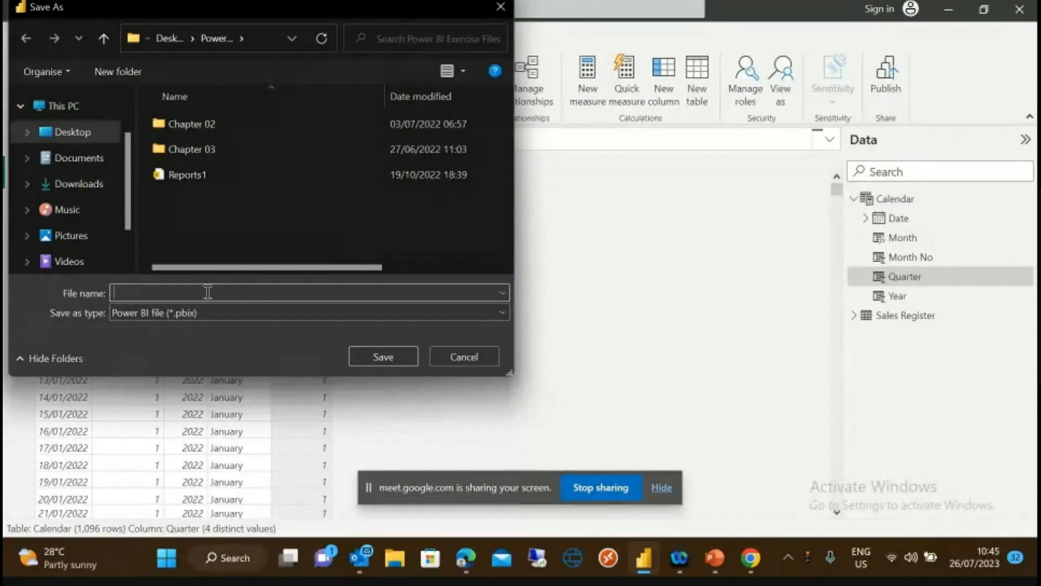
{"action": "type", "text": "Kyros"}
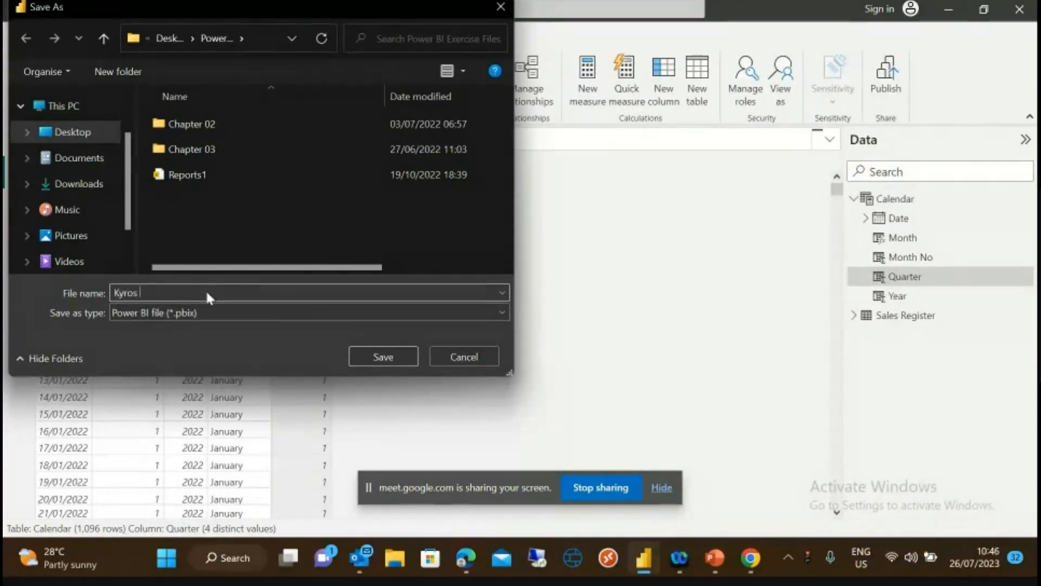
{"action": "type", "text": " Sakles"}
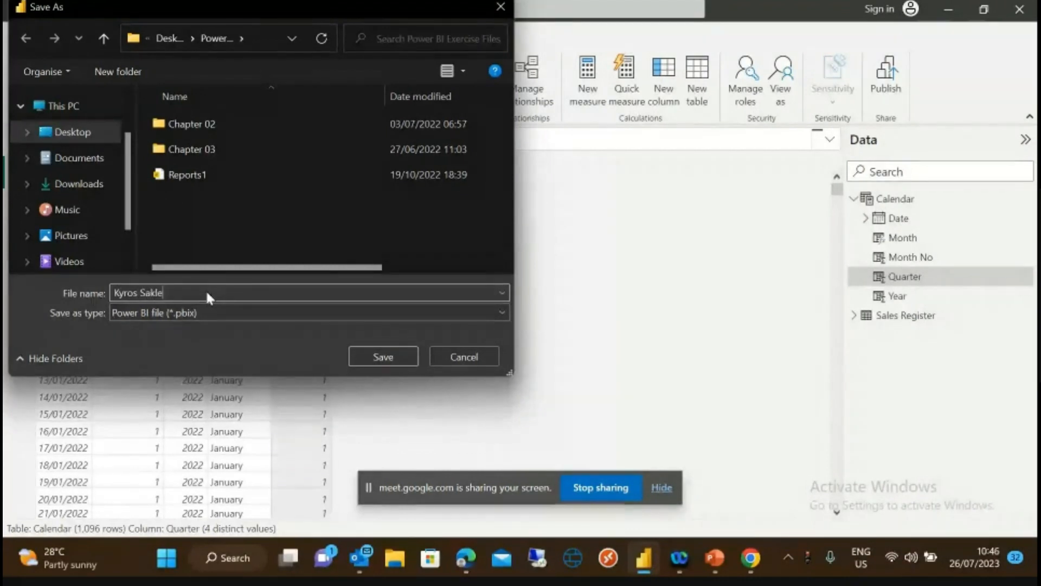
{"action": "key", "text": "BackSpace"}
{"action": "key", "text": "BackSpace"}
{"action": "key", "text": "BackSpace"}
{"action": "key", "text": "BackSpace"}
{"action": "type", "text": "les"}
{"action": "left_click", "coordinate": [382, 358]}
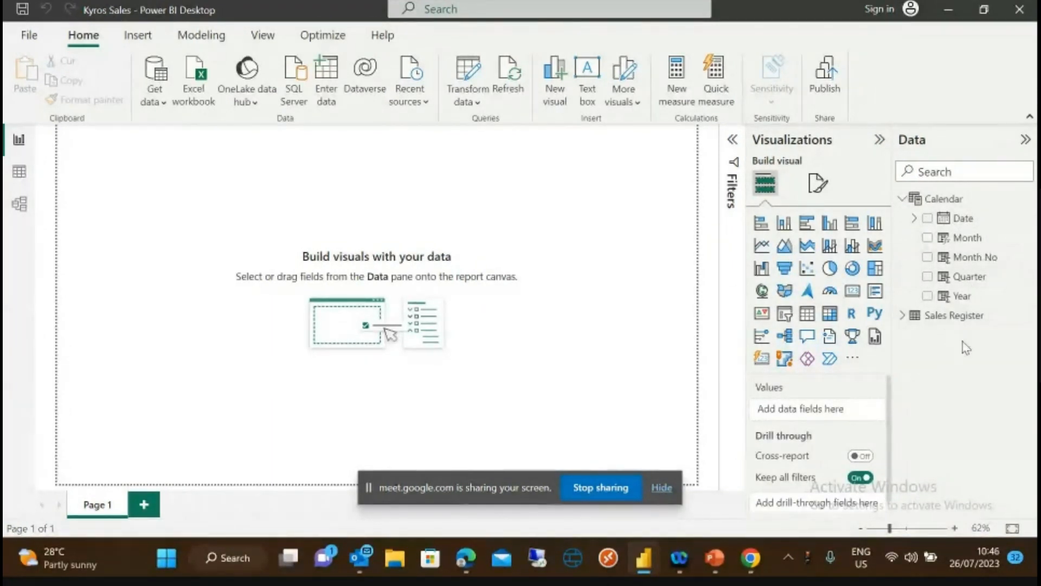
- Expand Sales Register in the Data pane to show Amount, Product Name and Quantity
{"action": "left_click", "coordinate": [902, 317]}
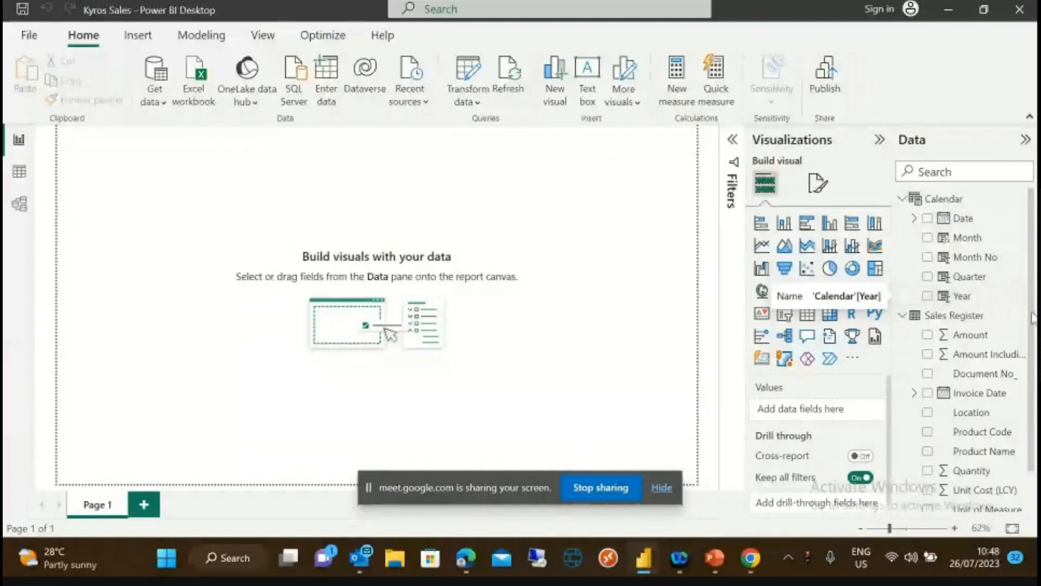
{"action": "left_click_drag", "start_coordinate": [1033, 322], "coordinate": [1035, 396]}
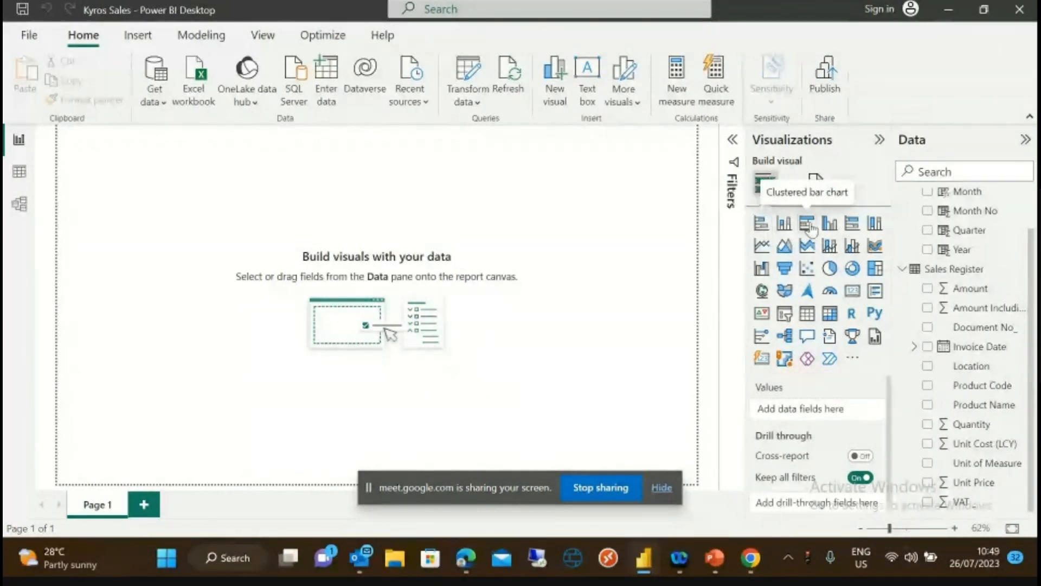
- Add a stacked bar chart, resize it taller and wider, then delete it
{"action": "left_click", "coordinate": [762, 225]}
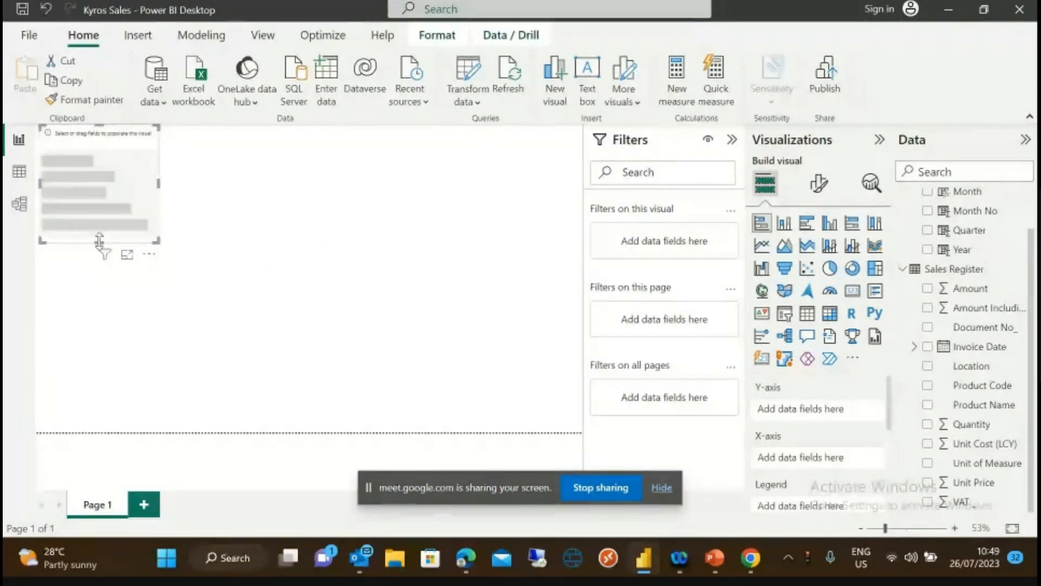
{"action": "left_click_drag", "start_coordinate": [99, 241], "coordinate": [116, 407]}
{"action": "left_click_drag", "start_coordinate": [158, 275], "coordinate": [180, 275]}
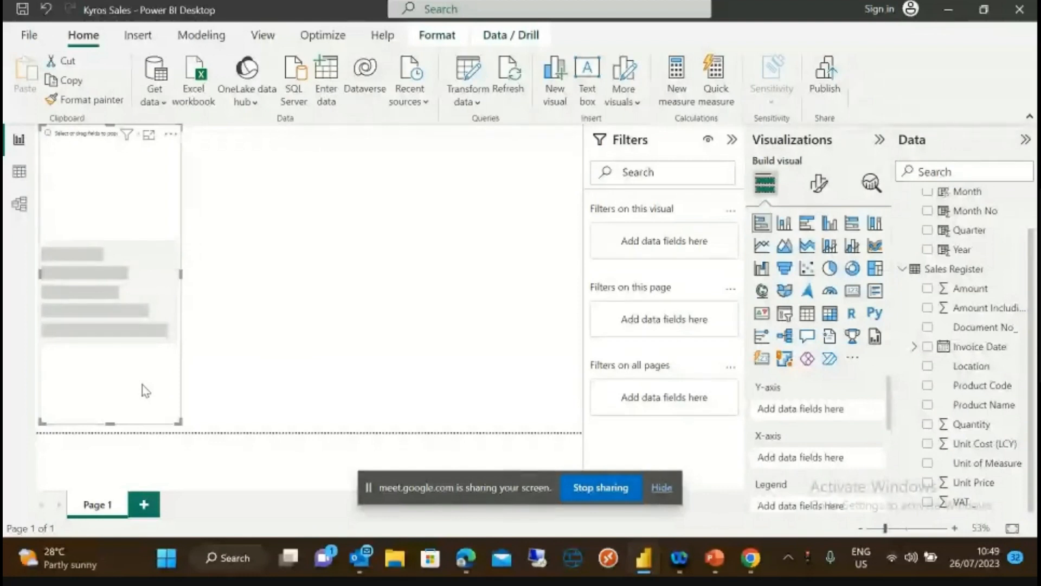
{"action": "key", "text": "Delete"}
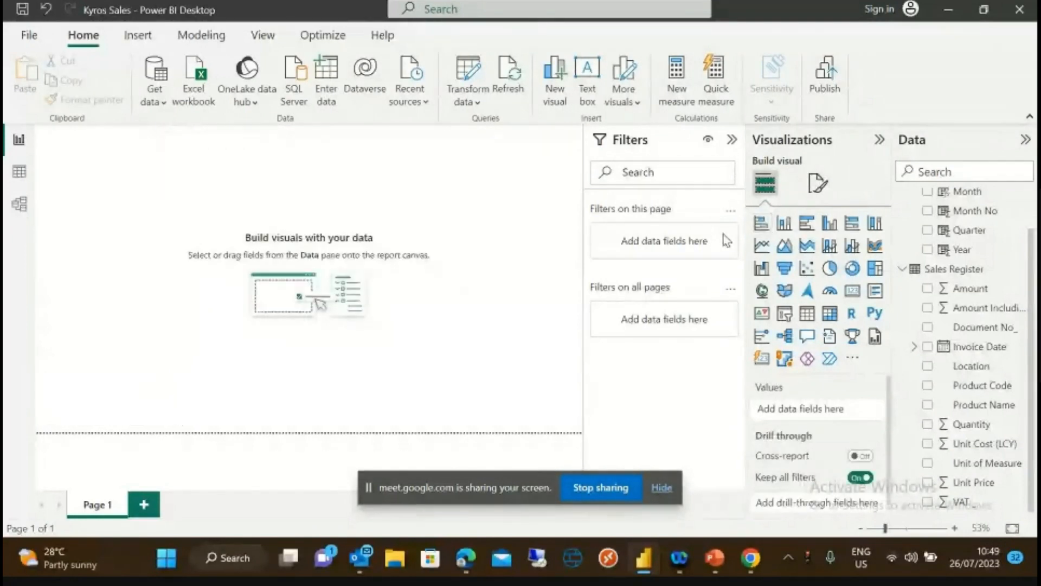
- Insert a new stacked bar chart, stretch it taller and wider, and put Product Name on its Y-axis
{"action": "left_click", "coordinate": [760, 224]}
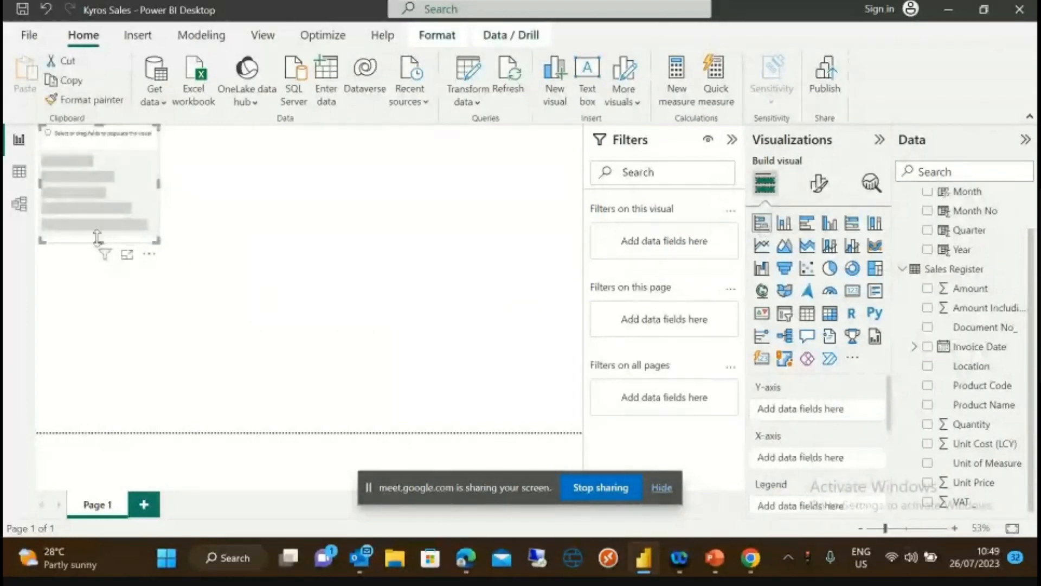
{"action": "left_click_drag", "start_coordinate": [98, 238], "coordinate": [97, 426]}
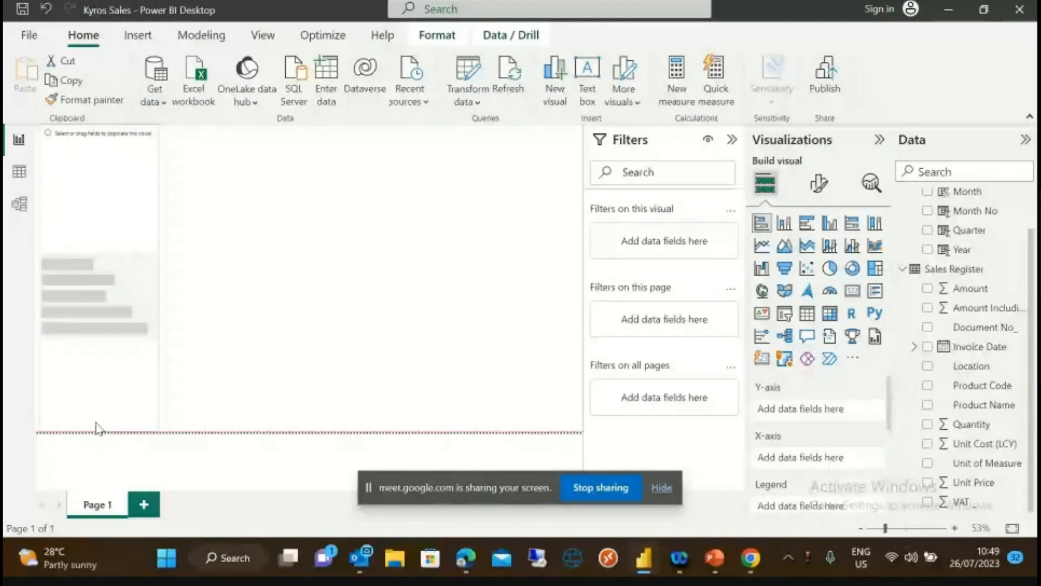
{"action": "left_click", "coordinate": [169, 277]}
{"action": "left_click", "coordinate": [149, 284]}
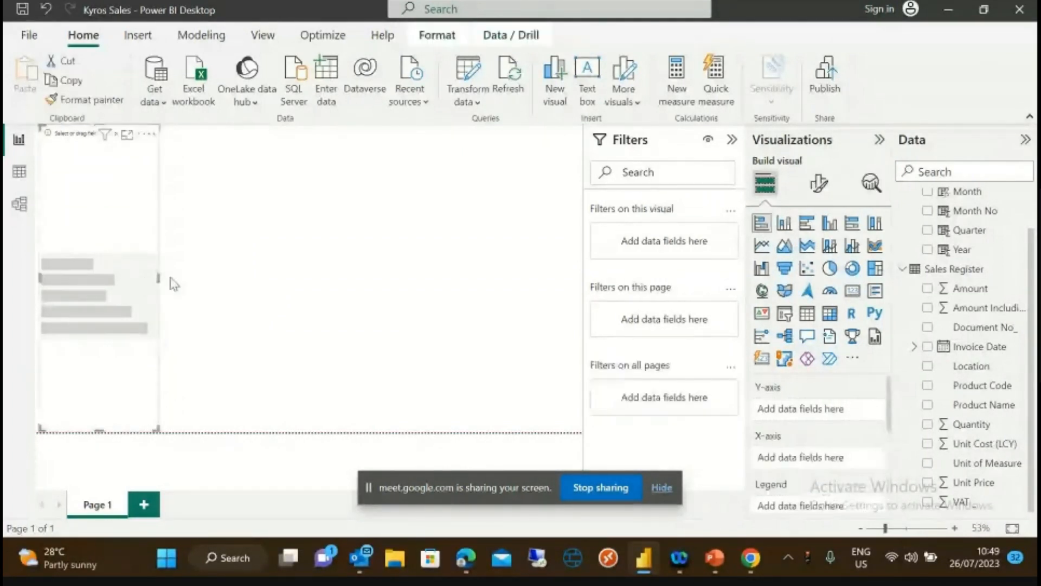
{"action": "left_click_drag", "start_coordinate": [159, 277], "coordinate": [181, 269]}
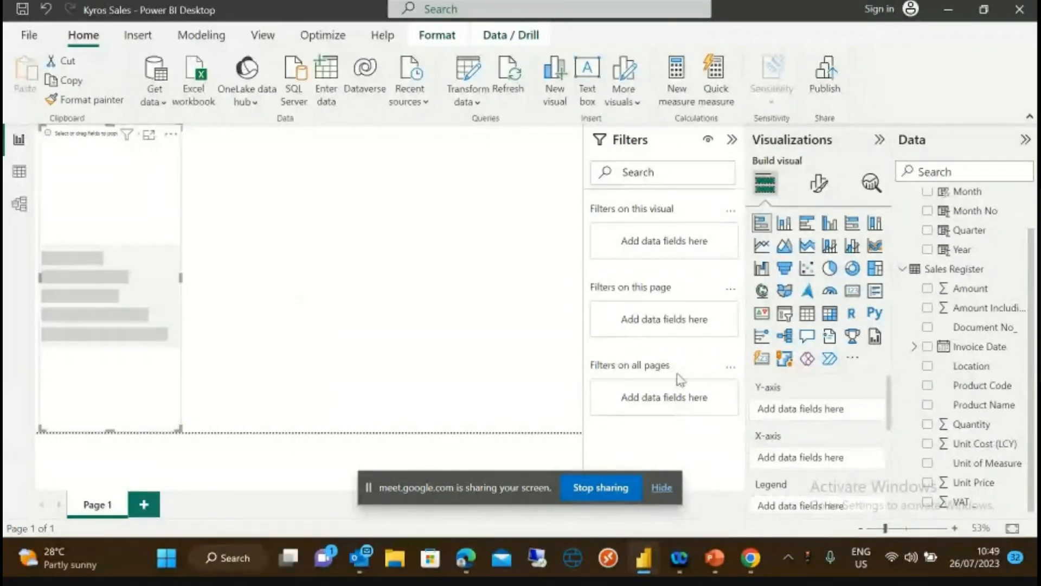
{"action": "left_click_drag", "start_coordinate": [978, 405], "coordinate": [830, 410]}
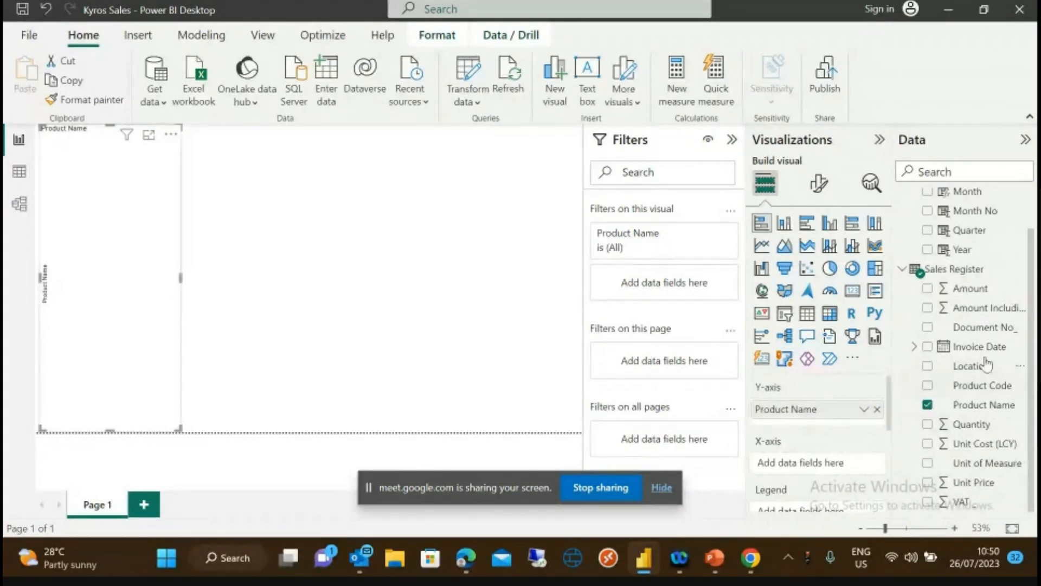
- Plot Amount Including VAT as the bar values and widen the chart so full product names show
{"action": "left_click_drag", "start_coordinate": [976, 310], "coordinate": [787, 467]}
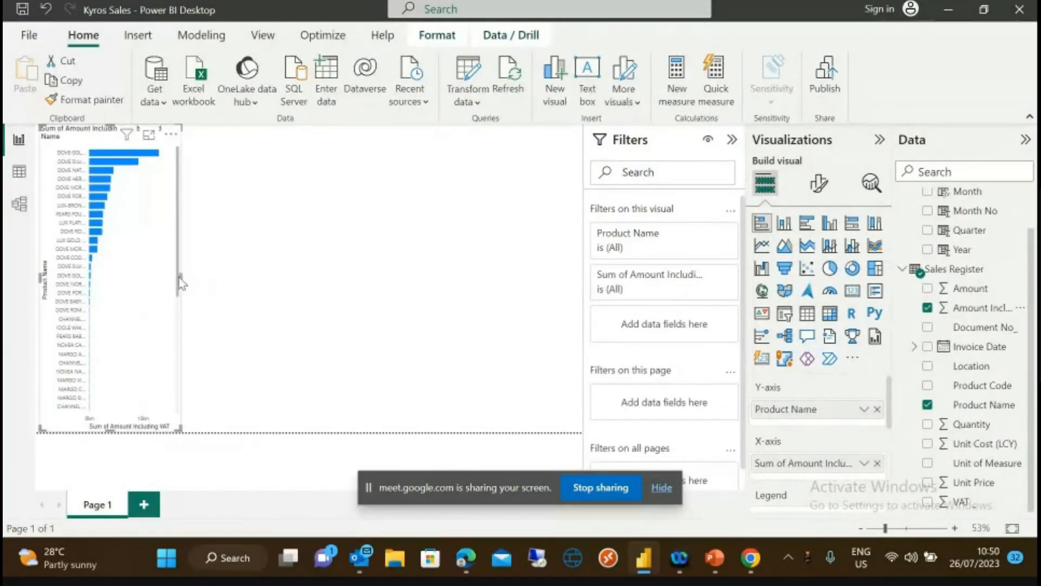
{"action": "left_click_drag", "start_coordinate": [179, 278], "coordinate": [242, 272]}
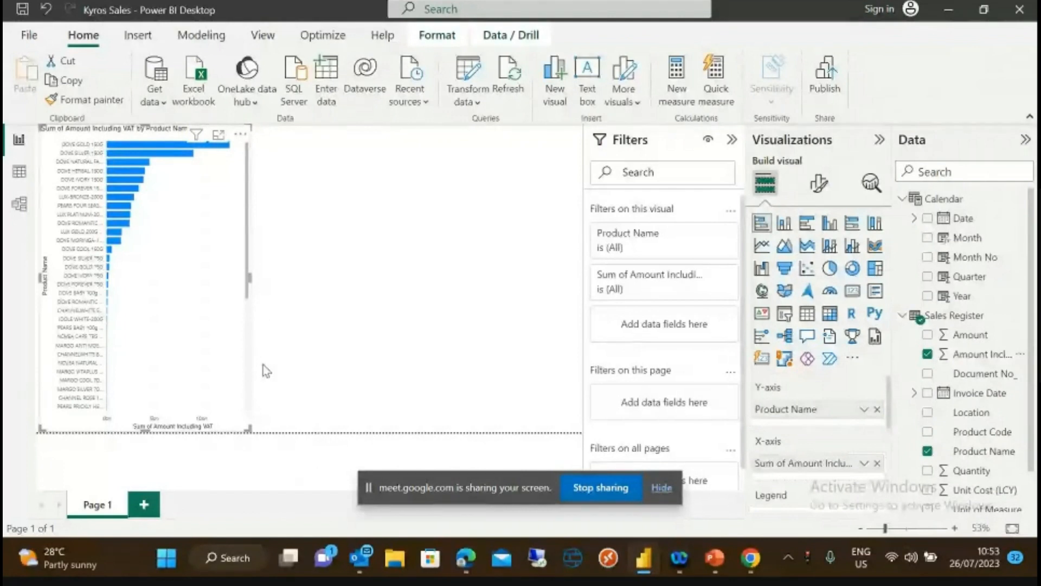
{"action": "left_click_drag", "start_coordinate": [249, 278], "coordinate": [276, 279]}
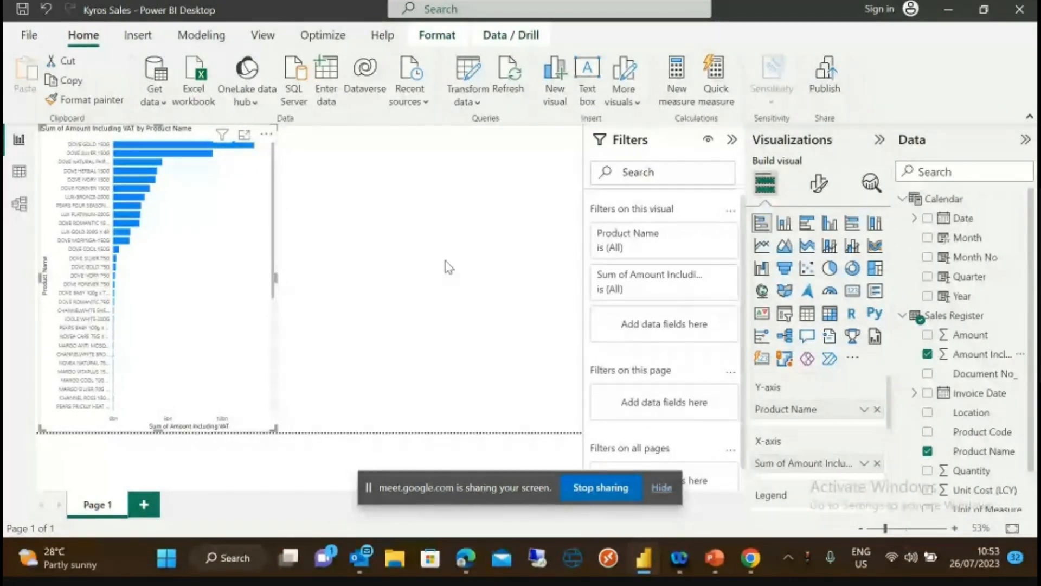
- Enlarge the Y-axis product-name labels from size 9 to 11, keeping the Segoe UI font
{"action": "left_click", "coordinate": [819, 187]}
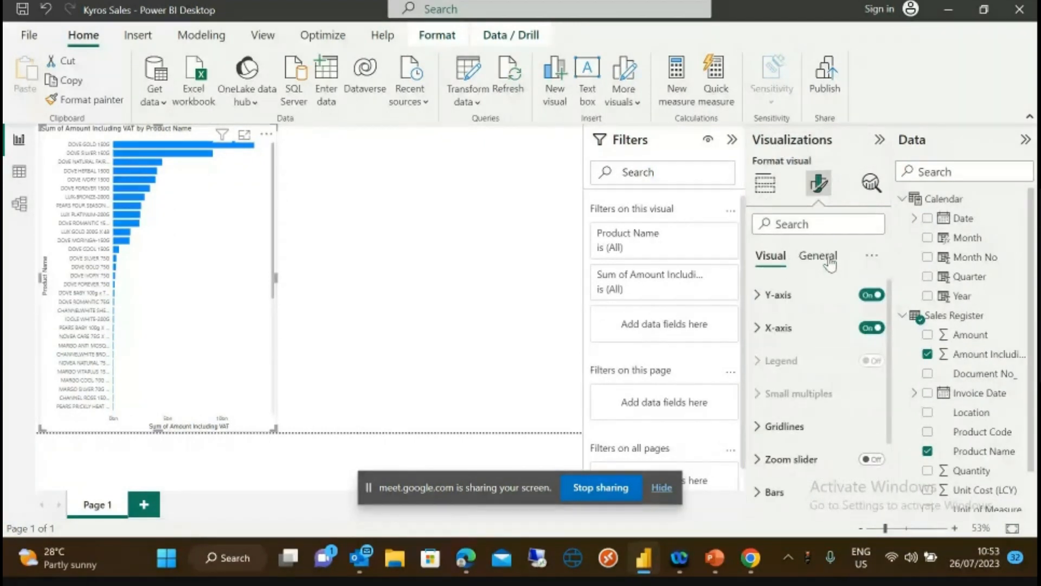
{"action": "left_click", "coordinate": [759, 297]}
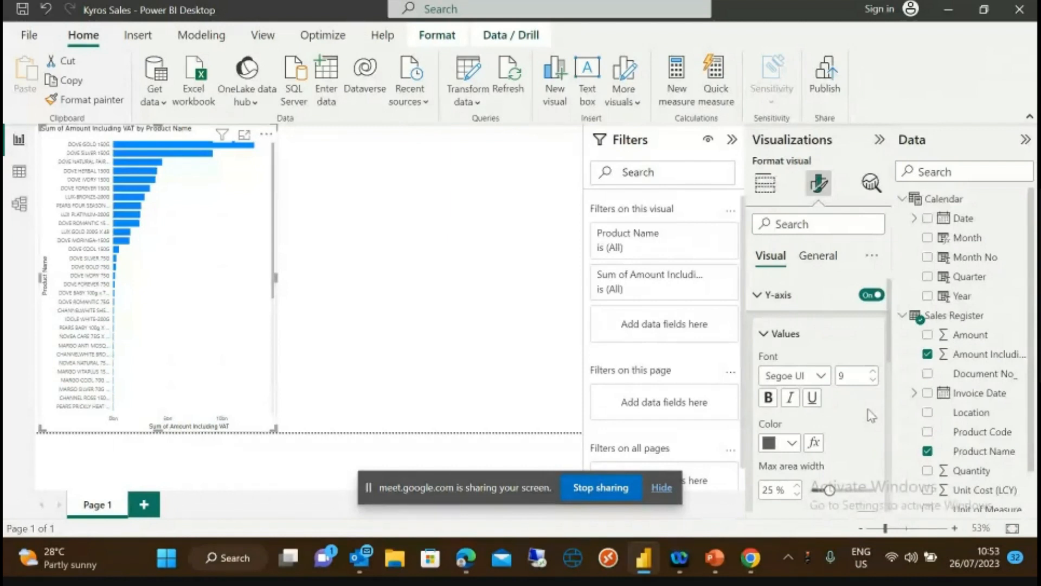
{"action": "left_click", "coordinate": [821, 375]}
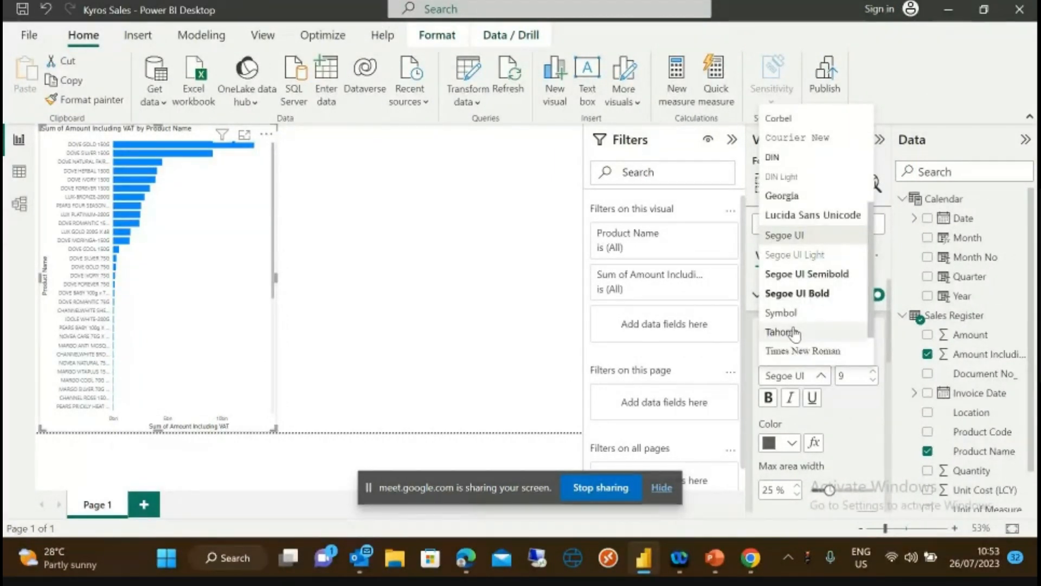
{"action": "left_click", "coordinate": [847, 415]}
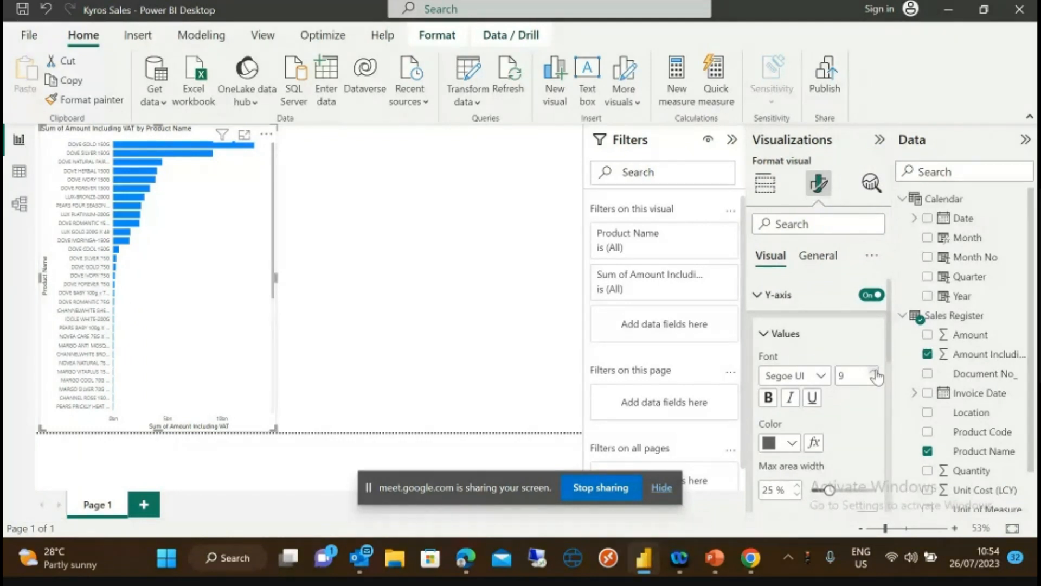
{"action": "left_click", "coordinate": [874, 372]}
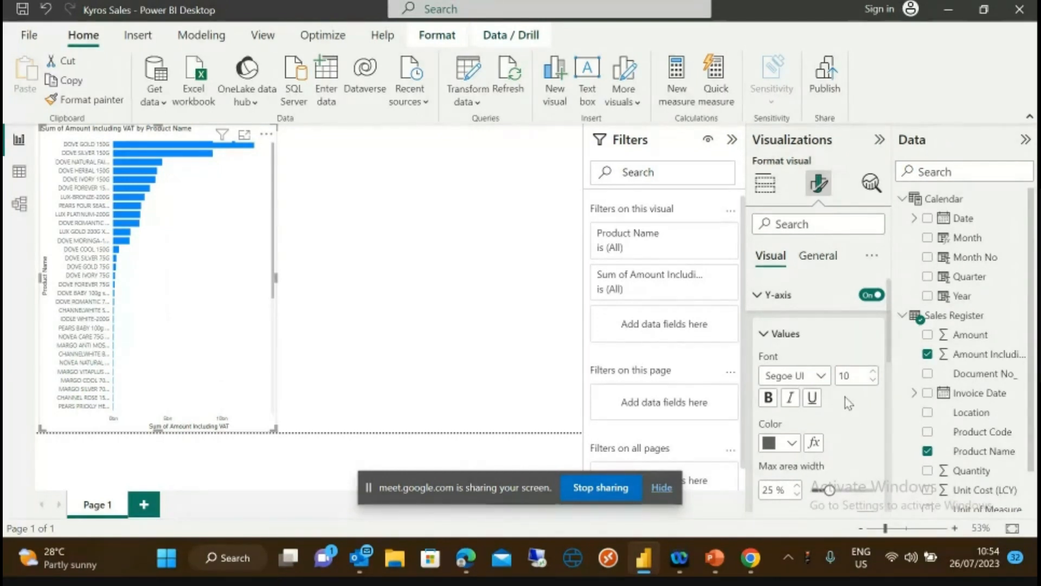
{"action": "left_click", "coordinate": [873, 371]}
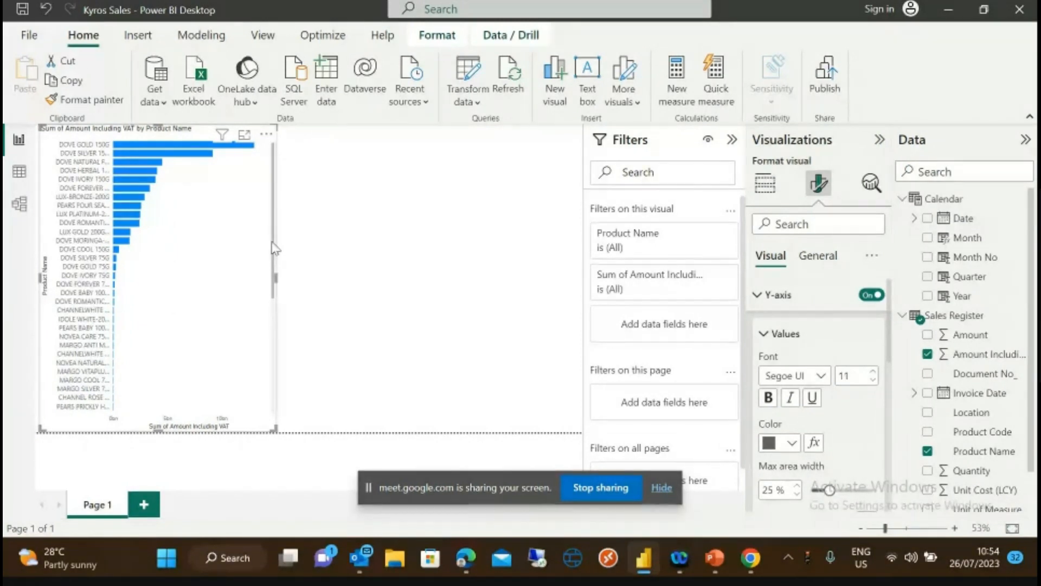
- Readjust the chart's size, making it slightly narrower
{"action": "left_click_drag", "start_coordinate": [274, 249], "coordinate": [283, 375]}
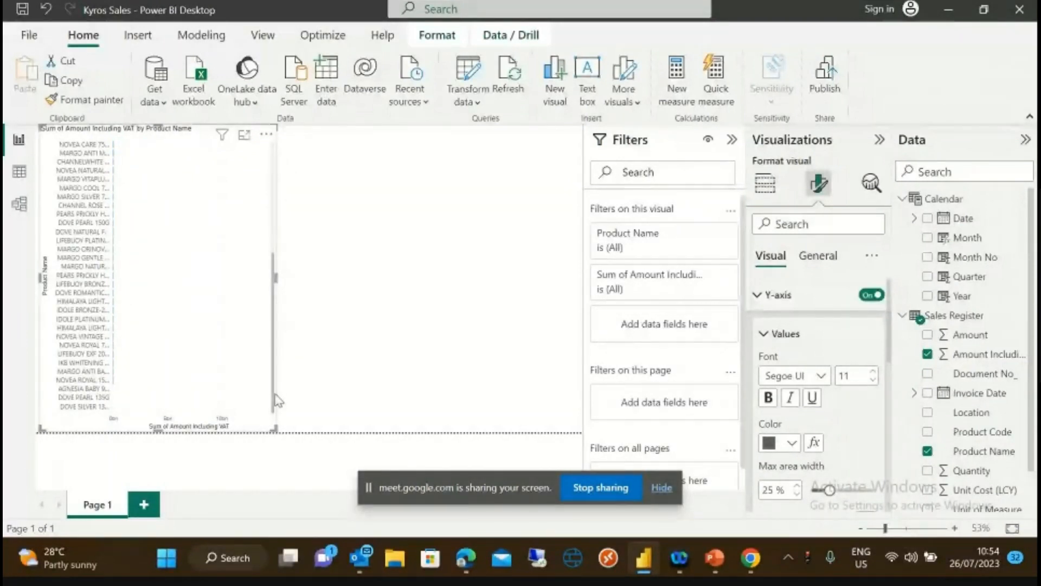
{"action": "left_click_drag", "start_coordinate": [277, 400], "coordinate": [264, 234]}
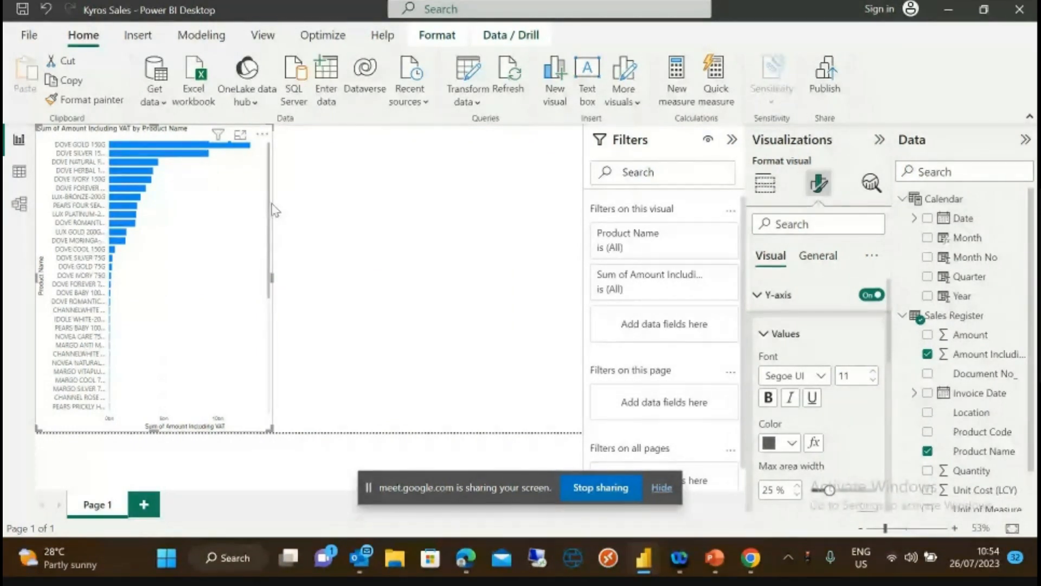
{"action": "left_click_drag", "start_coordinate": [271, 210], "coordinate": [272, 332]}
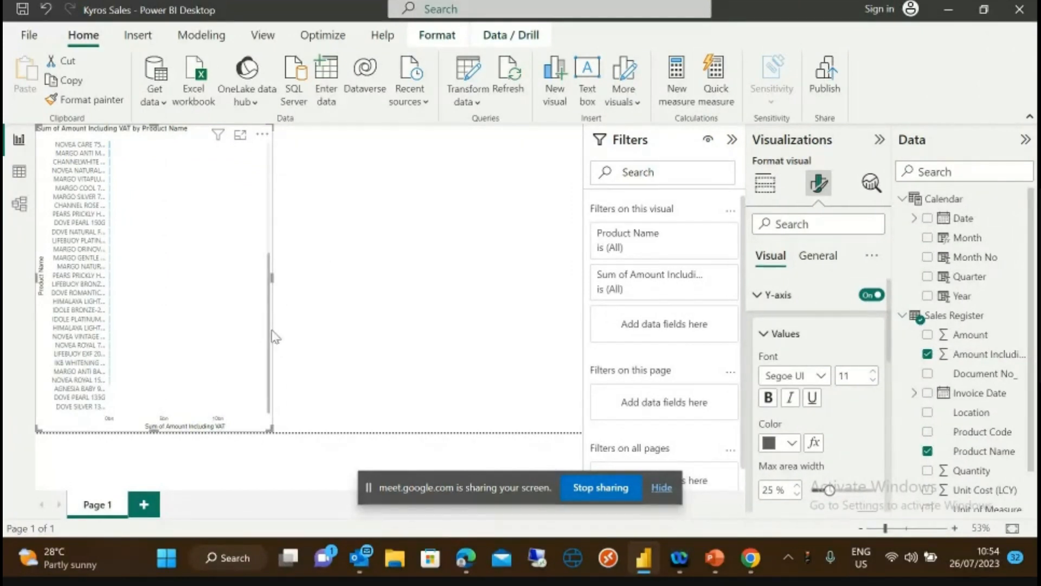
{"action": "left_click_drag", "start_coordinate": [272, 332], "coordinate": [265, 171]}
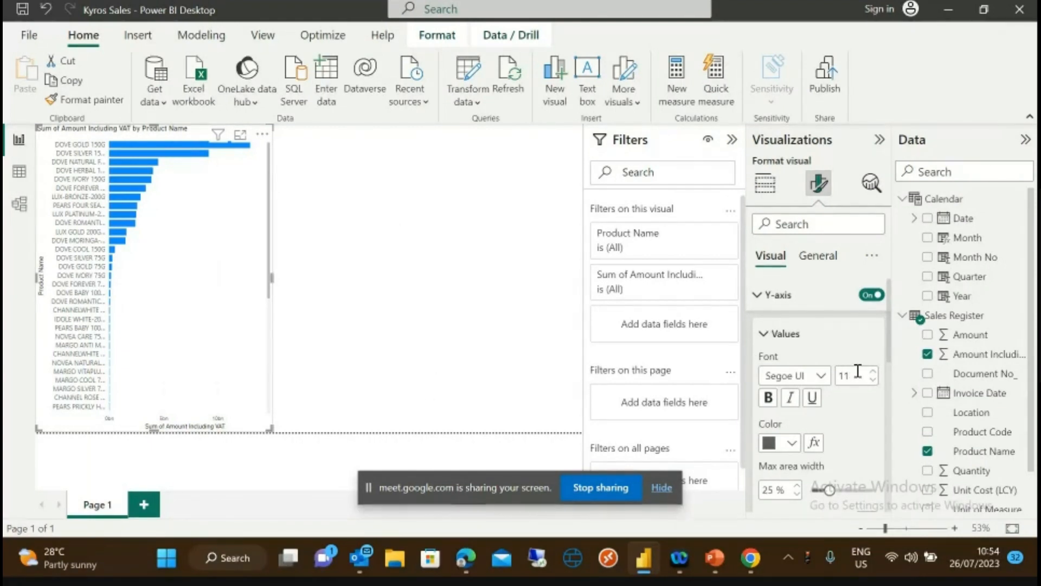
{"action": "scroll", "coordinate": [888, 372], "scroll_direction": "down", "scroll_amount": 3}
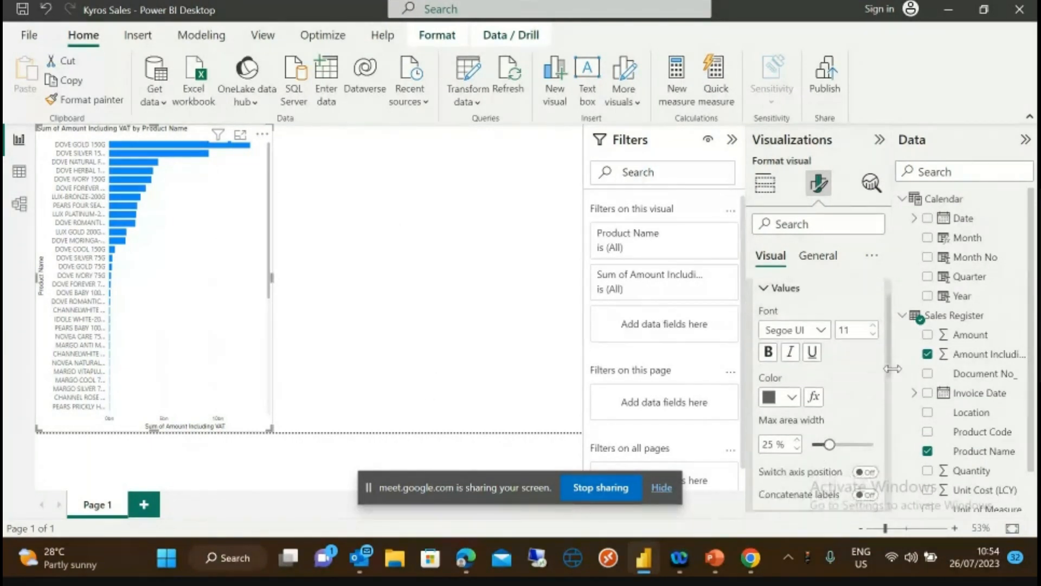
{"action": "scroll", "coordinate": [894, 375], "scroll_direction": "up", "scroll_amount": 3}
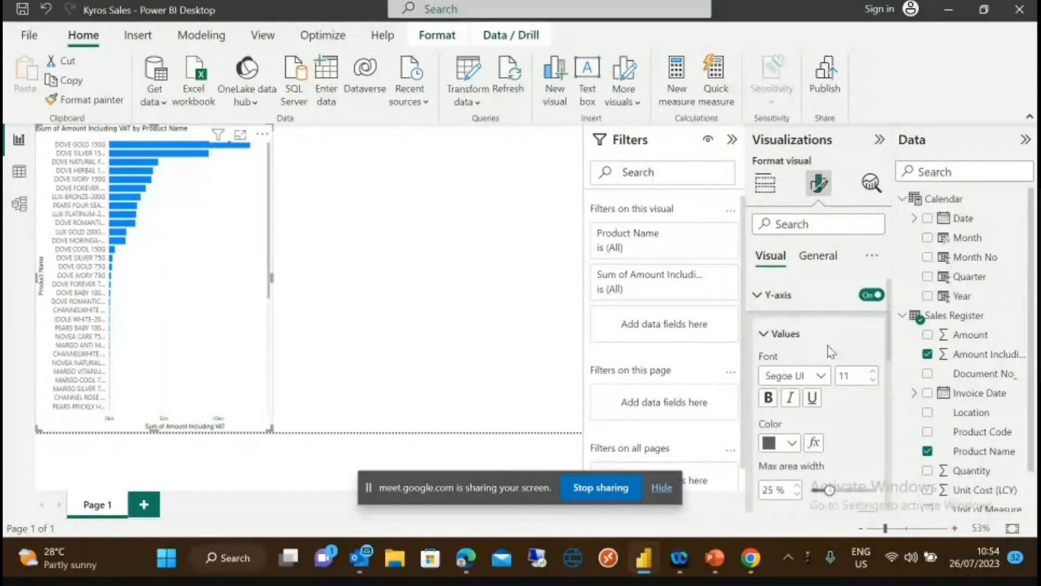
- Collapse the Y-axis settings and check the X-axis range, leaving minimum and maximum on automatic
{"action": "left_click", "coordinate": [758, 295]}
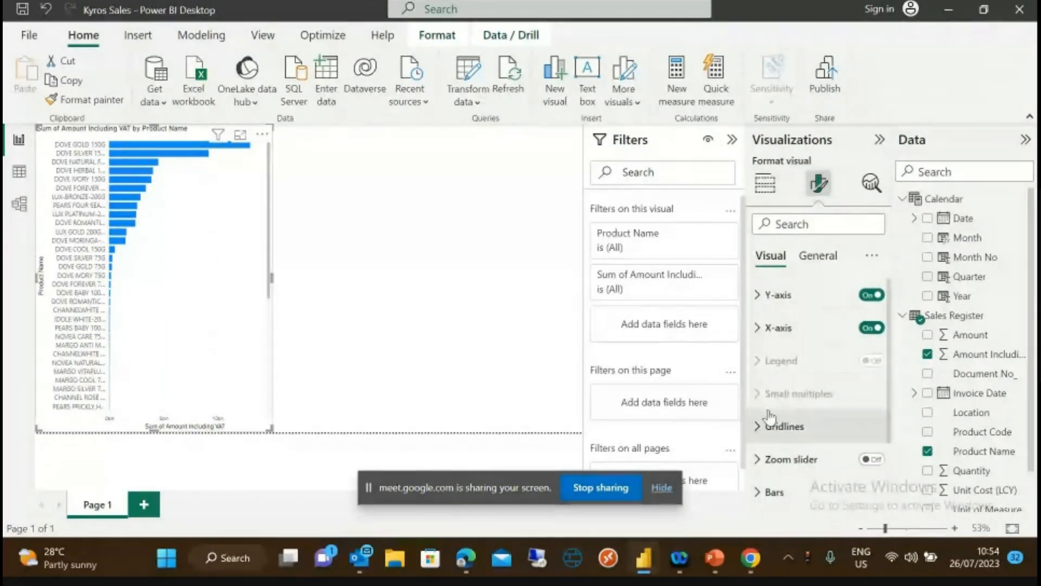
{"action": "left_click", "coordinate": [765, 328]}
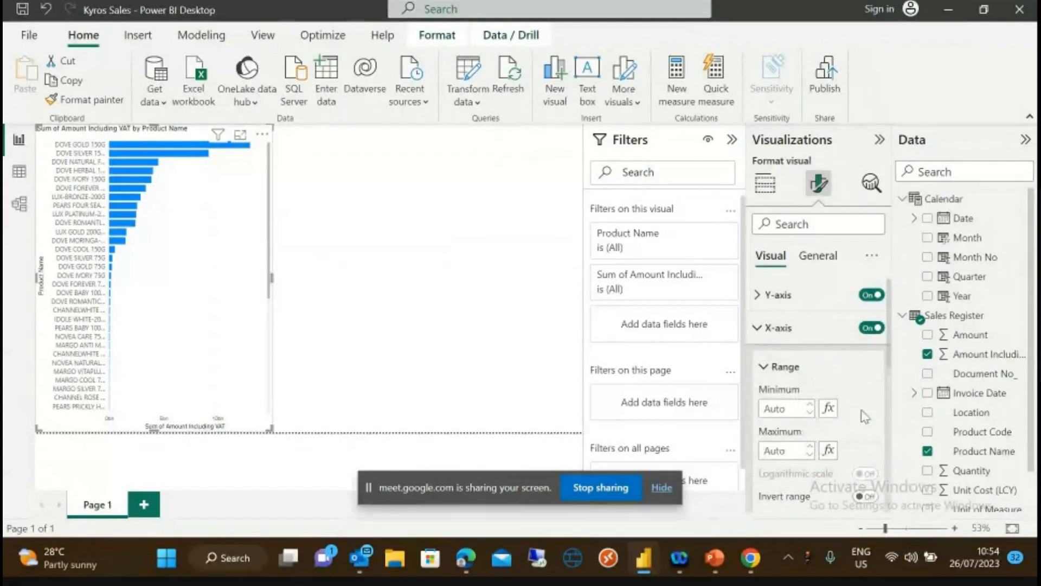
{"action": "left_click_drag", "start_coordinate": [894, 359], "coordinate": [898, 337]}
{"action": "left_click", "coordinate": [754, 329]}
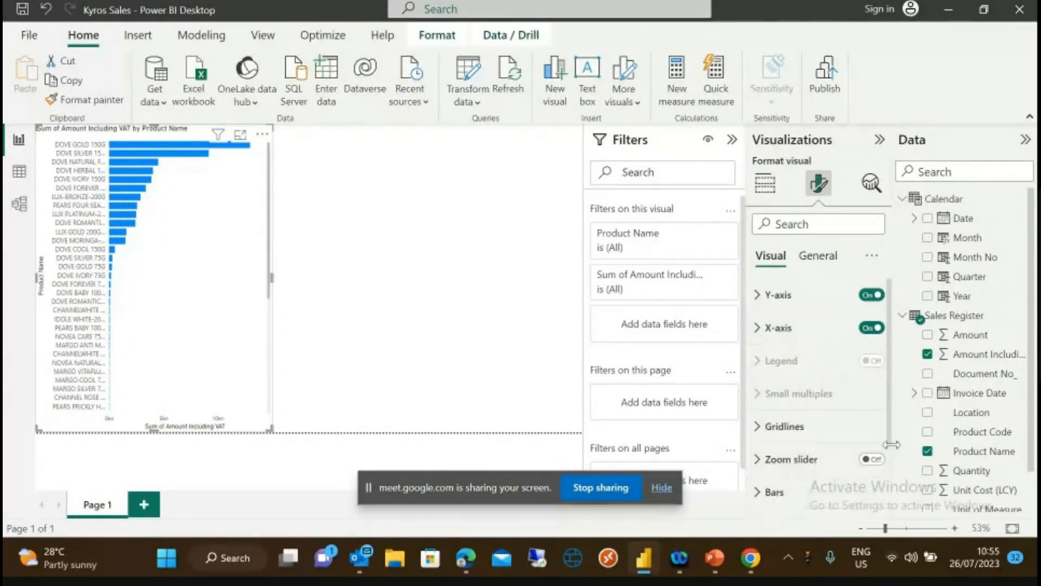
{"action": "left_click_drag", "start_coordinate": [890, 434], "coordinate": [894, 504]}
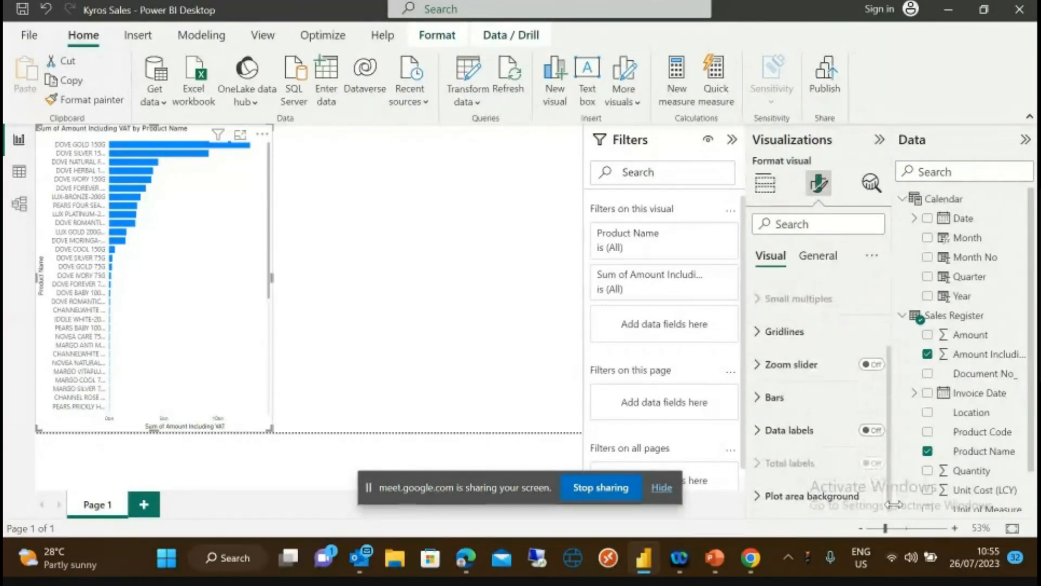
- Turn on data labels showing values like 8.2m and widen the chart to fit them
{"action": "left_click", "coordinate": [878, 431]}
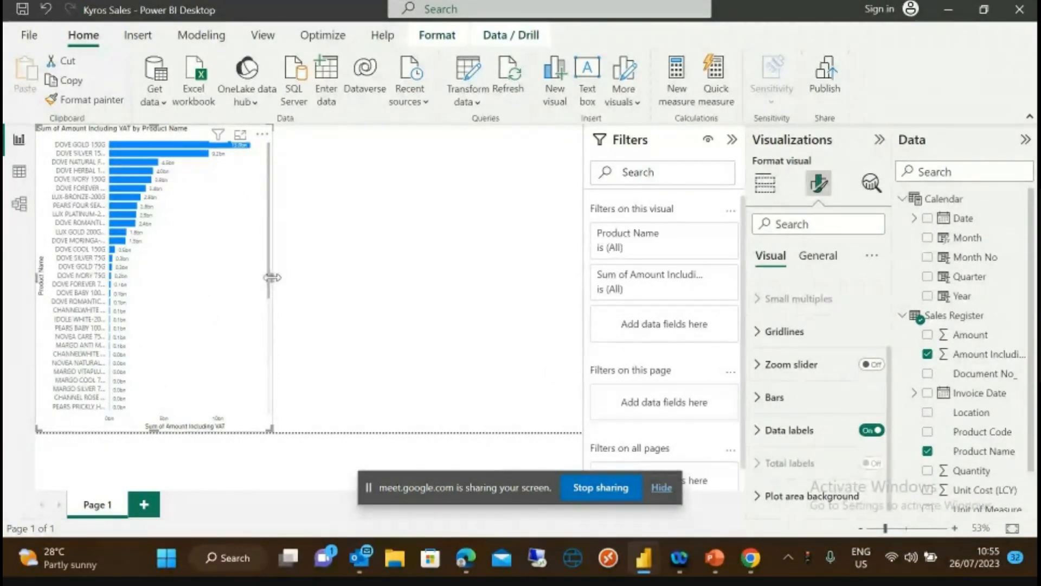
{"action": "left_click_drag", "start_coordinate": [271, 277], "coordinate": [300, 278]}
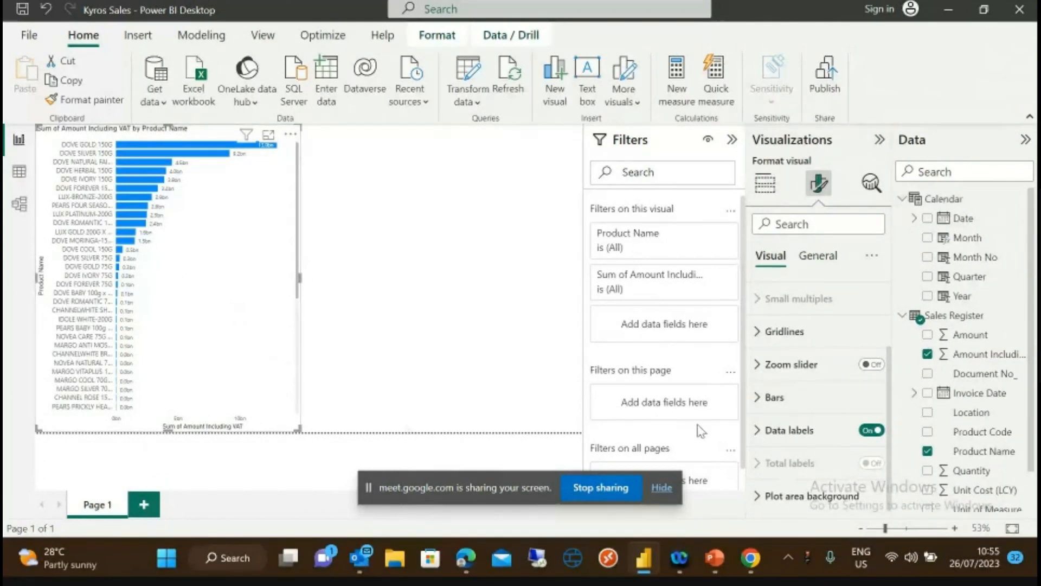
{"action": "scroll", "coordinate": [1036, 458], "scroll_direction": "down", "scroll_amount": 1}
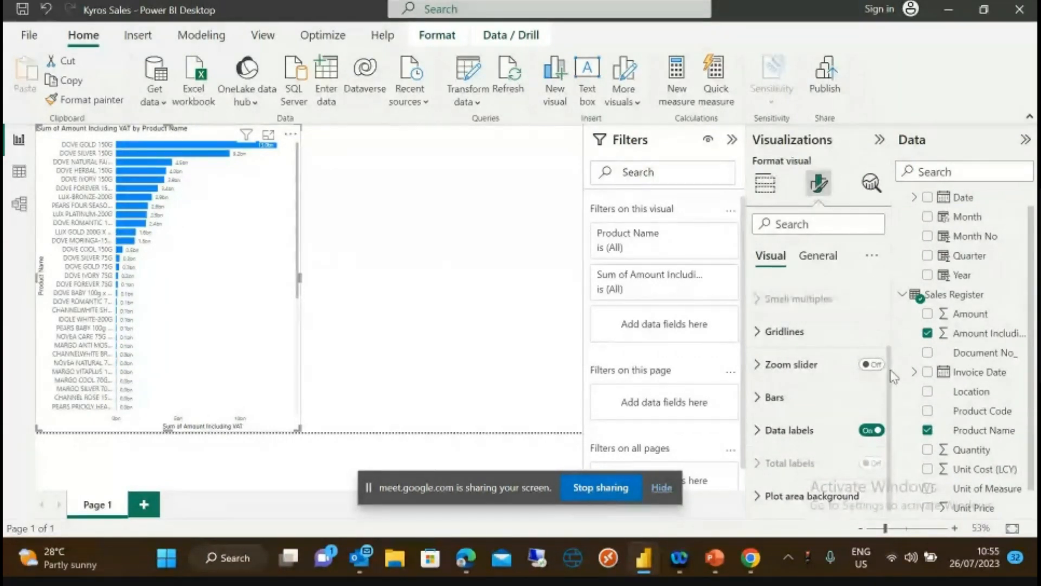
{"action": "scroll", "coordinate": [890, 374], "scroll_direction": "up", "scroll_amount": 3}
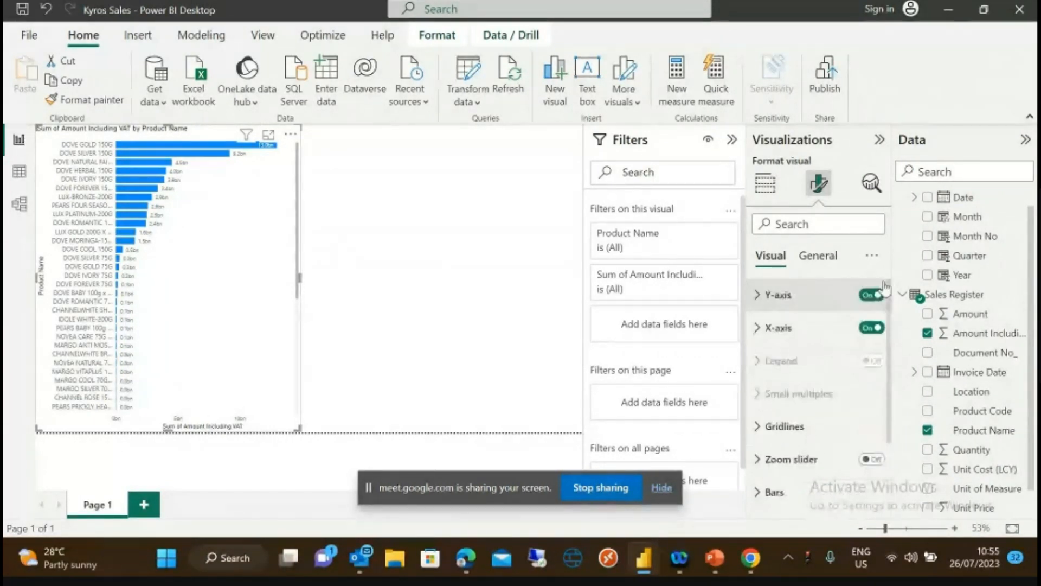
{"action": "left_click", "coordinate": [815, 258]}
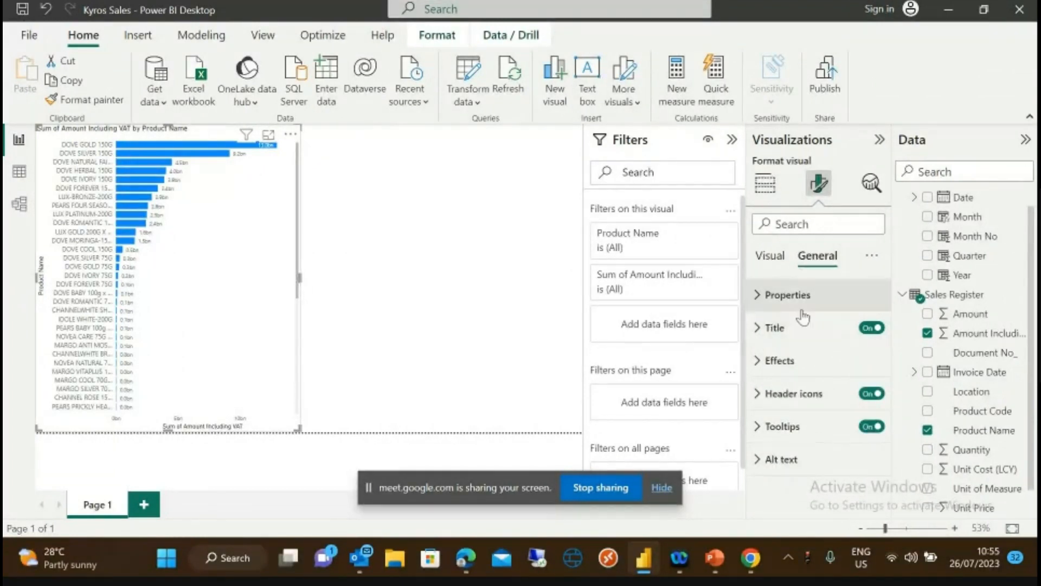
{"action": "left_click", "coordinate": [764, 298]}
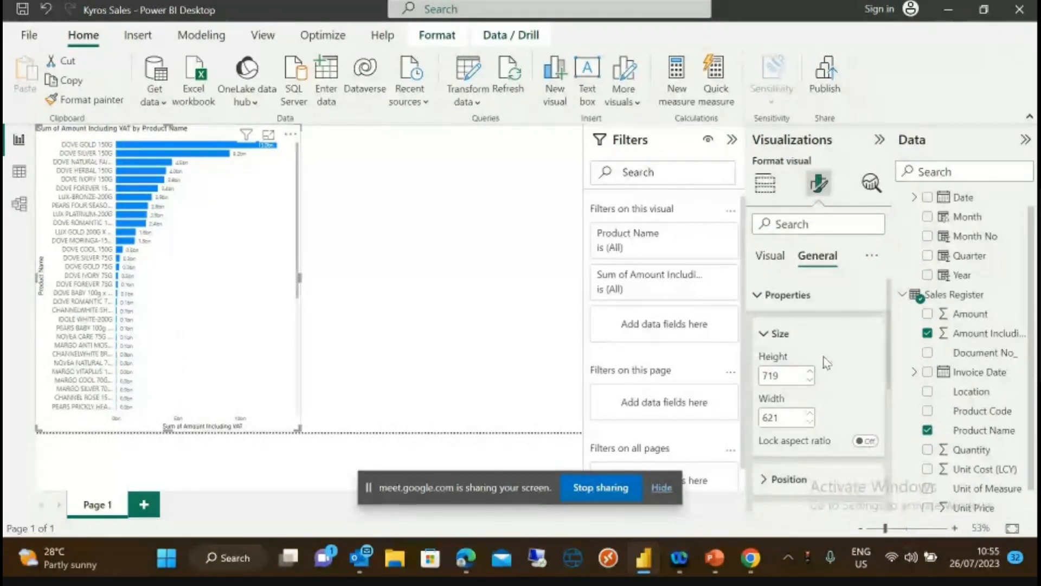
{"action": "scroll", "coordinate": [890, 367], "scroll_direction": "down", "scroll_amount": 1}
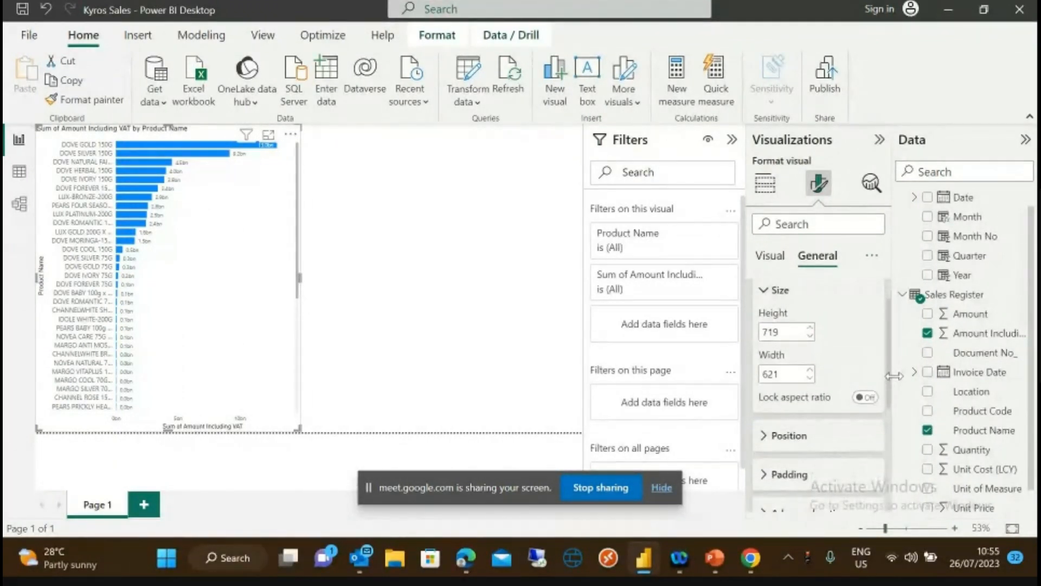
{"action": "scroll", "coordinate": [890, 363], "scroll_direction": "up", "scroll_amount": 1}
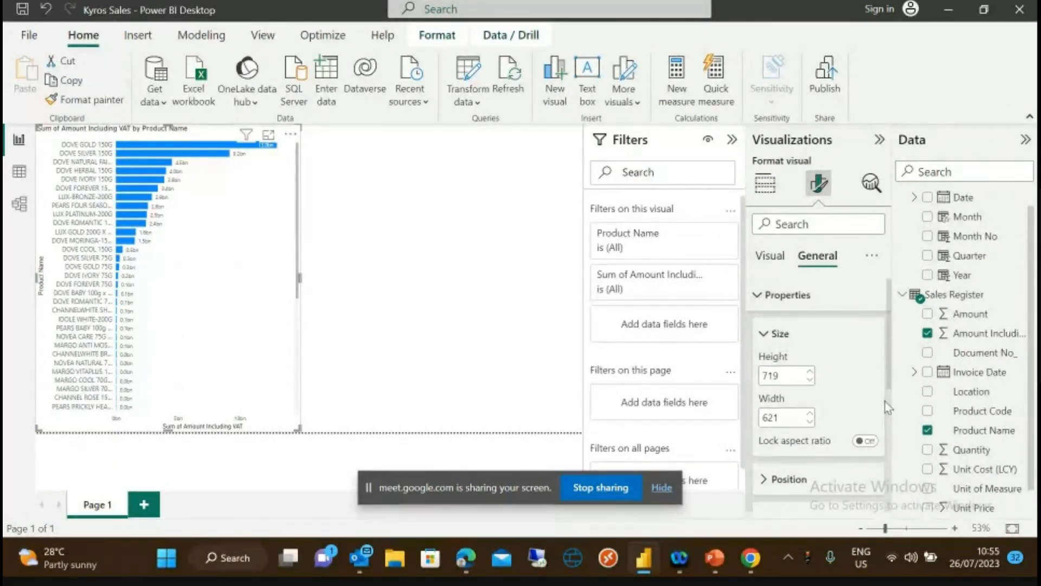
{"action": "left_click", "coordinate": [764, 335]}
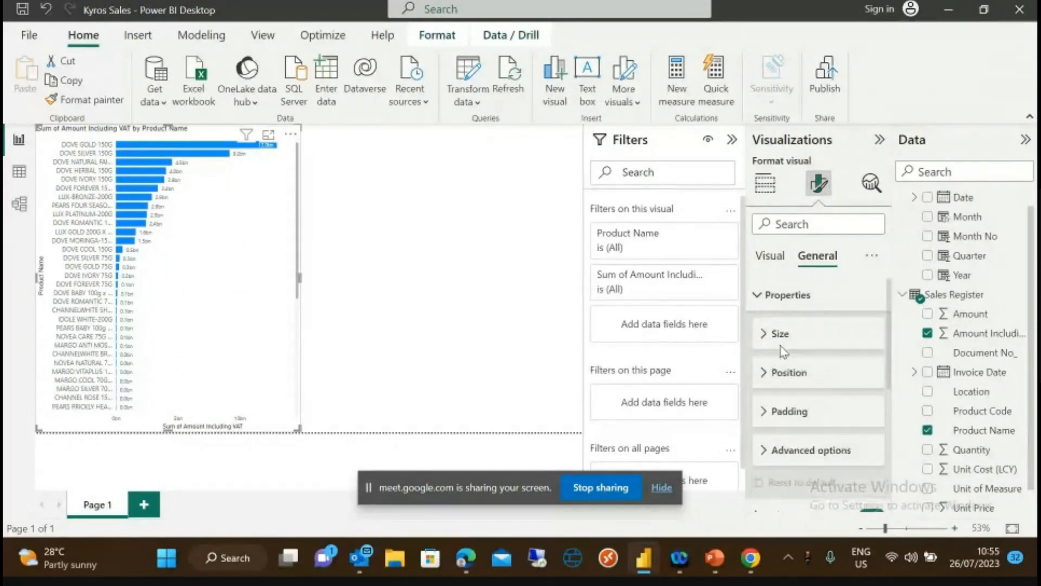
{"action": "left_click", "coordinate": [772, 373]}
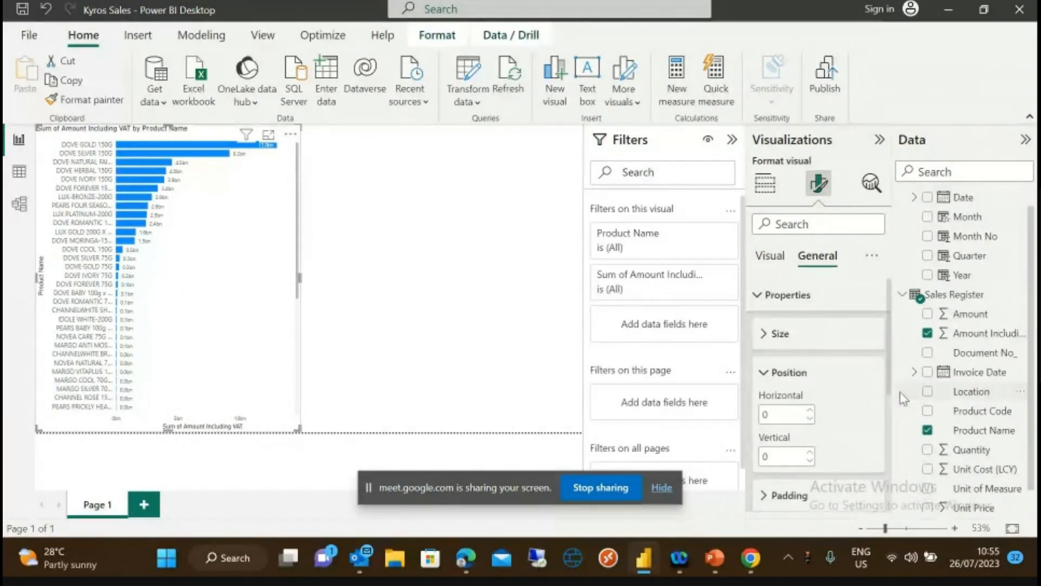
{"action": "left_click_drag", "start_coordinate": [889, 372], "coordinate": [899, 414]}
{"action": "scroll", "coordinate": [802, 359], "scroll_direction": "up", "scroll_amount": 3}
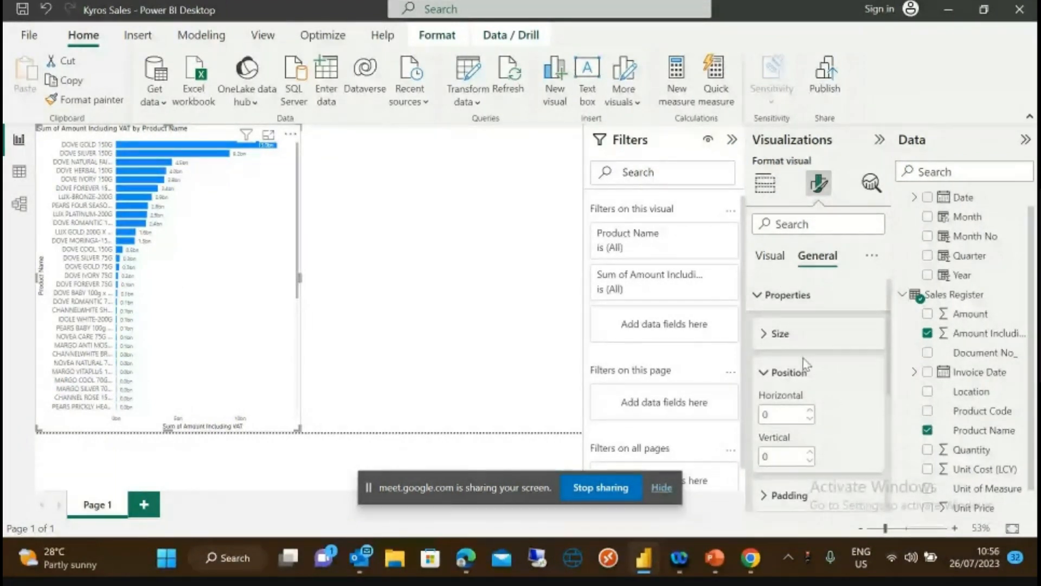
{"action": "left_click", "coordinate": [770, 373]}
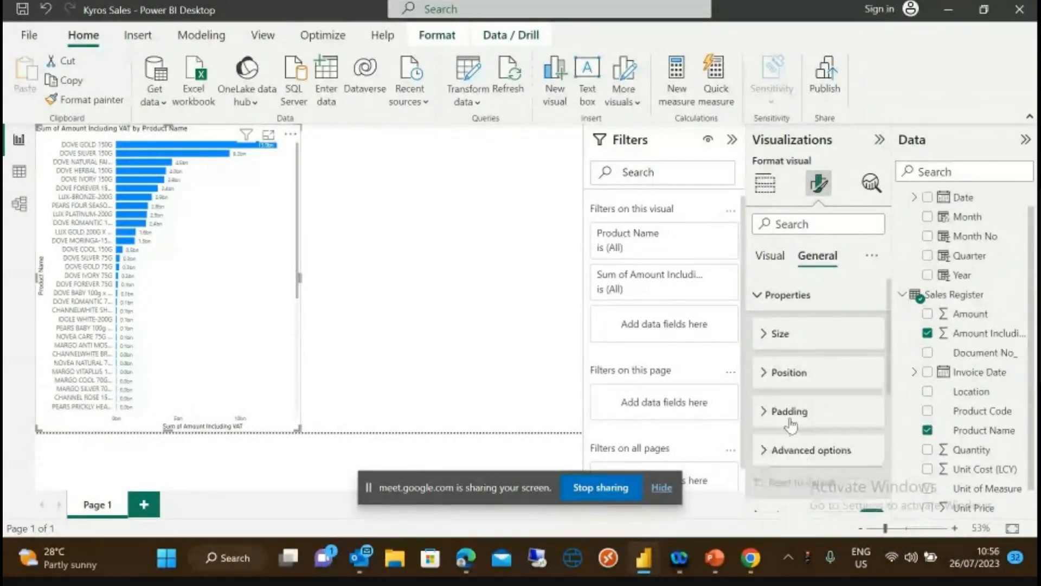
{"action": "left_click", "coordinate": [765, 453]}
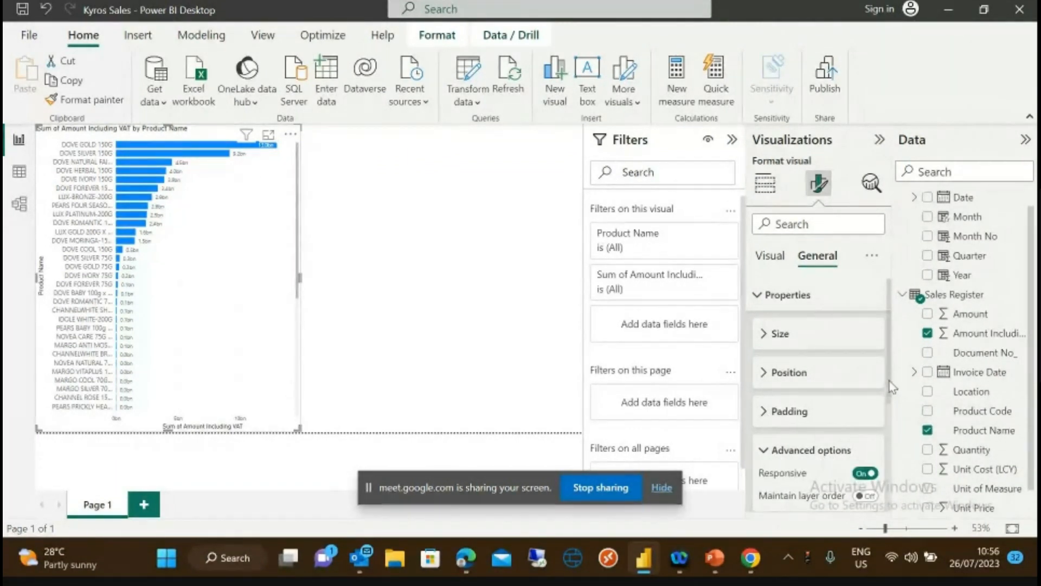
{"action": "scroll", "coordinate": [893, 386], "scroll_direction": "down", "scroll_amount": 3}
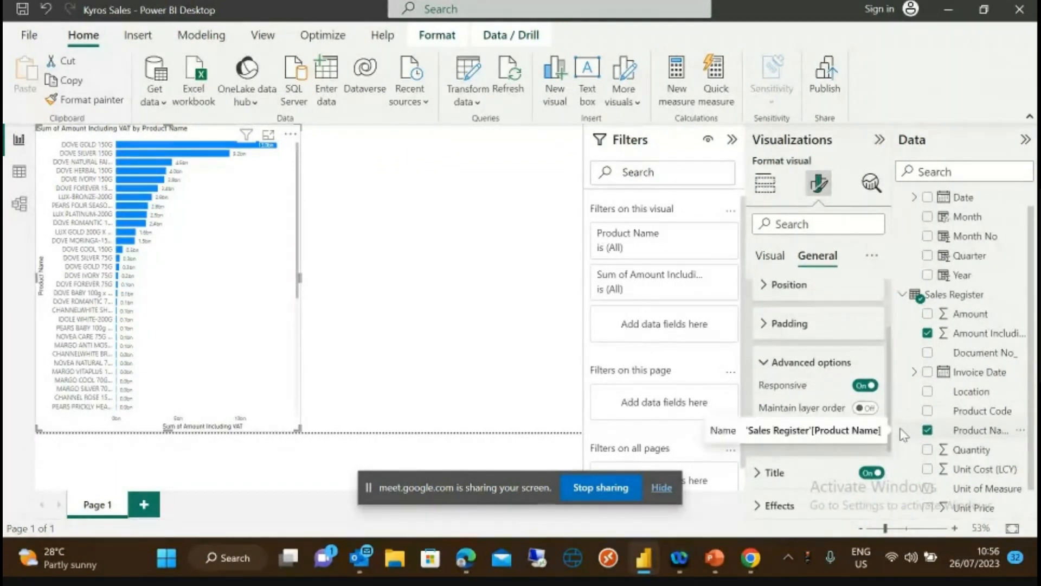
{"action": "scroll", "coordinate": [876, 405], "scroll_direction": "up", "scroll_amount": 3}
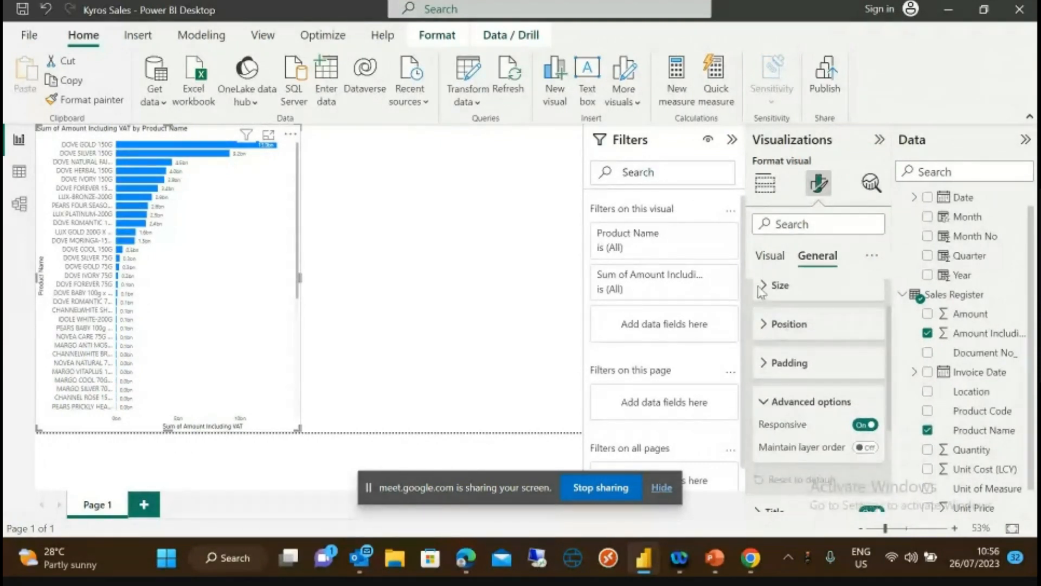
{"action": "left_click", "coordinate": [766, 401]}
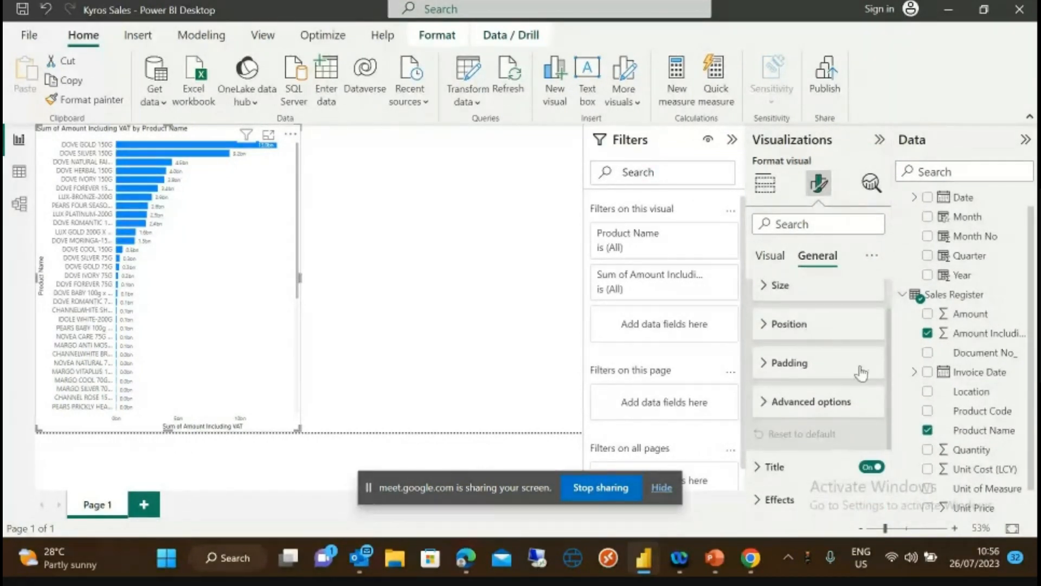
{"action": "scroll", "coordinate": [875, 407], "scroll_direction": "down", "scroll_amount": 3}
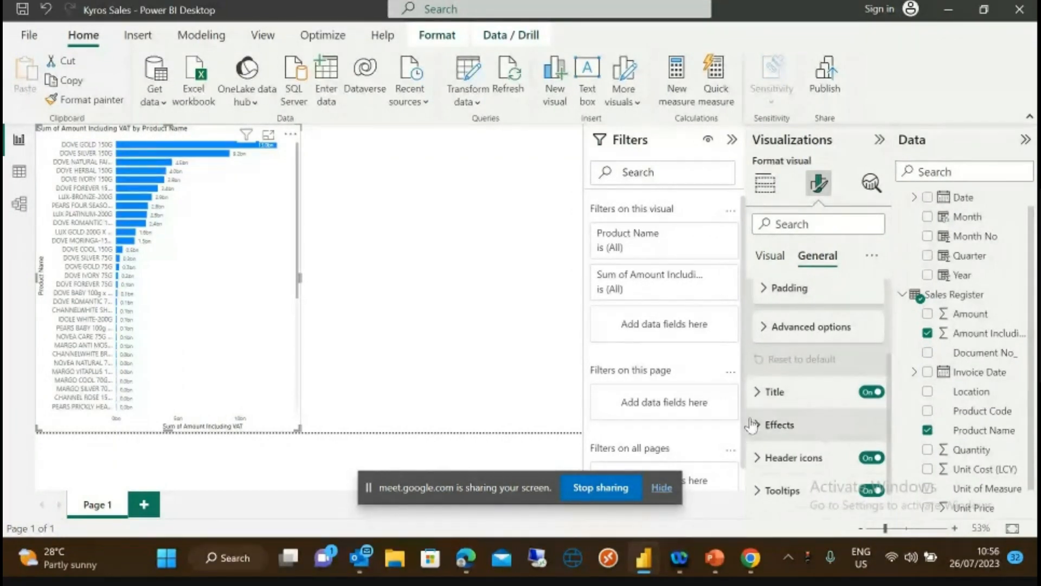
- Replace the chart title text with 'Product Performance Report'
{"action": "left_click", "coordinate": [830, 392]}
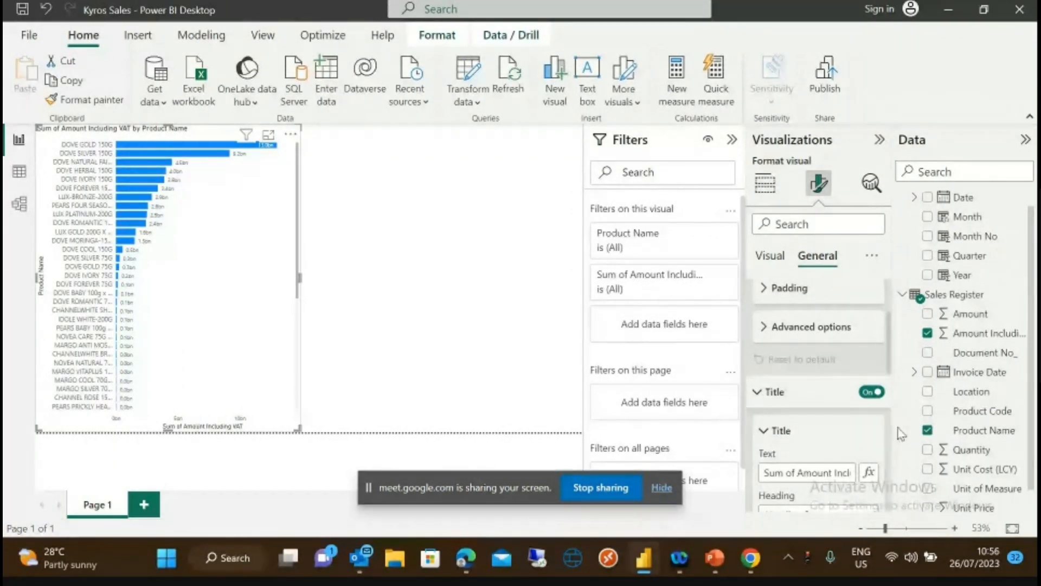
{"action": "scroll", "coordinate": [891, 366], "scroll_direction": "down", "scroll_amount": 1}
{"action": "scroll", "coordinate": [891, 366], "scroll_direction": "down", "scroll_amount": 1}
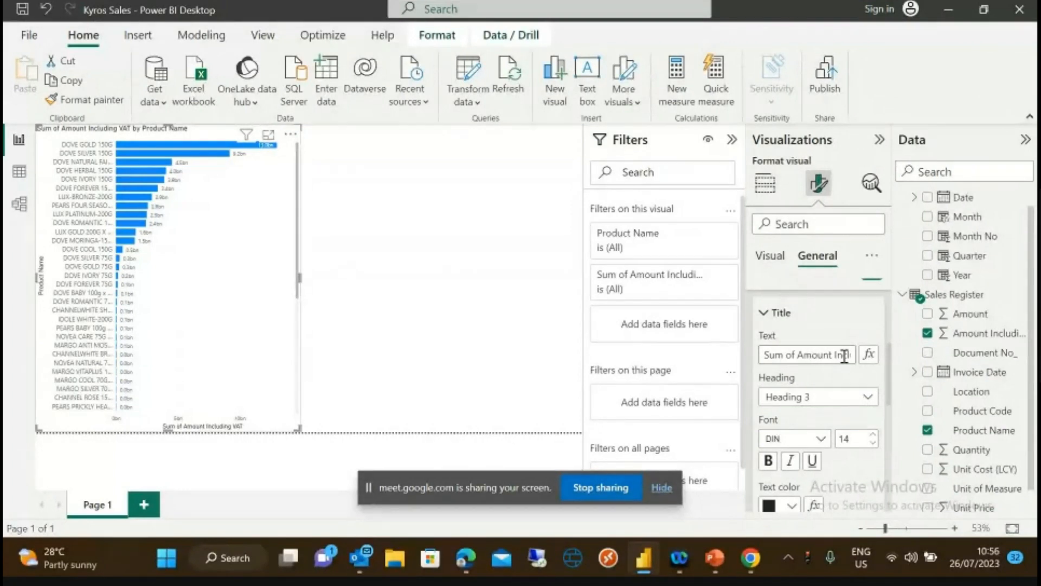
{"action": "left_click", "coordinate": [844, 358]}
{"action": "left_click_drag", "start_coordinate": [768, 353], "coordinate": [860, 361]}
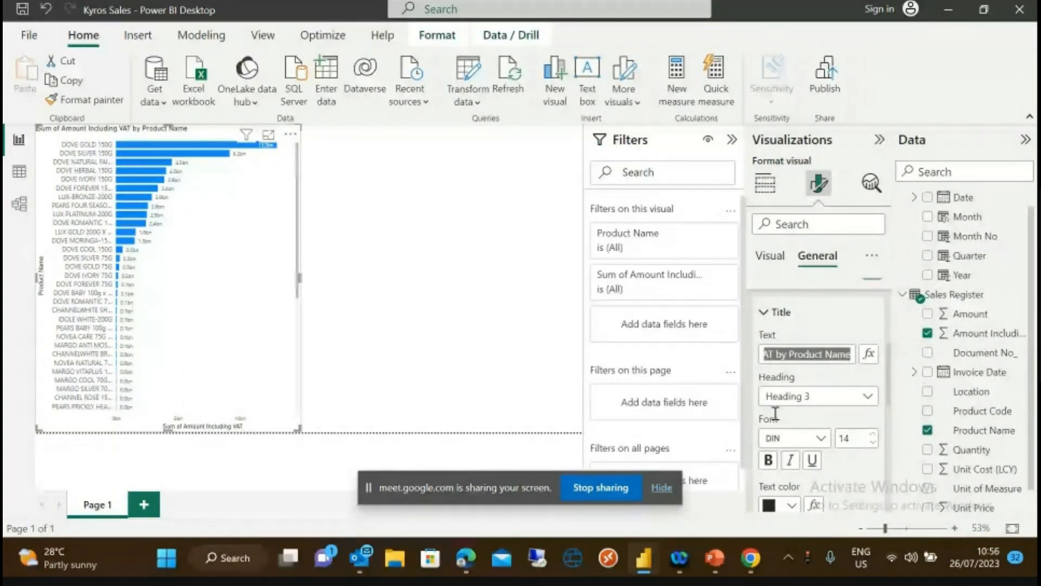
{"action": "type", "text": "Prod"}
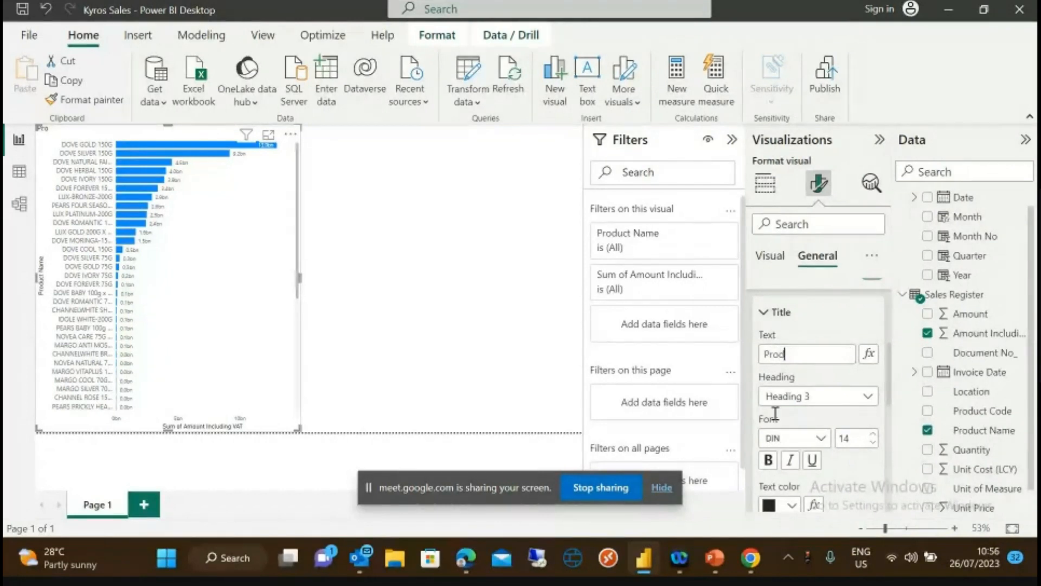
{"action": "type", "text": "uct Performance"}
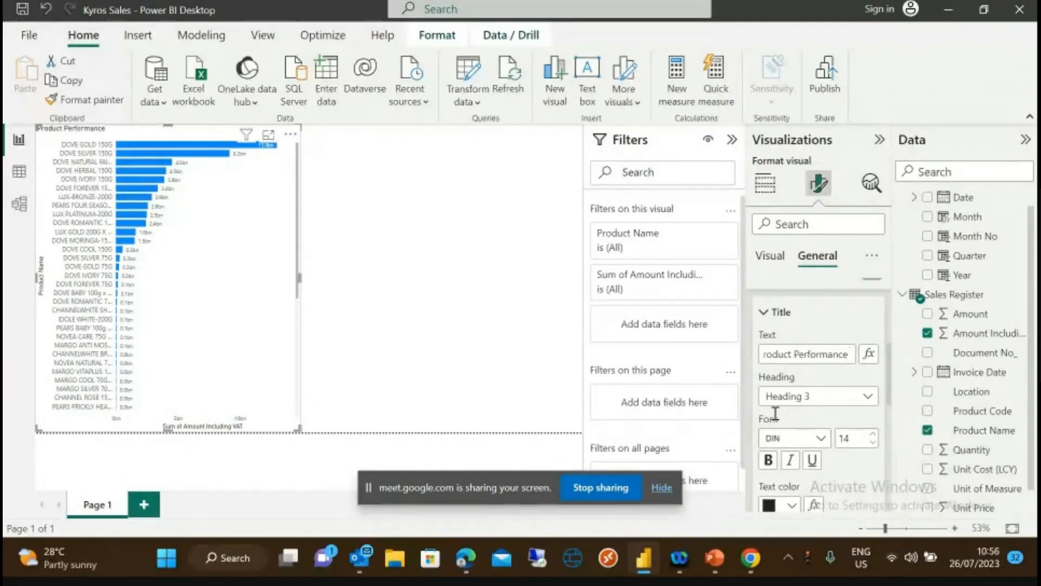
{"action": "type", "text": " Report"}
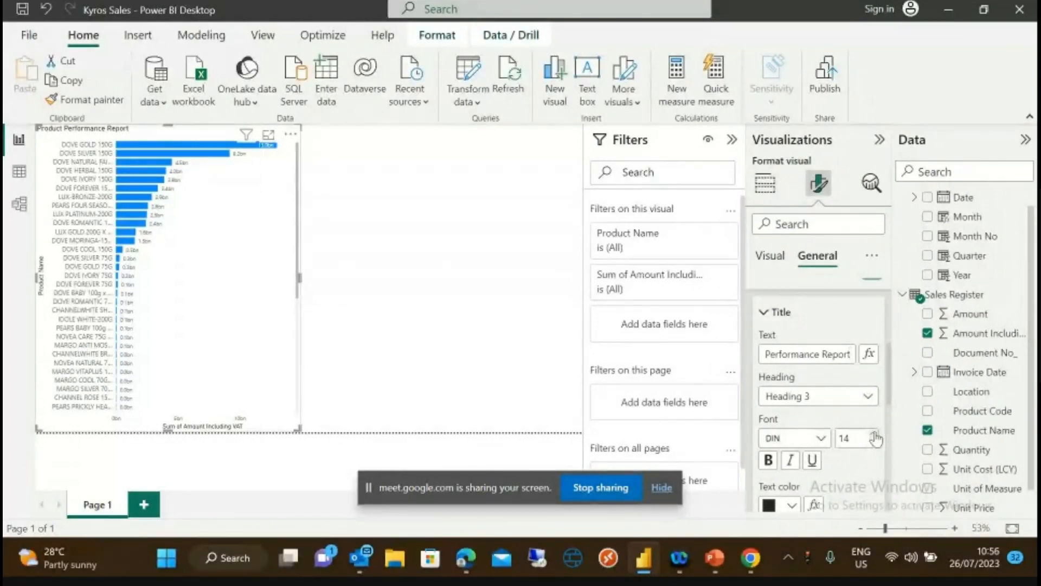
{"action": "key", "text": "Tab"}
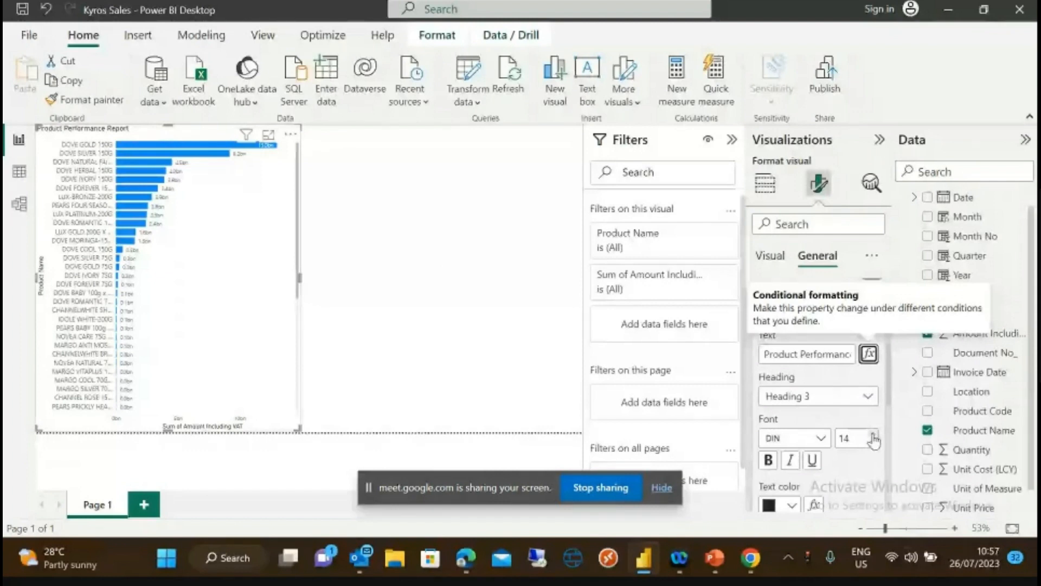
- Raise the chart title font size to 20
{"action": "left_click", "coordinate": [873, 436]}
{"action": "left_click", "coordinate": [873, 436]}
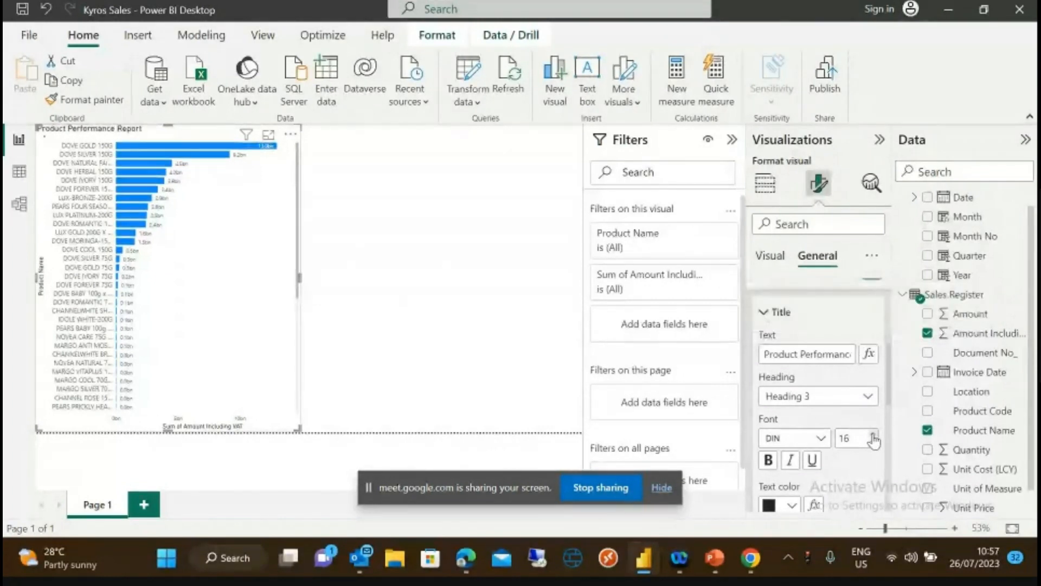
{"action": "left_click", "coordinate": [873, 436]}
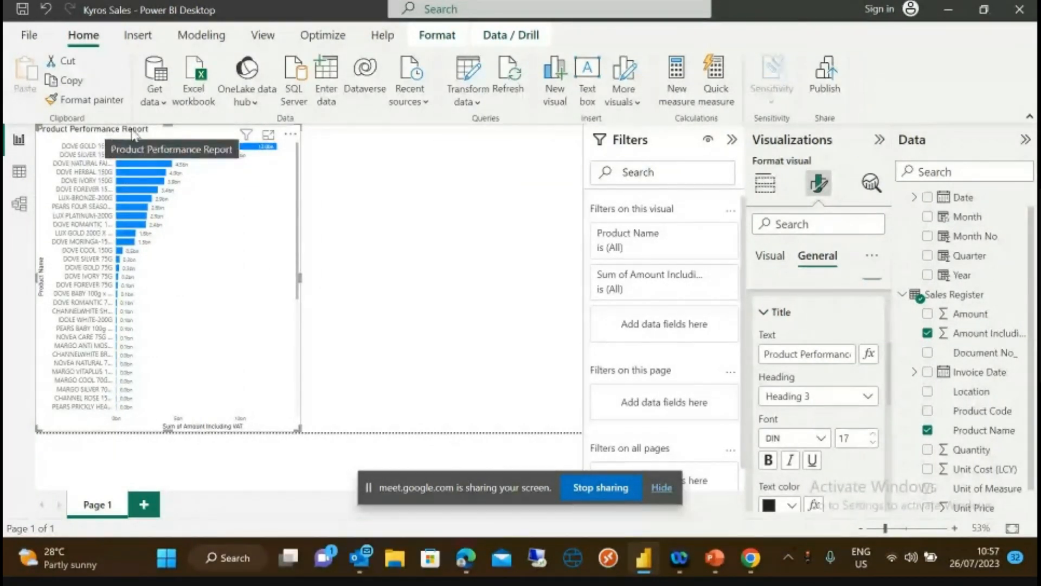
{"action": "left_click", "coordinate": [873, 436]}
{"action": "left_click", "coordinate": [873, 435]}
{"action": "left_click", "coordinate": [873, 435]}
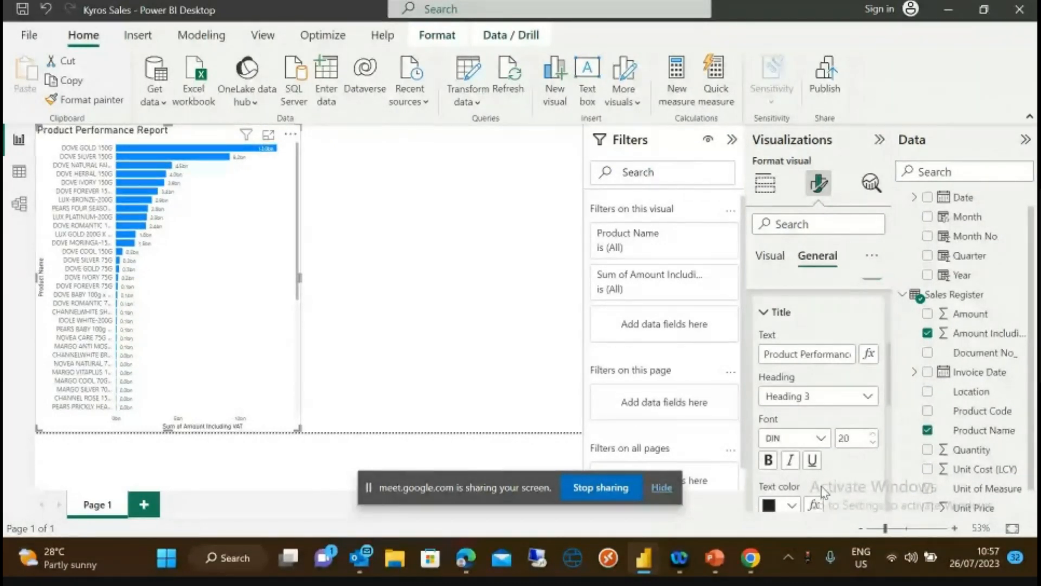
- Make the chart title bold, underlined and centred
{"action": "left_click", "coordinate": [777, 462]}
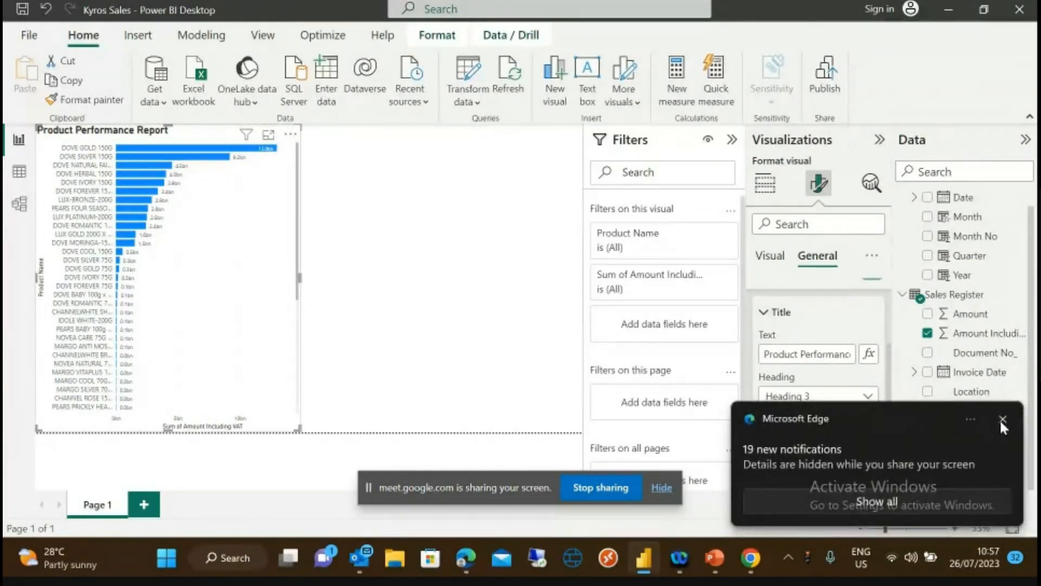
{"action": "left_click", "coordinate": [1009, 419]}
{"action": "left_click", "coordinate": [812, 460]}
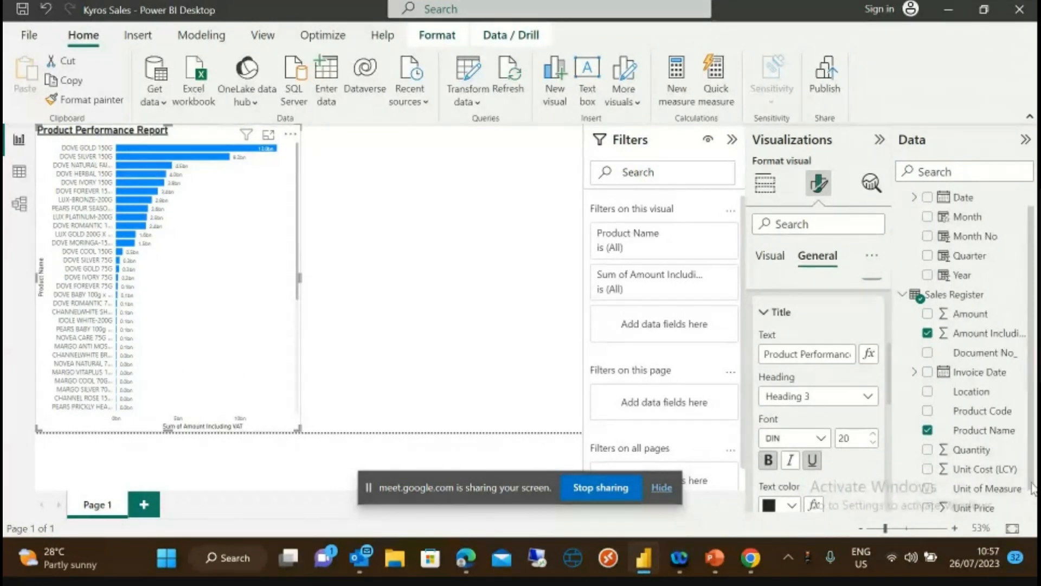
{"action": "scroll", "coordinate": [976, 478], "scroll_direction": "down", "scroll_amount": 1}
{"action": "left_click_drag", "start_coordinate": [891, 388], "coordinate": [894, 423]}
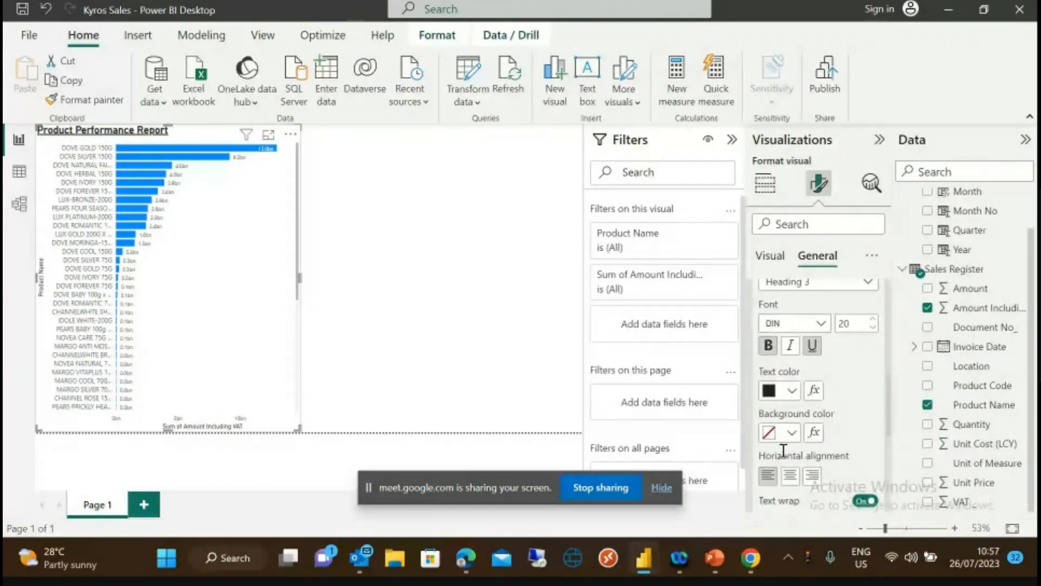
{"action": "left_click", "coordinate": [790, 478]}
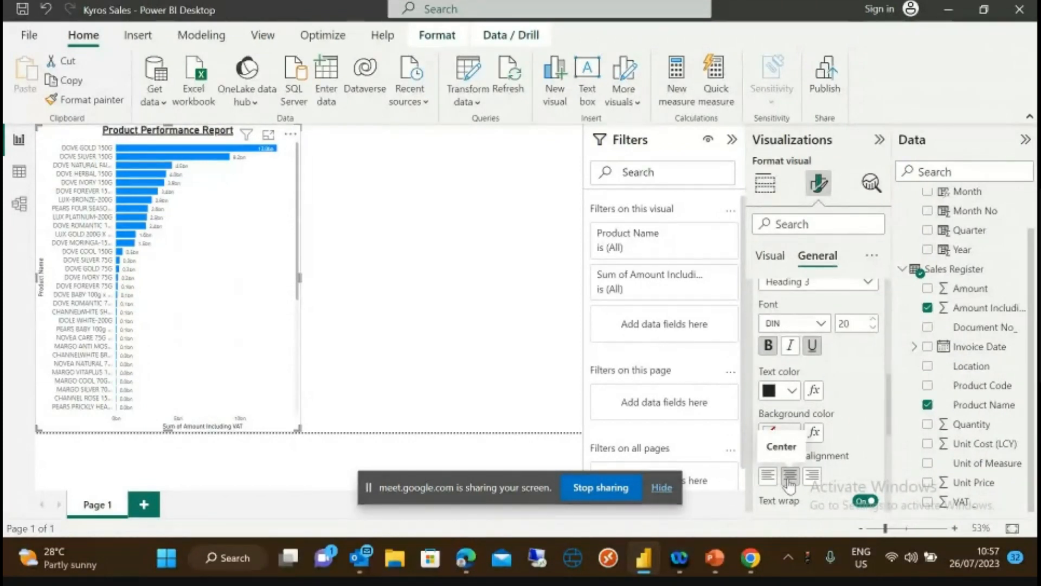
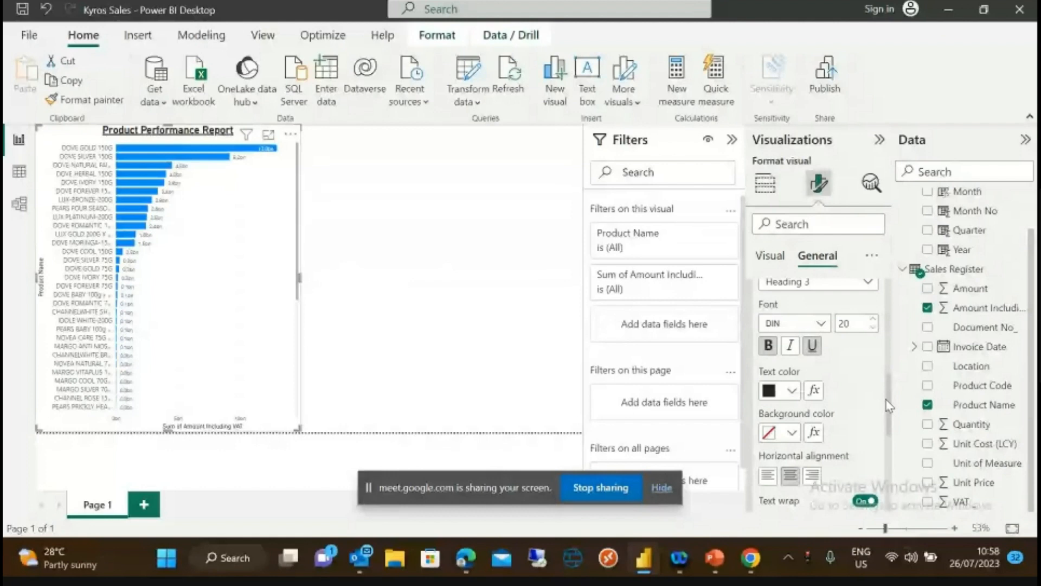
- Add a pie chart beside the bar chart and shrink it to the top half
{"action": "scroll", "coordinate": [843, 366], "scroll_direction": "down", "scroll_amount": 1}
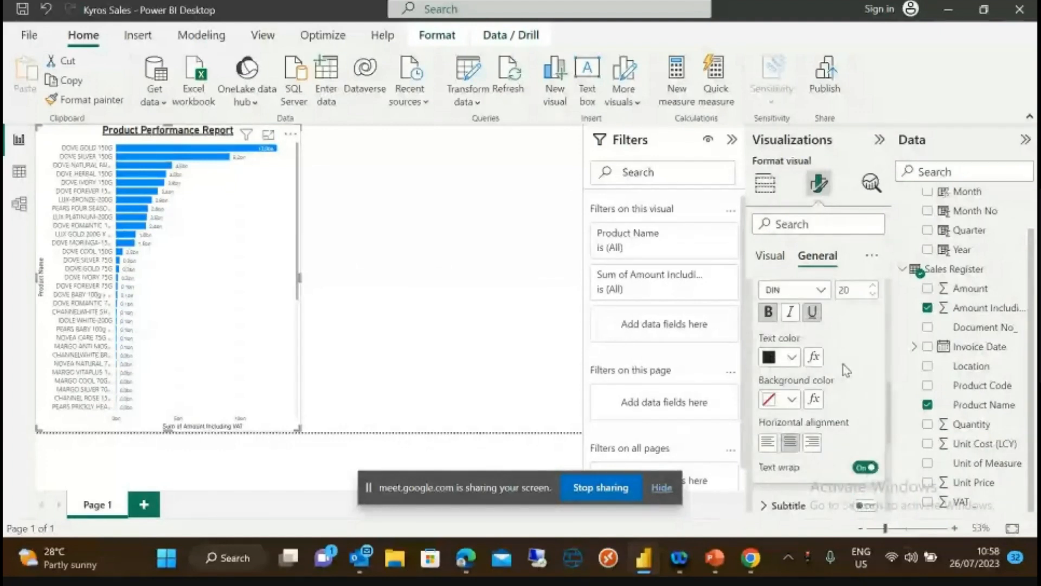
{"action": "left_click", "coordinate": [456, 269]}
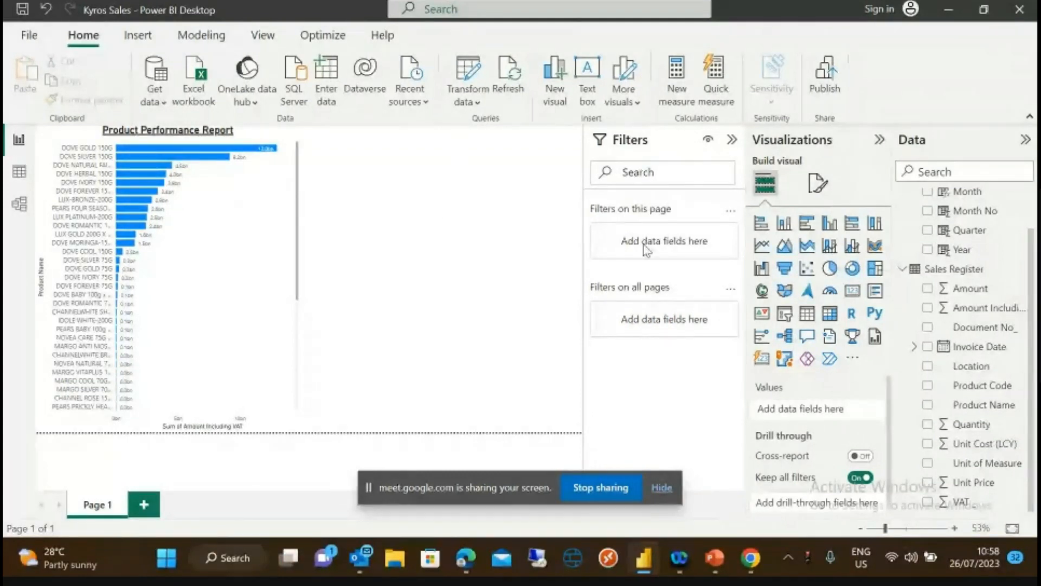
{"action": "left_click", "coordinate": [830, 267]}
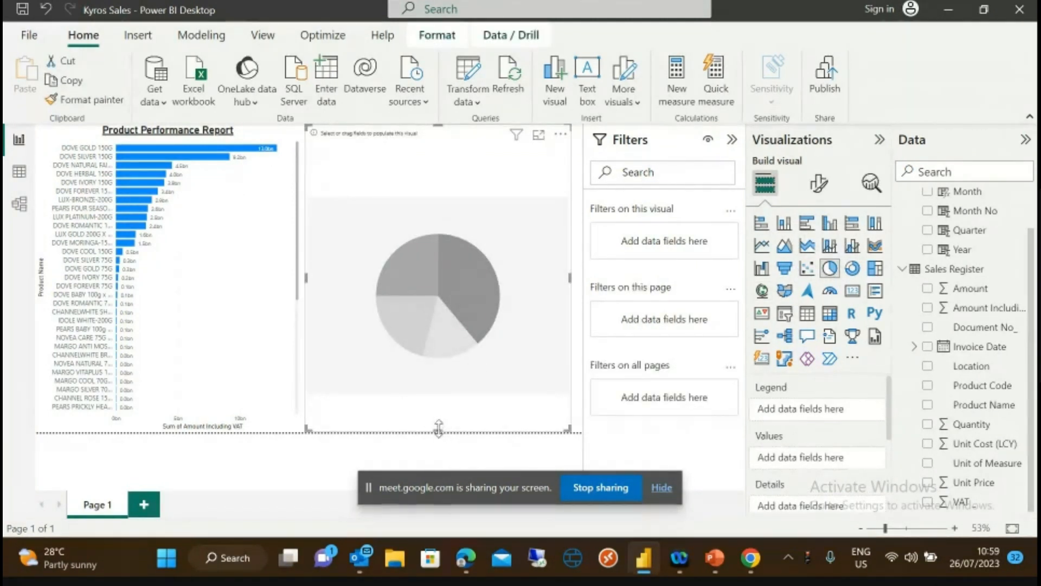
{"action": "left_click_drag", "start_coordinate": [439, 432], "coordinate": [442, 372]}
{"action": "mouse_move", "coordinate": [444, 300]}
{"action": "left_mouse_down"}
{"action": "mouse_move", "coordinate": [446, 270]}
{"action": "mouse_move", "coordinate": [455, 287]}
{"action": "left_mouse_up"}
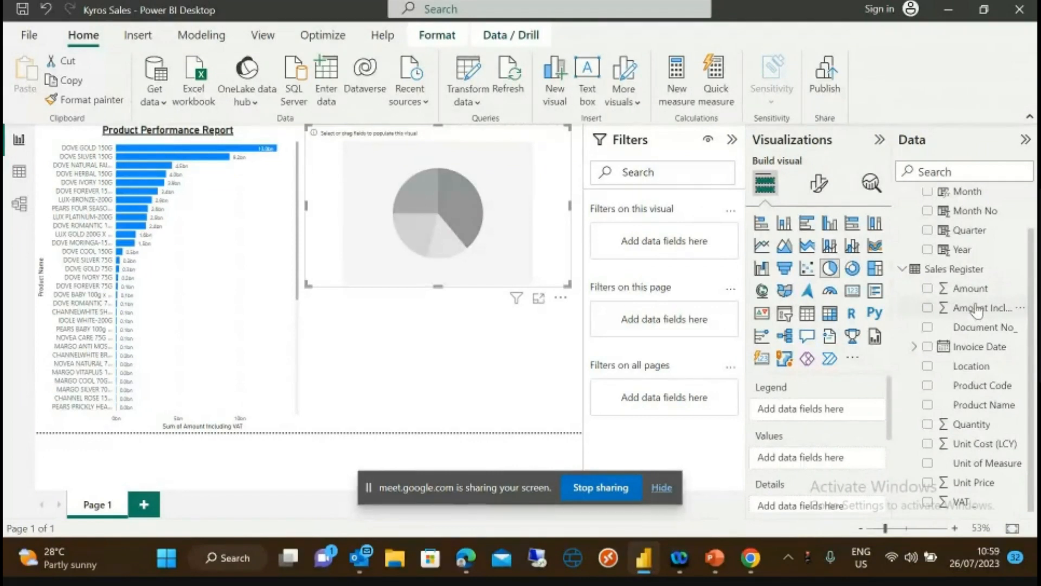
- Give the pie chart Amount Including VAT as values and Year as details, slicing 2022–2024
{"action": "left_click_drag", "start_coordinate": [977, 310], "coordinate": [838, 460]}
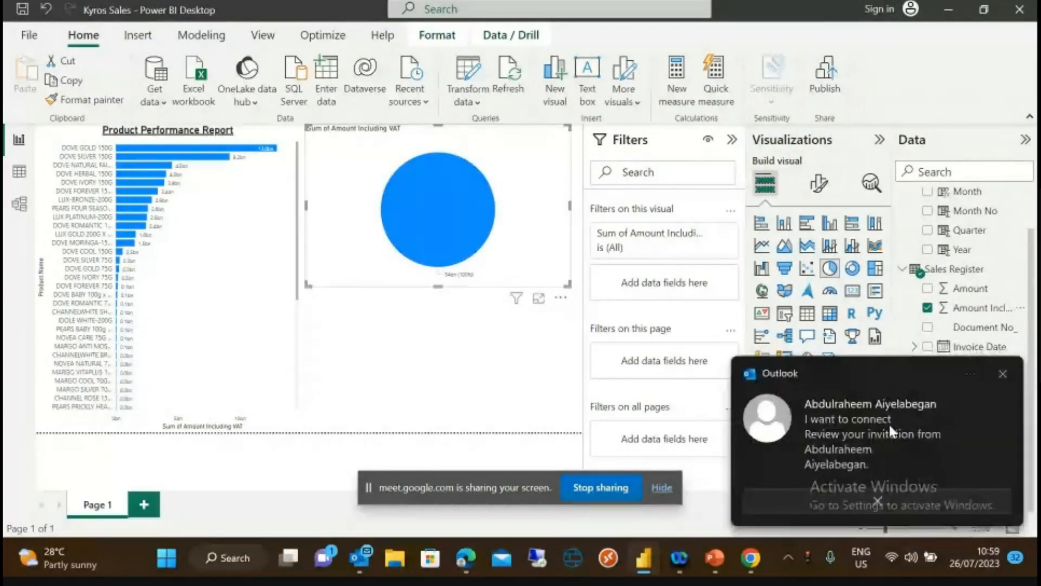
{"action": "left_click", "coordinate": [1004, 372]}
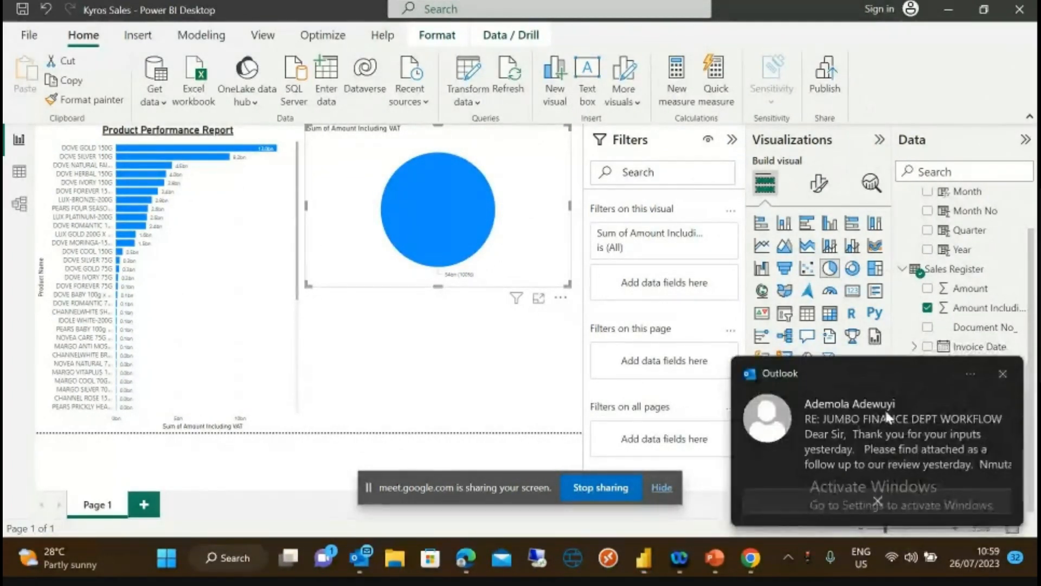
{"action": "left_click", "coordinate": [1000, 371]}
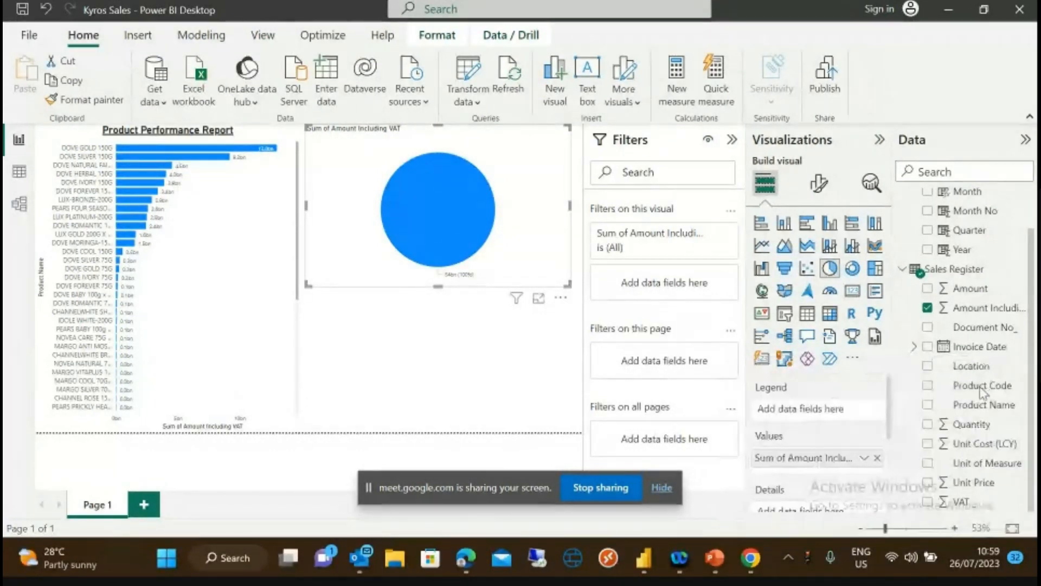
{"action": "left_click", "coordinate": [1003, 418]}
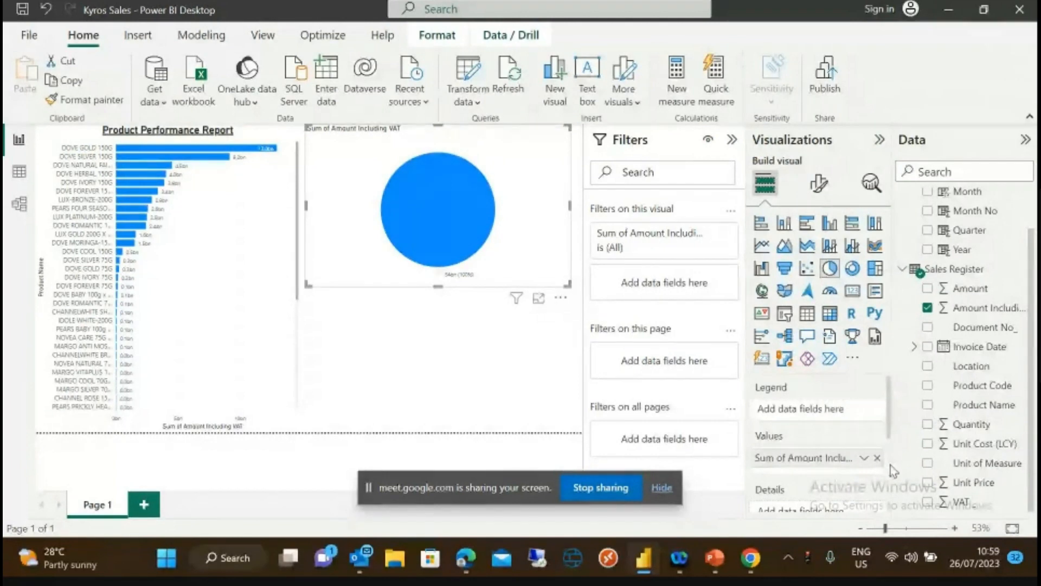
{"action": "left_click_drag", "start_coordinate": [890, 428], "coordinate": [892, 461]}
{"action": "left_click_drag", "start_coordinate": [960, 250], "coordinate": [822, 446]}
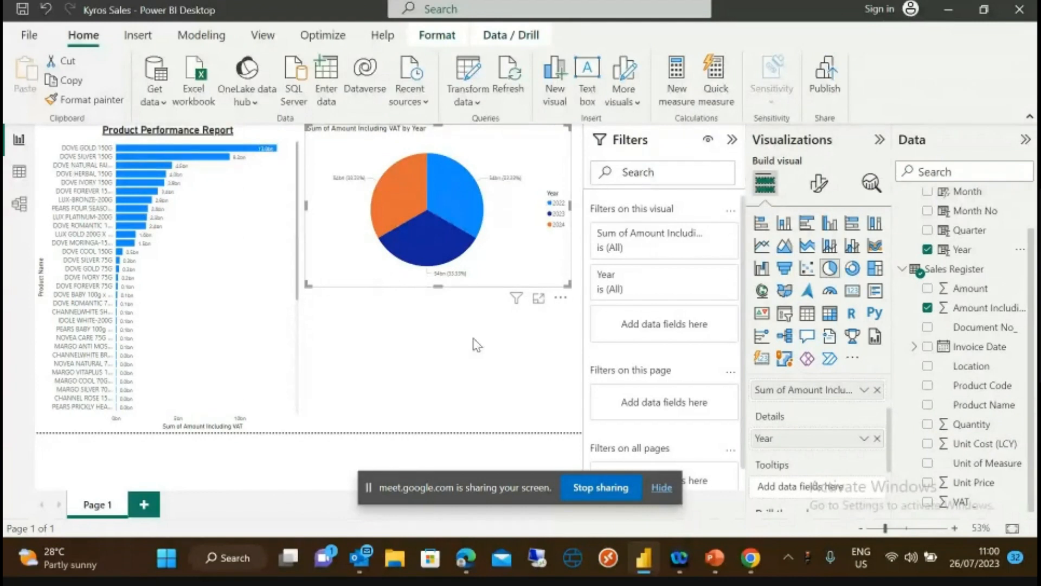
{"action": "left_click", "coordinate": [482, 295]}
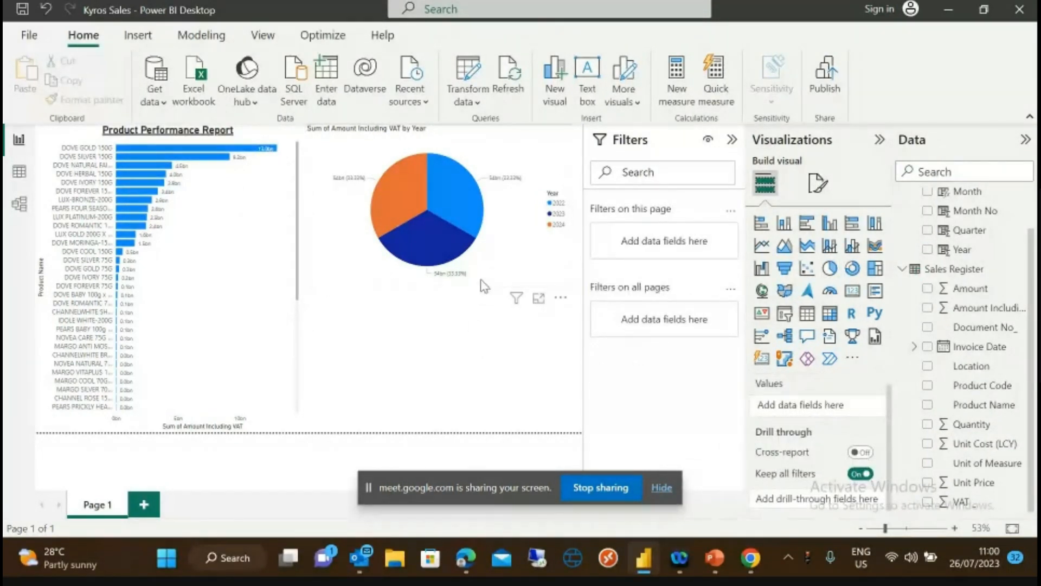
{"action": "left_click", "coordinate": [485, 286]}
- Replace the pie chart with a half-height stacked column chart
{"action": "key", "text": "Delete"}
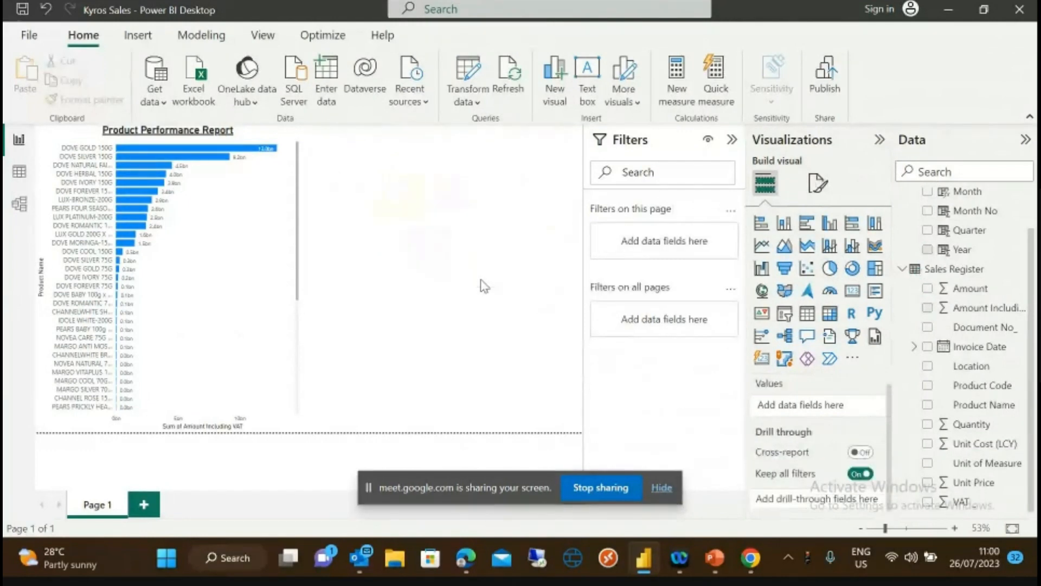
{"action": "left_click", "coordinate": [782, 223]}
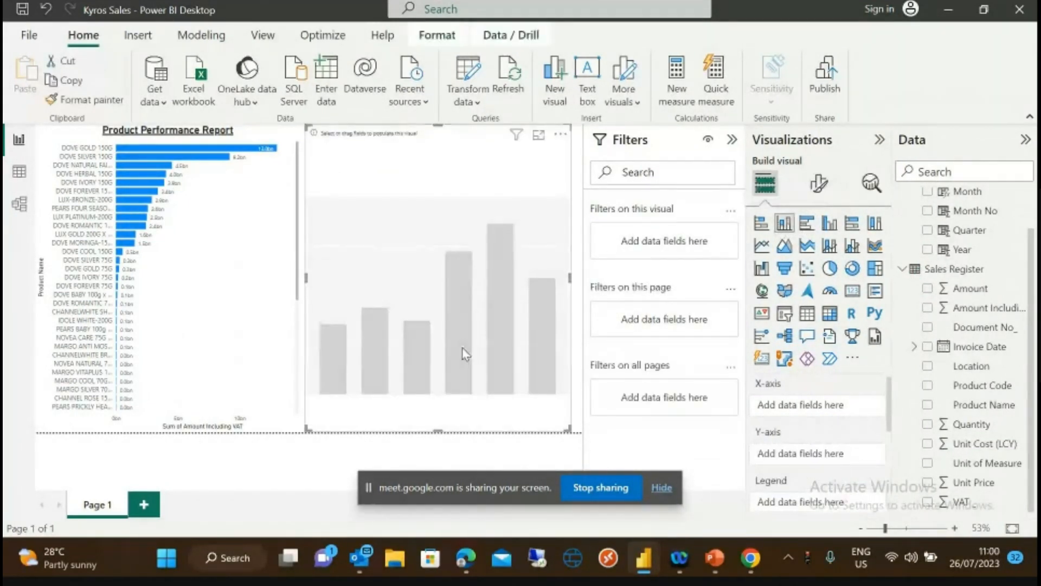
{"action": "left_click_drag", "start_coordinate": [435, 430], "coordinate": [433, 268]}
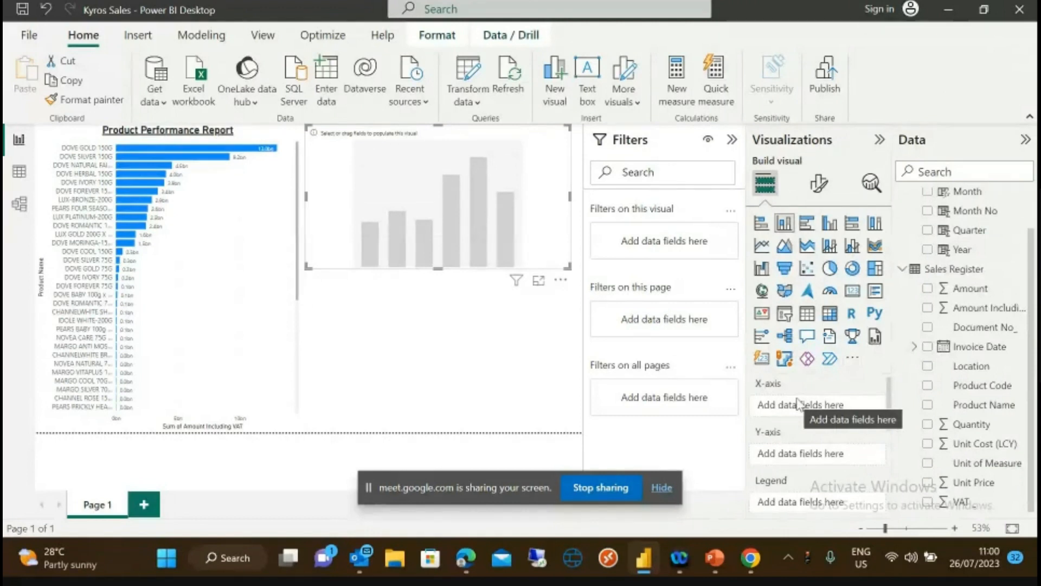
- Plot Sum of Amount Including VAT by Year on the column chart
{"action": "left_click_drag", "start_coordinate": [962, 250], "coordinate": [825, 407]}
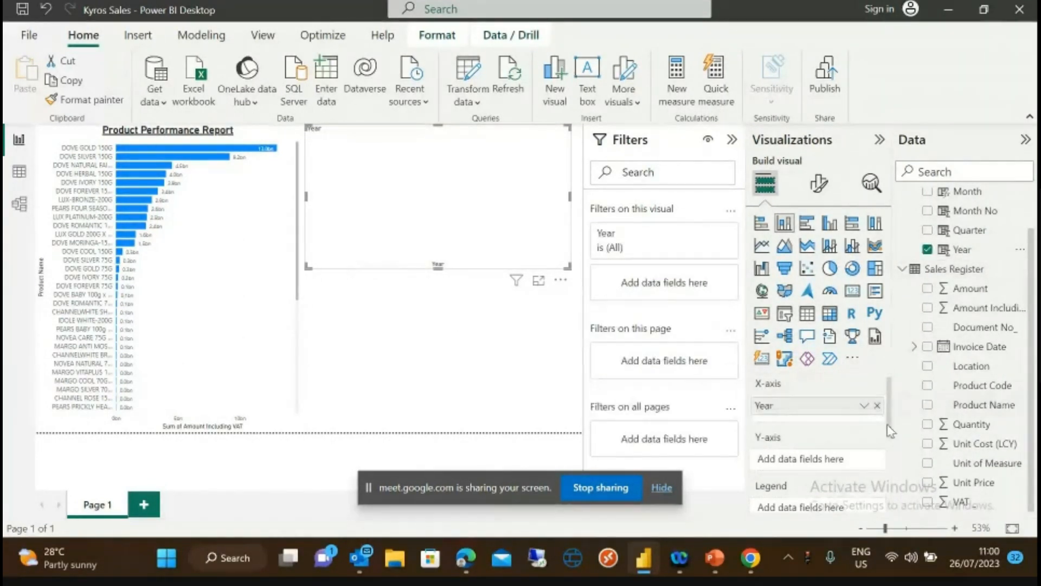
{"action": "left_click_drag", "start_coordinate": [972, 309], "coordinate": [827, 461]}
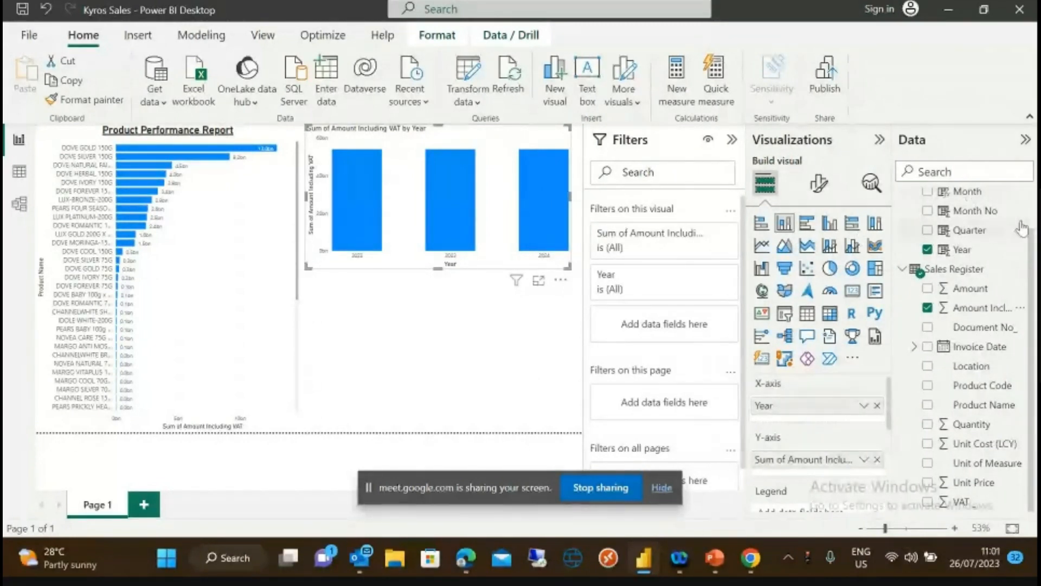
{"action": "left_click_drag", "start_coordinate": [1032, 240], "coordinate": [1033, 200]}
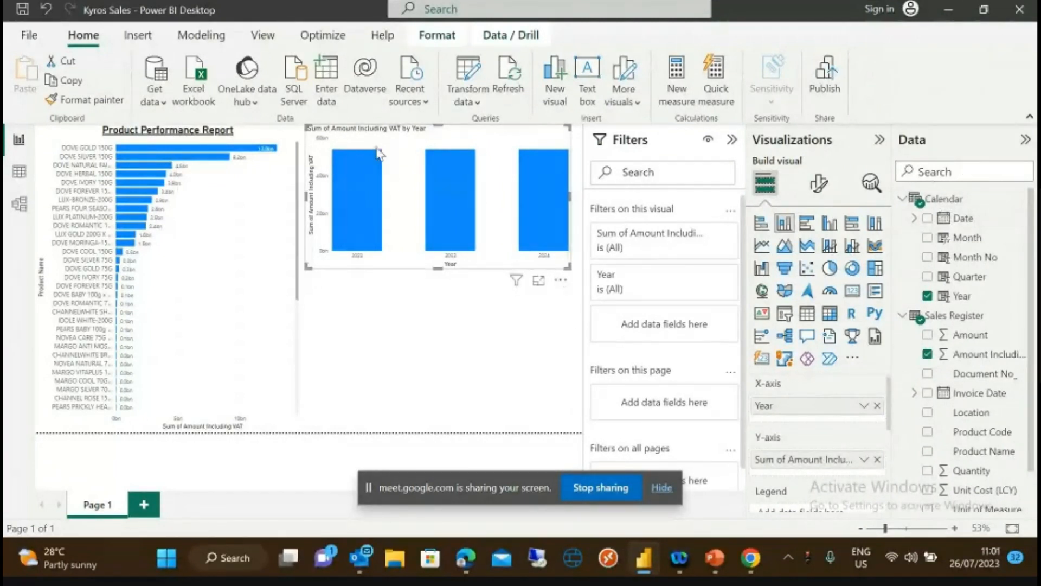
{"action": "mouse_move", "coordinate": [516, 280]}
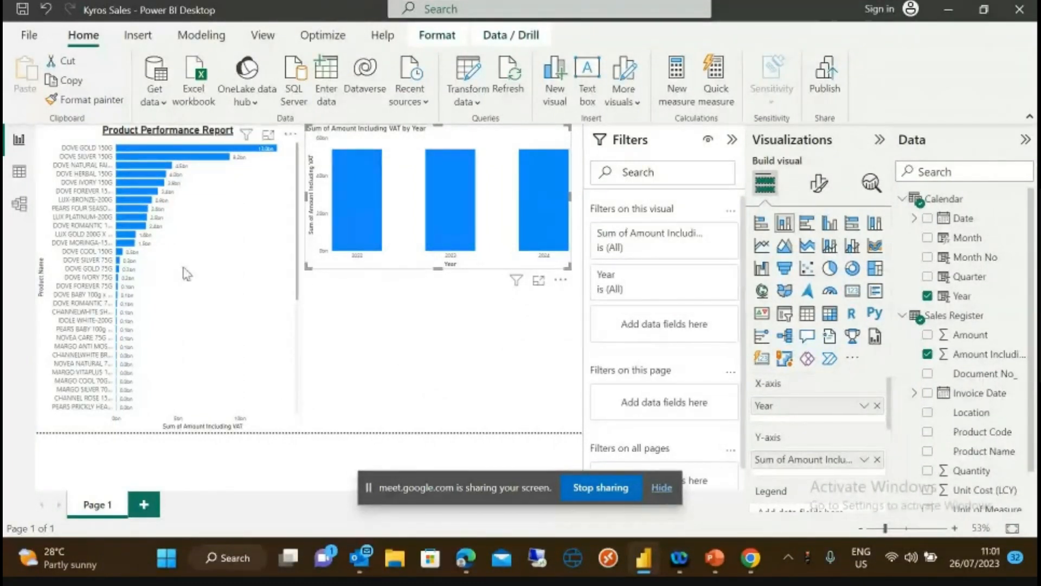
{"action": "left_click", "coordinate": [19, 209]}
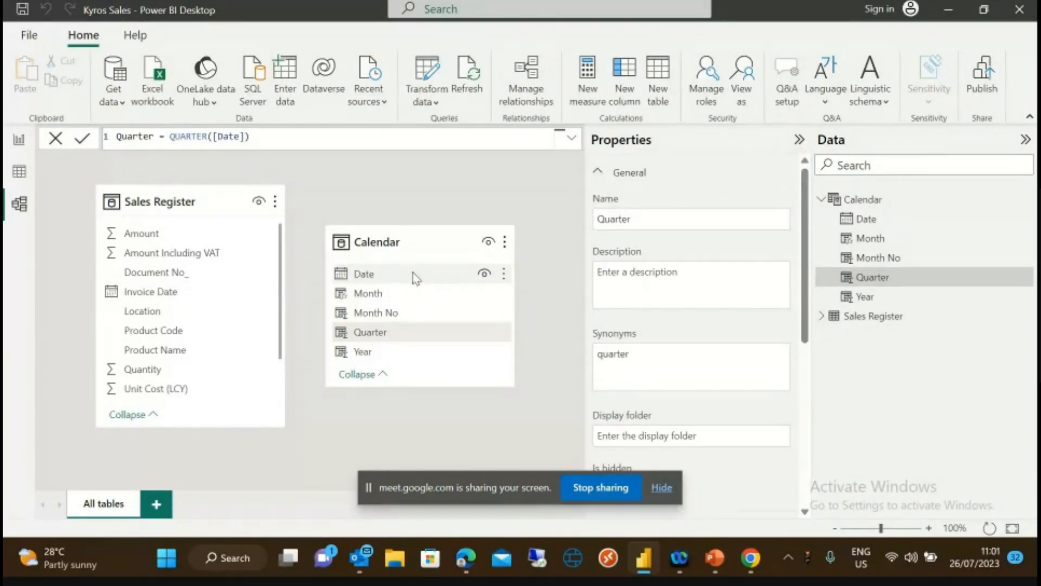
- Relate Calendar's Date to Sales Register's Invoice Date and open that relationship for editing
{"action": "left_click_drag", "start_coordinate": [414, 272], "coordinate": [191, 293]}
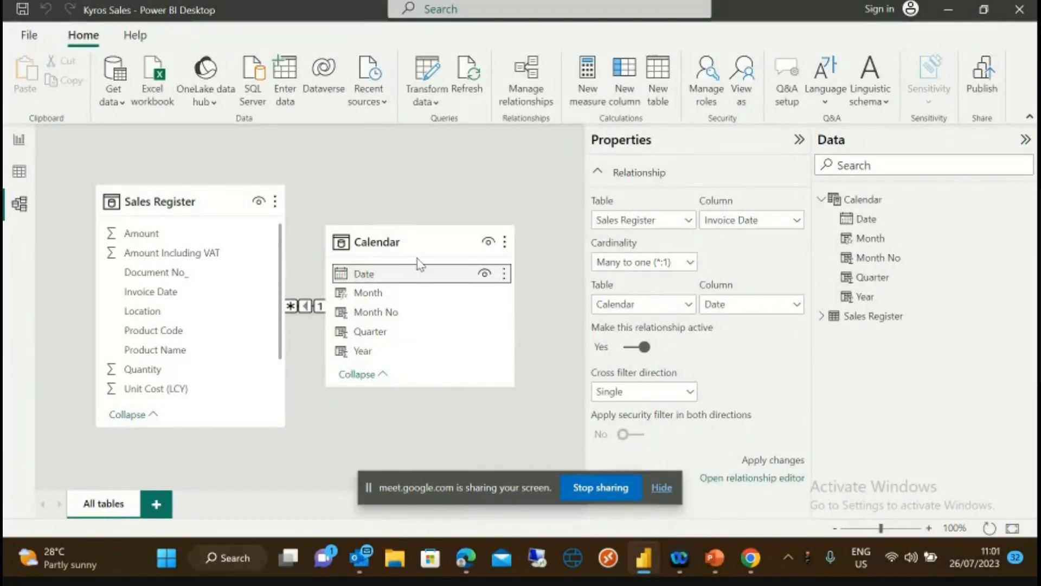
{"action": "left_click_drag", "start_coordinate": [421, 236], "coordinate": [501, 195]}
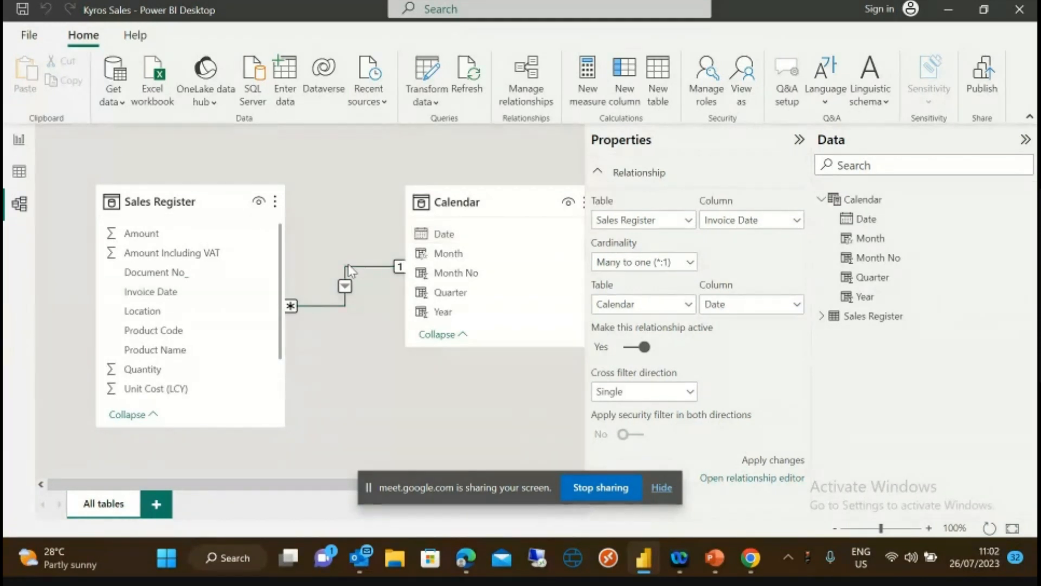
{"action": "double_click", "coordinate": [332, 306]}
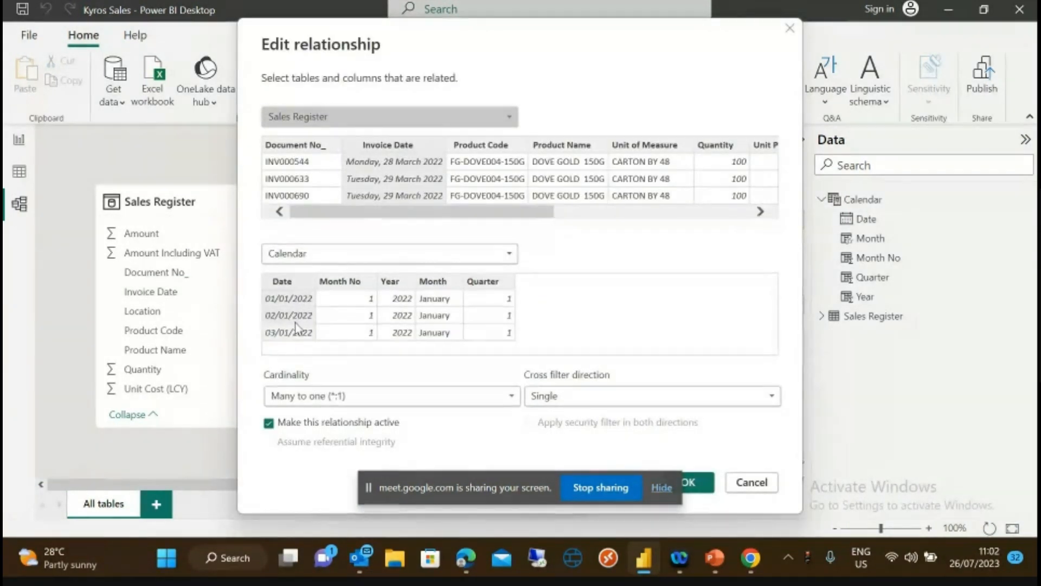
- Close the Edit relationship dialog, keeping the many-to-one, single-direction, active link
{"action": "left_click", "coordinate": [790, 28]}
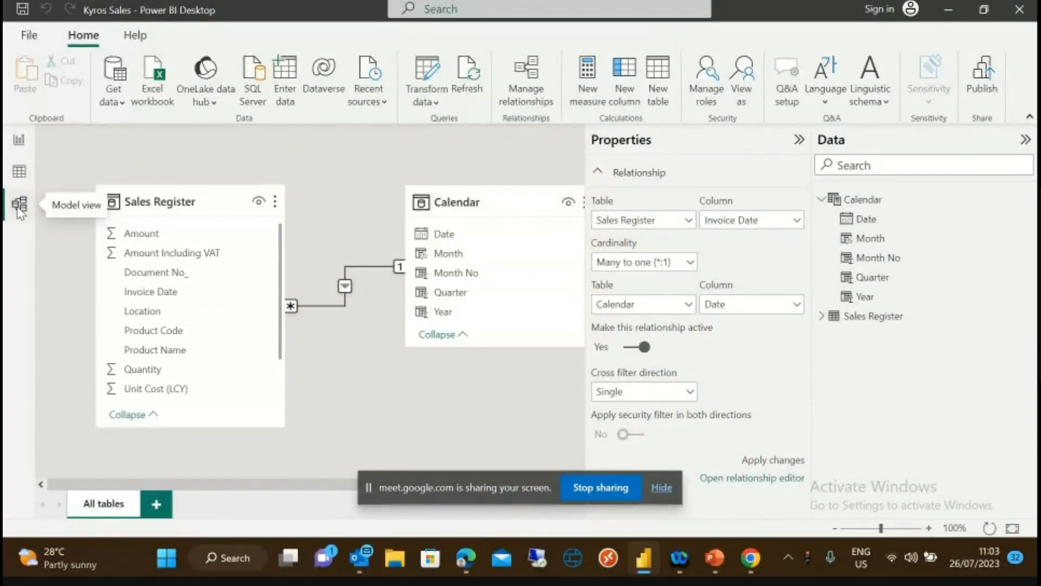
- Return to the report page and delete the Year column chart
{"action": "left_click", "coordinate": [18, 141]}
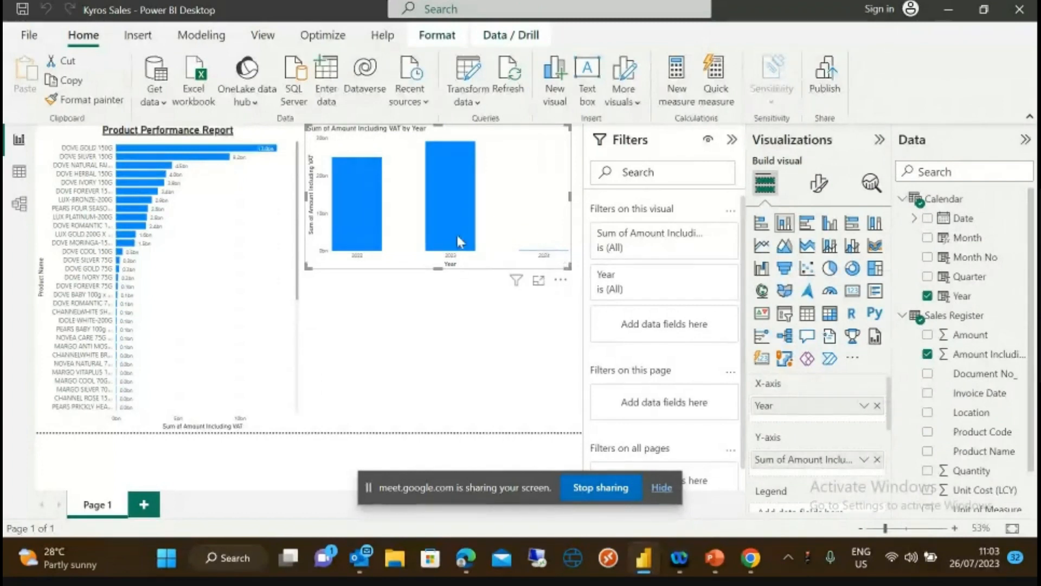
{"action": "mouse_move", "coordinate": [450, 242]}
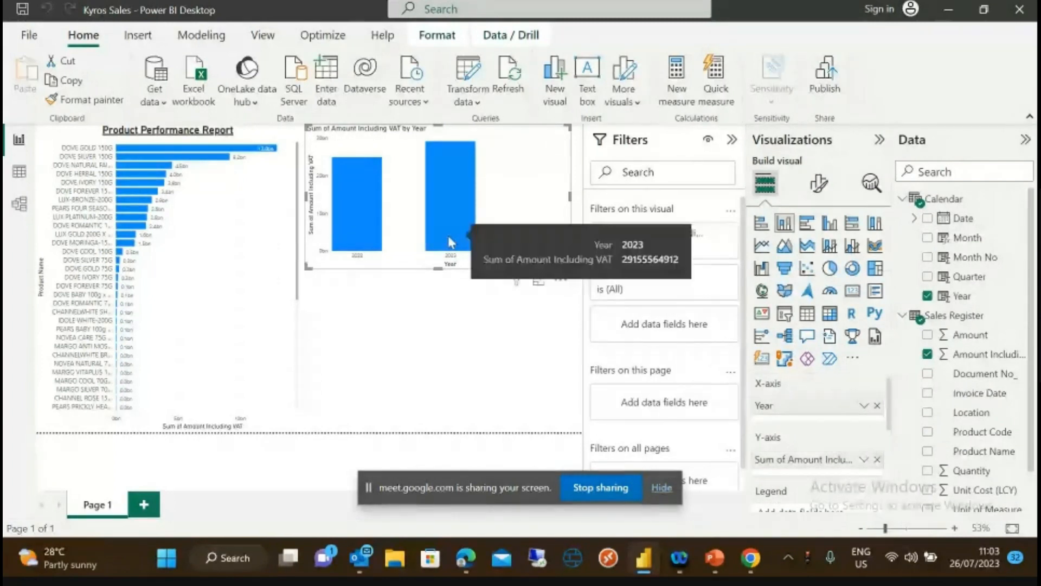
{"action": "left_click", "coordinate": [409, 280]}
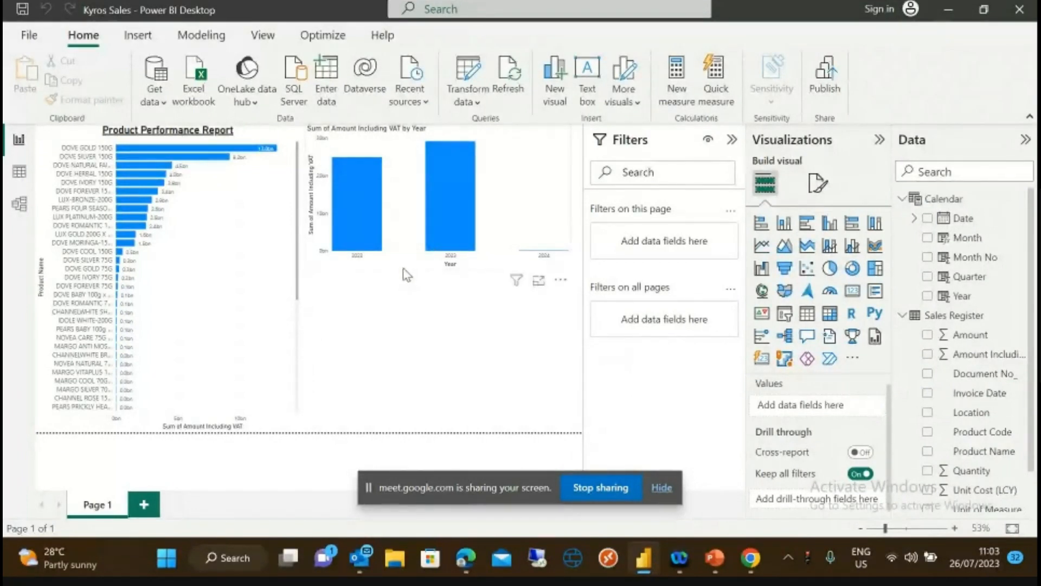
{"action": "left_click", "coordinate": [401, 268]}
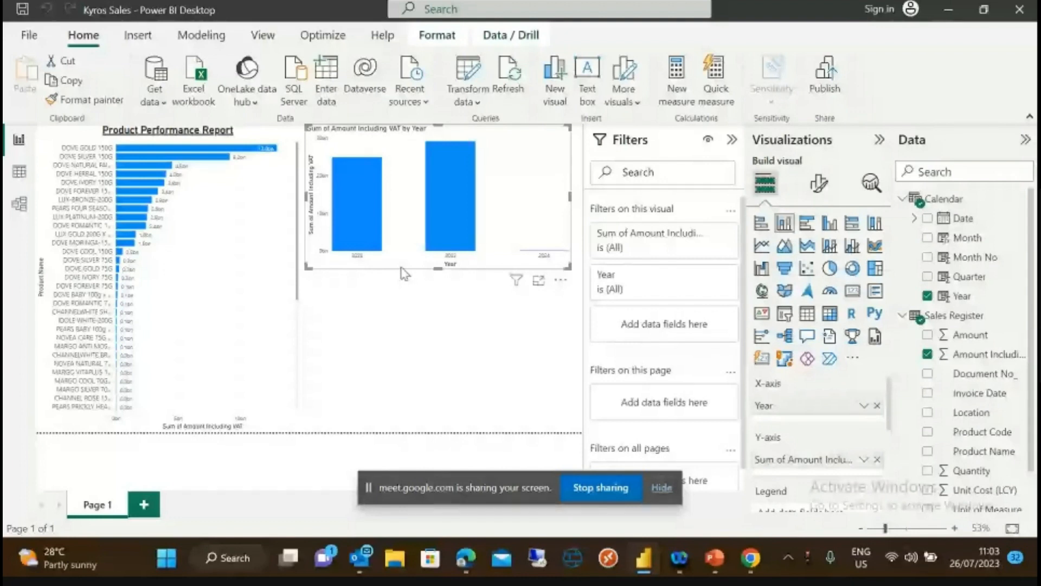
{"action": "key", "text": "Delete"}
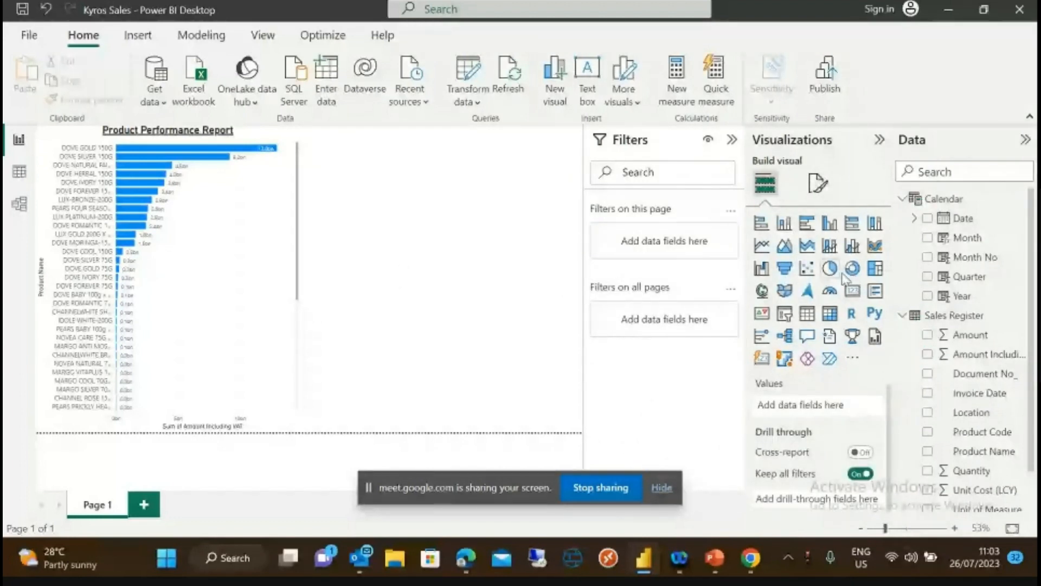
- Add a half-height donut chart with Year as details and Amount Including VAT as values
{"action": "left_click", "coordinate": [851, 269]}
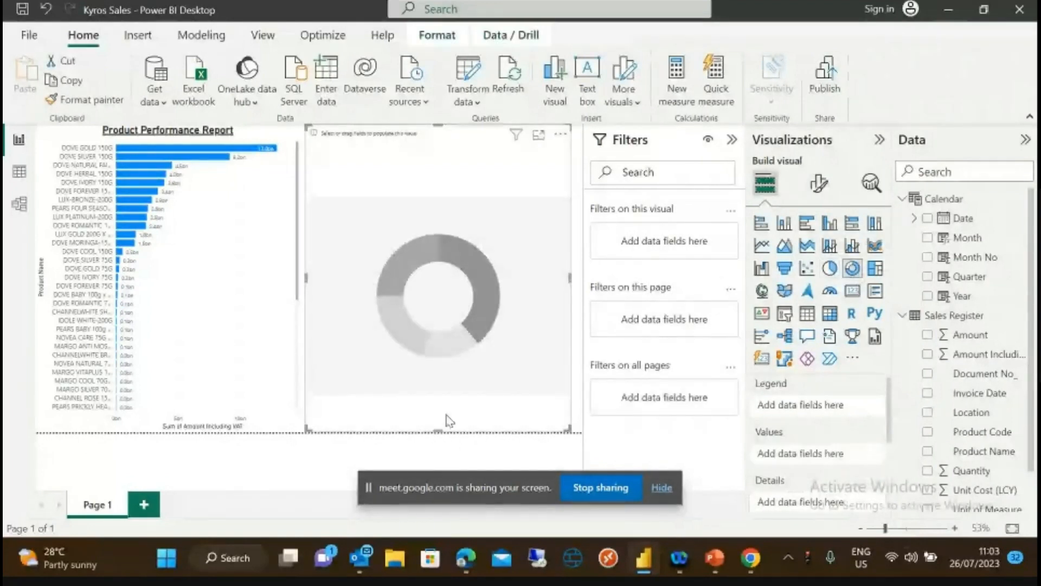
{"action": "left_click_drag", "start_coordinate": [439, 432], "coordinate": [440, 274]}
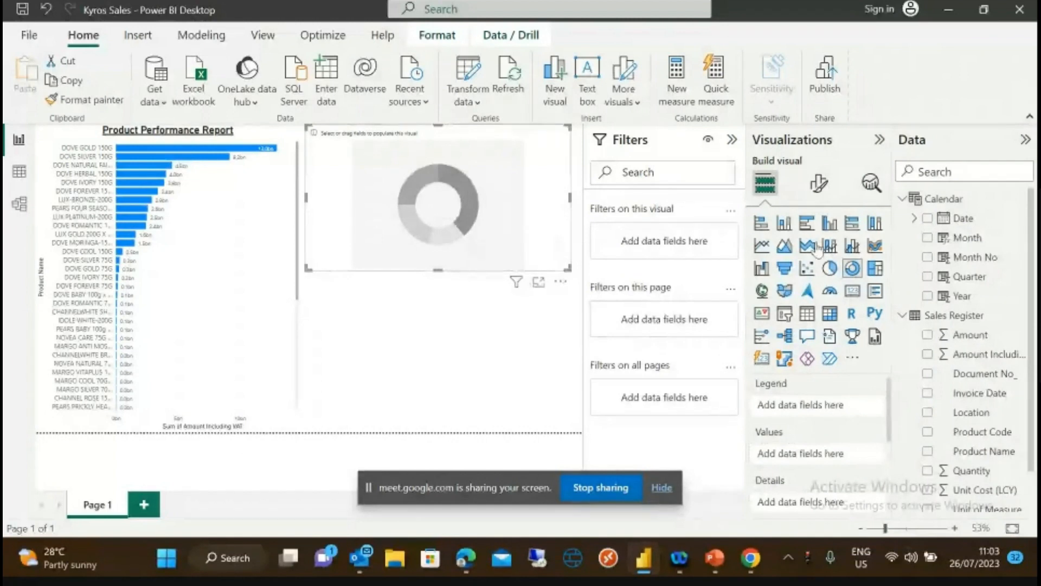
{"action": "left_click", "coordinate": [963, 300]}
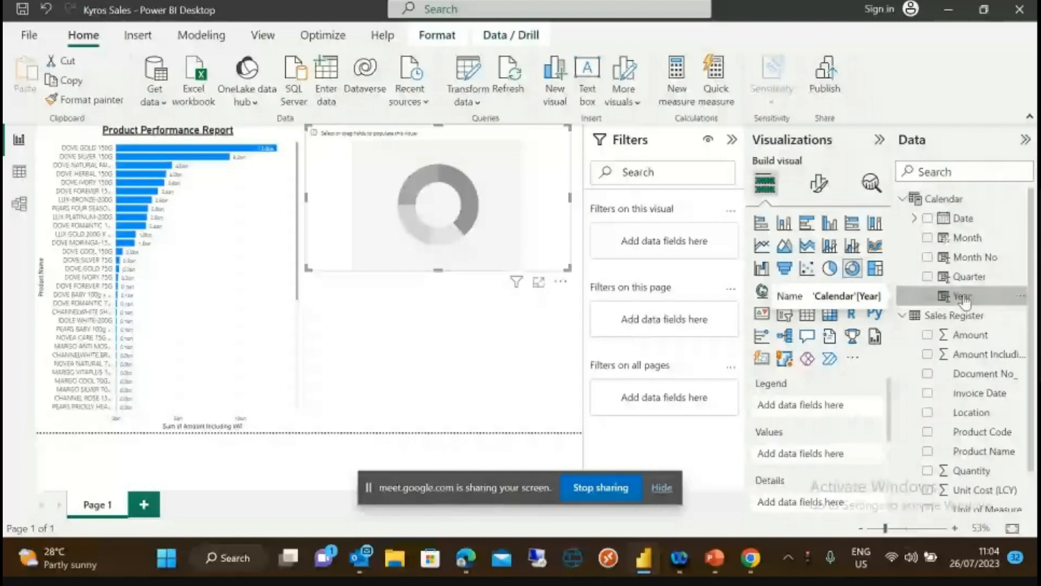
{"action": "mouse_move", "coordinate": [963, 300]}
{"action": "left_mouse_down"}
{"action": "mouse_move", "coordinate": [837, 447]}
{"action": "mouse_move", "coordinate": [813, 355]}
{"action": "mouse_move", "coordinate": [826, 372]}
{"action": "mouse_move", "coordinate": [968, 305]}
{"action": "left_mouse_up"}
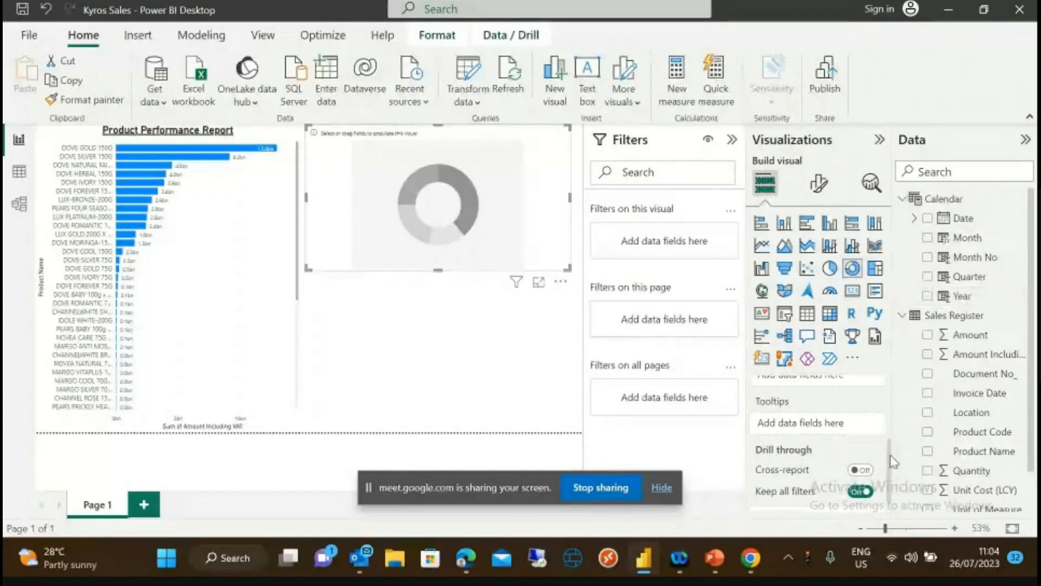
{"action": "scroll", "coordinate": [893, 463], "scroll_direction": "up", "scroll_amount": 2}
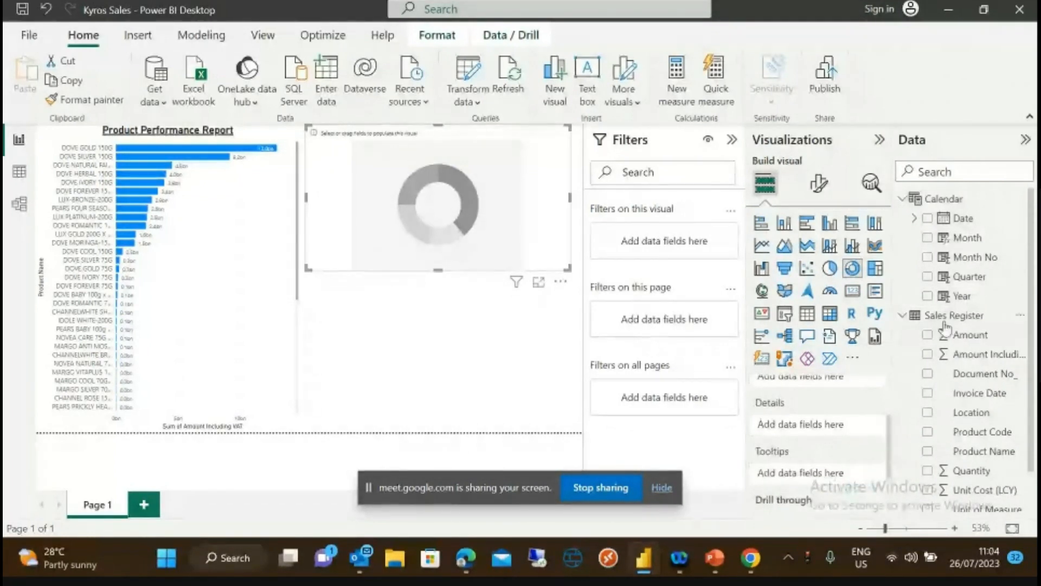
{"action": "left_click_drag", "start_coordinate": [963, 296], "coordinate": [823, 418]}
{"action": "left_click", "coordinate": [1003, 420]}
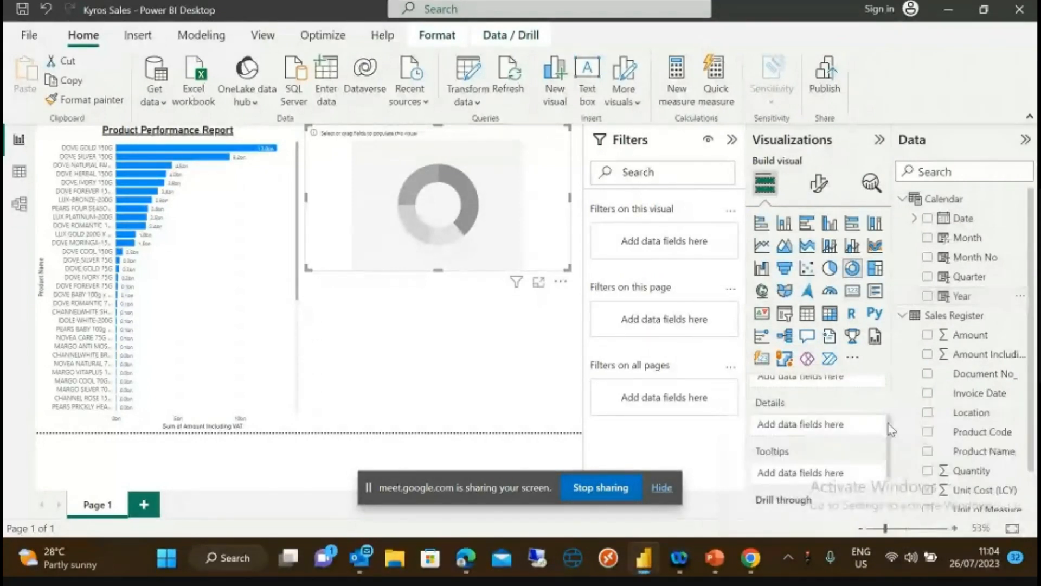
{"action": "left_click_drag", "start_coordinate": [963, 296], "coordinate": [851, 440]}
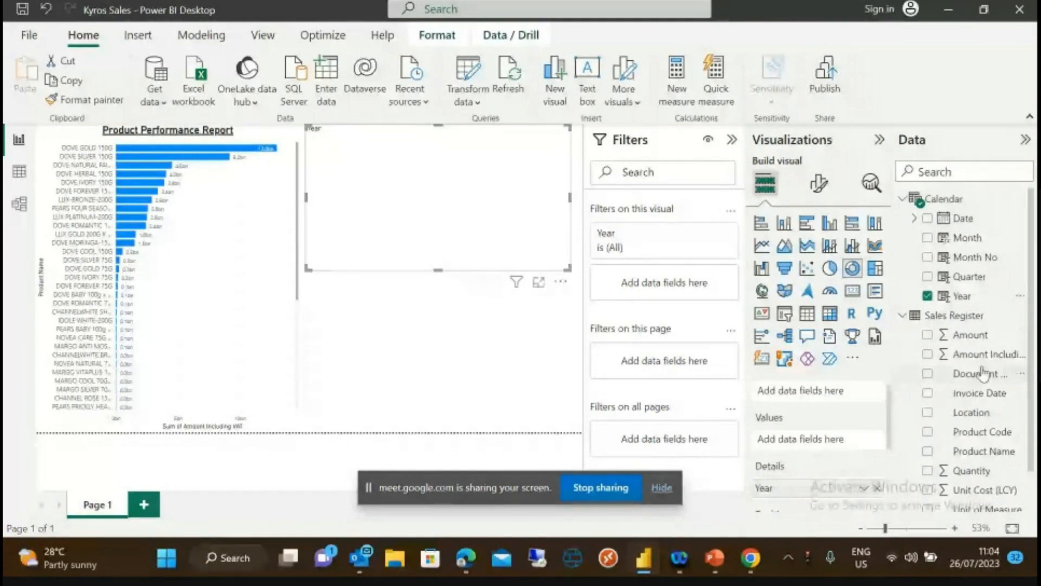
{"action": "mouse_move", "coordinate": [979, 356]}
{"action": "left_mouse_down"}
{"action": "mouse_move", "coordinate": [844, 457]}
{"action": "mouse_move", "coordinate": [841, 447]}
{"action": "left_mouse_up"}
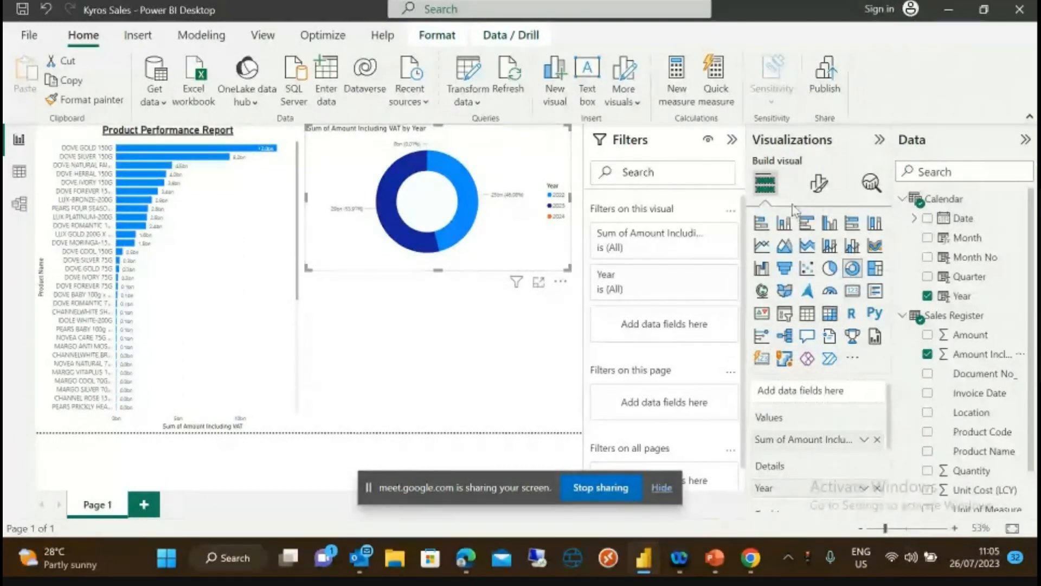
{"action": "left_click", "coordinate": [818, 186]}
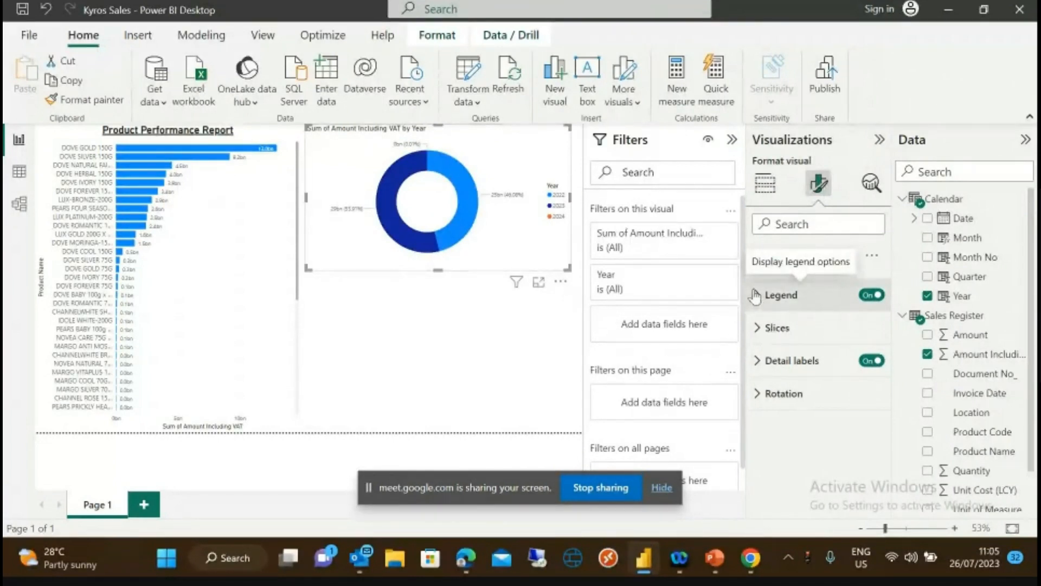
- Raise the donut chart's detail label value font size from 9 to 12
{"action": "left_click", "coordinate": [762, 362]}
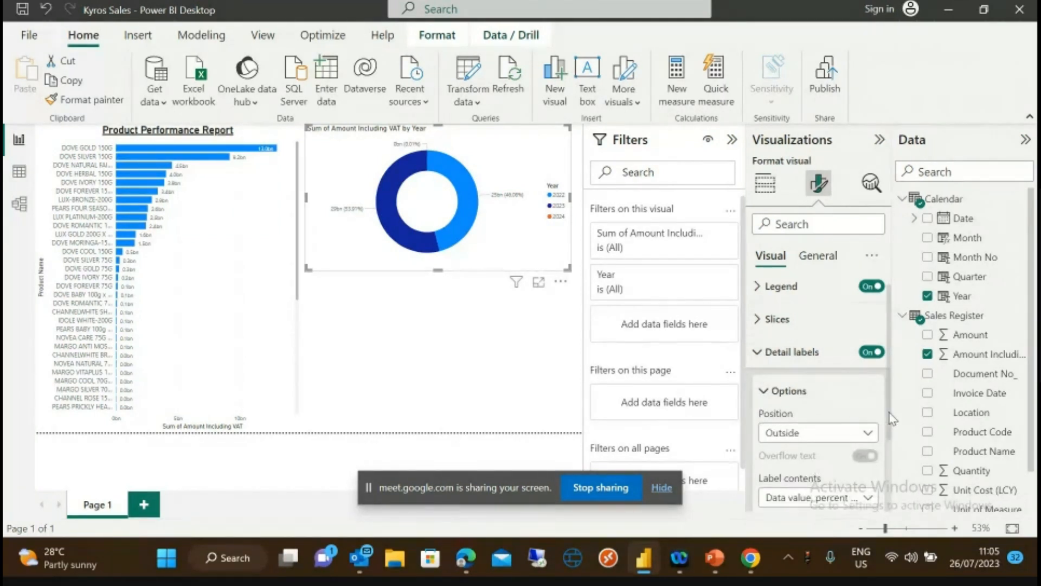
{"action": "scroll", "coordinate": [889, 414], "scroll_direction": "down", "scroll_amount": 1}
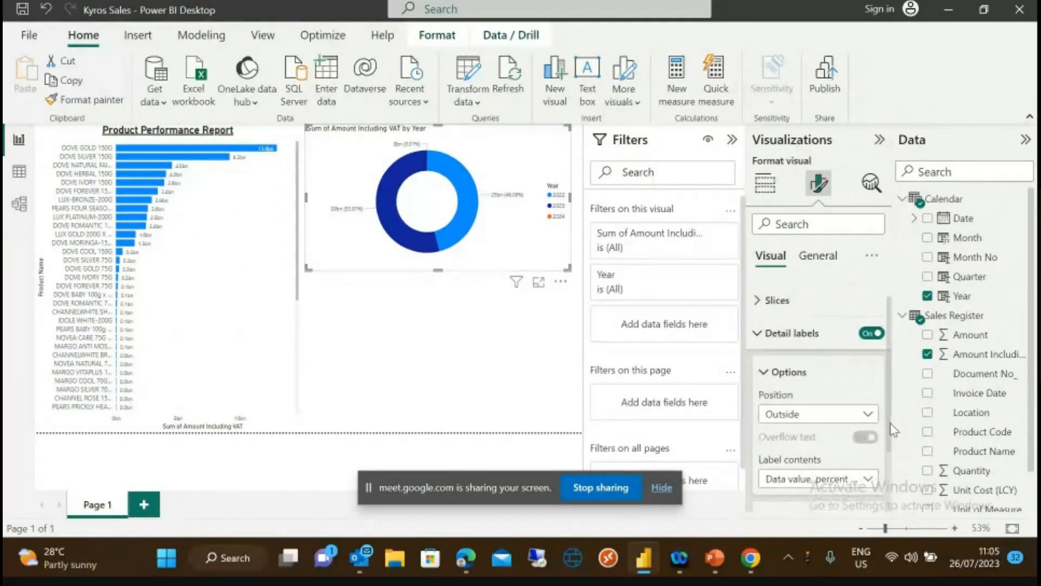
{"action": "scroll", "coordinate": [894, 430], "scroll_direction": "down", "scroll_amount": 1}
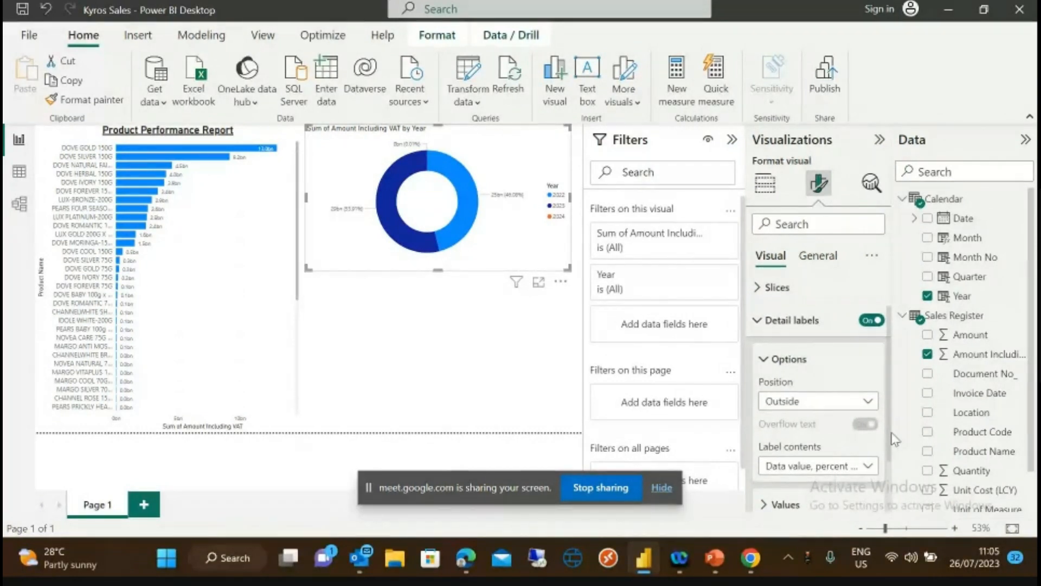
{"action": "scroll", "coordinate": [896, 445], "scroll_direction": "down", "scroll_amount": 1}
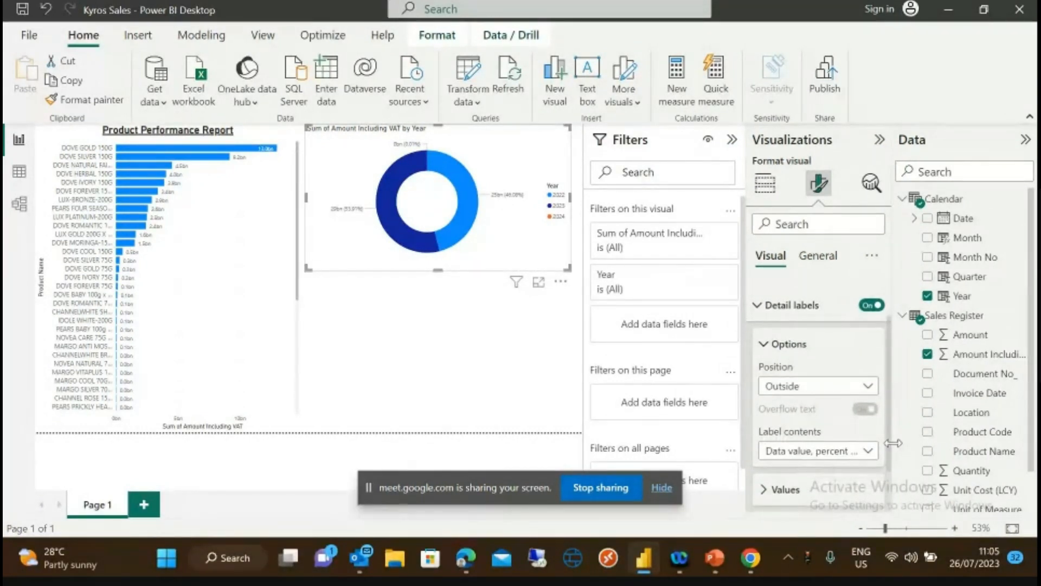
{"action": "scroll", "coordinate": [897, 453], "scroll_direction": "down", "scroll_amount": 1}
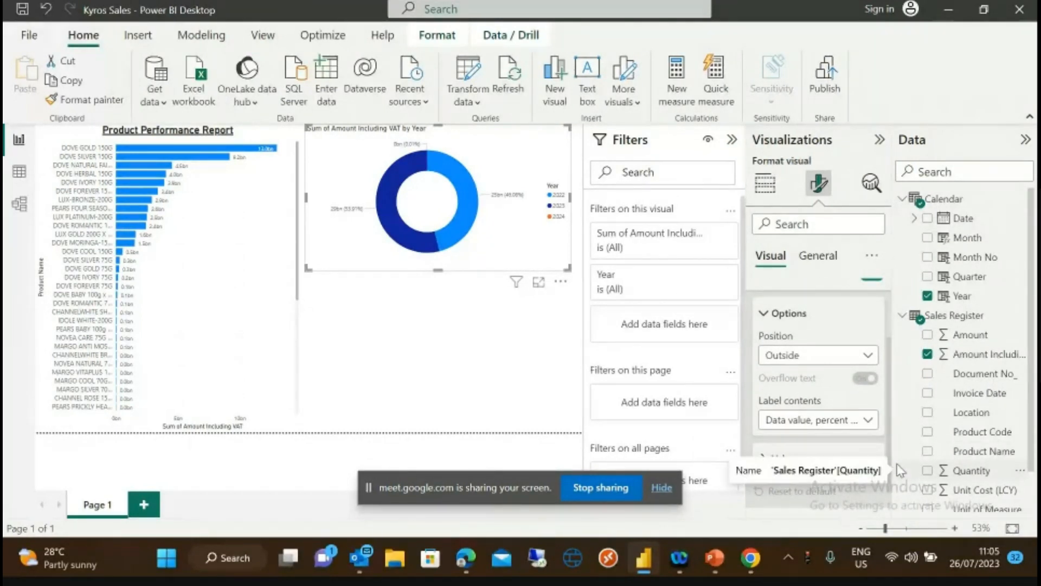
{"action": "scroll", "coordinate": [901, 488], "scroll_direction": "down", "scroll_amount": 1}
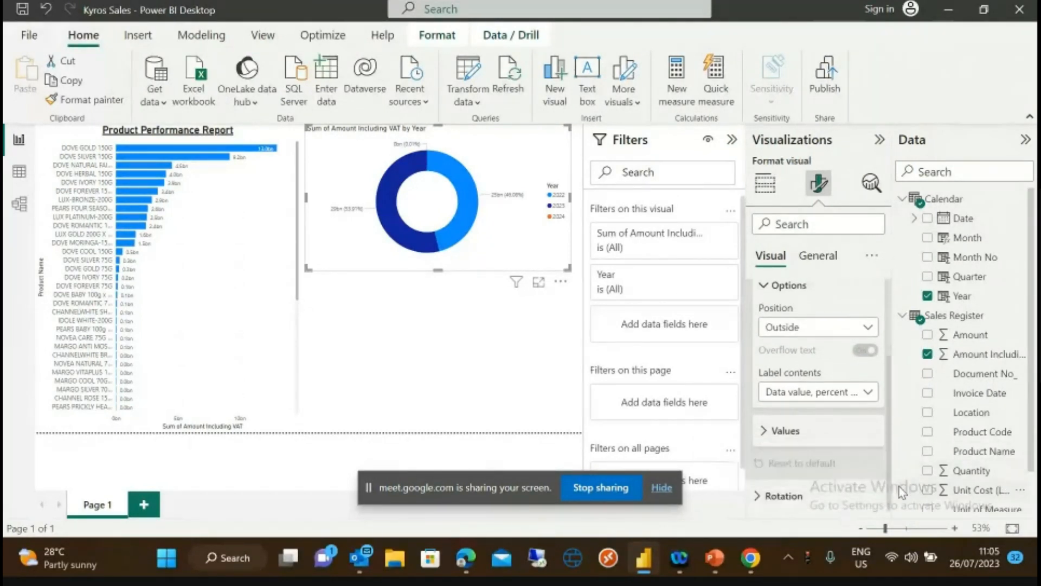
{"action": "left_click", "coordinate": [776, 431]}
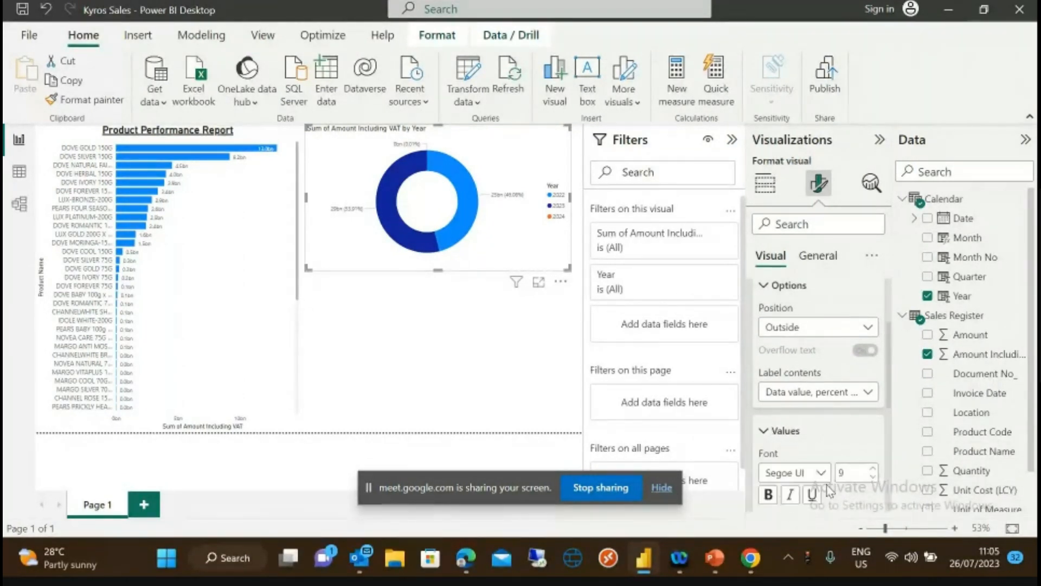
{"action": "left_click", "coordinate": [873, 469]}
{"action": "left_click", "coordinate": [873, 469]}
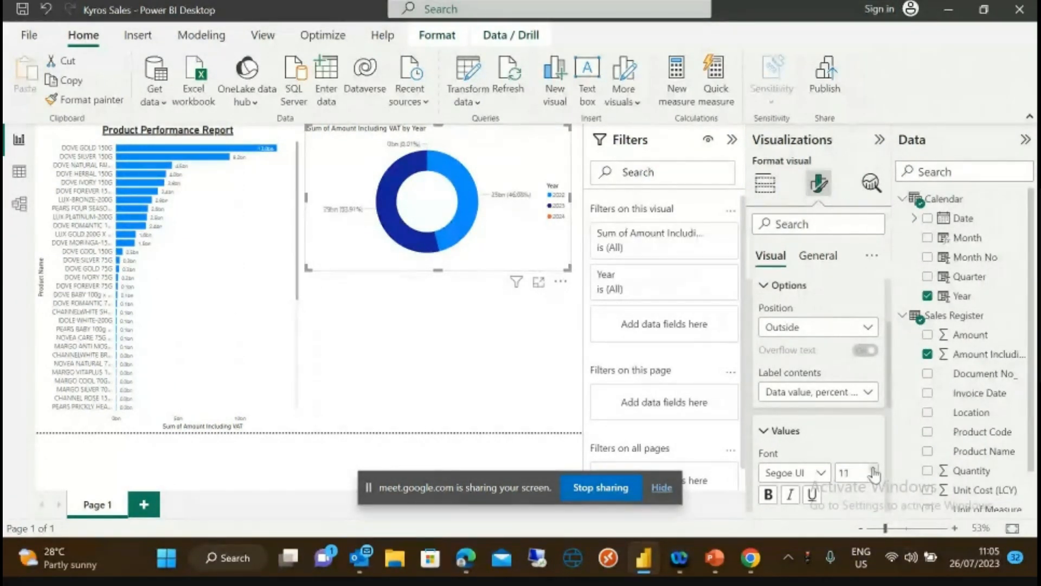
{"action": "left_click", "coordinate": [874, 470]}
- Review the donut chart's size, position and advanced layout properties
{"action": "left_click", "coordinate": [819, 256]}
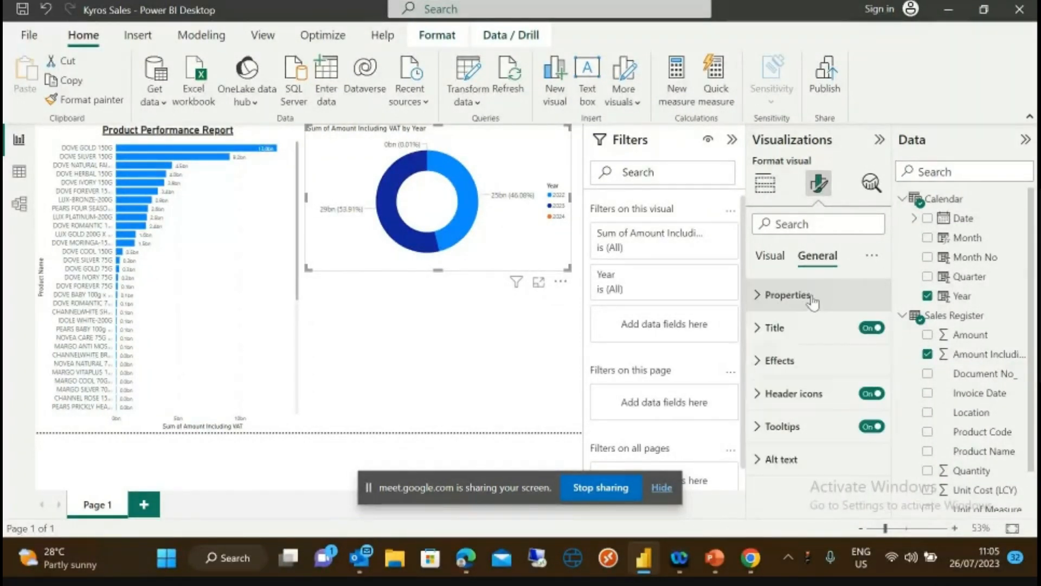
{"action": "left_click", "coordinate": [762, 294]}
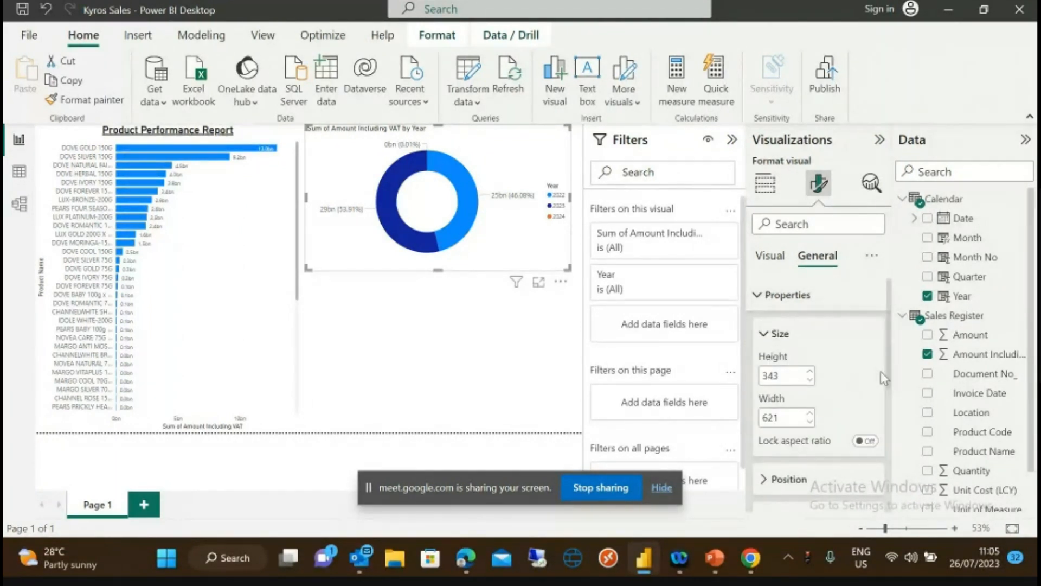
{"action": "scroll", "coordinate": [881, 371], "scroll_direction": "down", "scroll_amount": 2}
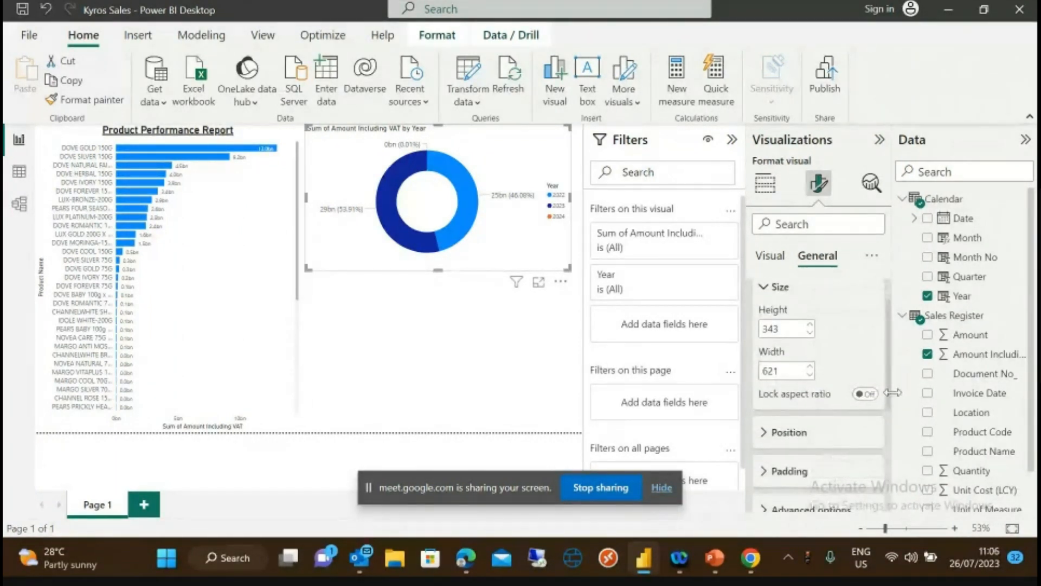
{"action": "scroll", "coordinate": [892, 395], "scroll_direction": "up", "scroll_amount": 1}
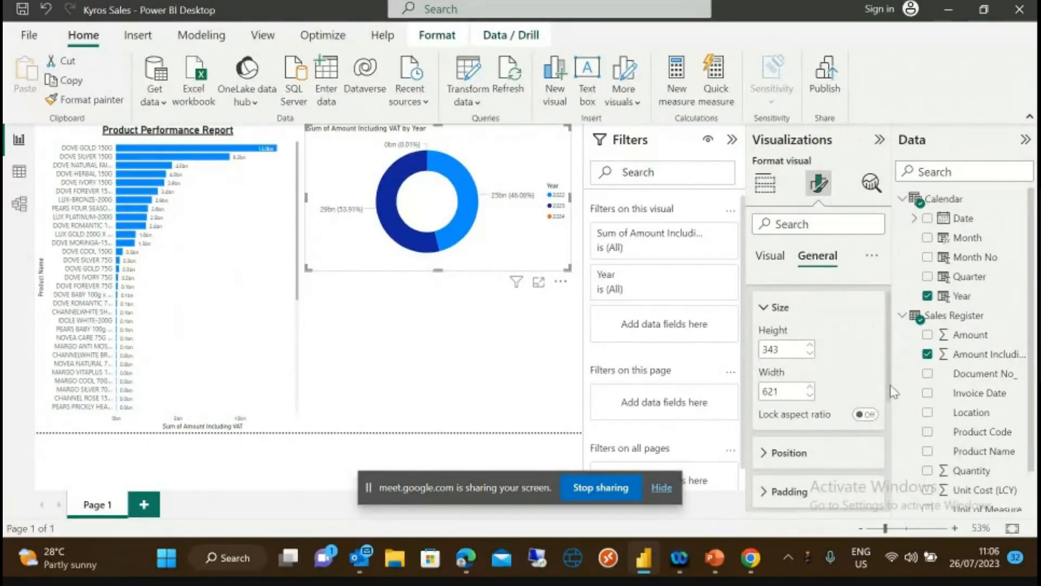
{"action": "left_click", "coordinate": [773, 305]}
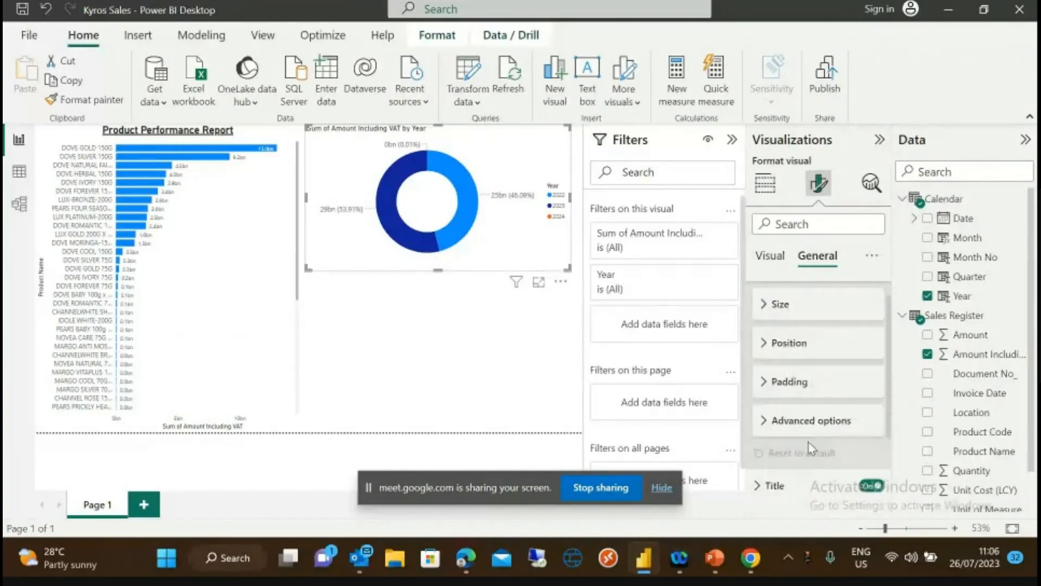
{"action": "left_click", "coordinate": [773, 344]}
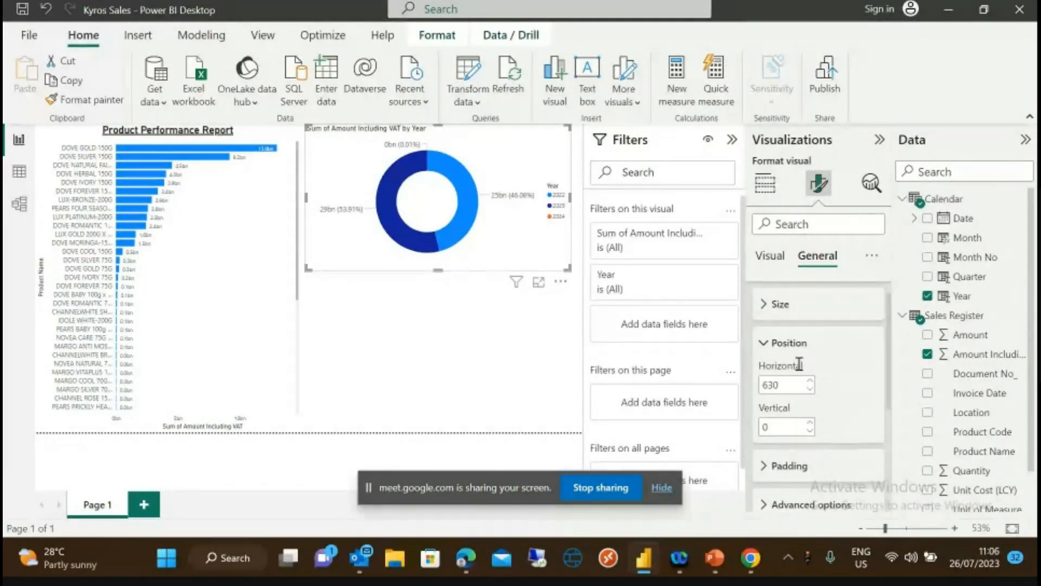
{"action": "left_click", "coordinate": [763, 344]}
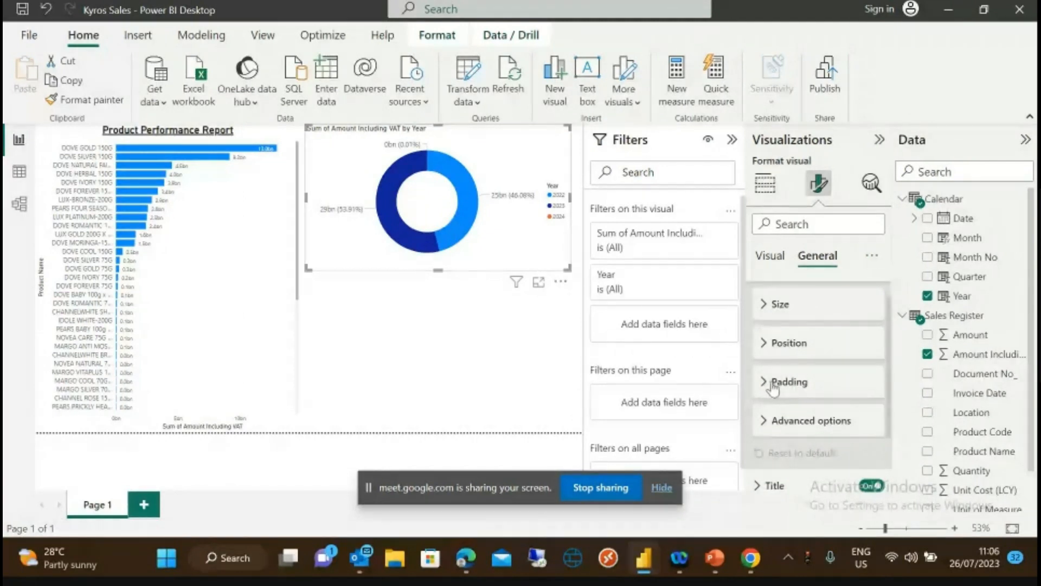
{"action": "left_click", "coordinate": [766, 425]}
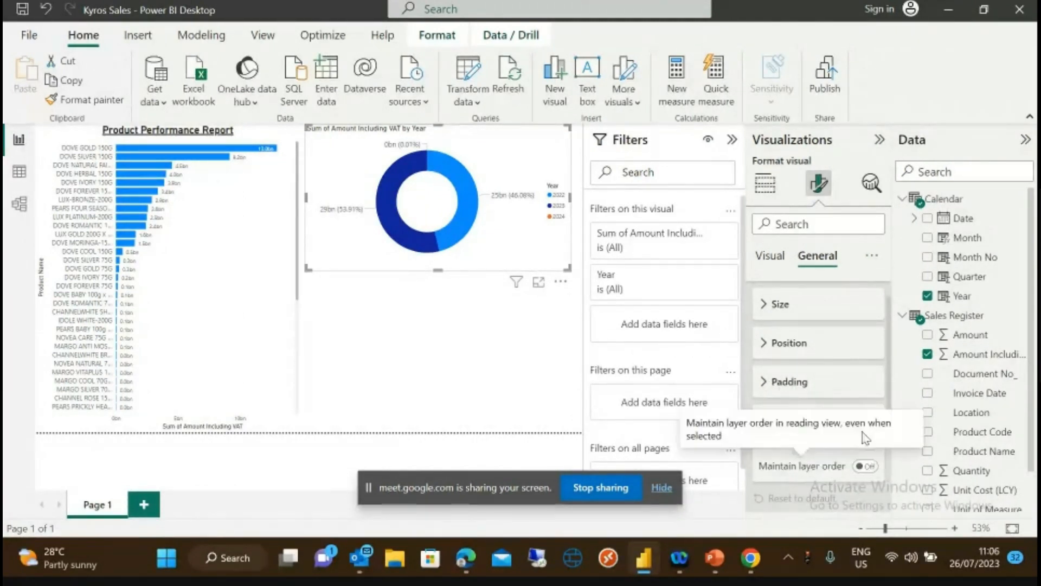
{"action": "left_click", "coordinate": [766, 428]}
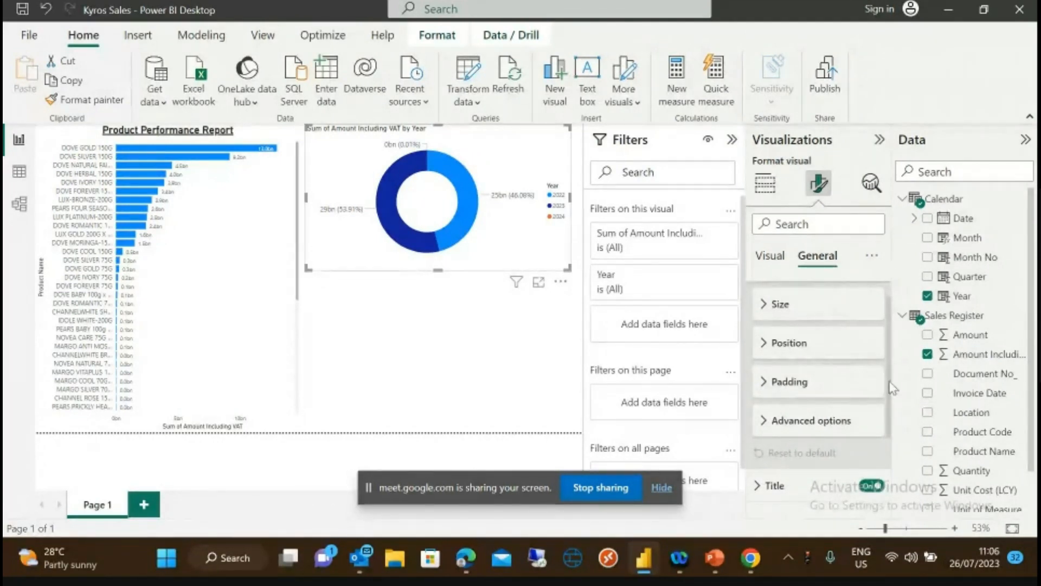
- Expand the donut chart's title settings showing 'Sum of Amount Including VAT by Year'
{"action": "scroll", "coordinate": [890, 385], "scroll_direction": "down", "scroll_amount": 3}
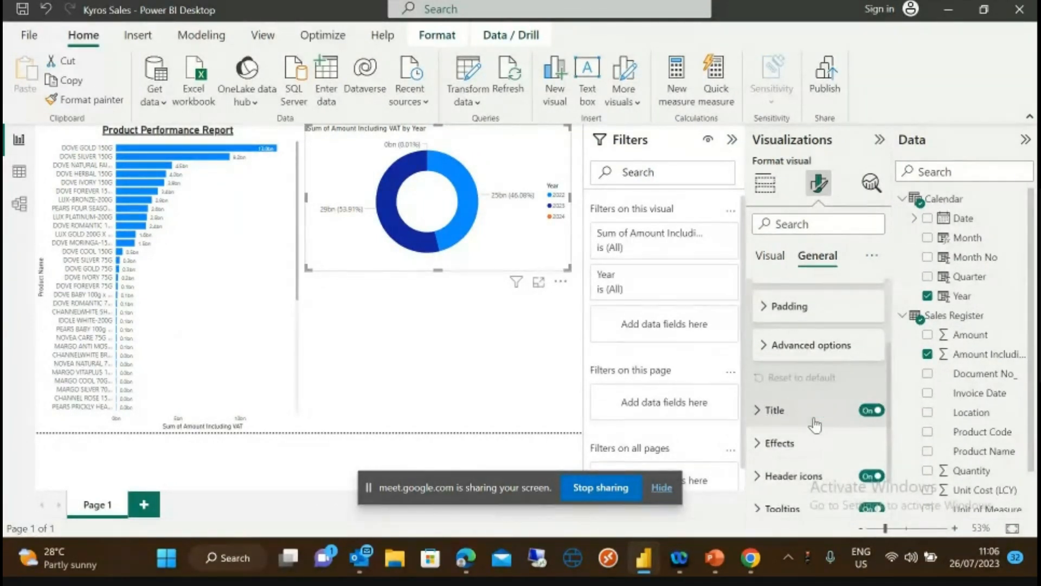
{"action": "left_click", "coordinate": [757, 416]}
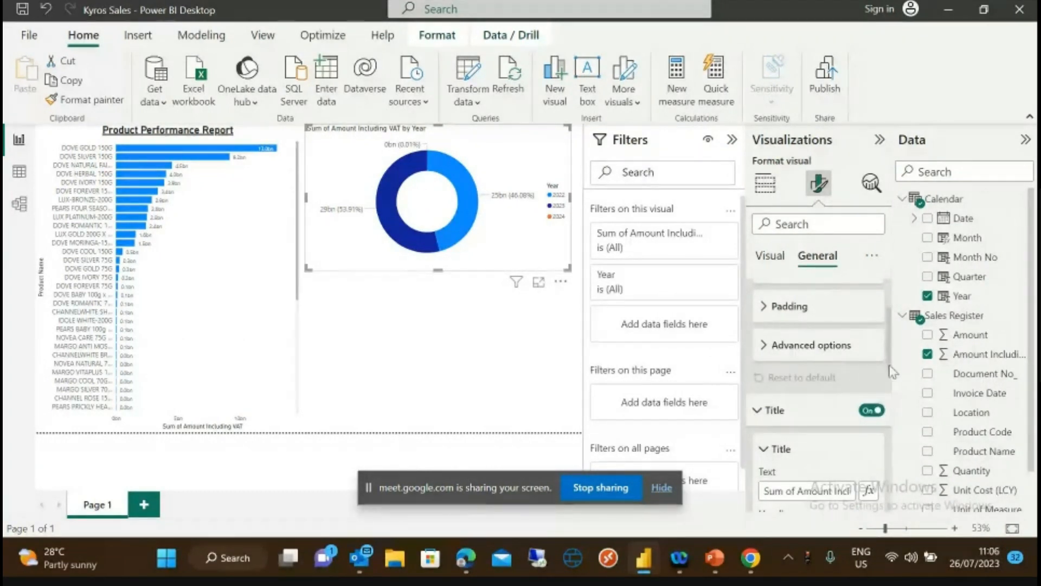
{"action": "scroll", "coordinate": [892, 359], "scroll_direction": "down", "scroll_amount": 2}
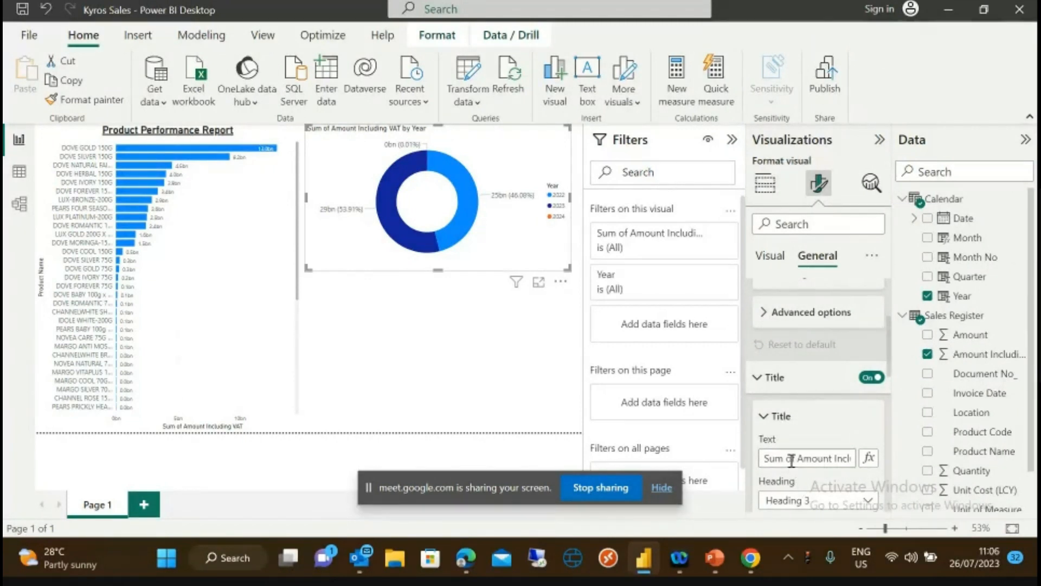
- Retitle the donut chart 'Yearly Product Sales Analysis'
{"action": "left_click_drag", "start_coordinate": [765, 458], "coordinate": [870, 458]}
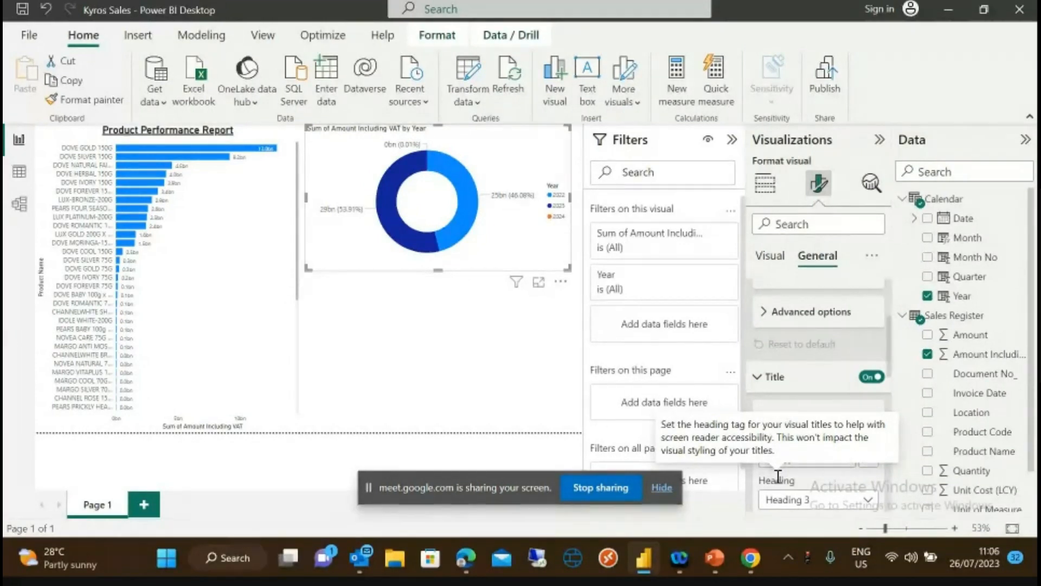
{"action": "type", "text": "Yearly"}
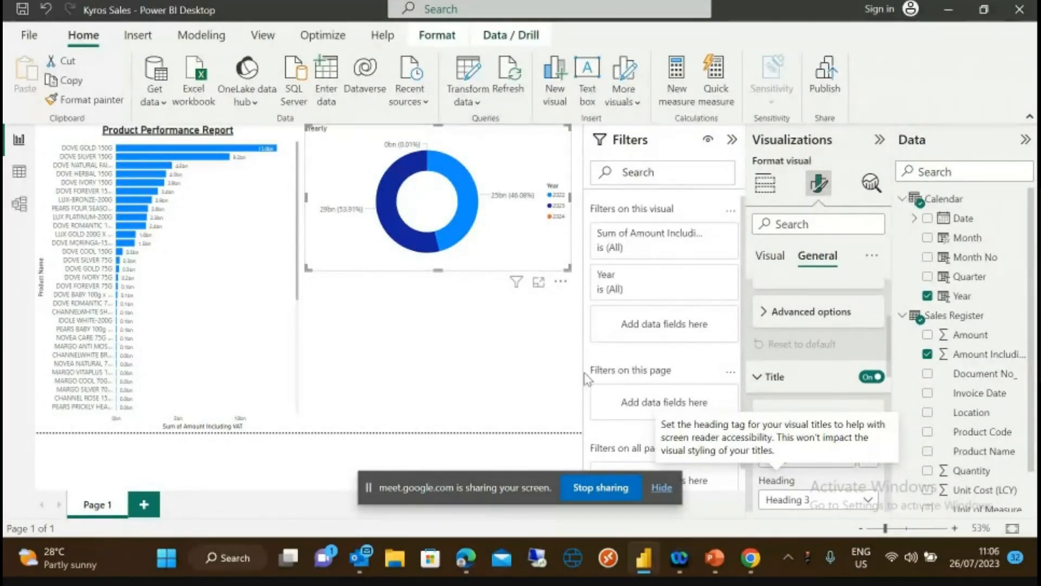
{"action": "type", "text": "r"}
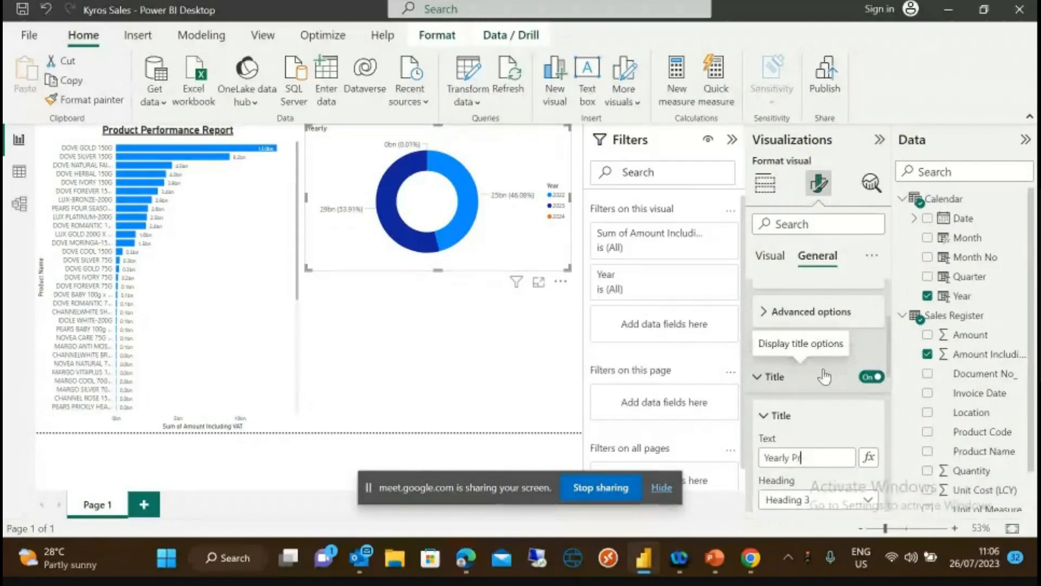
{"action": "type", "text": "oduct Sales Ana"}
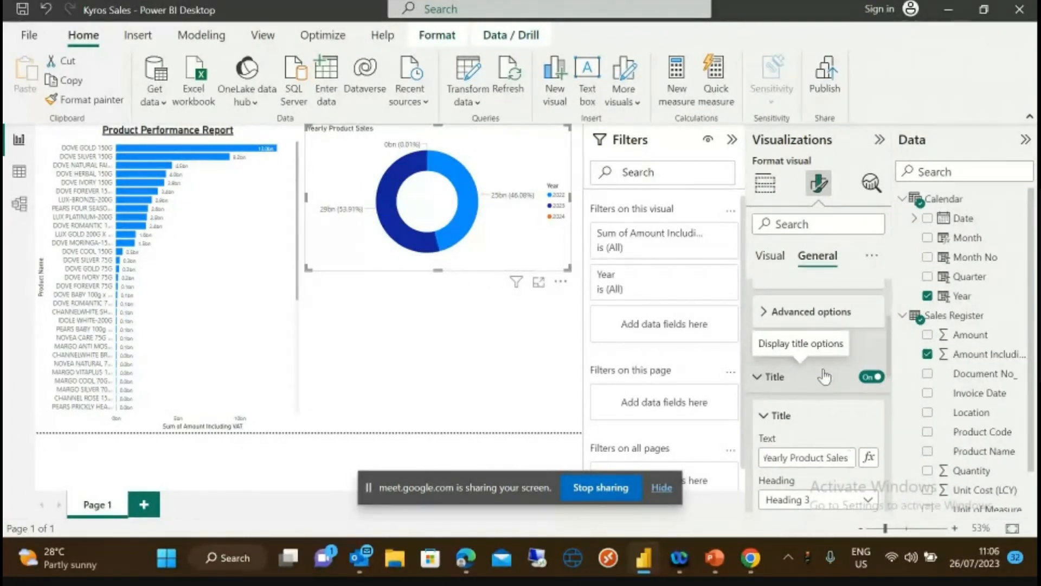
{"action": "type", "text": "lysis"}
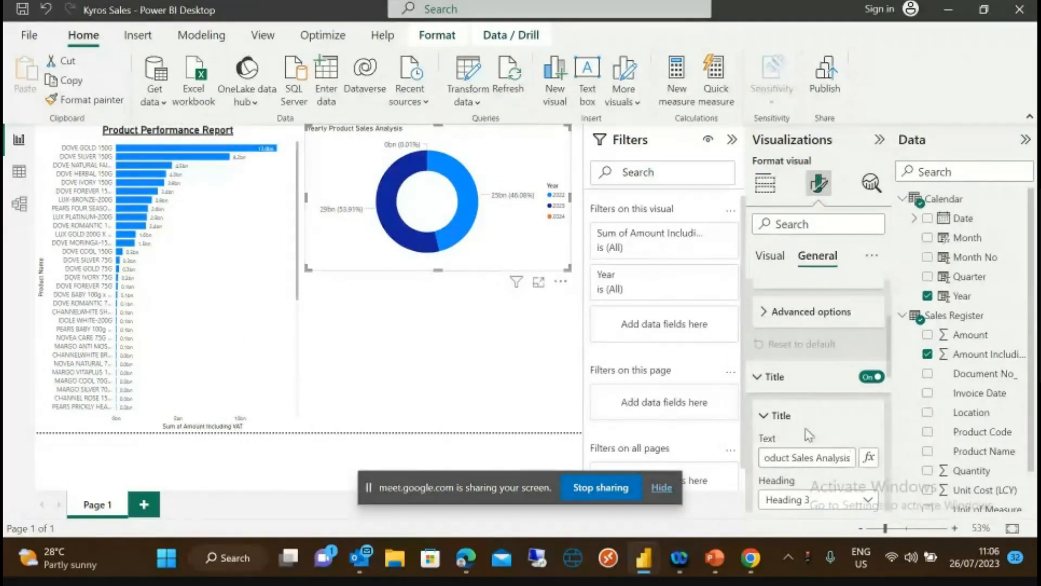
{"action": "left_click", "coordinate": [769, 416]}
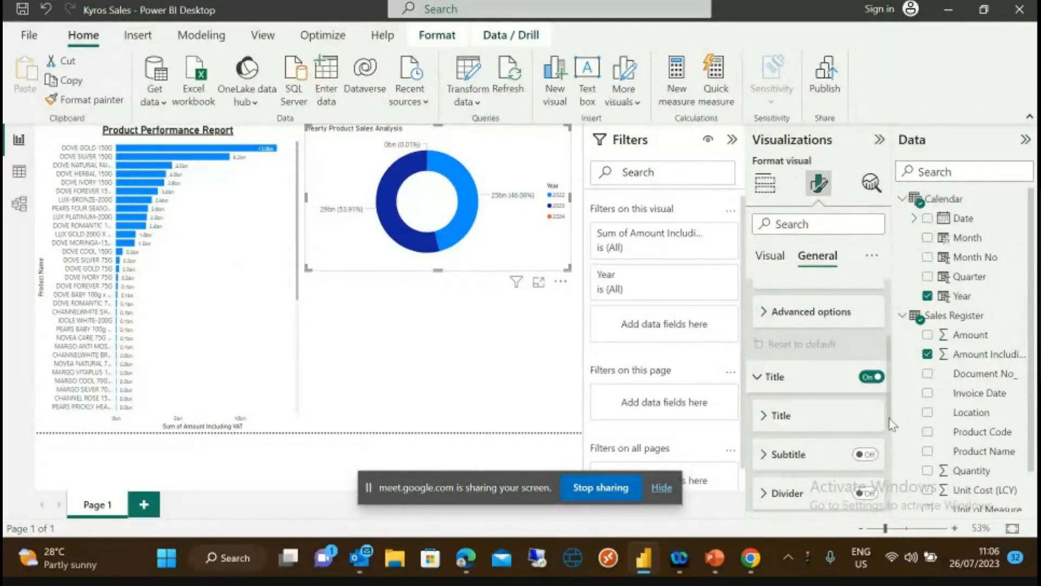
{"action": "left_click_drag", "start_coordinate": [887, 426], "coordinate": [890, 466]}
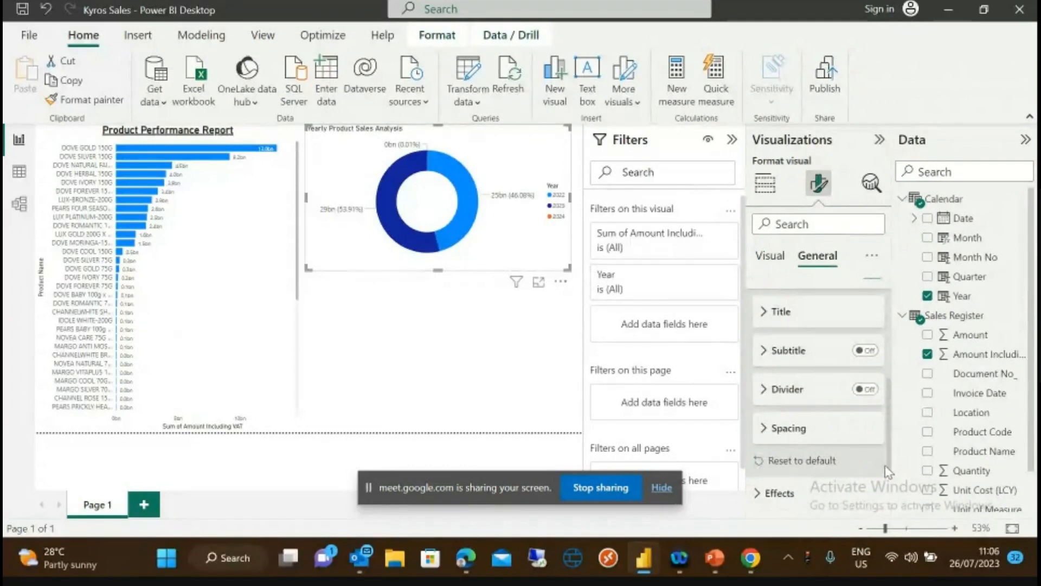
- Switch to Visual formatting and select the Product Performance Report bar chart
{"action": "left_click", "coordinate": [768, 260]}
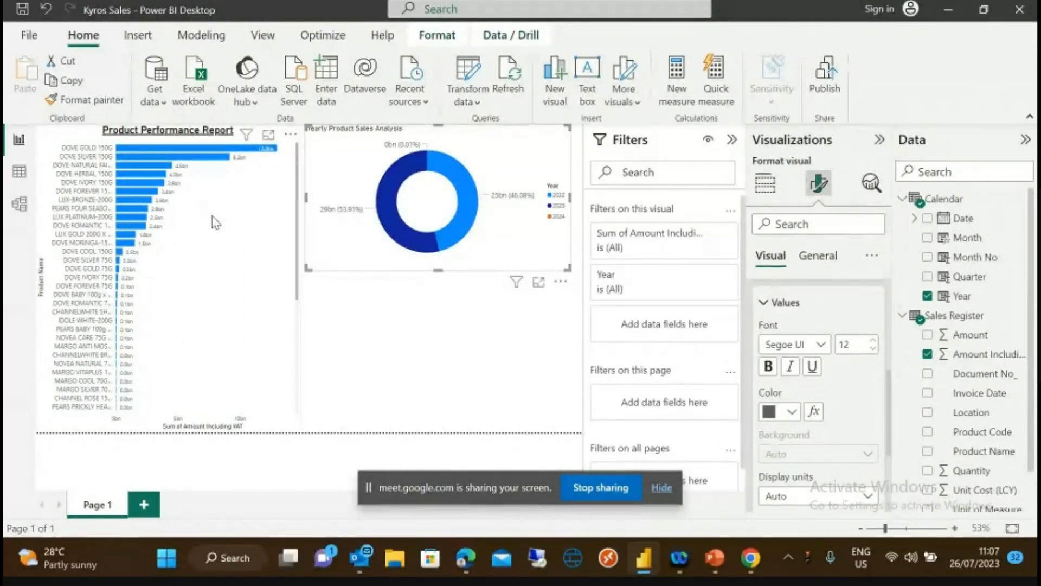
{"action": "left_click", "coordinate": [180, 261]}
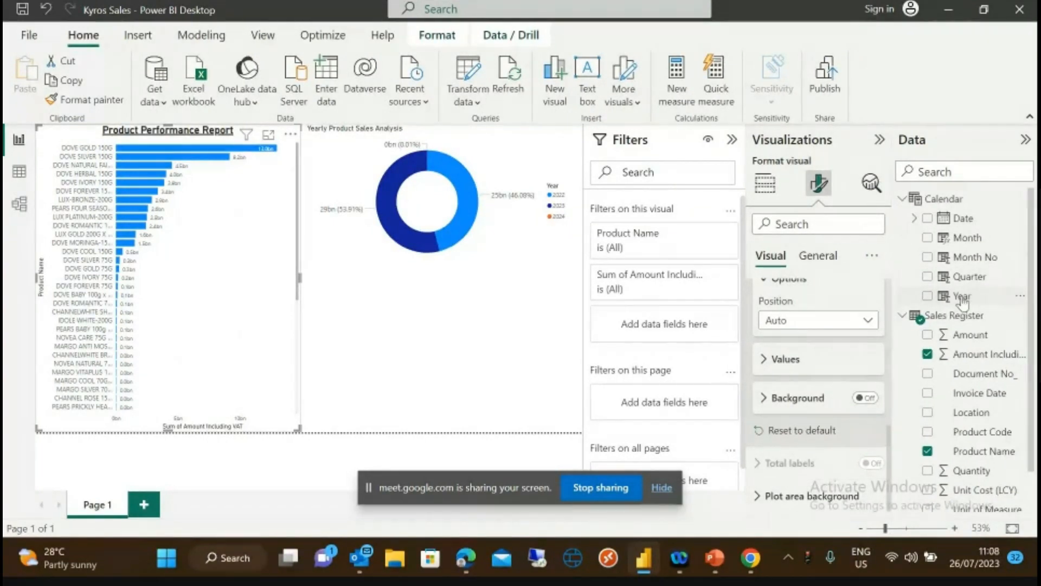
- Filter the Product Performance Report bar chart to 2023 with a basic Year filter
{"action": "mouse_move", "coordinate": [963, 302]}
{"action": "left_mouse_down"}
{"action": "mouse_move", "coordinate": [765, 326]}
{"action": "mouse_move", "coordinate": [702, 320]}
{"action": "mouse_move", "coordinate": [677, 349]}
{"action": "mouse_move", "coordinate": [672, 326]}
{"action": "mouse_move", "coordinate": [670, 375]}
{"action": "mouse_move", "coordinate": [671, 330]}
{"action": "mouse_move", "coordinate": [648, 410]}
{"action": "mouse_move", "coordinate": [663, 413]}
{"action": "mouse_move", "coordinate": [705, 340]}
{"action": "mouse_move", "coordinate": [954, 295]}
{"action": "mouse_move", "coordinate": [983, 303]}
{"action": "left_mouse_up"}
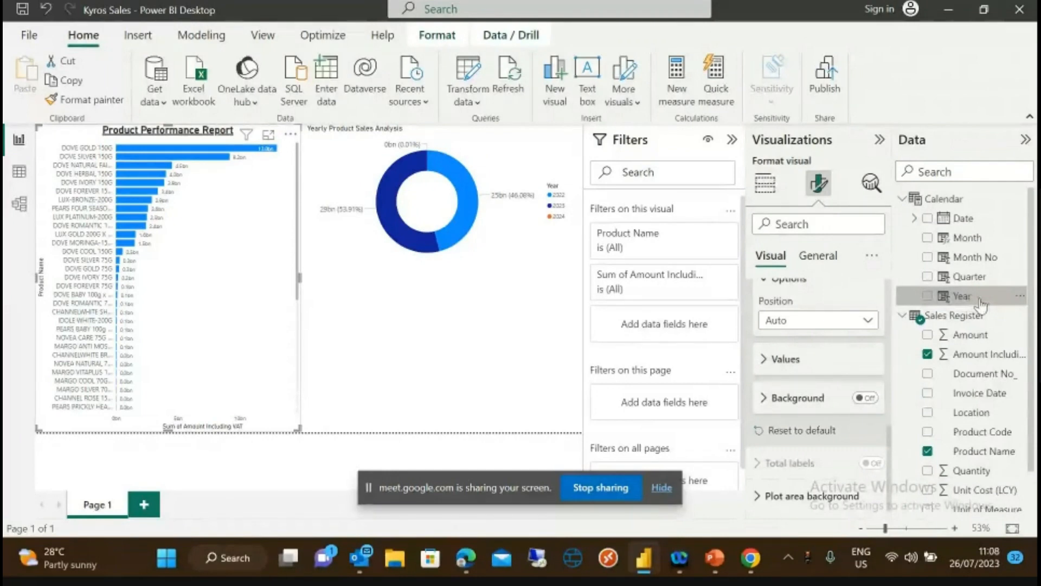
{"action": "left_click_drag", "start_coordinate": [983, 302], "coordinate": [688, 326]}
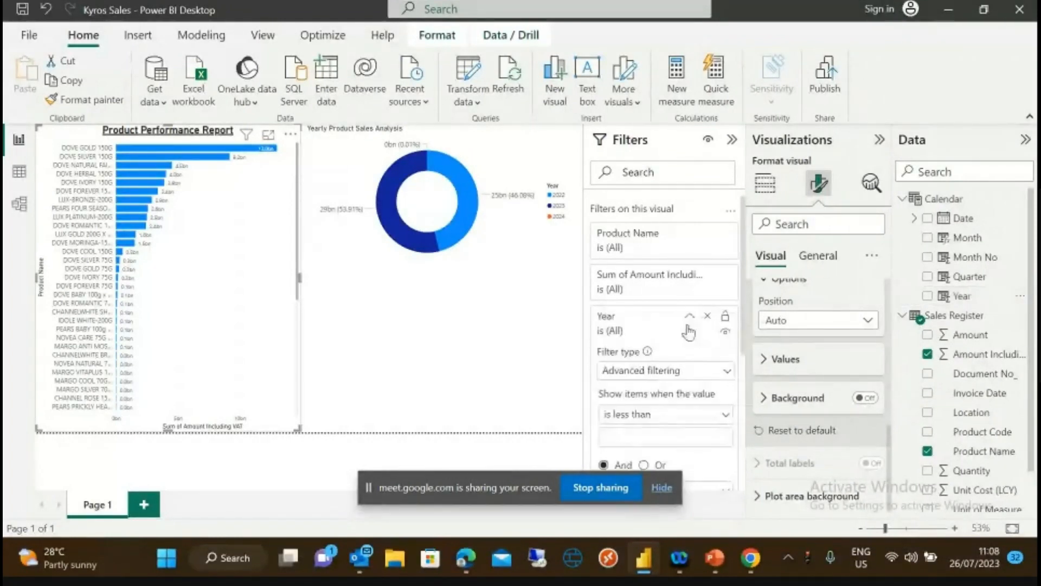
{"action": "left_click", "coordinate": [726, 373]}
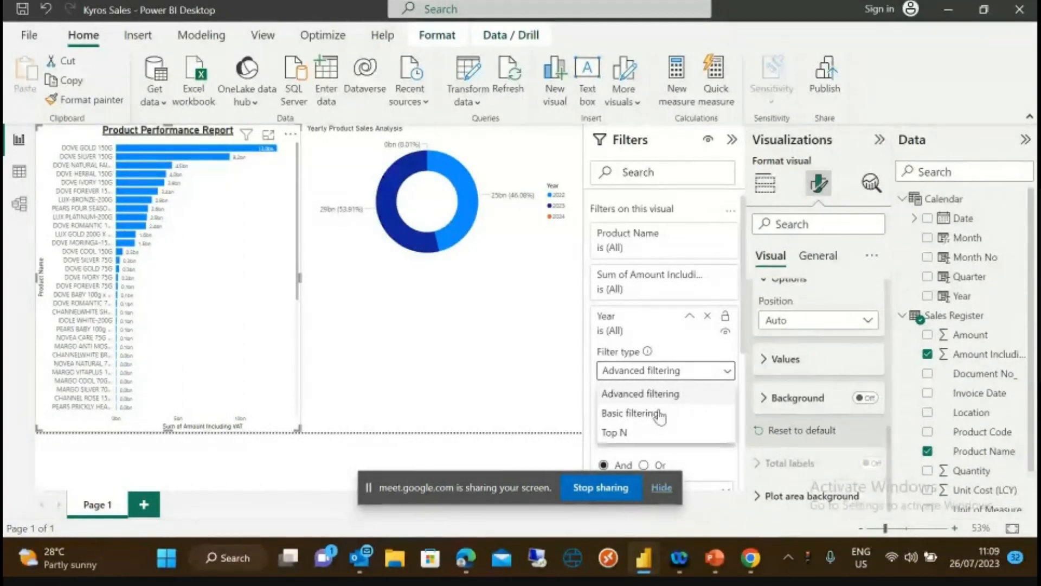
{"action": "left_click", "coordinate": [627, 413]}
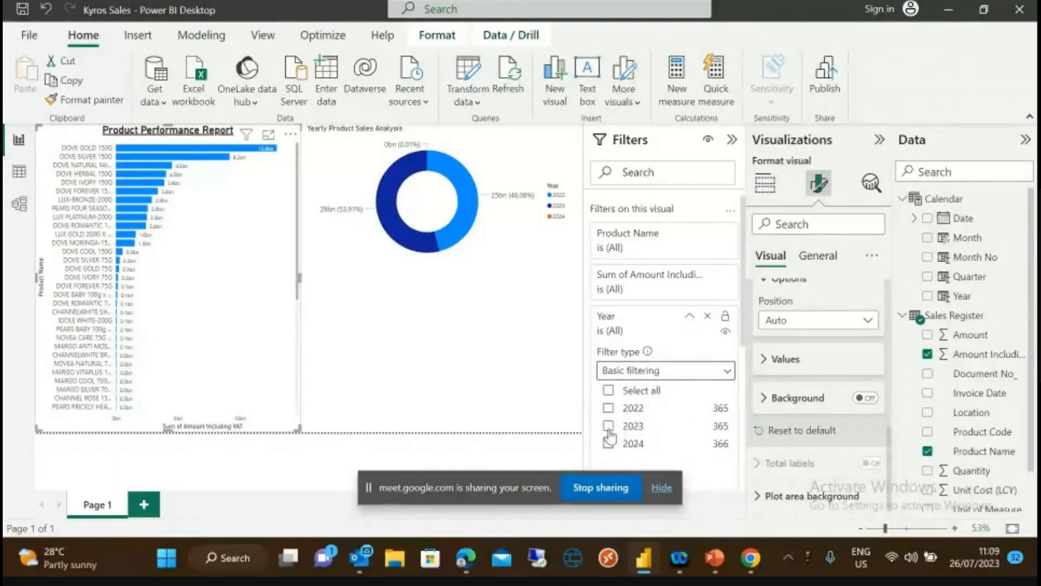
{"action": "left_click", "coordinate": [608, 426]}
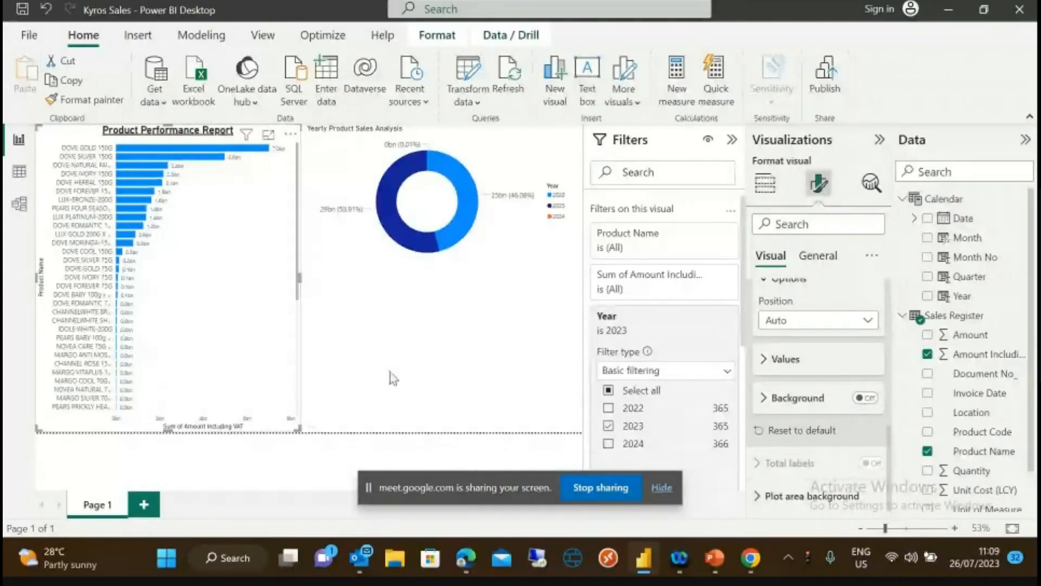
{"action": "left_click", "coordinate": [404, 373]}
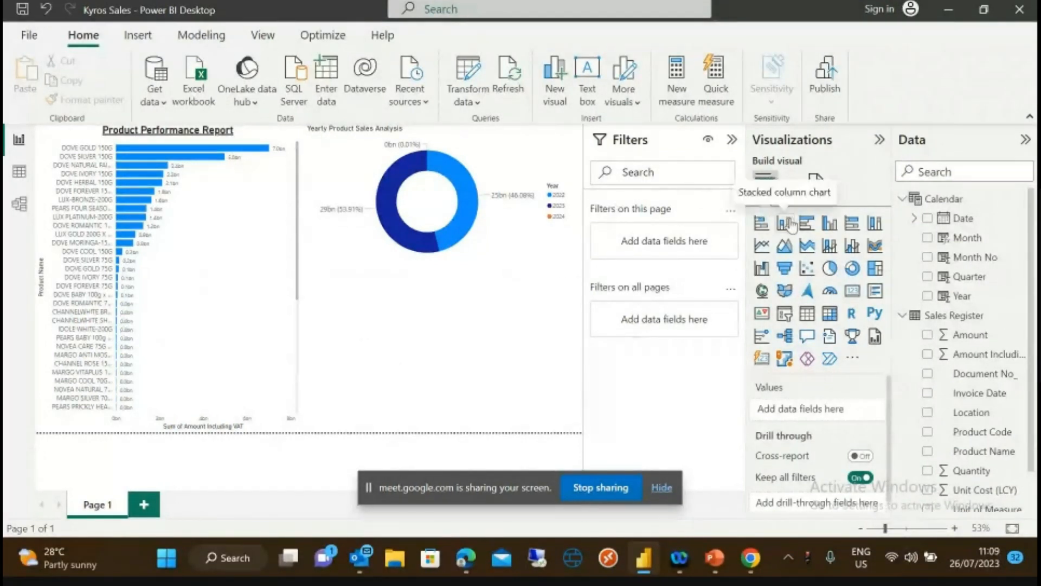
{"action": "left_click", "coordinate": [830, 223]}
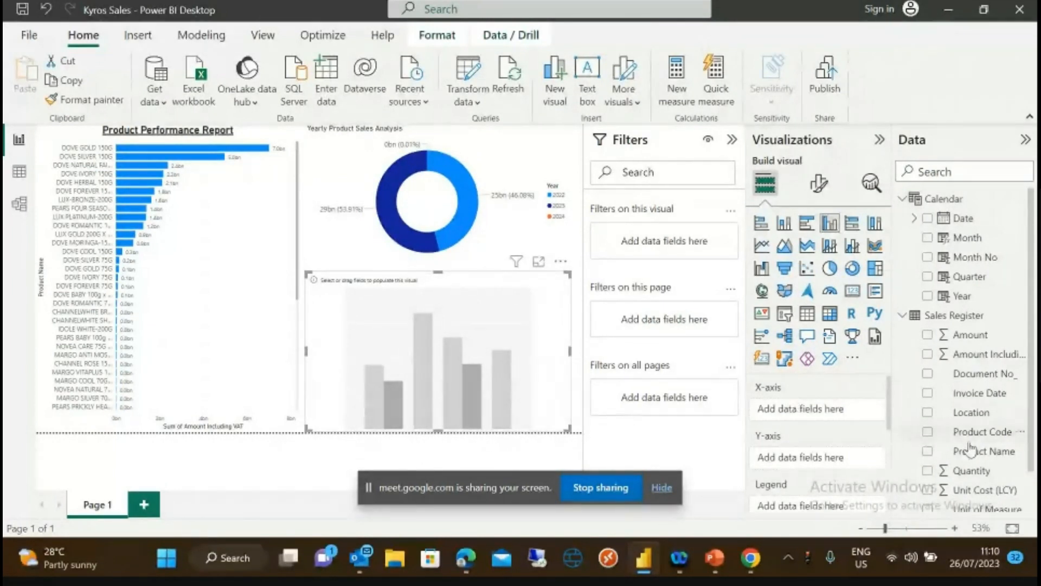
- Build a new column chart from Product Name and Quantity, then drop Product Name for one bar
{"action": "left_click_drag", "start_coordinate": [985, 455], "coordinate": [835, 411]}
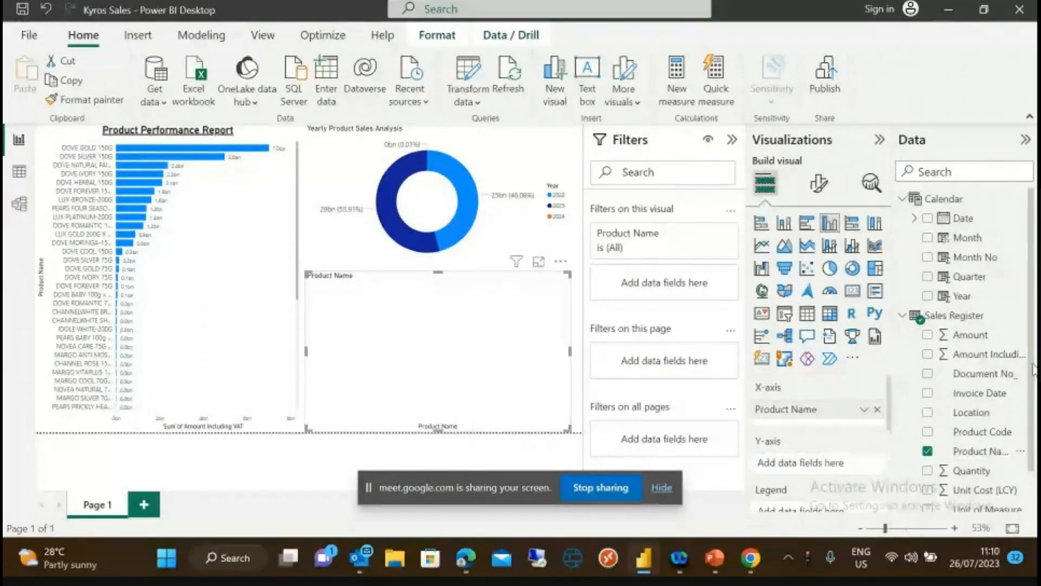
{"action": "left_click_drag", "start_coordinate": [1033, 371], "coordinate": [1035, 413]}
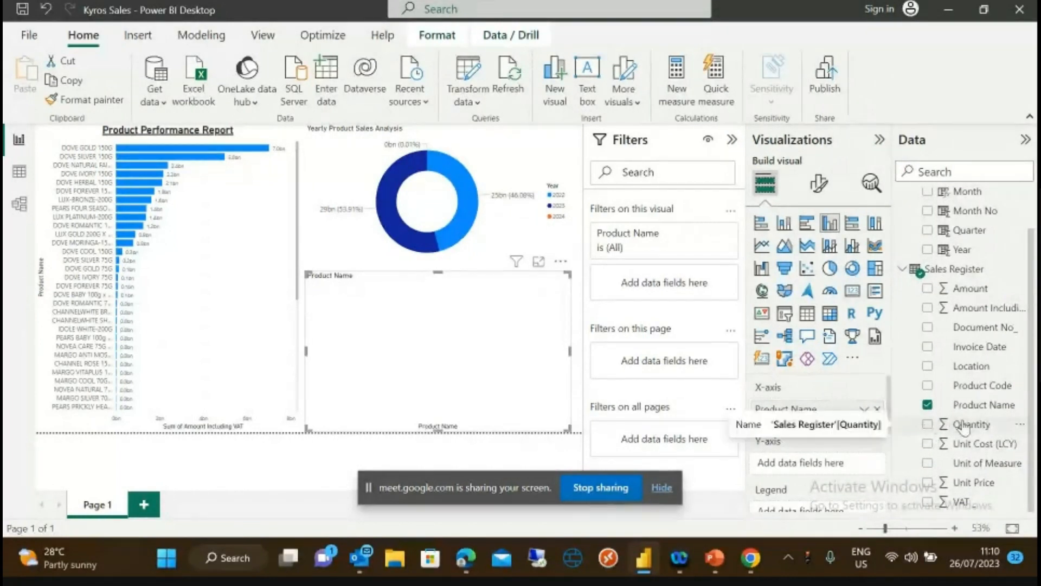
{"action": "left_click_drag", "start_coordinate": [963, 428], "coordinate": [883, 483]}
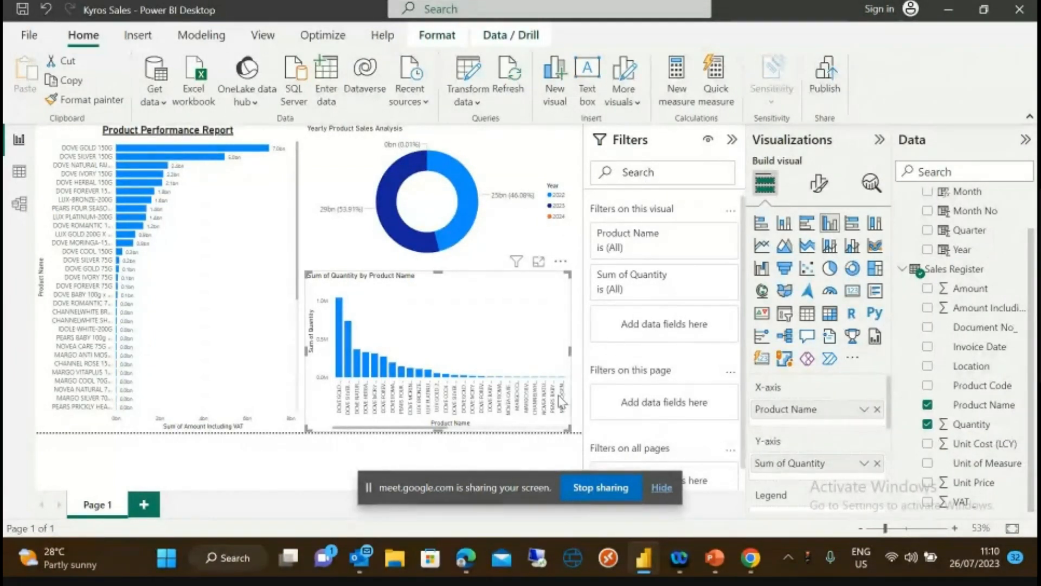
{"action": "left_click", "coordinate": [877, 410]}
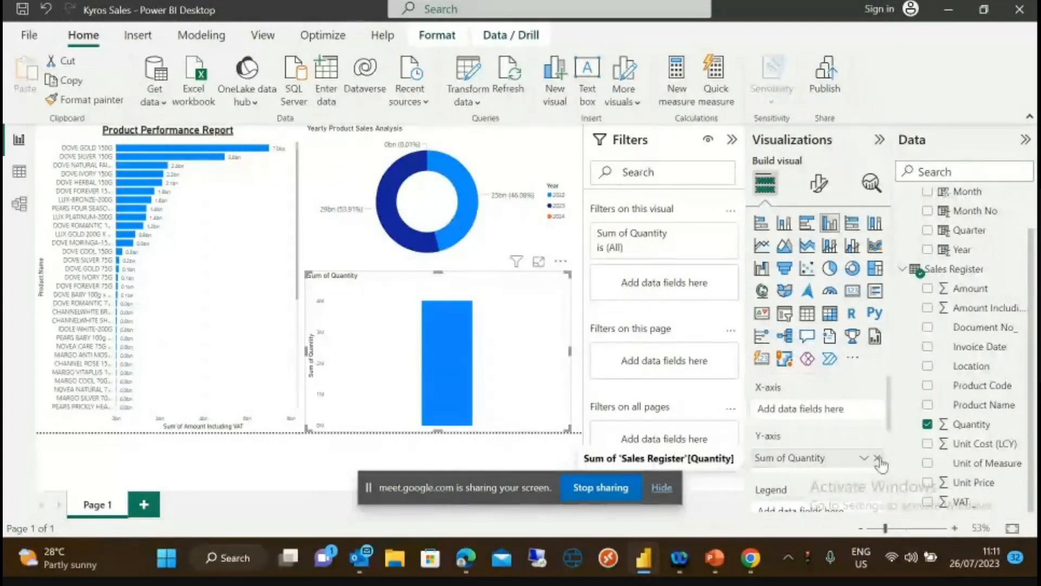
- Rebuild the new chart as Sum of Quantity with Month along the x-axis
{"action": "left_click", "coordinate": [877, 458]}
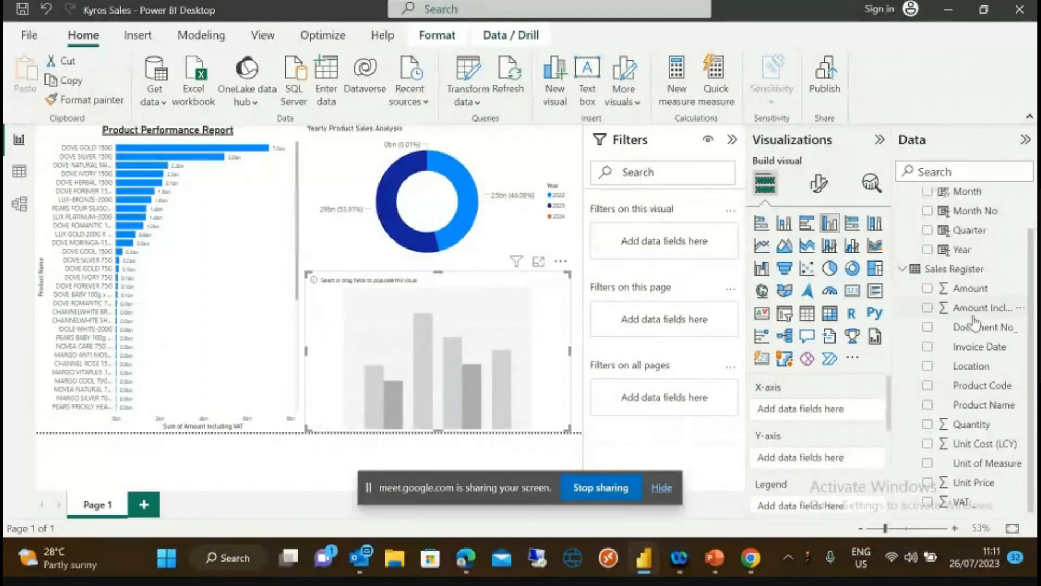
{"action": "left_click_drag", "start_coordinate": [966, 193], "coordinate": [825, 459]}
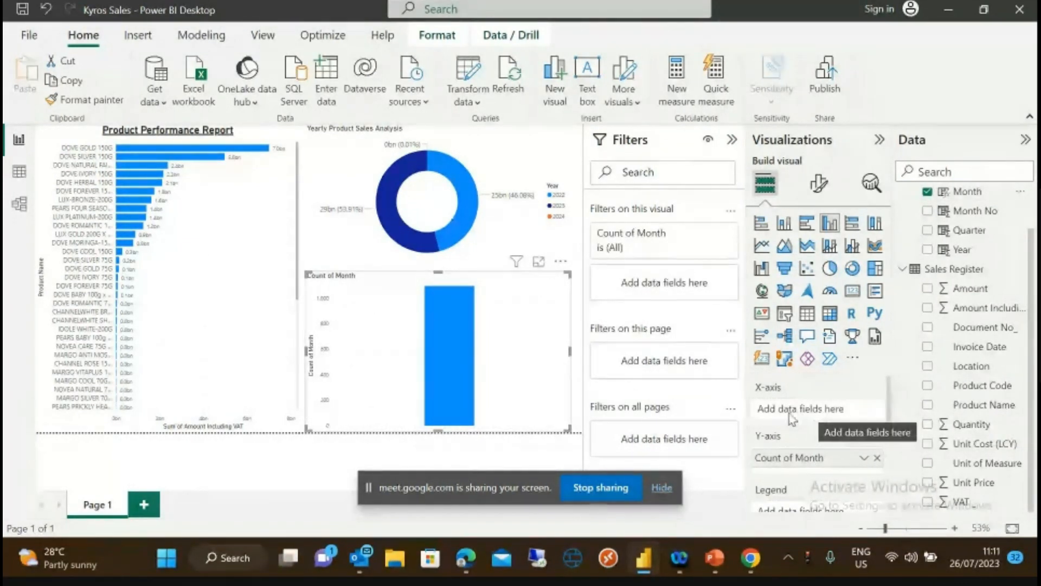
{"action": "left_click_drag", "start_coordinate": [811, 464], "coordinate": [802, 409]}
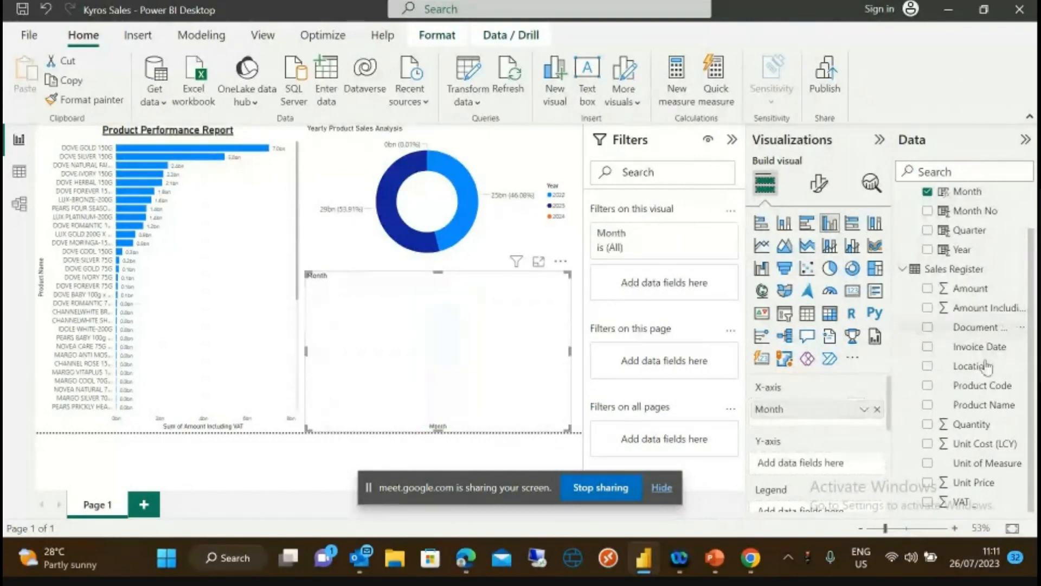
{"action": "left_click_drag", "start_coordinate": [968, 425], "coordinate": [827, 465]}
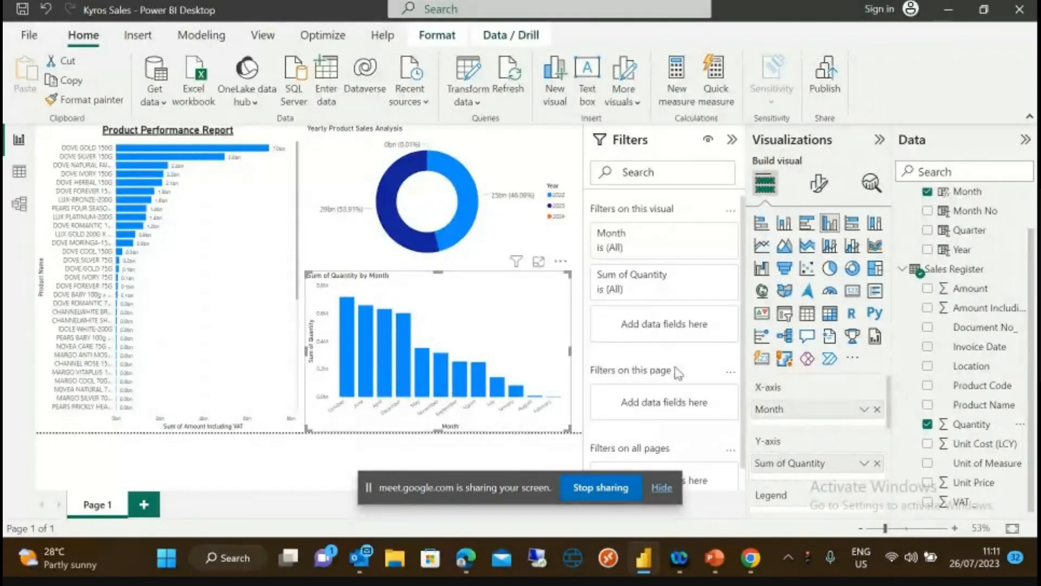
{"action": "left_click", "coordinate": [817, 183]}
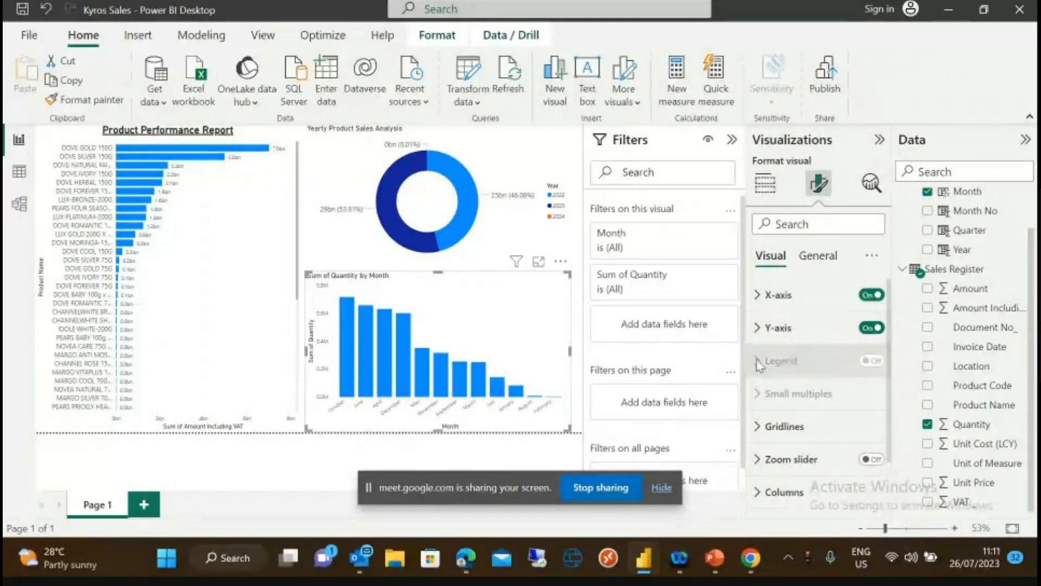
- Enlarge the font of the month labels on the chart's x-axis
{"action": "left_click", "coordinate": [808, 256]}
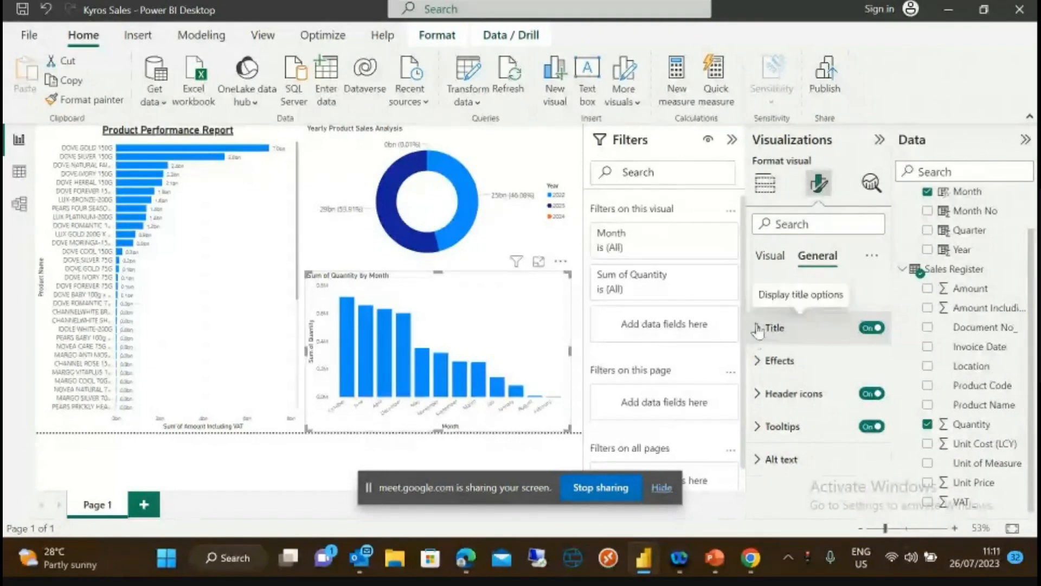
{"action": "scroll", "coordinate": [758, 338], "scroll_direction": "up", "scroll_amount": 2}
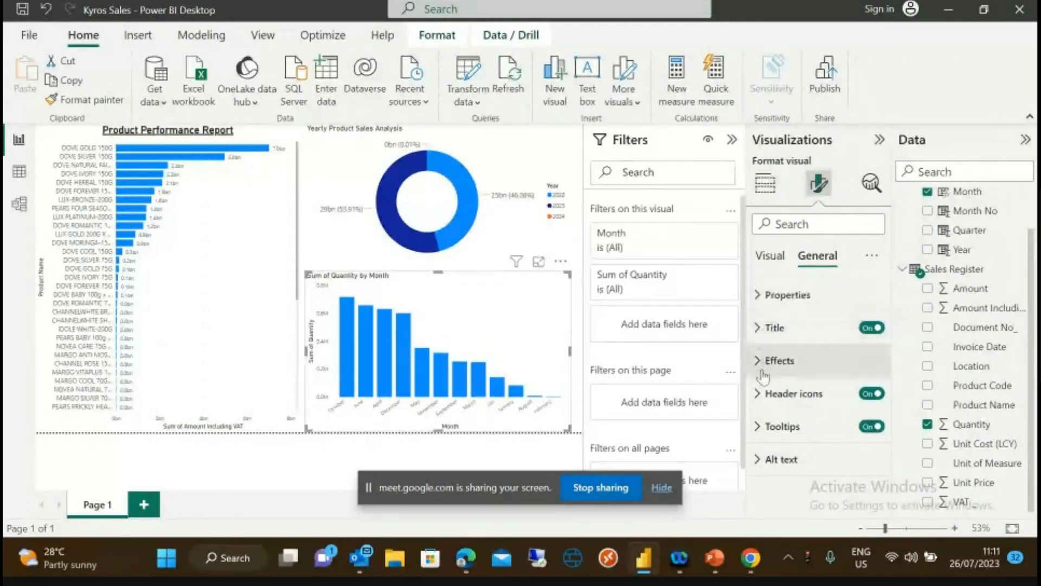
{"action": "left_click", "coordinate": [759, 296]}
{"action": "left_click", "coordinate": [758, 296]}
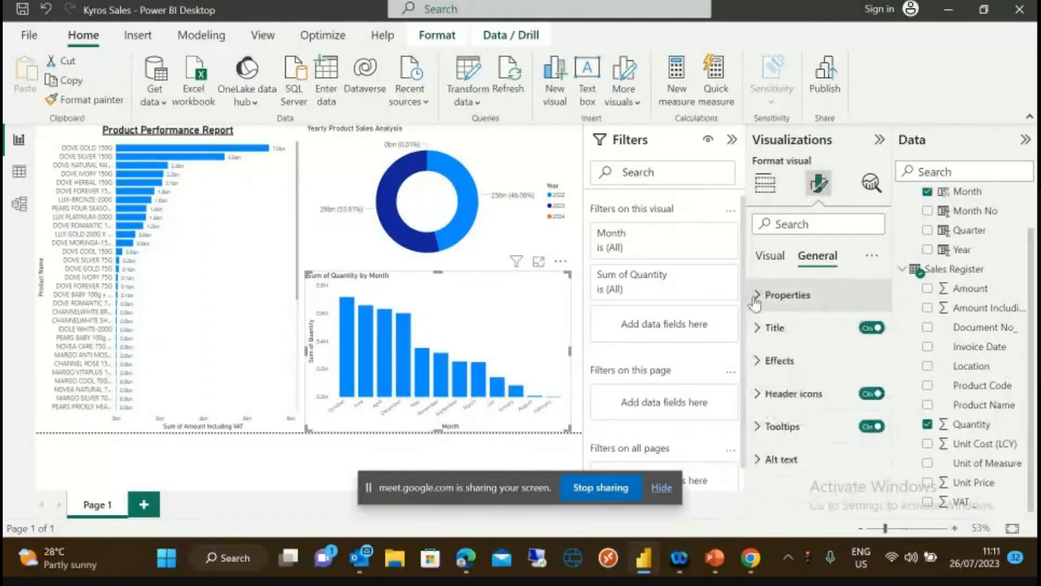
{"action": "left_click", "coordinate": [758, 328]}
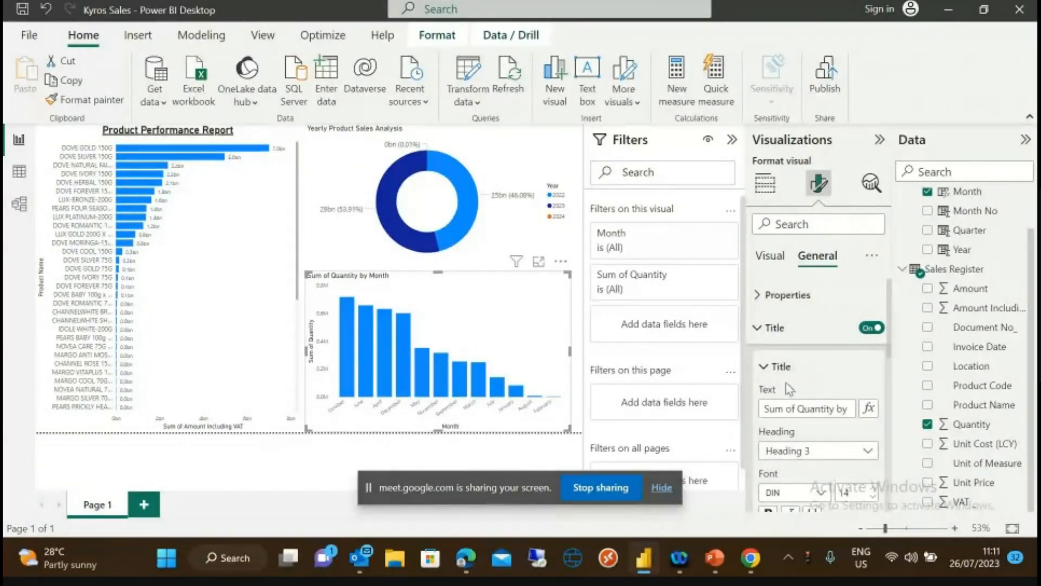
{"action": "left_click", "coordinate": [770, 255]}
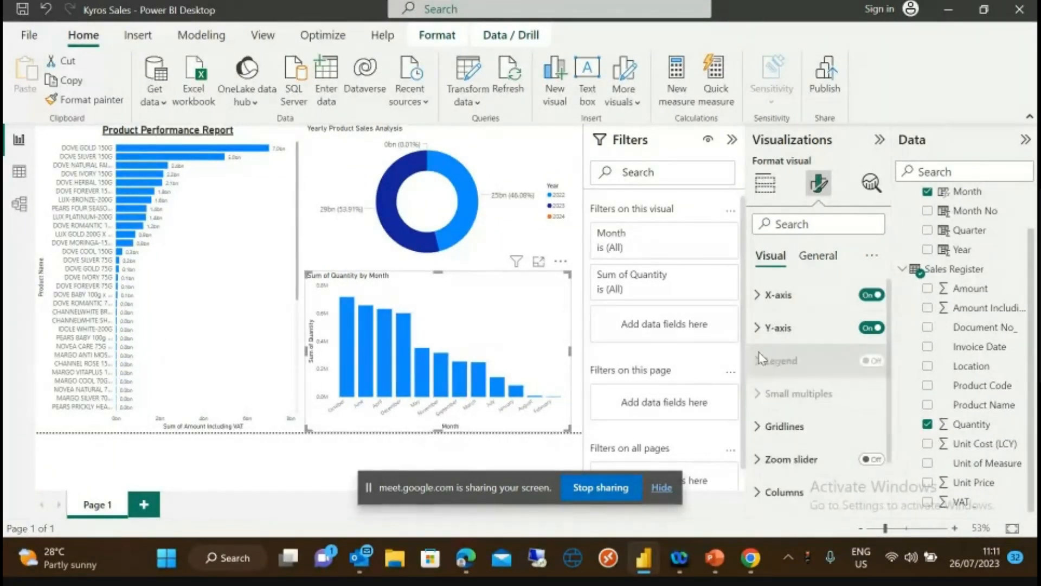
{"action": "left_click", "coordinate": [760, 294]}
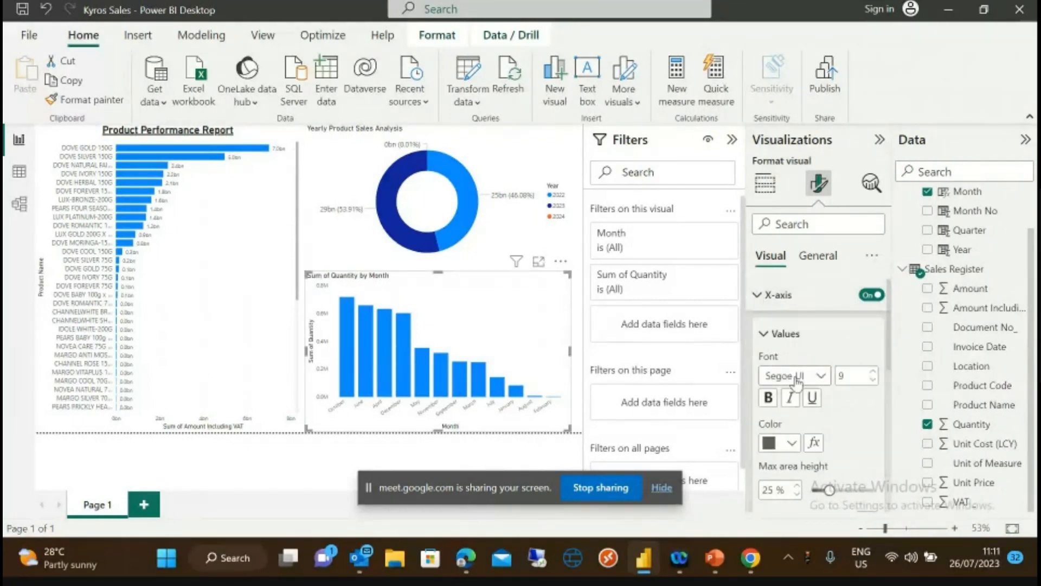
{"action": "left_click", "coordinate": [873, 371]}
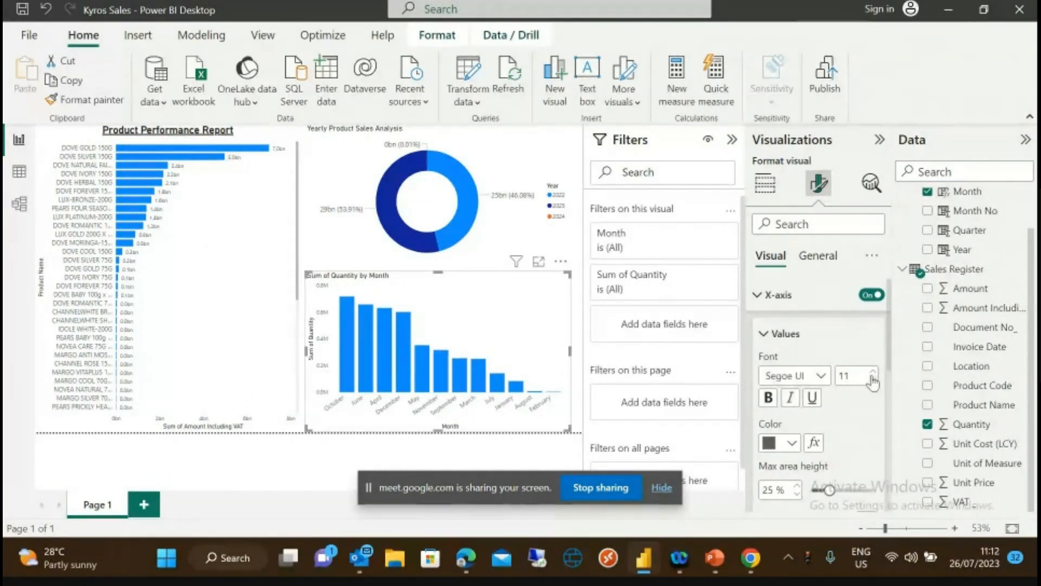
{"action": "left_click", "coordinate": [765, 338]}
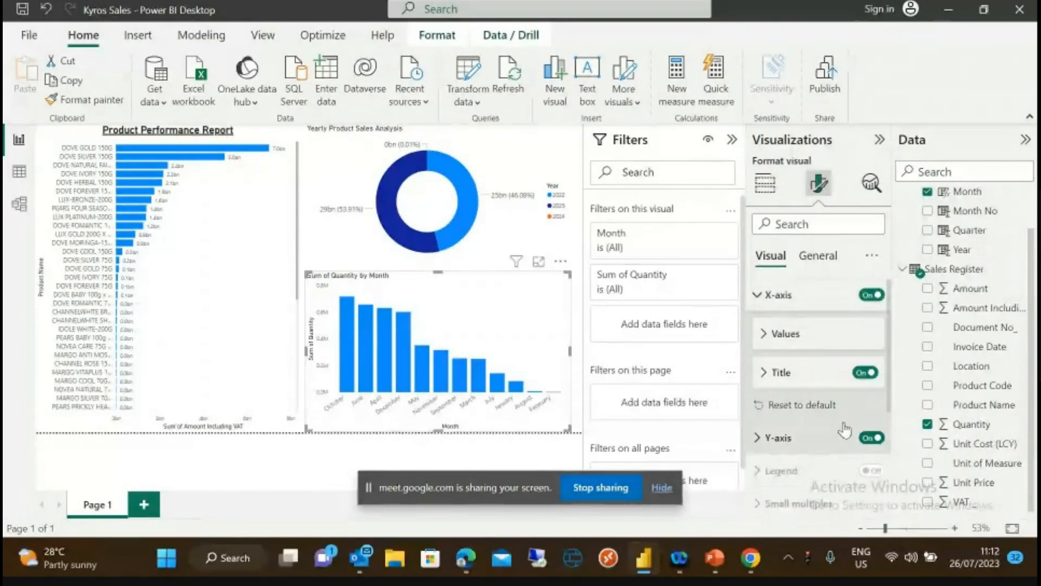
- Turn on data labels so each monthly column shows its quantity value
{"action": "scroll", "coordinate": [891, 404], "scroll_direction": "down", "scroll_amount": 5}
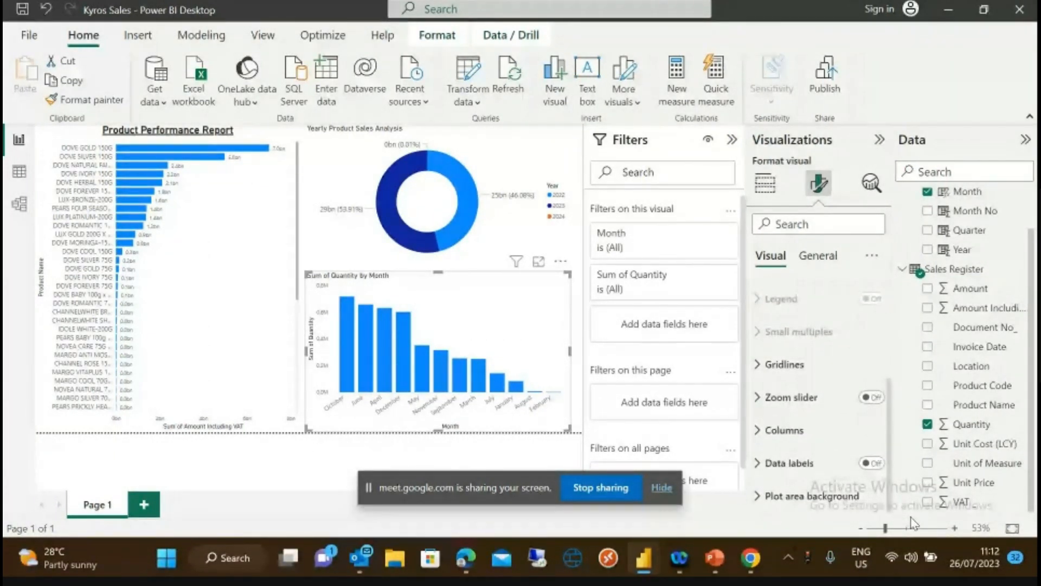
{"action": "left_click", "coordinate": [873, 464]}
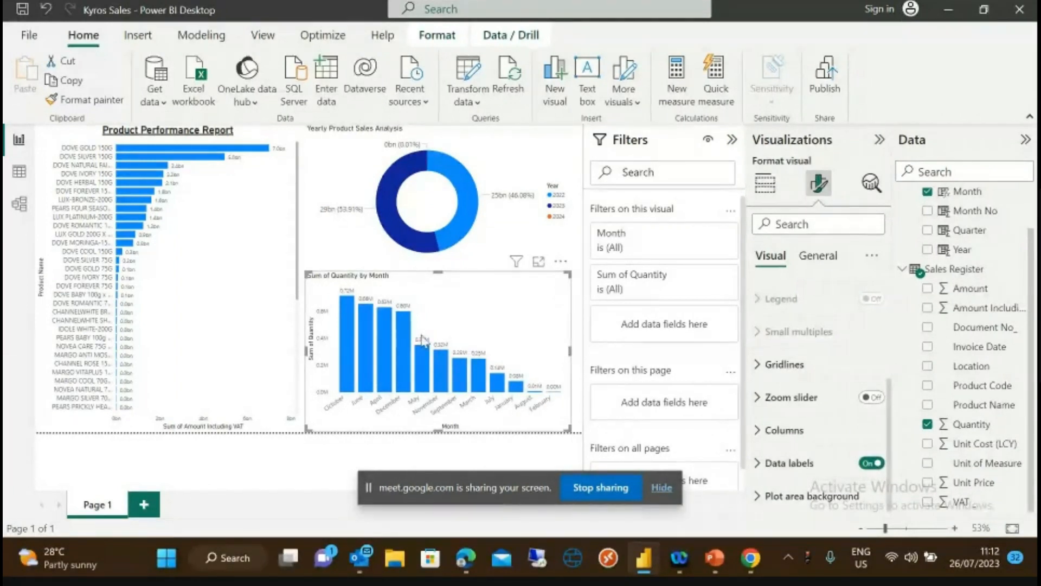
{"action": "left_click", "coordinate": [757, 464]}
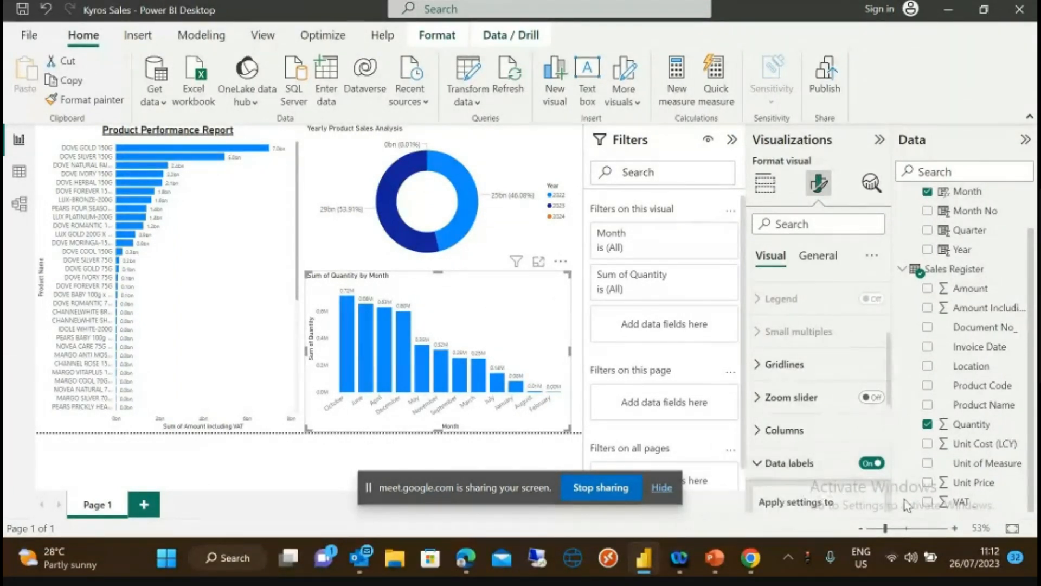
{"action": "scroll", "coordinate": [889, 389], "scroll_direction": "down", "scroll_amount": 3}
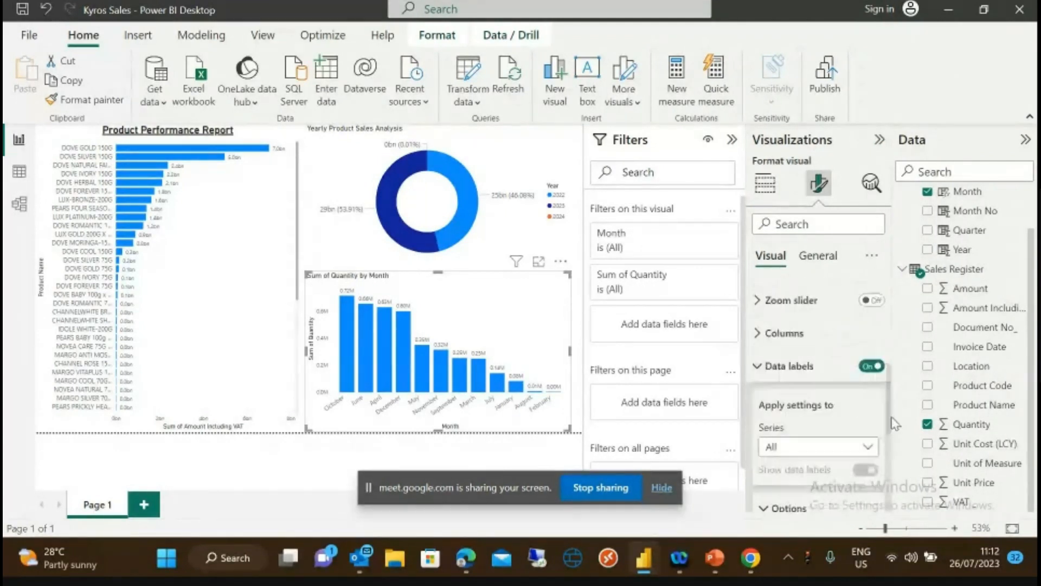
{"action": "scroll", "coordinate": [890, 412], "scroll_direction": "up", "scroll_amount": 6}
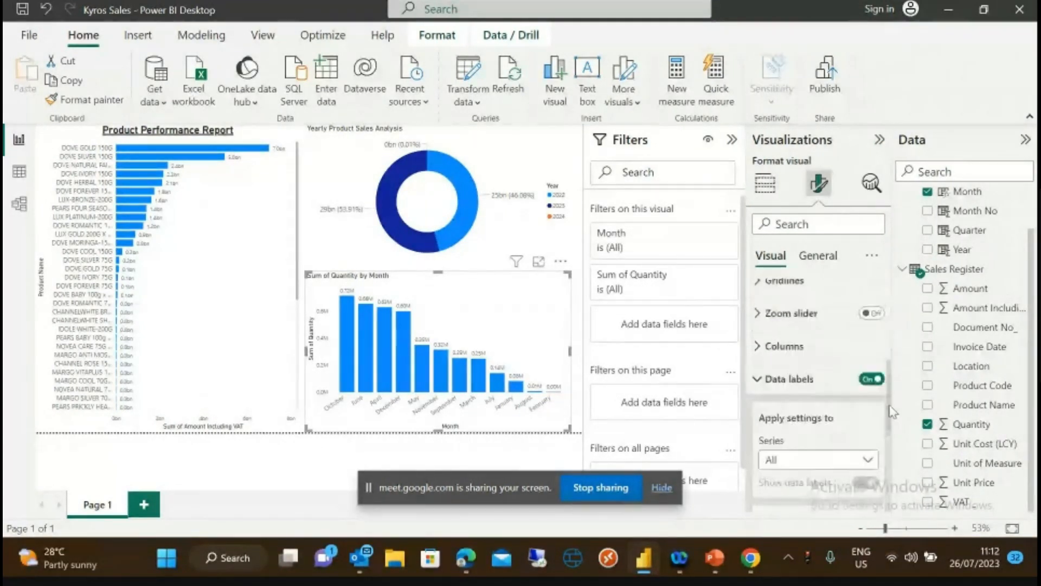
{"action": "left_click", "coordinate": [817, 256]}
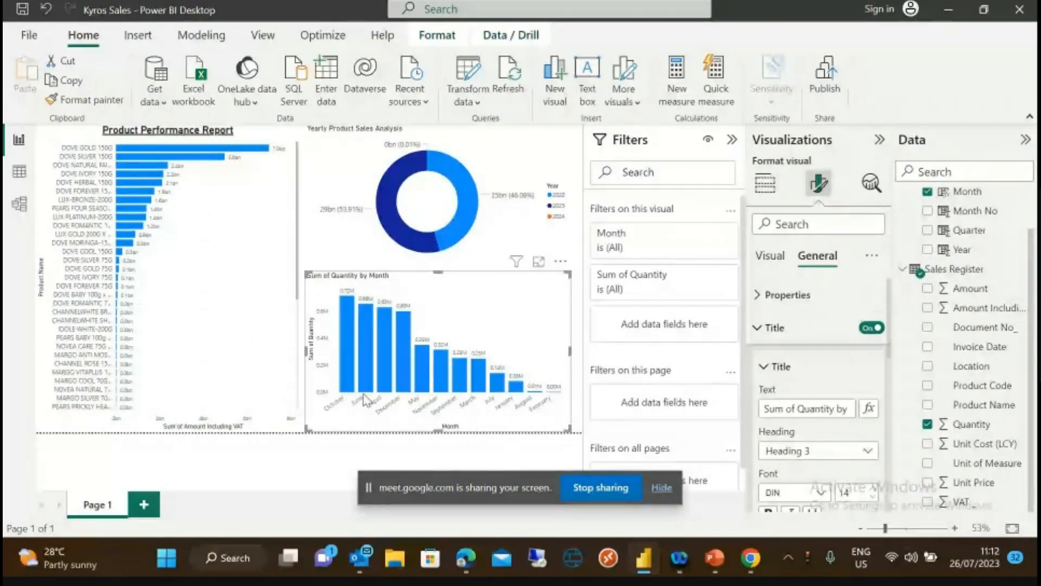
- Collapse the chart's Title settings and the Sales Register field list in the Data pane
{"action": "left_click", "coordinate": [773, 332]}
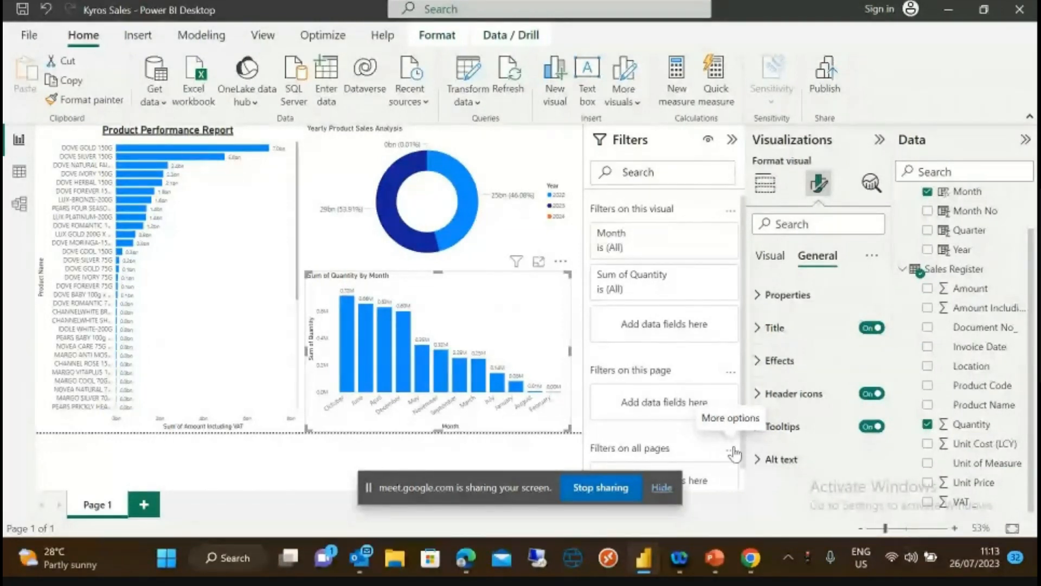
{"action": "left_click", "coordinate": [903, 268]}
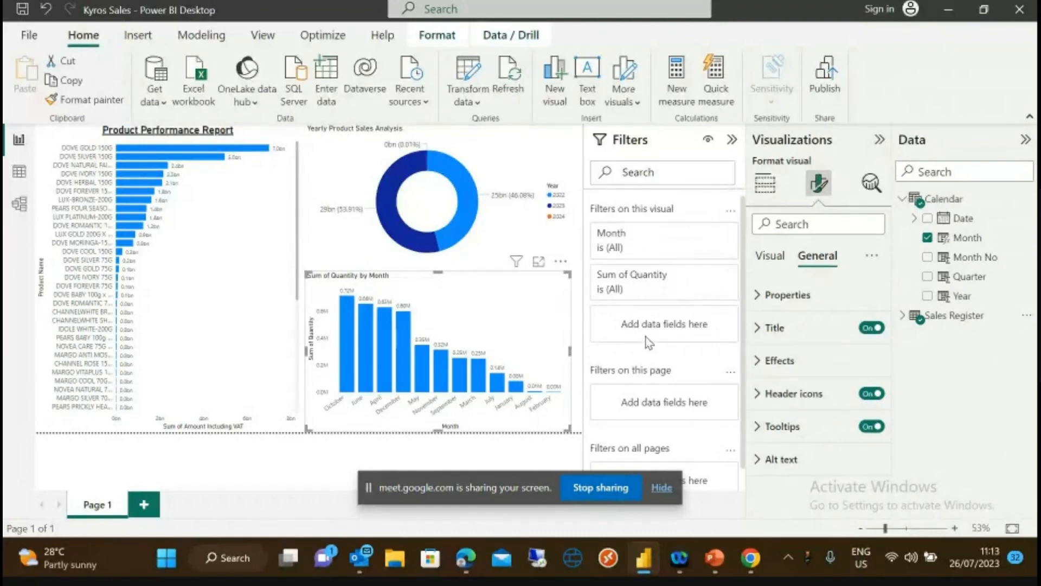
- Limit the quantity-by-month chart to 2023 using a basic Calendar Year filter
{"action": "left_click_drag", "start_coordinate": [960, 295], "coordinate": [689, 319]}
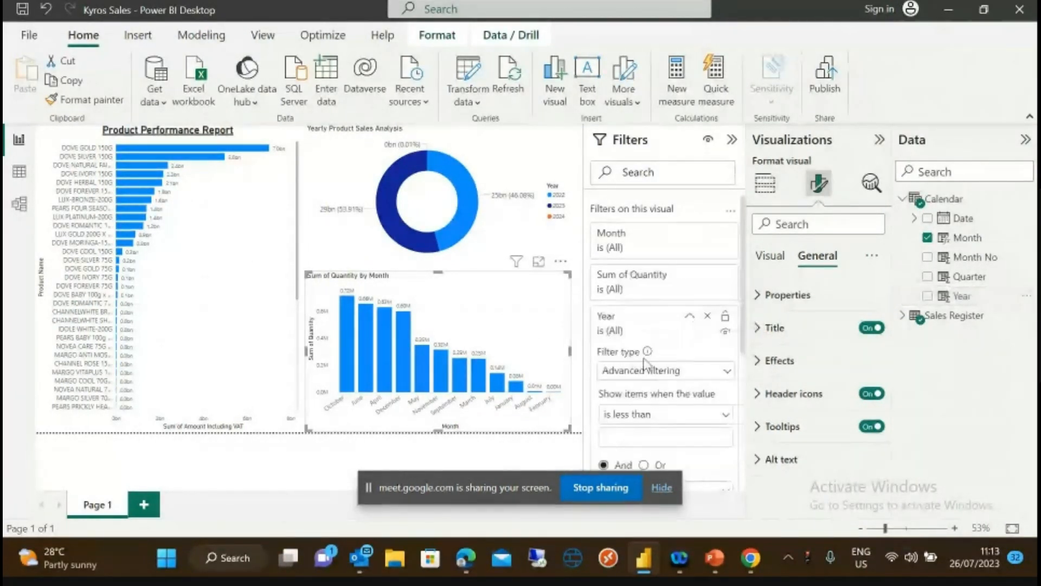
{"action": "left_click", "coordinate": [724, 374]}
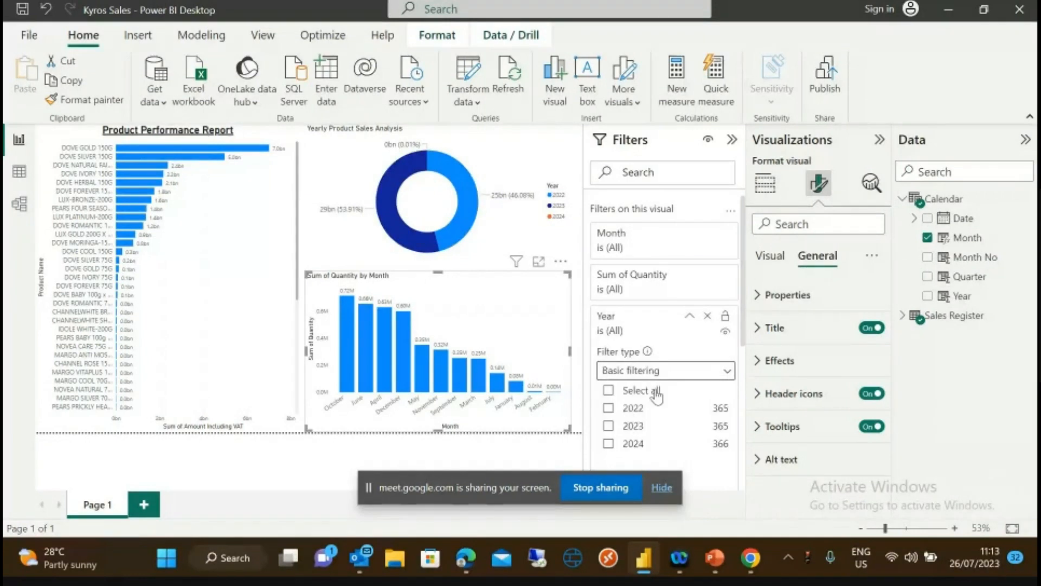
{"action": "left_click", "coordinate": [608, 426]}
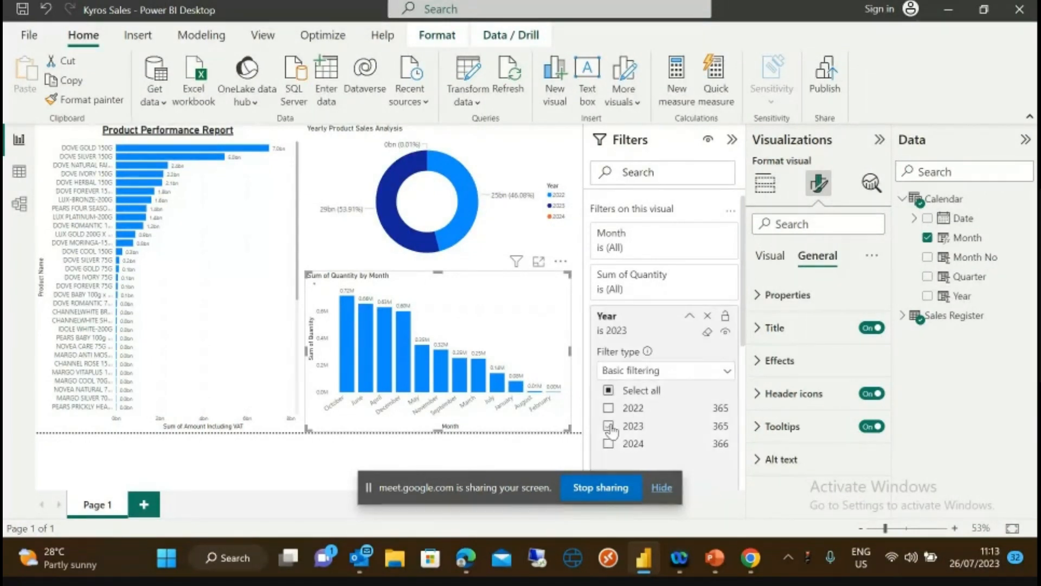
{"action": "left_click", "coordinate": [726, 372]}
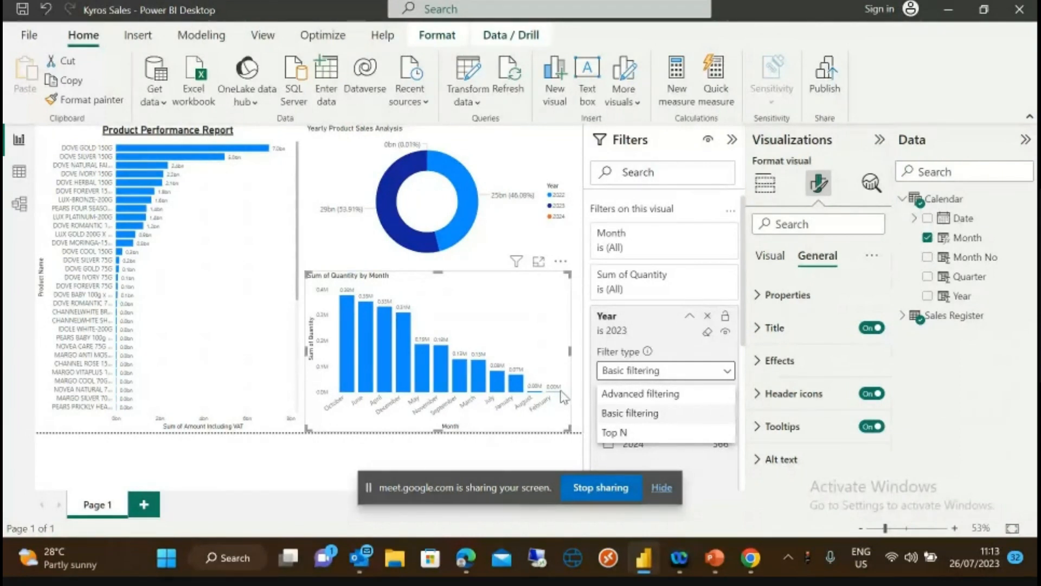
{"action": "left_click", "coordinate": [968, 241]}
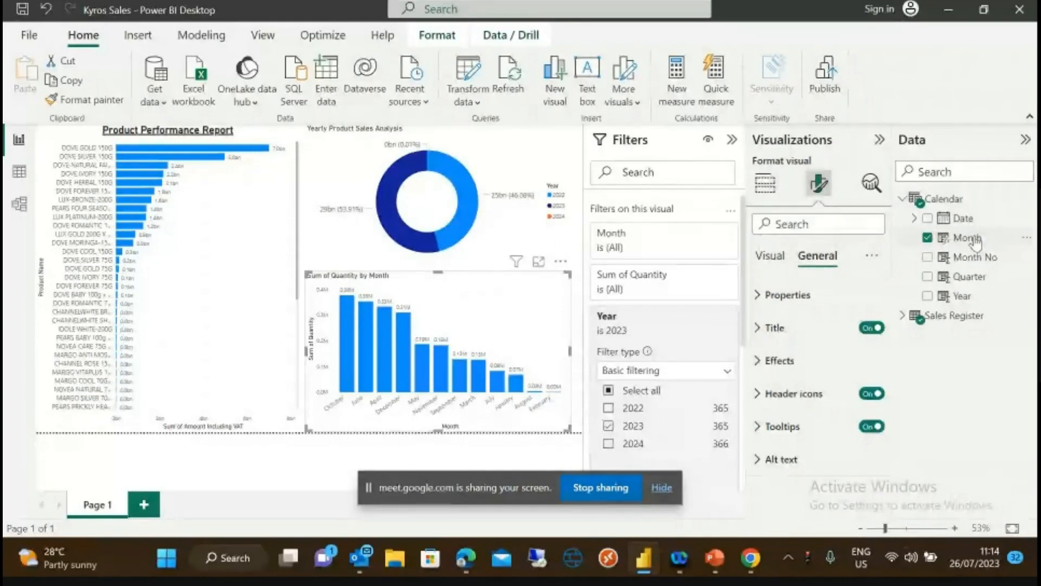
- Sort the Calendar table's Month column by Month No
{"action": "left_click", "coordinate": [967, 238]}
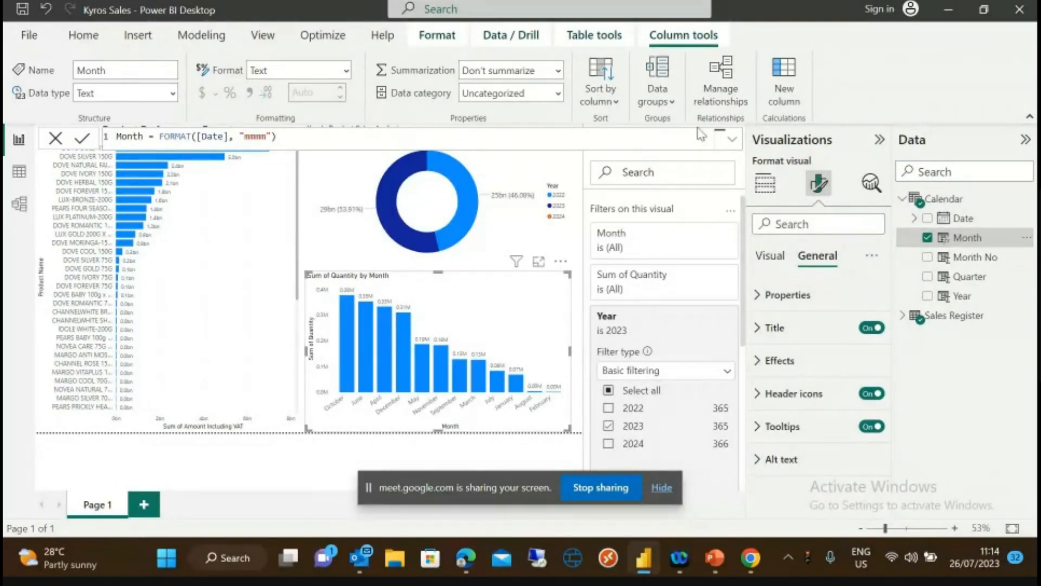
{"action": "left_click", "coordinate": [618, 102]}
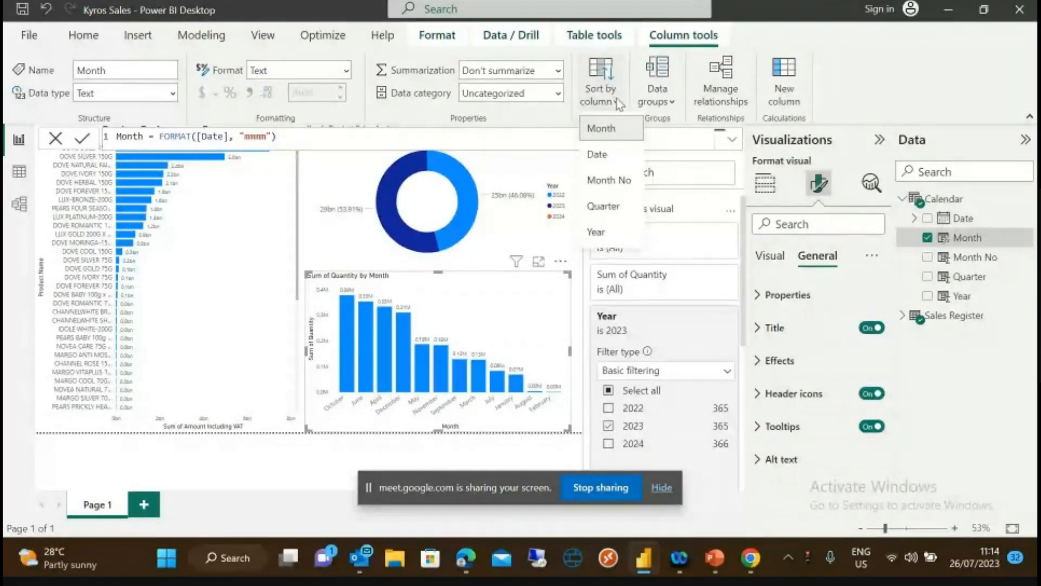
{"action": "left_click", "coordinate": [616, 99]}
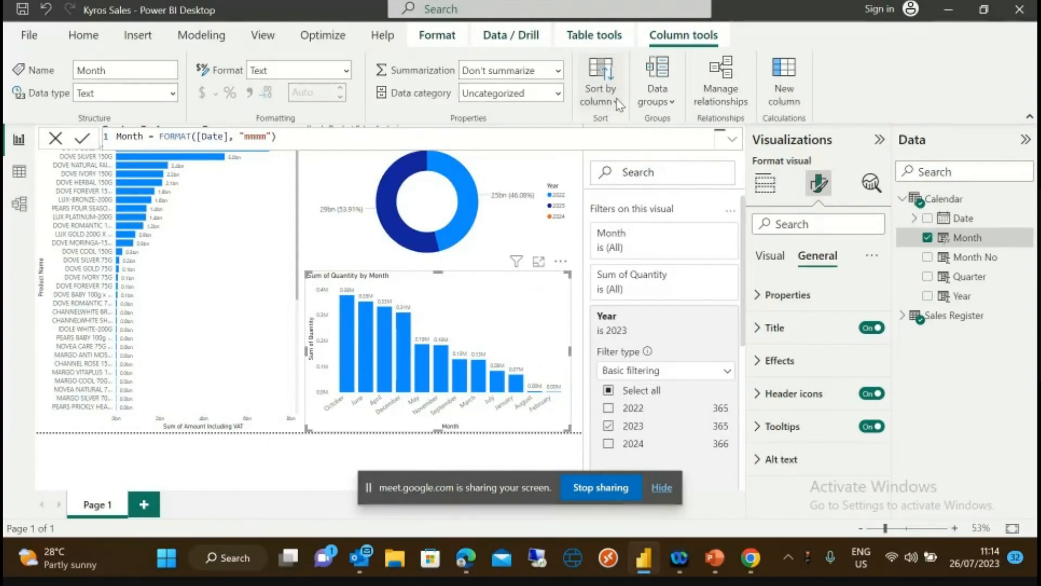
{"action": "left_click", "coordinate": [618, 102]}
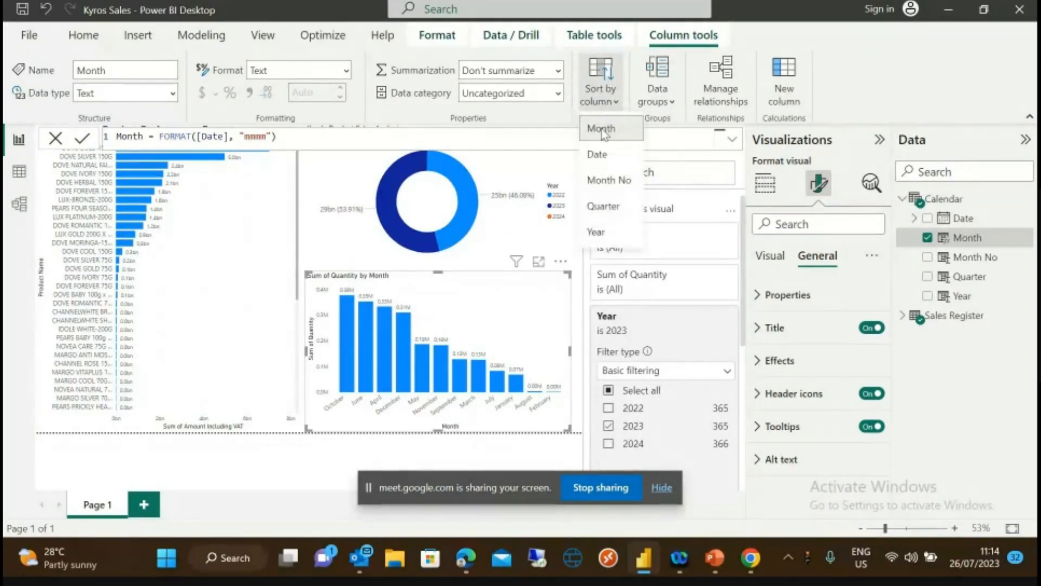
{"action": "left_click", "coordinate": [608, 182]}
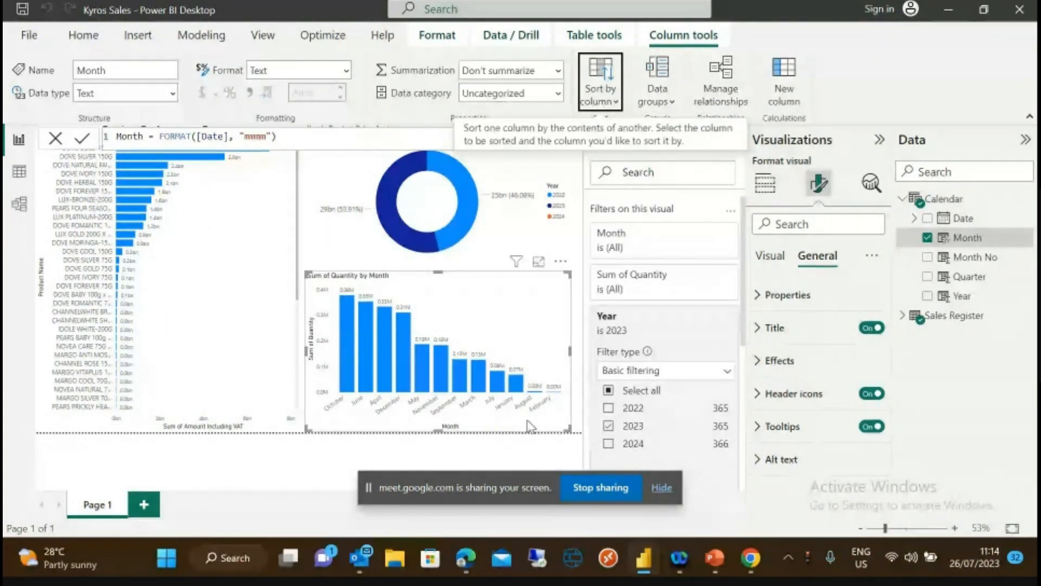
{"action": "left_click", "coordinate": [615, 104]}
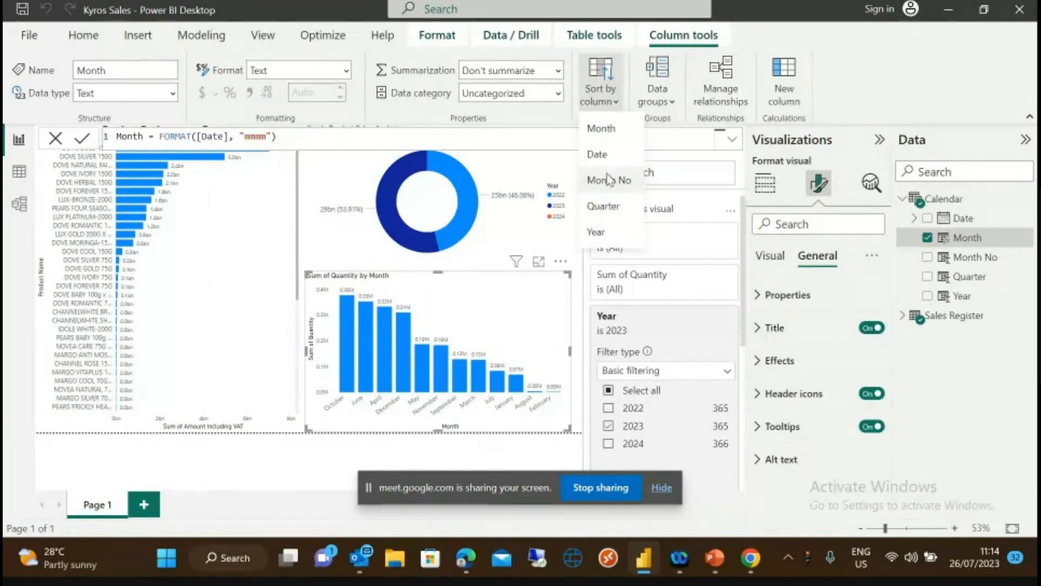
{"action": "left_click", "coordinate": [608, 180]}
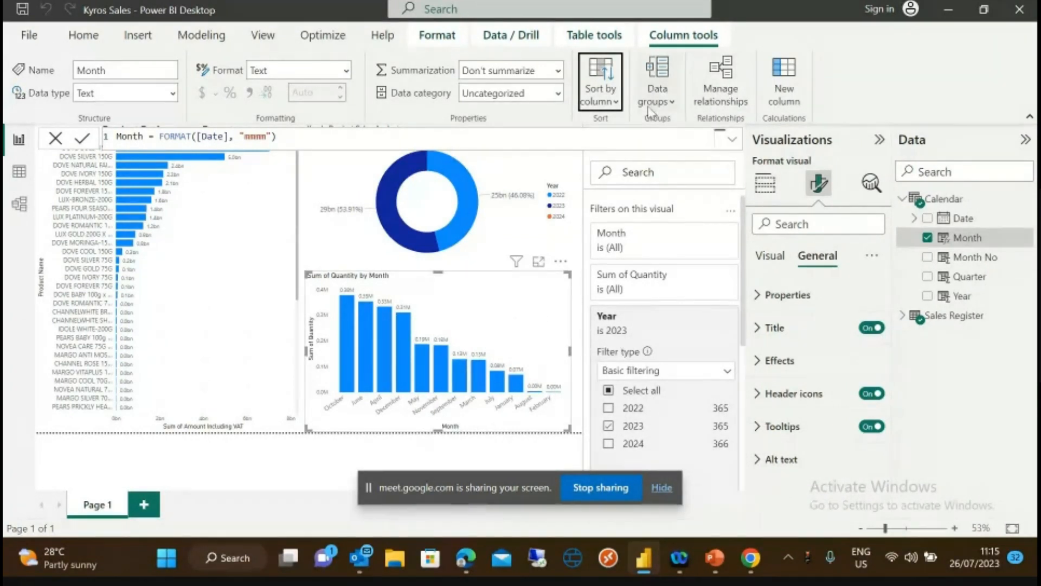
{"action": "left_click", "coordinate": [617, 103]}
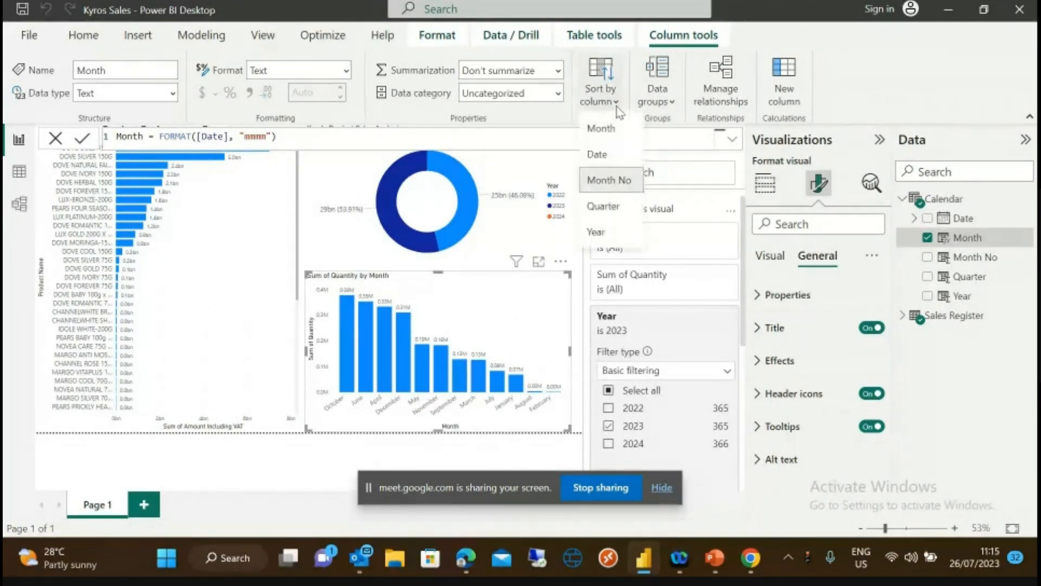
{"action": "left_click", "coordinate": [609, 183]}
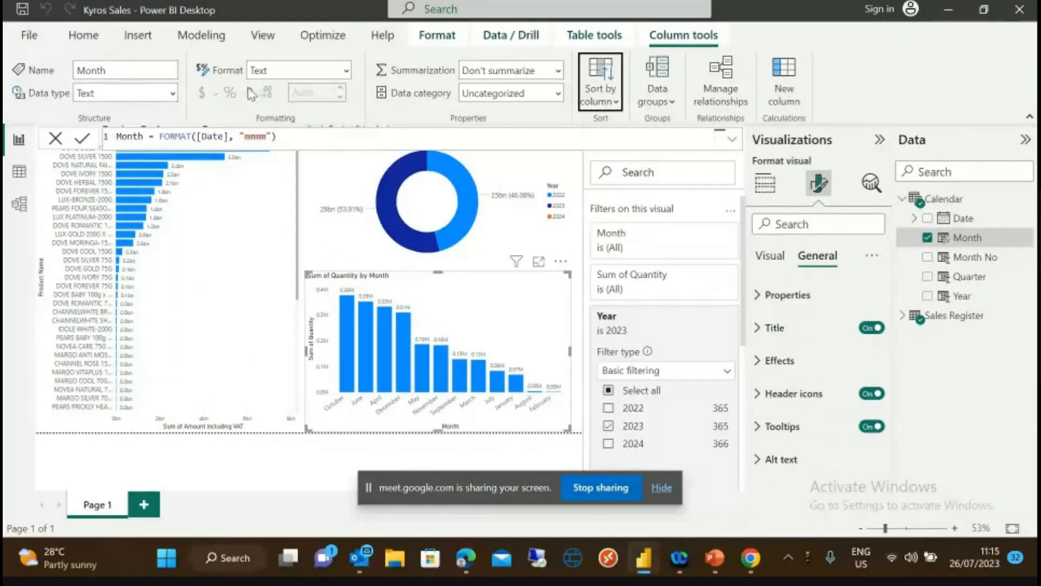
- Confirm the Month column's data type remains Text
{"action": "left_click", "coordinate": [173, 94]}
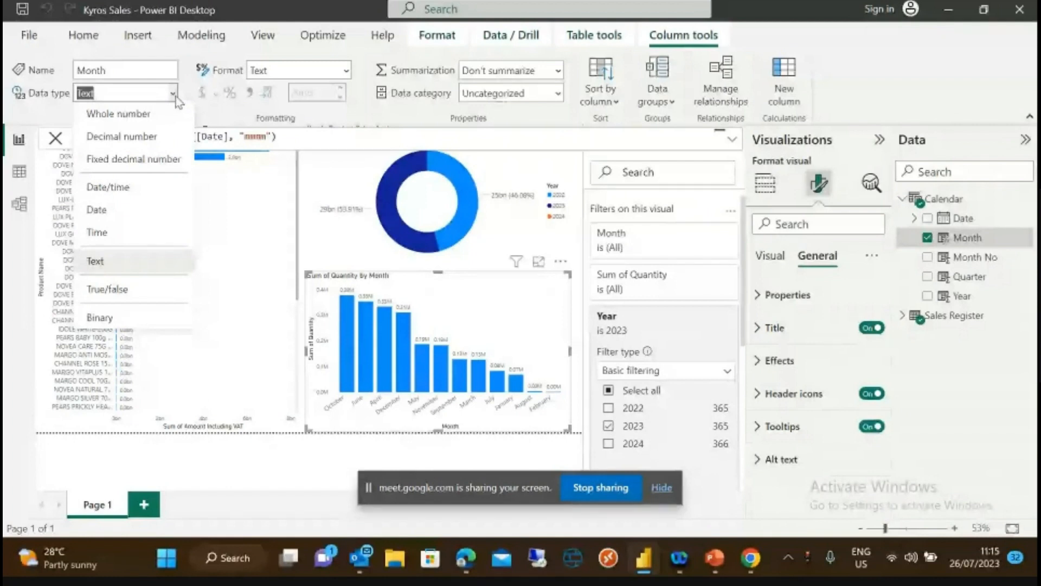
{"action": "left_click", "coordinate": [175, 97]}
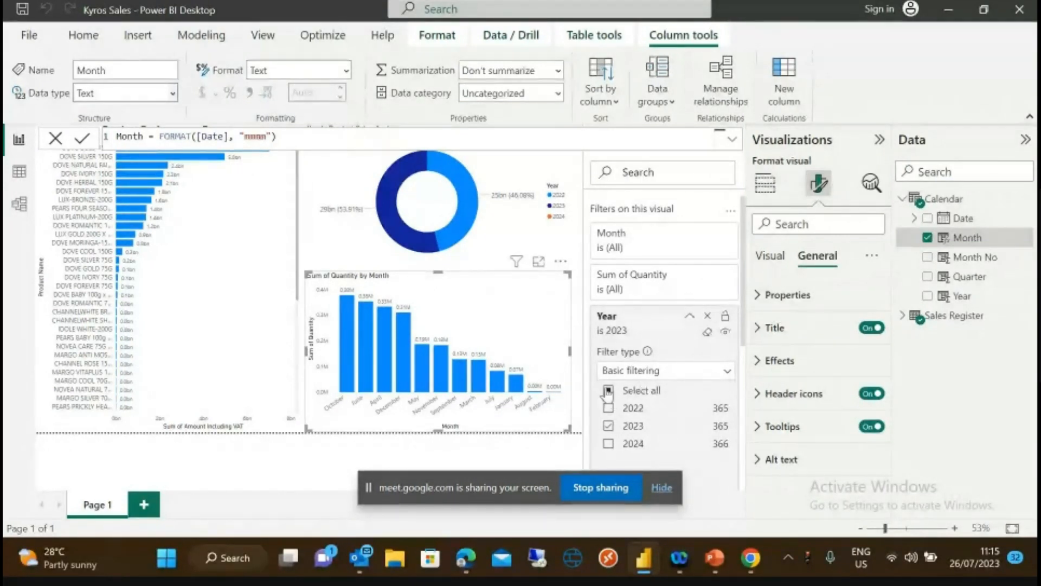
{"action": "left_click", "coordinate": [729, 372]}
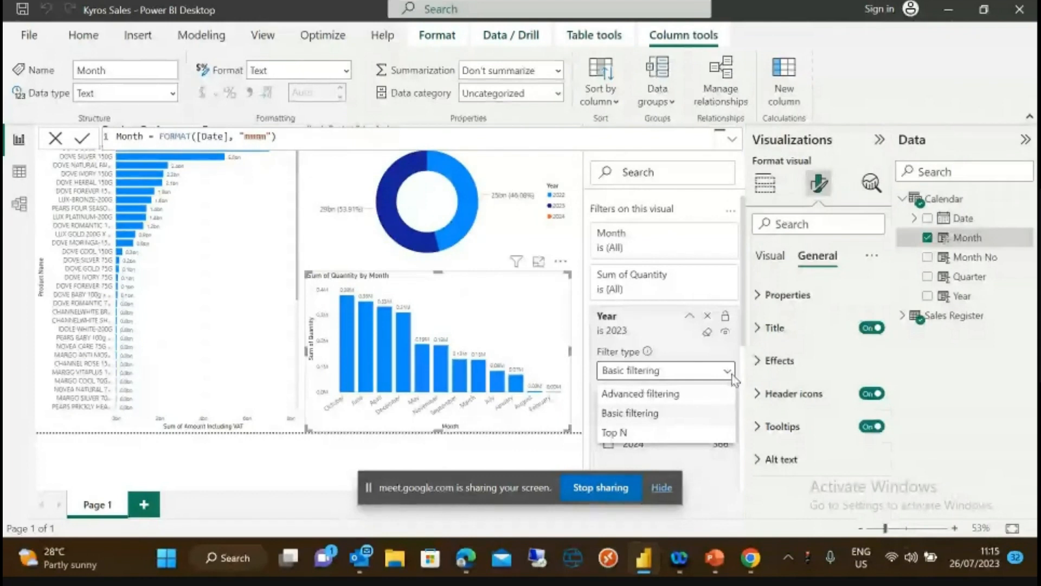
- Rename the first report page to 'Sales Analysis by Period' and add a blank page
{"action": "double_click", "coordinate": [102, 507]}
{"action": "type", "text": "Sales"}
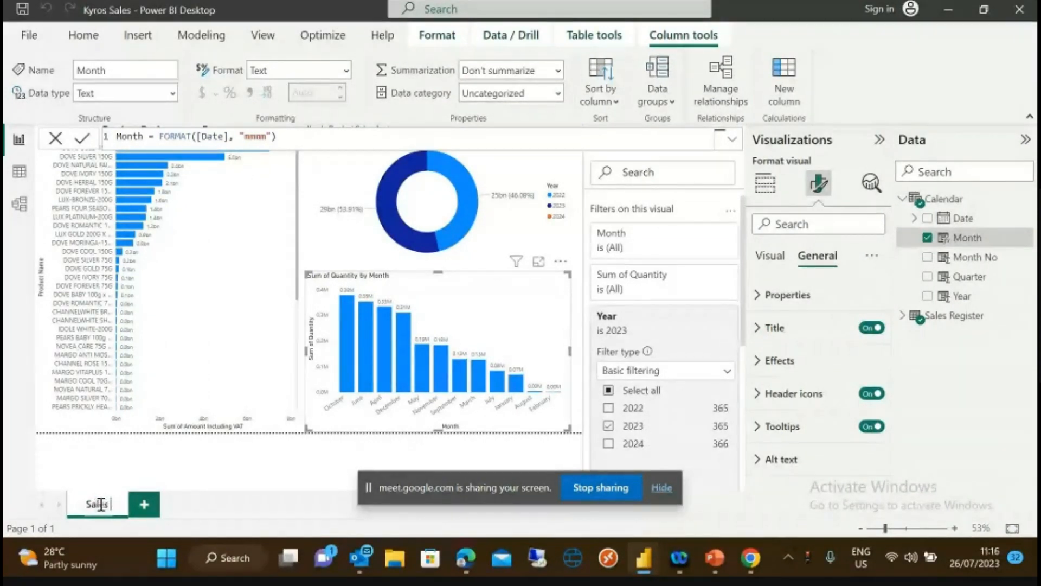
{"action": "type", "text": " A"}
{"action": "type", "text": "nalys"}
{"action": "type", "text": "is"}
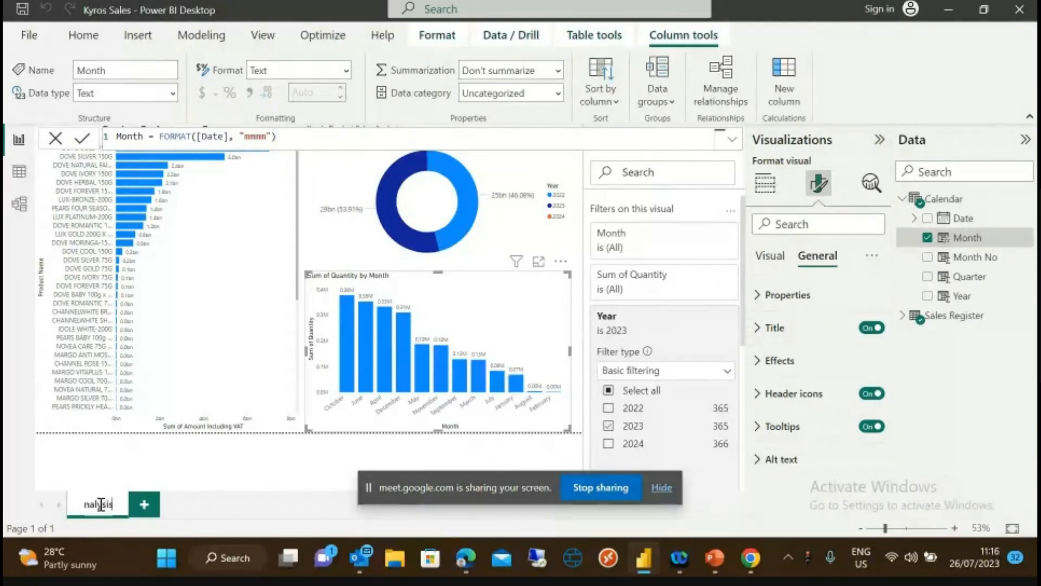
{"action": "type", "text": " by Period"}
{"action": "left_click", "coordinate": [145, 509]}
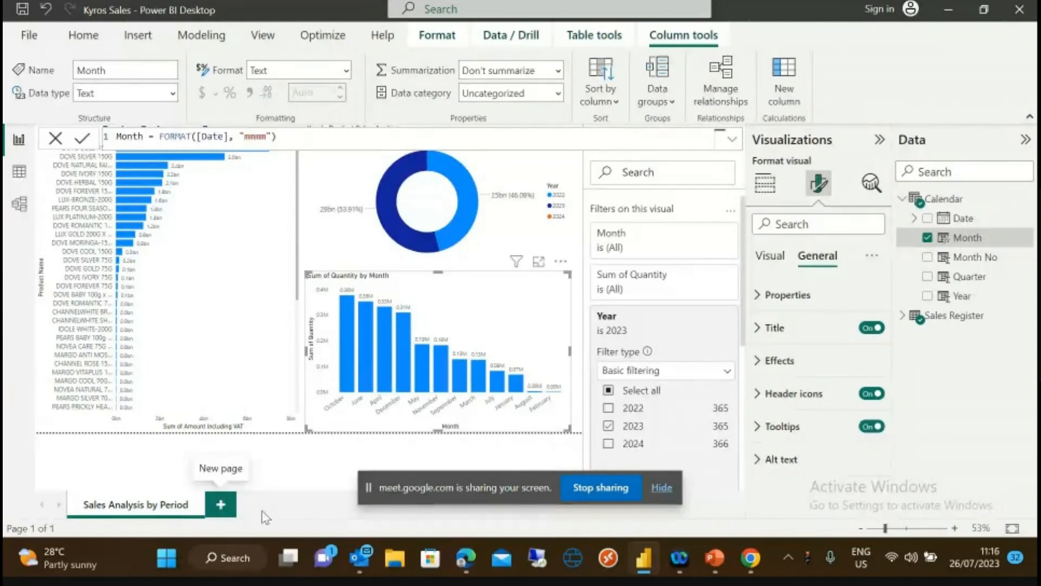
{"action": "left_click", "coordinate": [222, 505]}
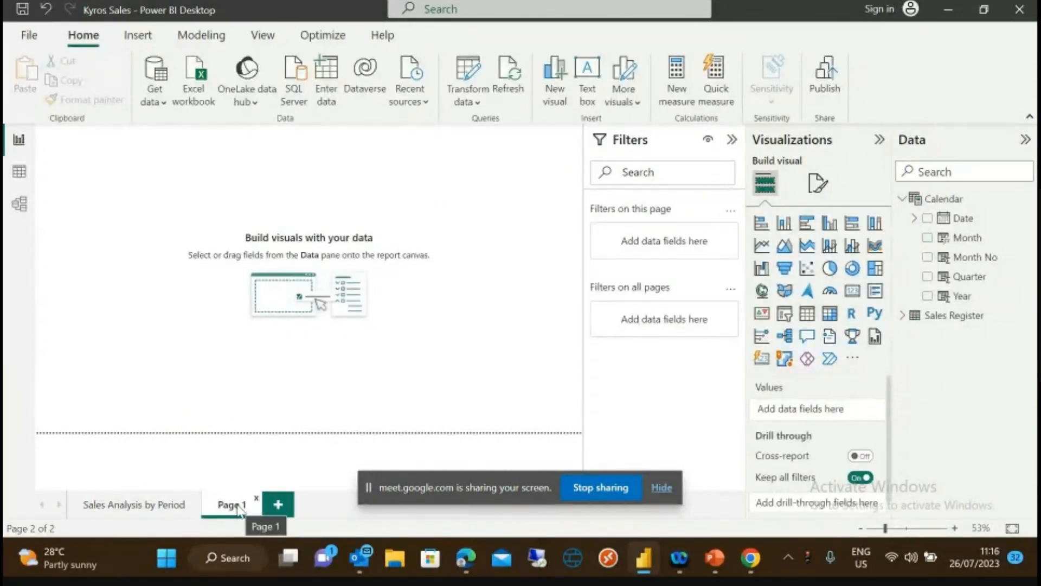
- Rename the new Page 1 tab to 'Detail Sales Analysis'
{"action": "double_click", "coordinate": [239, 507]}
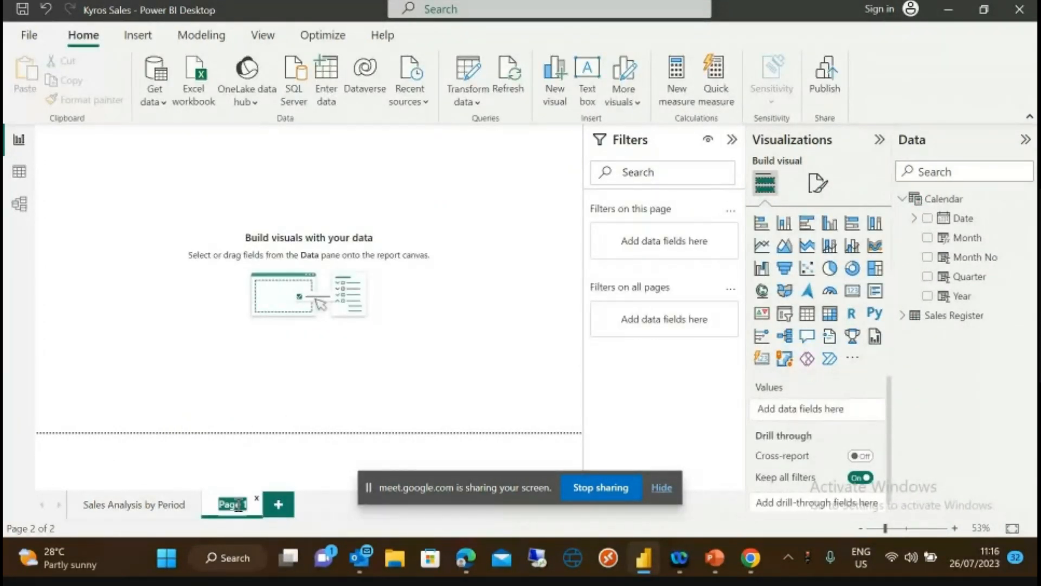
{"action": "type", "text": "Deta"}
{"action": "type", "text": "il Sa"}
{"action": "type", "text": "les"}
{"action": "type", "text": " Analysi"}
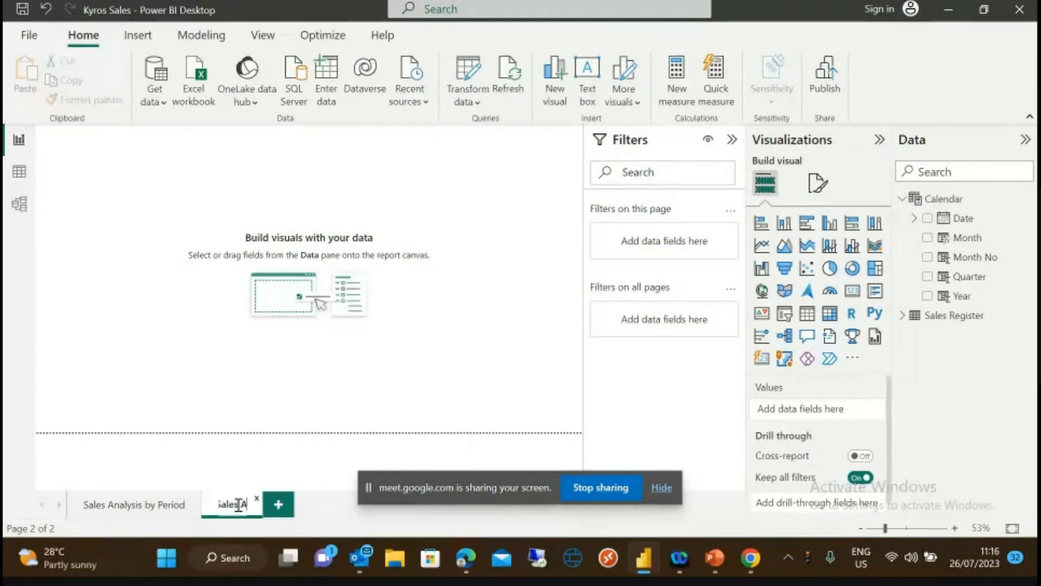
{"action": "type", "text": "sis"}
{"action": "left_click", "coordinate": [185, 341]}
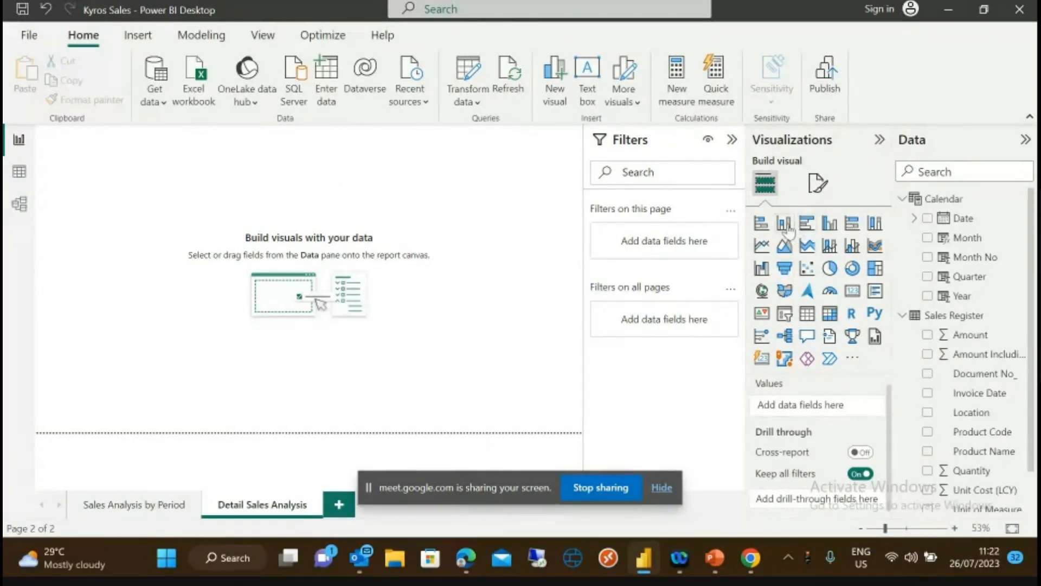
- Add an enlarged column chart of Amount Including VAT by Product Name, split by Year
{"action": "left_click", "coordinate": [785, 225]}
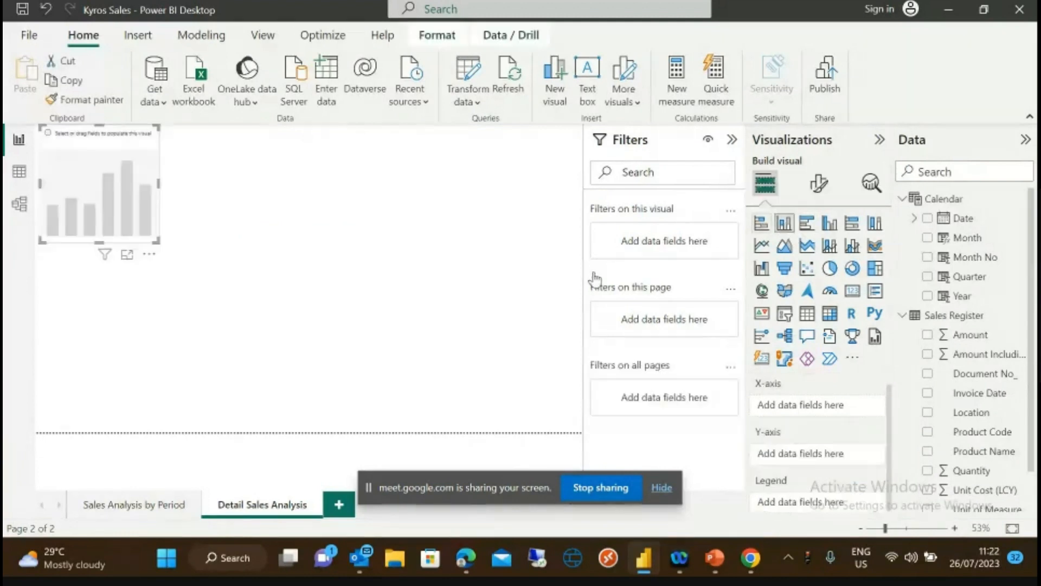
{"action": "left_click_drag", "start_coordinate": [157, 241], "coordinate": [453, 337]}
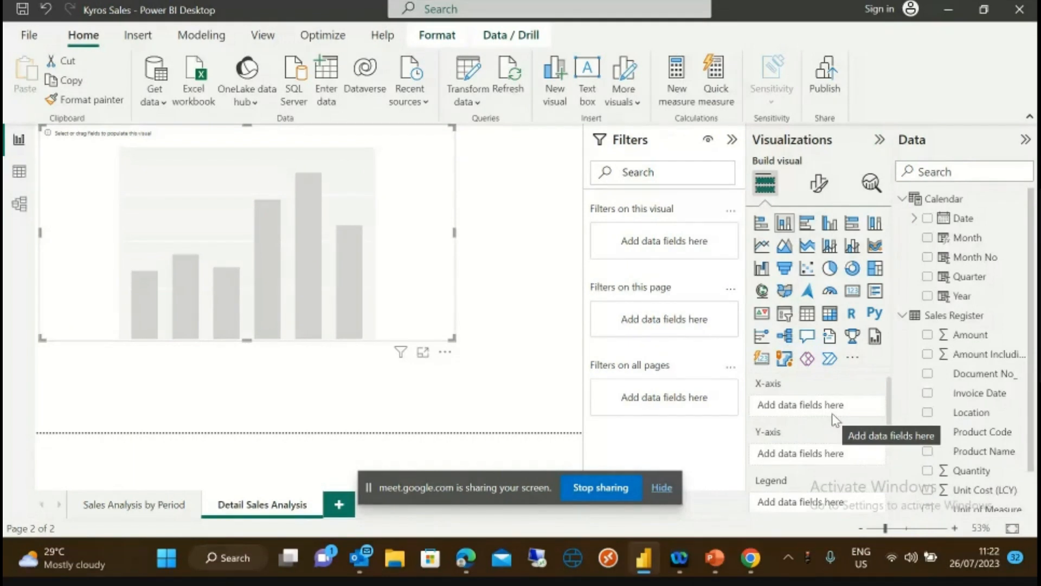
{"action": "left_click_drag", "start_coordinate": [984, 451], "coordinate": [829, 410]}
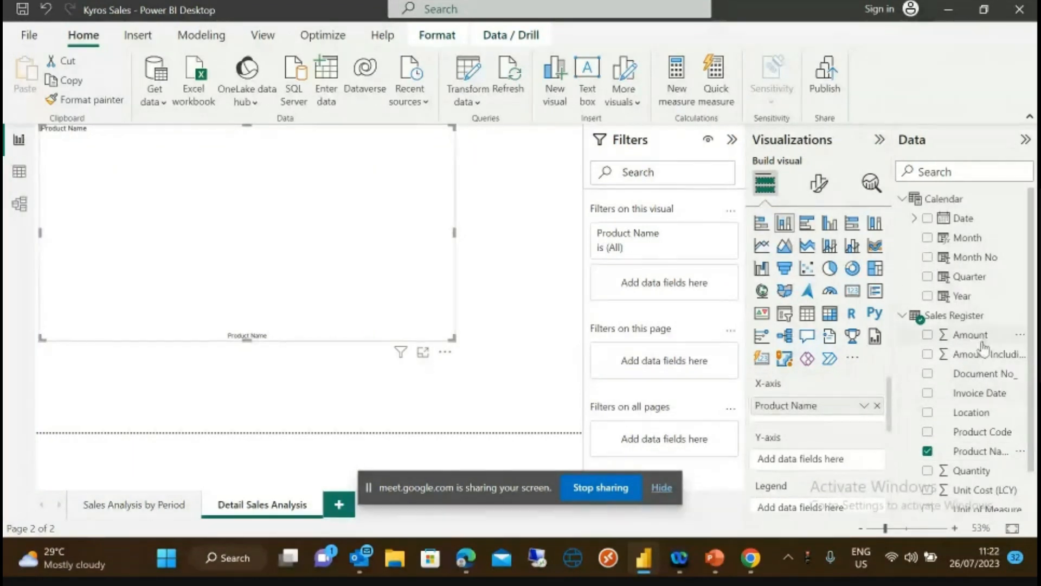
{"action": "left_click_drag", "start_coordinate": [980, 356], "coordinate": [835, 464]}
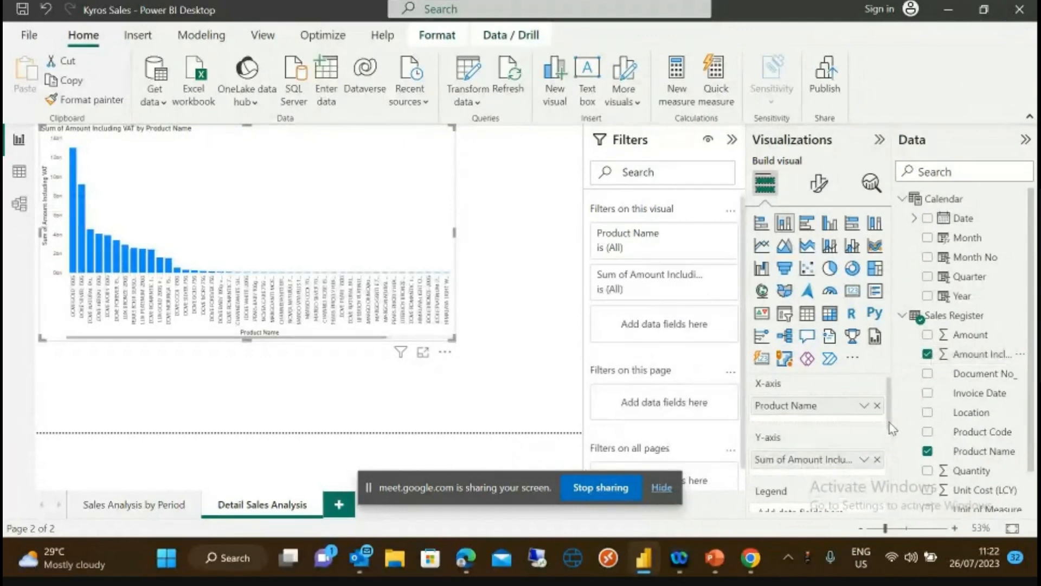
{"action": "scroll", "coordinate": [890, 429], "scroll_direction": "down", "scroll_amount": 3}
{"action": "scroll", "coordinate": [892, 459], "scroll_direction": "down", "scroll_amount": 3}
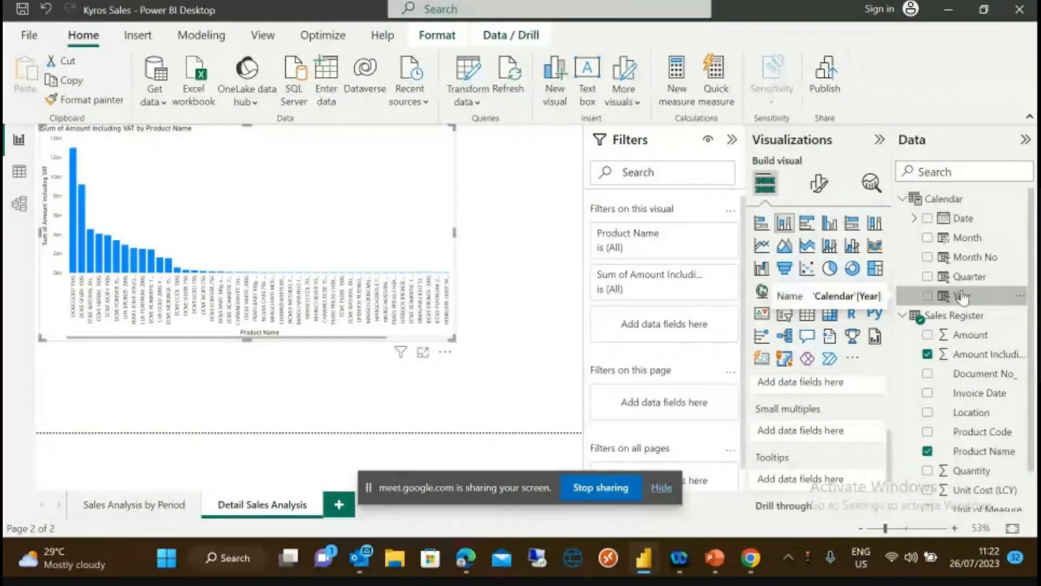
{"action": "left_click_drag", "start_coordinate": [961, 297], "coordinate": [830, 433]}
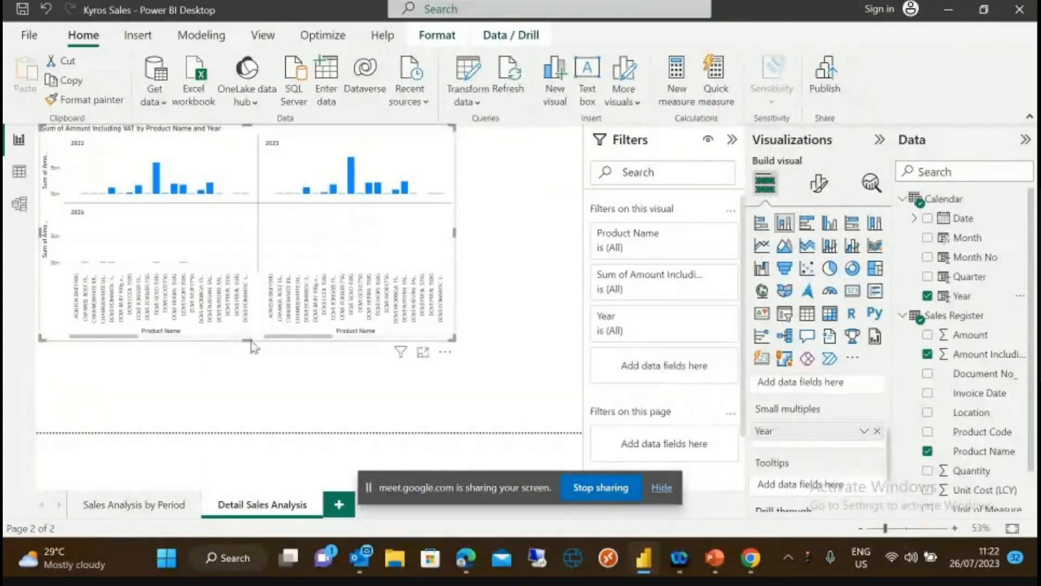
- Stretch the Detail Sales Analysis chart taller and across the canvas width, then scroll a panel horizontally
{"action": "left_click_drag", "start_coordinate": [247, 341], "coordinate": [255, 422]}
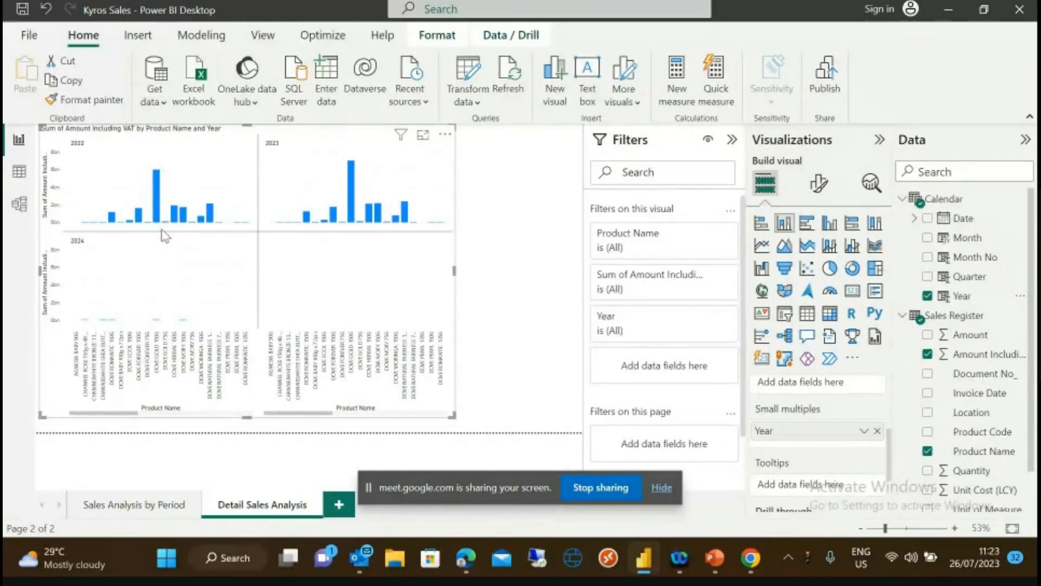
{"action": "left_click_drag", "start_coordinate": [455, 268], "coordinate": [581, 270]}
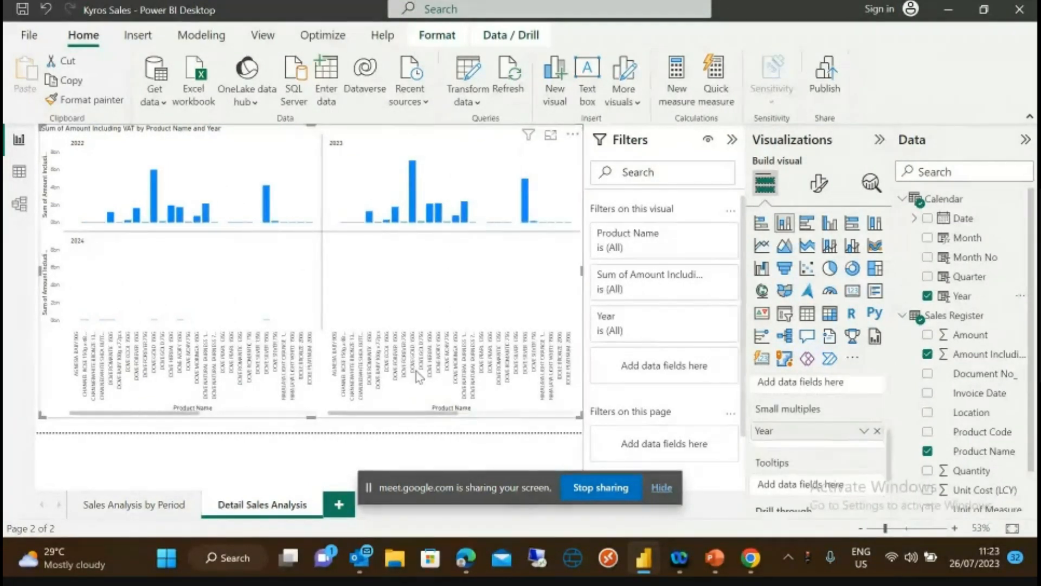
{"action": "left_click_drag", "start_coordinate": [429, 413], "coordinate": [112, 428]}
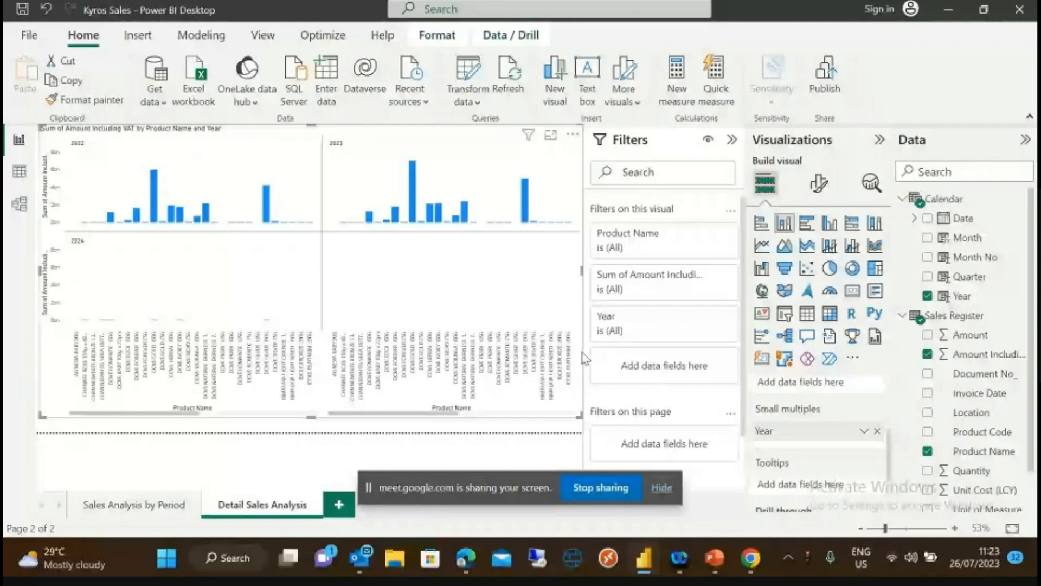
{"action": "left_click", "coordinate": [146, 503]}
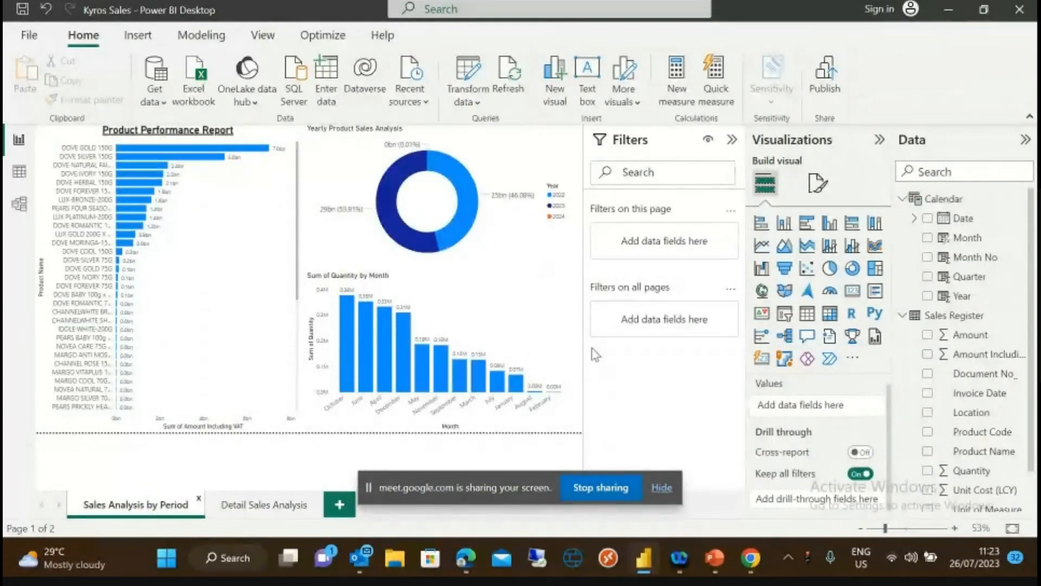
- From Data view, open Power Query Editor on the Sales Register query with Transform data
{"action": "left_click", "coordinate": [21, 178]}
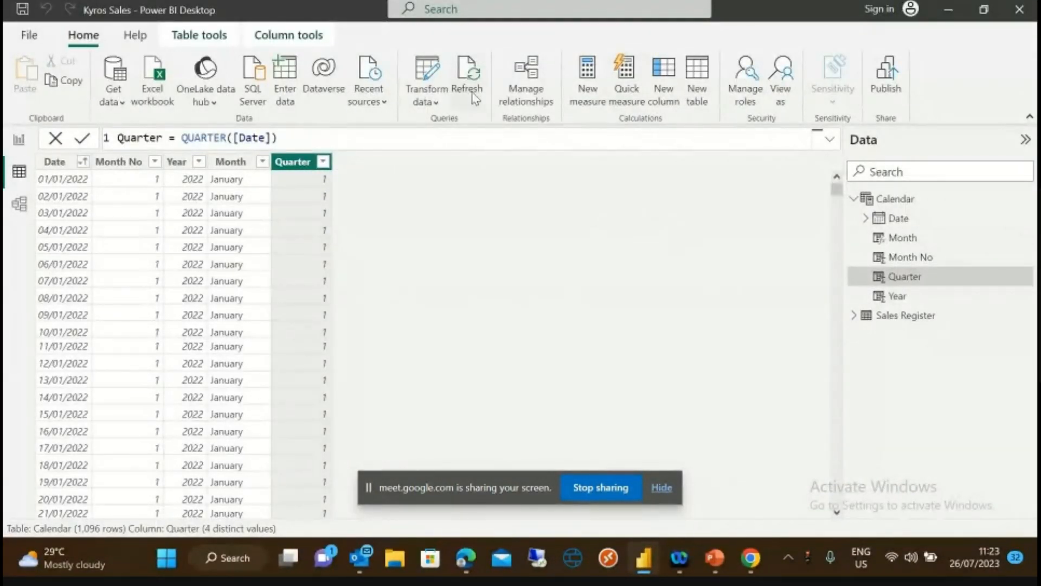
{"action": "left_click", "coordinate": [437, 103]}
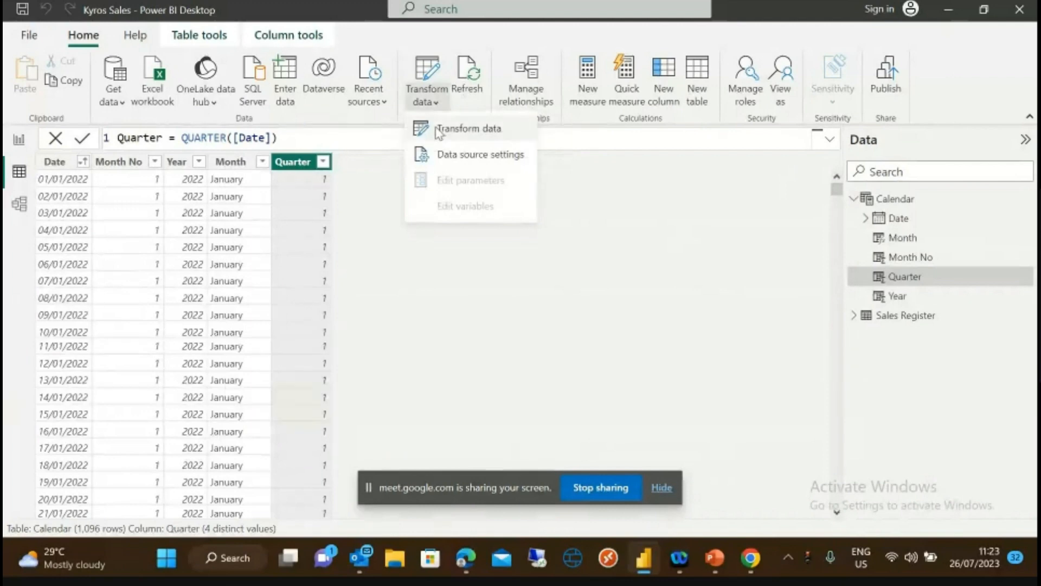
{"action": "left_click", "coordinate": [471, 137]}
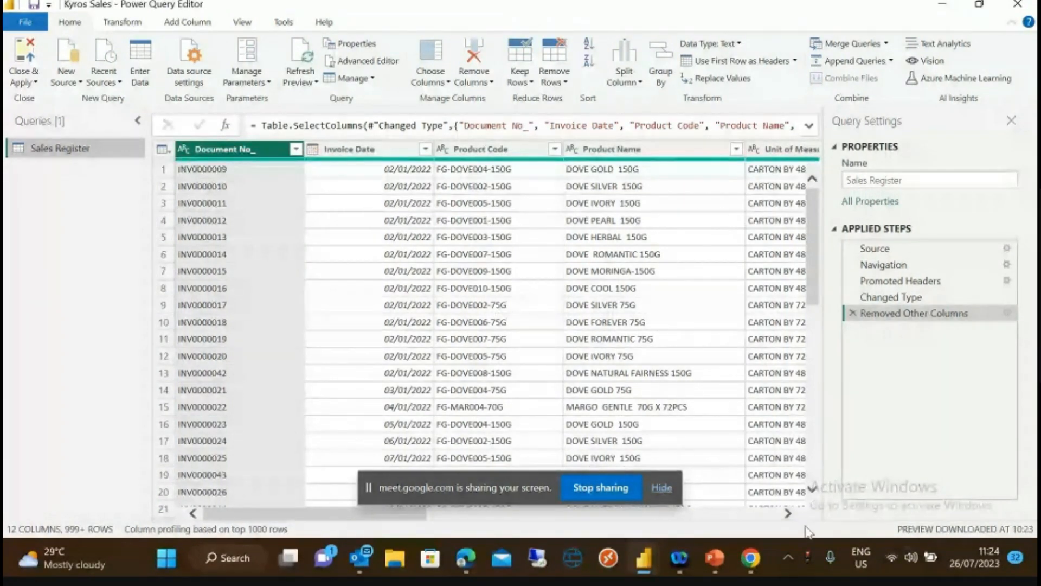
- Scroll the Sales Register table right past the price and amount columns to Location
{"action": "left_click", "coordinate": [787, 513]}
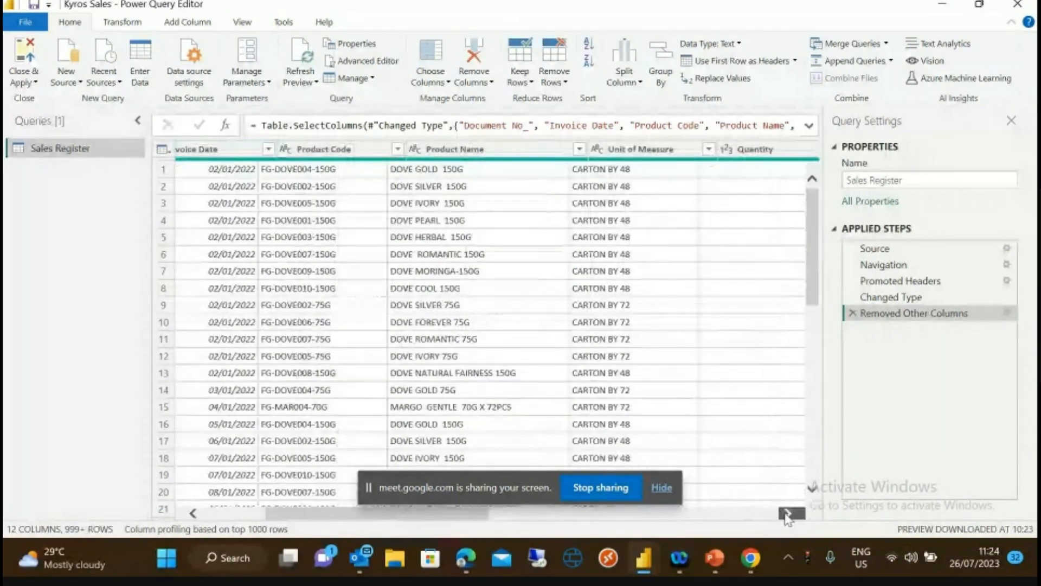
{"action": "left_click", "coordinate": [788, 515]}
{"action": "left_click", "coordinate": [787, 514]}
{"action": "left_click", "coordinate": [788, 515]}
{"action": "left_click", "coordinate": [788, 514]}
{"action": "left_click", "coordinate": [788, 514]}
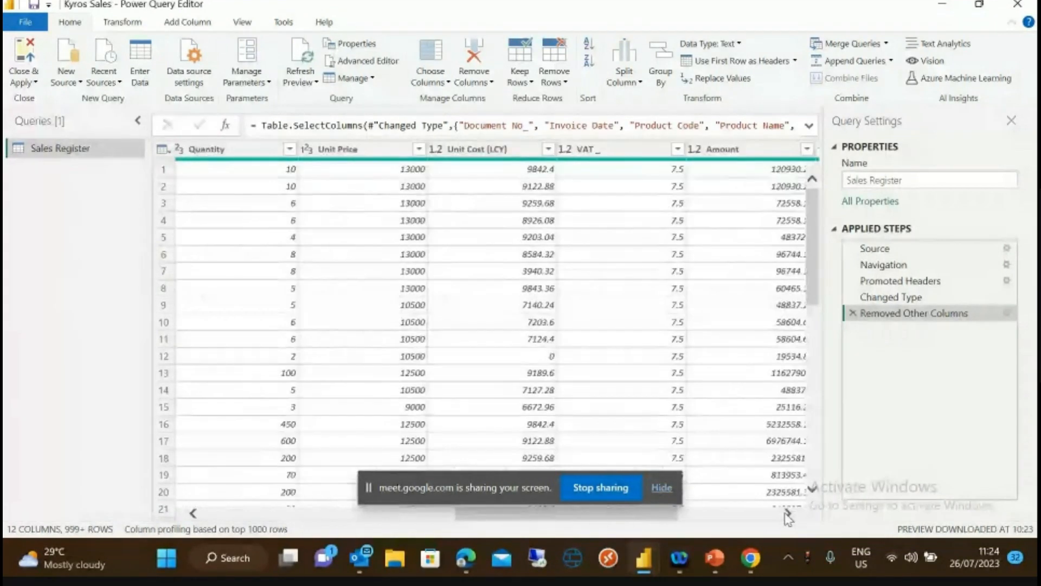
{"action": "left_click", "coordinate": [788, 514]}
{"action": "left_click", "coordinate": [787, 513]}
{"action": "left_click", "coordinate": [787, 513]}
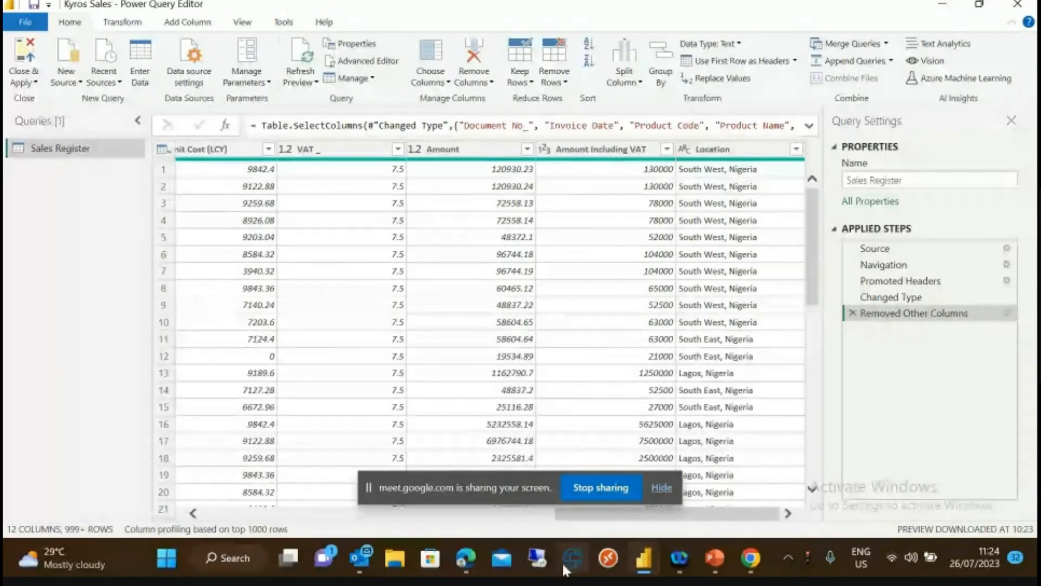
- Scroll back to Document No_ and open the Add Column tab's Column From Examples options
{"action": "left_click", "coordinate": [218, 517]}
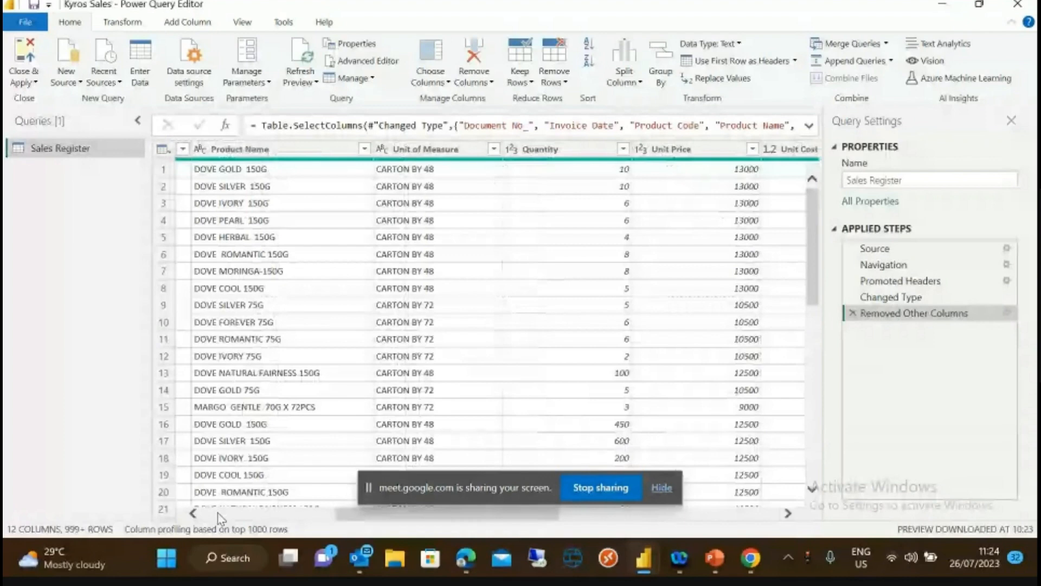
{"action": "left_click", "coordinate": [219, 516]}
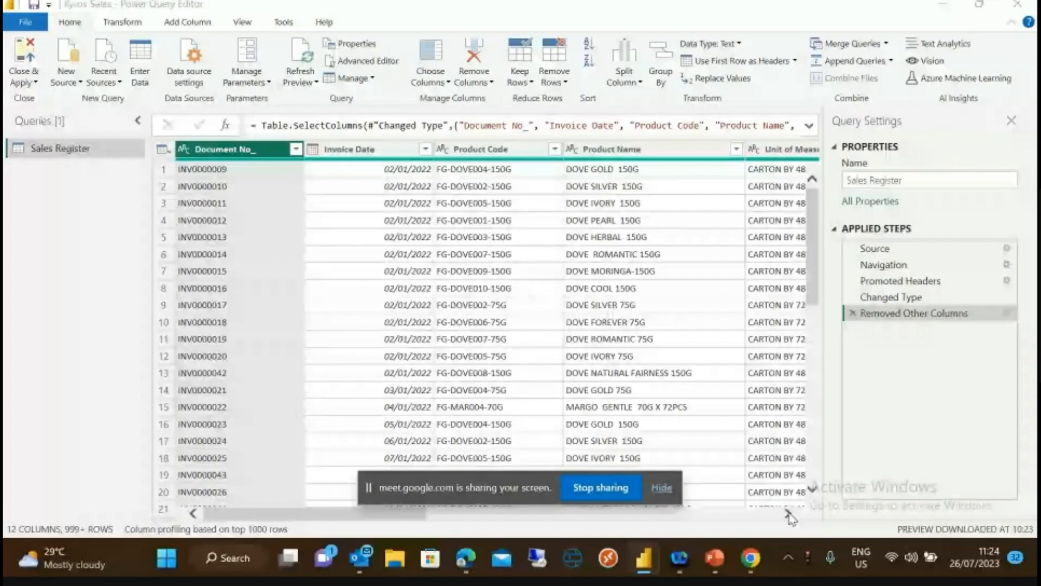
{"action": "left_click_drag", "start_coordinate": [788, 514], "coordinate": [788, 514]}
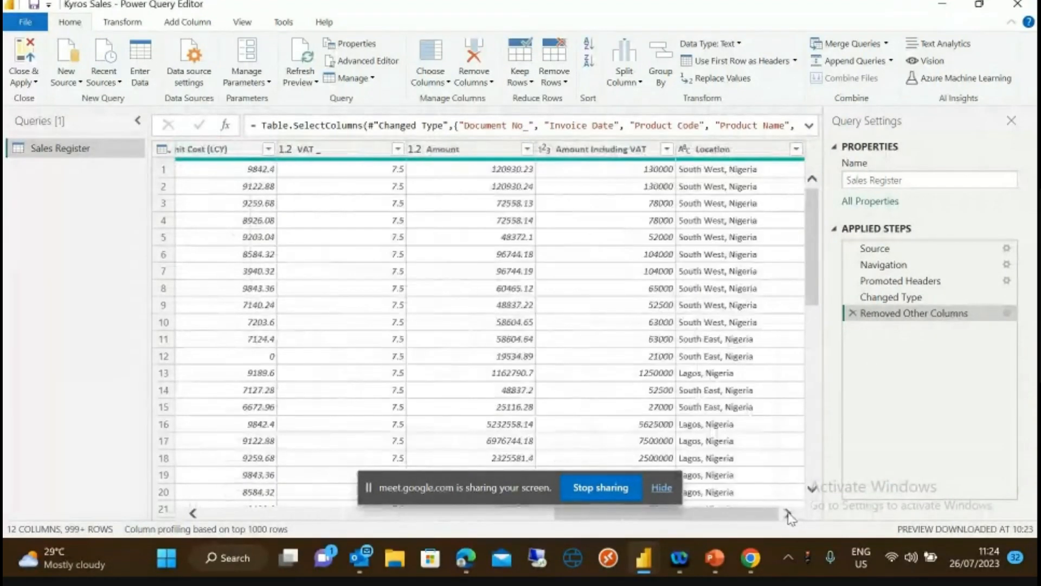
{"action": "left_click", "coordinate": [308, 513]}
{"action": "left_click", "coordinate": [255, 513]}
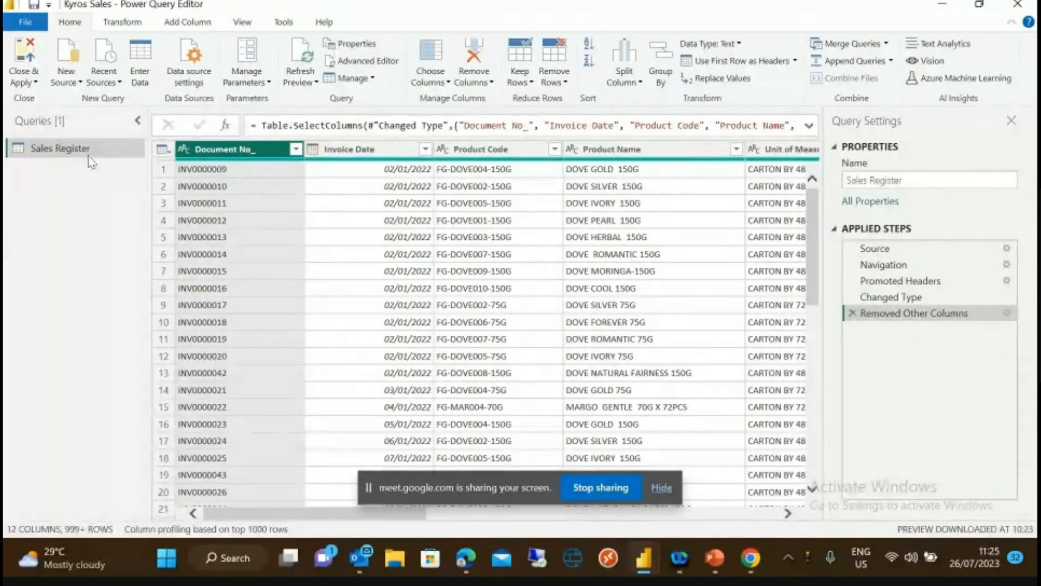
{"action": "left_click", "coordinate": [185, 23]}
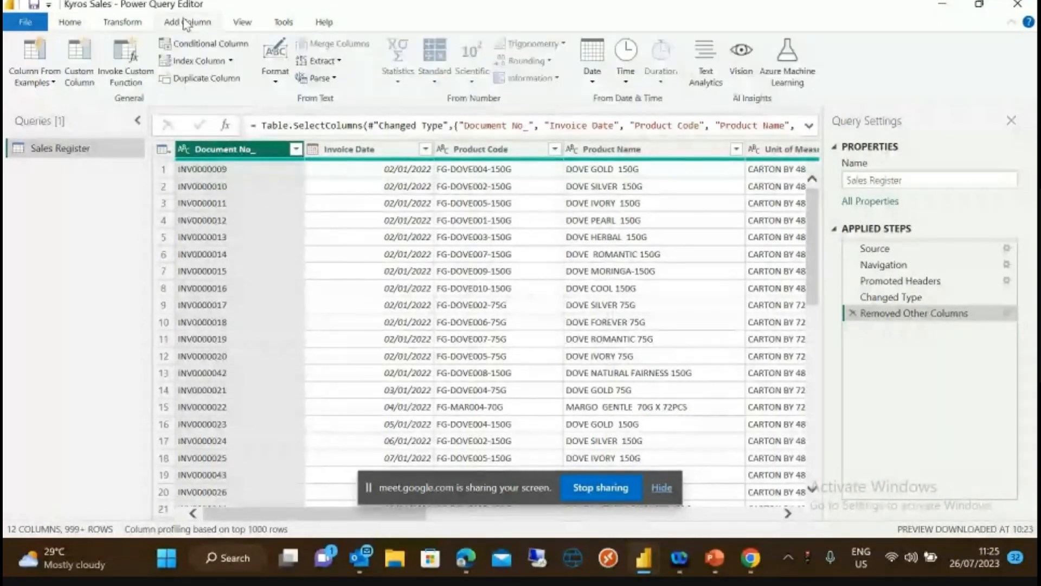
{"action": "left_click", "coordinate": [53, 82]}
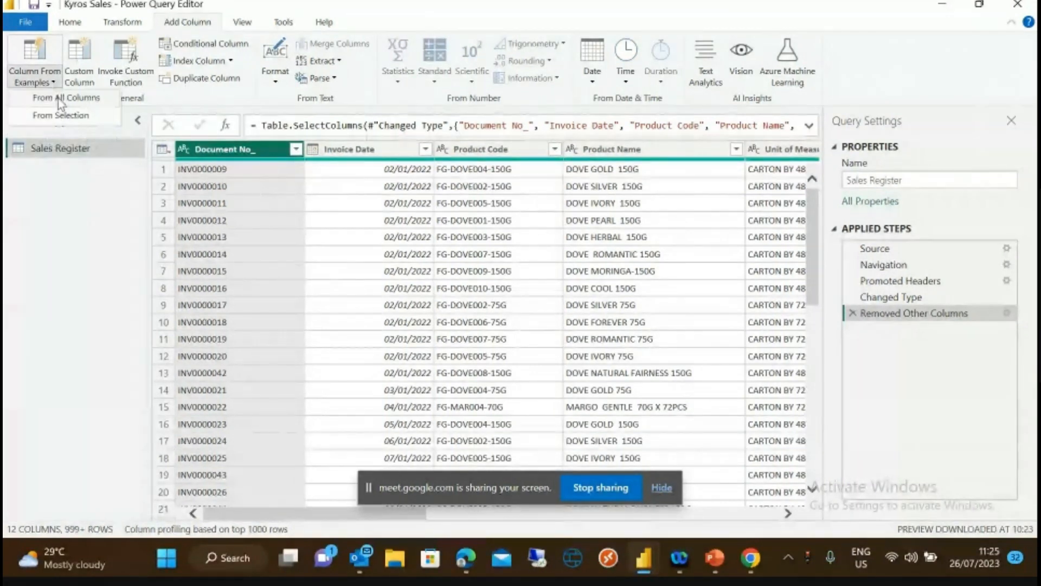
- Build a column from all columns using the example 'FG-DOVE004-150G, DOVE GOLD'
{"action": "left_click", "coordinate": [58, 98]}
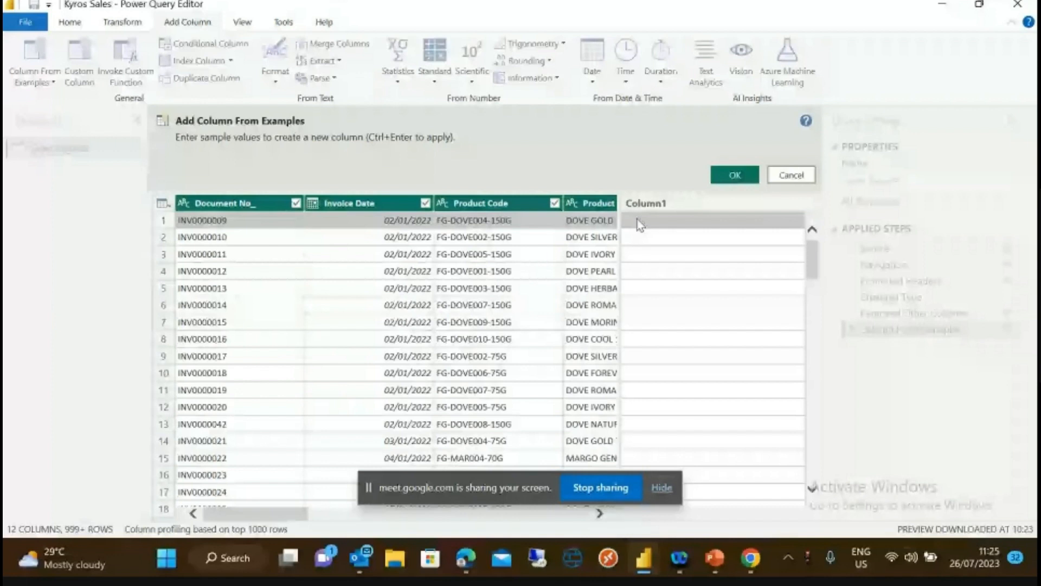
{"action": "type", "text": "f"}
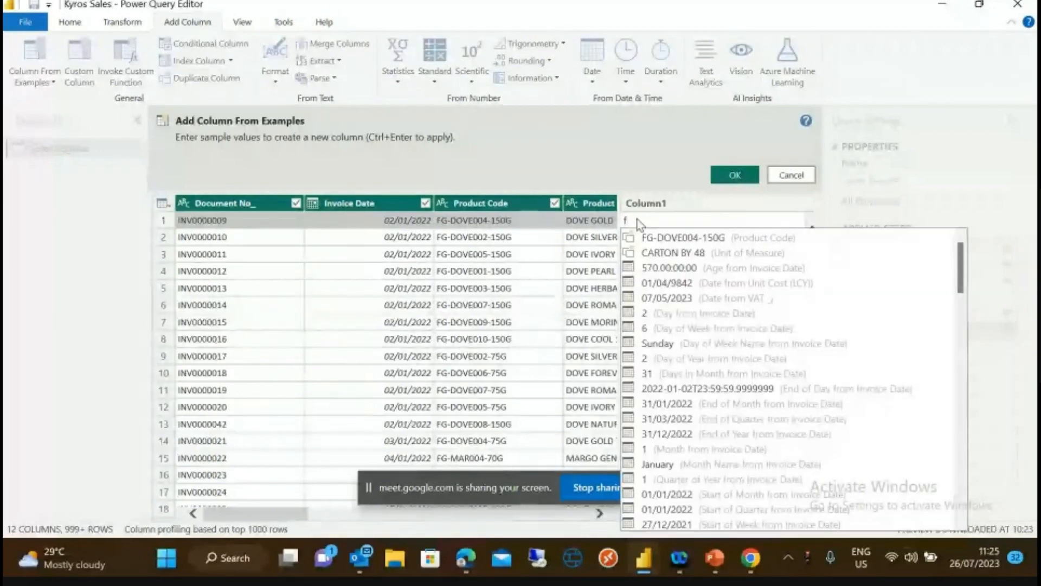
{"action": "key", "text": "BackSpace"}
{"action": "type", "text": "FG"}
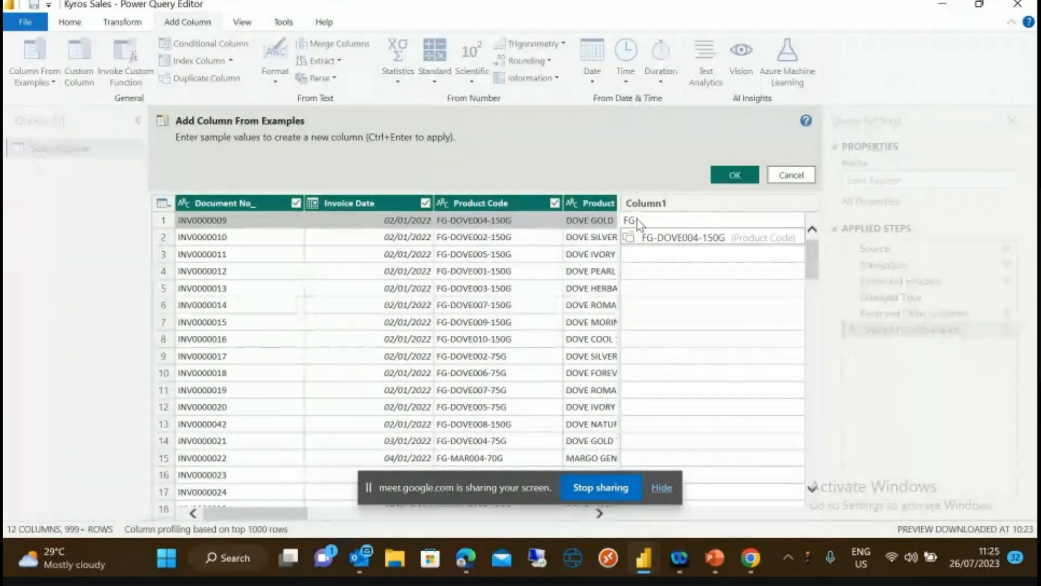
{"action": "type", "text": "-DOVE"}
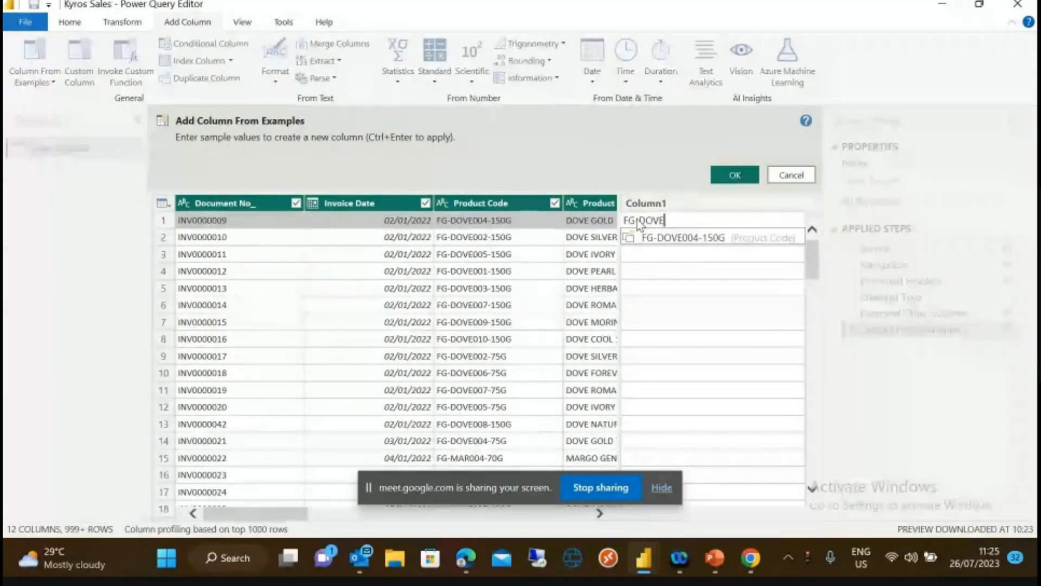
{"action": "type", "text": "004"}
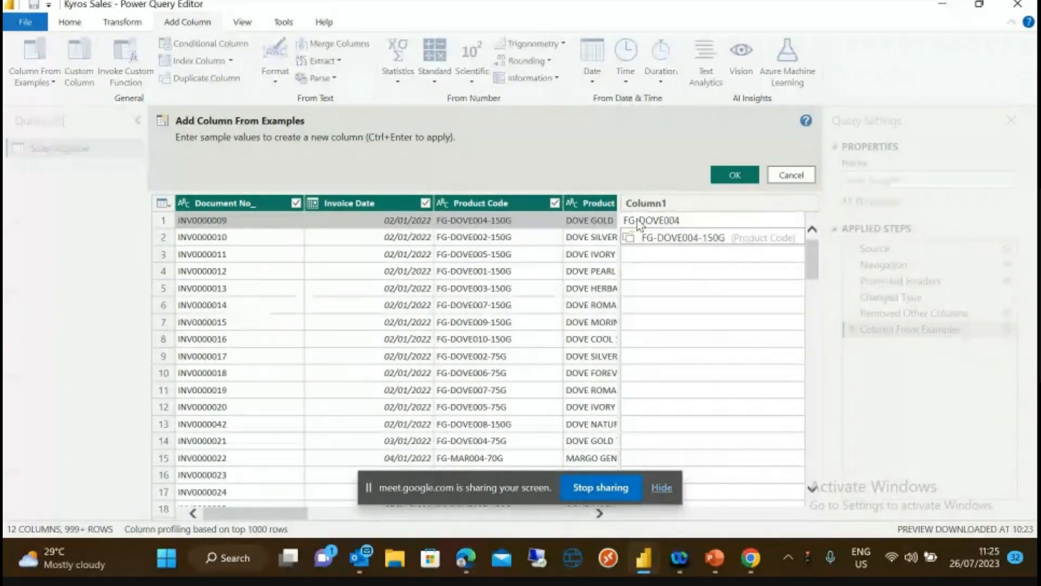
{"action": "type", "text": "-150G"}
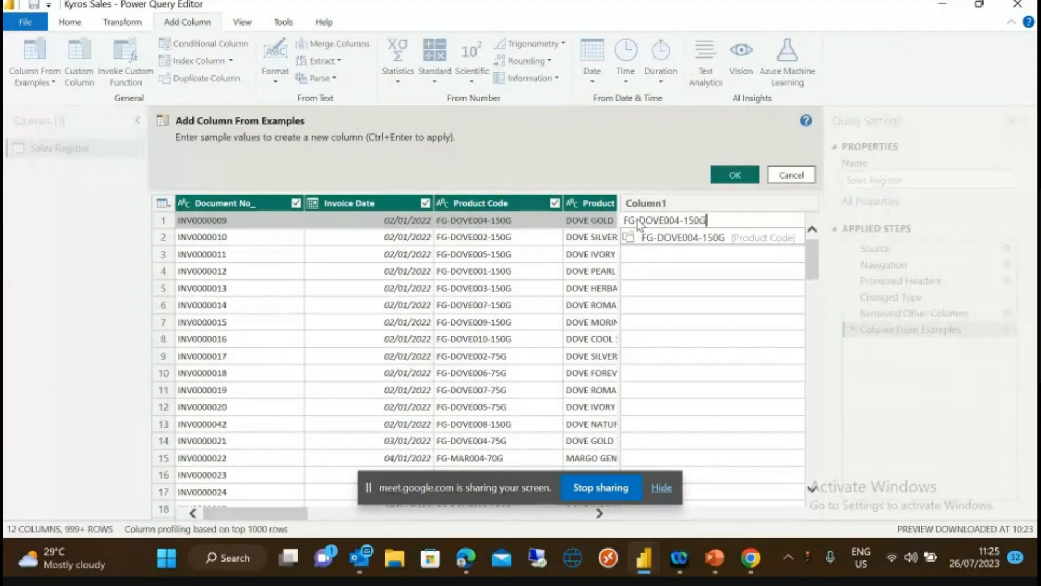
{"action": "type", "text": ", "}
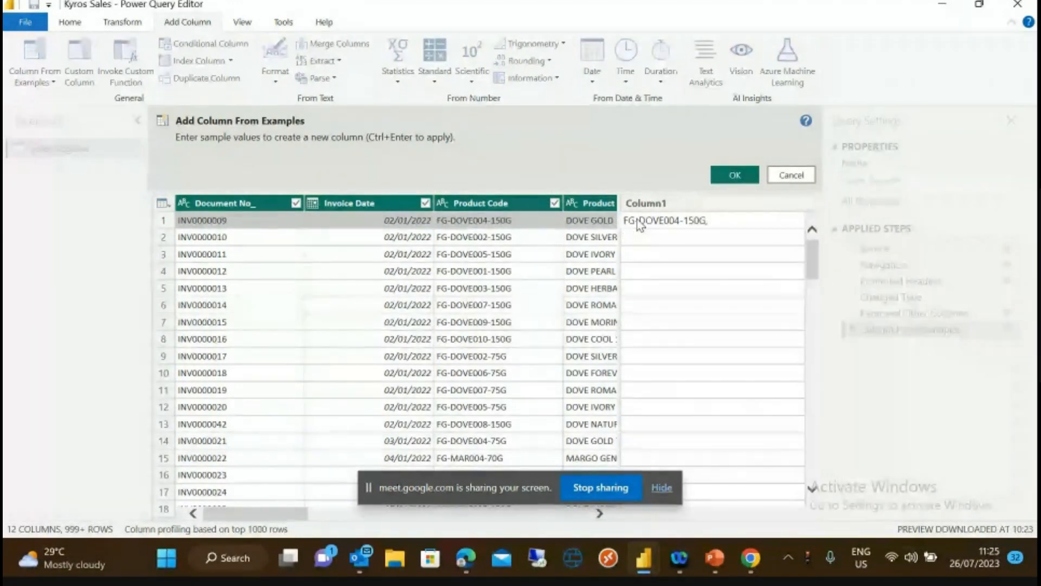
{"action": "type", "text": "DOVE"}
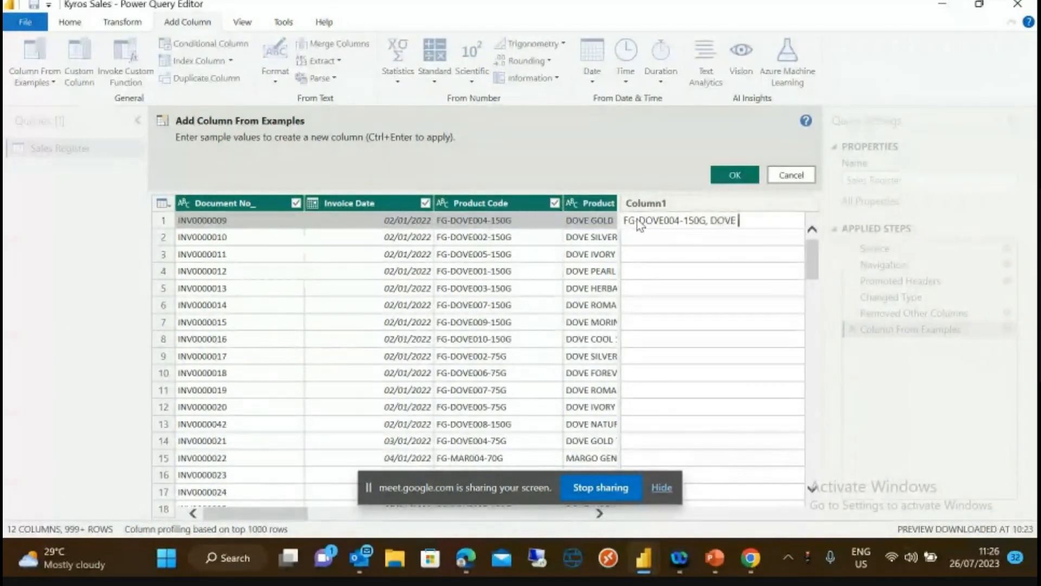
{"action": "type", "text": " GOLD"}
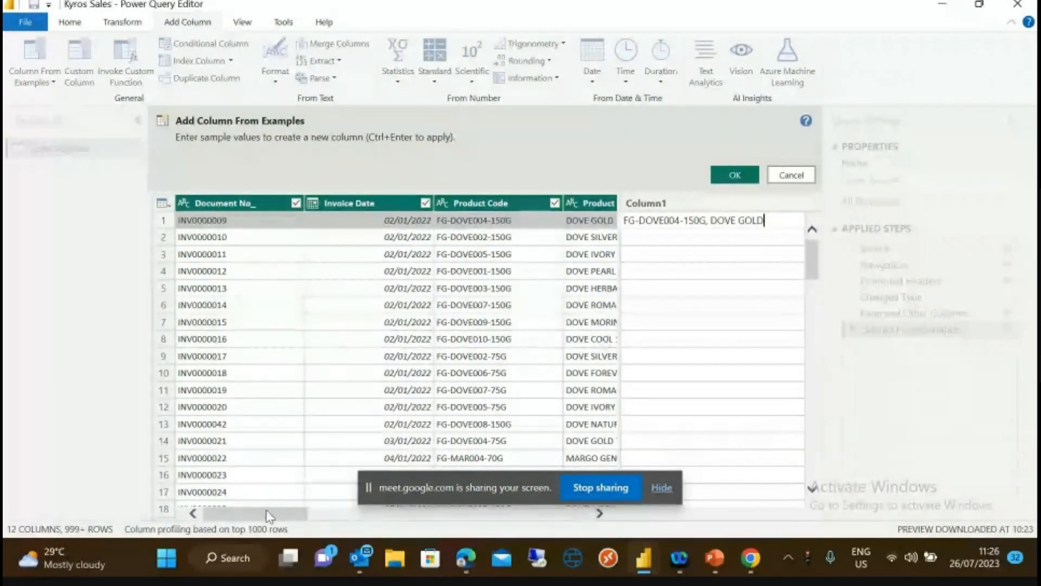
{"action": "left_click_drag", "start_coordinate": [268, 515], "coordinate": [308, 516]}
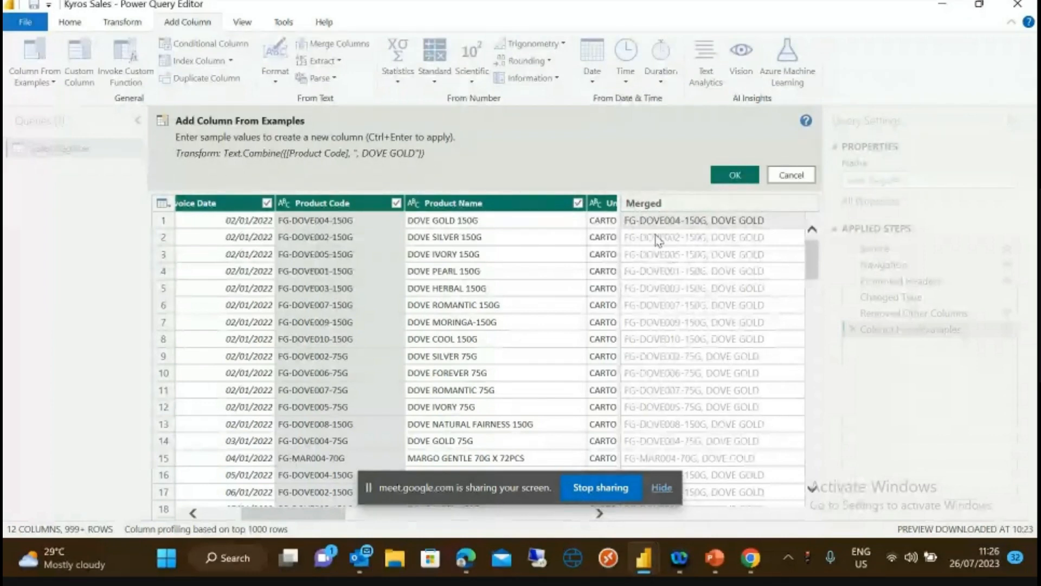
- Confirm the example to add the Merged column to Sales Register
{"action": "left_click", "coordinate": [735, 174]}
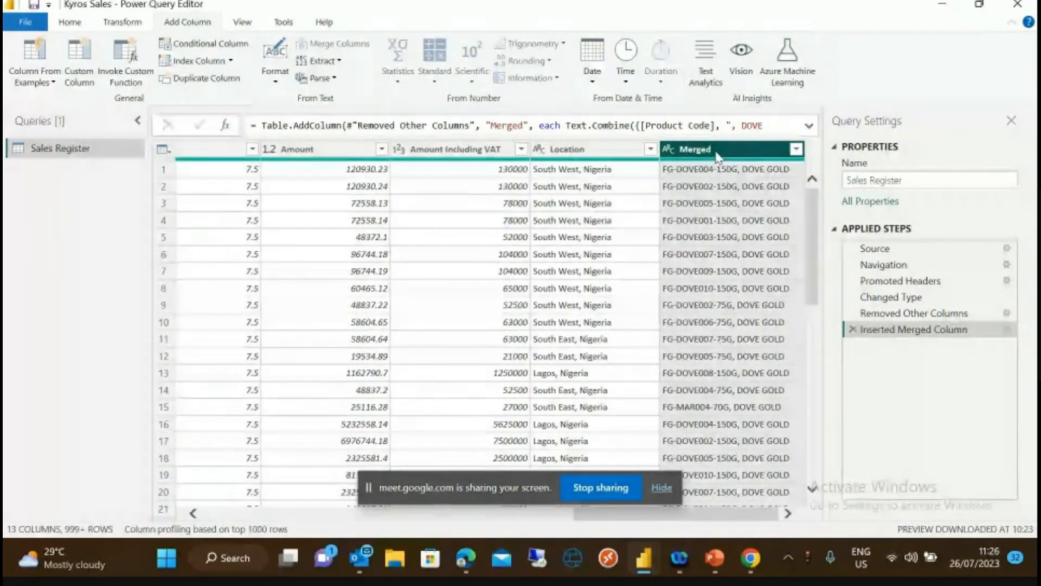
{"action": "double_click", "coordinate": [717, 153]}
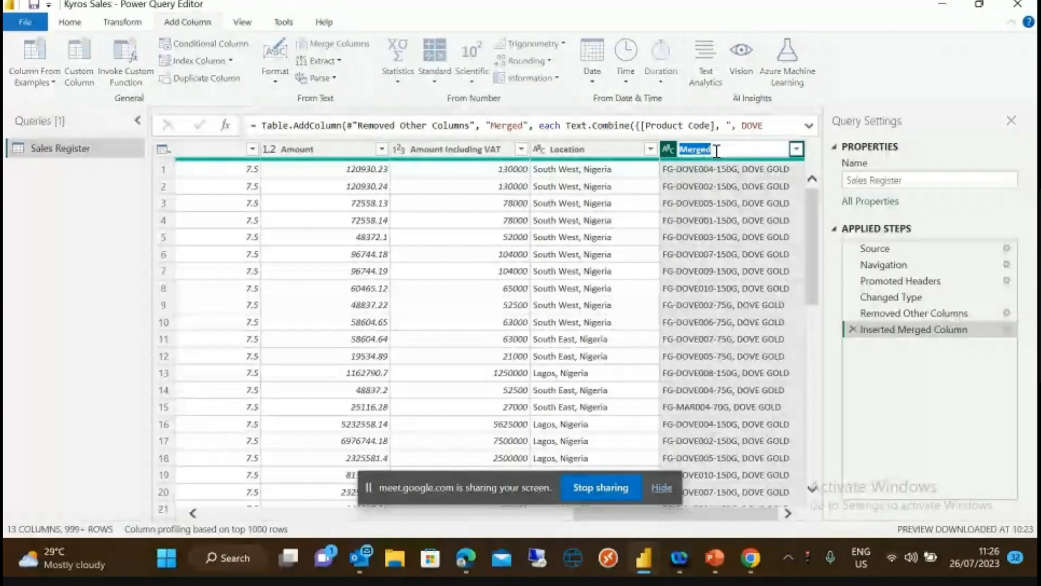
{"action": "key", "text": "Return"}
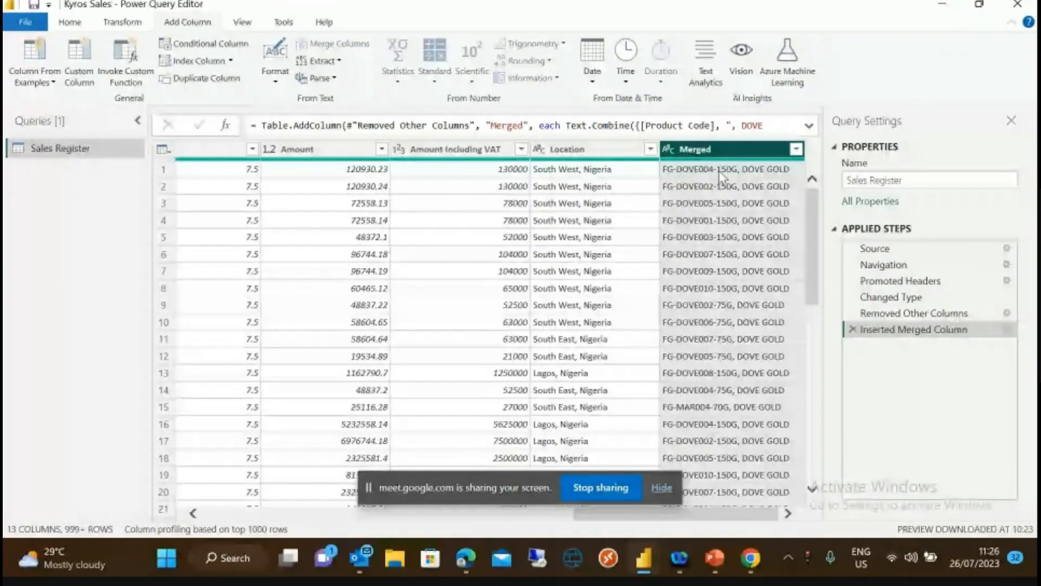
{"action": "mouse_move", "coordinate": [813, 213]}
{"action": "left_mouse_down"}
{"action": "mouse_move", "coordinate": [855, 407]}
{"action": "mouse_move", "coordinate": [814, 192]}
{"action": "left_mouse_up"}
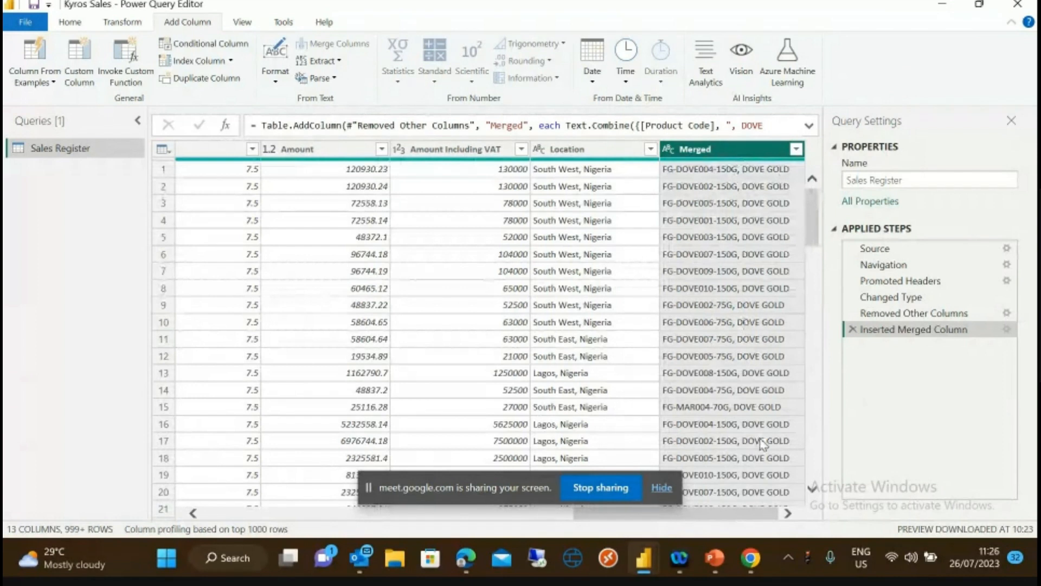
- Rename the Merged column to 'Code - Name'
{"action": "double_click", "coordinate": [716, 149]}
{"action": "type", "text": "pR"}
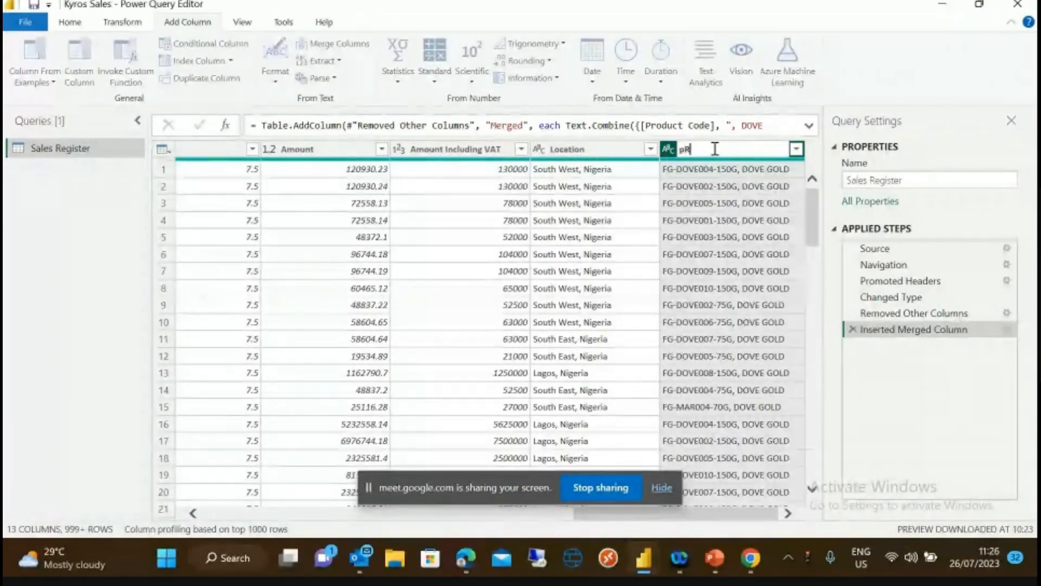
{"action": "key", "text": "BackSpace"}
{"action": "key", "text": "BackSpace"}
{"action": "type", "text": "Product"}
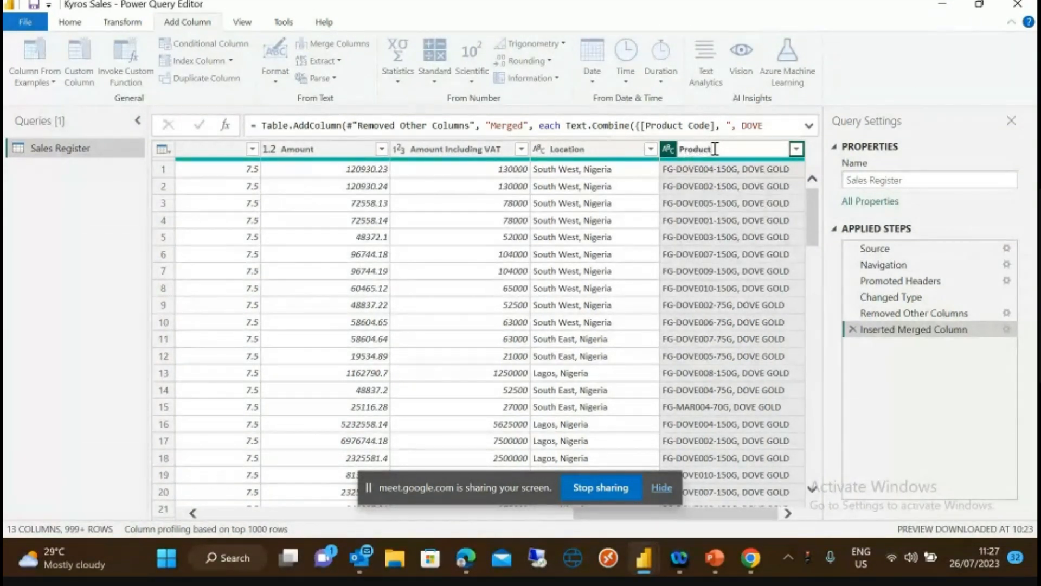
{"action": "key", "text": "BackSpace"}
{"action": "key", "text": "BackSpace"}
{"action": "key", "text": "BackSpace"}
{"action": "key", "text": "BackSpace"}
{"action": "key", "text": "BackSpace"}
{"action": "key", "text": "BackSpace"}
{"action": "key", "text": "BackSpace"}
{"action": "type", "text": "Co"}
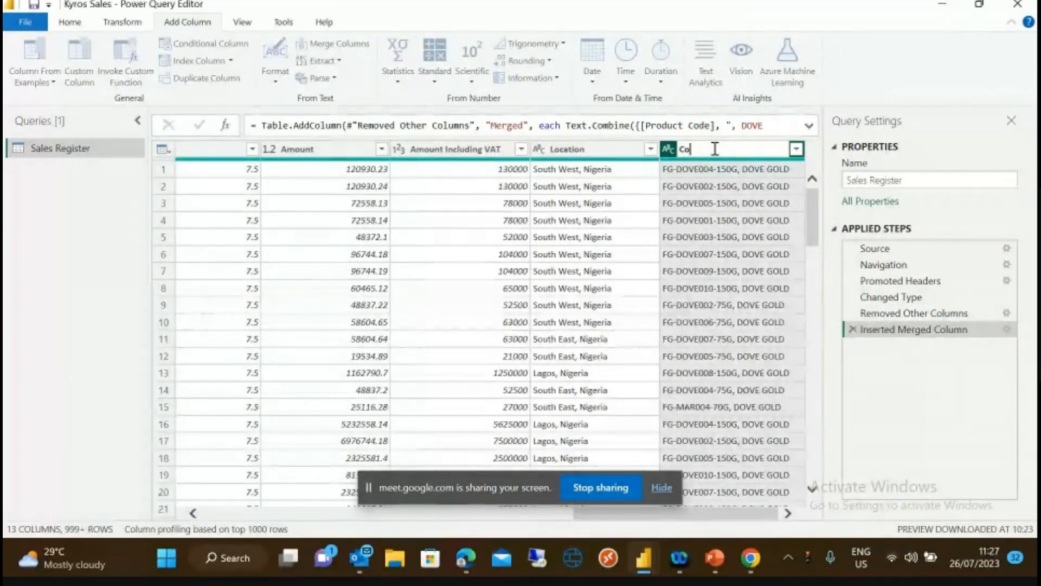
{"action": "type", "text": "de - Name"}
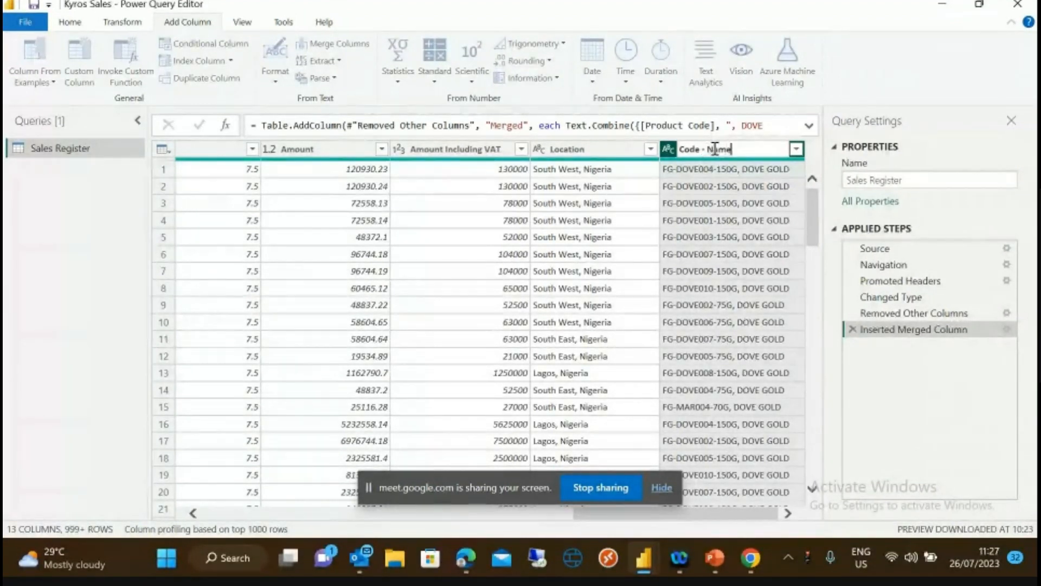
{"action": "key", "text": "Return"}
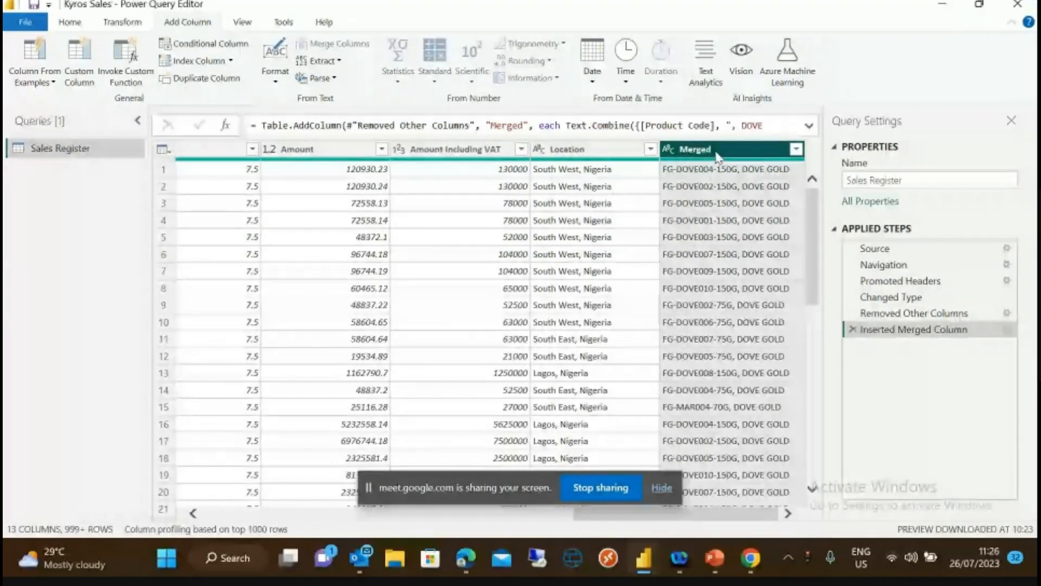
- Retitle the Merged header as 'Code - Name', recording a Renamed Columns step
{"action": "double_click", "coordinate": [716, 152]}
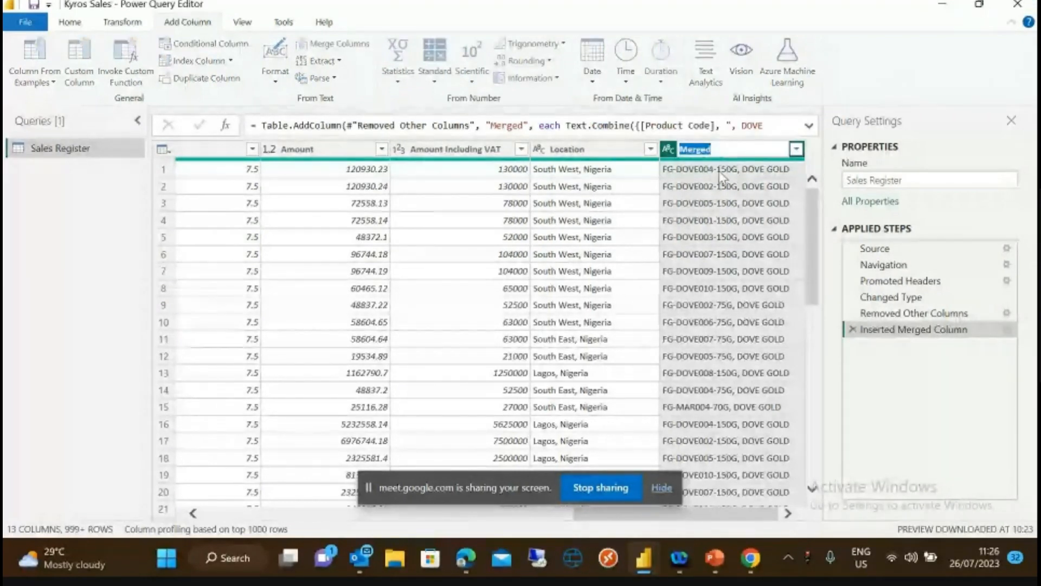
{"action": "left_click", "coordinate": [719, 171]}
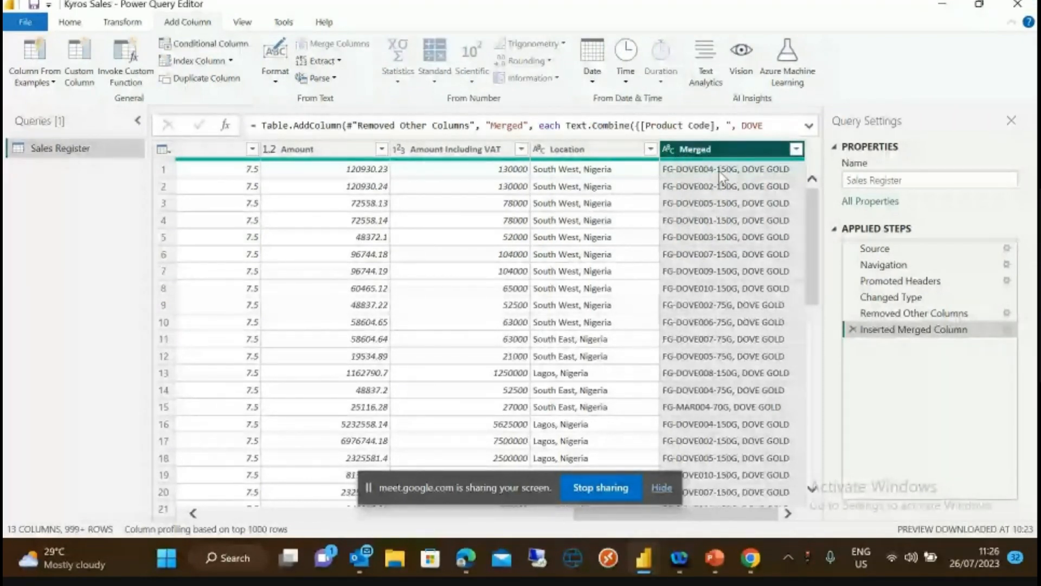
{"action": "mouse_move", "coordinate": [814, 210]}
{"action": "left_mouse_down"}
{"action": "mouse_move", "coordinate": [853, 398]}
{"action": "mouse_move", "coordinate": [814, 191]}
{"action": "left_mouse_up"}
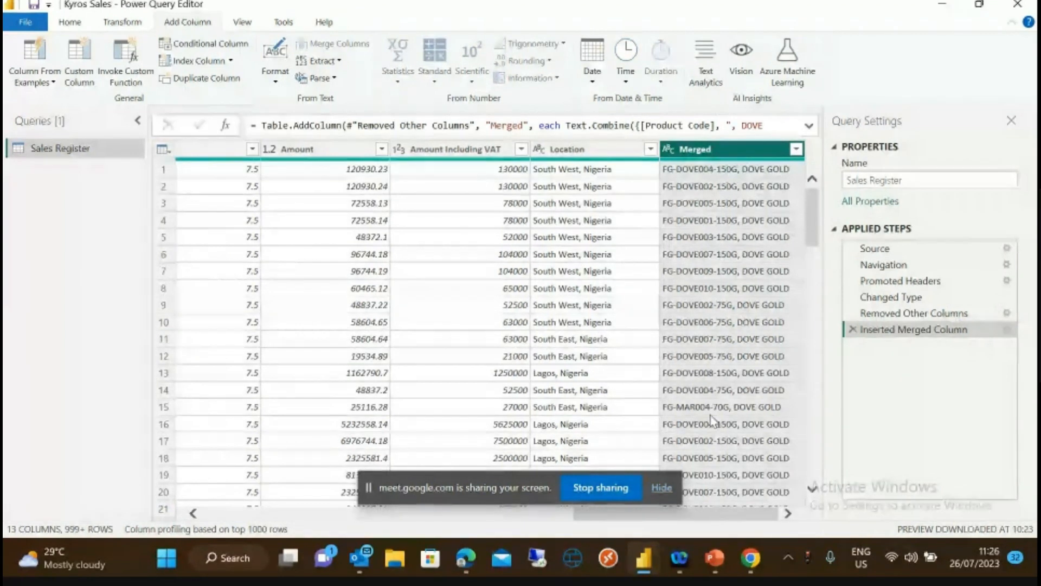
{"action": "double_click", "coordinate": [715, 149]}
{"action": "type", "text": "pR"}
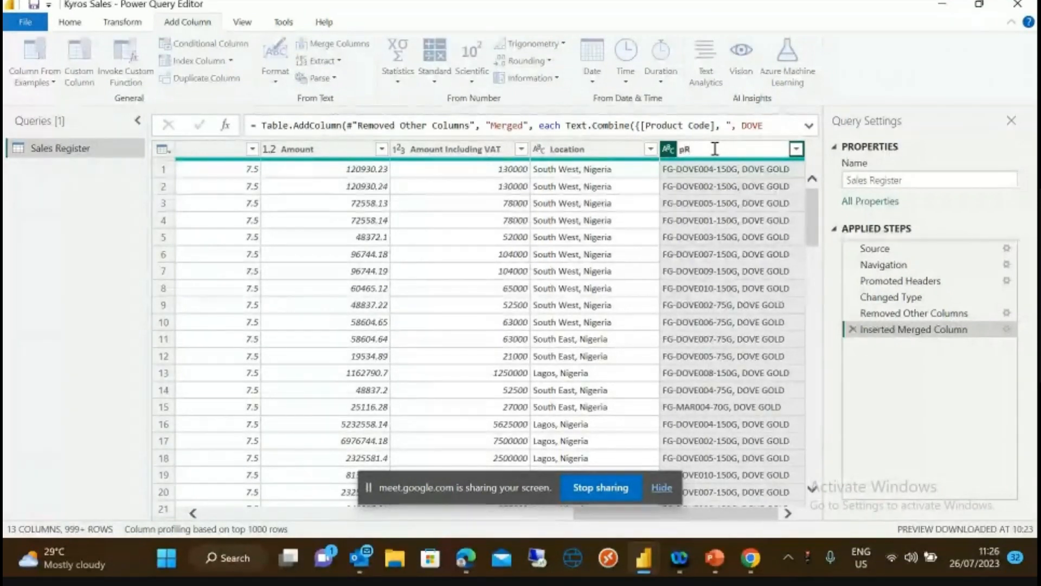
{"action": "key", "text": "BackSpace"}
{"action": "key", "text": "BackSpace"}
{"action": "type", "text": "Product"}
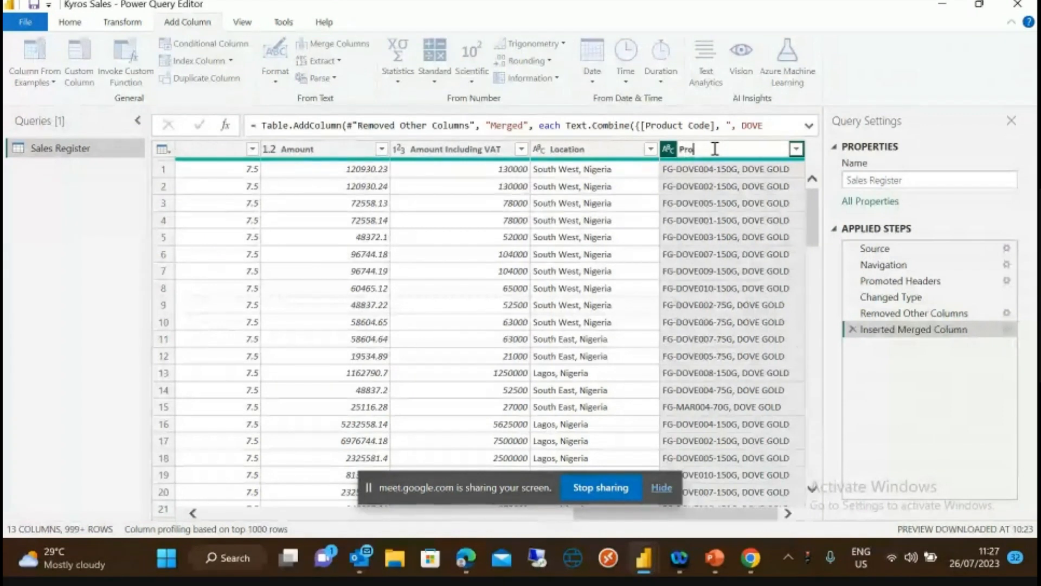
{"action": "key", "text": "BackSpace"}
{"action": "key", "text": "BackSpace"}
{"action": "key", "text": "BackSpace"}
{"action": "key", "text": "BackSpace"}
{"action": "key", "text": "BackSpace"}
{"action": "key", "text": "BackSpace"}
{"action": "key", "text": "BackSpace"}
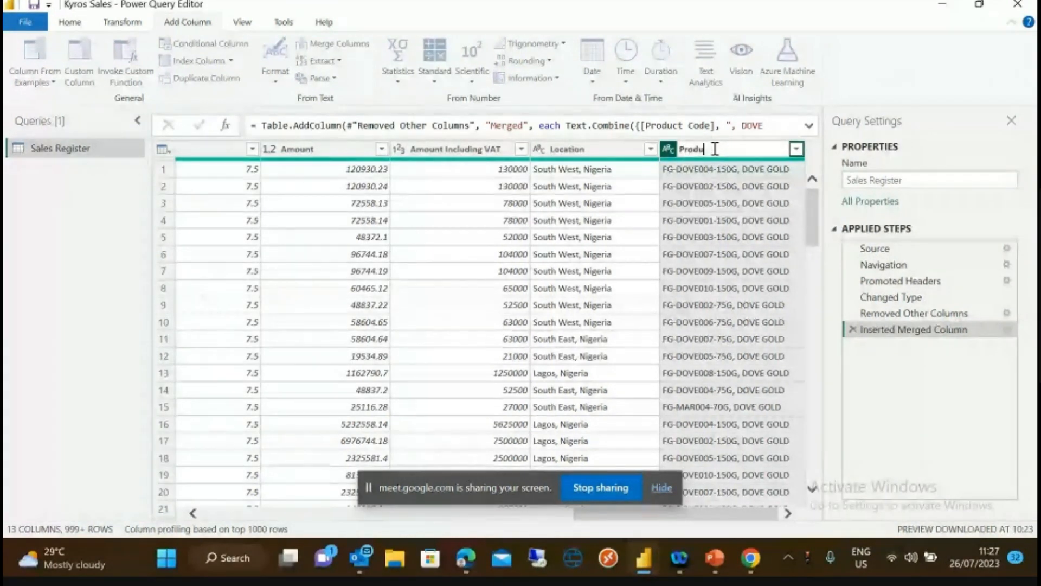
{"action": "type", "text": "Code"}
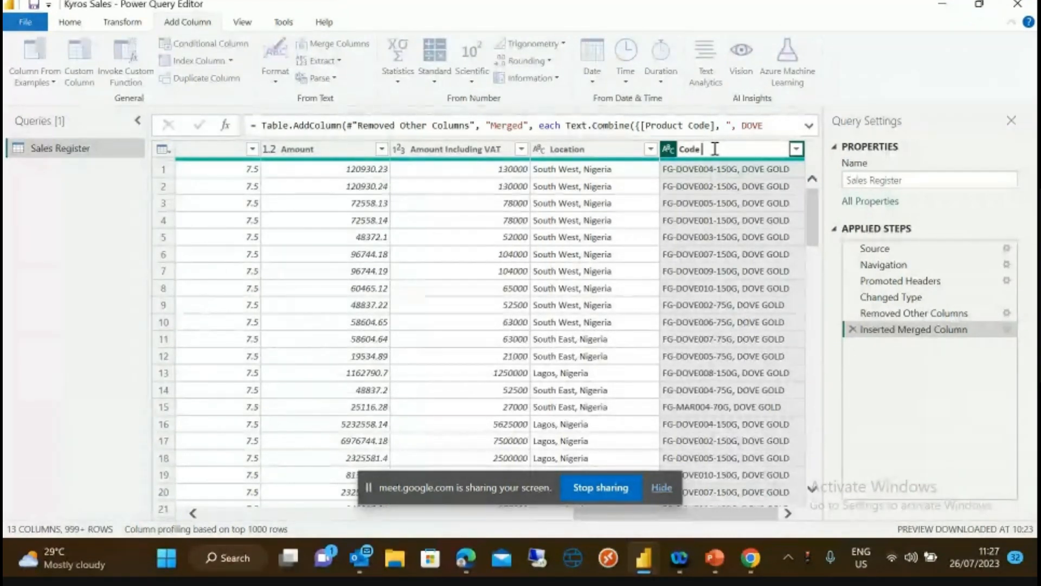
{"action": "type", "text": " - Name"}
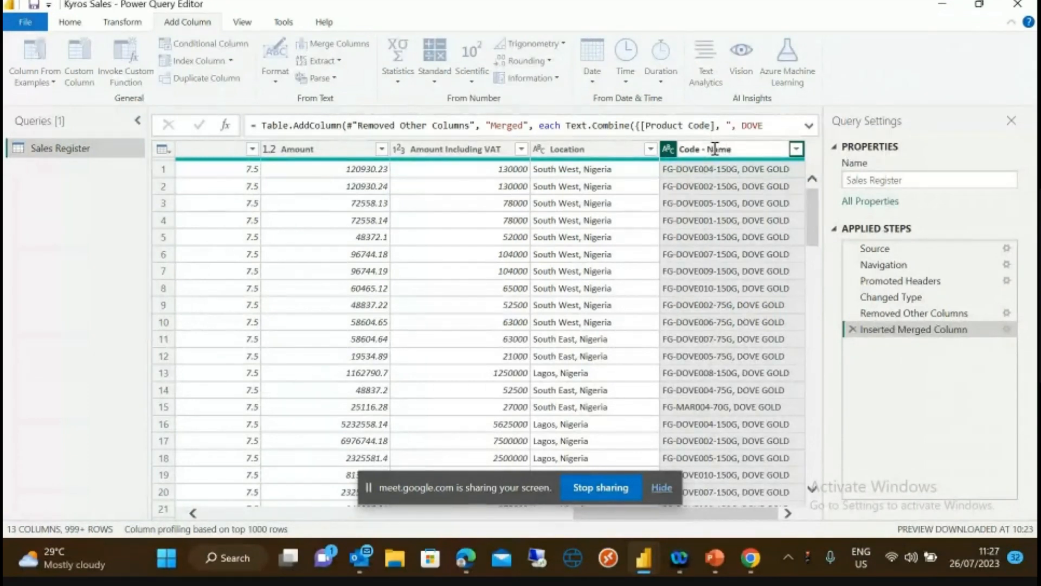
{"action": "key", "text": "Return"}
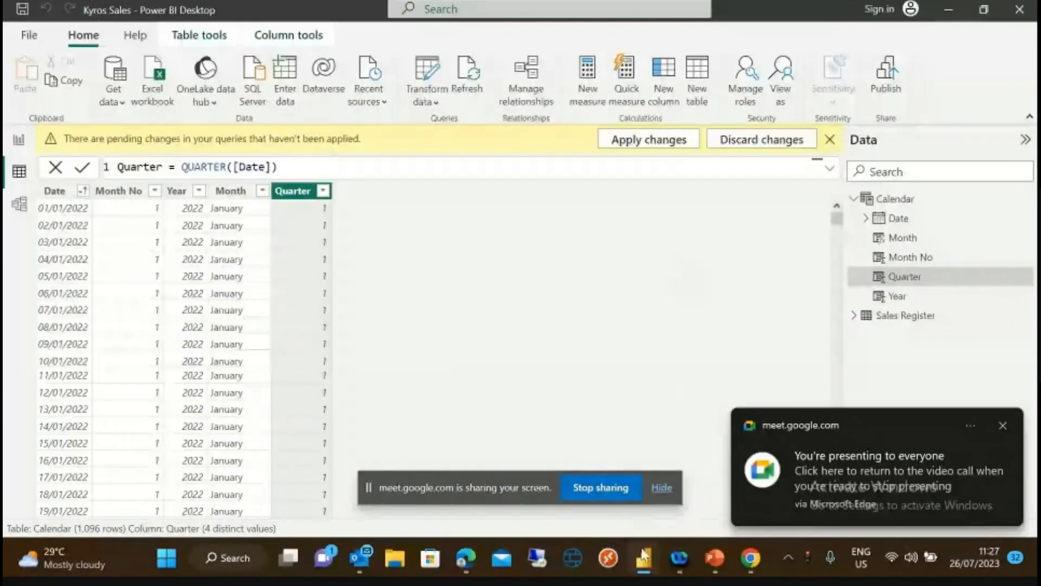
- Bring the Power Query Editor window back to the front from the taskbar
{"action": "mouse_move", "coordinate": [644, 560]}
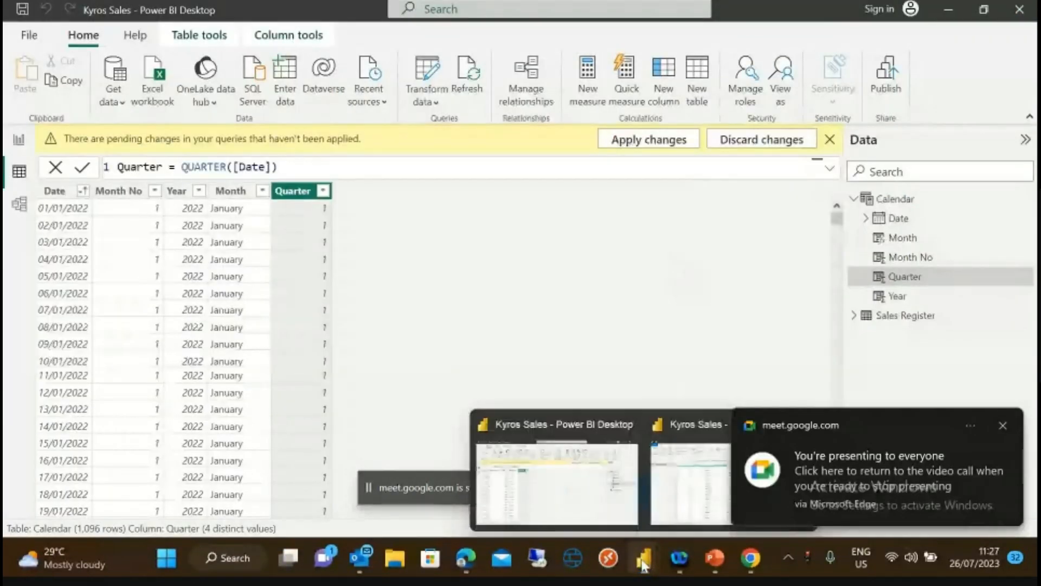
{"action": "left_click", "coordinate": [675, 479]}
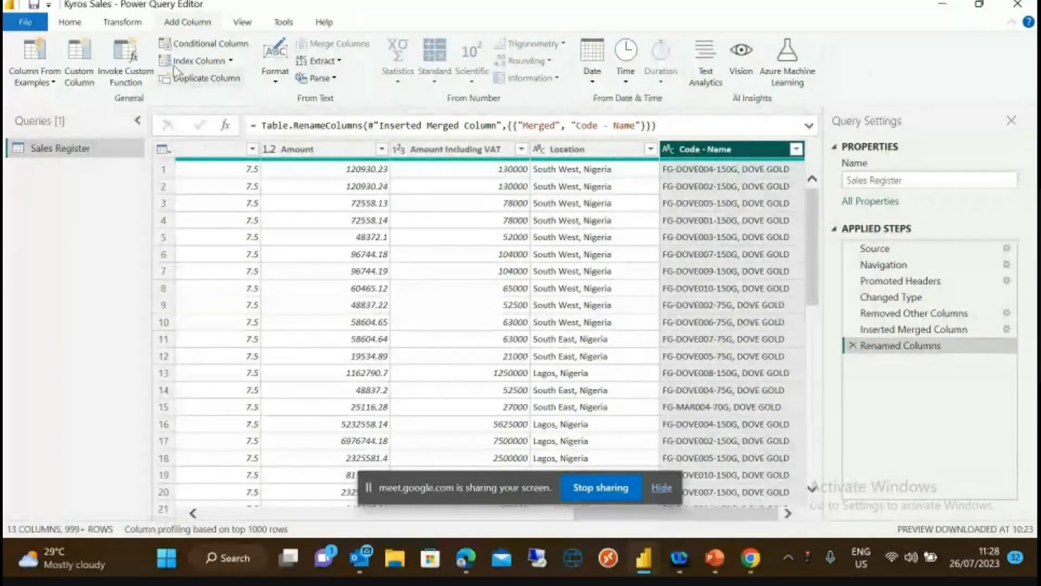
- Switch the ribbon via Transform back to the Home tab's general query commands
{"action": "left_click", "coordinate": [136, 23]}
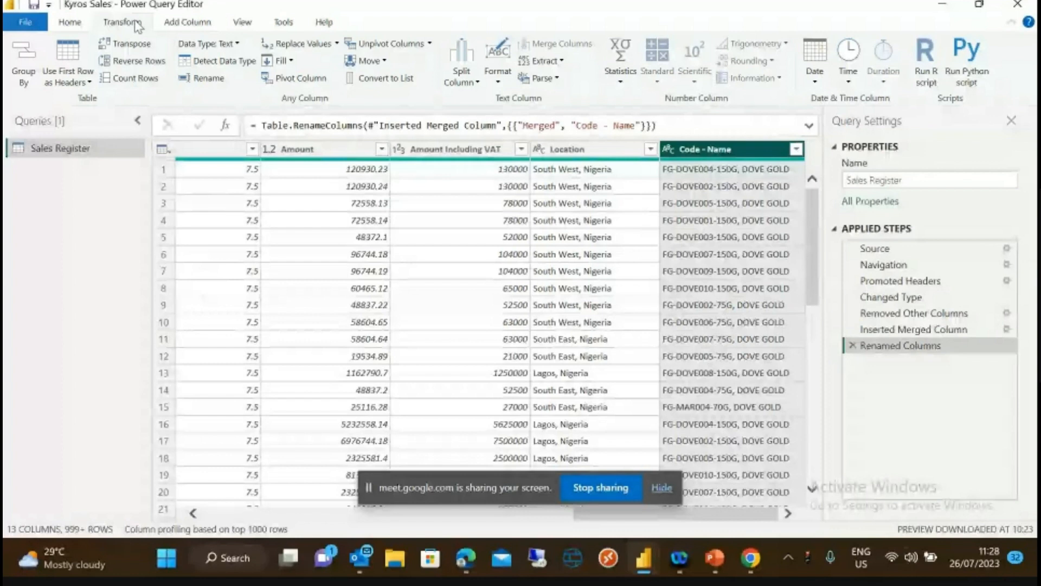
{"action": "left_click", "coordinate": [76, 22]}
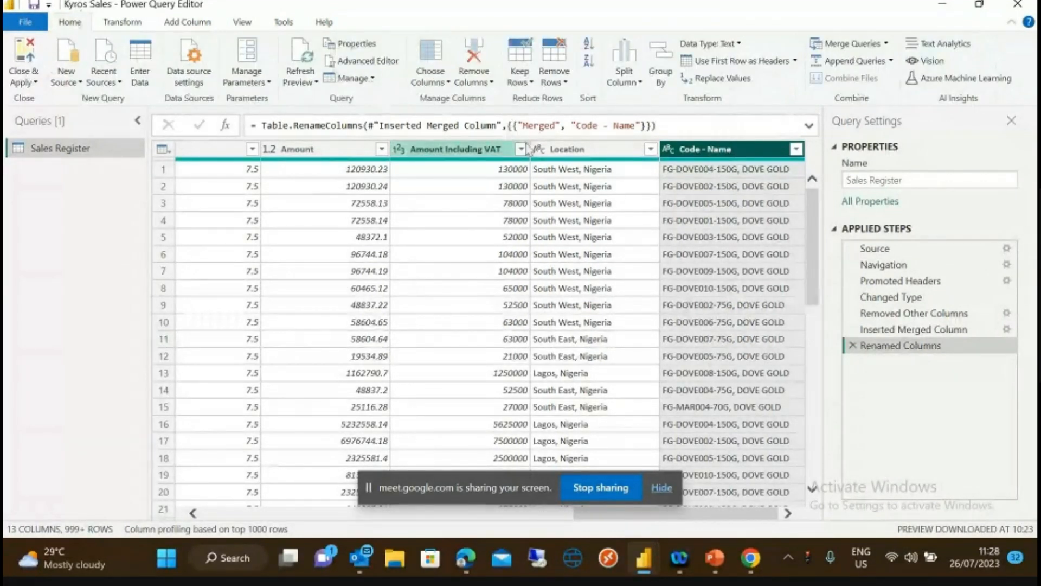
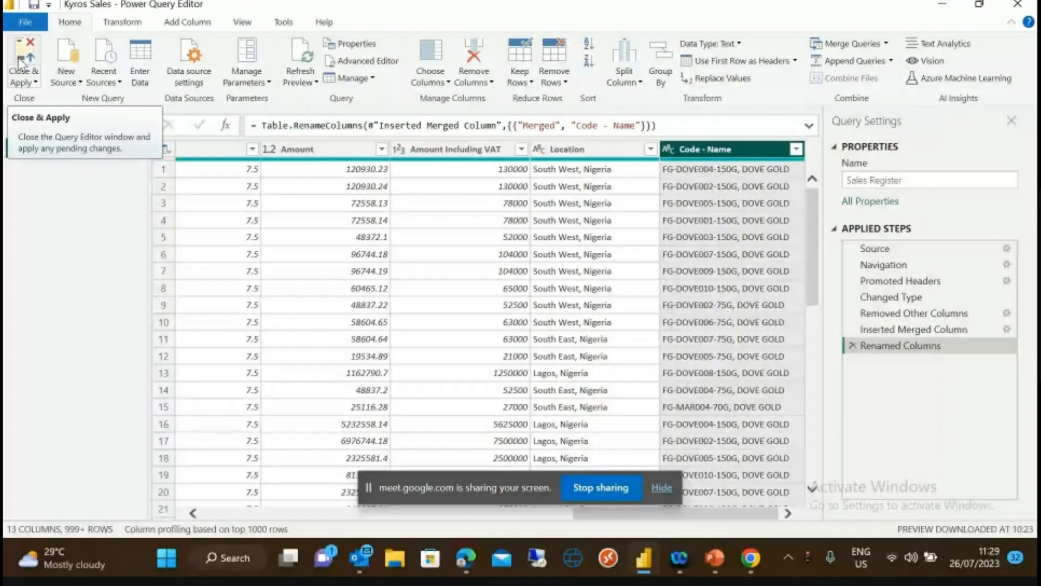
- Apply the query changes with Close & Apply and return to the report canvas
{"action": "left_click", "coordinate": [19, 61]}
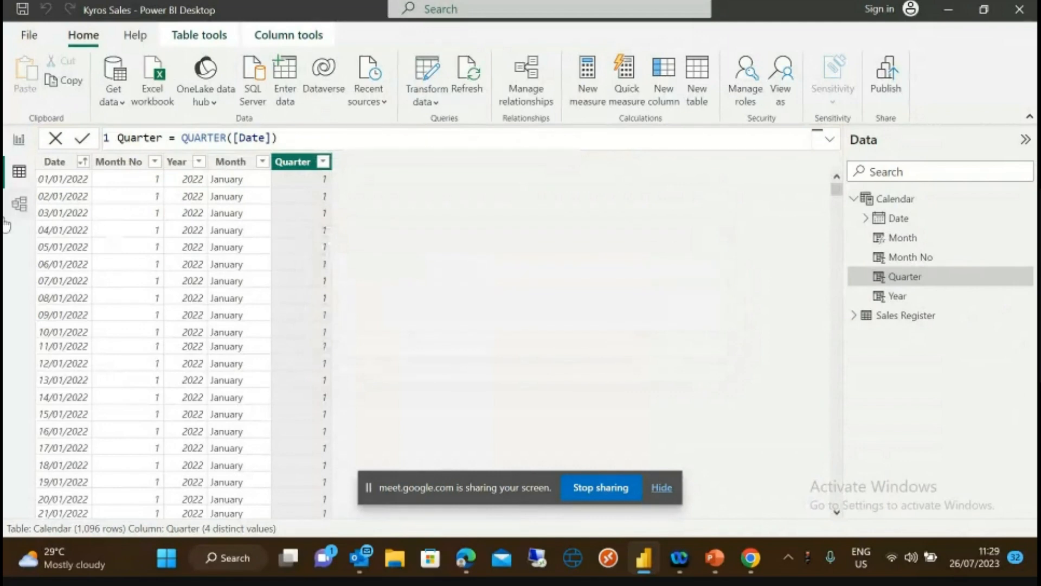
{"action": "left_click", "coordinate": [21, 141]}
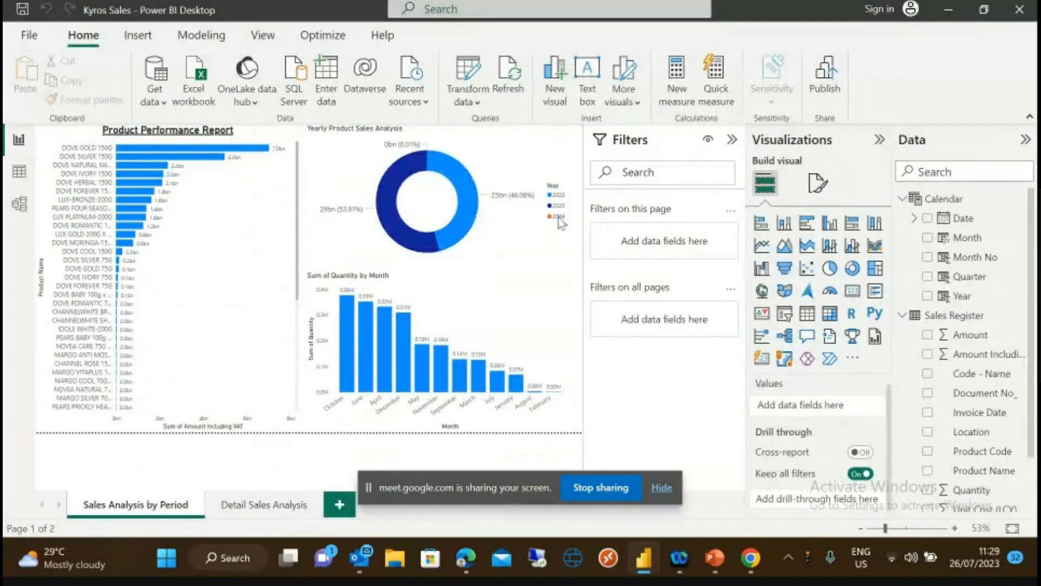
- Create a new measure named Total Amount
{"action": "left_click", "coordinate": [675, 85]}
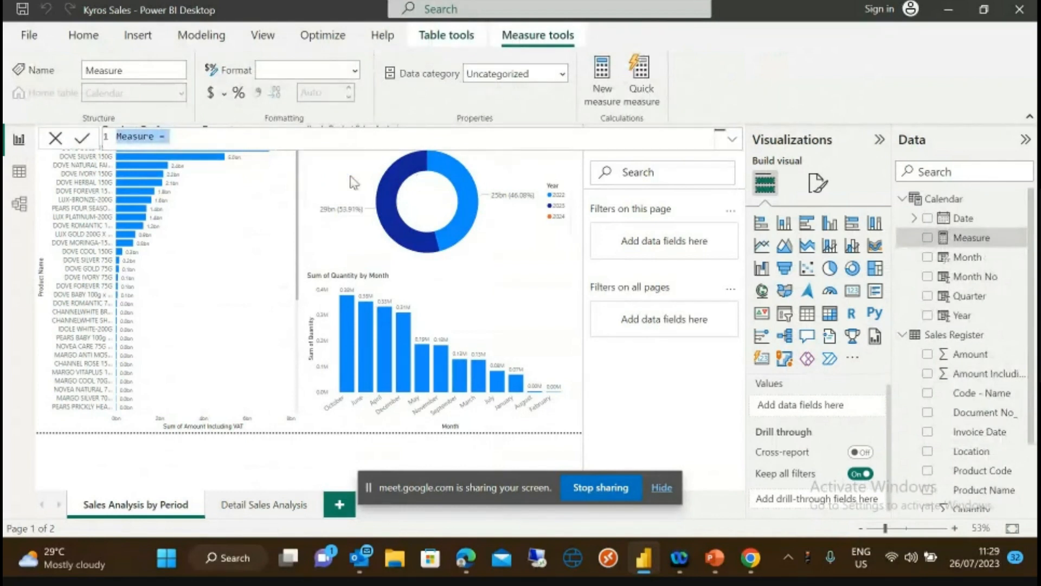
{"action": "left_click", "coordinate": [155, 136]}
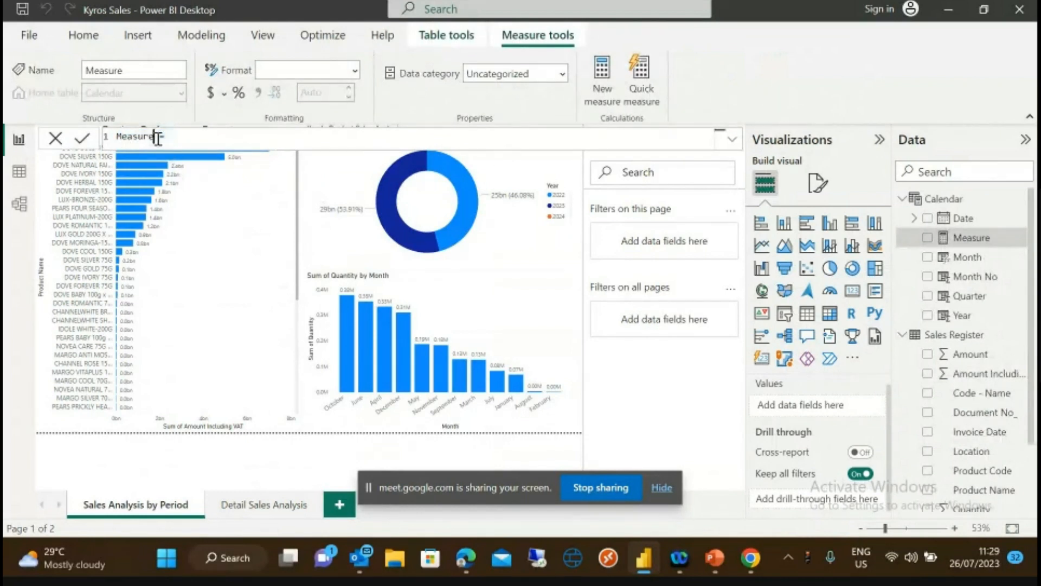
{"action": "key", "text": "BackSpace"}
{"action": "key", "text": "BackSpace"}
{"action": "key", "text": "BackSpace"}
{"action": "key", "text": "BackSpace"}
{"action": "key", "text": "BackSpace"}
{"action": "key", "text": "BackSpace"}
{"action": "key", "text": "BackSpace"}
{"action": "type", "text": "Tot"}
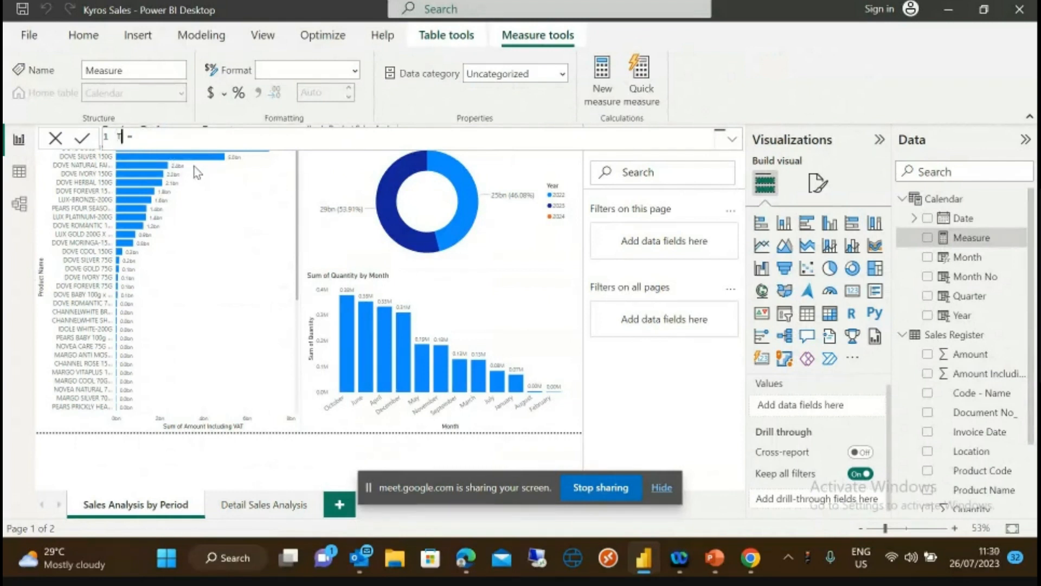
{"action": "type", "text": "al Amount"}
- Discard a trial TOTALYTD entry and start the formula with SUM(
{"action": "left_click", "coordinate": [212, 140]}
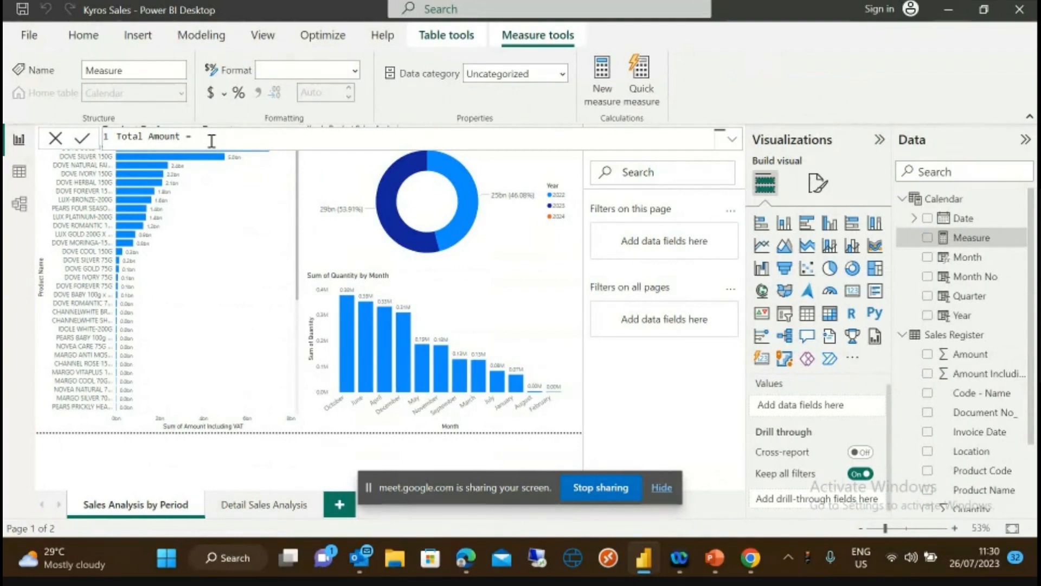
{"action": "type", "text": "To"}
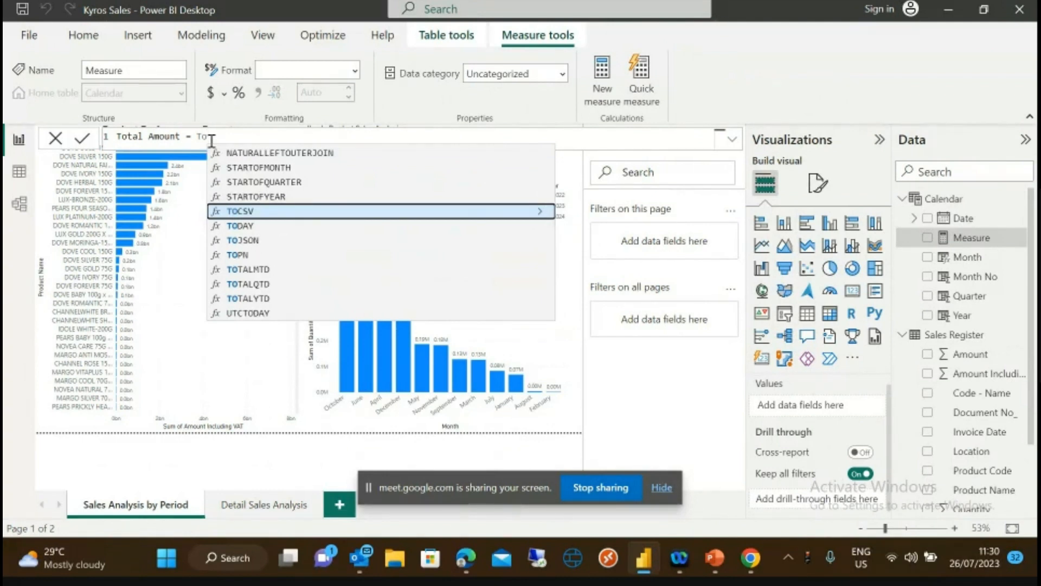
{"action": "type", "text": "t"}
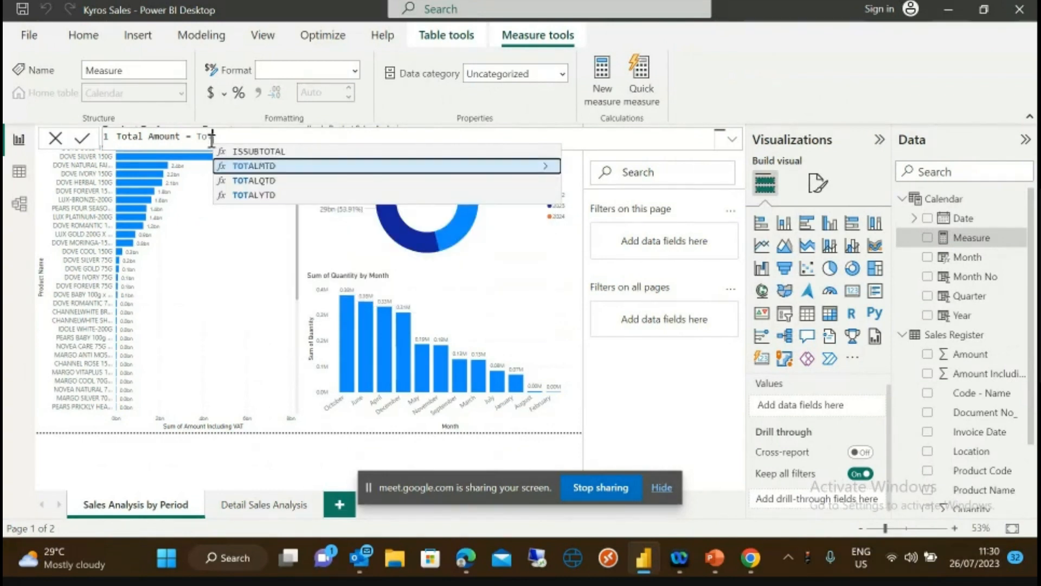
{"action": "left_click", "coordinate": [252, 196]}
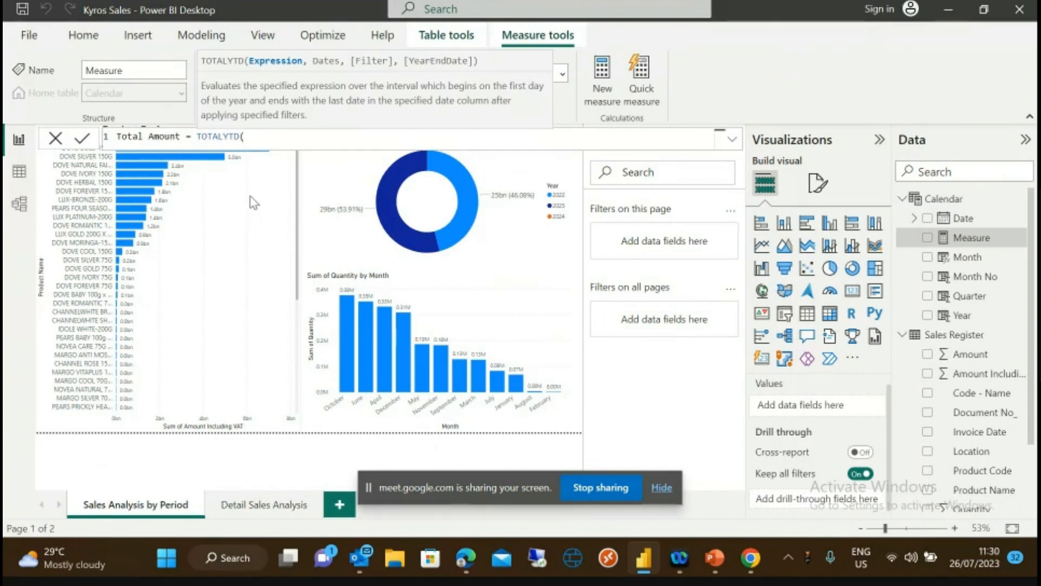
{"action": "type", "text": "["}
{"action": "type", "text": "A"}
{"action": "type", "text": "moun"}
{"action": "type", "text": "t"}
{"action": "key", "text": "BackSpace"}
{"action": "key", "text": "BackSpace"}
{"action": "key", "text": "BackSpace"}
{"action": "key", "text": "BackSpace"}
{"action": "key", "text": "BackSpace"}
{"action": "key", "text": "BackSpace"}
{"action": "key", "text": "BackSpace"}
{"action": "key", "text": "BackSpace"}
{"action": "key", "text": "BackSpace"}
{"action": "key", "text": "BackSpace"}
{"action": "key", "text": "BackSpace"}
{"action": "key", "text": "BackSpace"}
{"action": "key", "text": "BackSpace"}
{"action": "key", "text": "BackSpace"}
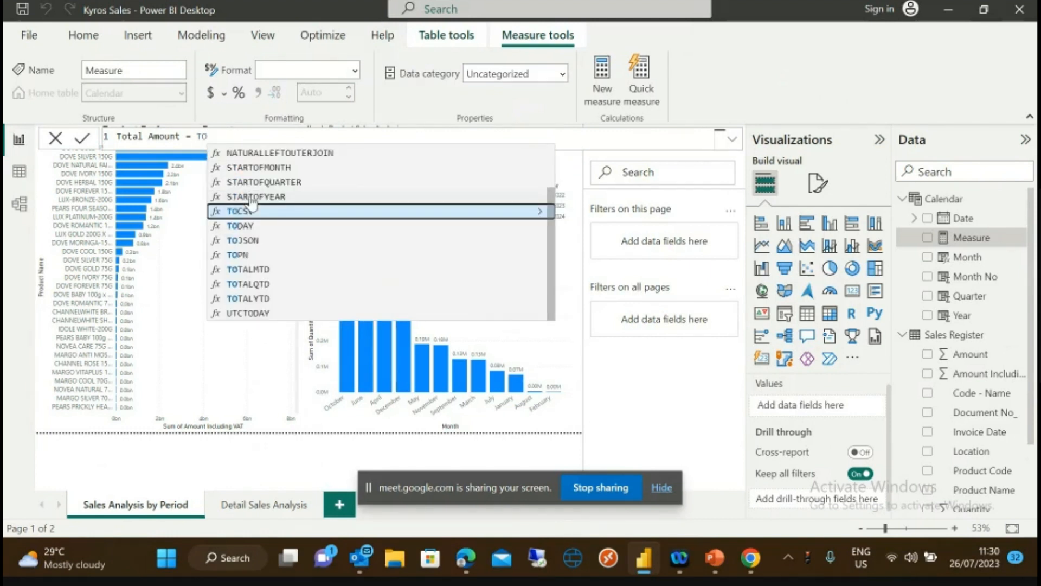
{"action": "key", "text": "BackSpace"}
{"action": "key", "text": "BackSpace"}
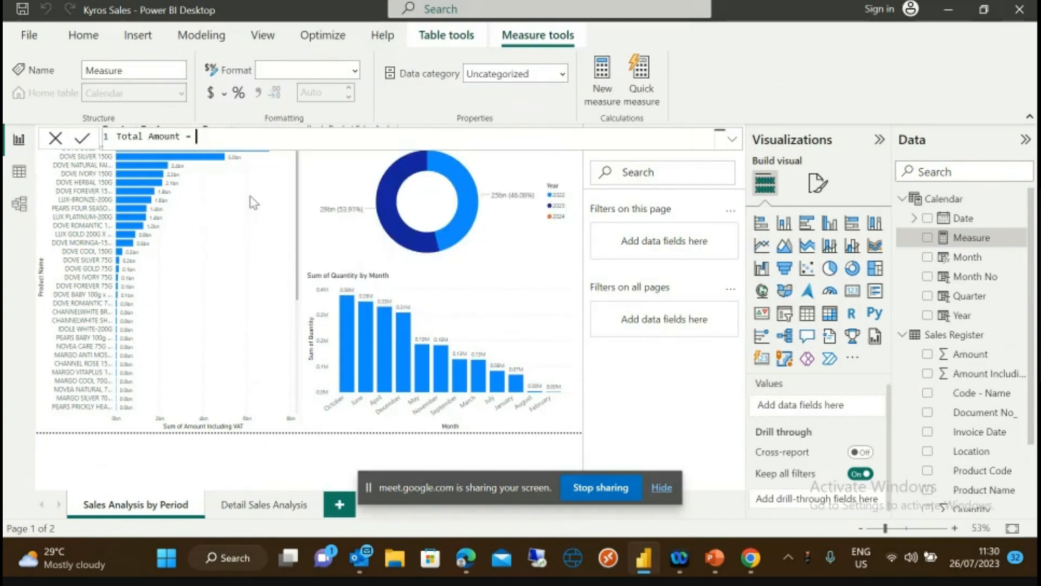
{"action": "type", "text": "A"}
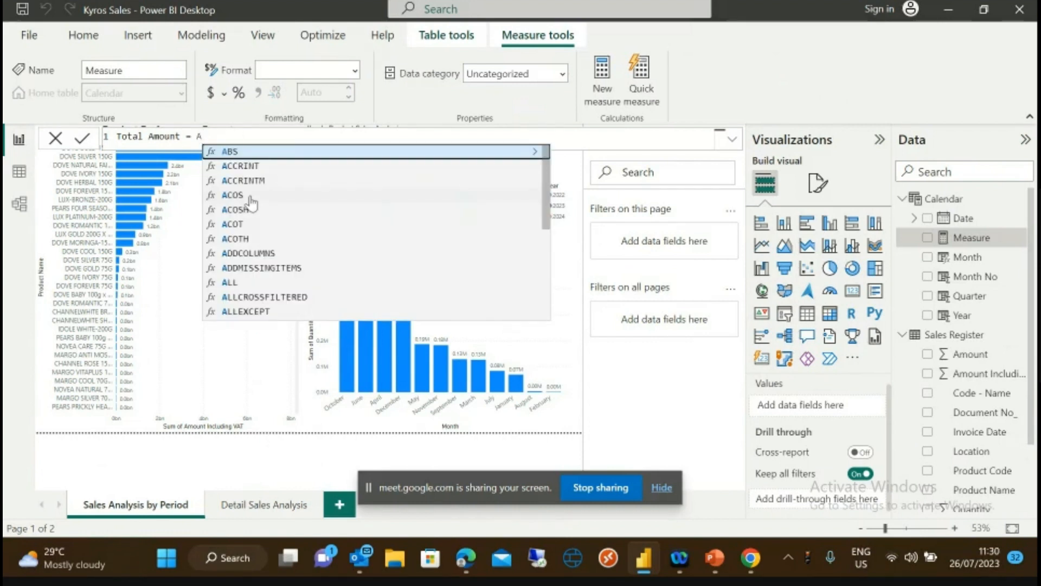
{"action": "type", "text": "M"}
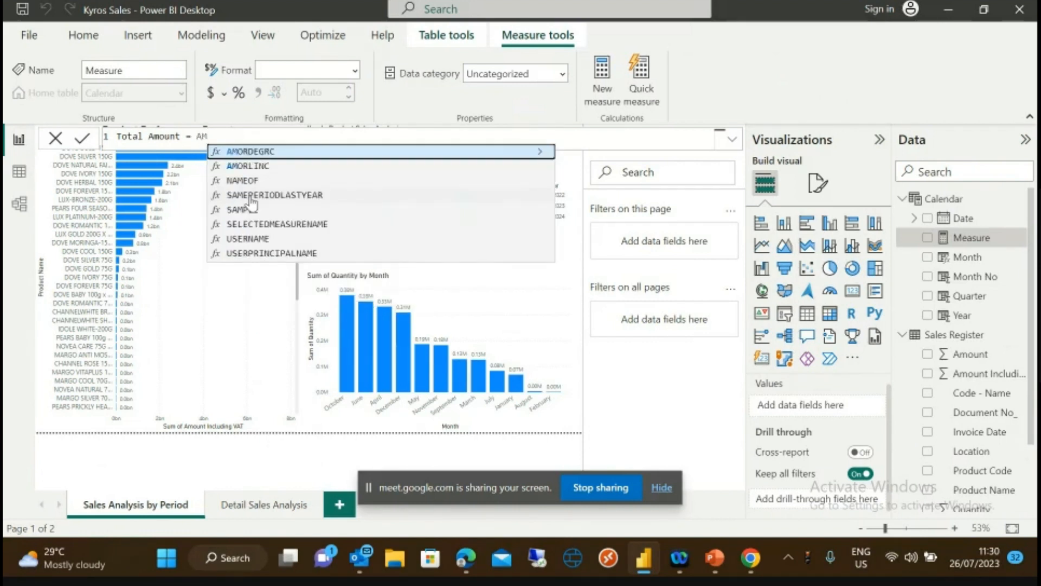
{"action": "type", "text": "O"}
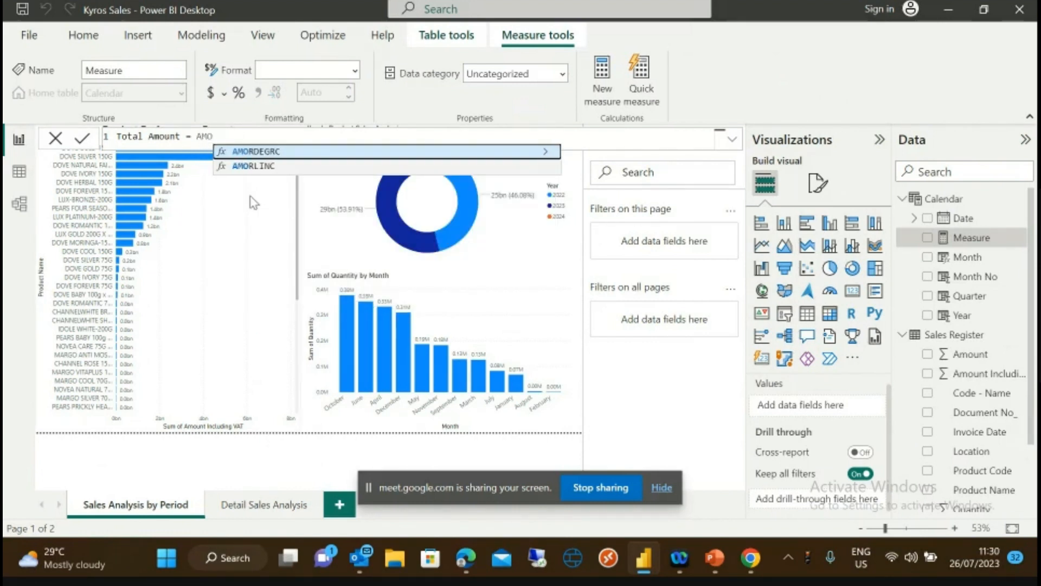
{"action": "key", "text": "BackSpace"}
{"action": "key", "text": "BackSpace"}
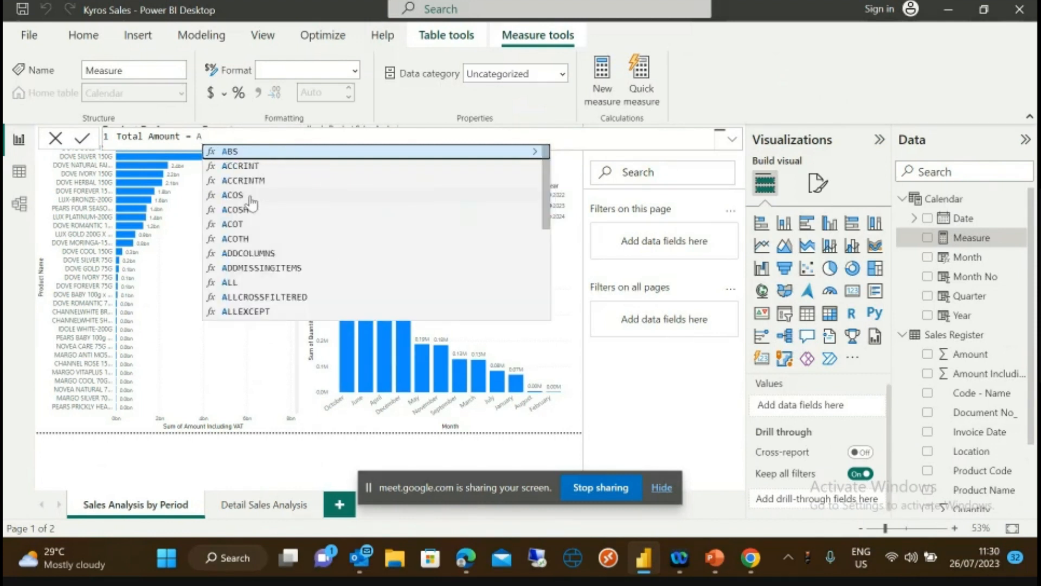
{"action": "key", "text": "BackSpace"}
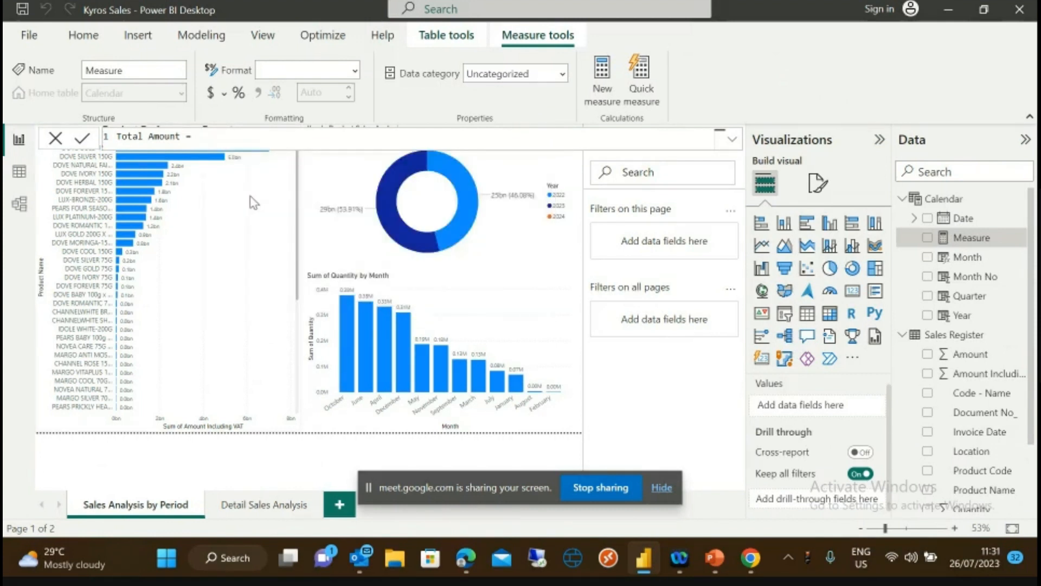
{"action": "type", "text": "F"}
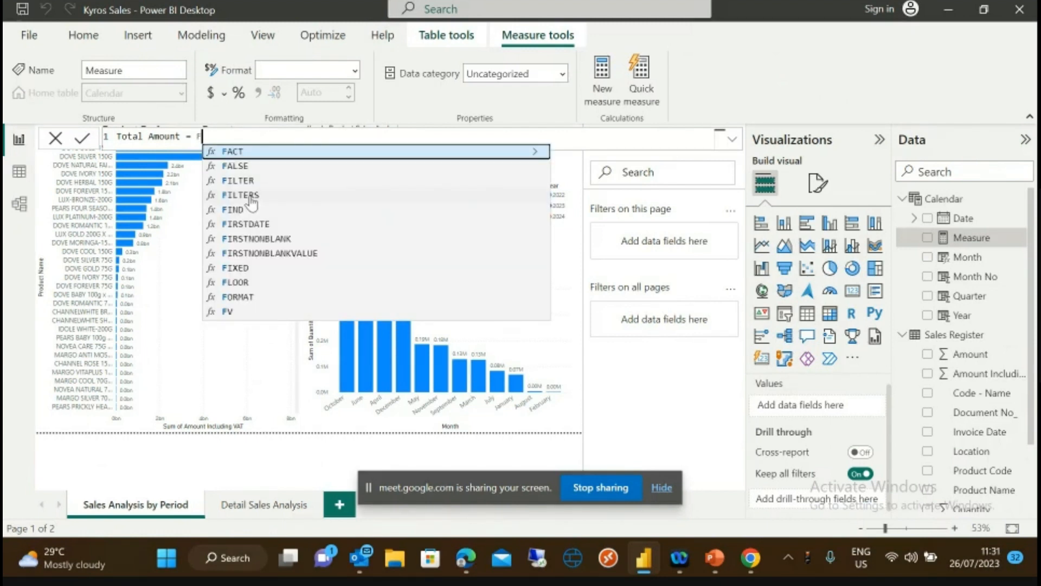
{"action": "key", "text": "BackSpace"}
{"action": "type", "text": "S"}
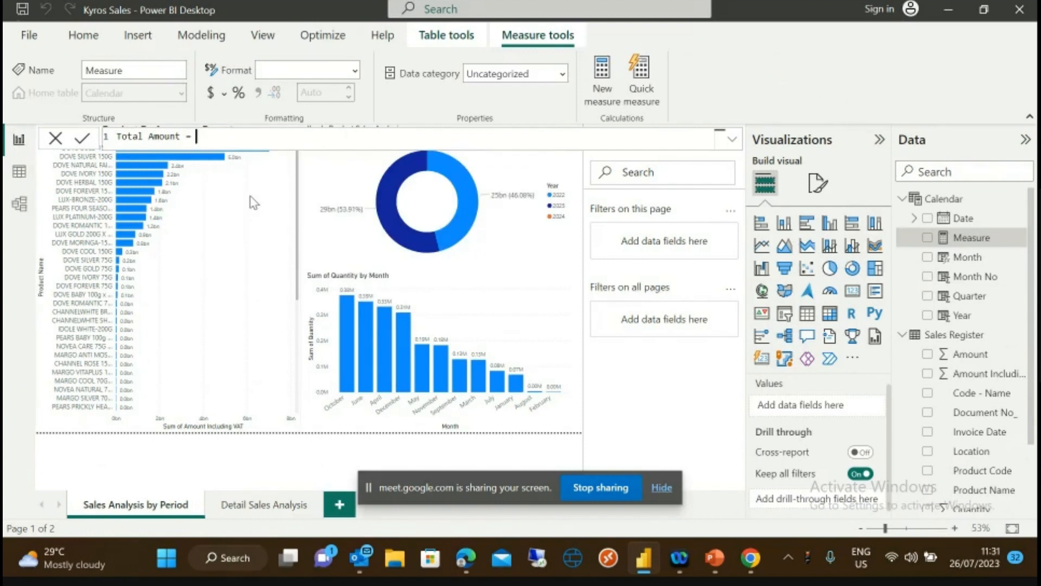
{"action": "type", "text": "U"}
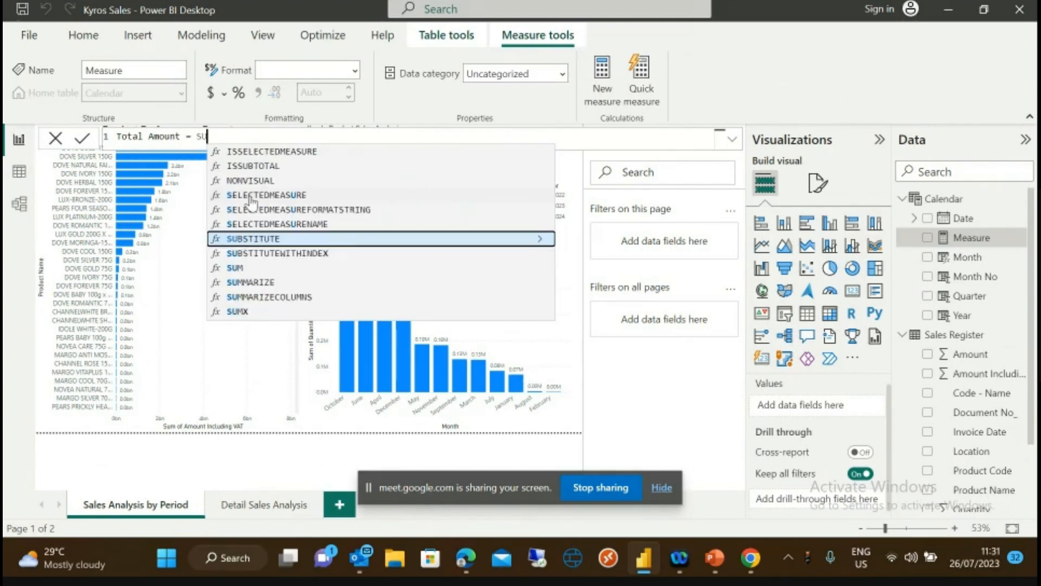
{"action": "type", "text": "M"}
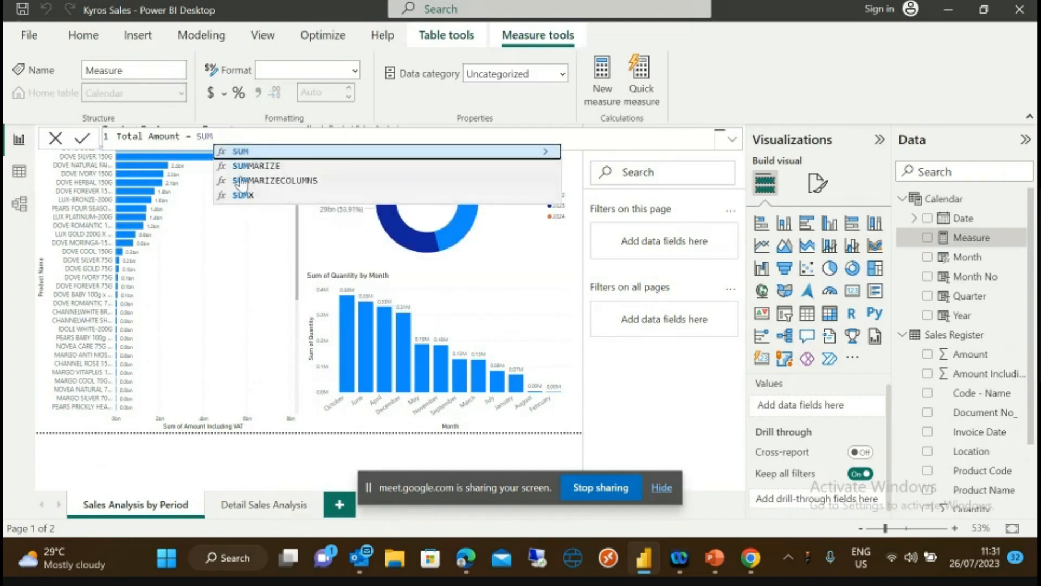
{"action": "type", "text": "("}
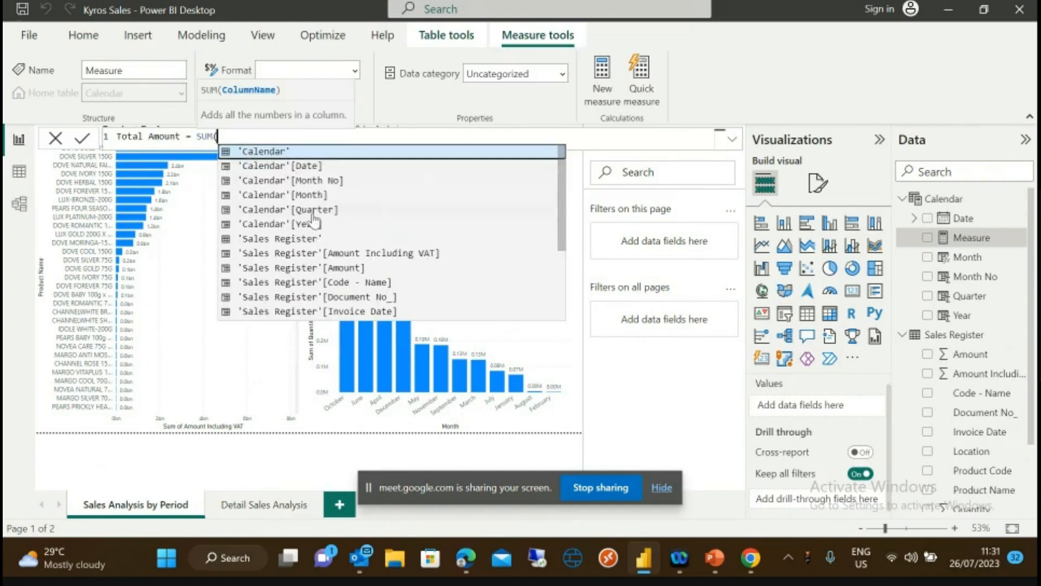
- Complete the measure as SUM('Sales Register'[Amount Including VAT])
{"action": "left_click", "coordinate": [280, 254]}
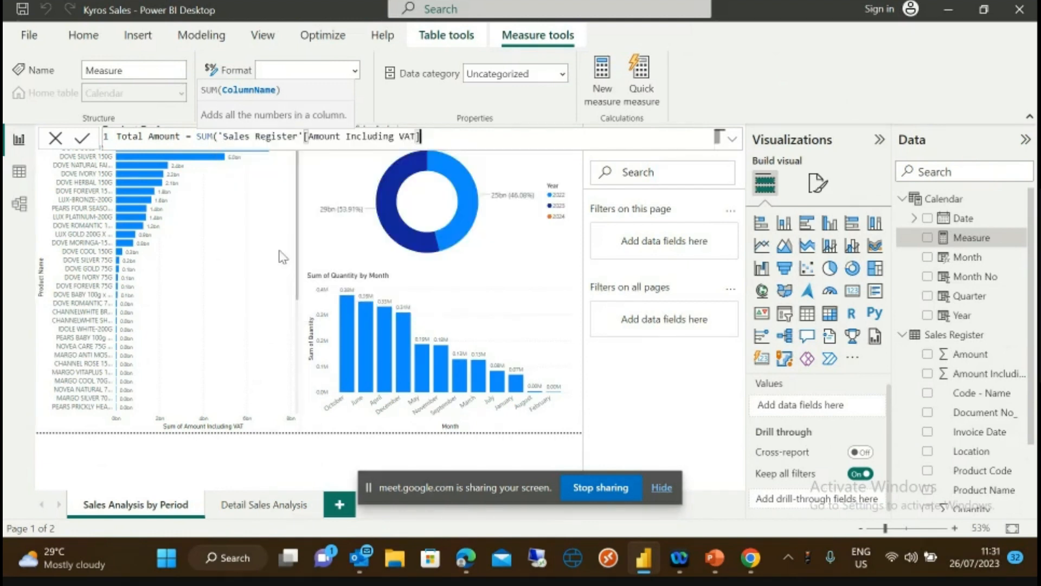
{"action": "type", "text": ")"}
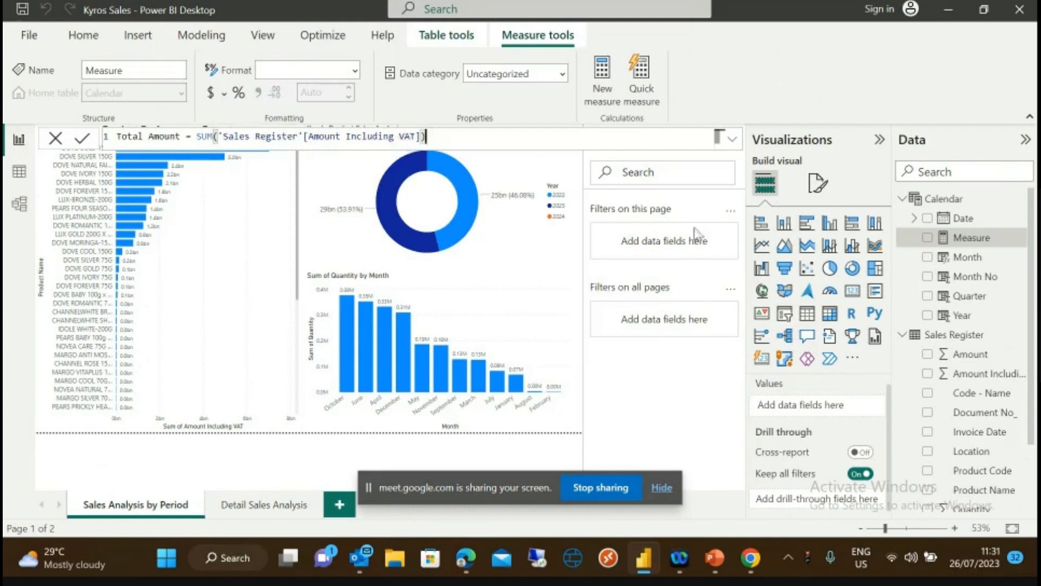
{"action": "mouse_move", "coordinate": [956, 343]}
- Commit the Total Amount measure and bring up its options in the Data pane
{"action": "left_click", "coordinate": [83, 139]}
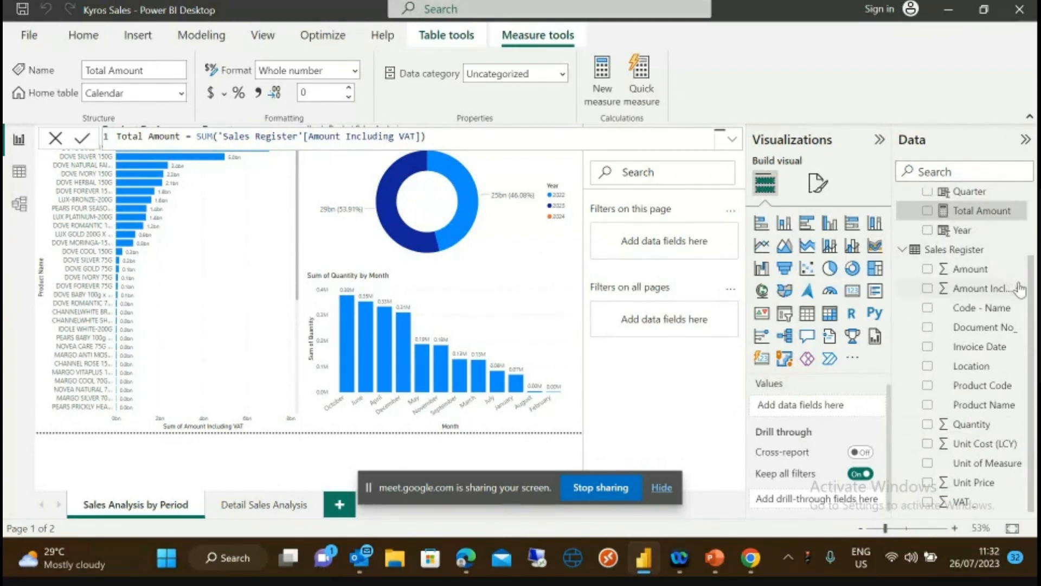
{"action": "scroll", "coordinate": [1003, 279], "scroll_direction": "up", "scroll_amount": 2}
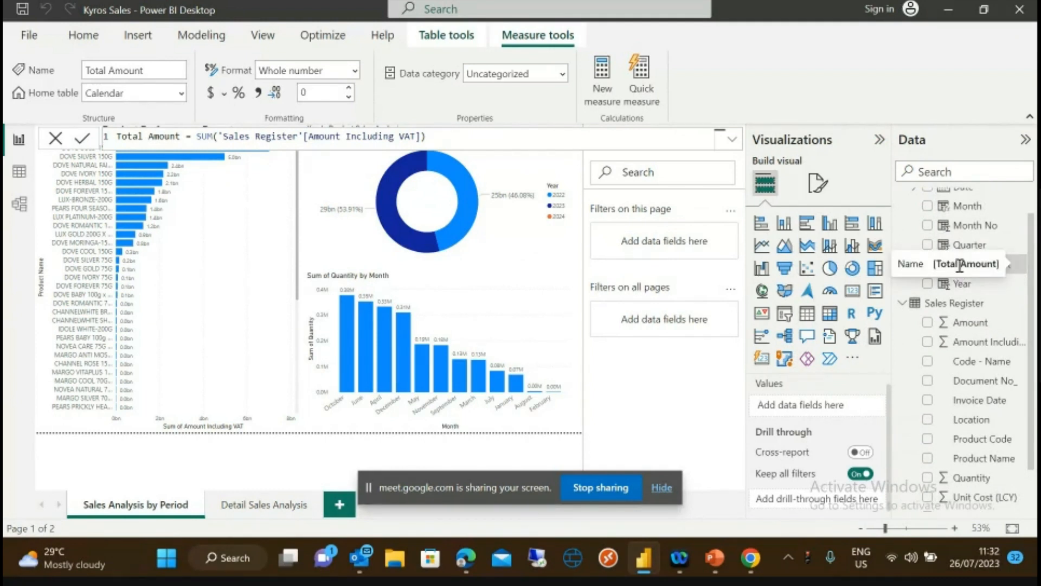
{"action": "right_click", "coordinate": [979, 266]}
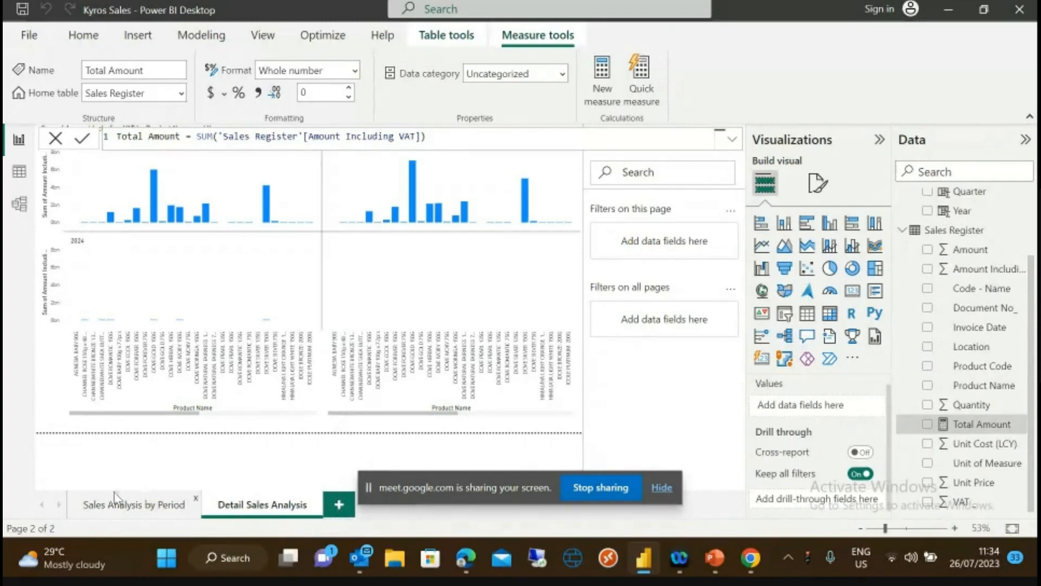
- Add a third report page and name it Total Sales Movement
{"action": "left_click", "coordinate": [115, 510]}
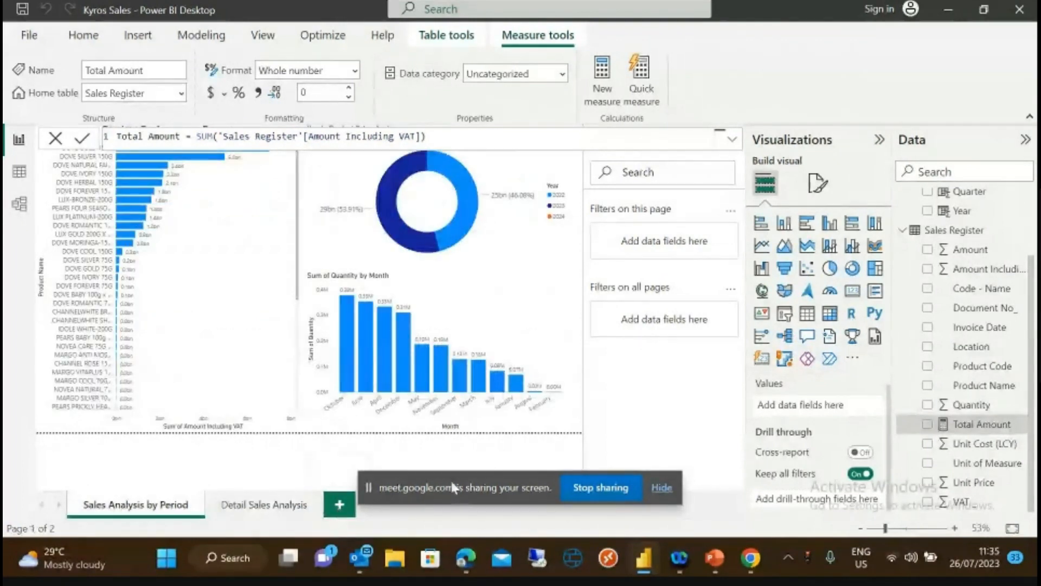
{"action": "left_click_drag", "start_coordinate": [454, 481], "coordinate": [619, 495]}
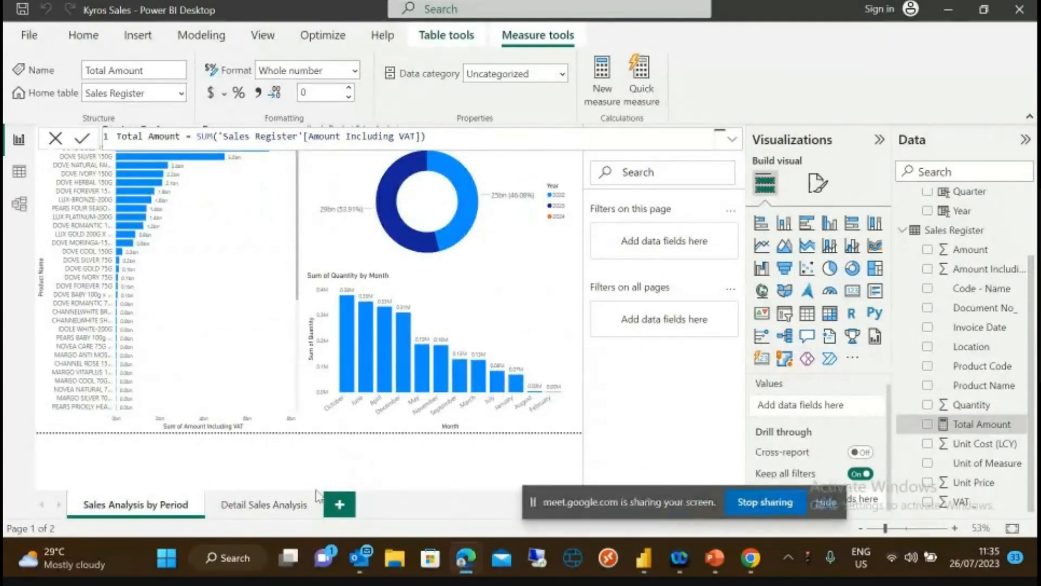
{"action": "left_click", "coordinate": [339, 507]}
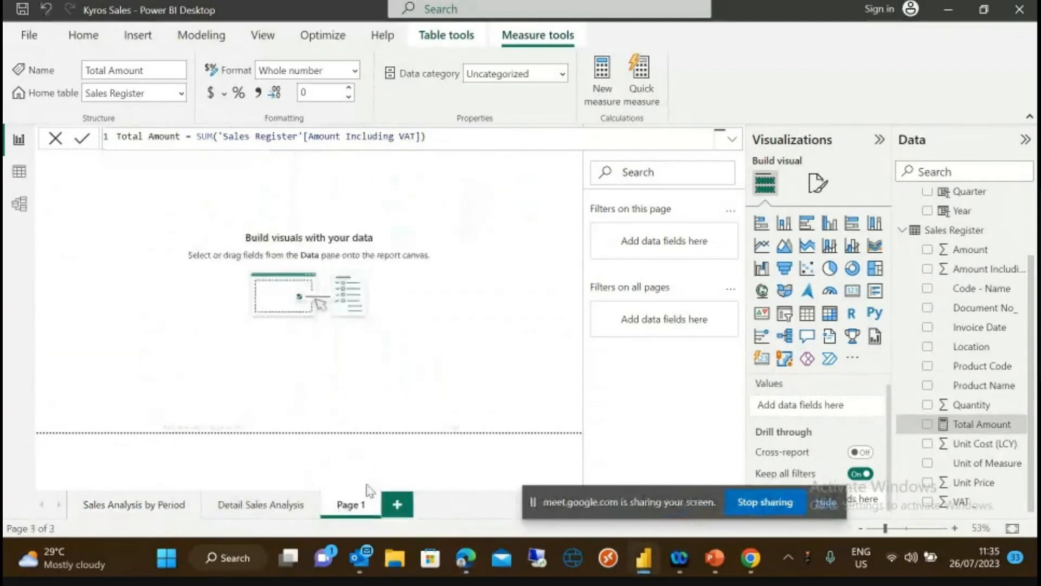
{"action": "double_click", "coordinate": [356, 507]}
{"action": "key", "text": "BackSpace"}
{"action": "type", "text": "Total"}
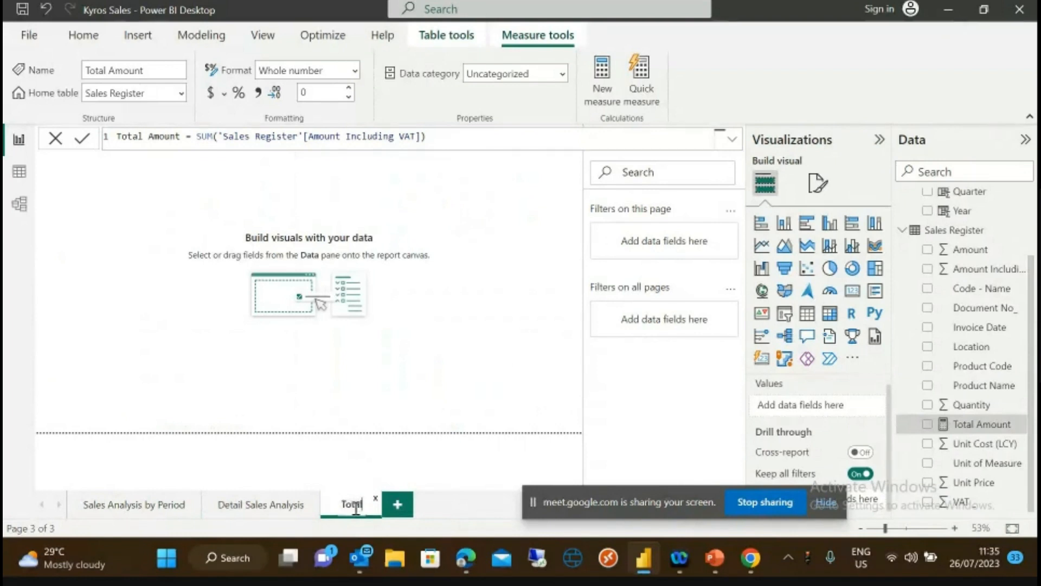
{"action": "type", "text": " Sales"}
{"action": "type", "text": " Ana"}
{"action": "type", "text": "l"}
{"action": "key", "text": "BackSpace"}
{"action": "key", "text": "BackSpace"}
{"action": "key", "text": "BackSpace"}
{"action": "key", "text": "BackSpace"}
{"action": "type", "text": "M"}
{"action": "type", "text": "anagement"}
- Add a stacked area chart, enlarge it, and put Month on its X-axis
{"action": "left_click", "coordinate": [296, 359]}
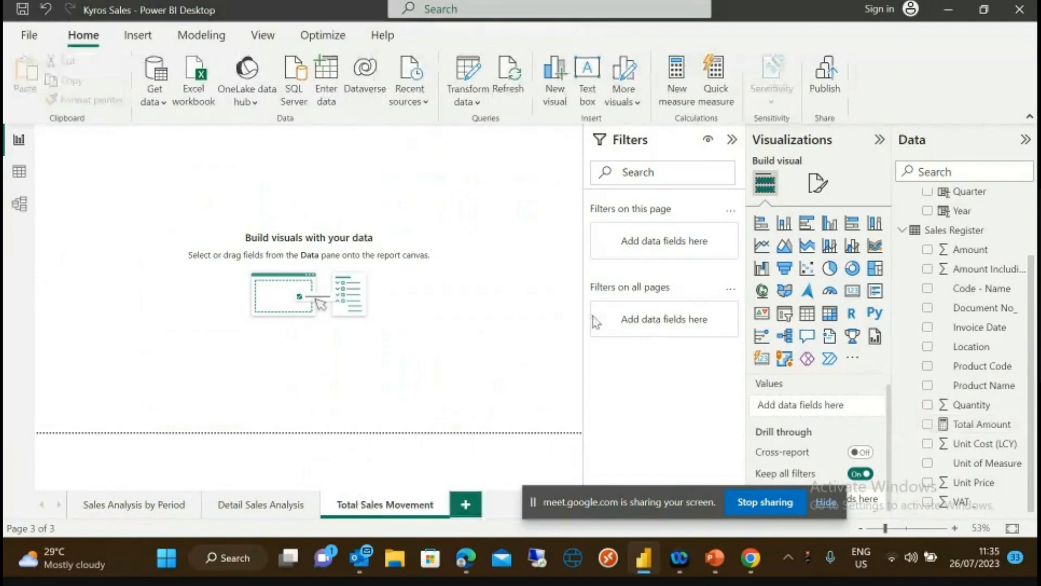
{"action": "left_click", "coordinate": [808, 248]}
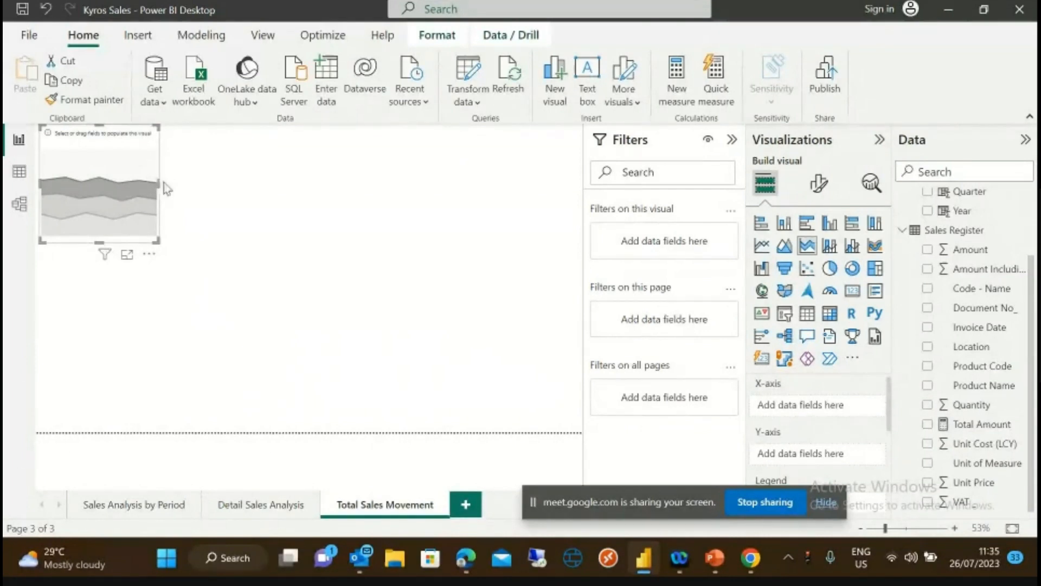
{"action": "left_click_drag", "start_coordinate": [163, 189], "coordinate": [296, 201]}
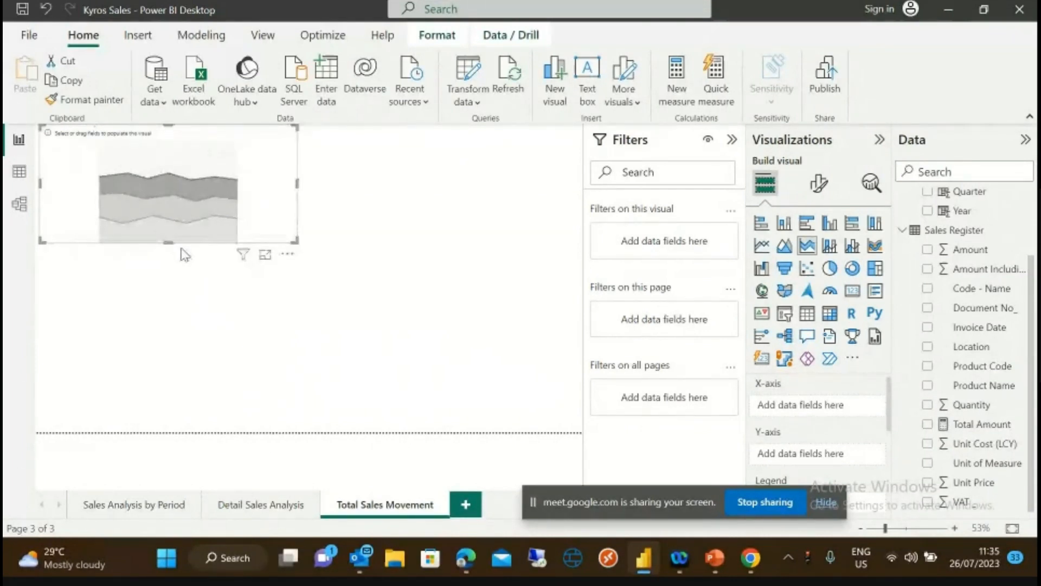
{"action": "left_click_drag", "start_coordinate": [170, 247], "coordinate": [167, 388]}
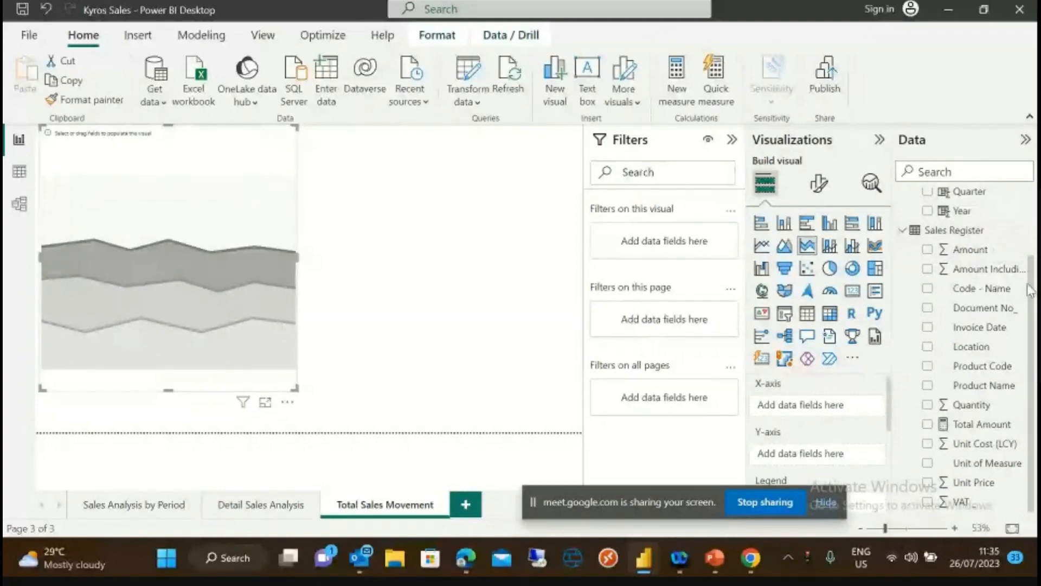
{"action": "scroll", "coordinate": [1032, 296], "scroll_direction": "up", "scroll_amount": 3}
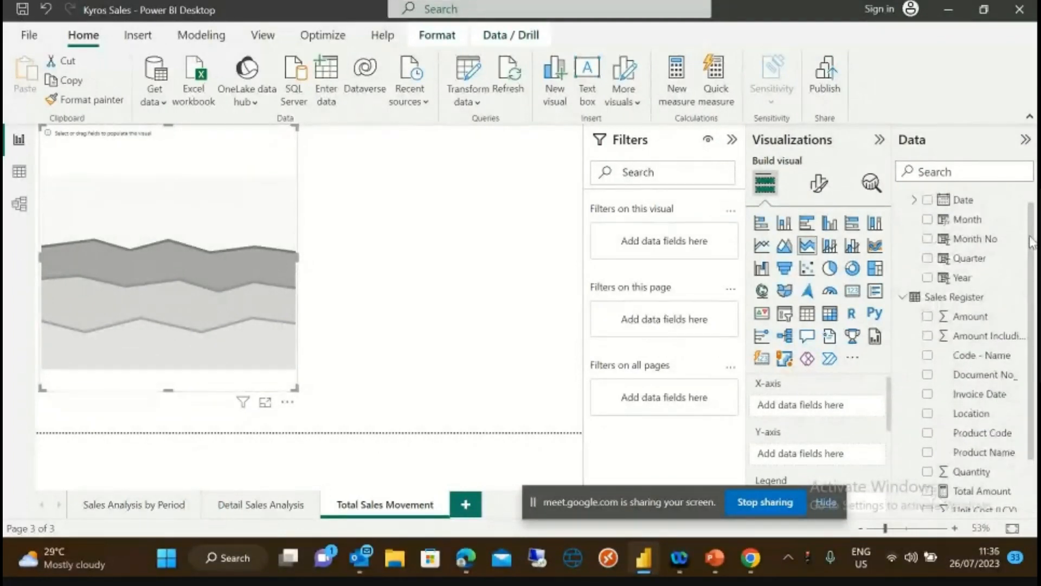
{"action": "left_click_drag", "start_coordinate": [980, 225], "coordinate": [833, 404]}
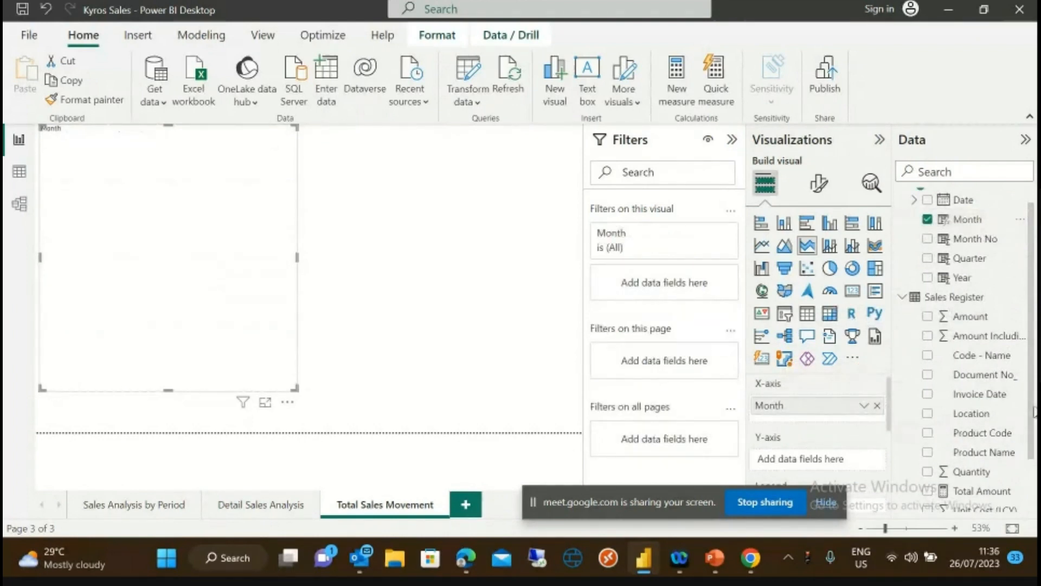
- Plot Total Amount by Month and Year and stretch the area chart across the page
{"action": "scroll", "coordinate": [1032, 408], "scroll_direction": "down", "scroll_amount": 2}
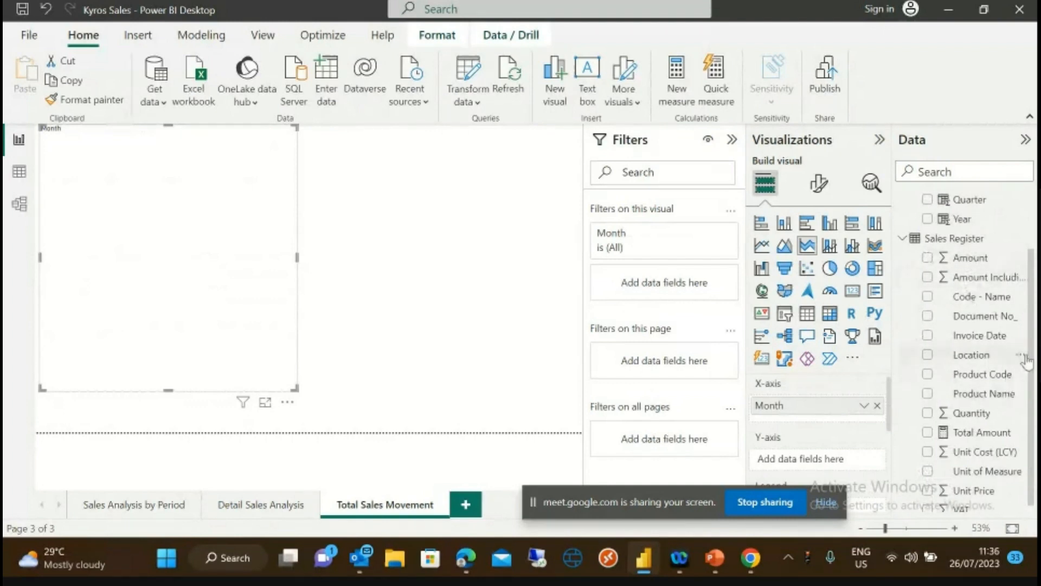
{"action": "left_click_drag", "start_coordinate": [983, 428], "coordinate": [834, 454]}
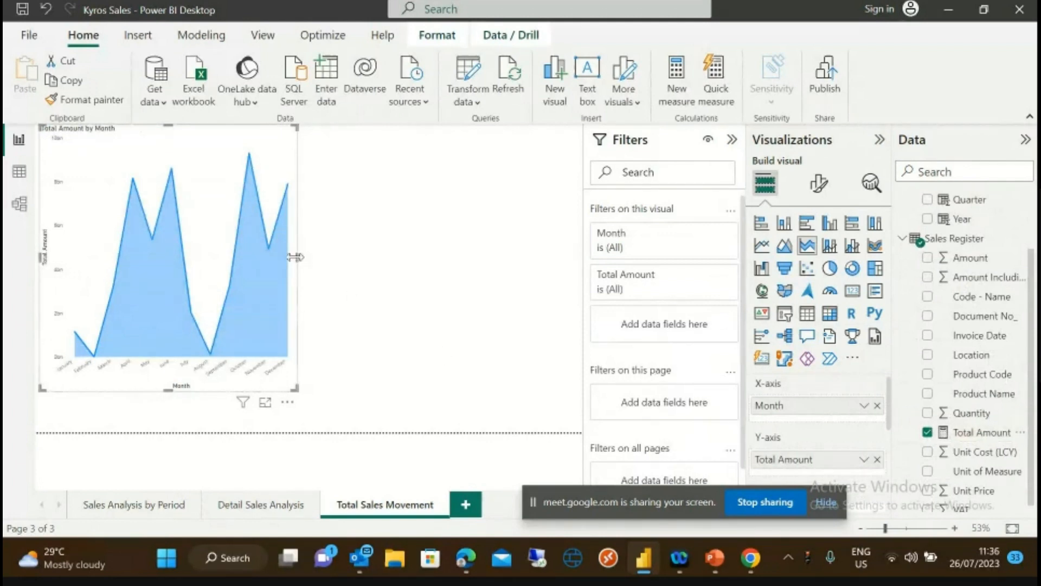
{"action": "left_click_drag", "start_coordinate": [960, 212], "coordinate": [809, 408]}
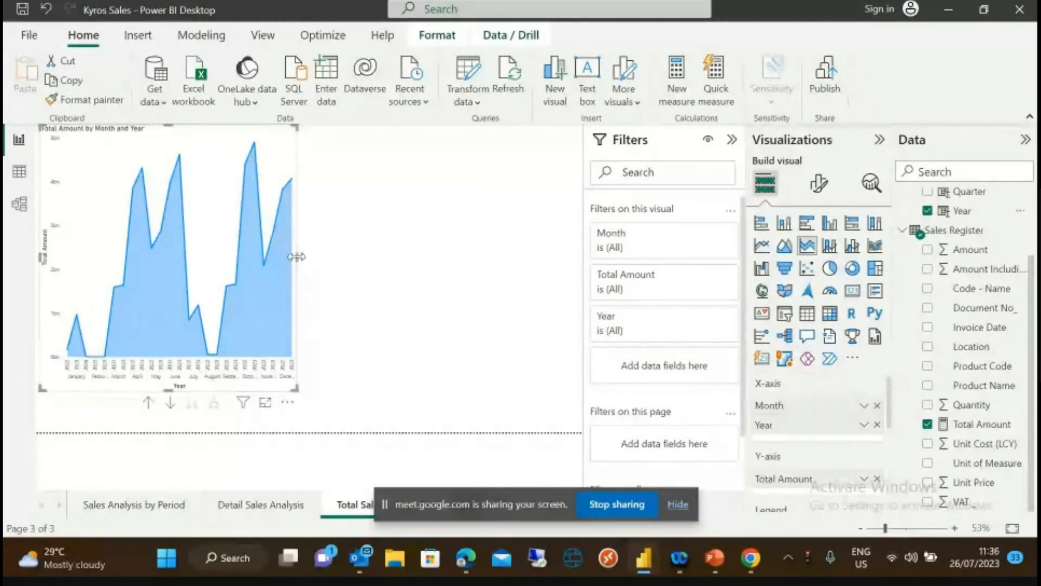
{"action": "left_click_drag", "start_coordinate": [296, 256], "coordinate": [582, 287]}
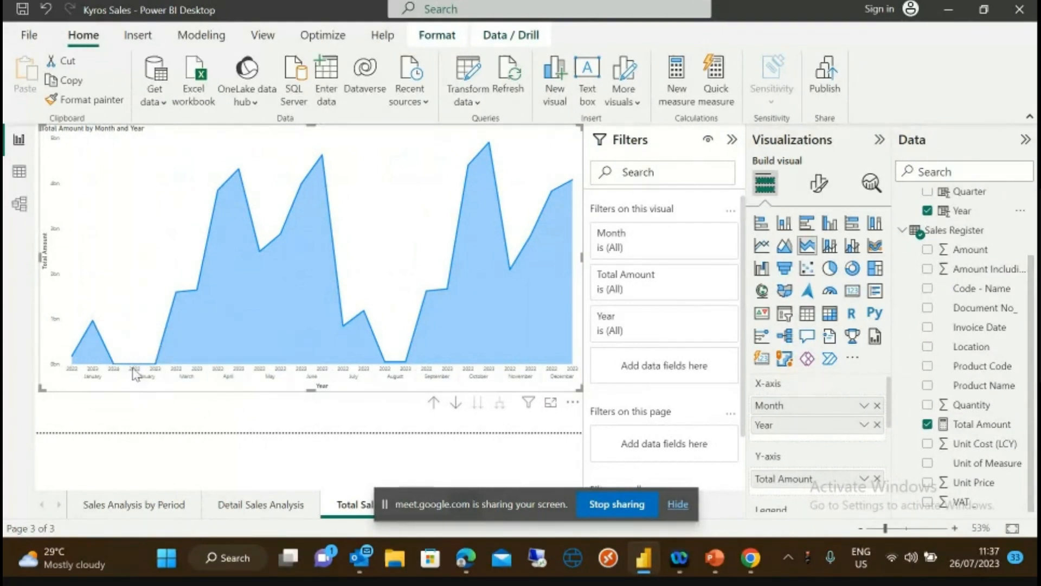
{"action": "mouse_move", "coordinate": [146, 371]}
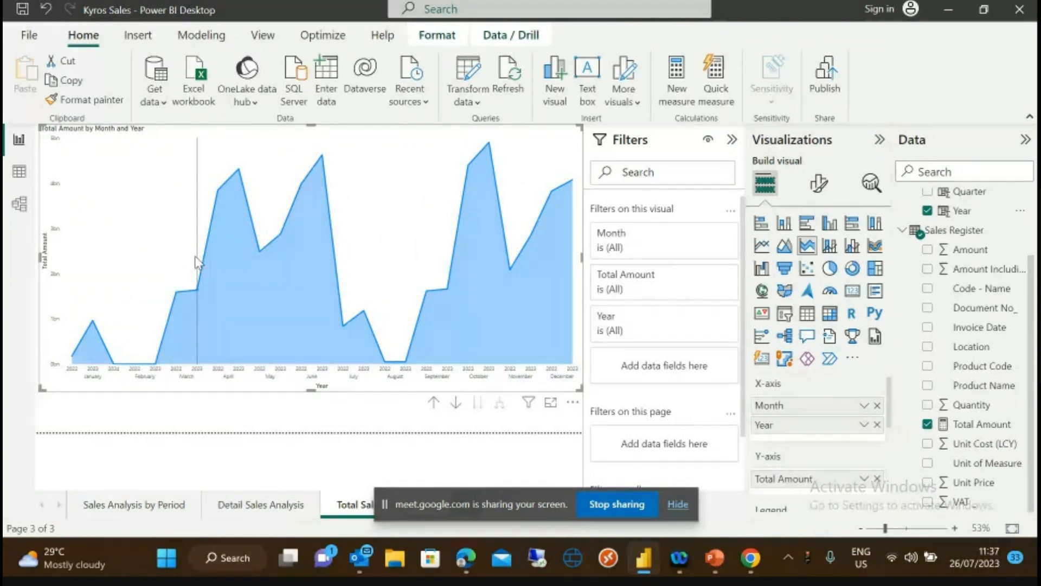
{"action": "mouse_move", "coordinate": [196, 262]}
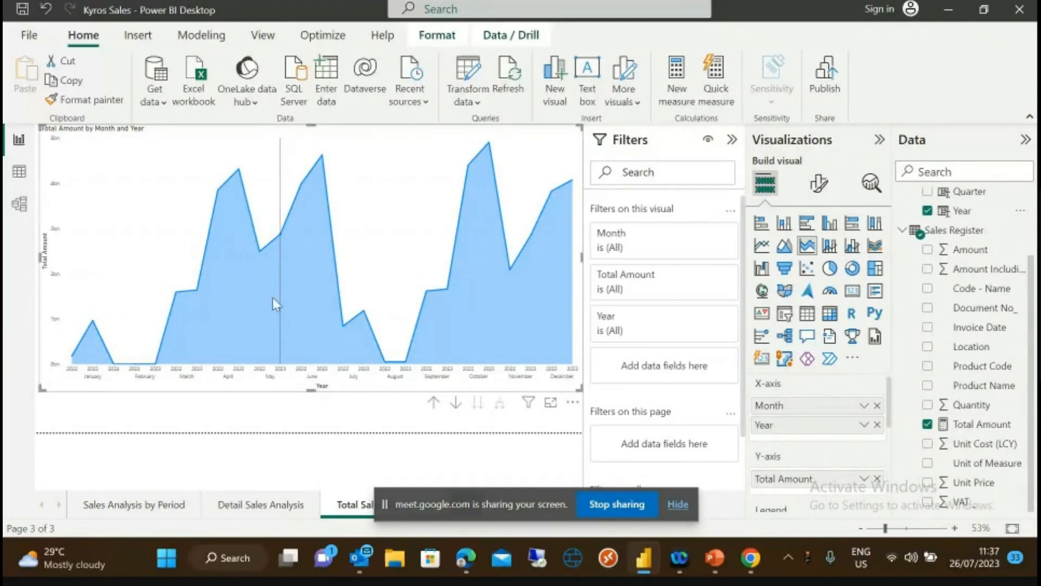
{"action": "mouse_move", "coordinate": [68, 255]}
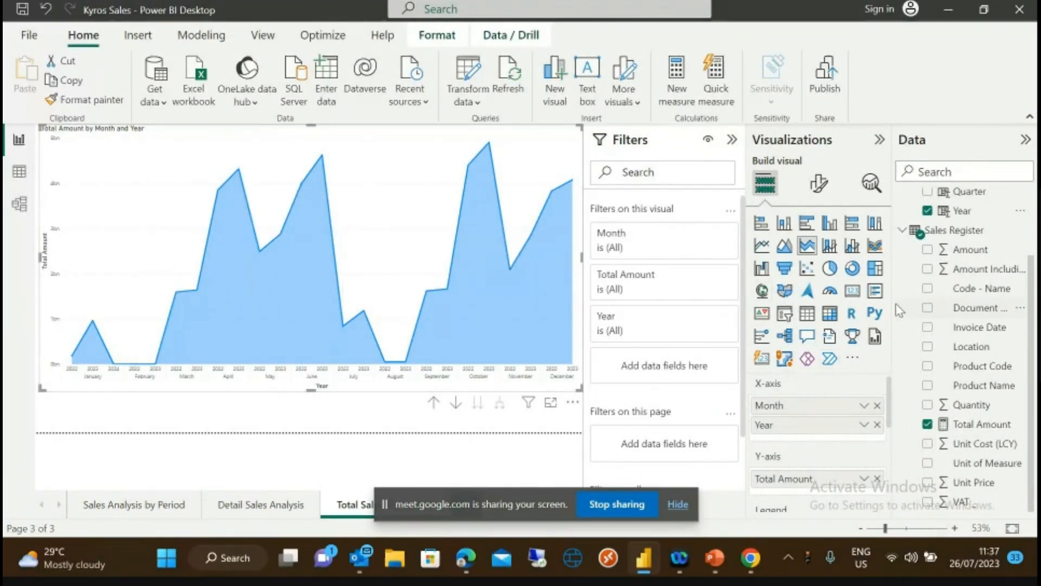
{"action": "left_click", "coordinate": [820, 185]}
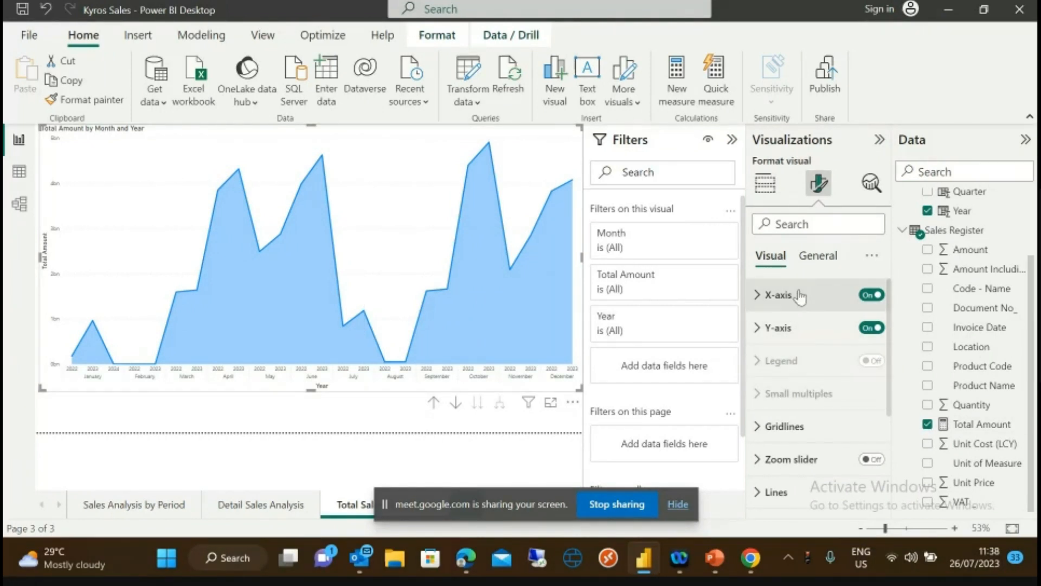
- Review the area chart's General formatting Size and Position properties
{"action": "left_click", "coordinate": [815, 255]}
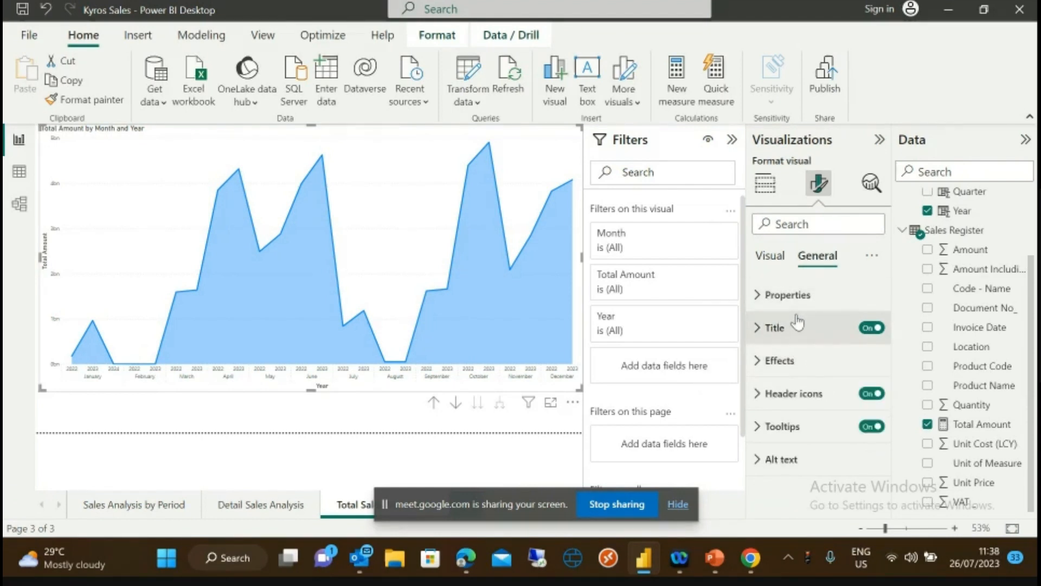
{"action": "left_click", "coordinate": [759, 298]}
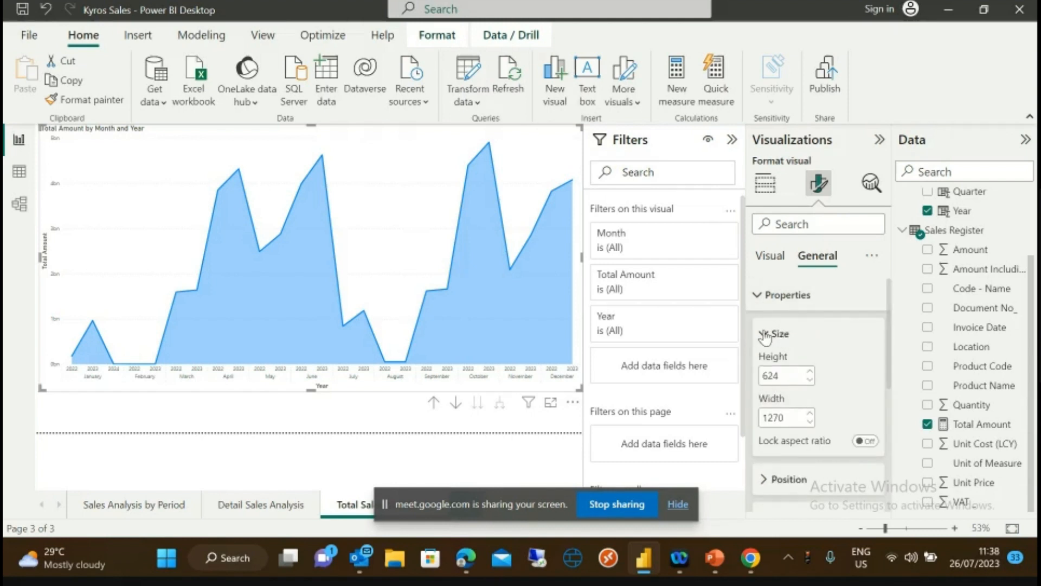
{"action": "left_click", "coordinate": [764, 336]}
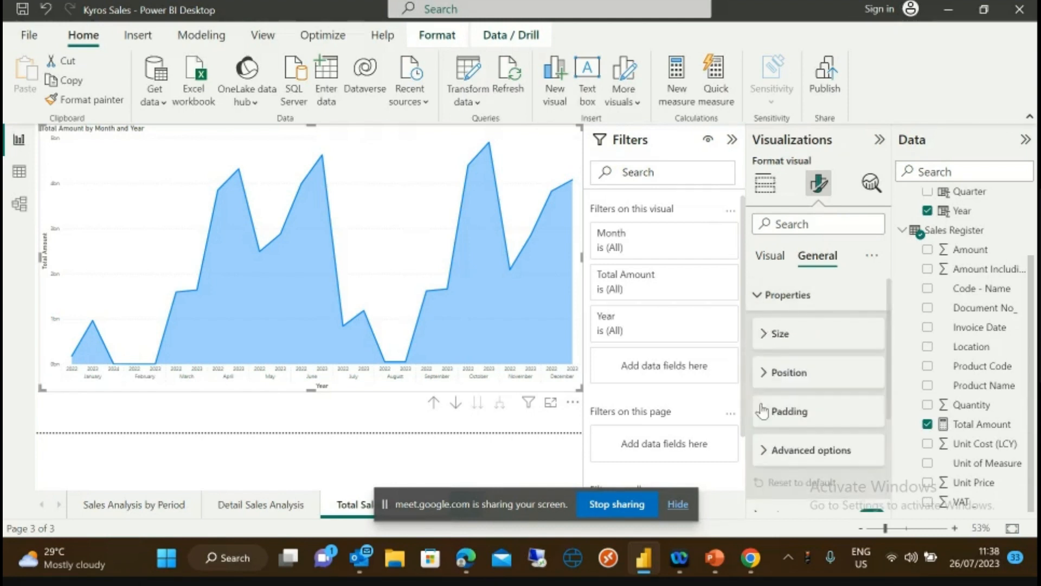
{"action": "left_click", "coordinate": [765, 335]}
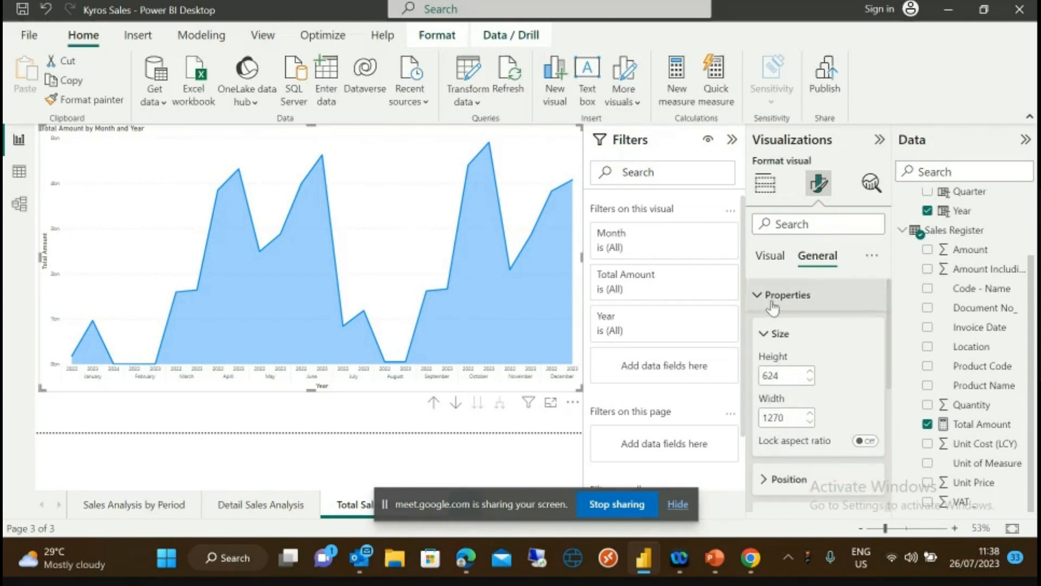
{"action": "left_click", "coordinate": [765, 335]}
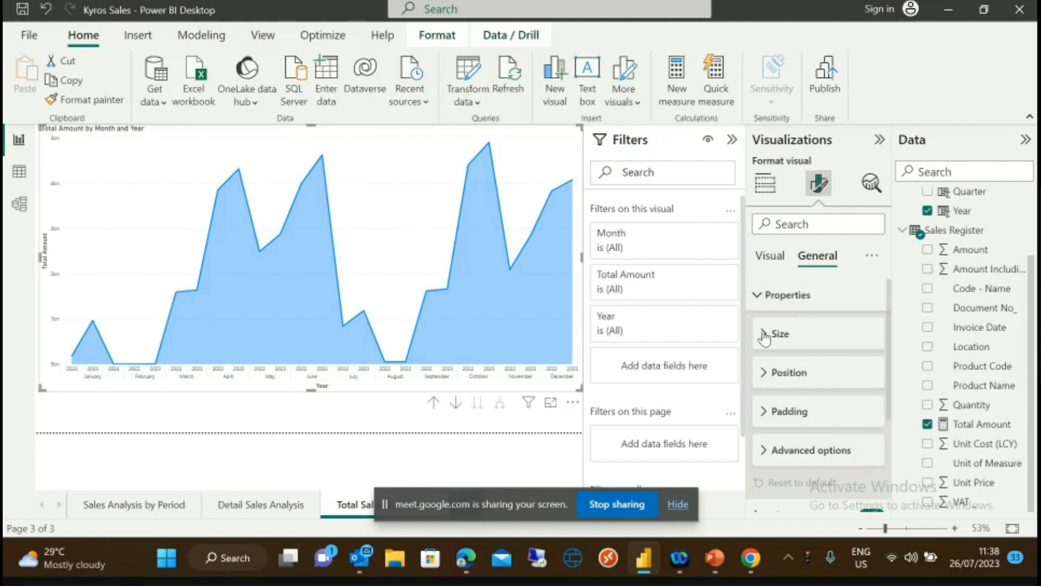
{"action": "left_click", "coordinate": [765, 374]}
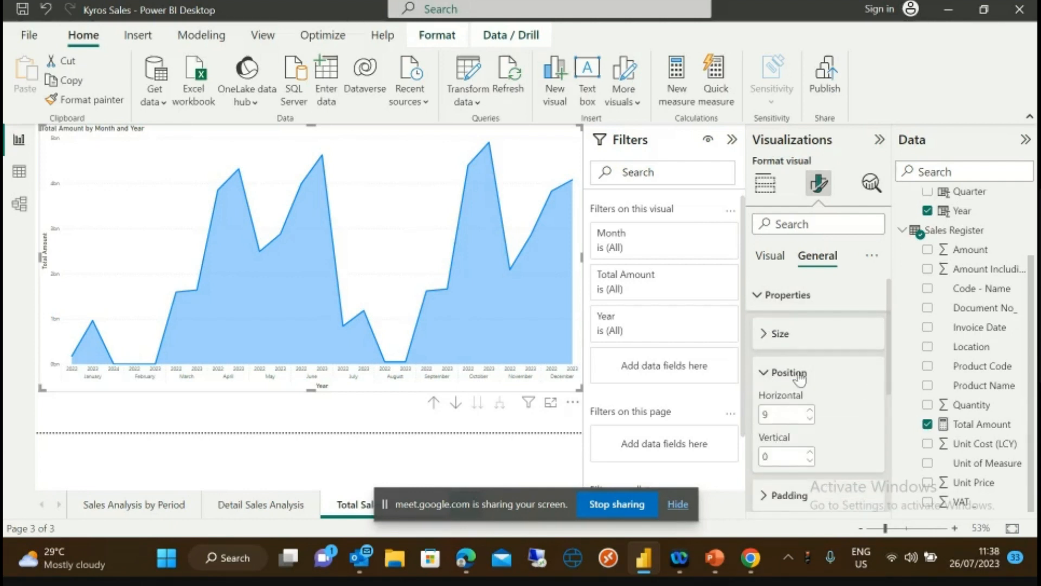
{"action": "left_click", "coordinate": [764, 373]}
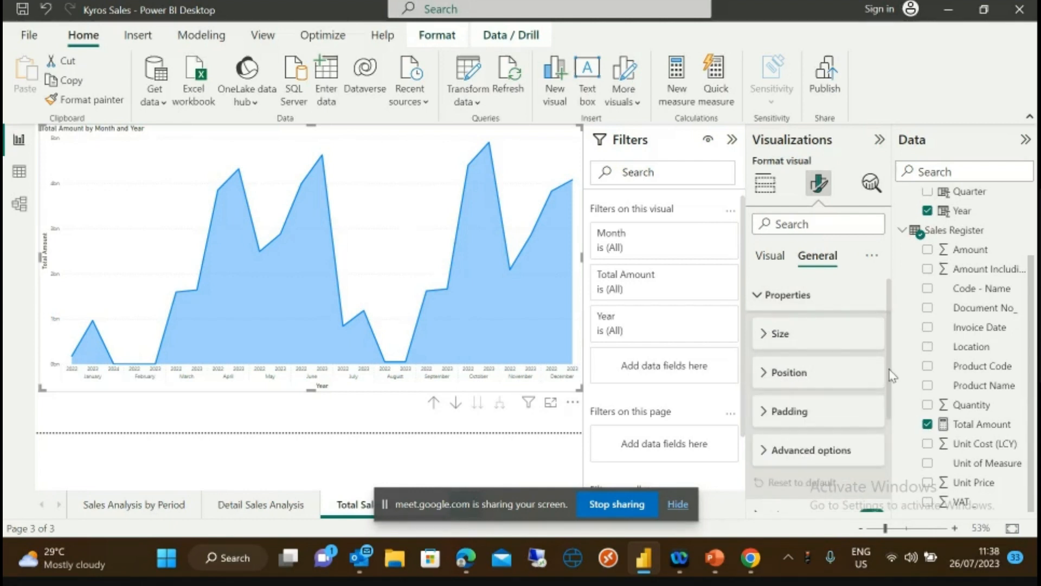
{"action": "left_click_drag", "start_coordinate": [890, 370], "coordinate": [896, 411]}
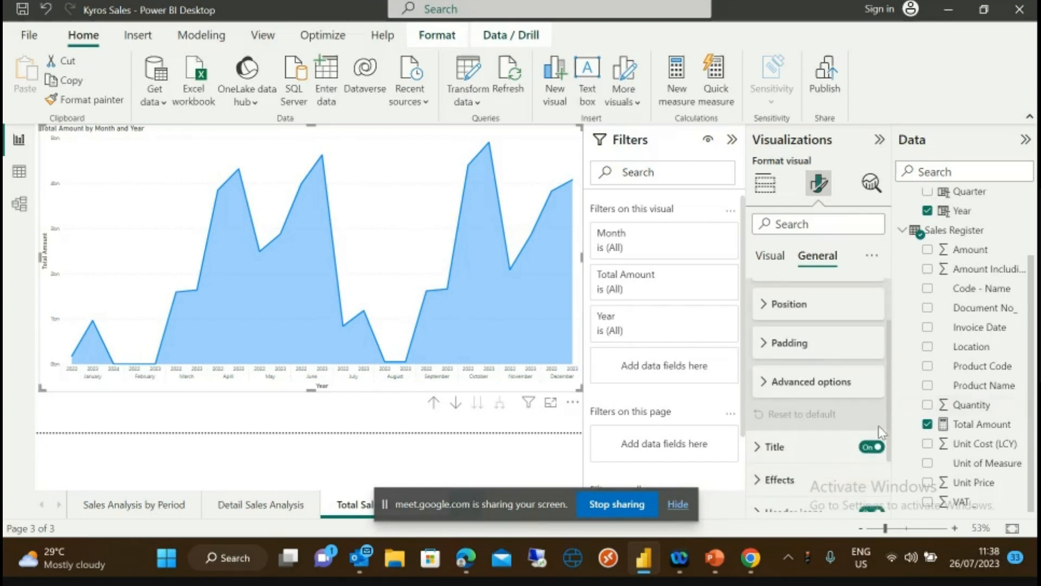
- Retitle the area chart 'Monthly and Yearly Sales Movement'
{"action": "left_click", "coordinate": [761, 454]}
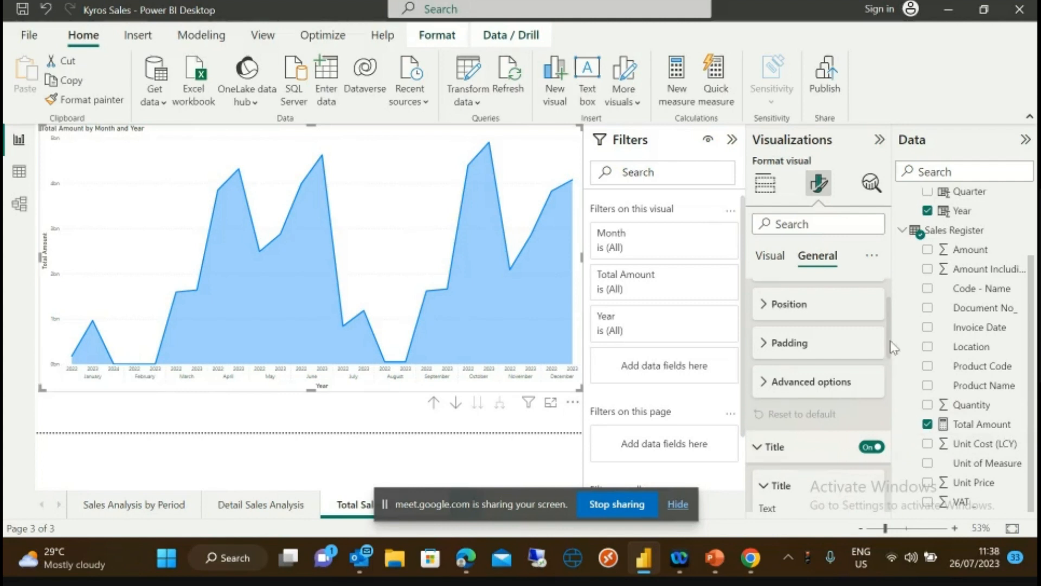
{"action": "scroll", "coordinate": [894, 347], "scroll_direction": "down", "scroll_amount": 3}
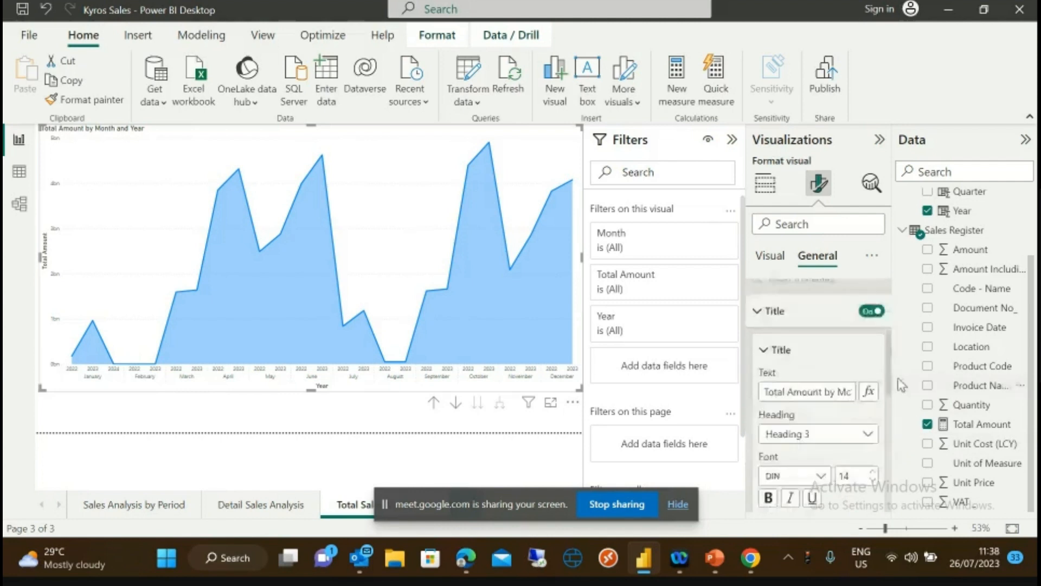
{"action": "left_click", "coordinate": [823, 381]}
{"action": "left_click_drag", "start_coordinate": [763, 381], "coordinate": [884, 390]}
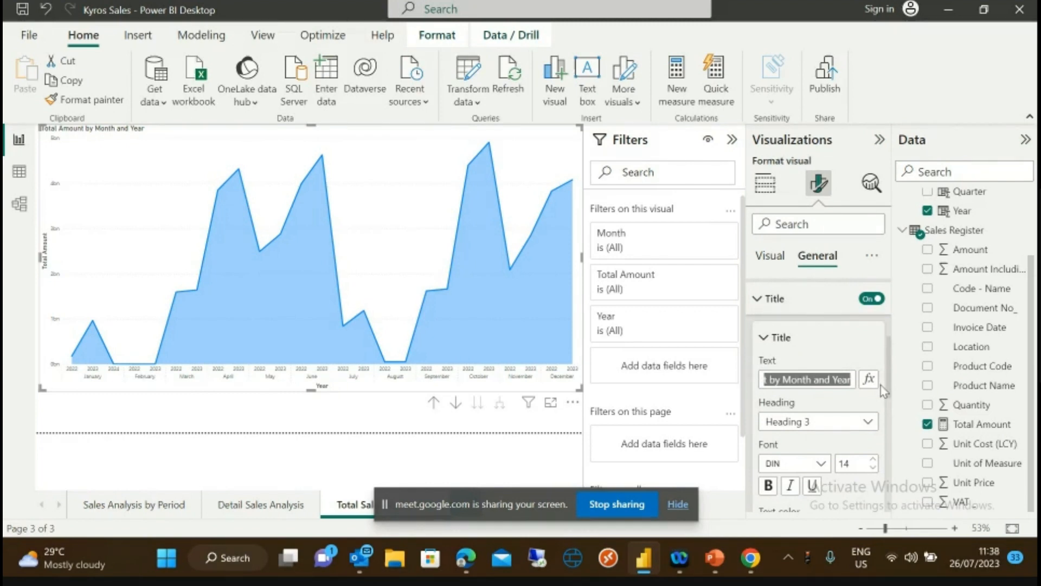
{"action": "type", "text": "Monthly and Yearly Sales Movment"}
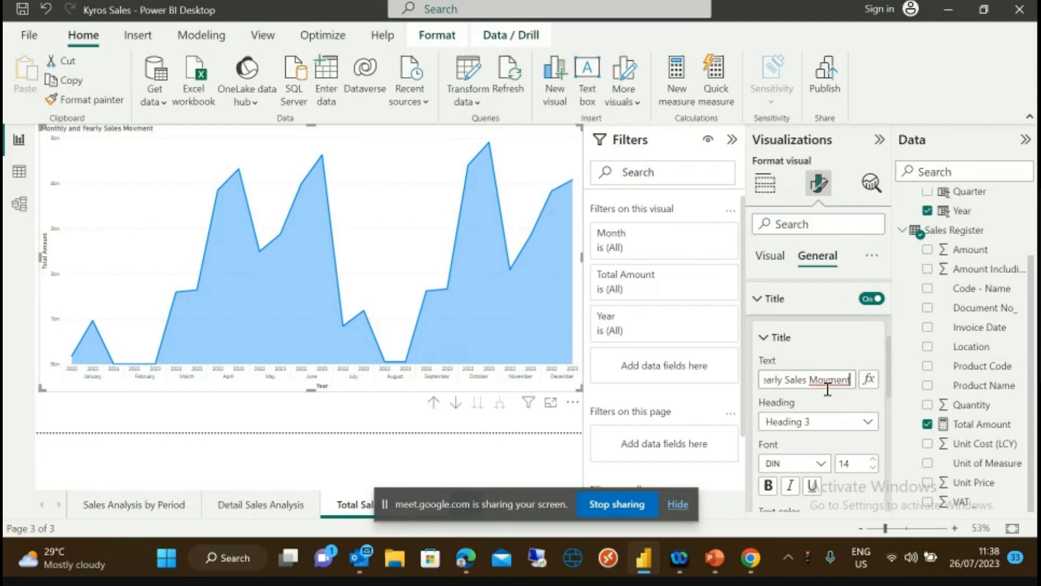
{"action": "left_click", "coordinate": [830, 380]}
{"action": "type", "text": "e"}
{"action": "key", "text": "Tab"}
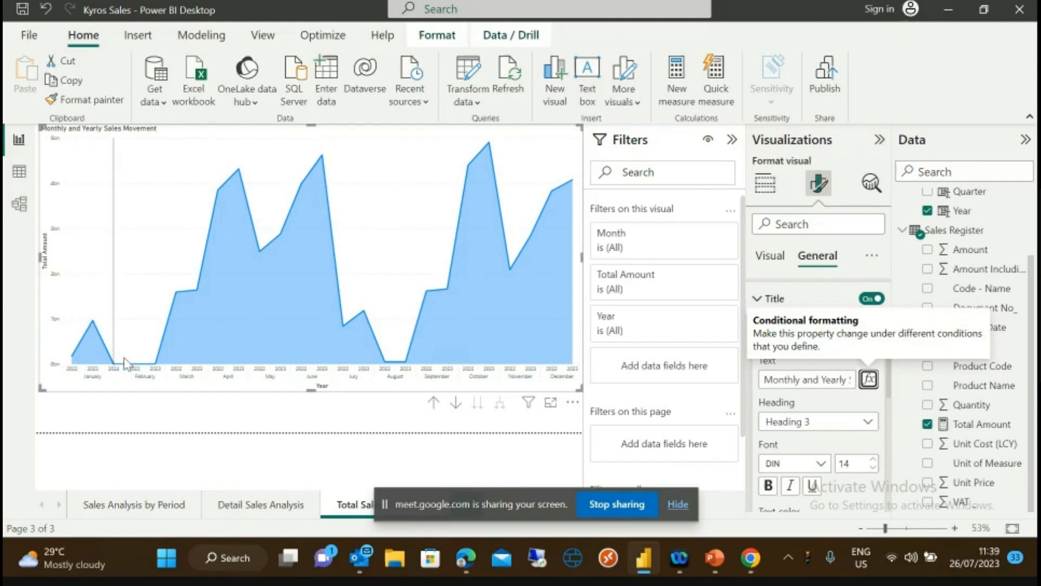
- Trim the chart title down to Monthly Sales Movement
{"action": "mouse_move", "coordinate": [184, 290]}
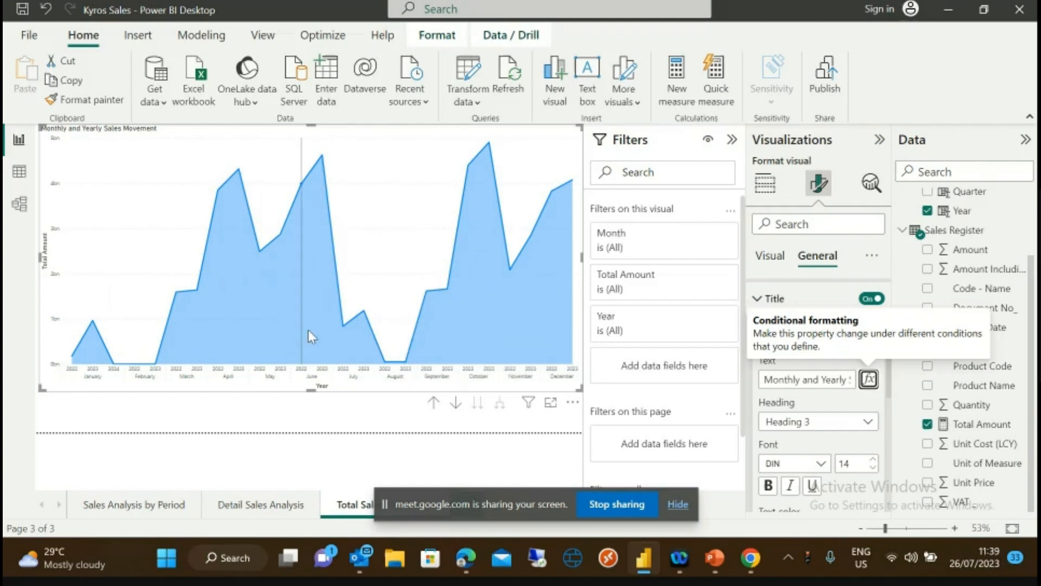
{"action": "mouse_move", "coordinate": [302, 362]}
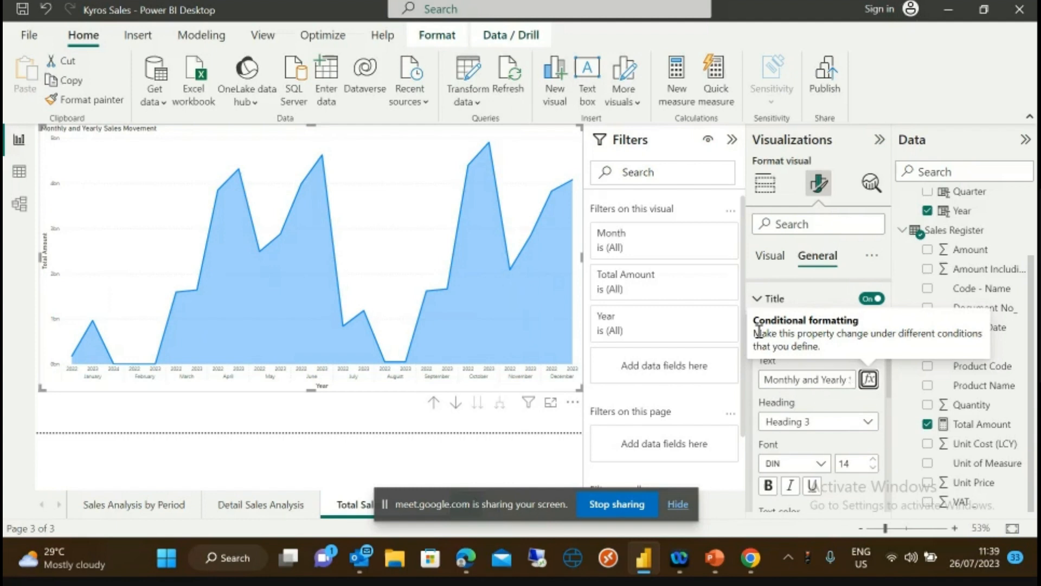
{"action": "left_click", "coordinate": [806, 381]}
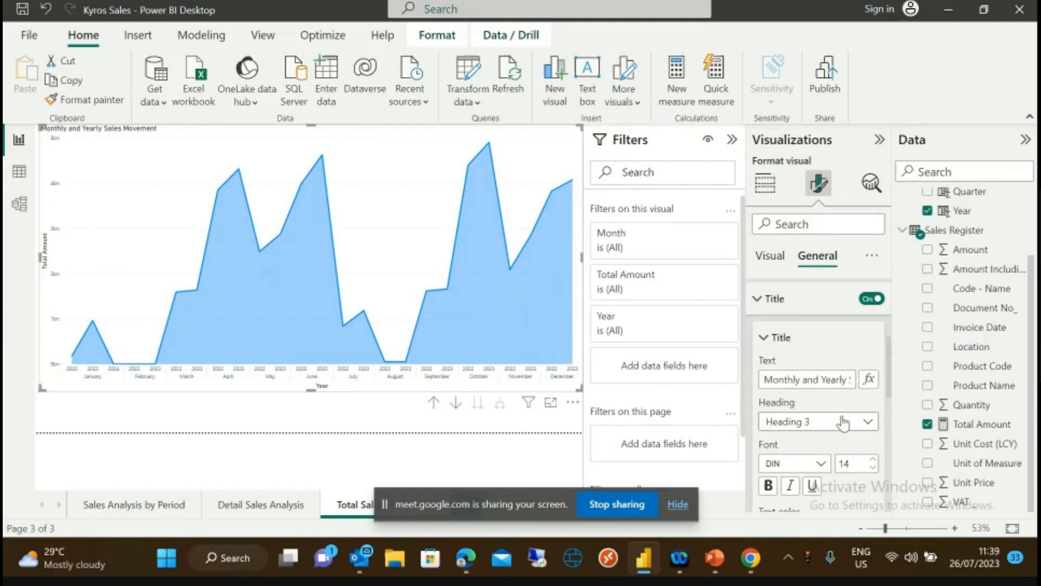
{"action": "key", "text": "Delete"}
{"action": "key", "text": "Delete"}
{"action": "key", "text": "Delete"}
{"action": "key", "text": "Delete"}
{"action": "key", "text": "Delete"}
{"action": "key", "text": "Delete"}
{"action": "key", "text": "Delete"}
{"action": "key", "text": "Delete"}
{"action": "key", "text": "Delete"}
{"action": "key", "text": "Delete"}
{"action": "key", "text": "Delete"}
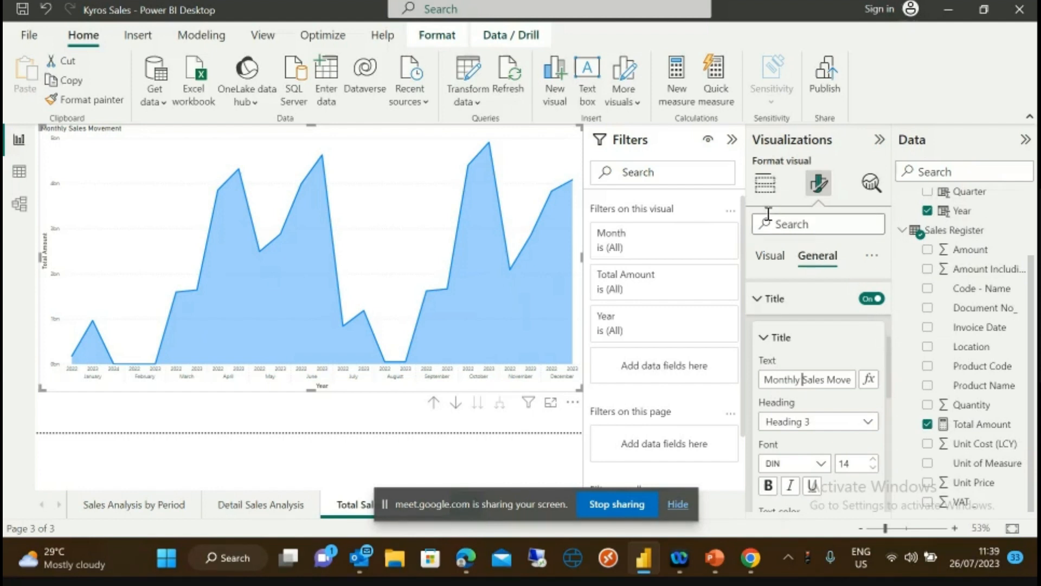
{"action": "left_click", "coordinate": [764, 184]}
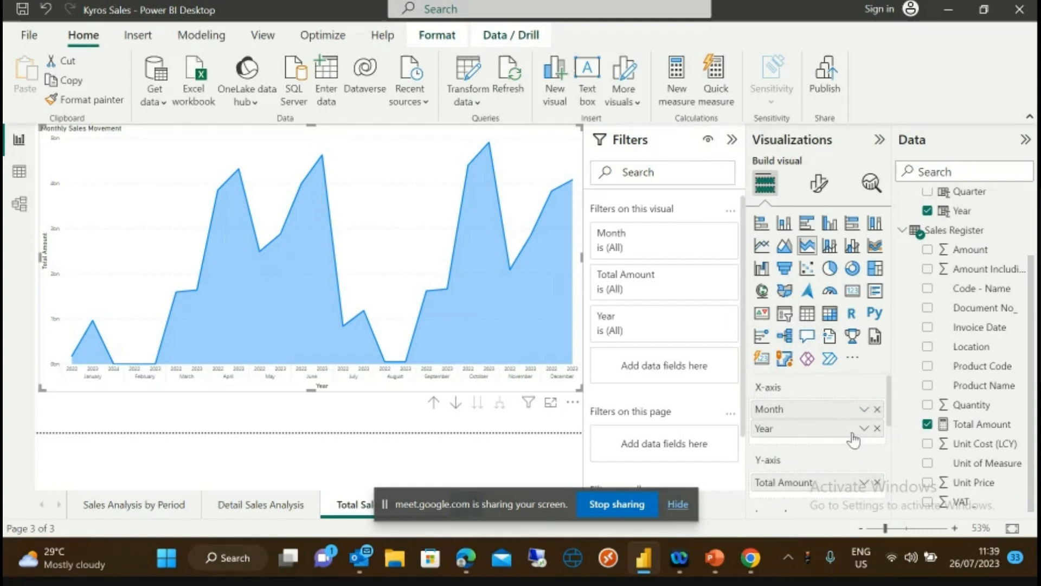
- Drop Year from the X-axis and fine-tune the chart's height
{"action": "left_click", "coordinate": [877, 428]}
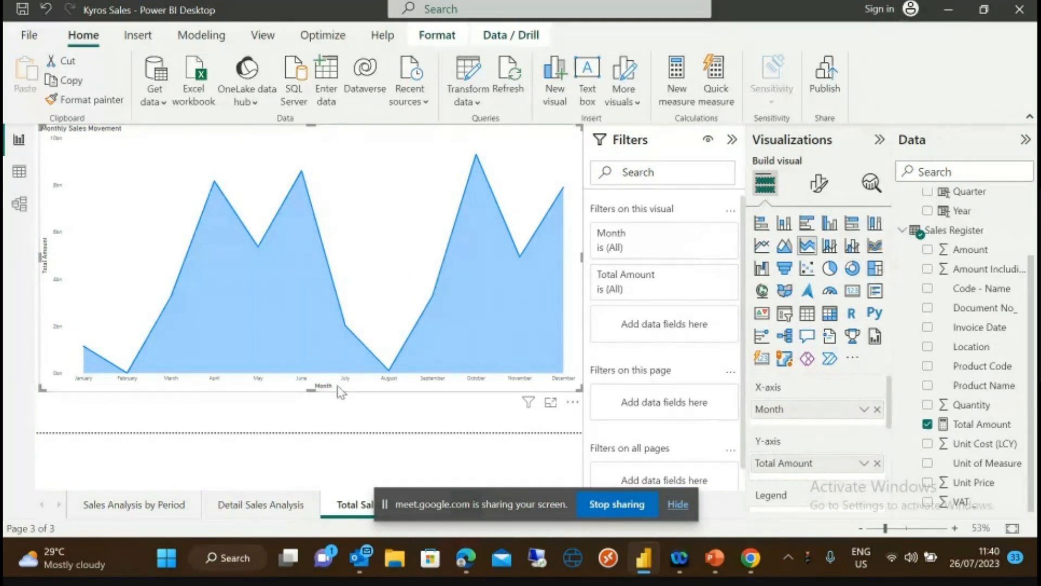
{"action": "mouse_move", "coordinate": [315, 387]}
{"action": "left_mouse_down"}
{"action": "mouse_move", "coordinate": [319, 431]}
{"action": "mouse_move", "coordinate": [310, 387]}
{"action": "left_mouse_up"}
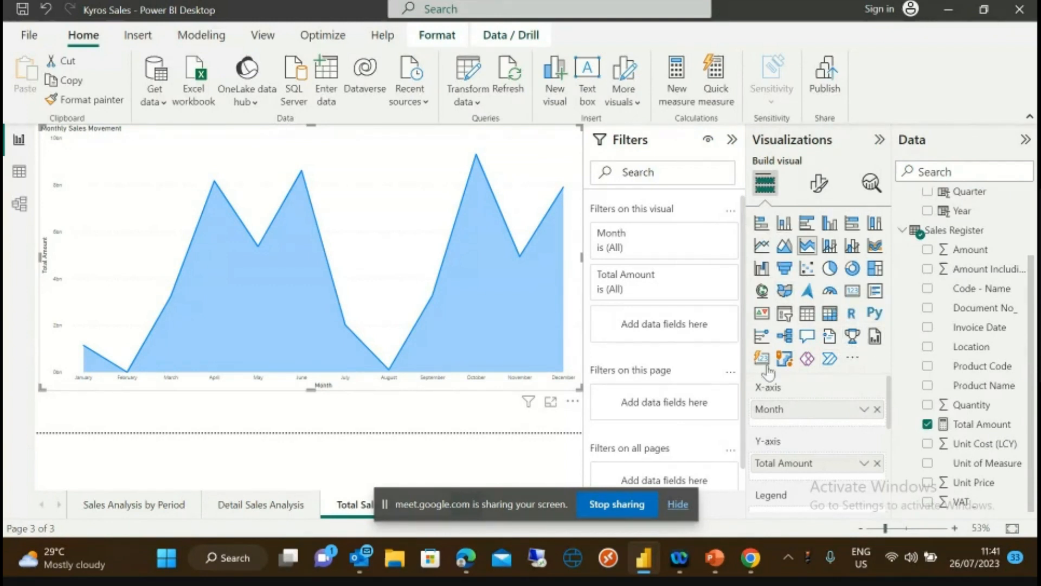
- From Get more visuals, sign in to the visuals store with the work email and work account
{"action": "left_click", "coordinate": [852, 361]}
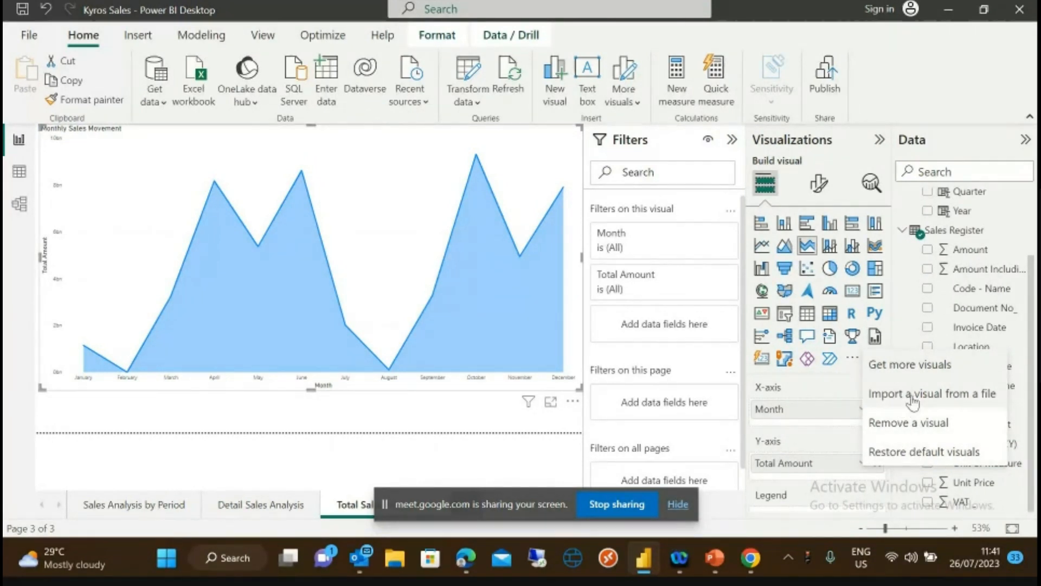
{"action": "left_click", "coordinate": [907, 366]}
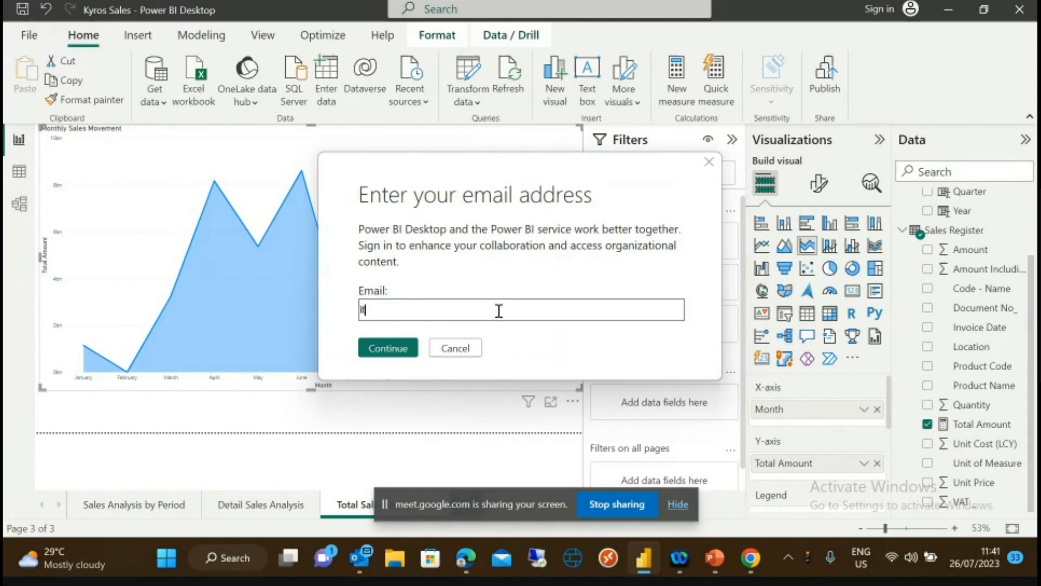
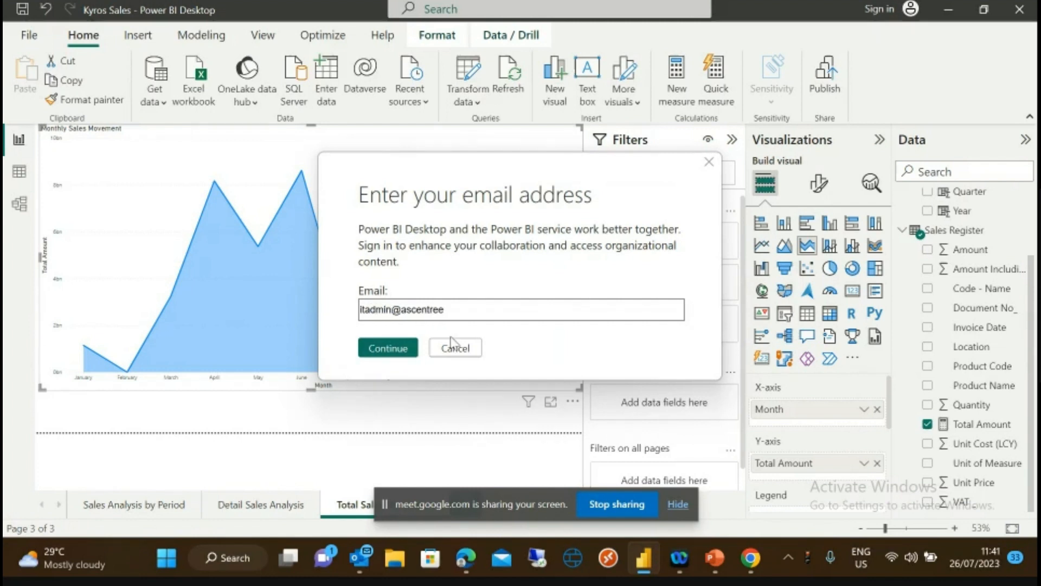
{"action": "left_click", "coordinate": [455, 315]}
{"action": "type", "text": ".tech"}
{"action": "left_click", "coordinate": [388, 350]}
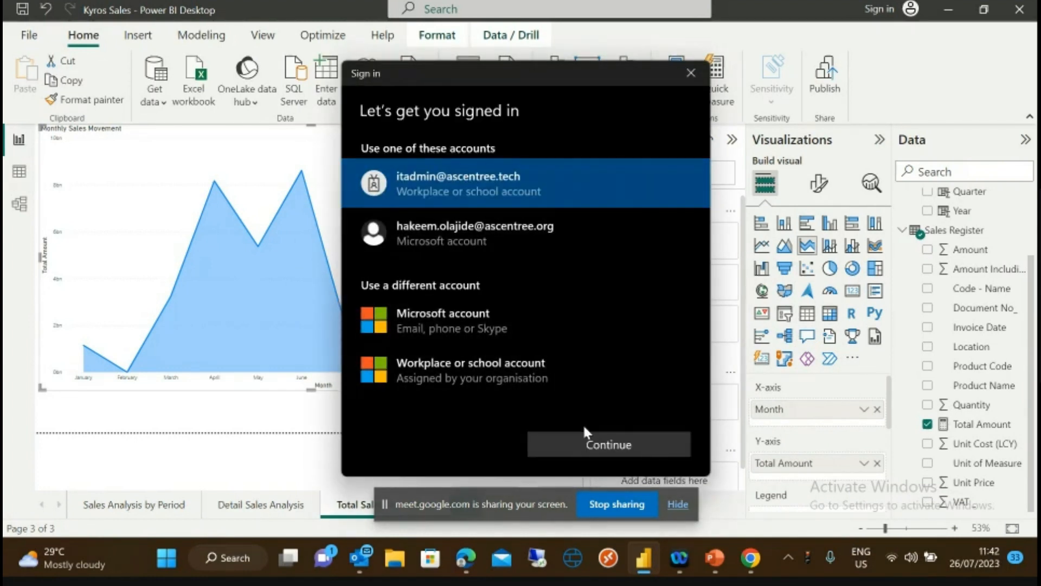
{"action": "left_click", "coordinate": [598, 451]}
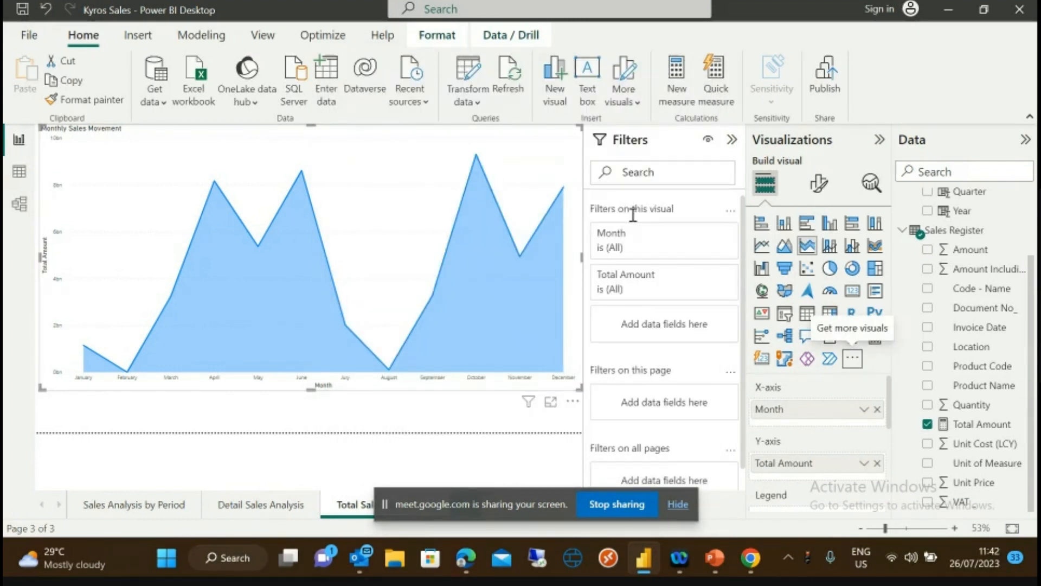
- Browse through the Power BI visuals gallery
{"action": "mouse_move", "coordinate": [566, 288]}
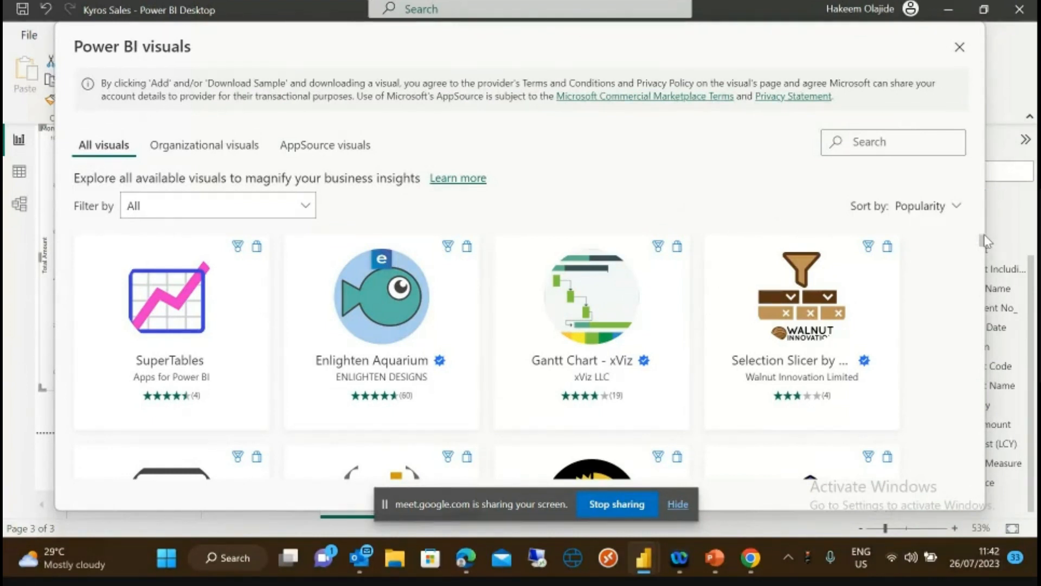
{"action": "scroll", "coordinate": [984, 247], "scroll_direction": "down", "scroll_amount": 5}
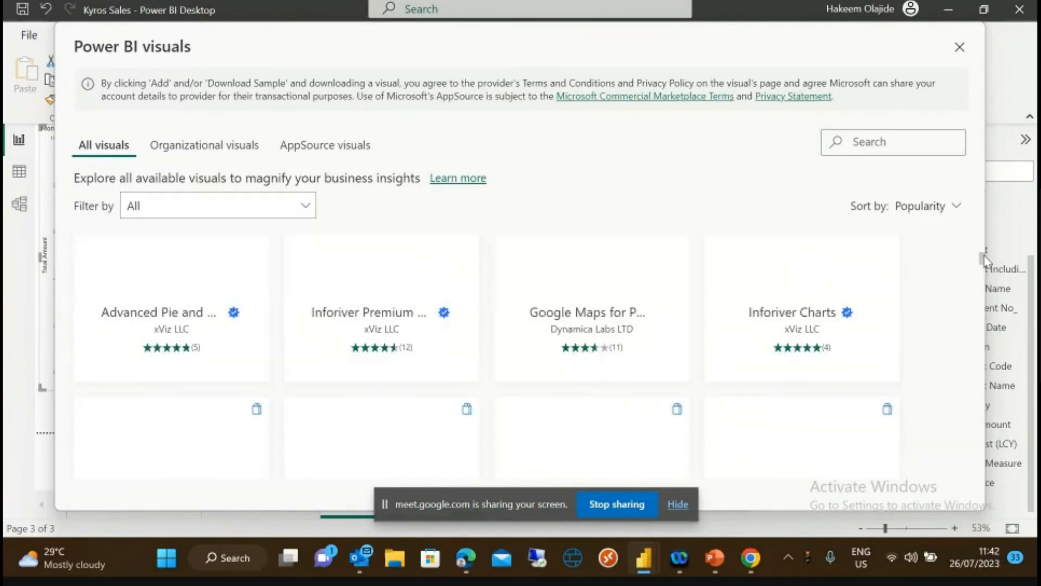
{"action": "scroll", "coordinate": [984, 247], "scroll_direction": "up", "scroll_amount": 5}
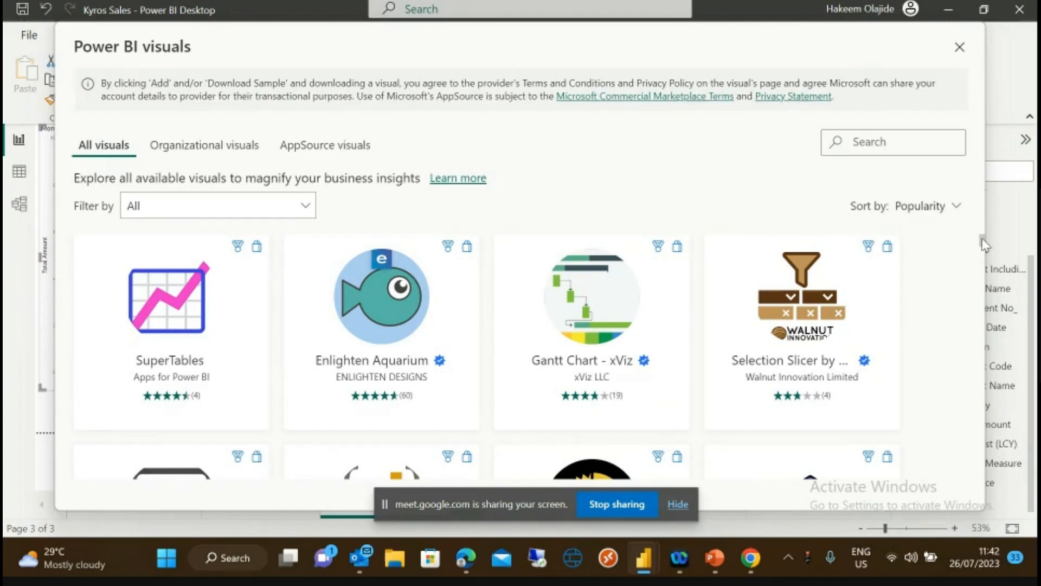
{"action": "left_click_drag", "start_coordinate": [984, 242], "coordinate": [985, 292]}
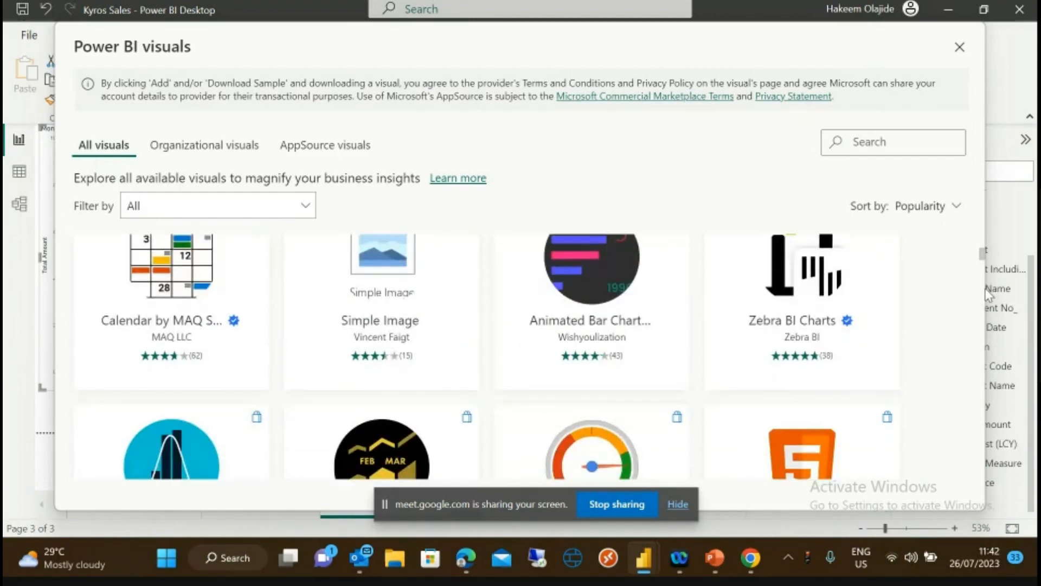
{"action": "scroll", "coordinate": [986, 298], "scroll_direction": "down", "scroll_amount": 1}
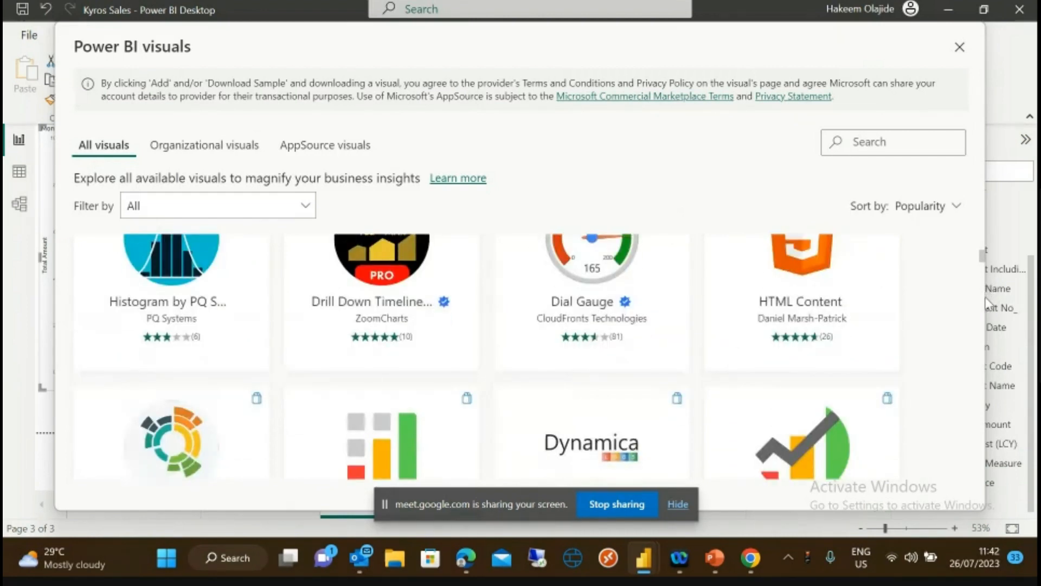
{"action": "scroll", "coordinate": [987, 321], "scroll_direction": "down", "scroll_amount": 3}
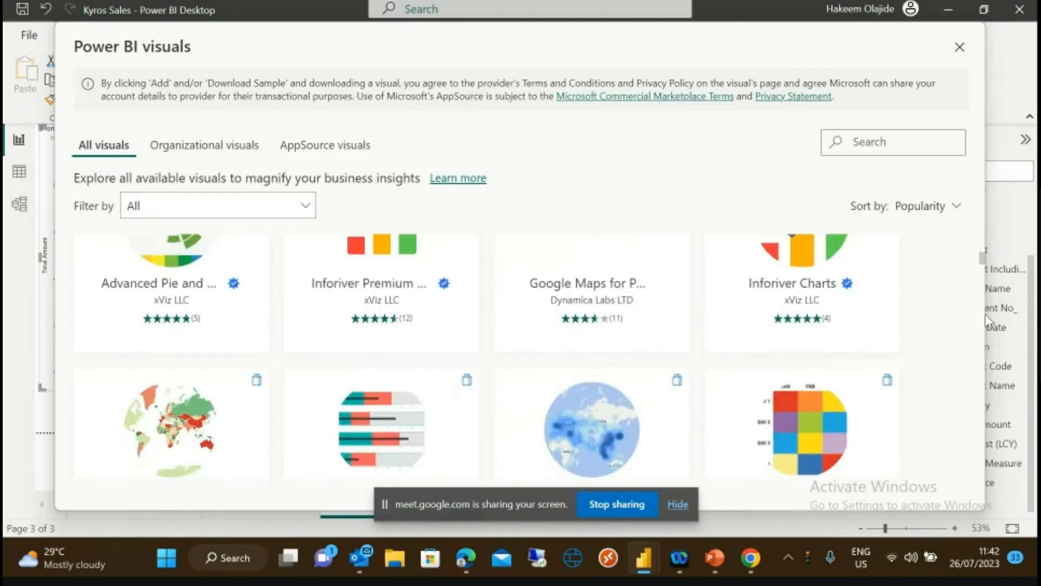
{"action": "scroll", "coordinate": [988, 322], "scroll_direction": "down", "scroll_amount": 3}
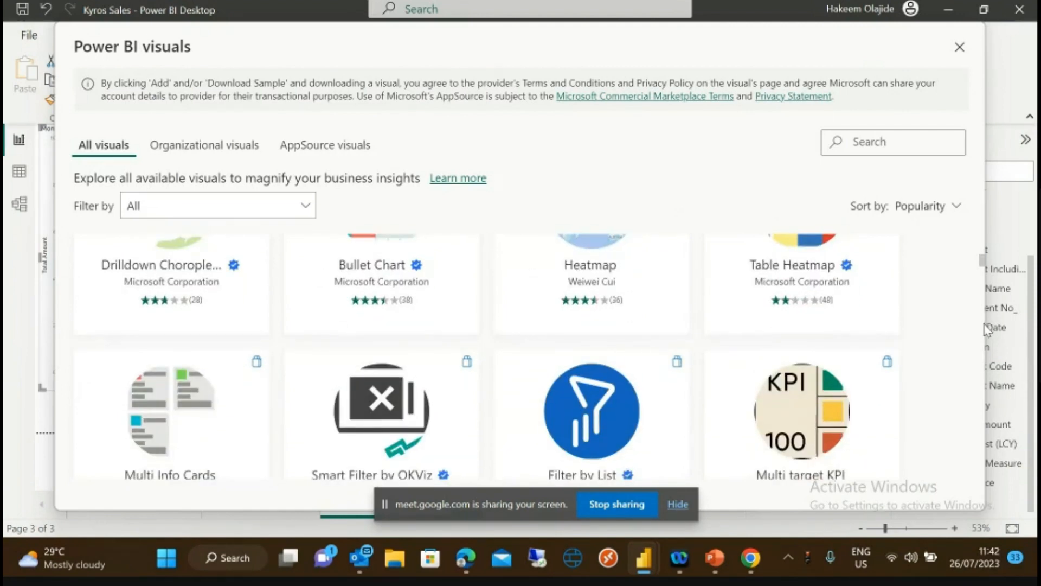
{"action": "scroll", "coordinate": [985, 328], "scroll_direction": "down", "scroll_amount": 6}
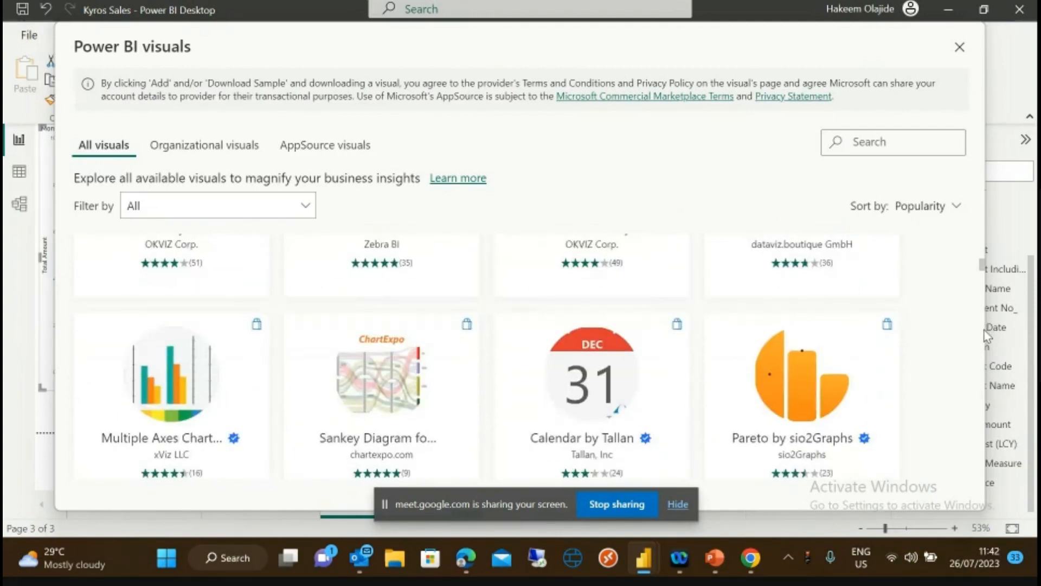
{"action": "scroll", "coordinate": [984, 331], "scroll_direction": "down", "scroll_amount": 5}
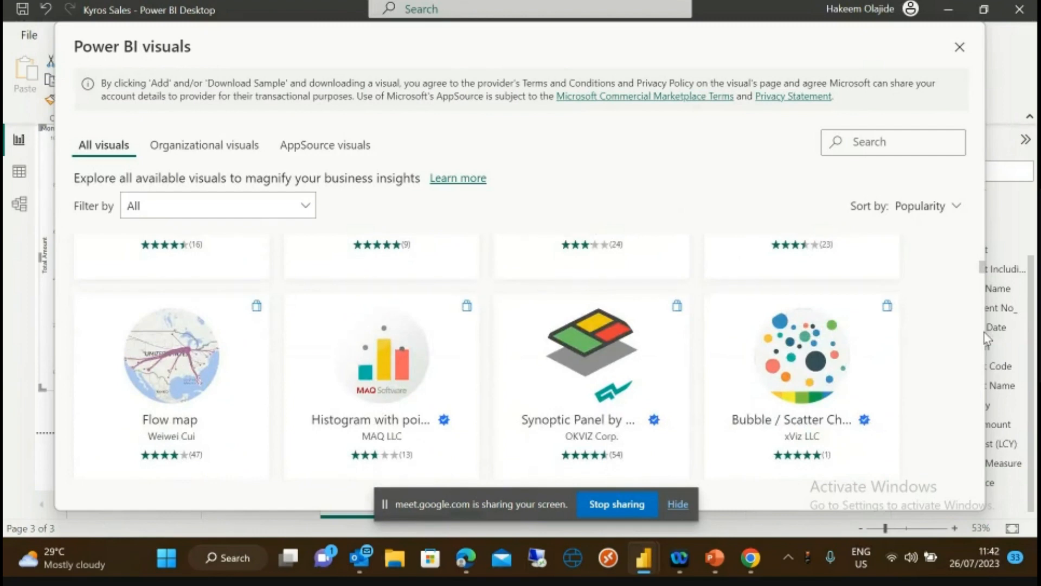
{"action": "scroll", "coordinate": [984, 333], "scroll_direction": "down", "scroll_amount": 2}
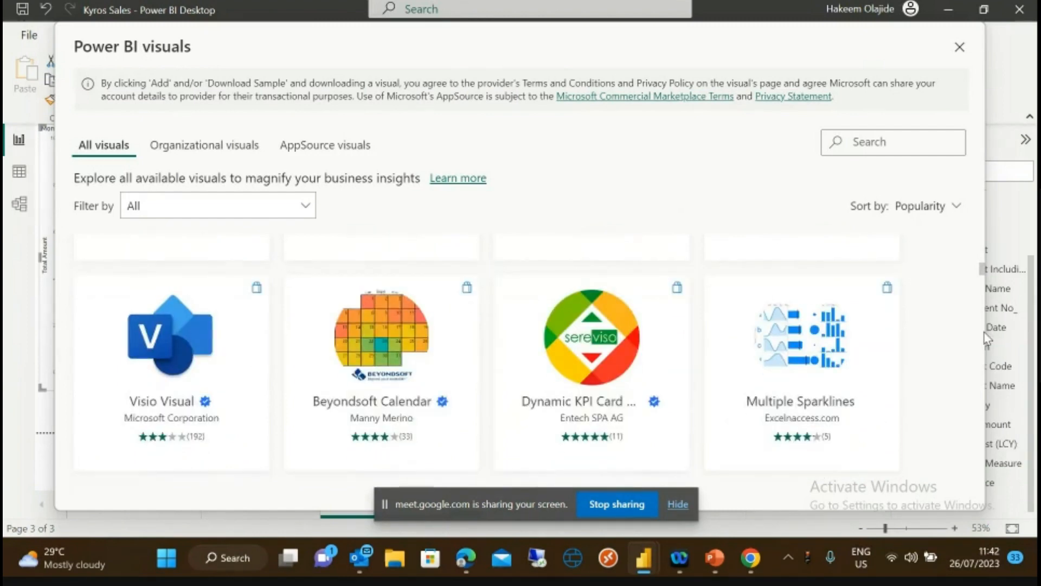
{"action": "scroll", "coordinate": [984, 333], "scroll_direction": "down", "scroll_amount": 5}
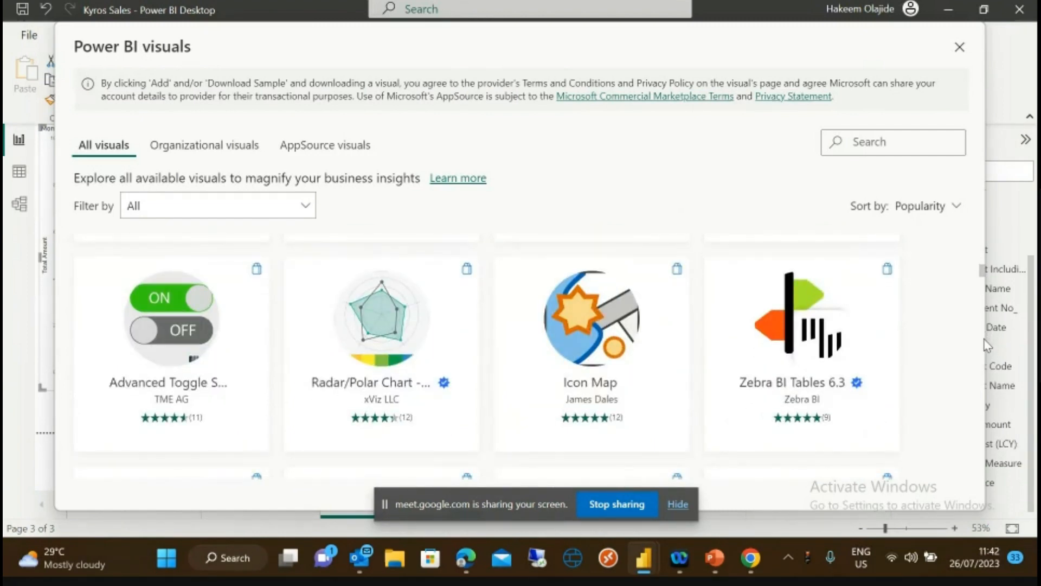
{"action": "scroll", "coordinate": [986, 346], "scroll_direction": "down", "scroll_amount": 10}
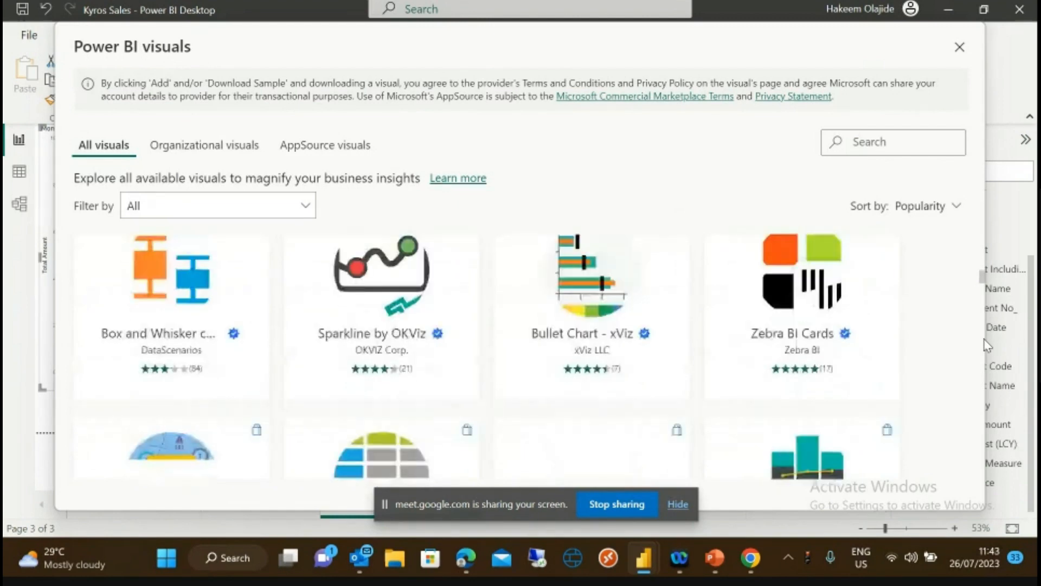
{"action": "scroll", "coordinate": [987, 345], "scroll_direction": "down", "scroll_amount": 5}
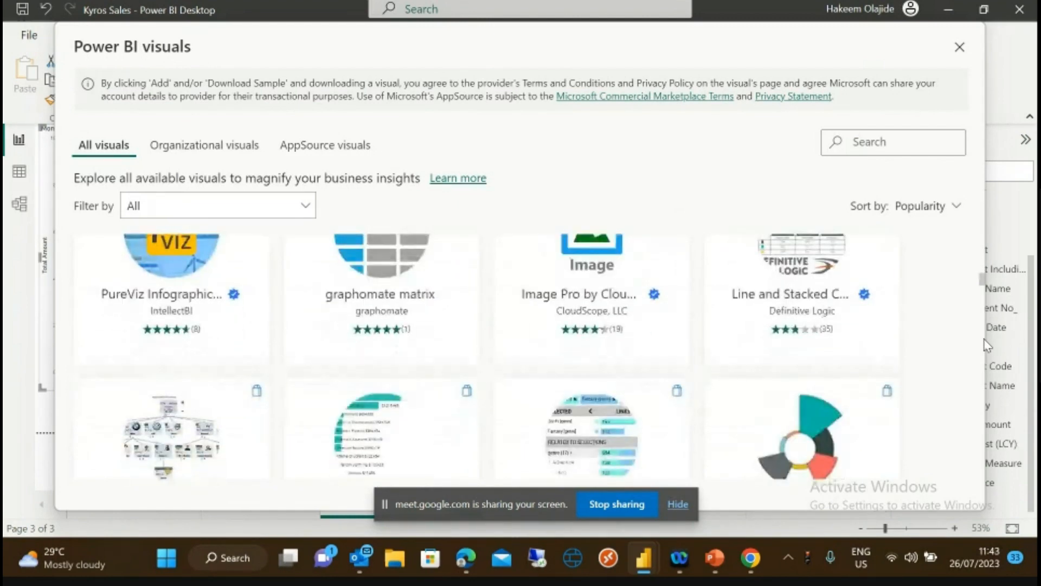
{"action": "scroll", "coordinate": [987, 346], "scroll_direction": "down", "scroll_amount": 10}
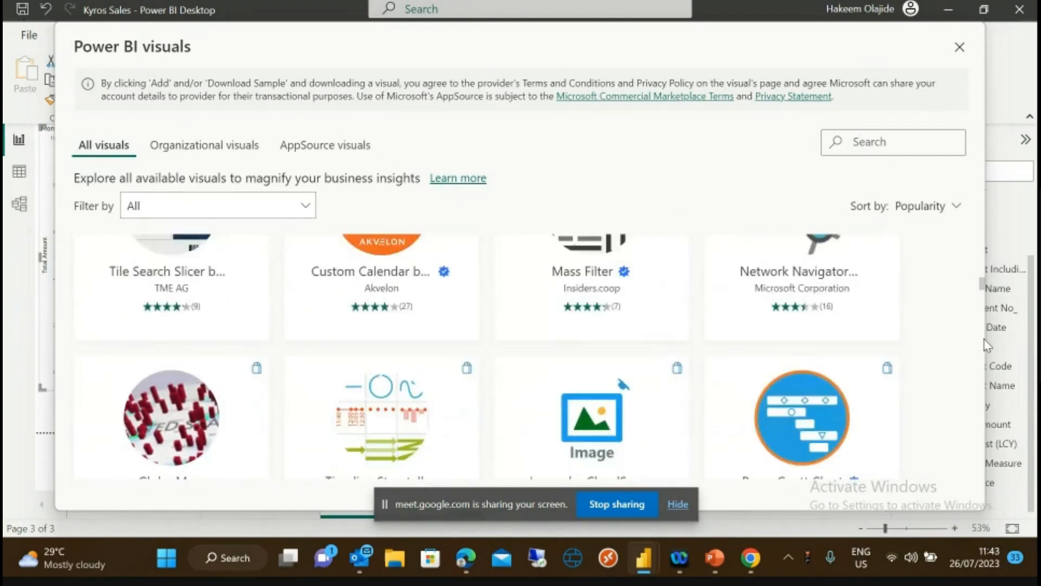
{"action": "scroll", "coordinate": [985, 347], "scroll_direction": "down", "scroll_amount": 10}
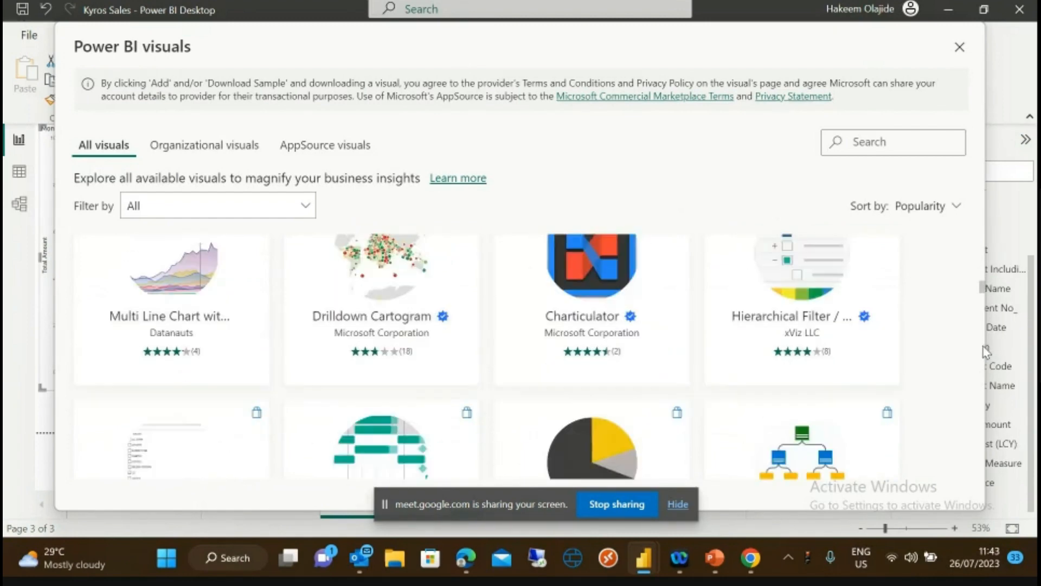
{"action": "scroll", "coordinate": [986, 351], "scroll_direction": "down", "scroll_amount": 10}
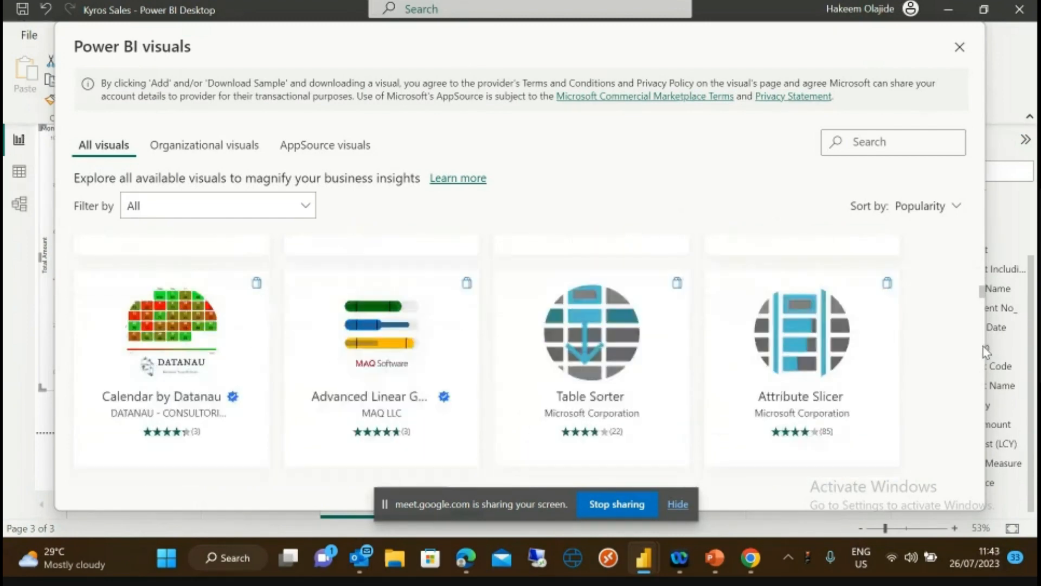
{"action": "scroll", "coordinate": [986, 352], "scroll_direction": "down", "scroll_amount": 10}
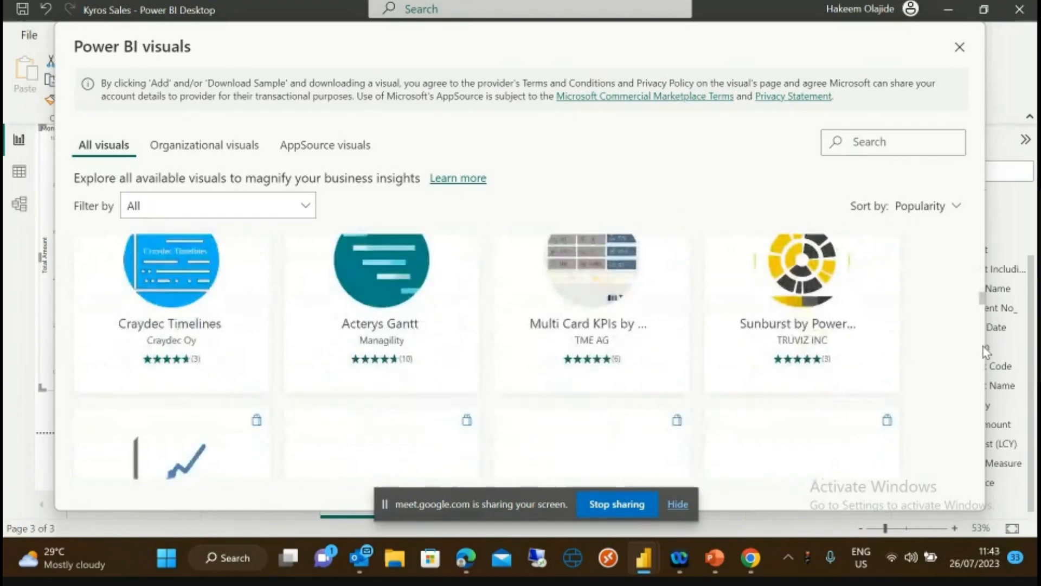
{"action": "scroll", "coordinate": [984, 347], "scroll_direction": "down", "scroll_amount": 10}
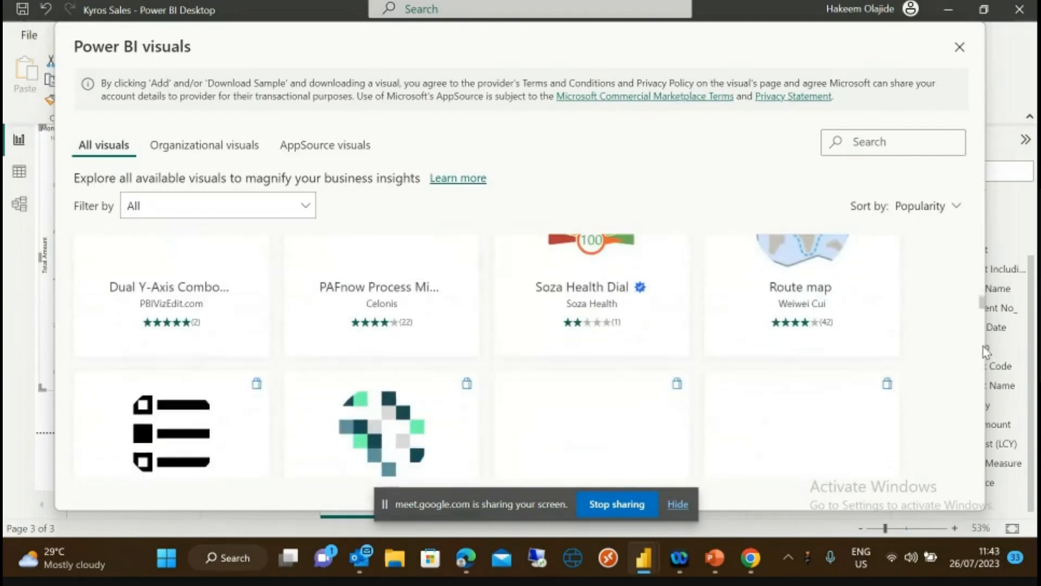
{"action": "scroll", "coordinate": [984, 346], "scroll_direction": "down", "scroll_amount": 5}
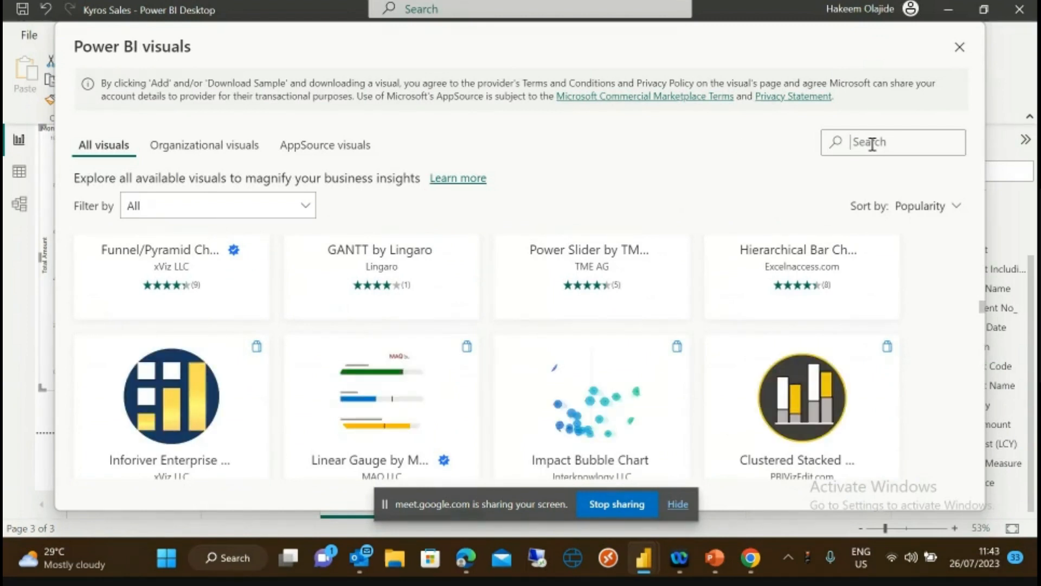
- Search the gallery for 'date' and open the Timeline Slicer visual's details
{"action": "type", "text": "da"}
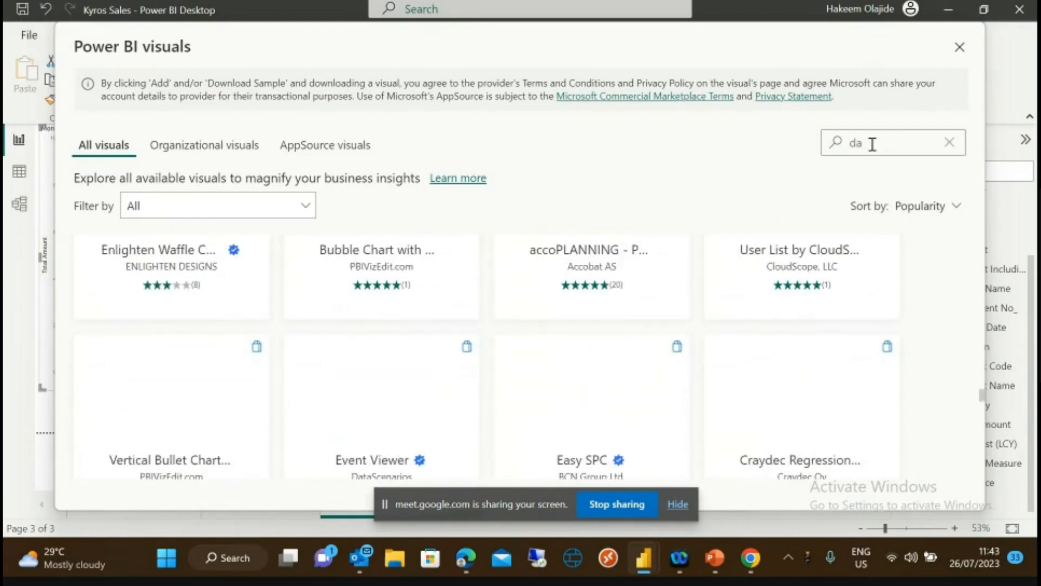
{"action": "type", "text": "te"}
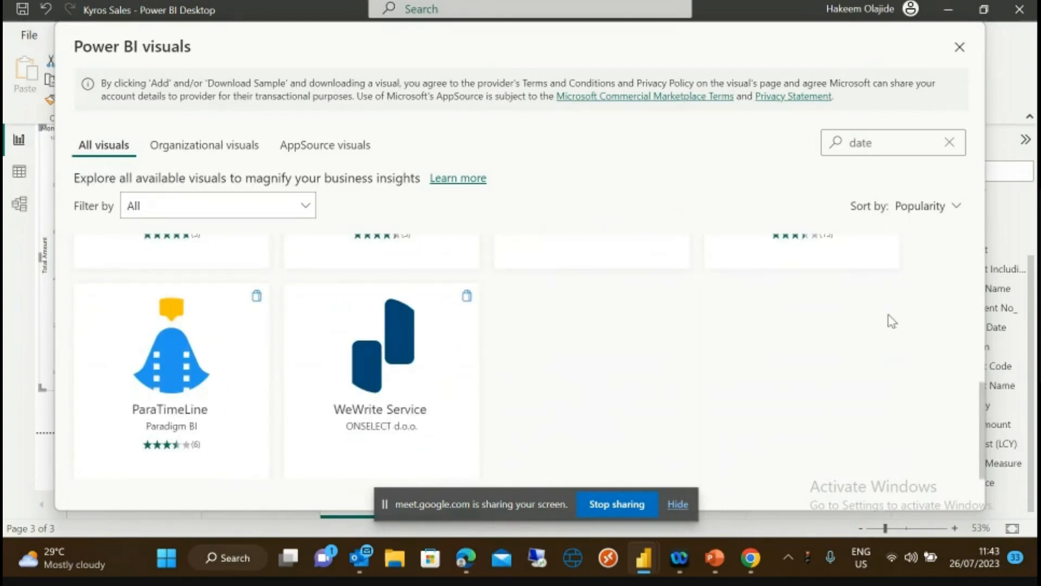
{"action": "scroll", "coordinate": [978, 407], "scroll_direction": "up", "scroll_amount": 3}
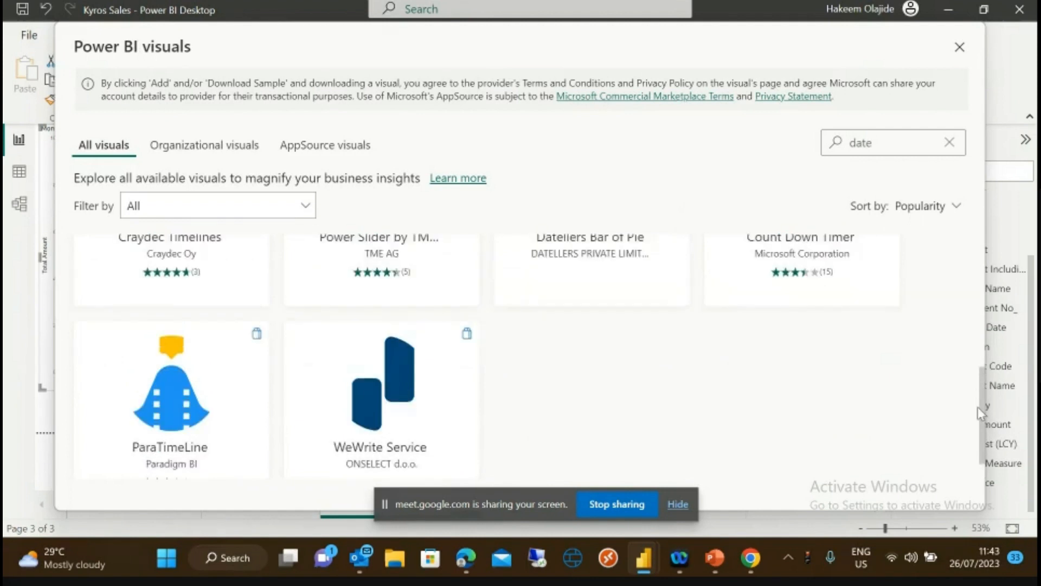
{"action": "scroll", "coordinate": [974, 384], "scroll_direction": "up", "scroll_amount": 5}
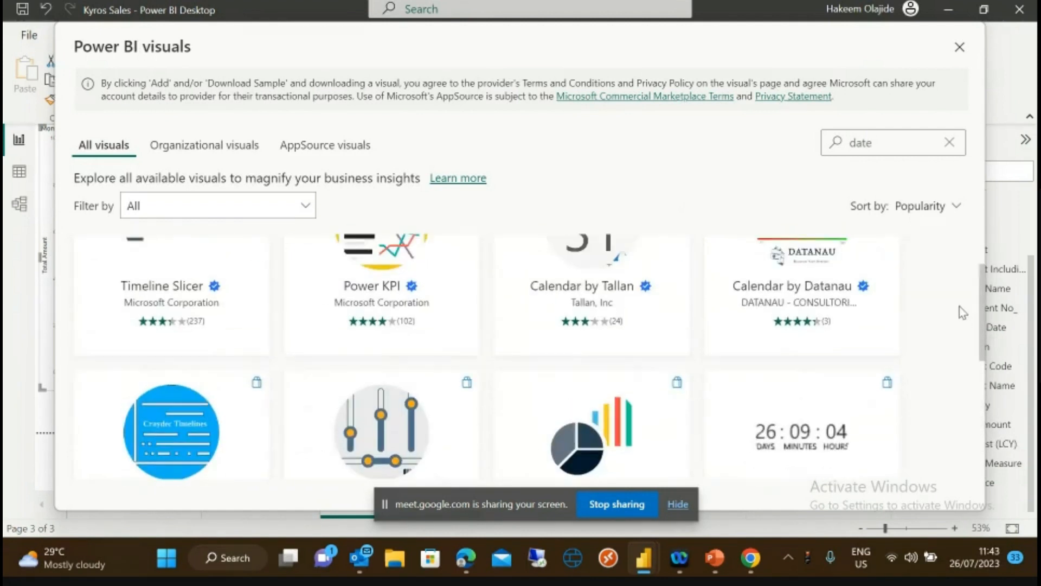
{"action": "scroll", "coordinate": [944, 268], "scroll_direction": "up", "scroll_amount": 1}
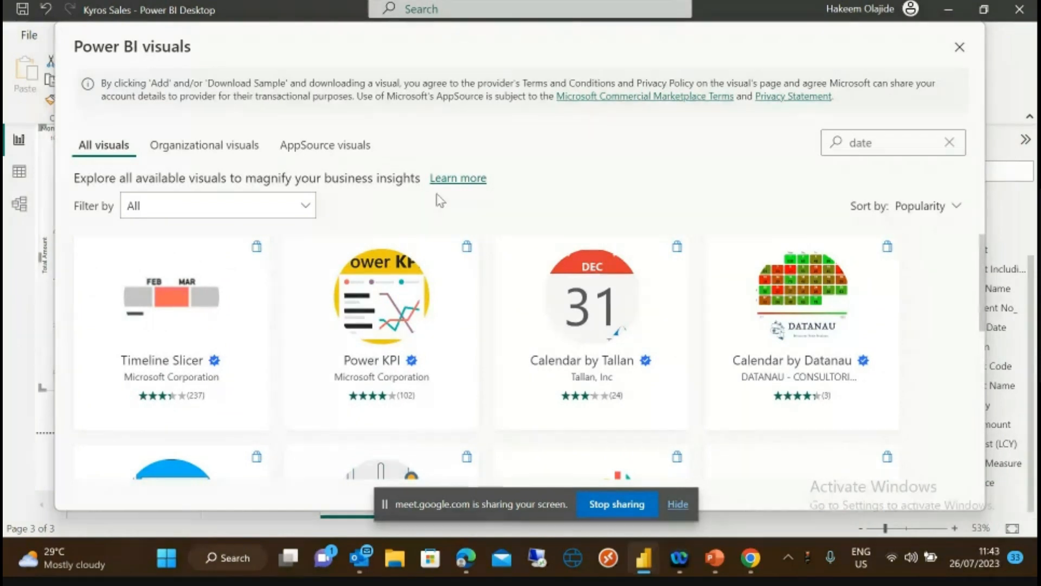
{"action": "mouse_move", "coordinate": [179, 286]}
{"action": "left_click_drag", "start_coordinate": [981, 307], "coordinate": [994, 287]}
{"action": "mouse_move", "coordinate": [111, 313]}
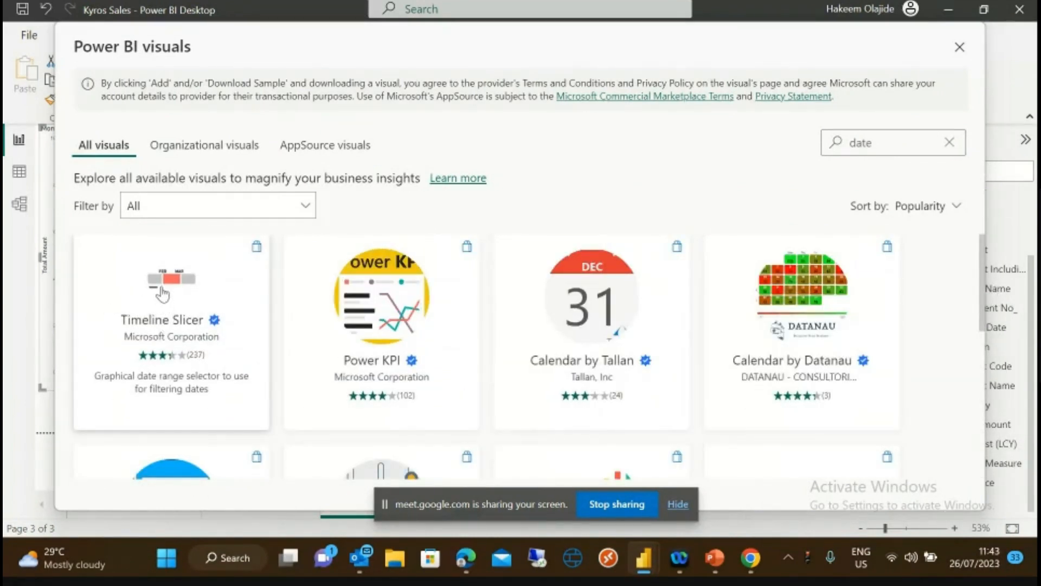
{"action": "left_click", "coordinate": [162, 294]}
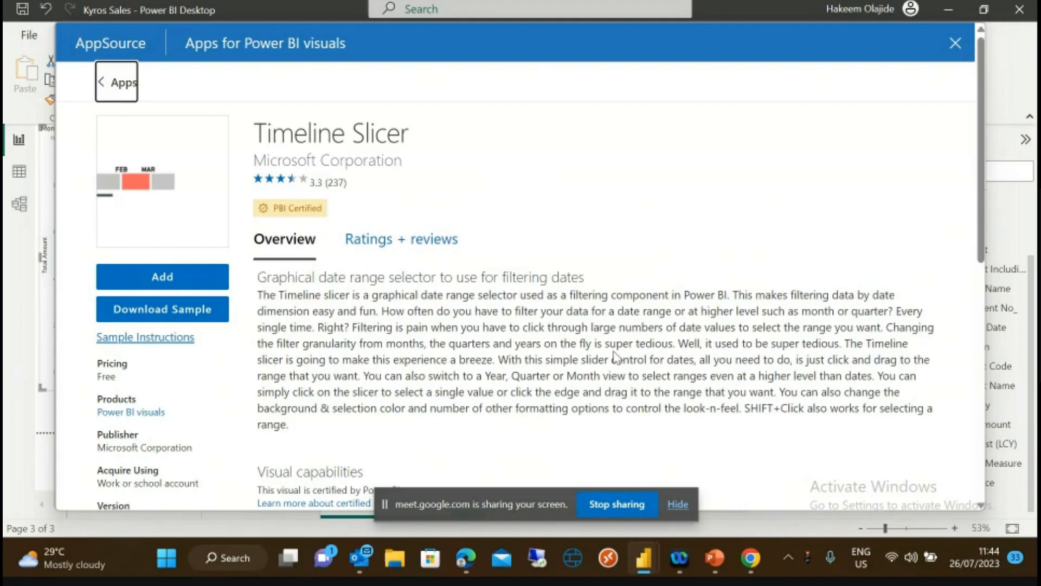
- Add Microsoft's Timeline Slicer visual to the Kyros Sales report
{"action": "left_click", "coordinate": [167, 280]}
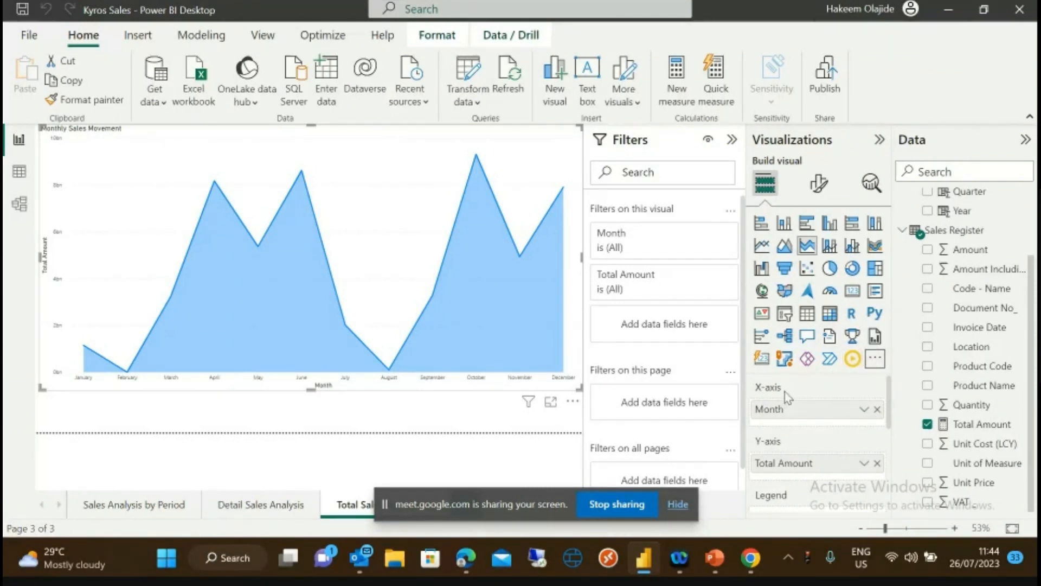
{"action": "left_click", "coordinate": [876, 360]}
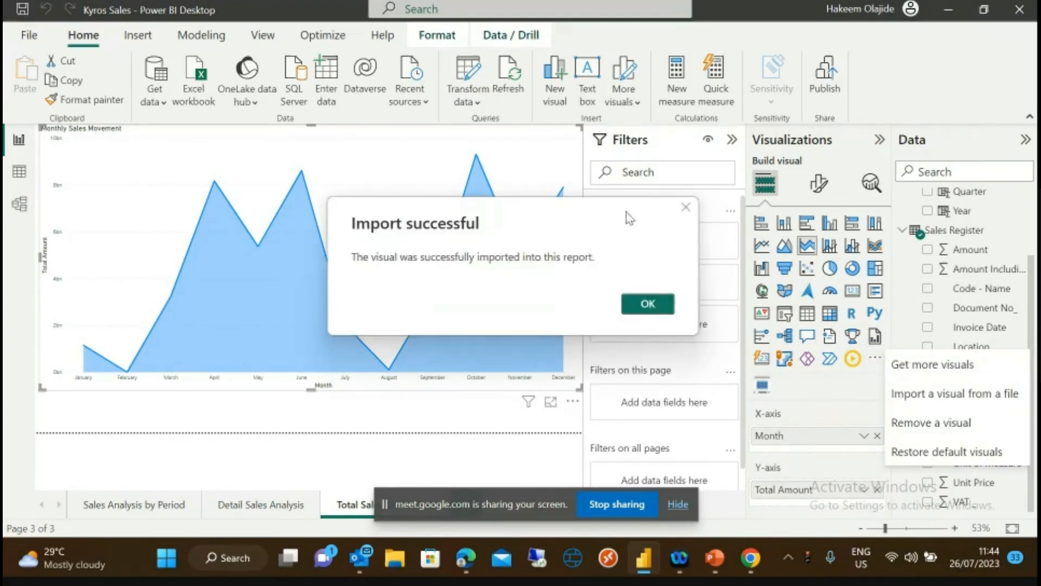
- Pin the imported Timeline visual to the visualizations pane, undoing the accidental area-chart conversion
{"action": "left_click", "coordinate": [667, 306]}
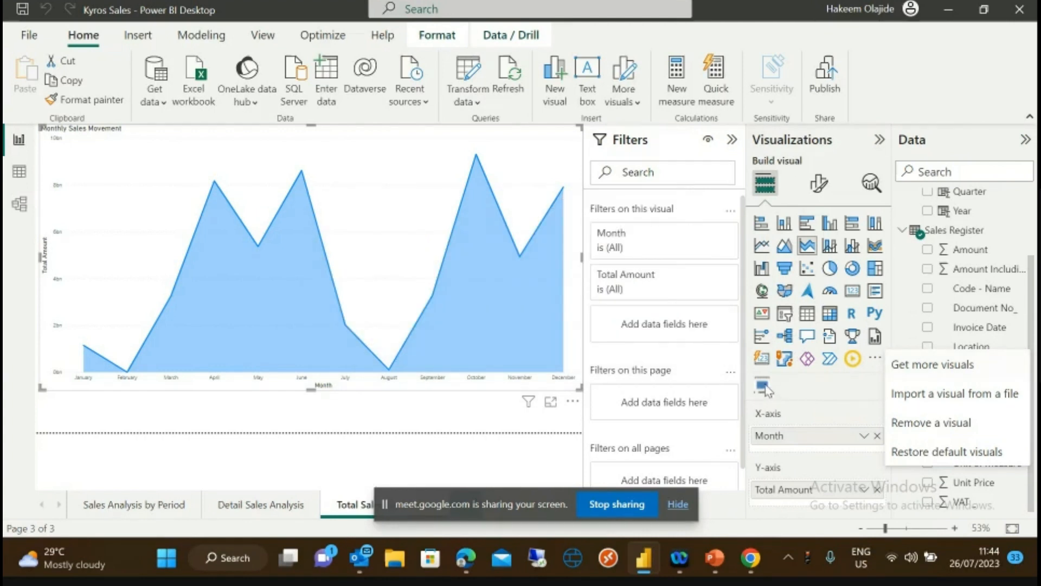
{"action": "left_click", "coordinate": [730, 387]}
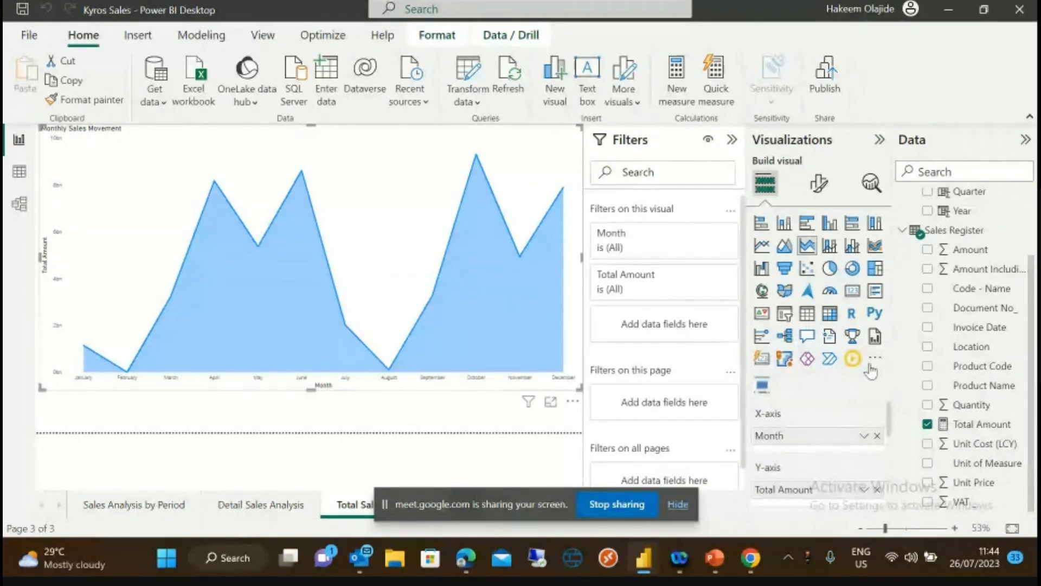
{"action": "right_click", "coordinate": [762, 390]}
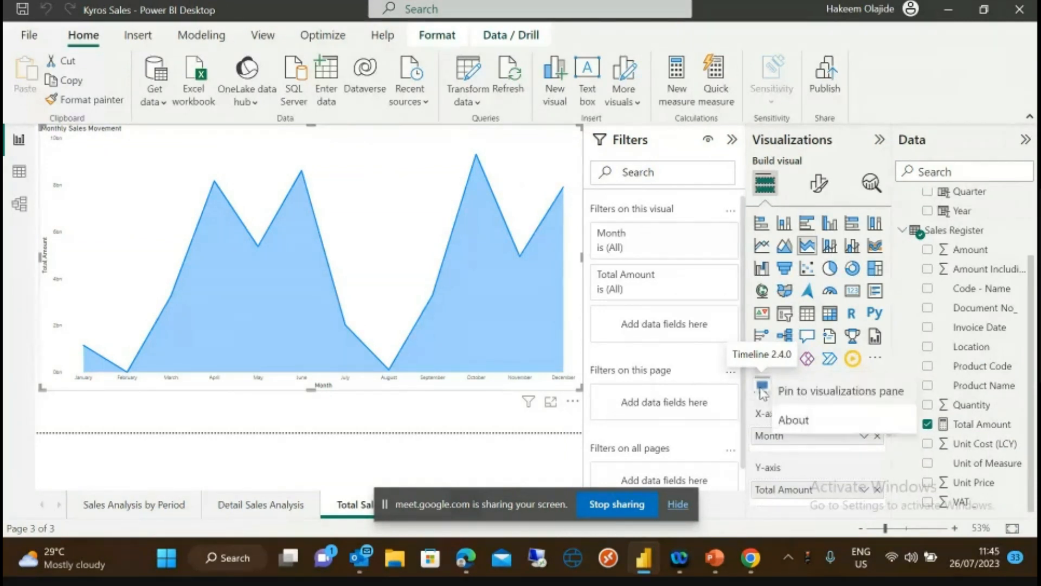
{"action": "left_click", "coordinate": [823, 392]}
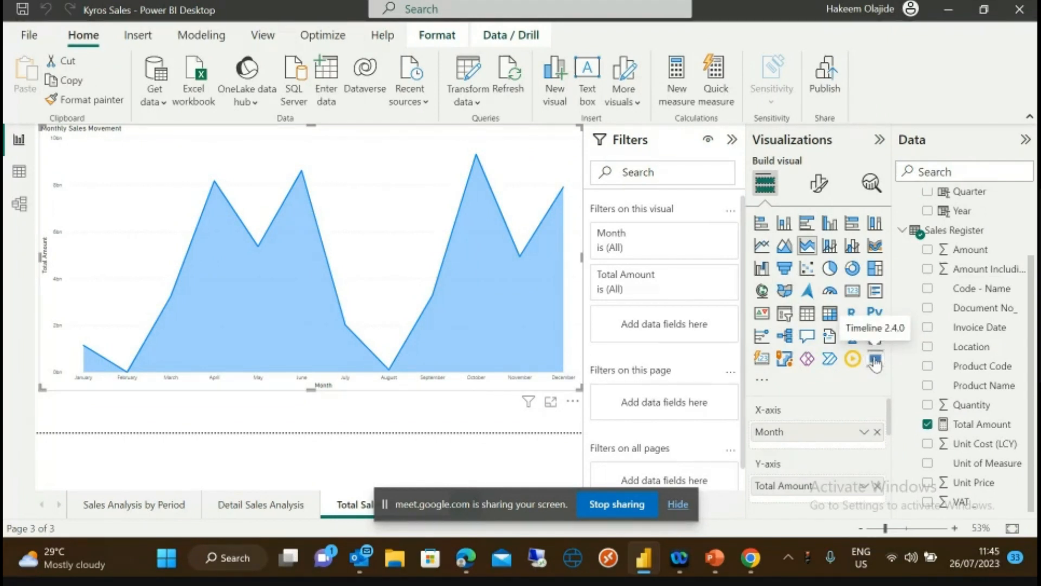
{"action": "left_click", "coordinate": [875, 360]}
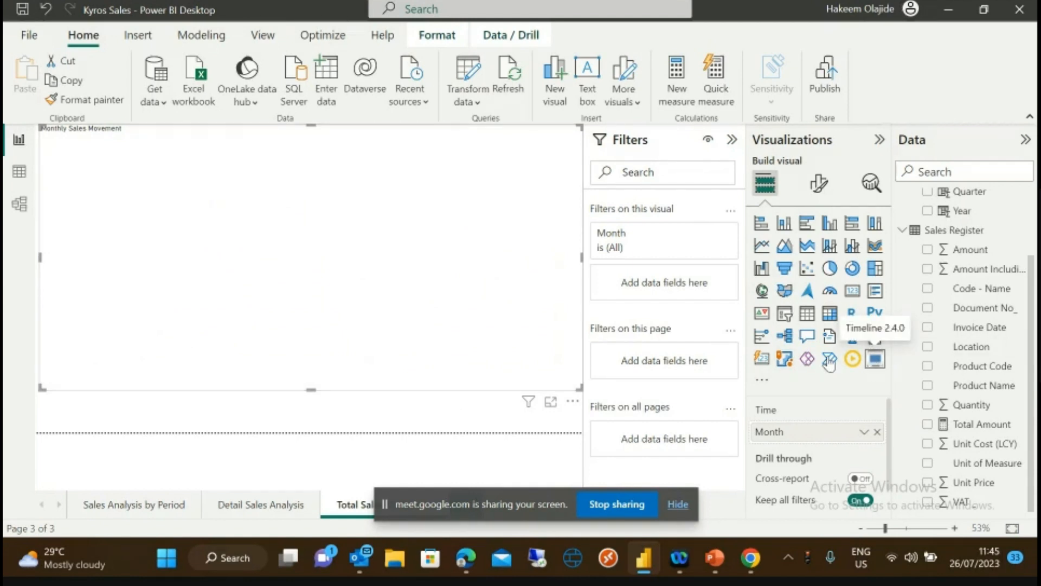
{"action": "left_click", "coordinate": [47, 8]}
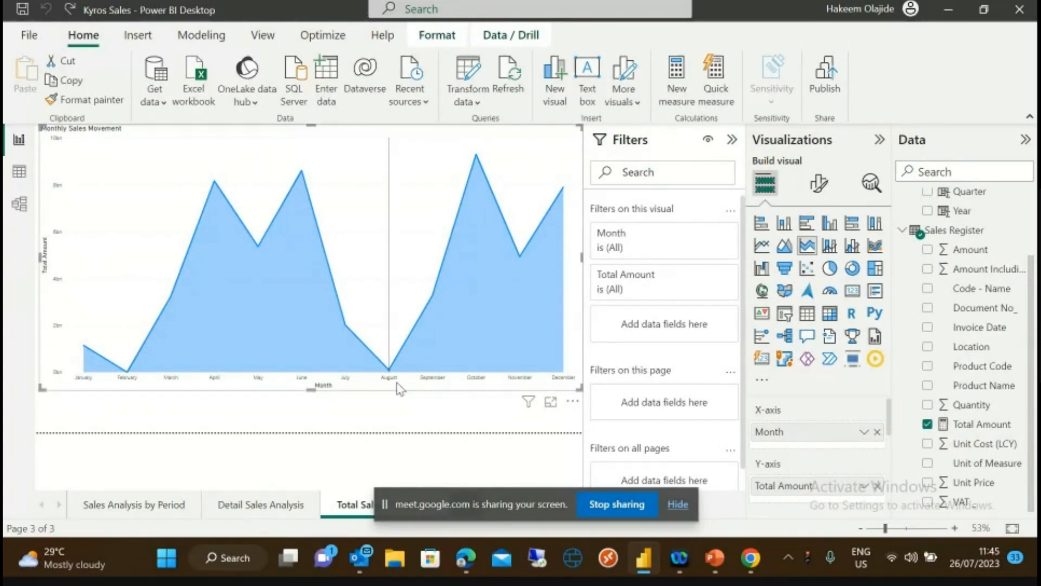
- Place a chart-width Timeline visual under the Monthly Sales Movement chart, using the Year field
{"action": "left_click", "coordinate": [369, 426]}
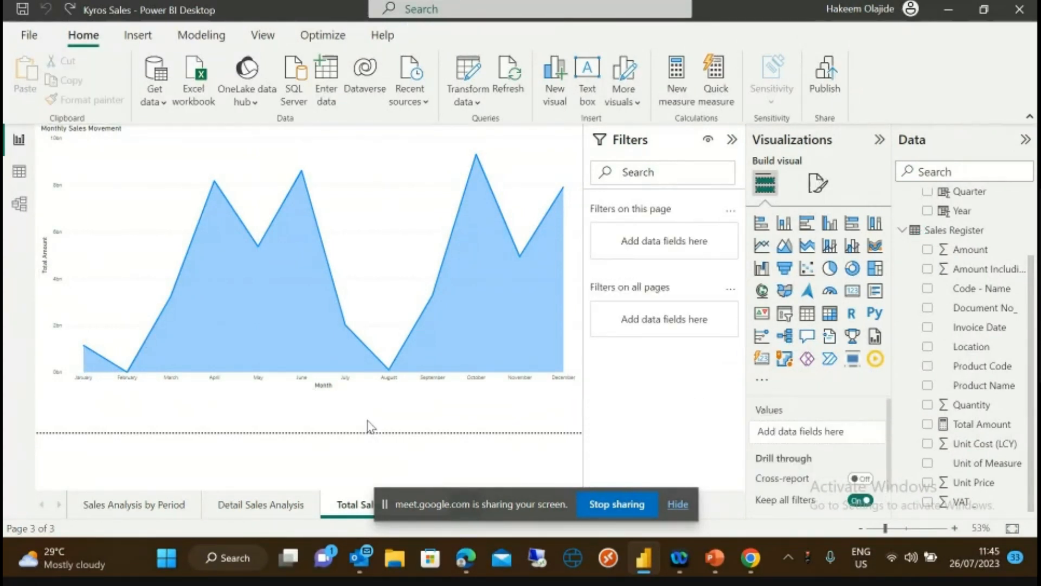
{"action": "left_click", "coordinate": [853, 361]}
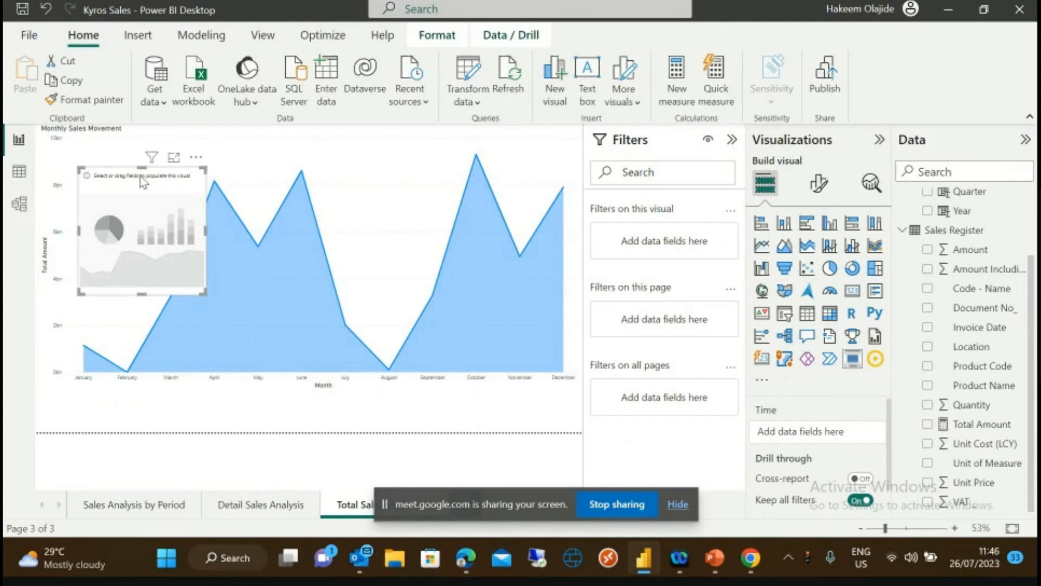
{"action": "left_click_drag", "start_coordinate": [147, 187], "coordinate": [139, 392]}
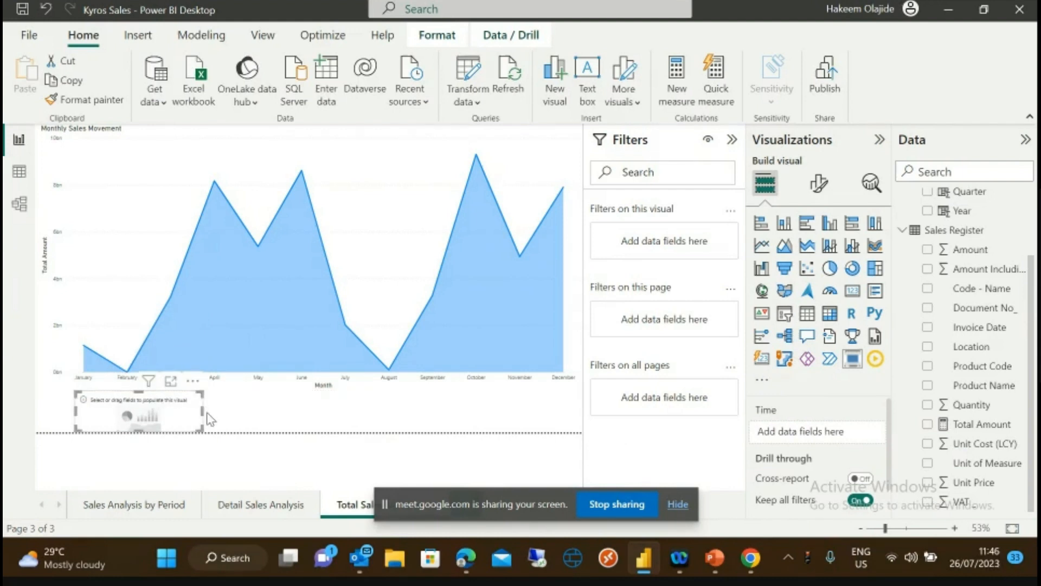
{"action": "left_click_drag", "start_coordinate": [209, 415], "coordinate": [539, 410]}
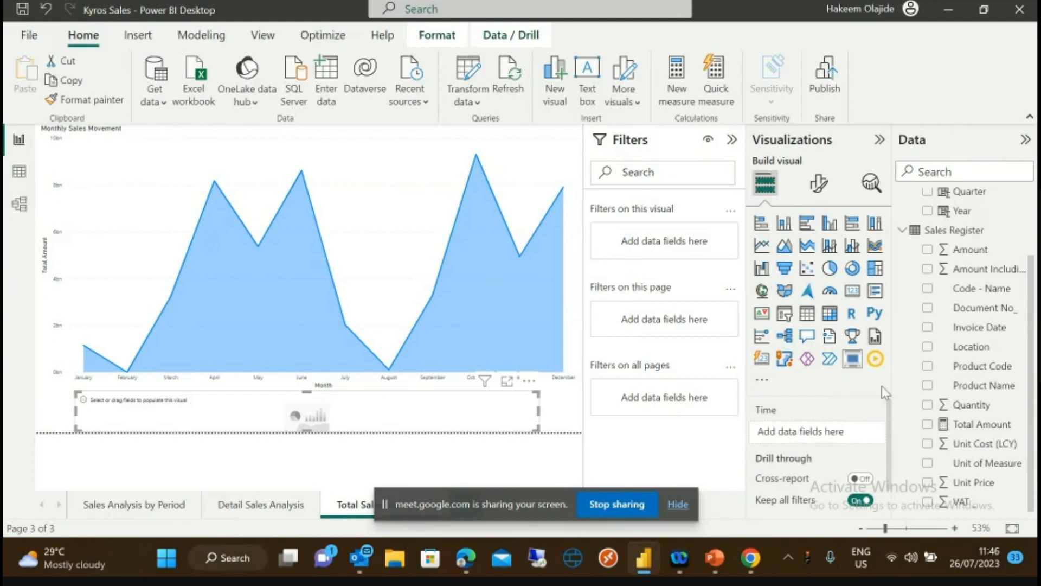
{"action": "left_click_drag", "start_coordinate": [960, 212], "coordinate": [835, 438]}
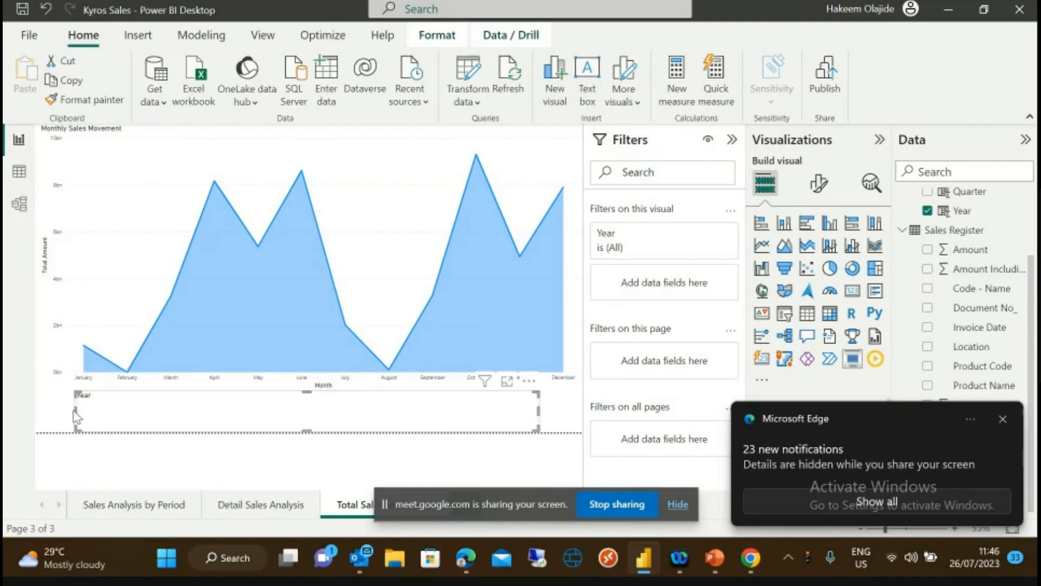
- Replace Year with Quarter in the timeline's Time well
{"action": "left_click", "coordinate": [84, 441]}
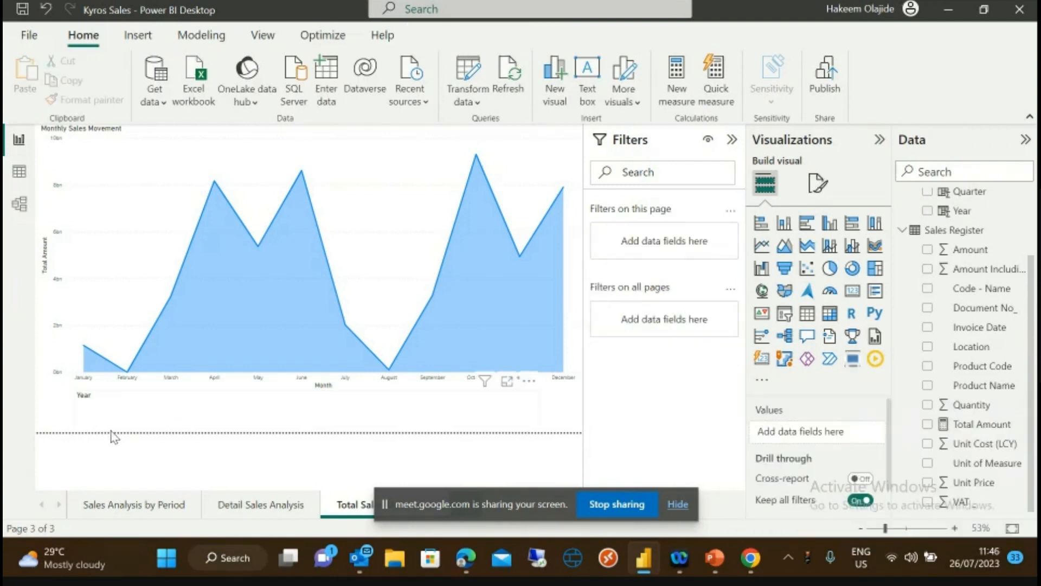
{"action": "left_click", "coordinate": [154, 412]}
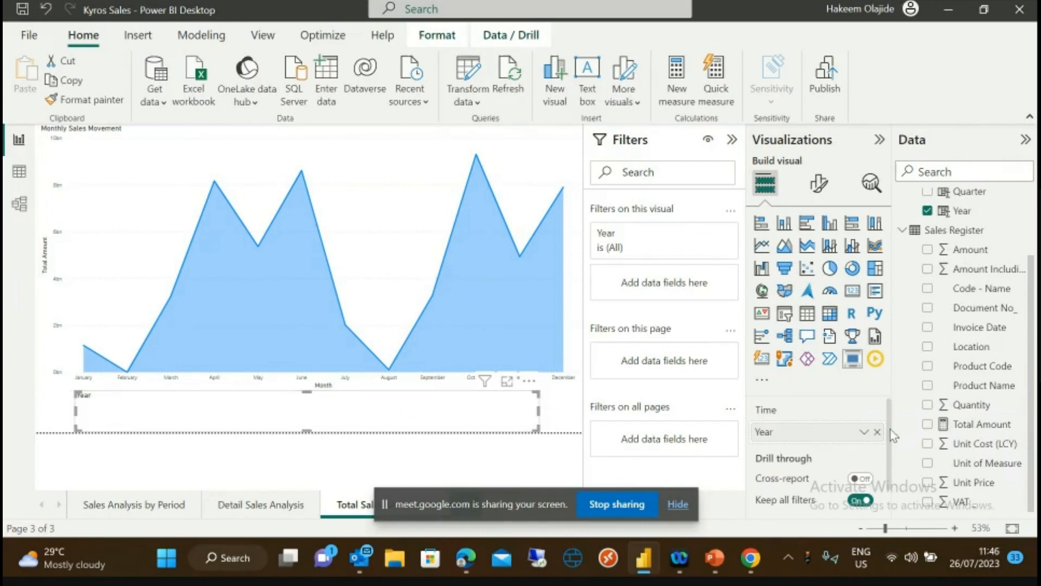
{"action": "left_click", "coordinate": [863, 478]}
{"action": "mouse_move", "coordinate": [888, 432]}
{"action": "left_mouse_down"}
{"action": "mouse_move", "coordinate": [890, 476]}
{"action": "mouse_move", "coordinate": [884, 436]}
{"action": "mouse_move", "coordinate": [884, 446]}
{"action": "left_mouse_up"}
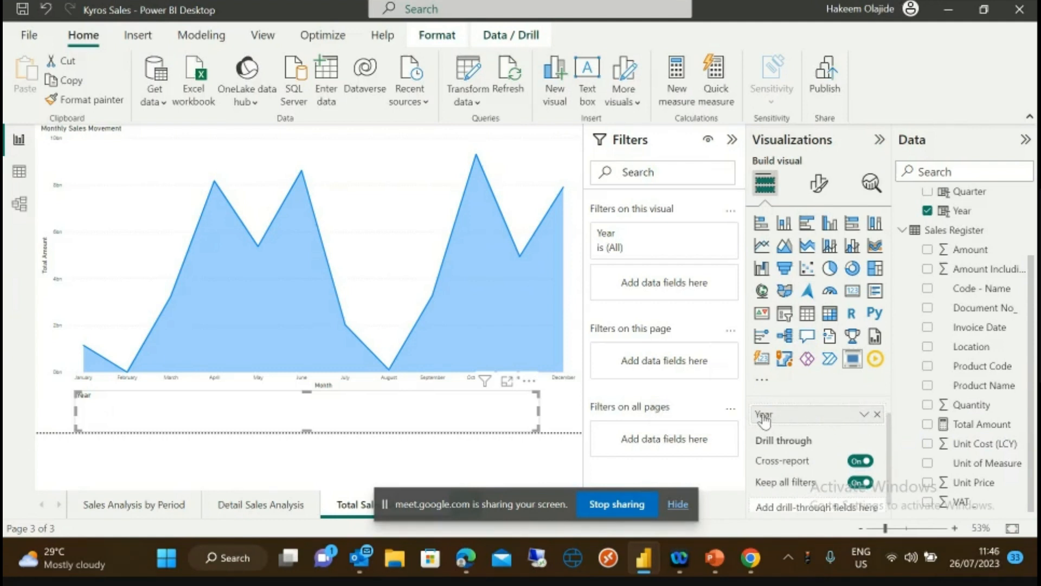
{"action": "left_click", "coordinate": [877, 415]}
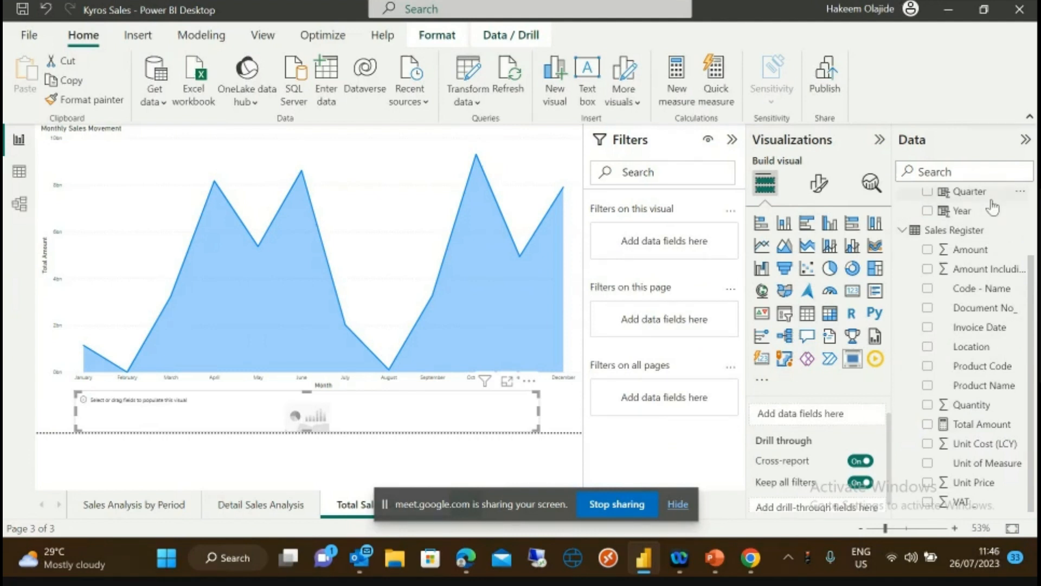
{"action": "left_click_drag", "start_coordinate": [968, 192], "coordinate": [813, 419]}
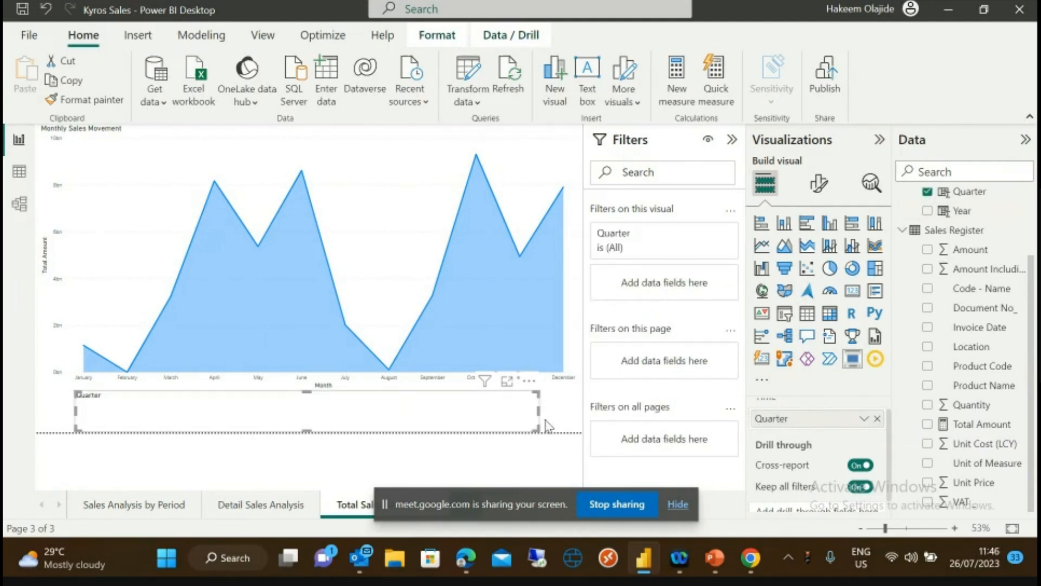
- Turn cross-report drill through off and set the timeline's Time field to Calendar Date
{"action": "left_click", "coordinate": [859, 465]}
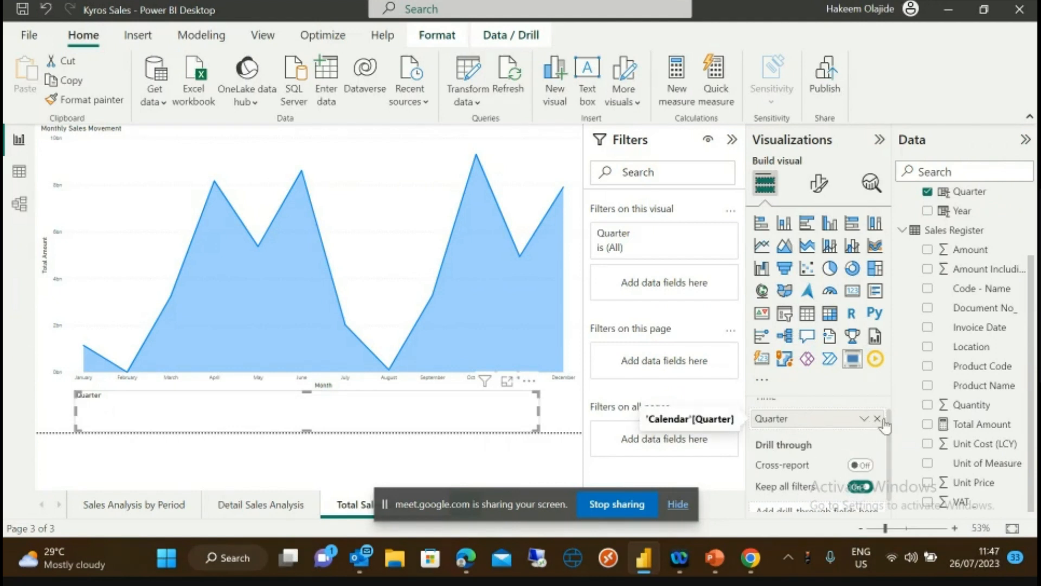
{"action": "scroll", "coordinate": [1023, 262], "scroll_direction": "up", "scroll_amount": 3}
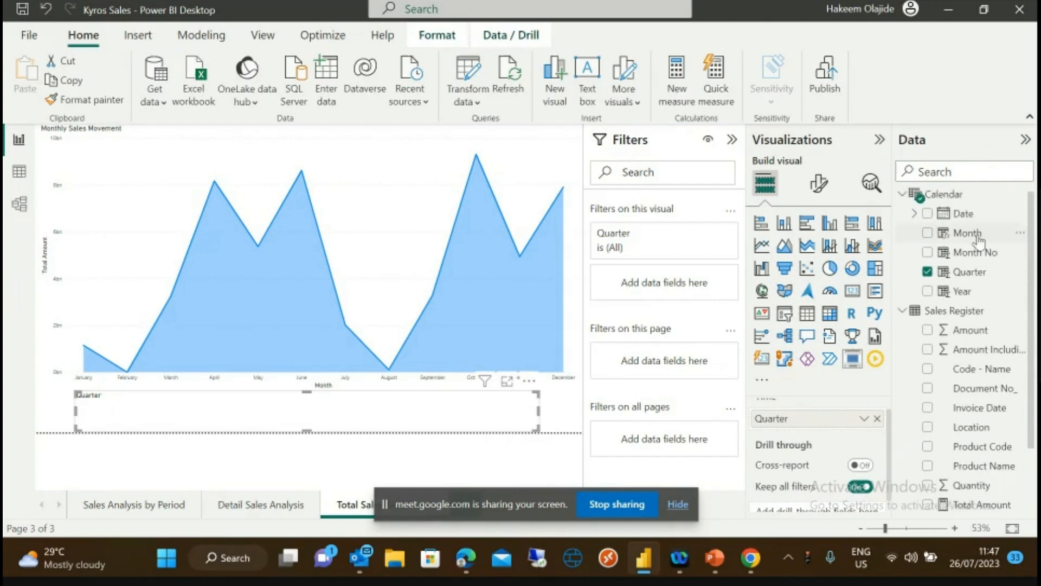
{"action": "left_click_drag", "start_coordinate": [957, 213], "coordinate": [821, 426]}
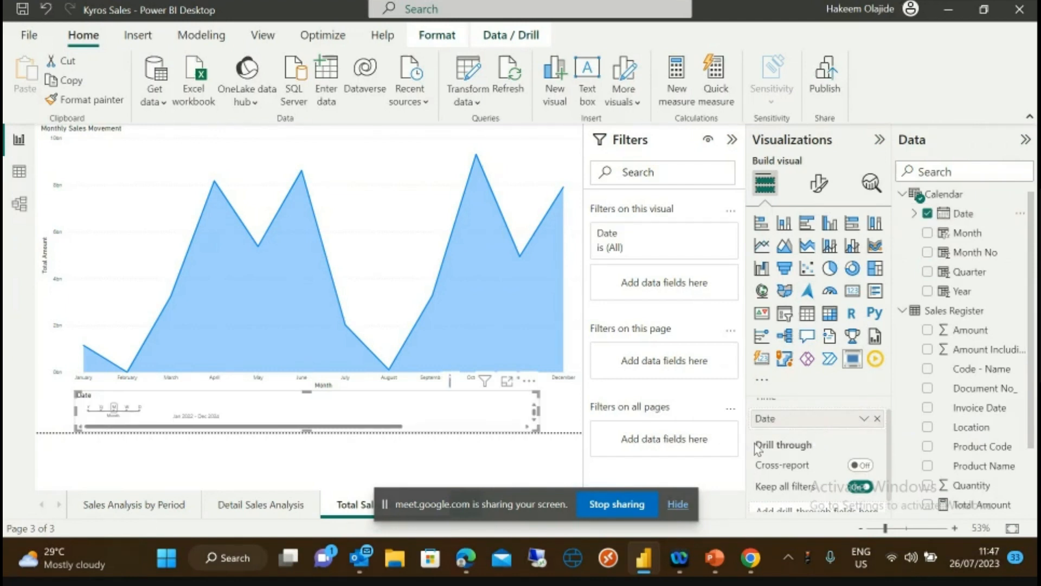
{"action": "left_click", "coordinate": [876, 418]}
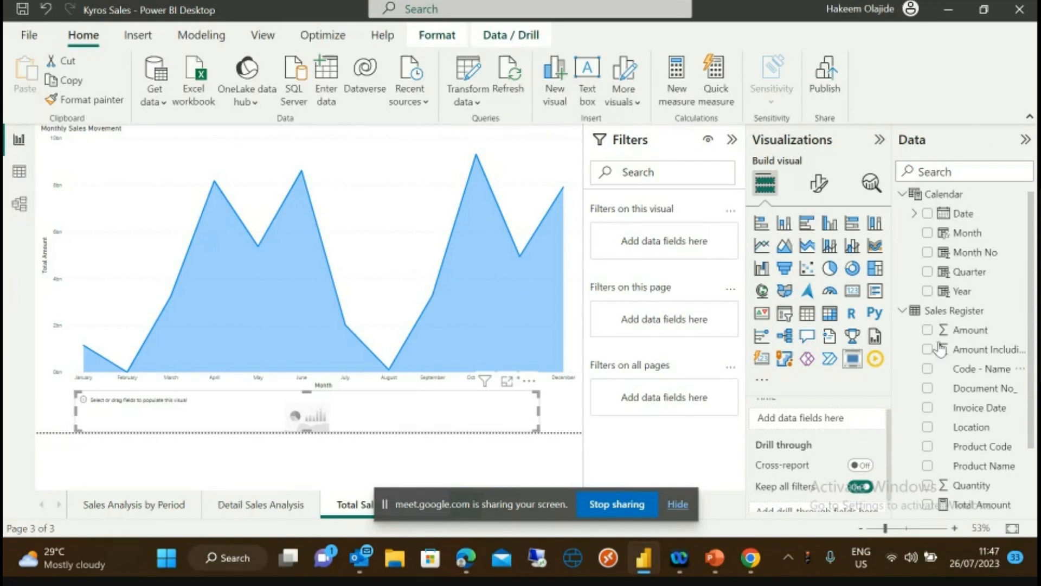
{"action": "left_click_drag", "start_coordinate": [964, 219], "coordinate": [823, 428]}
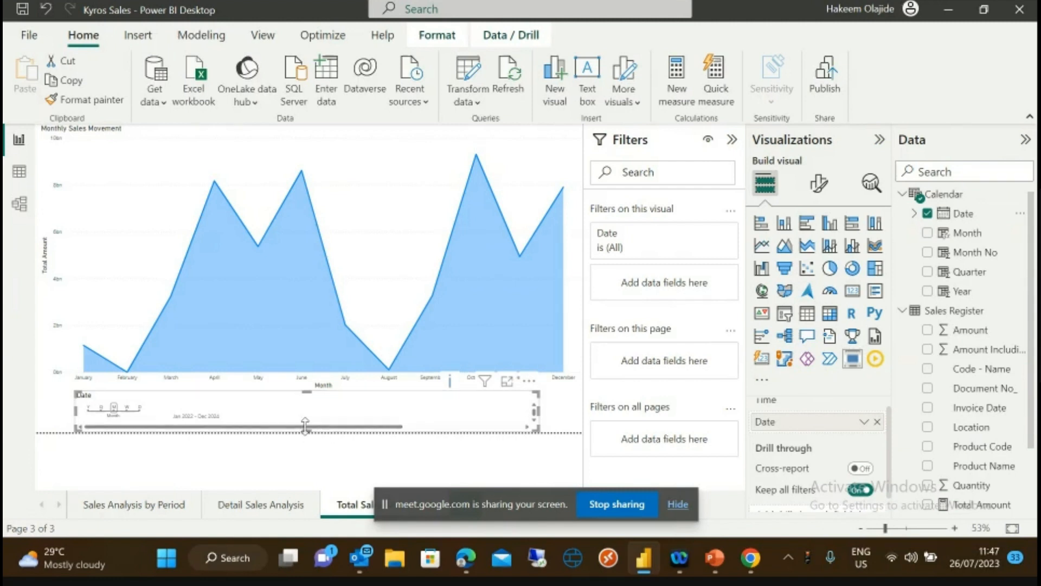
{"action": "left_click_drag", "start_coordinate": [198, 429], "coordinate": [145, 434]}
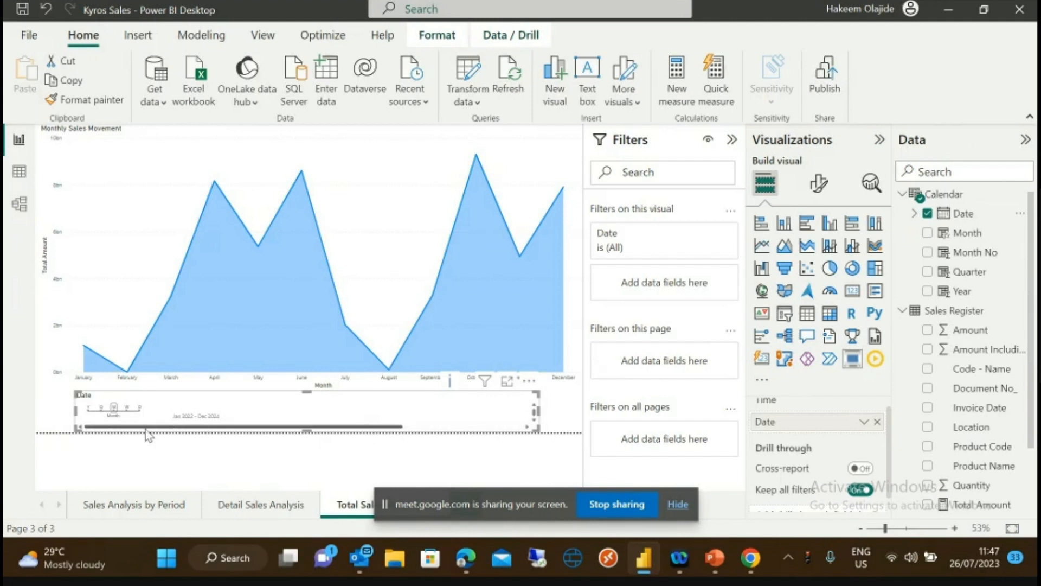
- Try the slicer's Y, M, W, D and Q granularities and narrow it to half the chart width
{"action": "left_click", "coordinate": [89, 409]}
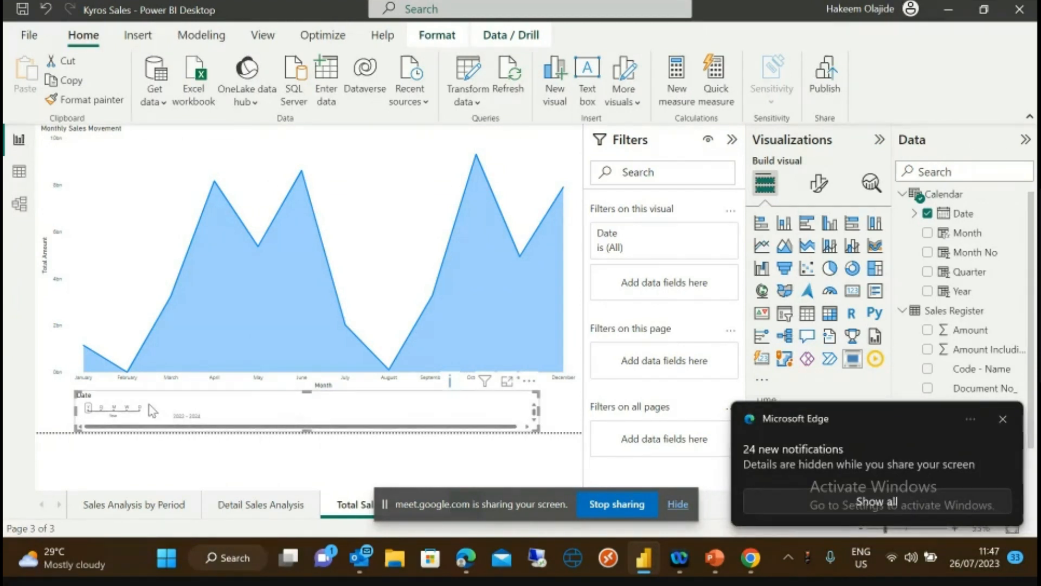
{"action": "left_click", "coordinate": [115, 411]}
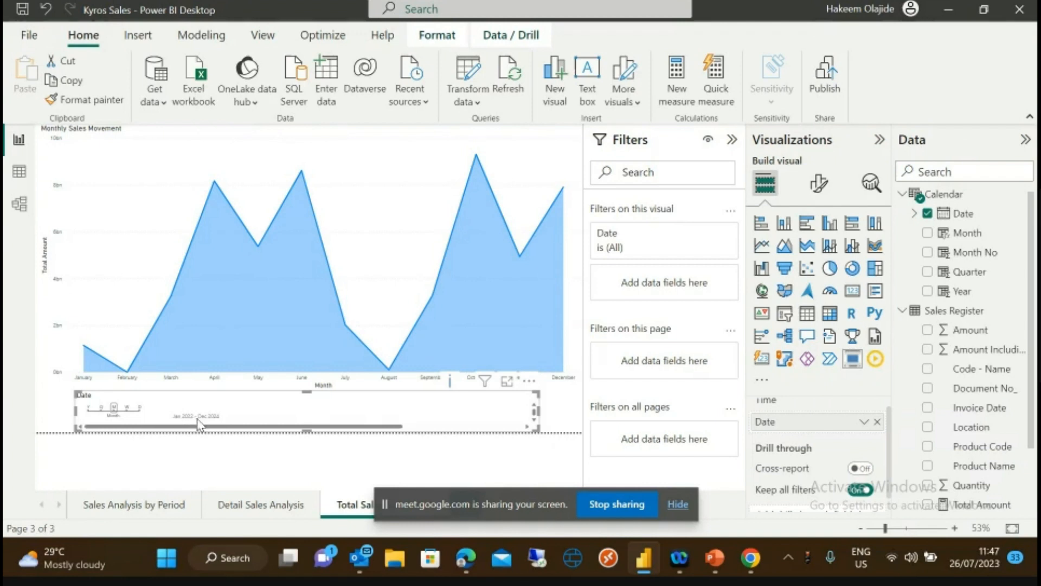
{"action": "left_click", "coordinate": [128, 410]}
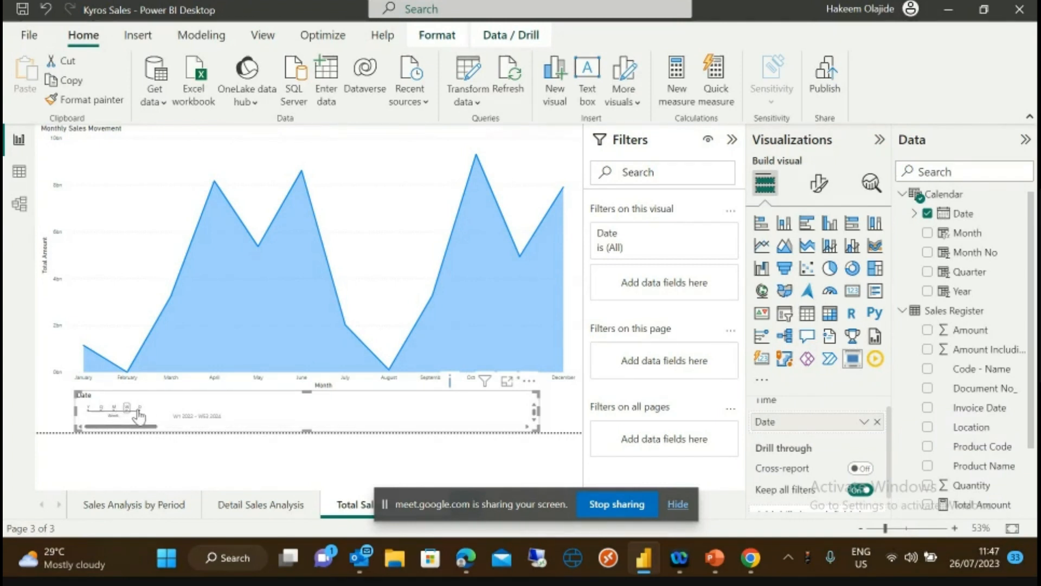
{"action": "left_click", "coordinate": [139, 407]}
{"action": "left_click_drag", "start_coordinate": [536, 418], "coordinate": [367, 412]}
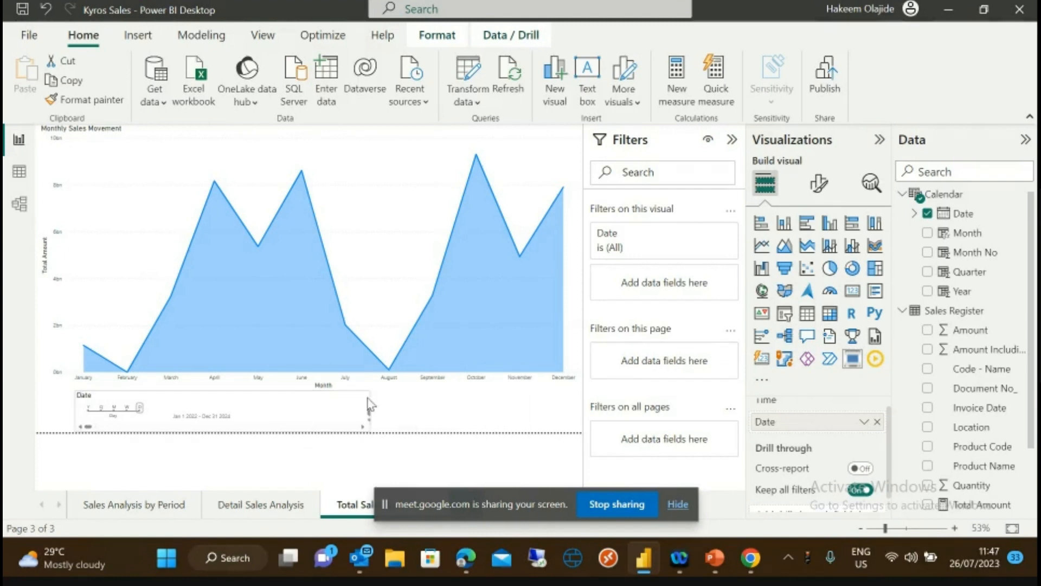
{"action": "left_click", "coordinate": [102, 411]}
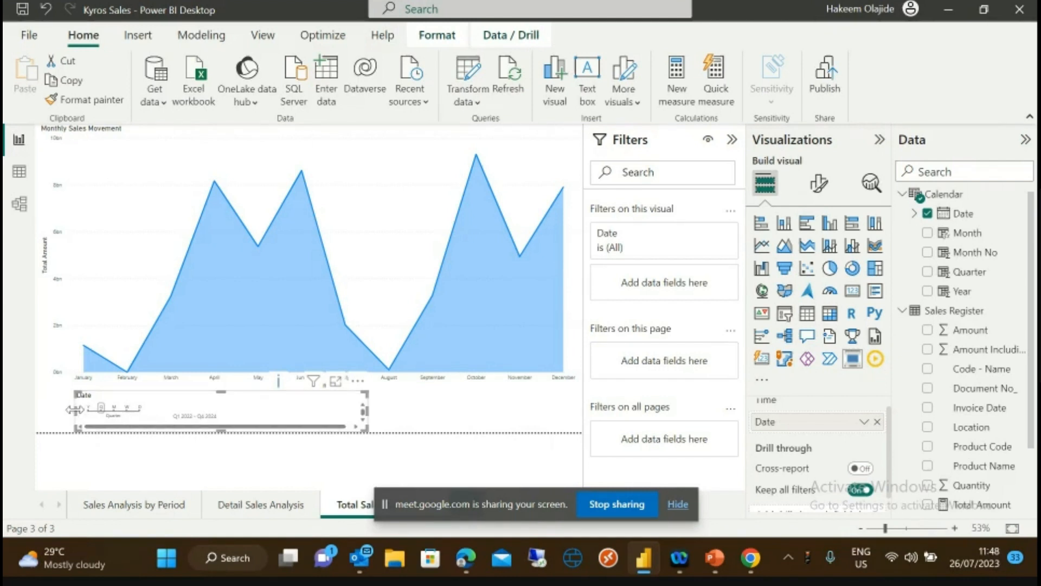
{"action": "left_click", "coordinate": [88, 408]}
{"action": "mouse_move", "coordinate": [232, 356]}
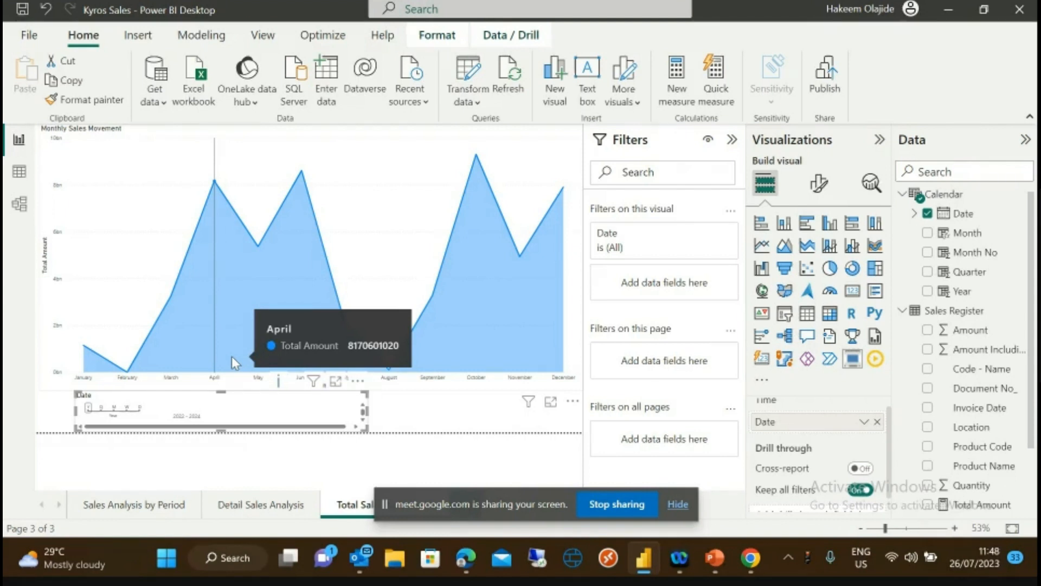
{"action": "key", "text": "ctrl+z"}
- Make the Date slicer taller and wider, testing single-year filters for 2022, 2023 and 2024
{"action": "left_click", "coordinate": [219, 405]}
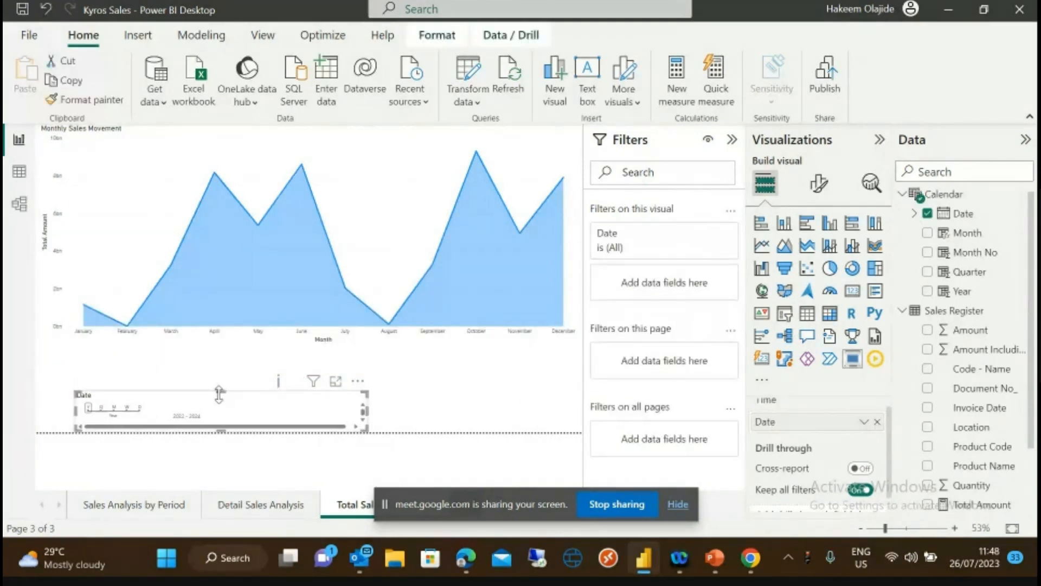
{"action": "left_click_drag", "start_coordinate": [219, 390], "coordinate": [222, 347]}
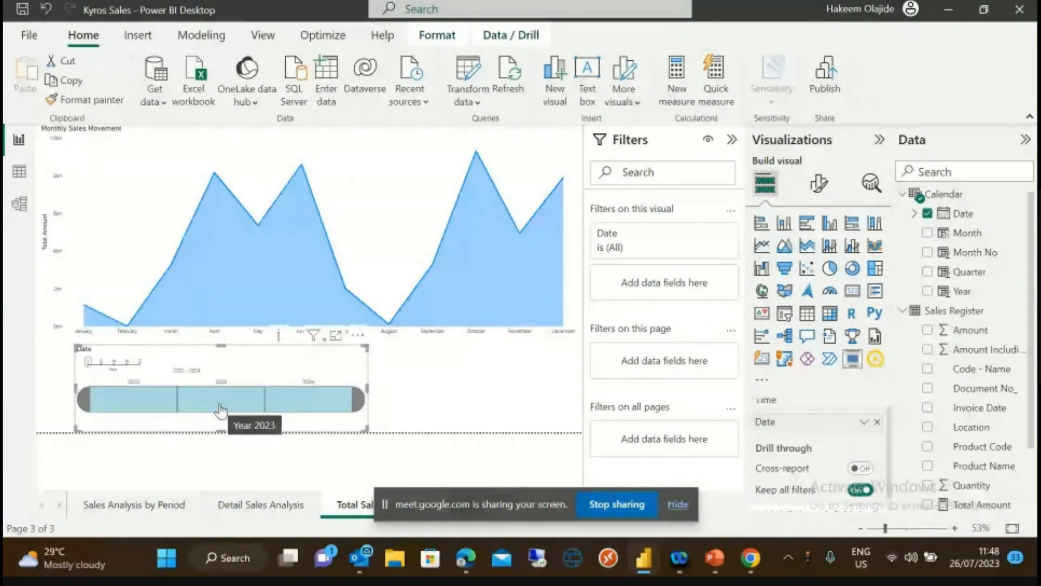
{"action": "left_click", "coordinate": [220, 410]}
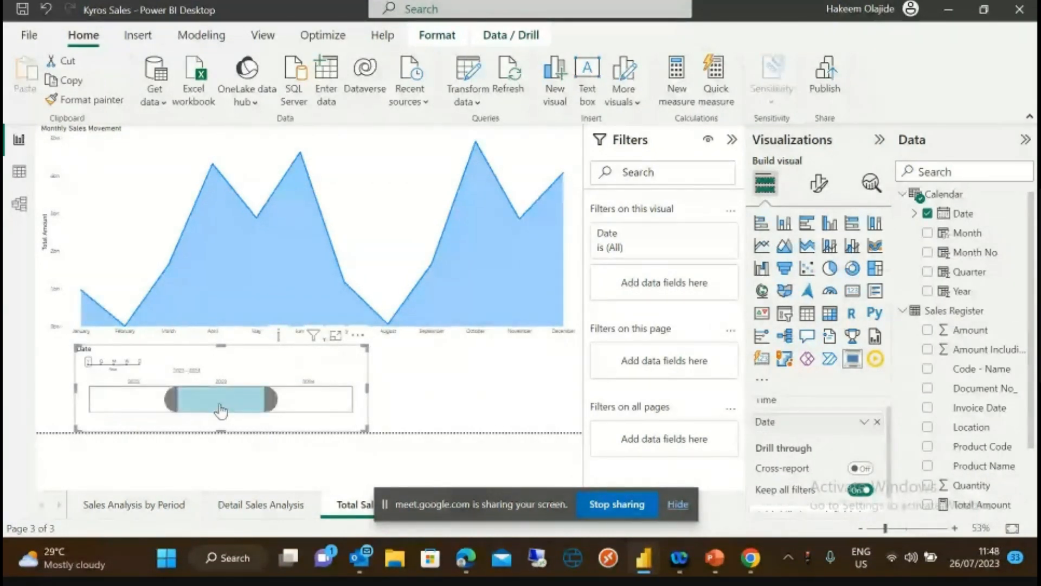
{"action": "left_click", "coordinate": [130, 405]}
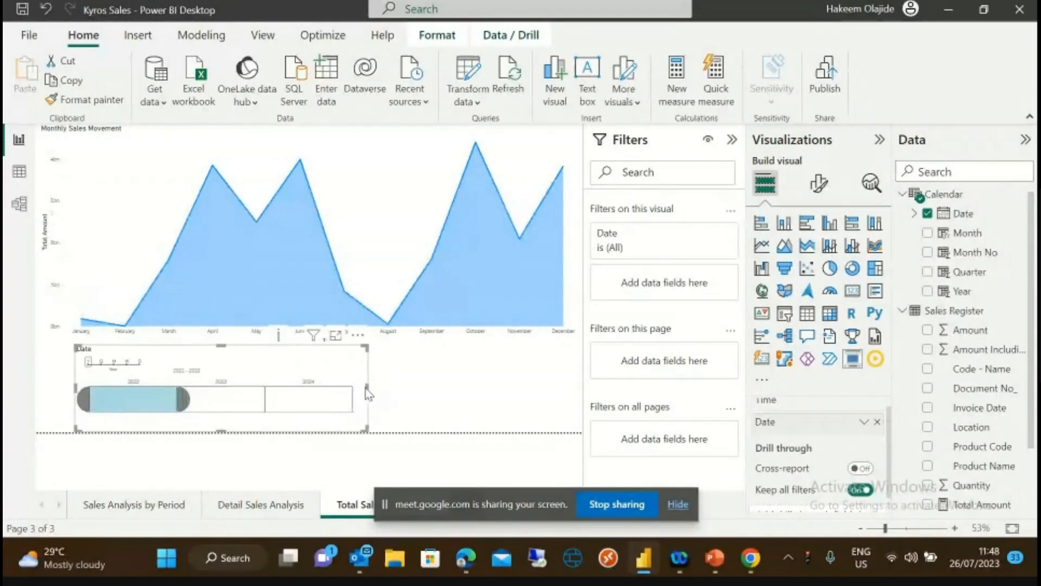
{"action": "left_click_drag", "start_coordinate": [367, 394], "coordinate": [499, 386]}
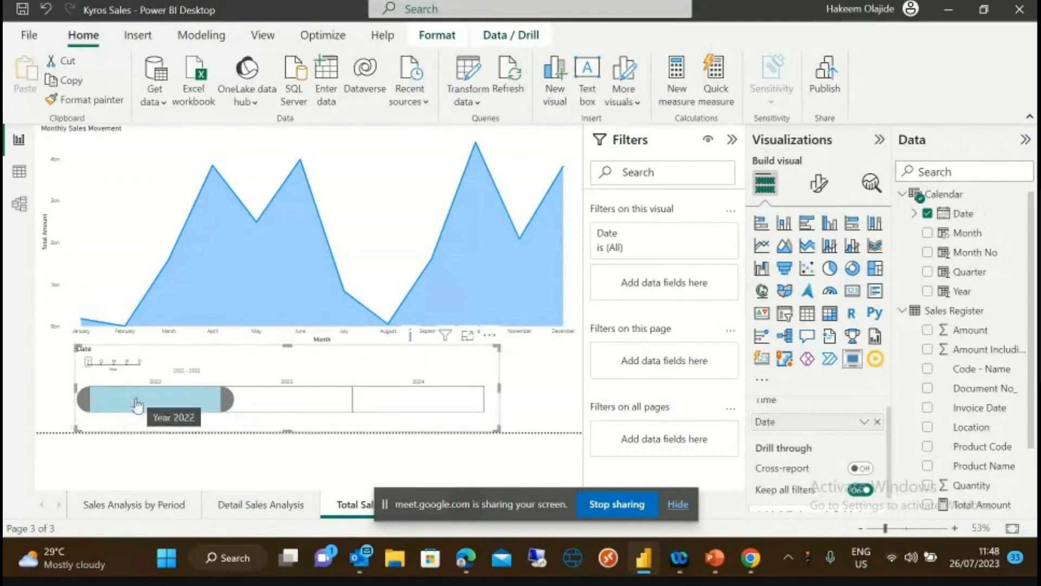
{"action": "left_click", "coordinate": [279, 403]}
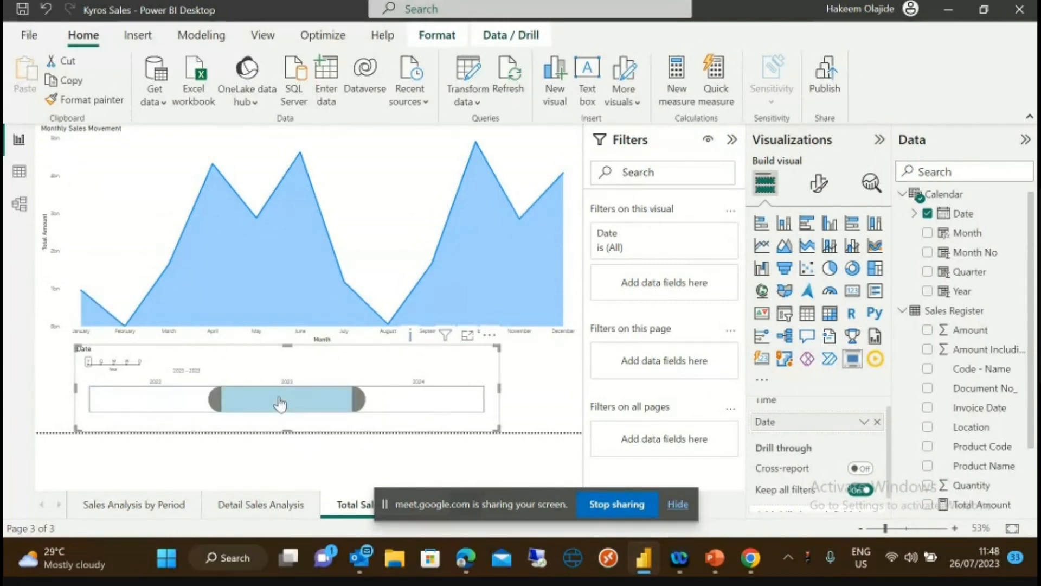
{"action": "left_click", "coordinate": [423, 399]}
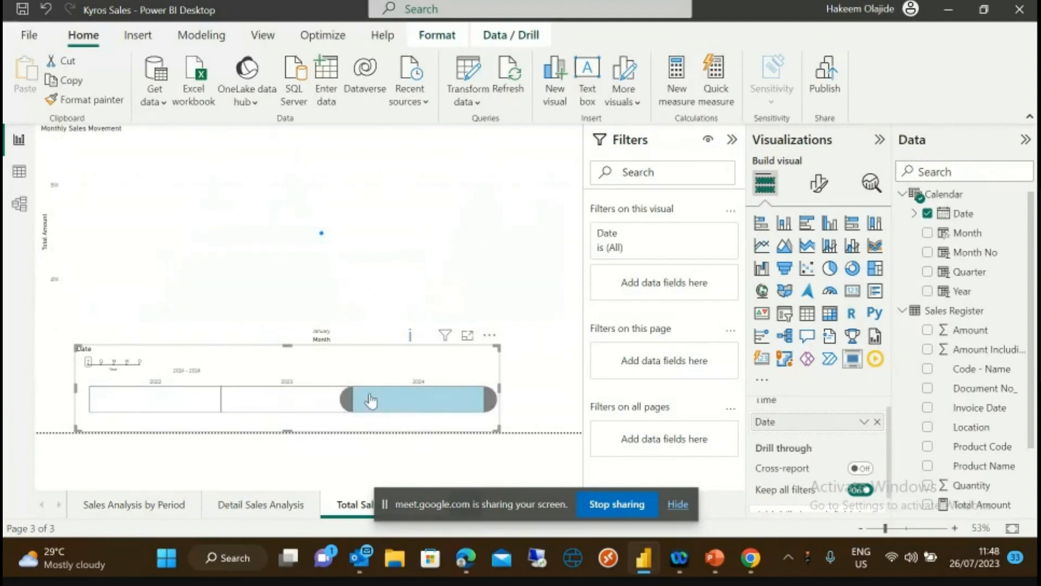
- Drag the slicer's range handles across 2022–2024 and align it under the chart, ending at 2023
{"action": "left_click_drag", "start_coordinate": [347, 399], "coordinate": [142, 400]}
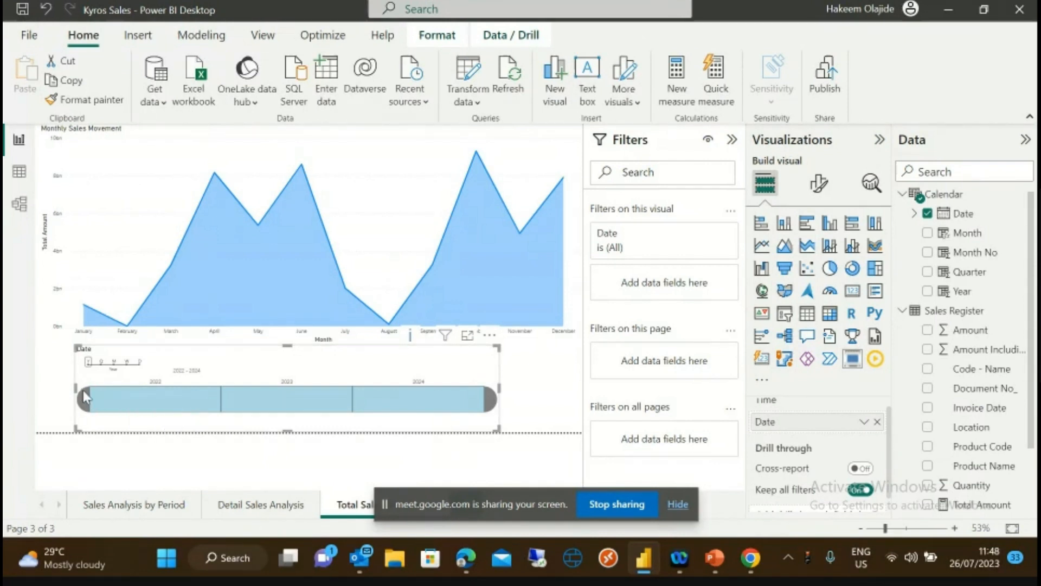
{"action": "left_click_drag", "start_coordinate": [89, 396], "coordinate": [157, 402]}
{"action": "left_click_drag", "start_coordinate": [85, 397], "coordinate": [237, 407]}
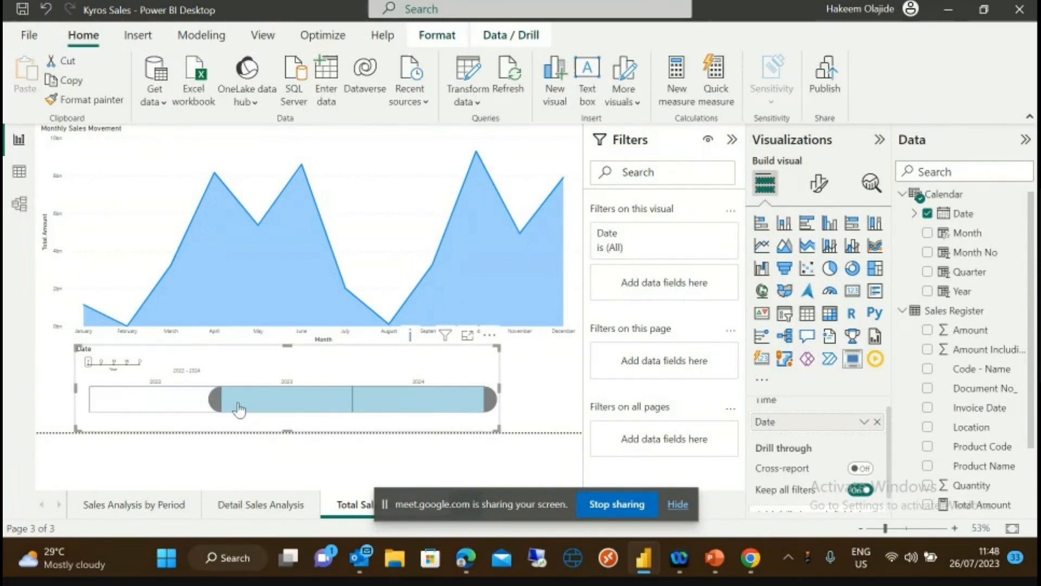
{"action": "left_click_drag", "start_coordinate": [486, 401], "coordinate": [355, 407]}
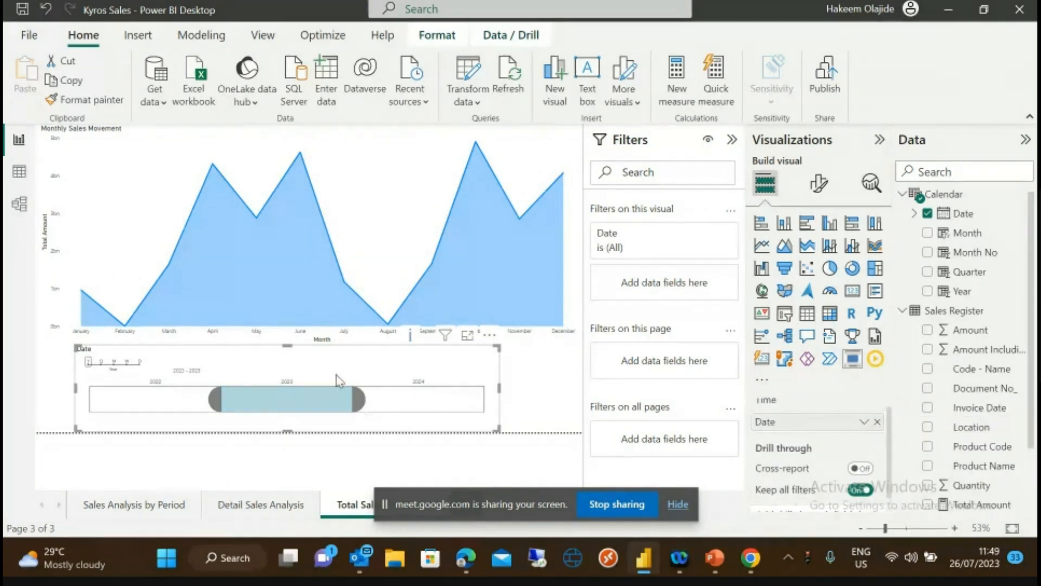
{"action": "mouse_move", "coordinate": [286, 346]}
{"action": "left_mouse_down"}
{"action": "mouse_move", "coordinate": [286, 372]}
{"action": "mouse_move", "coordinate": [281, 346]}
{"action": "left_mouse_up"}
{"action": "left_click_drag", "start_coordinate": [215, 397], "coordinate": [82, 400]}
{"action": "left_click_drag", "start_coordinate": [355, 402], "coordinate": [415, 408]}
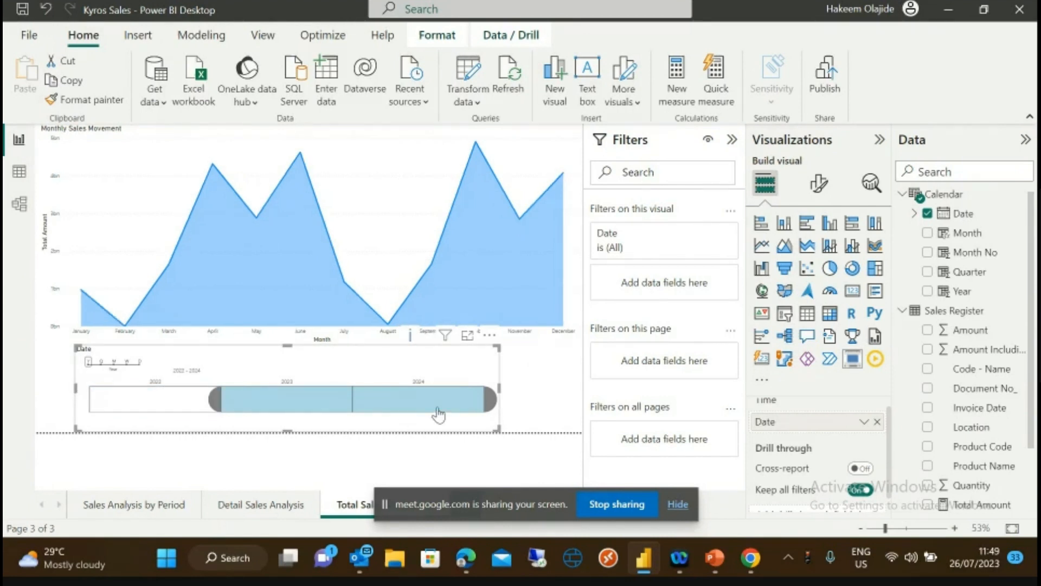
{"action": "mouse_move", "coordinate": [490, 402]}
{"action": "left_mouse_down"}
{"action": "mouse_move", "coordinate": [423, 406]}
{"action": "mouse_move", "coordinate": [353, 393]}
{"action": "mouse_move", "coordinate": [490, 400]}
{"action": "left_mouse_up"}
{"action": "left_click_drag", "start_coordinate": [370, 407], "coordinate": [341, 406]}
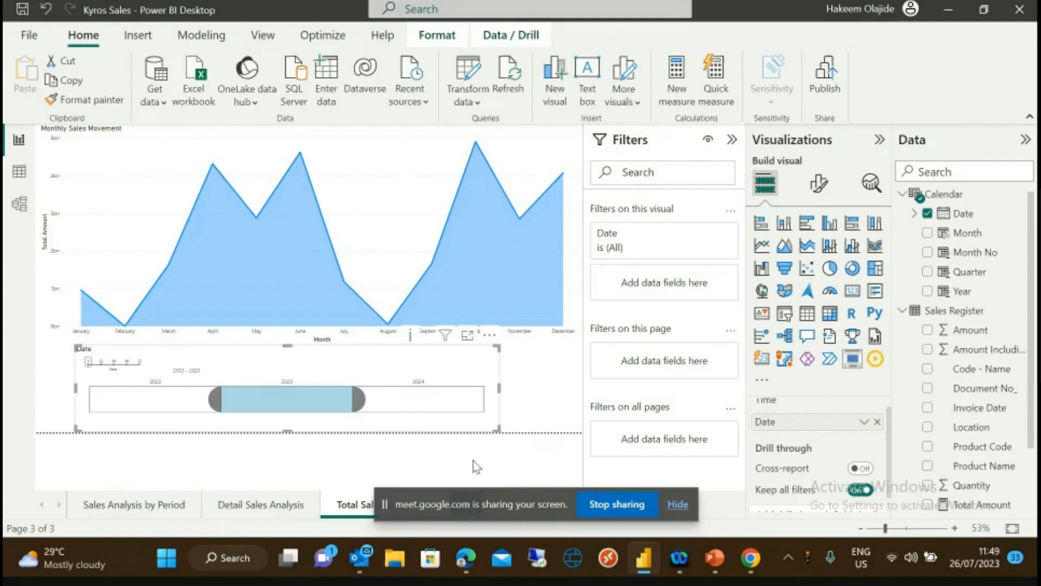
- Turn on cross-report drill through for the Total Sales page
{"action": "right_click", "coordinate": [856, 364]}
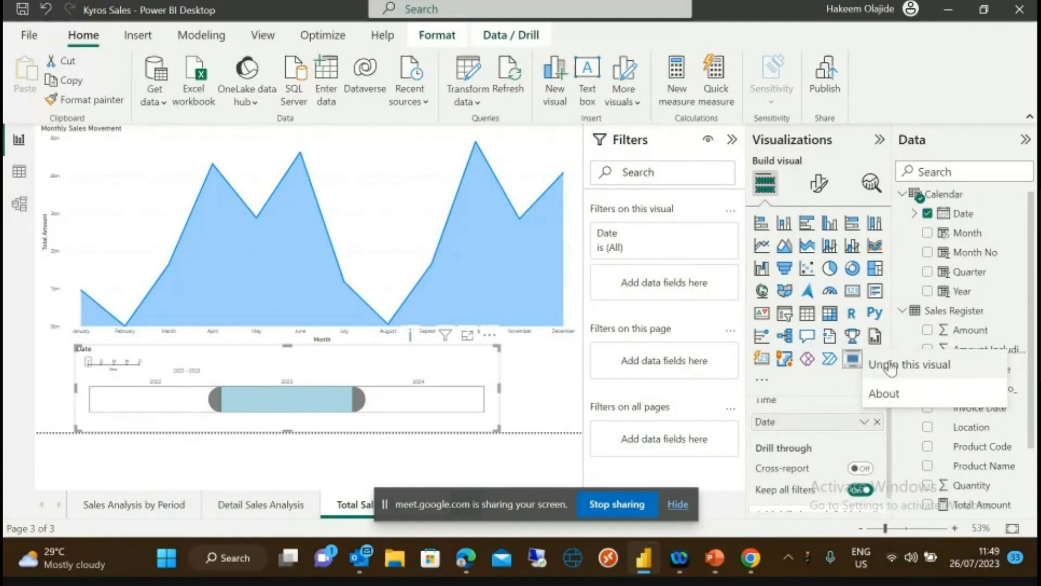
{"action": "left_click", "coordinate": [798, 384]}
{"action": "left_click", "coordinate": [861, 468]}
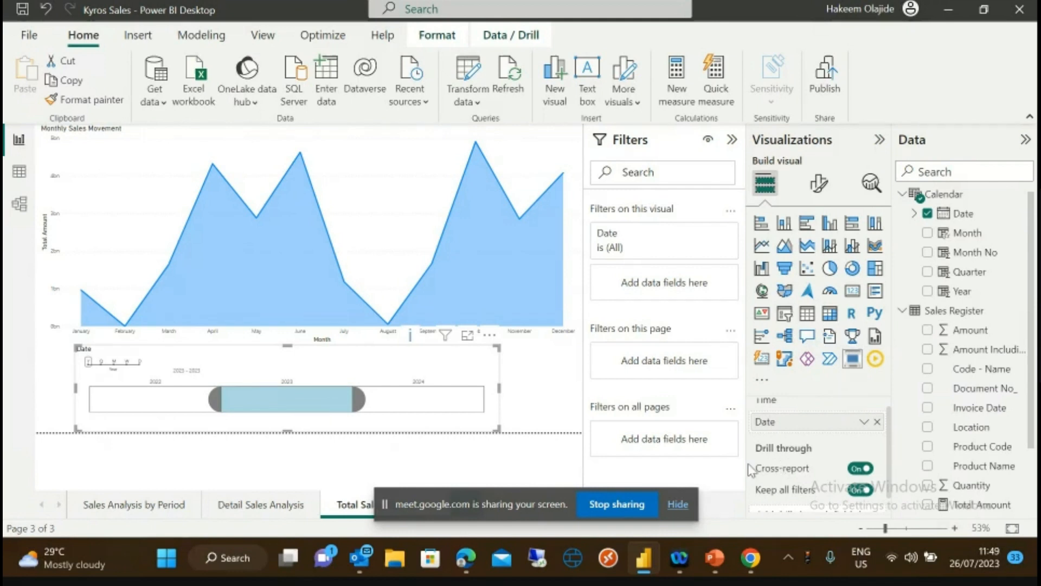
{"action": "mouse_move", "coordinate": [208, 399]}
{"action": "left_mouse_down"}
{"action": "mouse_move", "coordinate": [158, 407]}
{"action": "mouse_move", "coordinate": [224, 409]}
{"action": "left_mouse_up"}
- Cycle through the Detail Sales Analysis, Sales Analysis by Period and Total Sales pages
{"action": "left_click", "coordinate": [247, 505]}
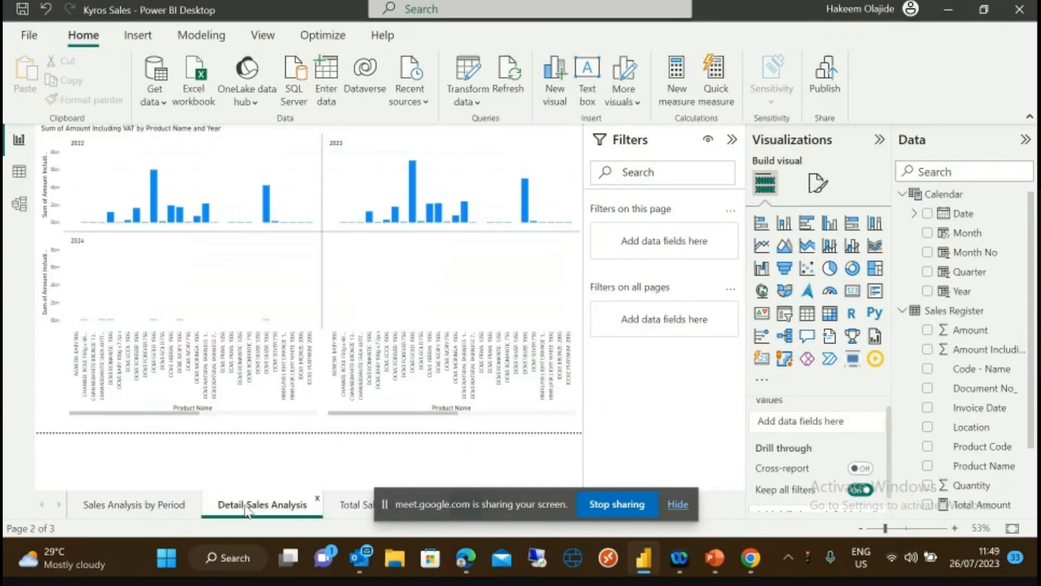
{"action": "left_click", "coordinate": [165, 509]}
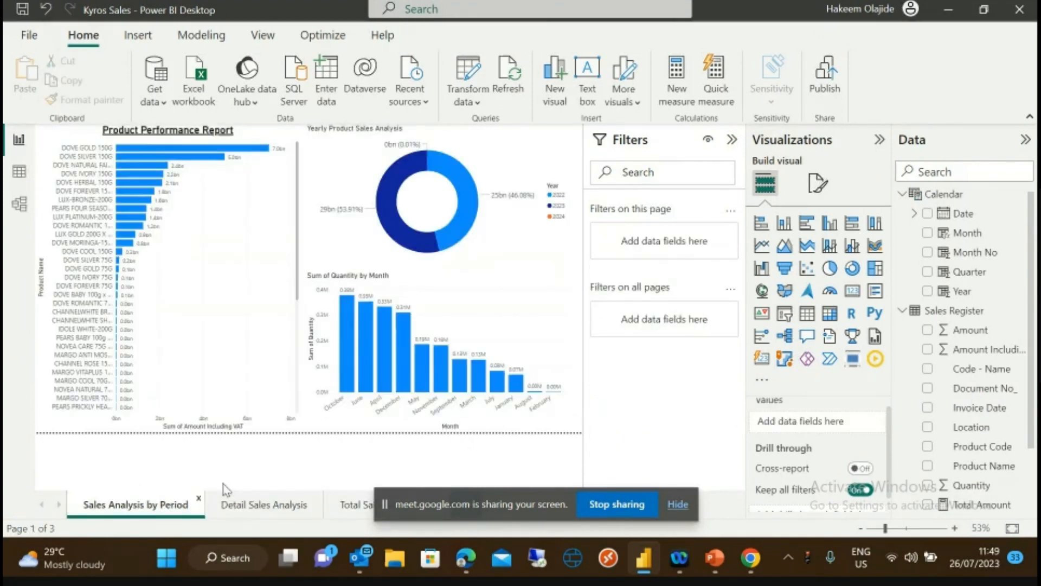
{"action": "left_click", "coordinate": [347, 507]}
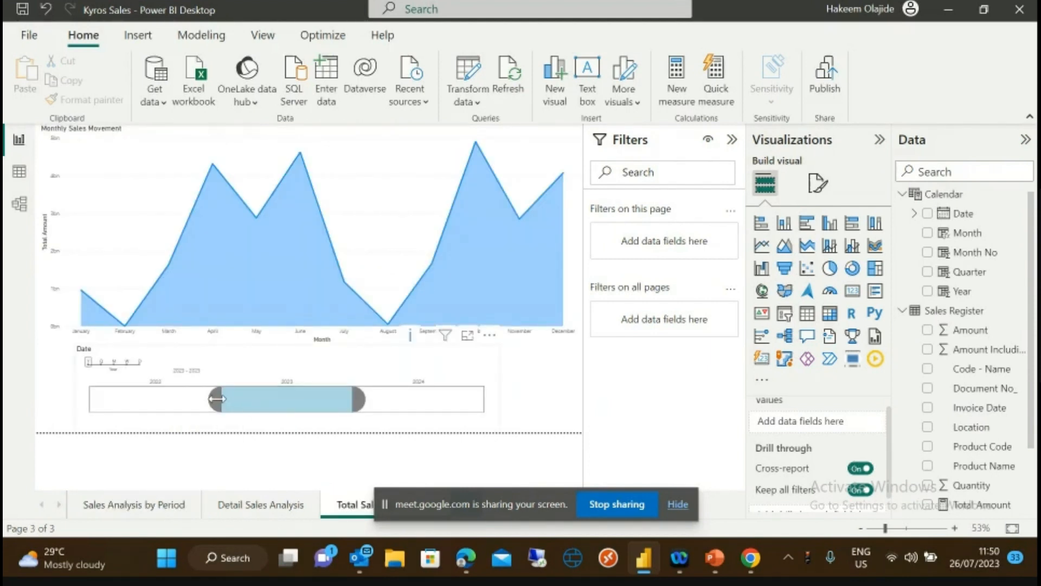
{"action": "left_click", "coordinate": [126, 510]}
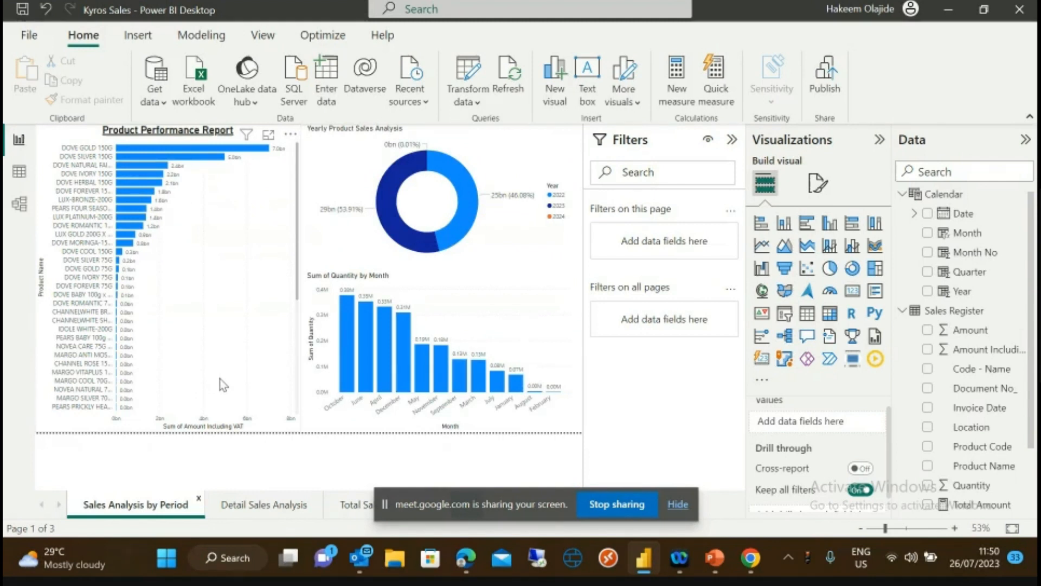
{"action": "left_click", "coordinate": [235, 516]}
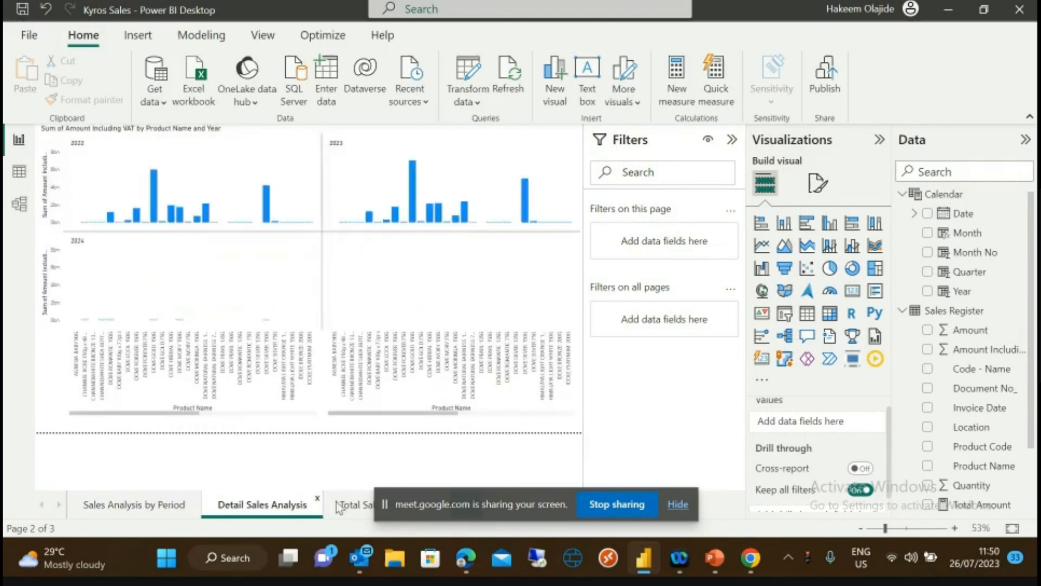
{"action": "left_click", "coordinate": [347, 505]}
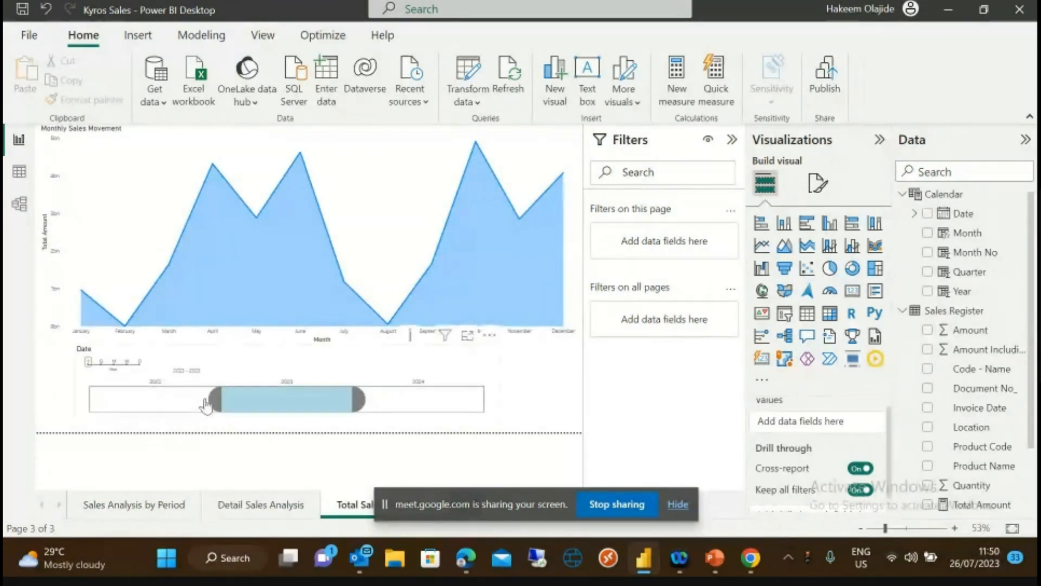
{"action": "left_click_drag", "start_coordinate": [206, 404], "coordinate": [144, 409]}
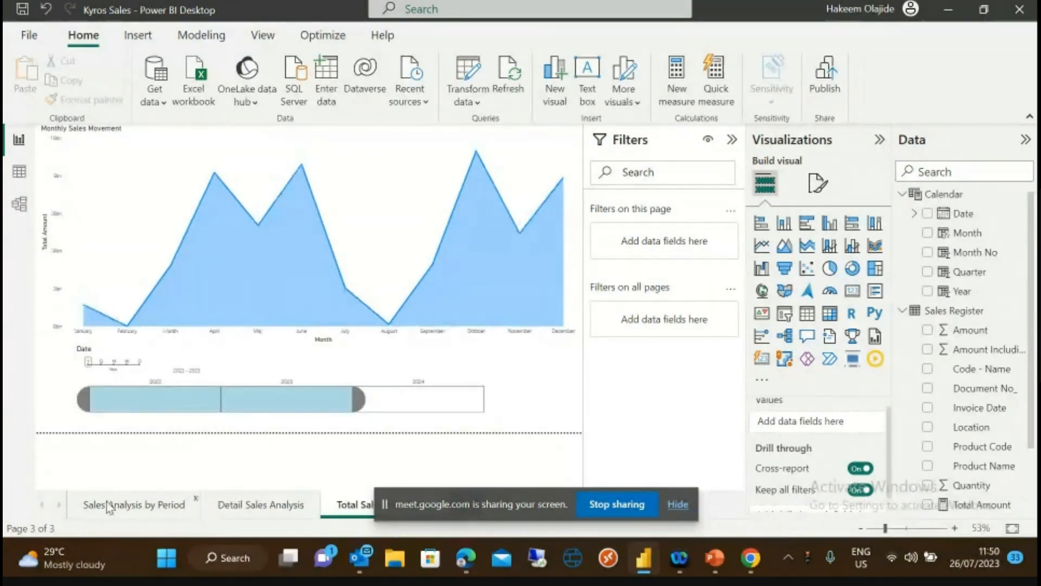
{"action": "left_click", "coordinate": [109, 505]}
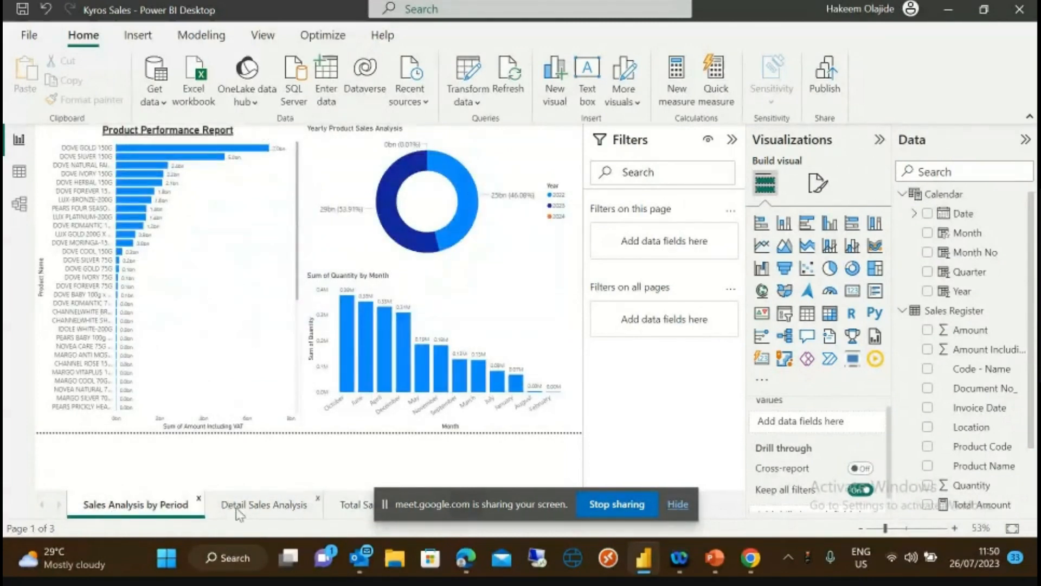
{"action": "left_click", "coordinate": [295, 502]}
{"action": "left_click", "coordinate": [347, 505]}
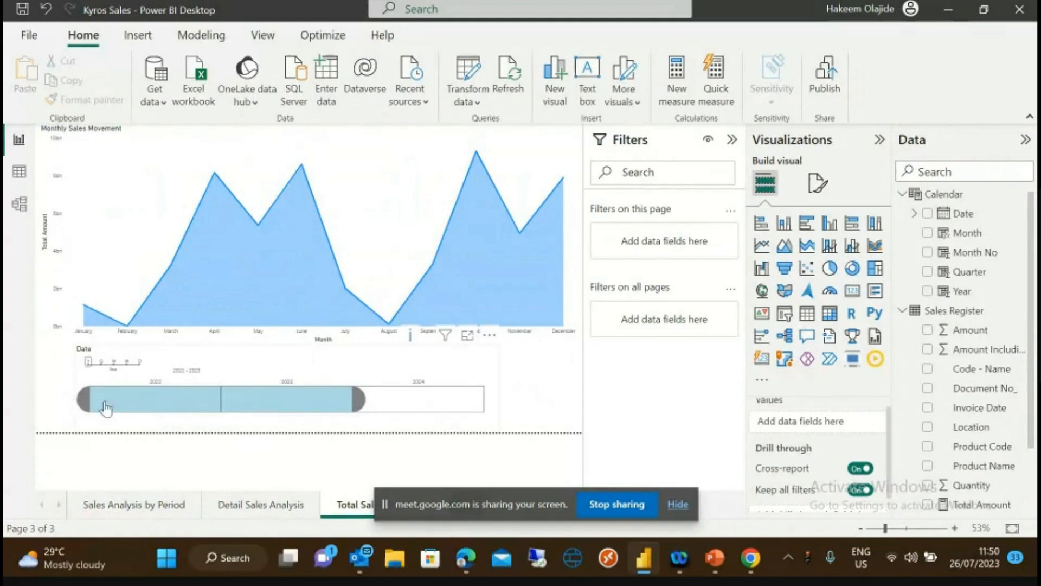
- Filter the chart to 2022, then 2023, using the timeline slicer
{"action": "left_click", "coordinate": [211, 404]}
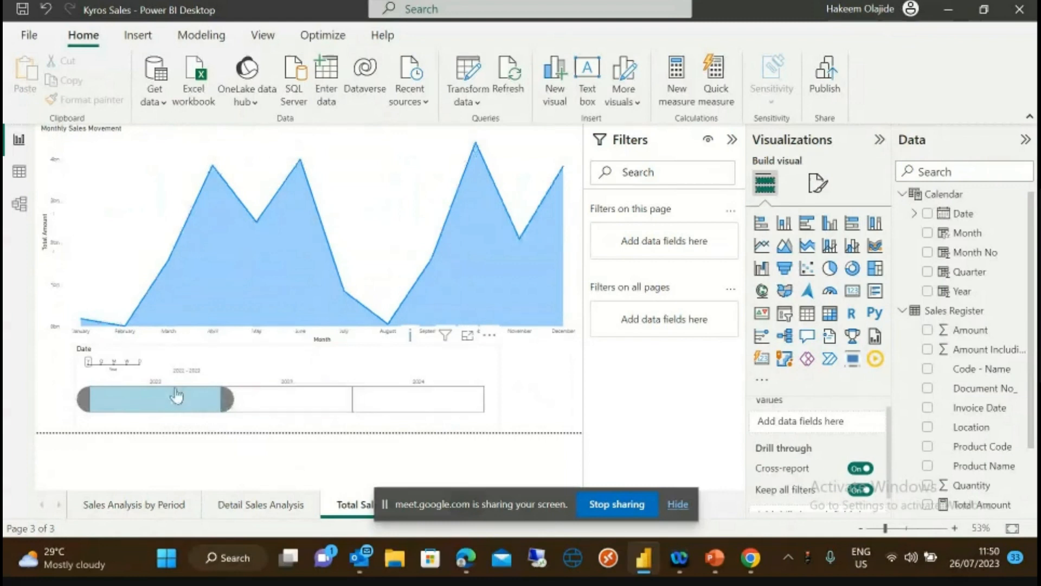
{"action": "left_click", "coordinate": [261, 407]}
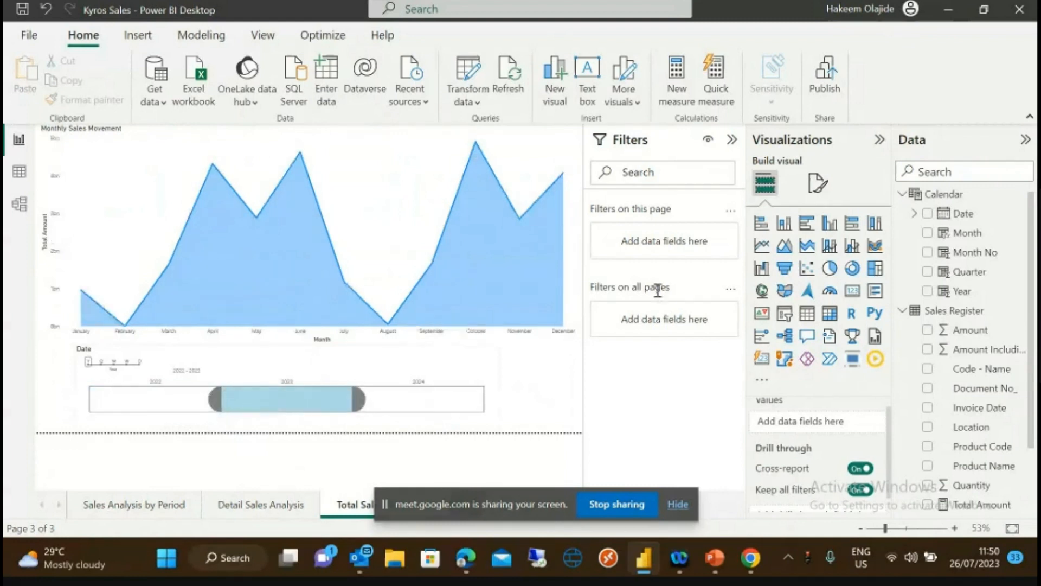
{"action": "left_click_drag", "start_coordinate": [1032, 218], "coordinate": [1030, 162]}
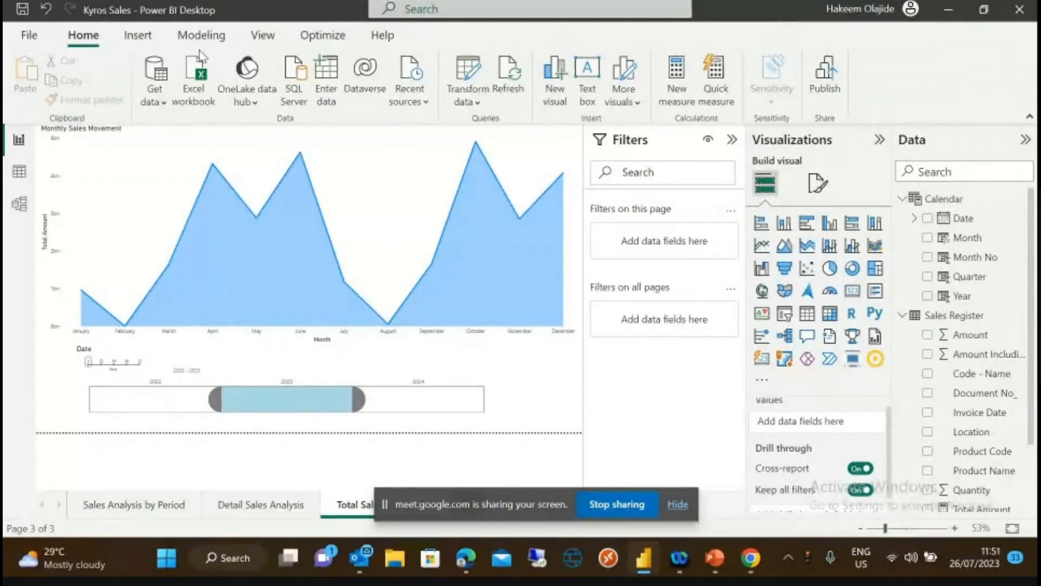
- Browse the View tab's report themes and apply the Tidal theme
{"action": "left_click", "coordinate": [263, 35]}
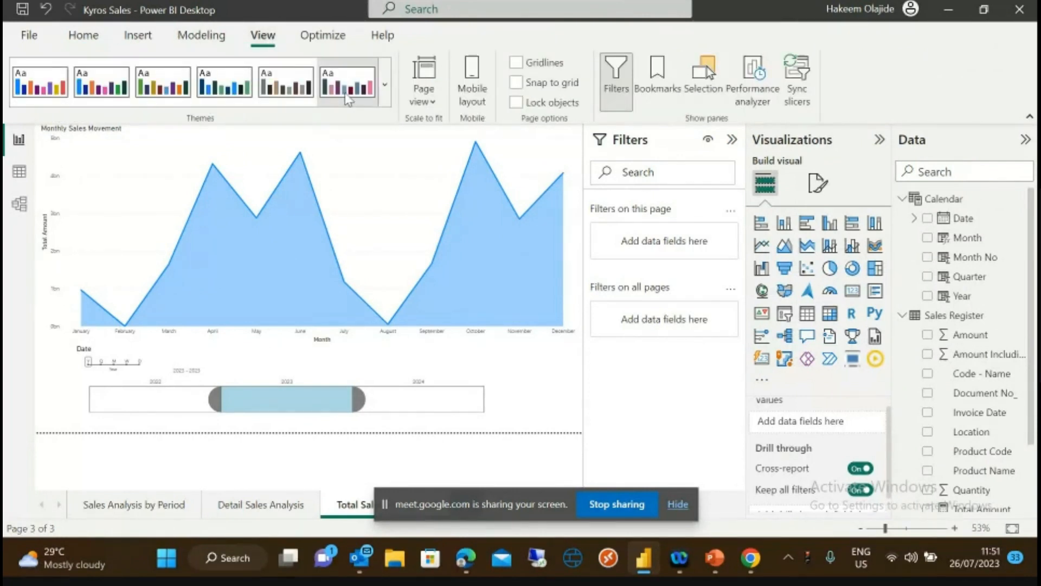
{"action": "left_click", "coordinate": [386, 87]}
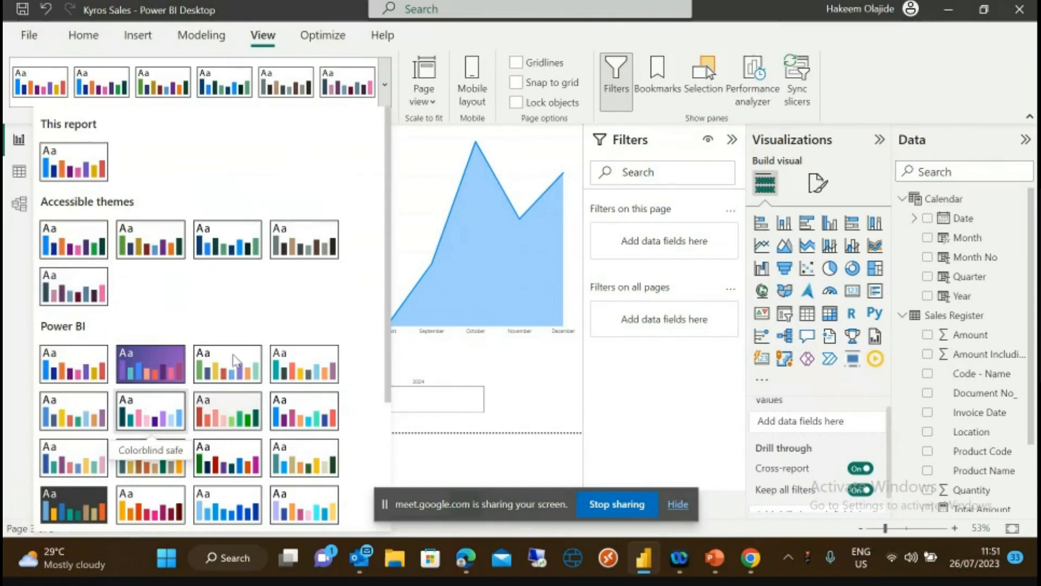
{"action": "left_click_drag", "start_coordinate": [390, 389], "coordinate": [380, 529]}
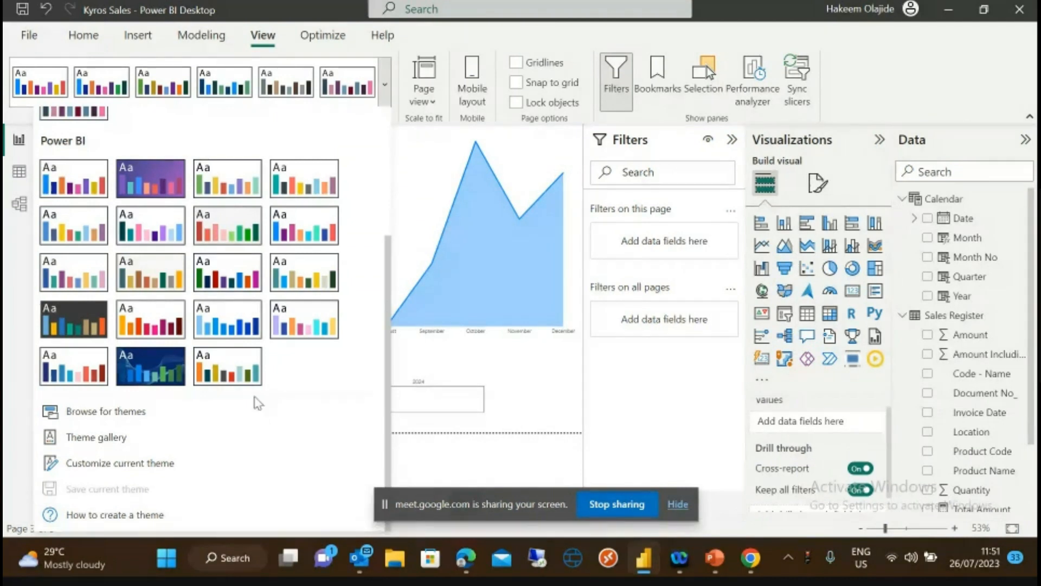
{"action": "left_click", "coordinate": [156, 376]}
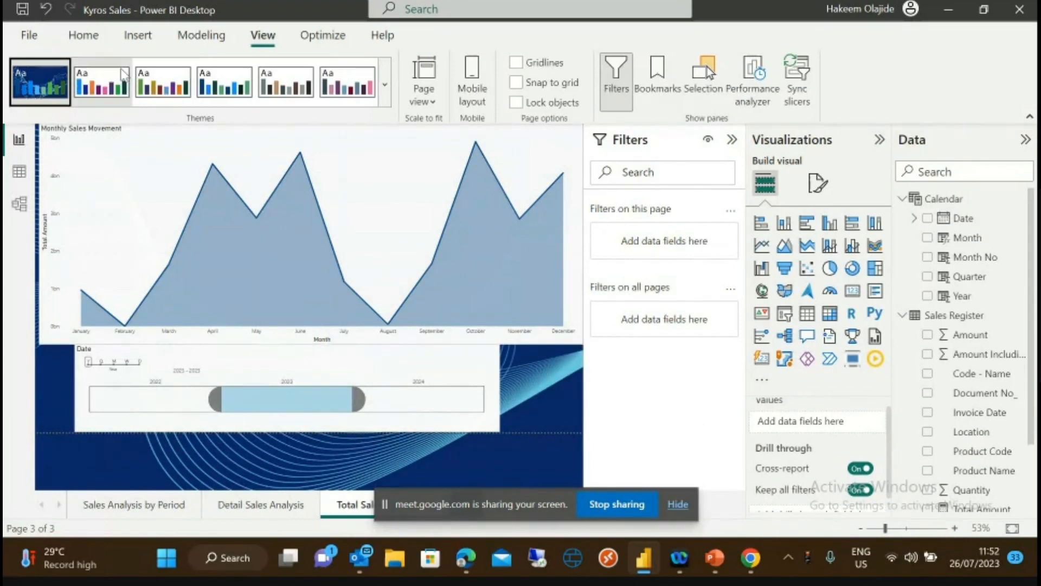
{"action": "left_click", "coordinate": [84, 35]}
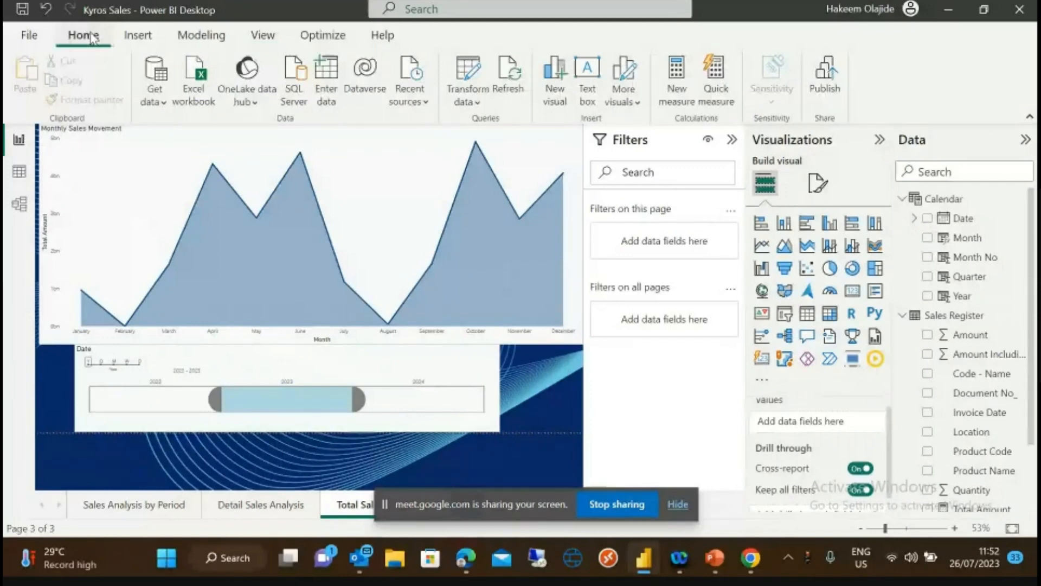
{"action": "left_click", "coordinate": [263, 36]}
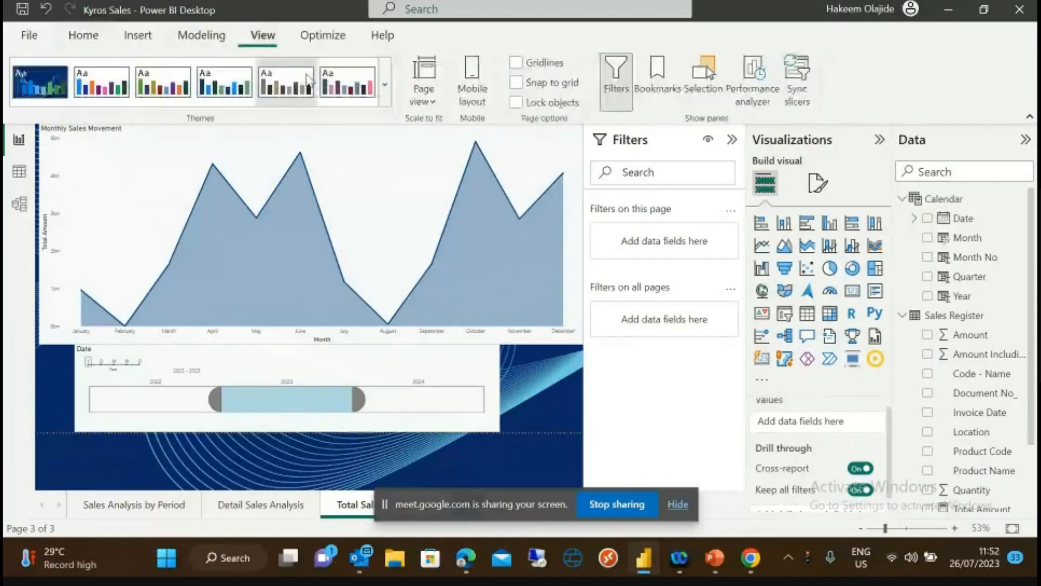
{"action": "left_click", "coordinate": [385, 85]}
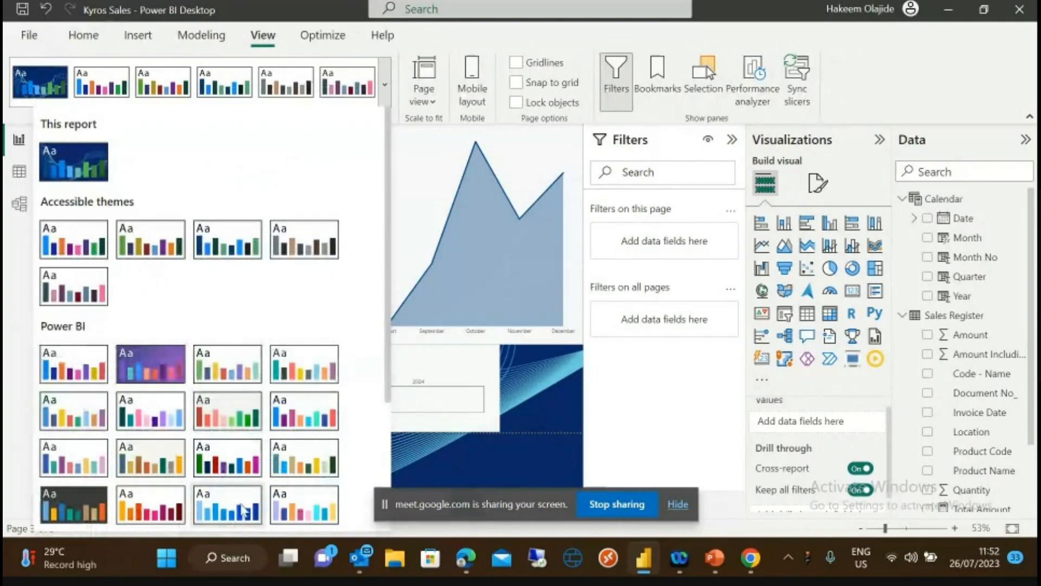
{"action": "key", "text": "Escape"}
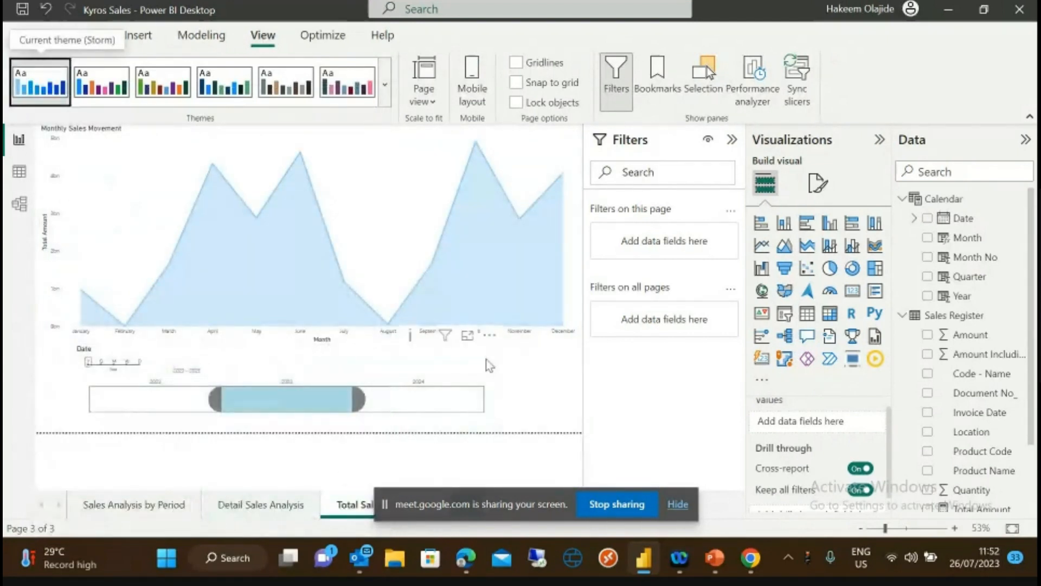
- Try Accessible Orchid and Tidal, apply Accessible City park, then expand the full themes list
{"action": "left_click", "coordinate": [347, 87]}
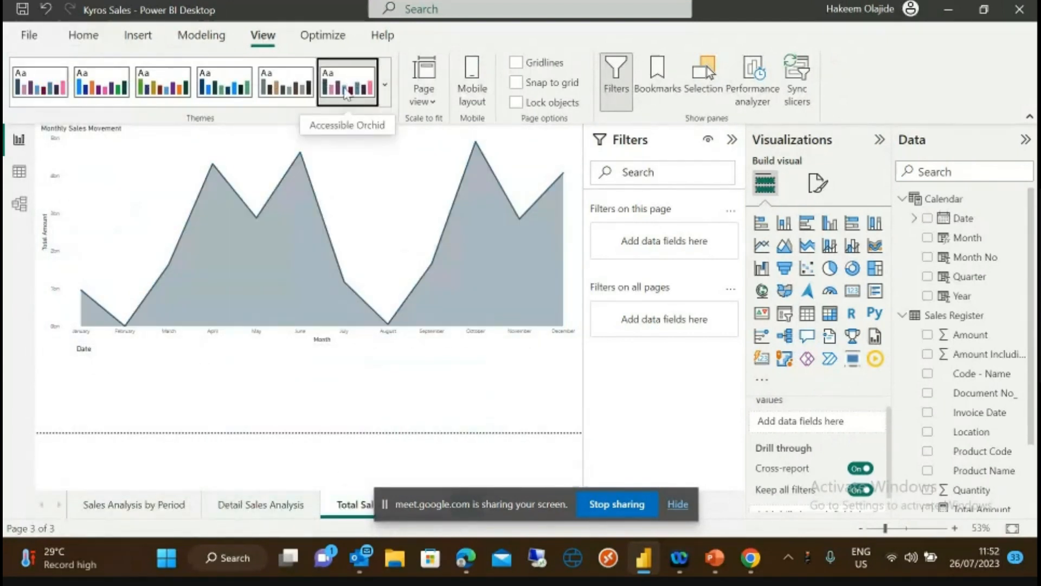
{"action": "left_click", "coordinate": [293, 85]}
{"action": "left_click", "coordinate": [232, 82]}
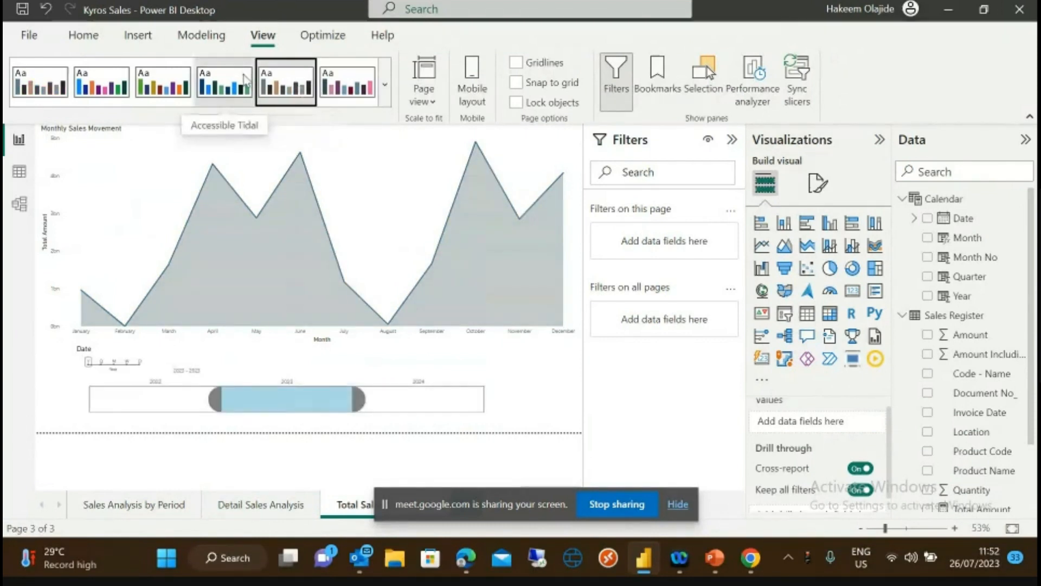
{"action": "left_click", "coordinate": [163, 84]}
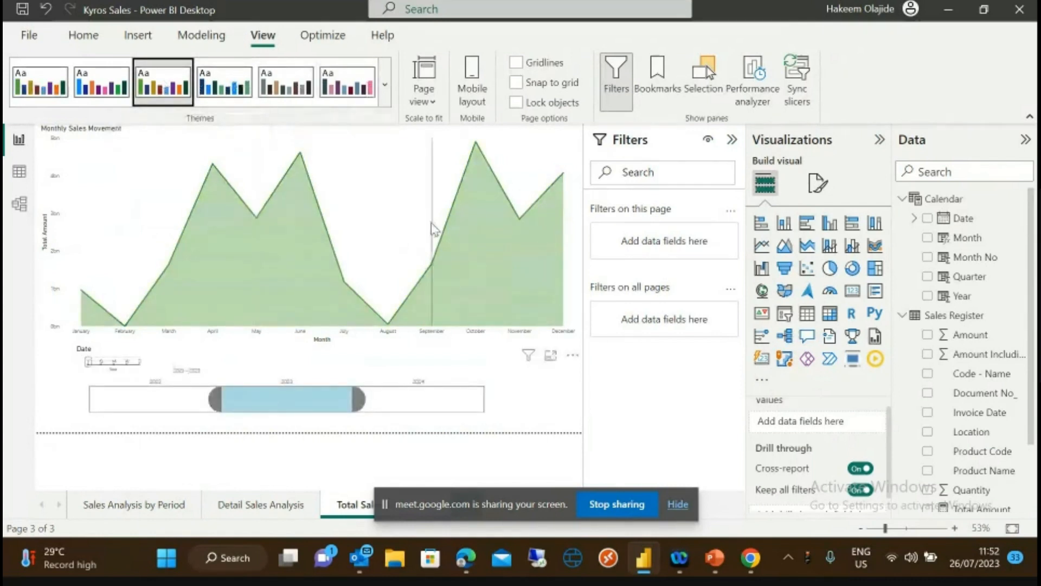
{"action": "mouse_move", "coordinate": [433, 227]}
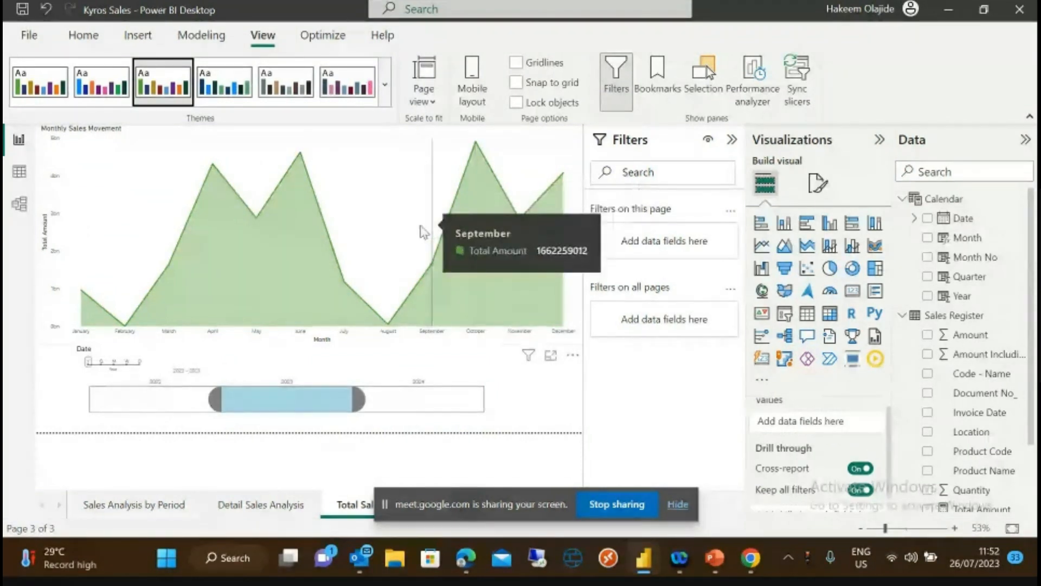
{"action": "left_click", "coordinate": [386, 84]}
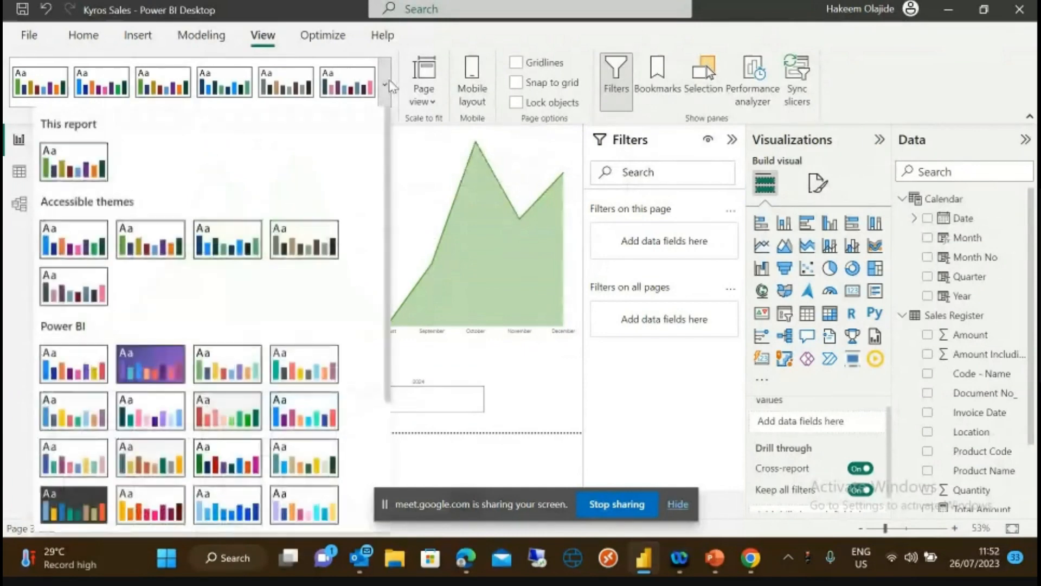
{"action": "left_click_drag", "start_coordinate": [386, 219], "coordinate": [384, 396]}
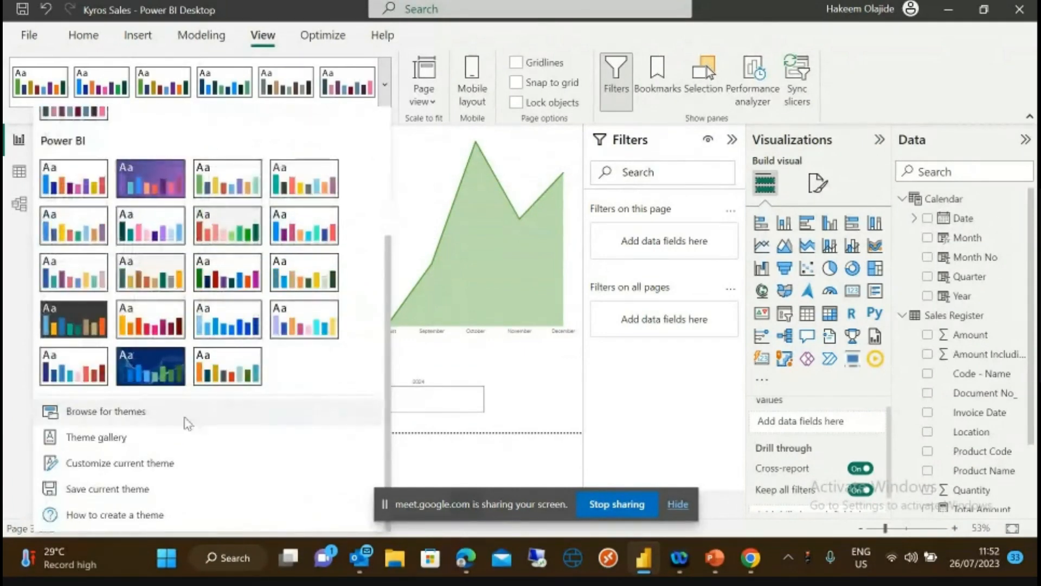
- Start customising the current theme and rename it 'Ascentree Theme'
{"action": "left_click", "coordinate": [115, 465]}
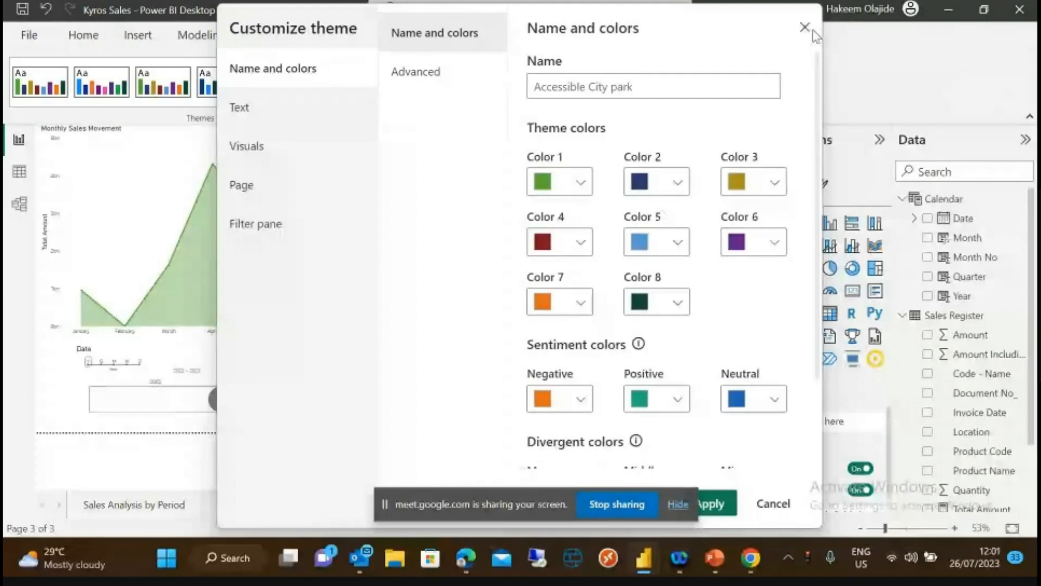
{"action": "left_click", "coordinate": [577, 87]}
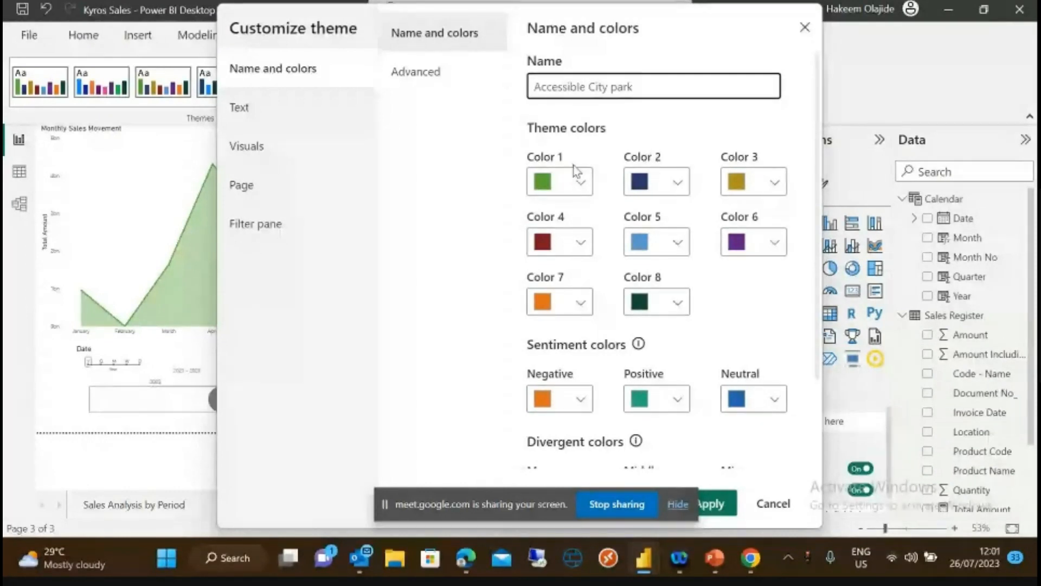
{"action": "left_click_drag", "start_coordinate": [644, 86], "coordinate": [510, 94]}
{"action": "type", "text": "A"}
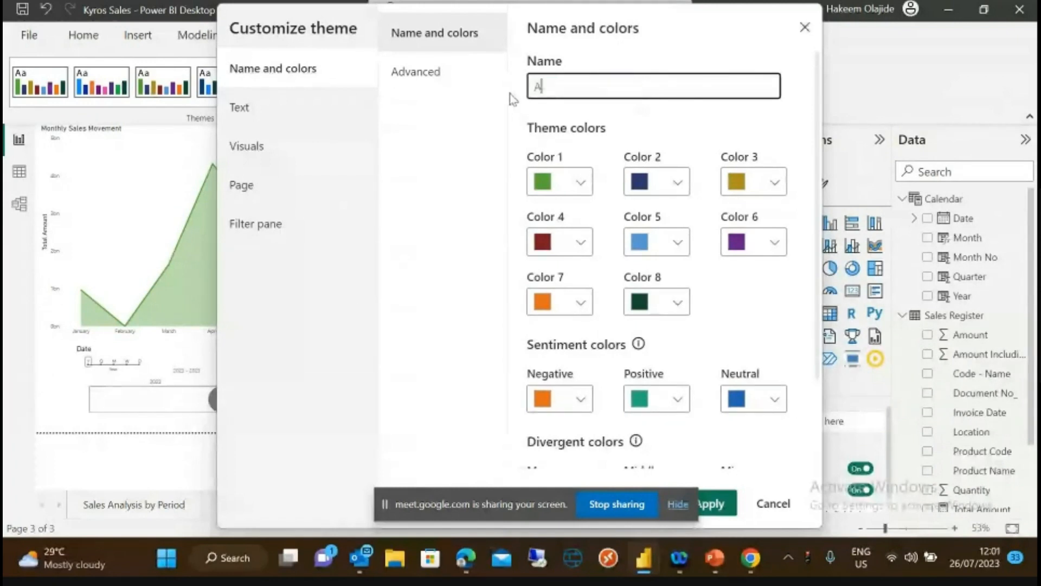
{"action": "type", "text": "scentree Theme"}
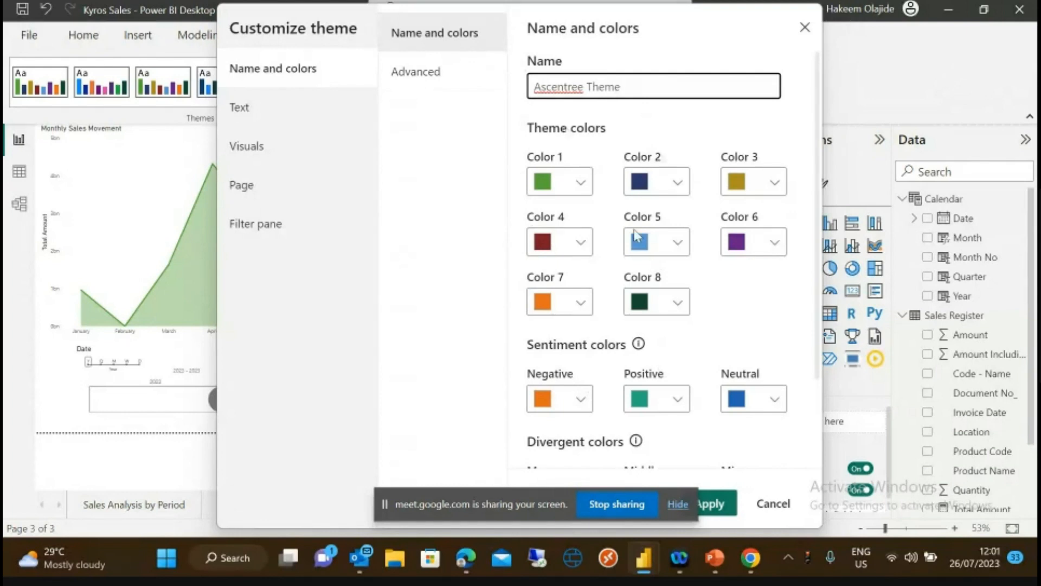
- Set theme Color 6 to near-black #110119 and Color 1 to green #226705
{"action": "left_click", "coordinate": [776, 242]}
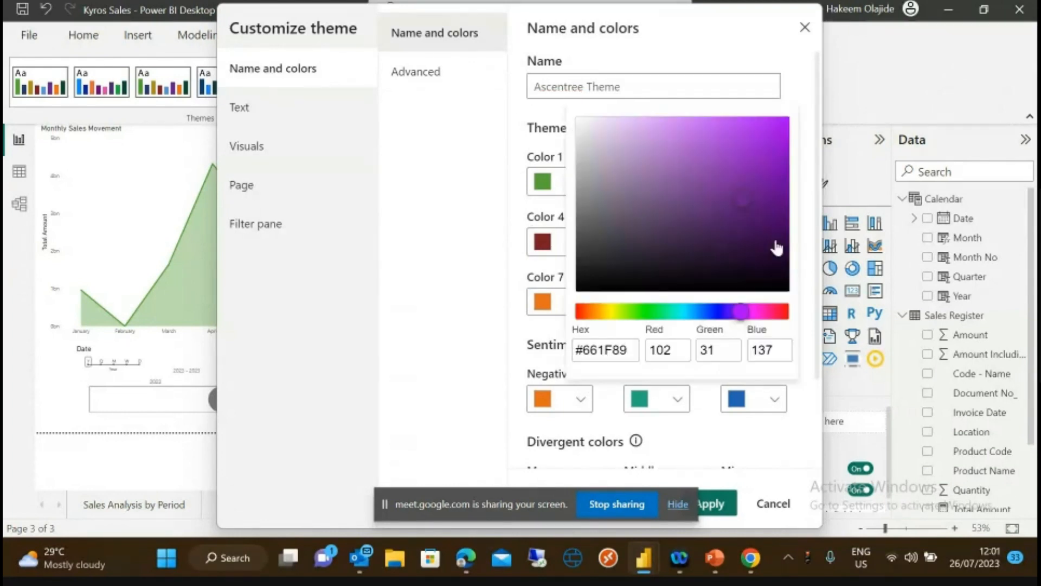
{"action": "left_click", "coordinate": [769, 267]}
{"action": "left_click", "coordinate": [779, 274]}
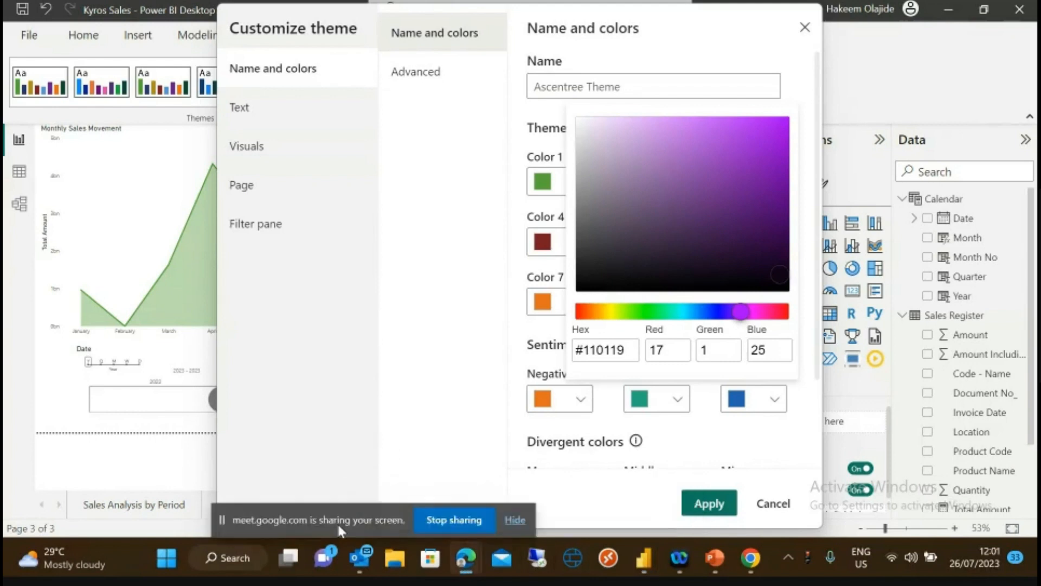
{"action": "left_click", "coordinate": [517, 391]}
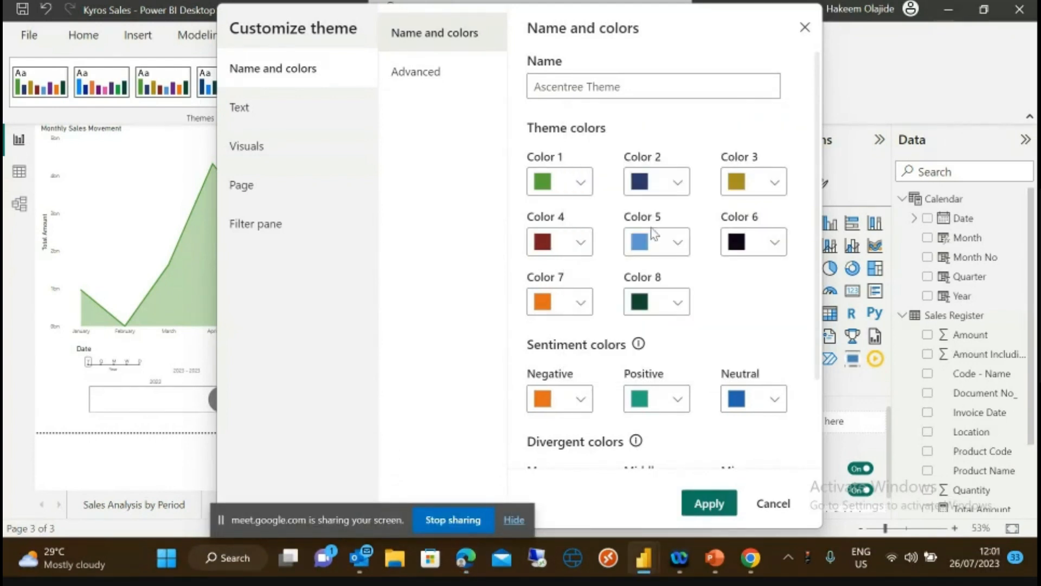
{"action": "left_click", "coordinate": [581, 187]}
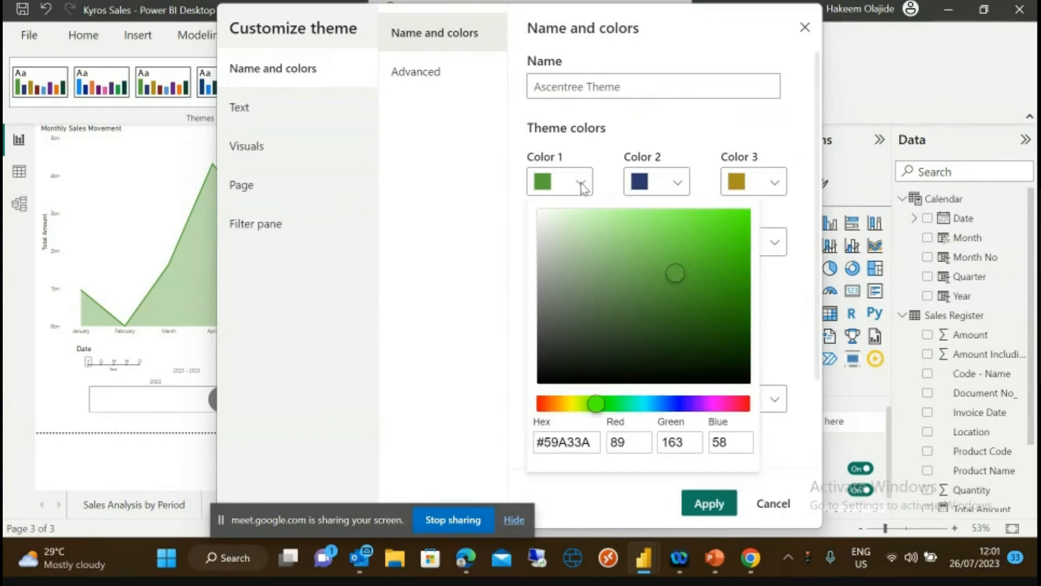
{"action": "left_click", "coordinate": [720, 348]}
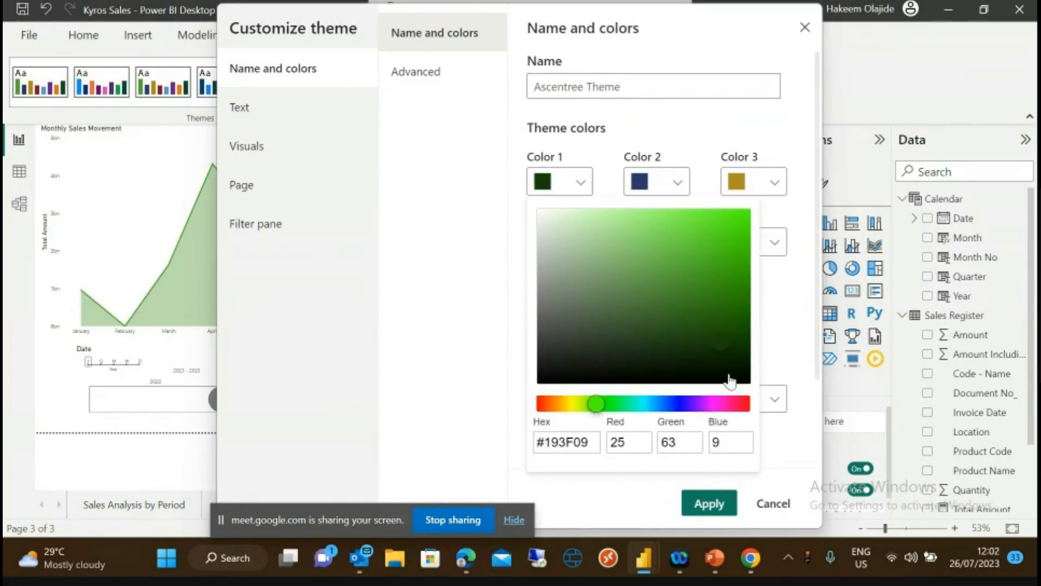
{"action": "left_click", "coordinate": [730, 259]}
{"action": "left_click", "coordinate": [740, 314]}
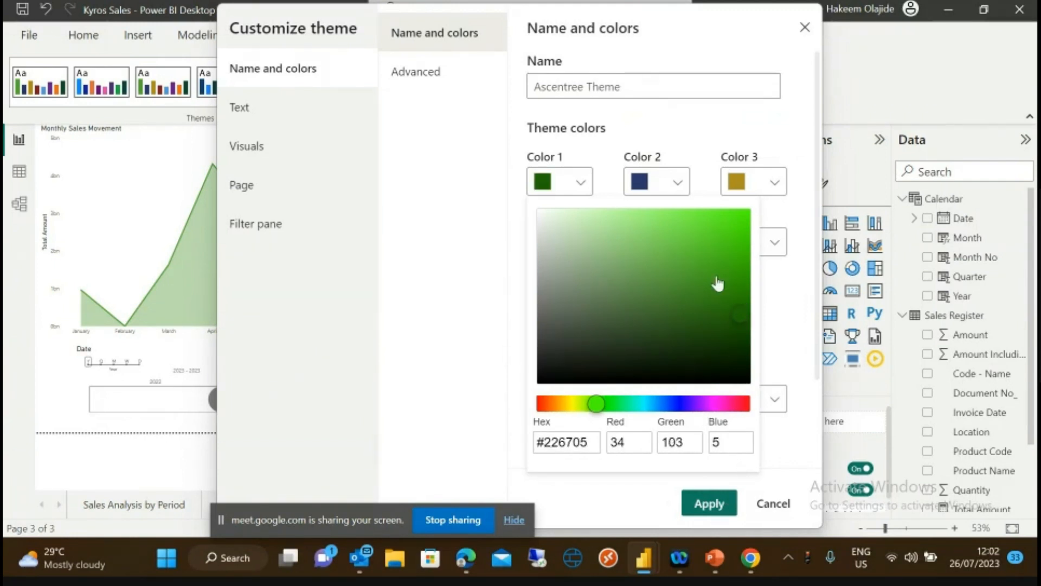
{"action": "left_click", "coordinate": [797, 294]}
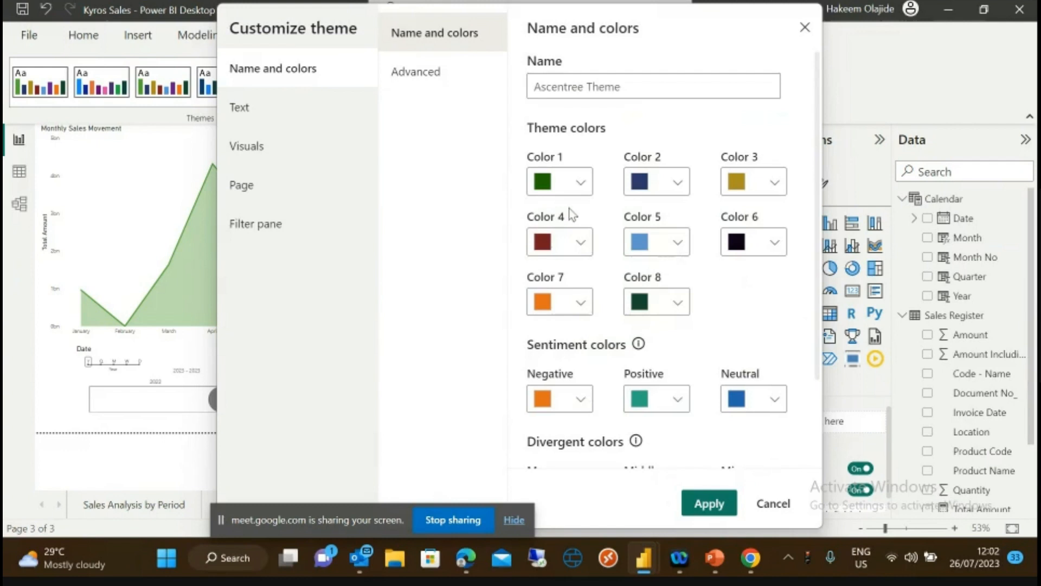
- Change Color 4 from red to brown and apply the customised theme
{"action": "left_click", "coordinate": [581, 245]}
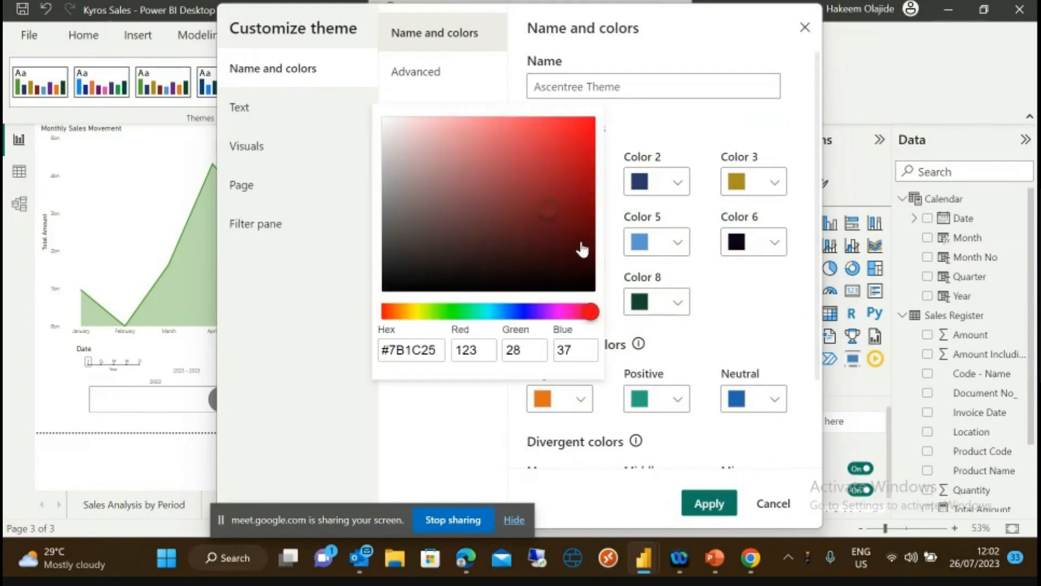
{"action": "left_click", "coordinate": [397, 313]}
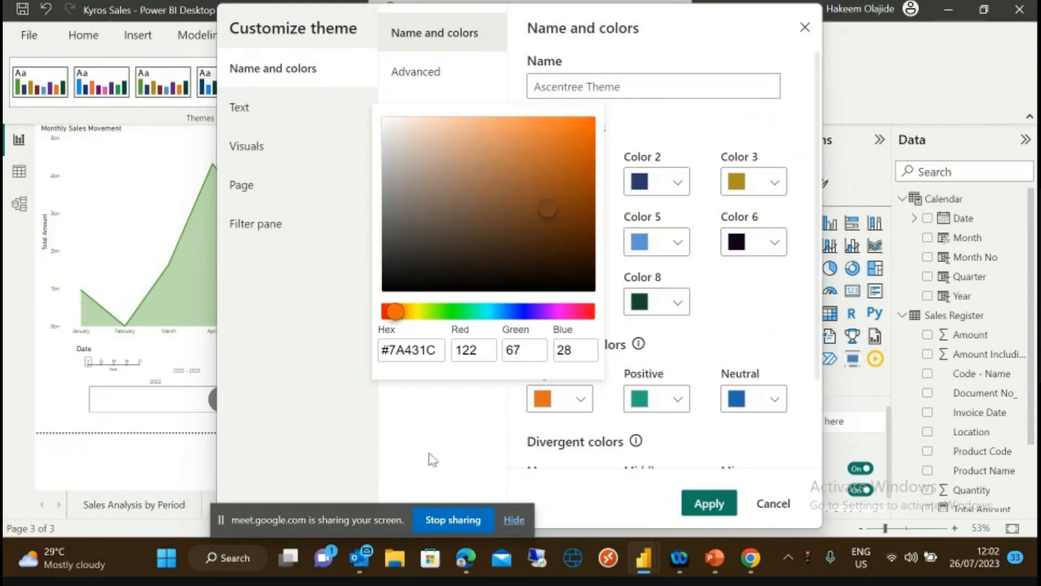
{"action": "left_click", "coordinate": [434, 437]}
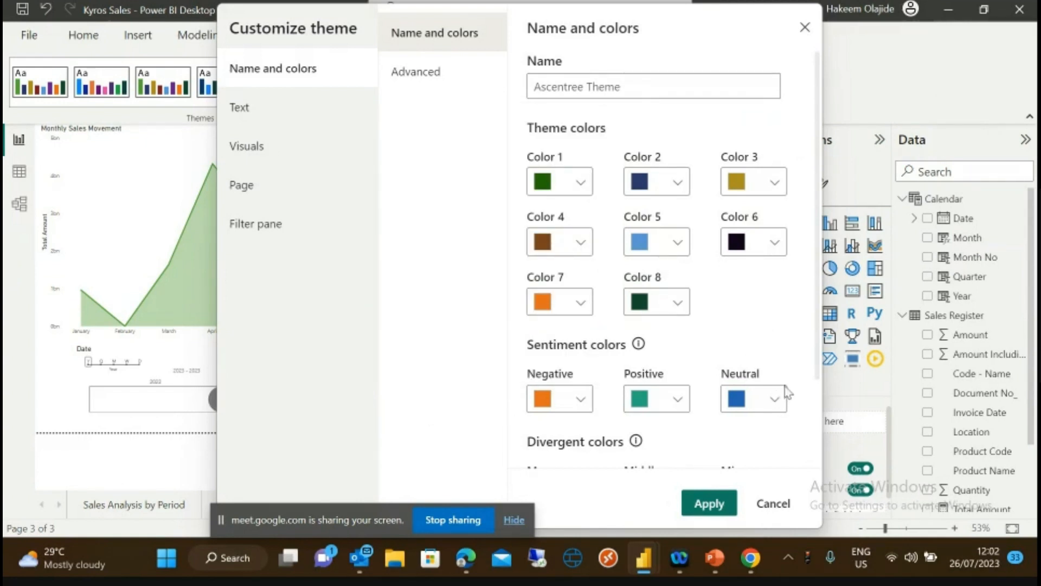
{"action": "scroll", "coordinate": [818, 359], "scroll_direction": "down", "scroll_amount": 3}
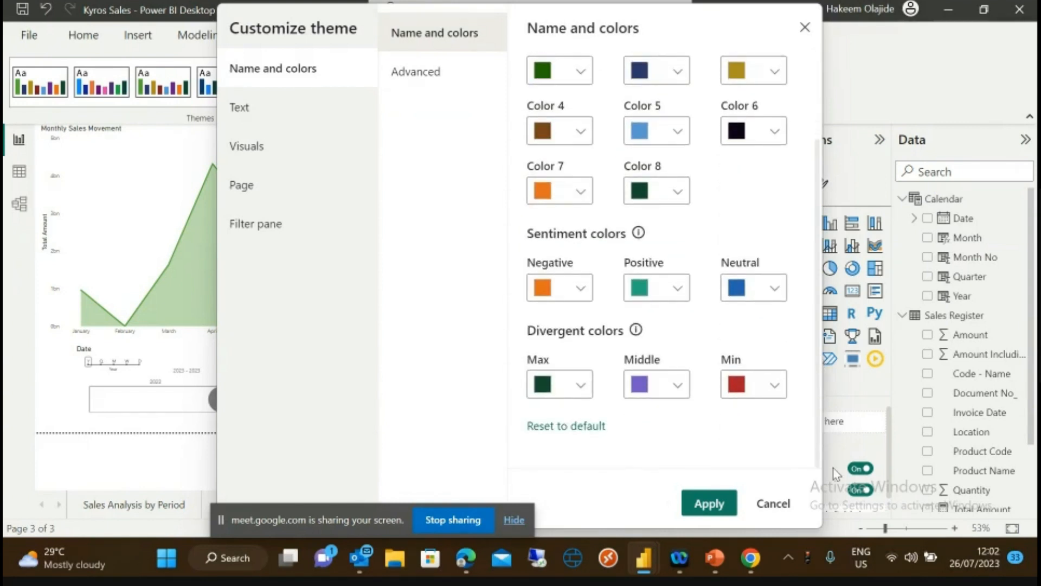
{"action": "left_click", "coordinate": [710, 503]}
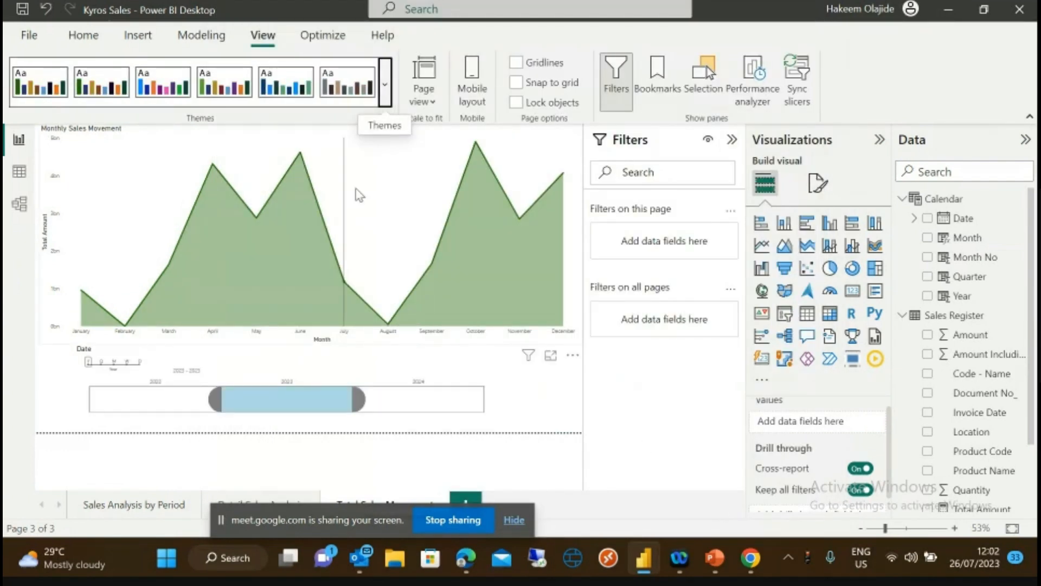
- Try the purple Bloom theme, then switch the report to the Divergent theme
{"action": "mouse_move", "coordinate": [483, 252]}
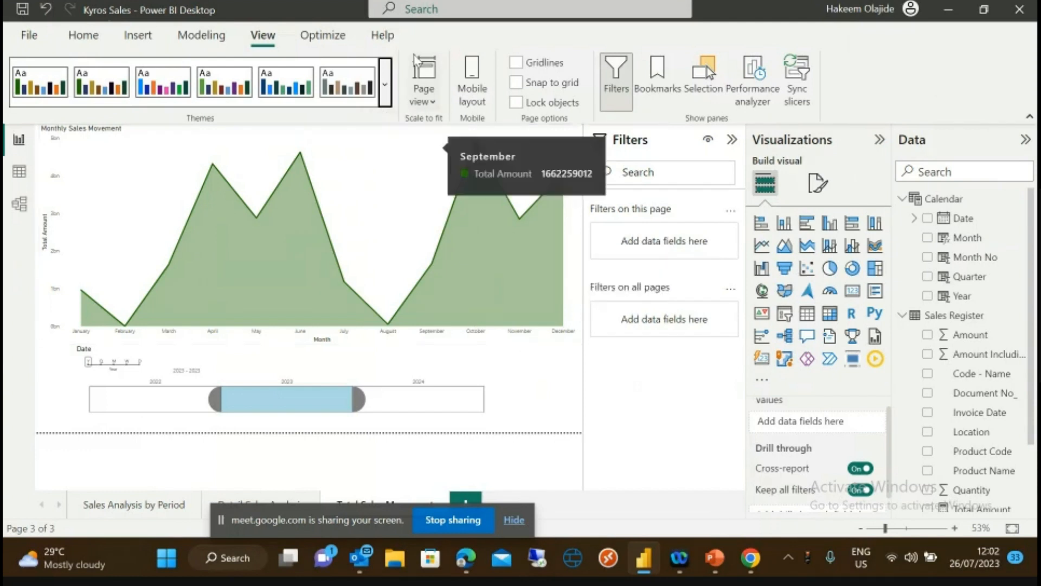
{"action": "left_click", "coordinate": [383, 87]}
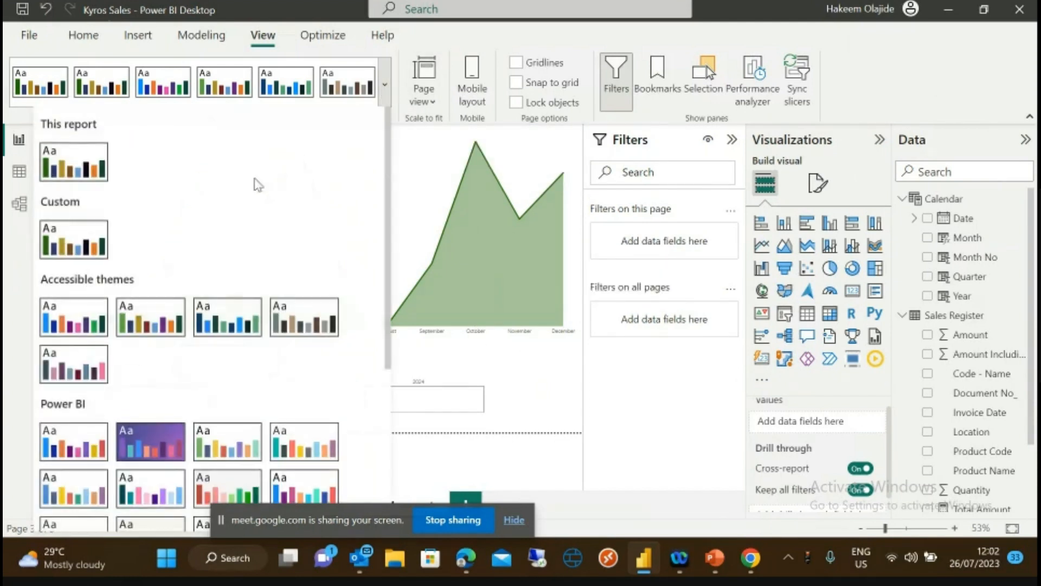
{"action": "left_click", "coordinate": [149, 442]}
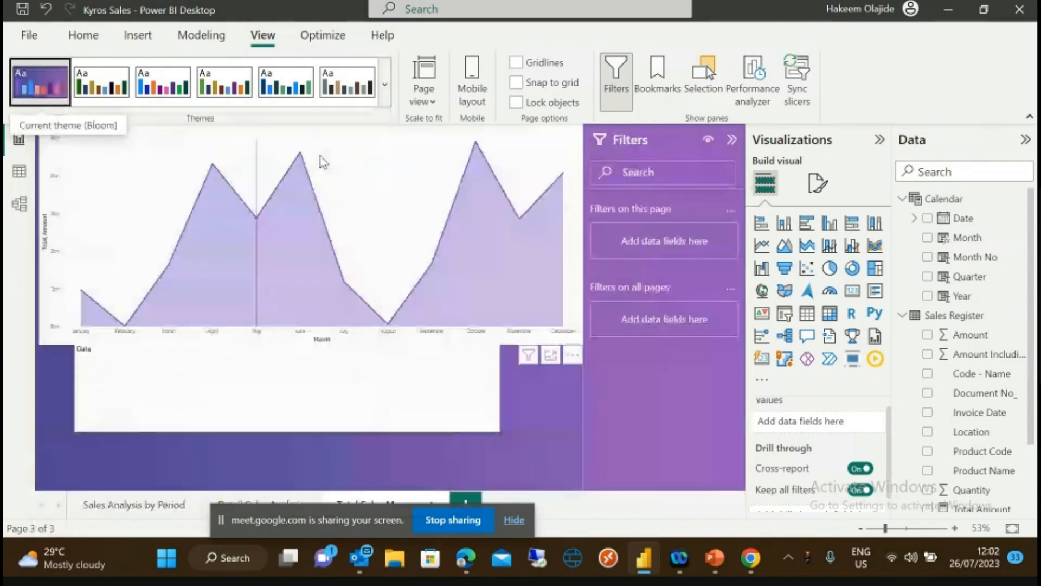
{"action": "left_click", "coordinate": [386, 93]}
{"action": "key", "text": "Escape"}
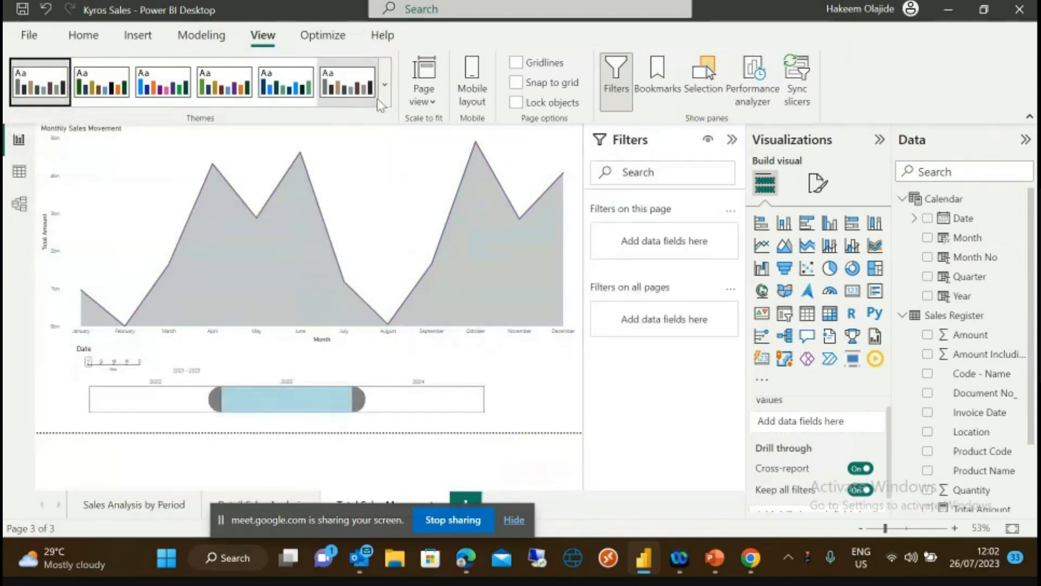
{"action": "left_click", "coordinate": [384, 84]}
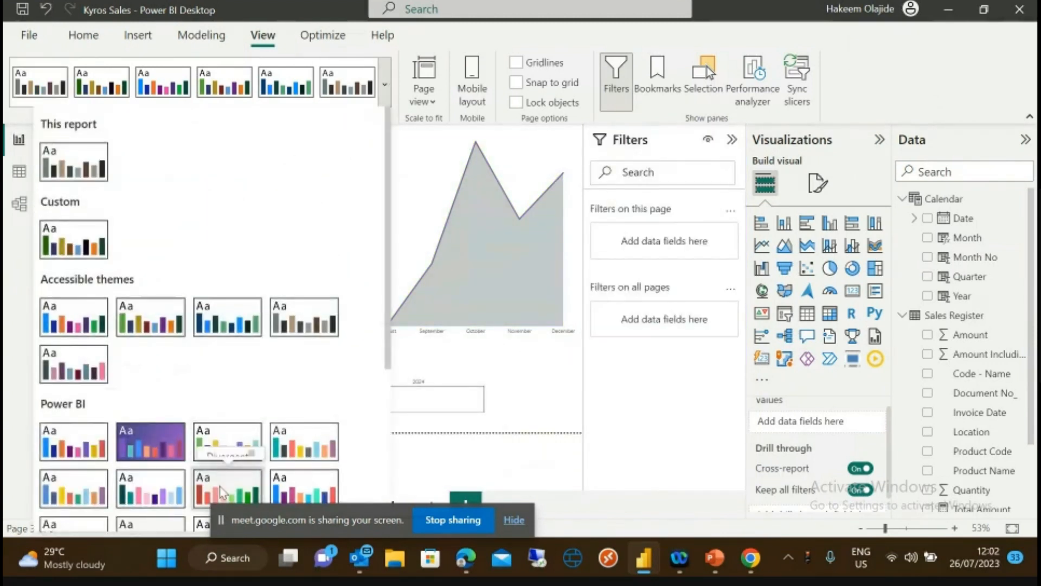
{"action": "left_click", "coordinate": [238, 493]}
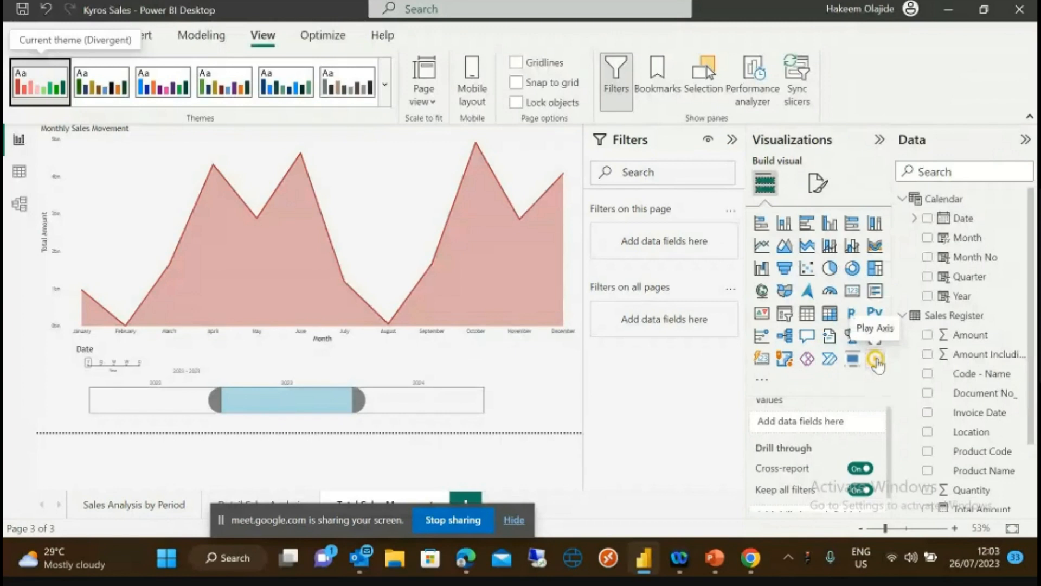
- Delete the existing Date play axis visual below the area chart
{"action": "left_click", "coordinate": [291, 345]}
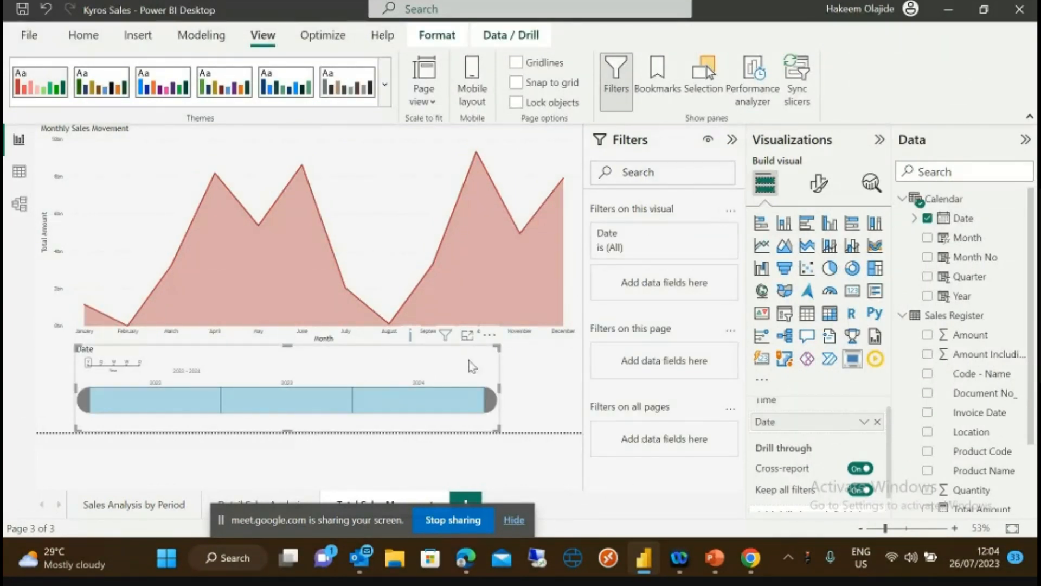
{"action": "left_click", "coordinate": [501, 372]}
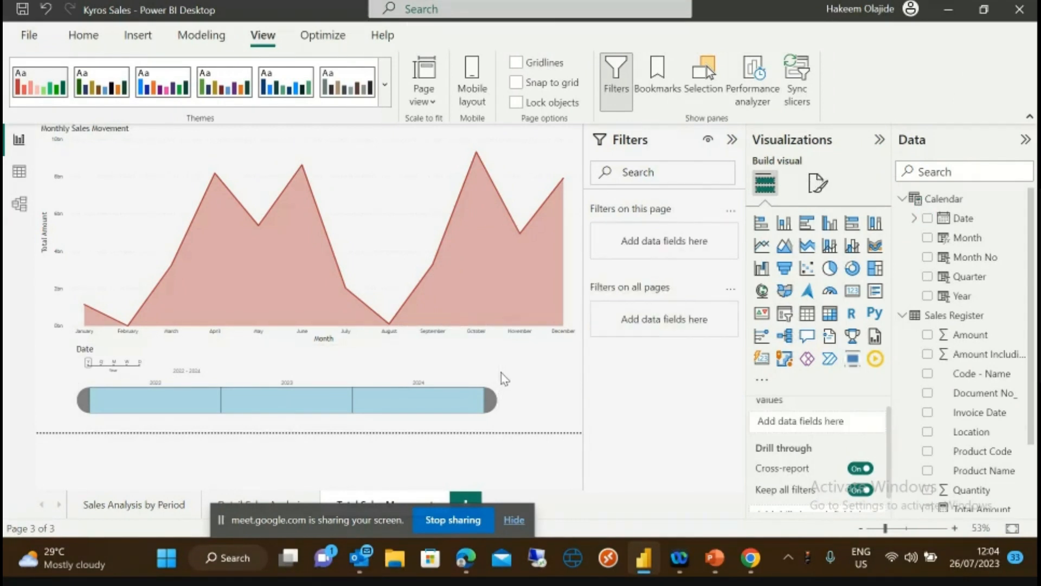
{"action": "left_click", "coordinate": [499, 383]}
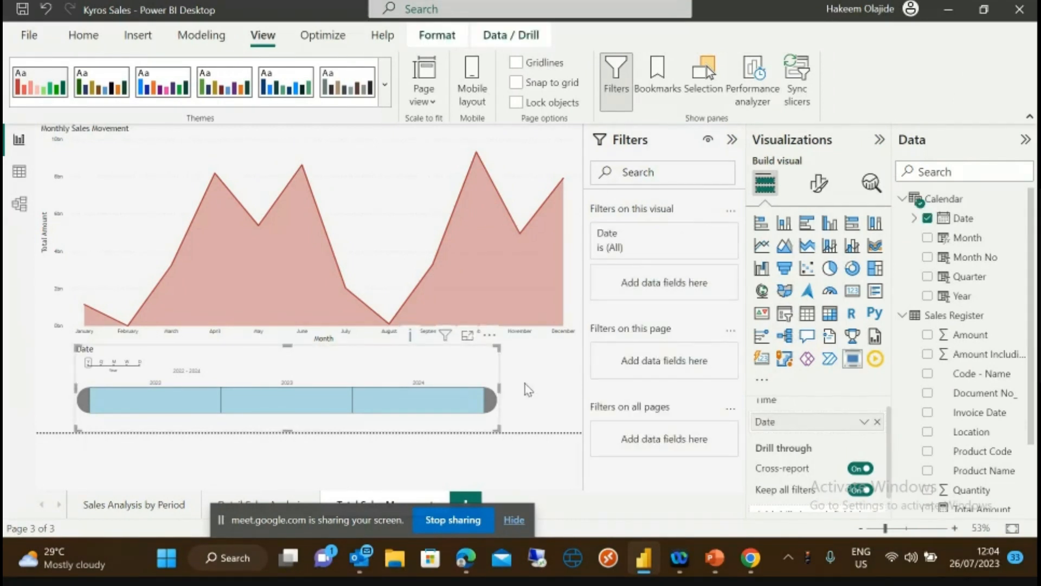
{"action": "key", "text": "Delete"}
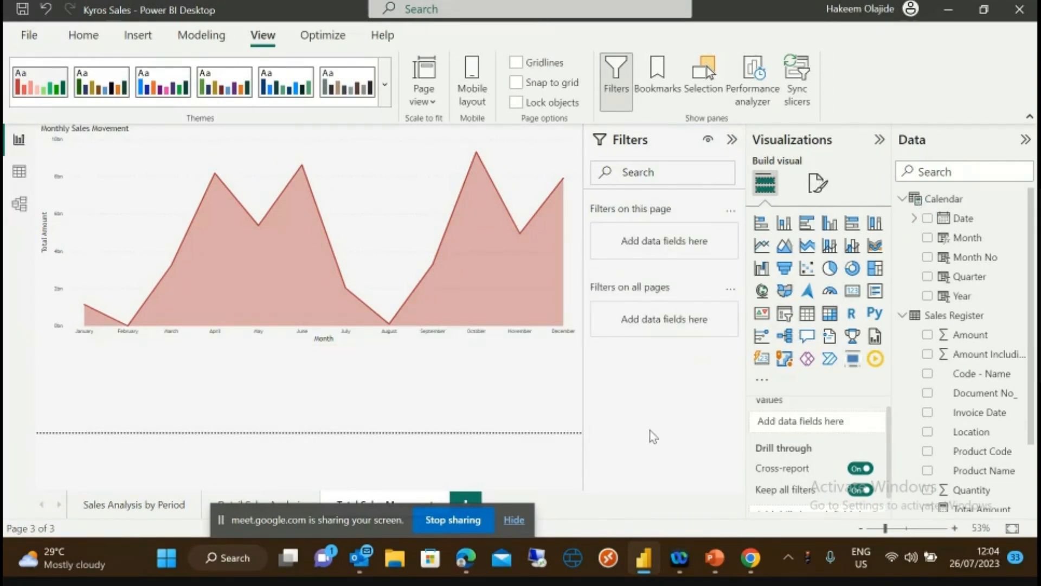
- Add a Play Axis visual driven by Month and play the animation twice
{"action": "left_click", "coordinate": [875, 359]}
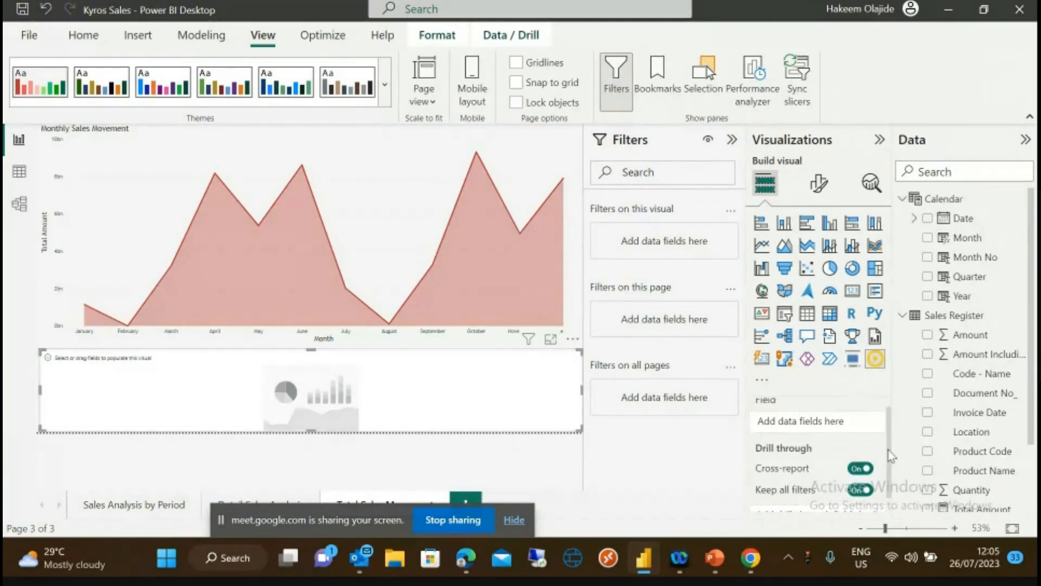
{"action": "scroll", "coordinate": [891, 434], "scroll_direction": "up", "scroll_amount": 1}
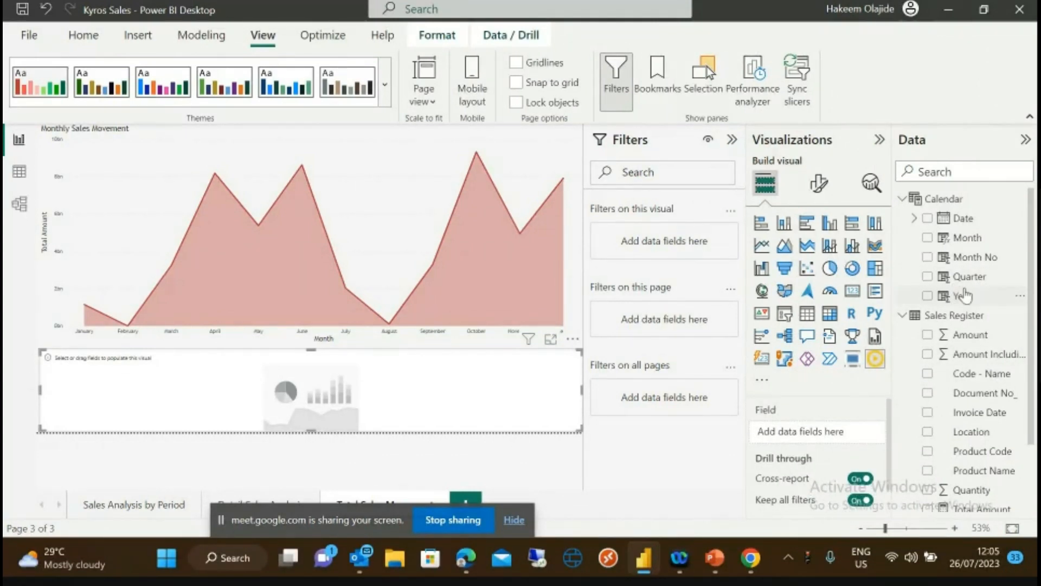
{"action": "left_click_drag", "start_coordinate": [961, 239], "coordinate": [818, 430]}
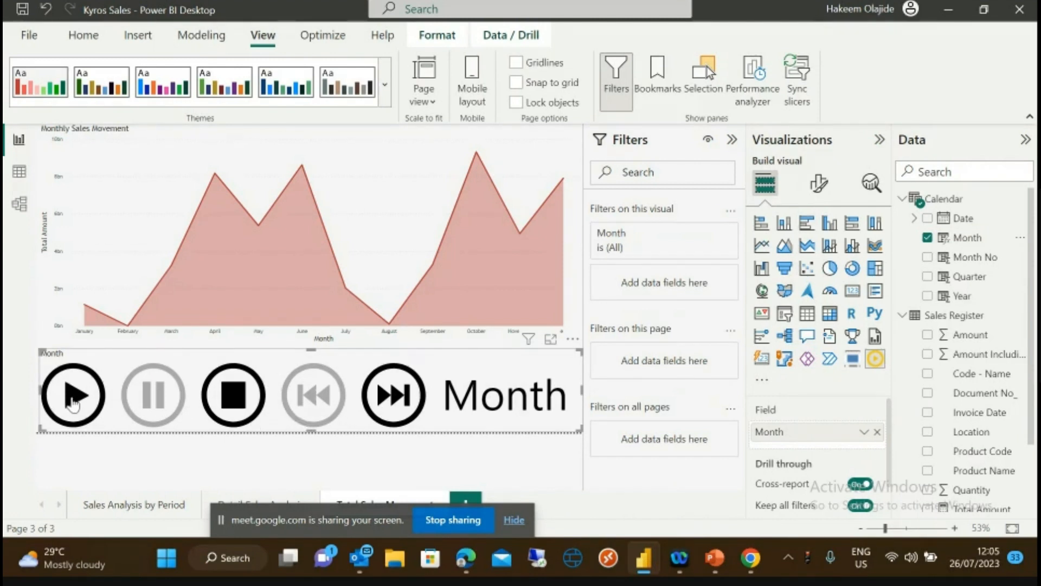
{"action": "left_click", "coordinate": [73, 404]}
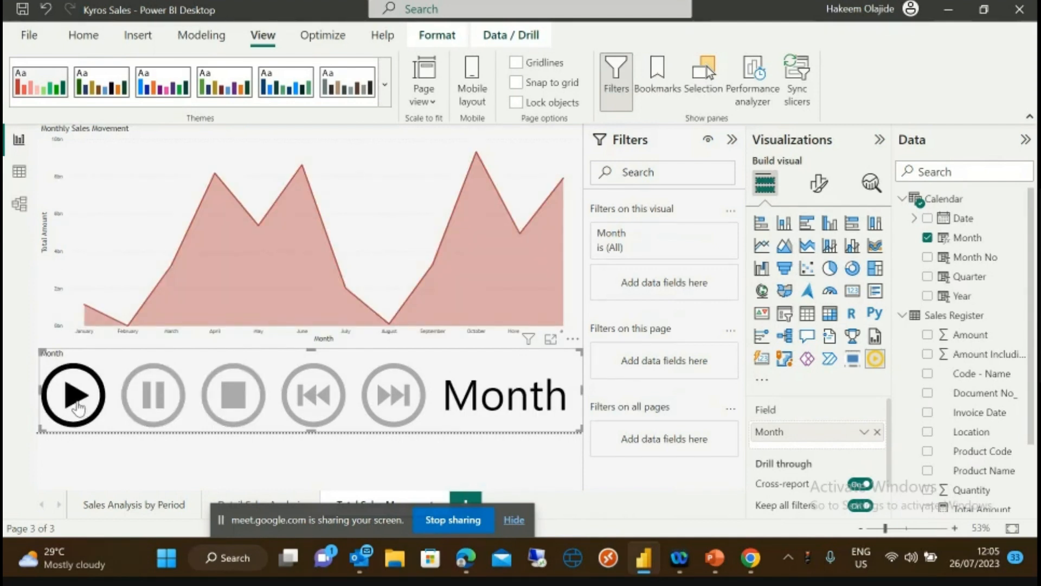
{"action": "left_click", "coordinate": [76, 401]}
- On Sales Analysis by Period, shorten the product bar, donut and quantity-by-month charts
{"action": "left_click", "coordinate": [143, 510]}
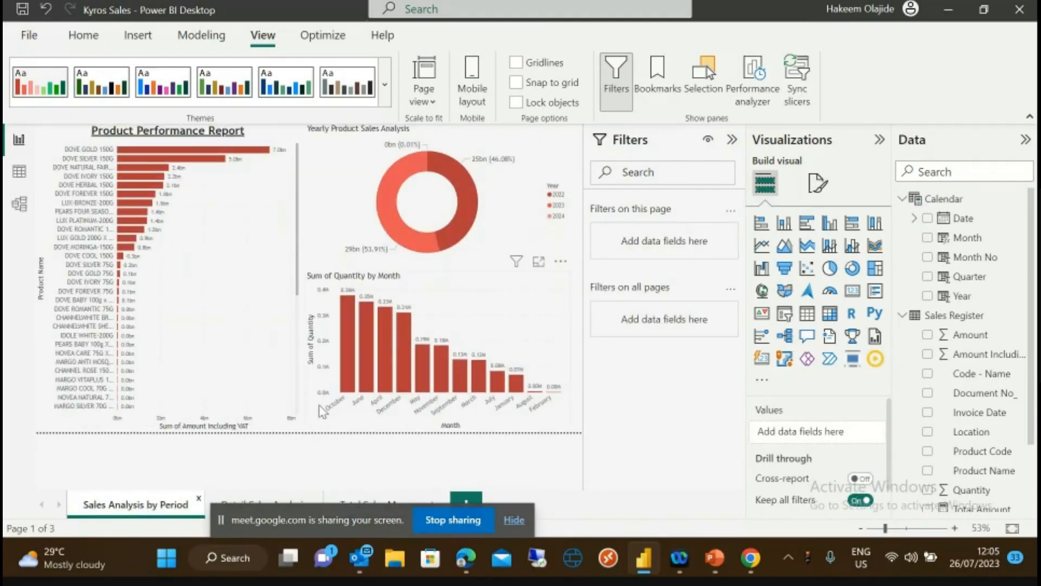
{"action": "left_click", "coordinate": [242, 406]}
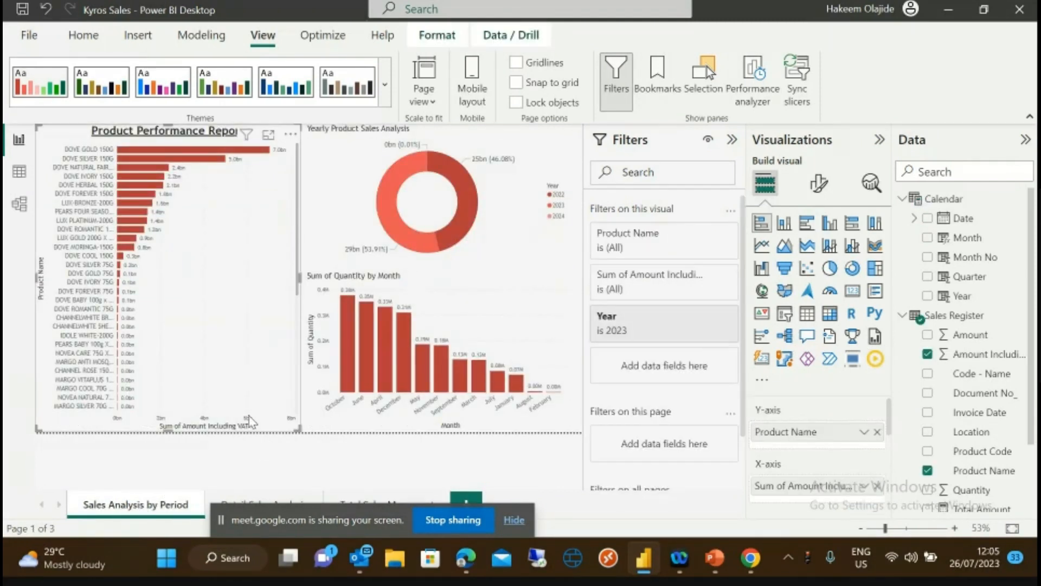
{"action": "left_click_drag", "start_coordinate": [169, 428], "coordinate": [168, 394]}
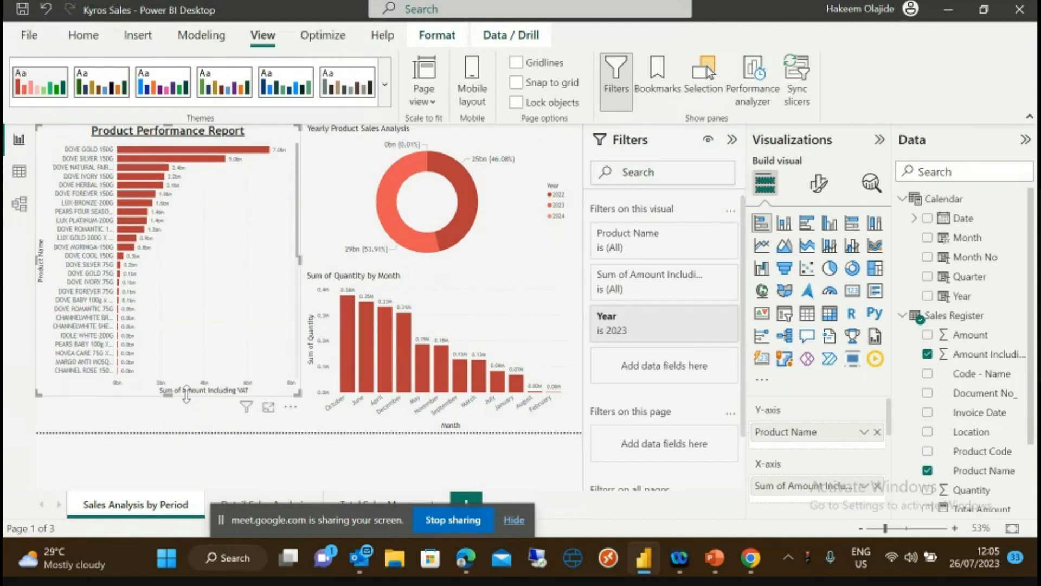
{"action": "left_click", "coordinate": [393, 250]}
{"action": "left_click_drag", "start_coordinate": [436, 271], "coordinate": [440, 263]}
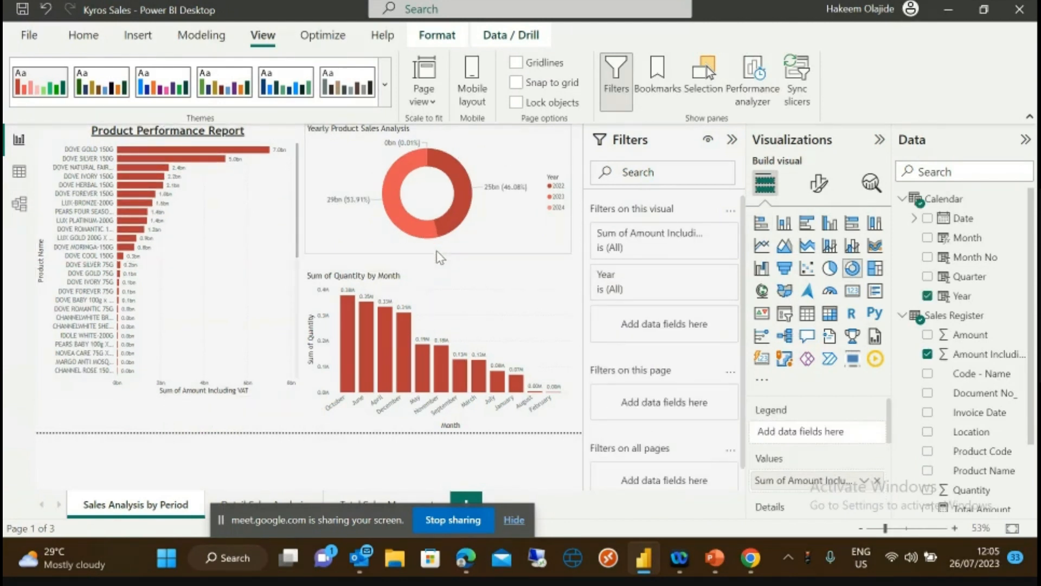
{"action": "left_click", "coordinate": [423, 344]}
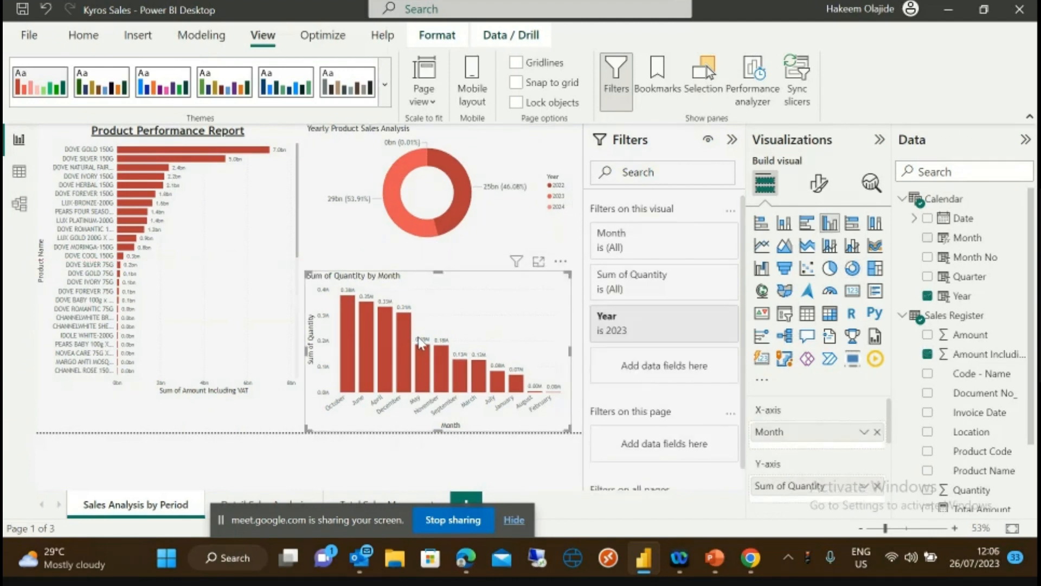
{"action": "left_click", "coordinate": [437, 434]}
{"action": "left_click", "coordinate": [437, 412]}
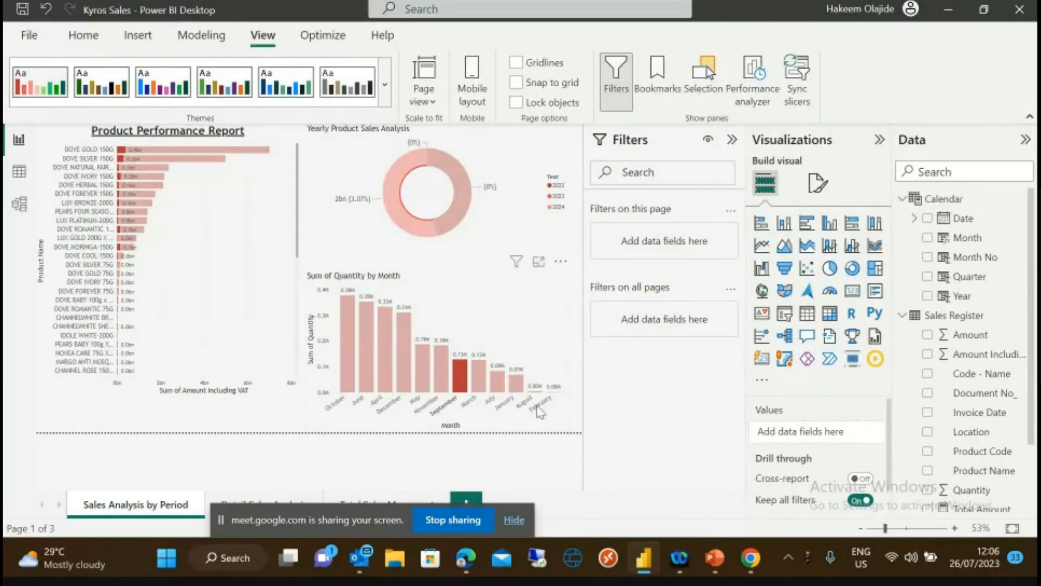
{"action": "left_click", "coordinate": [566, 424]}
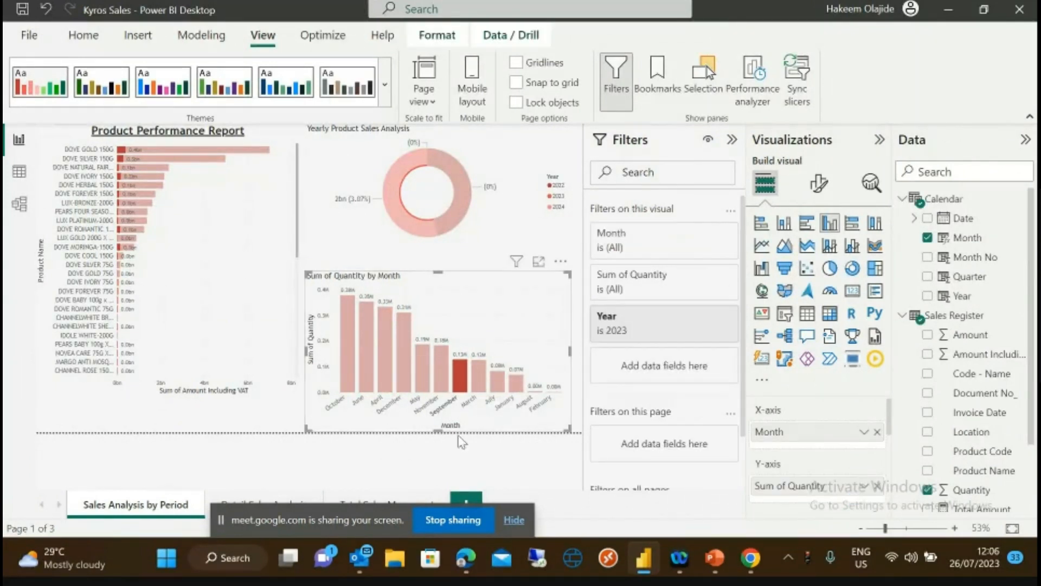
{"action": "mouse_move", "coordinate": [438, 432]}
{"action": "left_mouse_down"}
{"action": "mouse_move", "coordinate": [438, 405]}
{"action": "mouse_move", "coordinate": [439, 431]}
{"action": "left_mouse_up"}
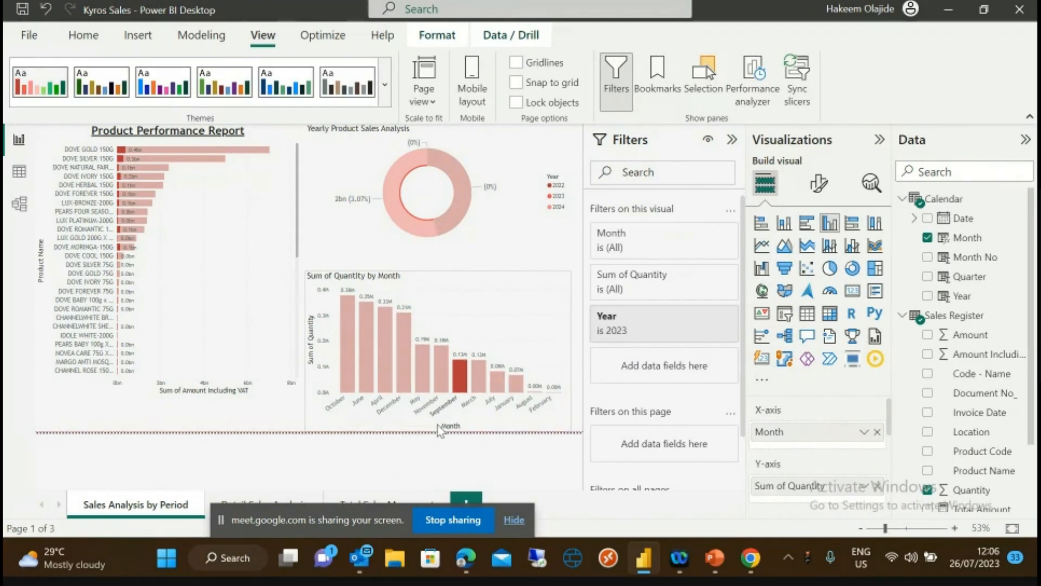
{"action": "left_click", "coordinate": [399, 258]}
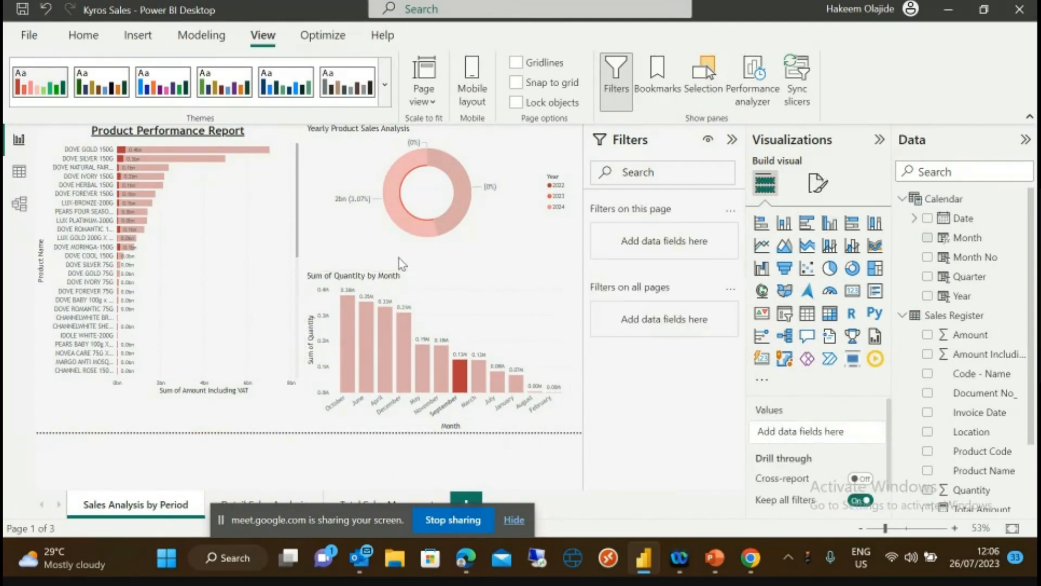
{"action": "left_click", "coordinate": [381, 232]}
{"action": "left_click_drag", "start_coordinate": [438, 251], "coordinate": [438, 259]}
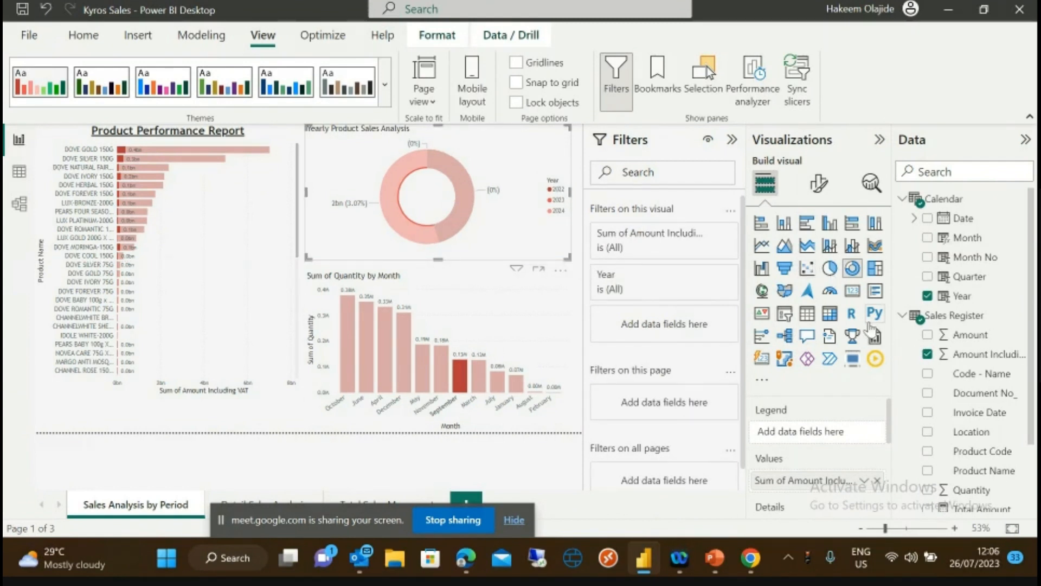
- Convert the donut to a Month-driven Play Axis strip at the bottom-left, replacing Year
{"action": "left_click", "coordinate": [876, 359]}
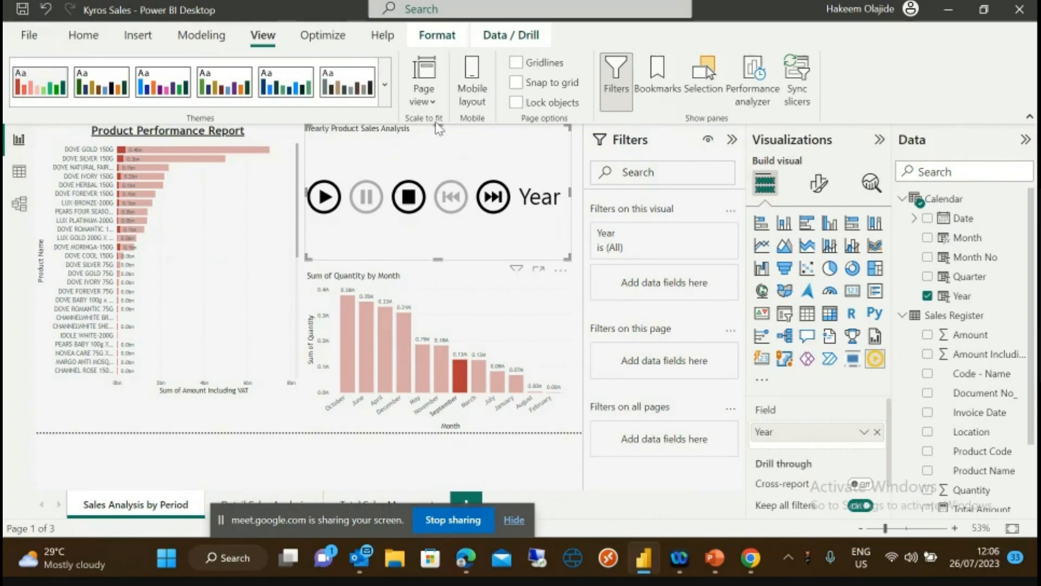
{"action": "left_click_drag", "start_coordinate": [438, 125], "coordinate": [194, 411]}
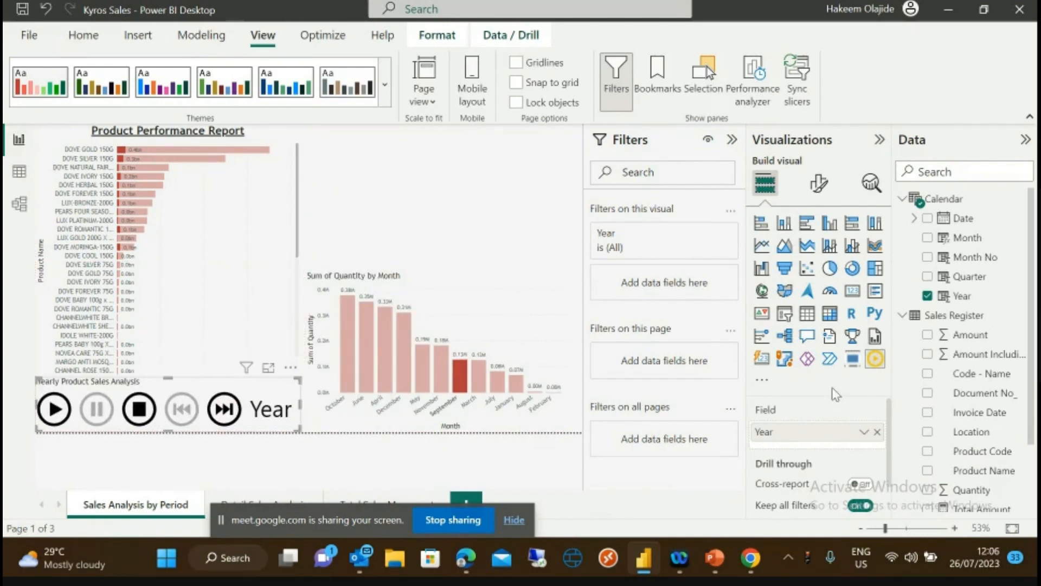
{"action": "left_click", "coordinate": [877, 431]}
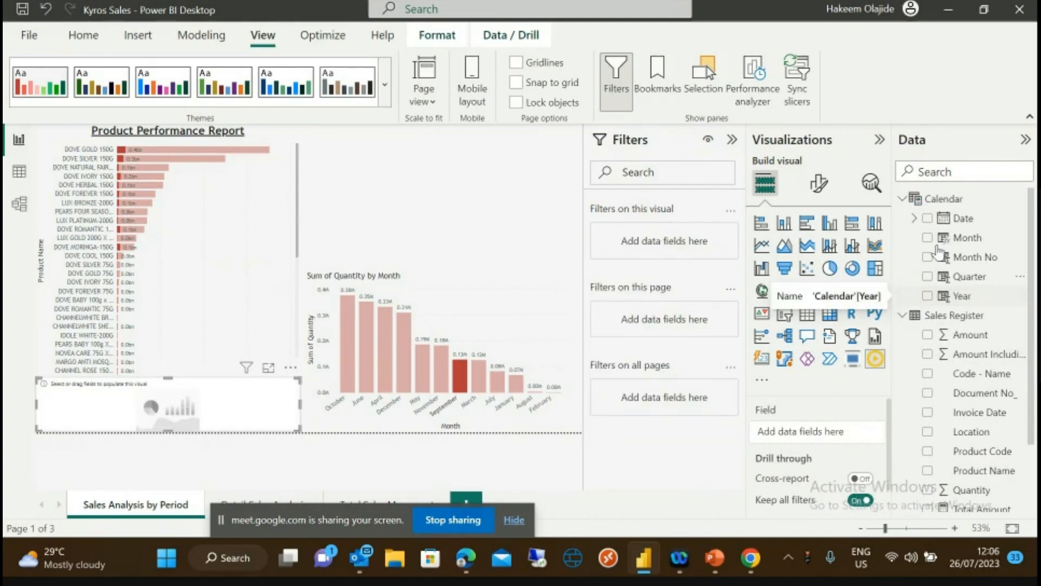
{"action": "left_click_drag", "start_coordinate": [962, 238], "coordinate": [816, 429]}
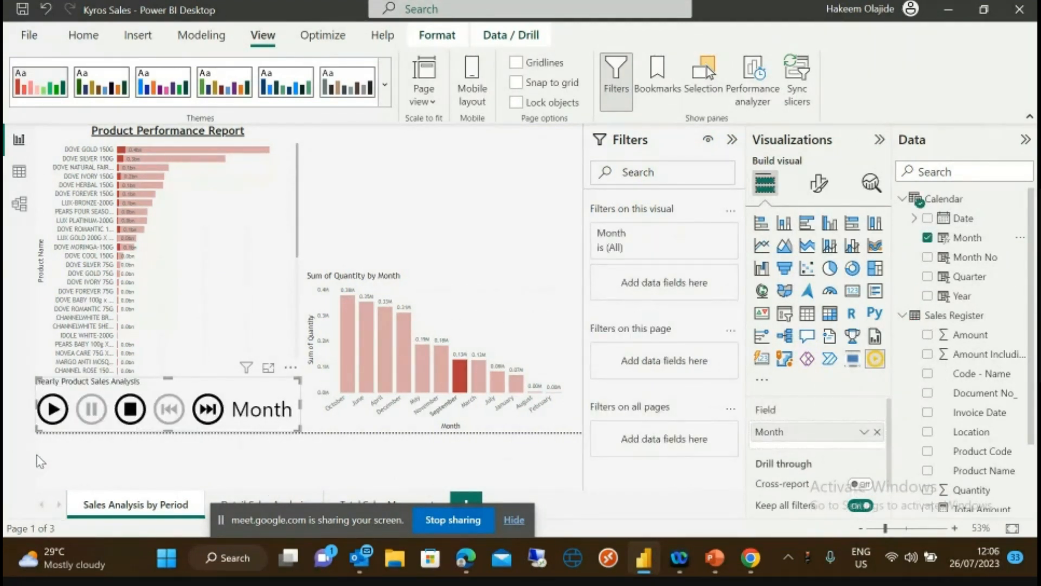
{"action": "left_click_drag", "start_coordinate": [167, 379], "coordinate": [170, 391]}
- Play the month animation several times, then stop it to show all months
{"action": "left_click", "coordinate": [170, 393]}
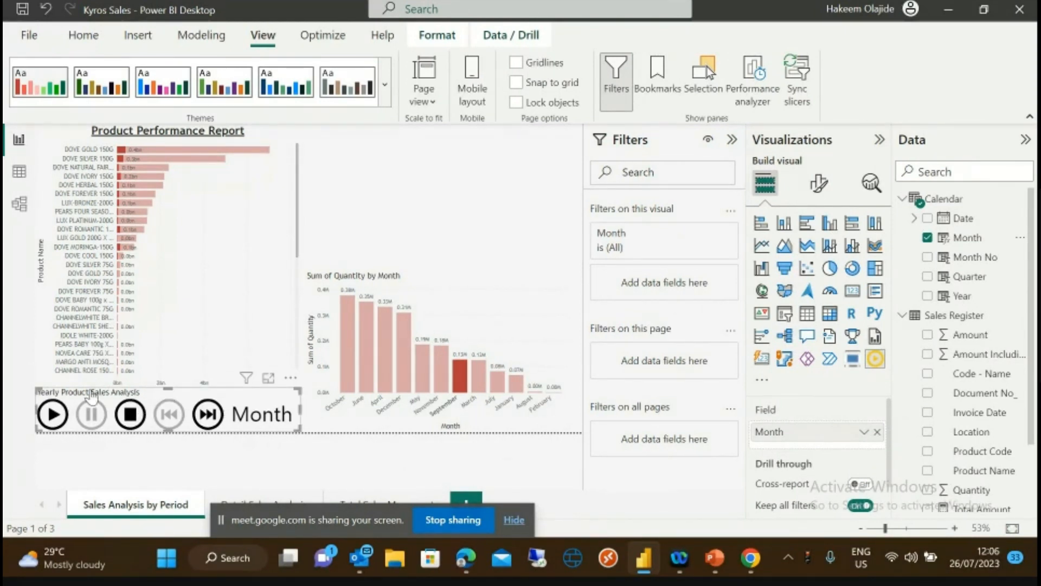
{"action": "left_click", "coordinate": [52, 414]}
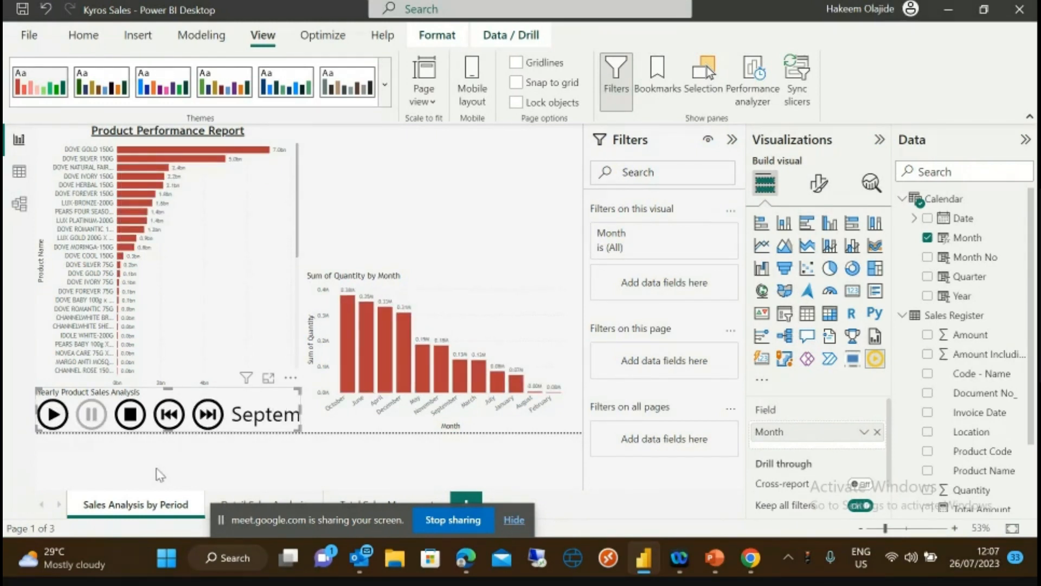
{"action": "left_click", "coordinate": [53, 415]}
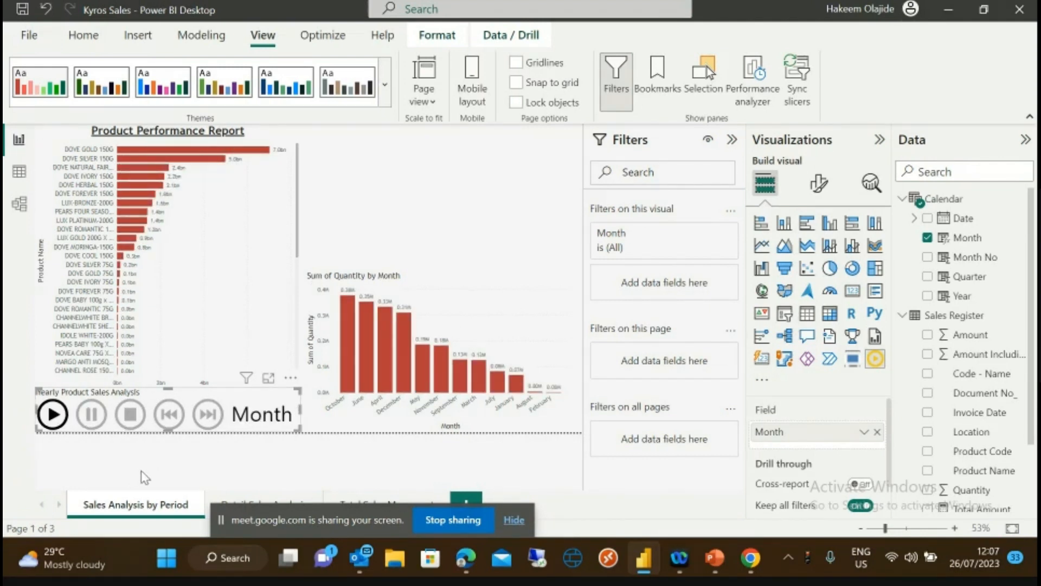
{"action": "left_click", "coordinate": [47, 420]}
{"action": "left_click", "coordinate": [53, 418]}
{"action": "left_click", "coordinate": [53, 419]}
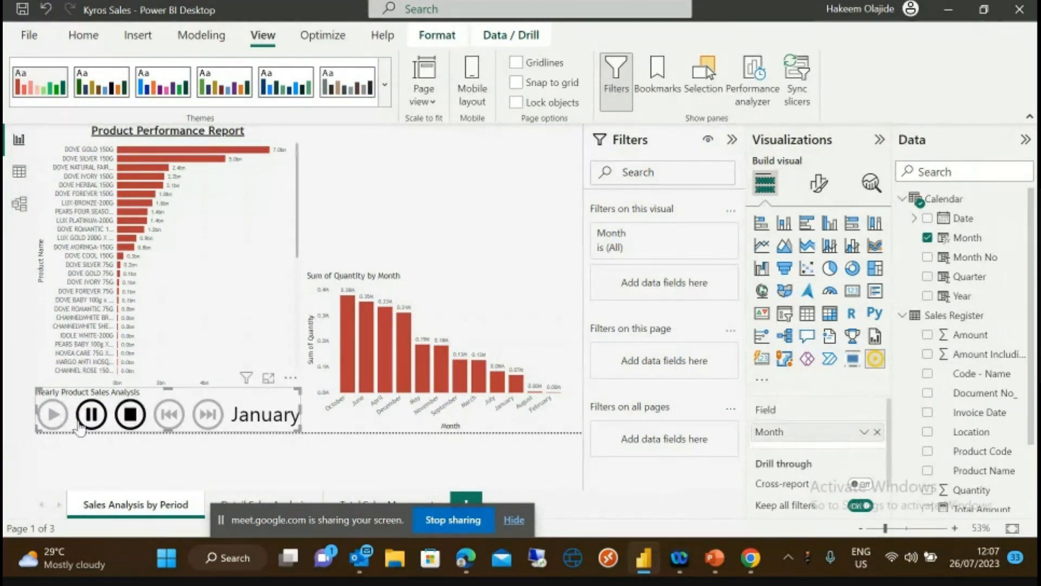
{"action": "left_click", "coordinate": [131, 415]}
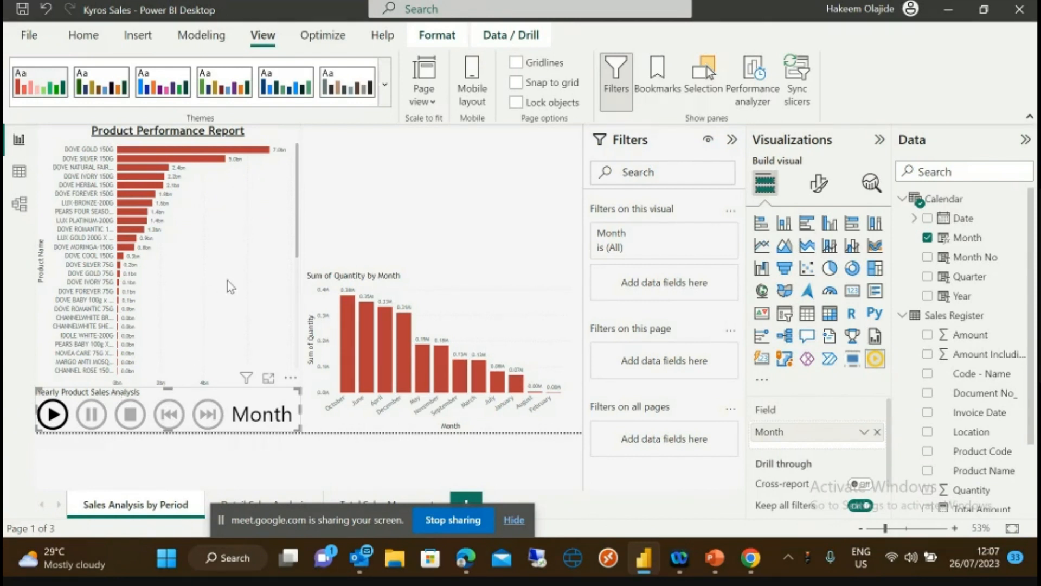
- Test pausing at March, resuming and stopping, then replay and pause at July
{"action": "left_click", "coordinate": [54, 417]}
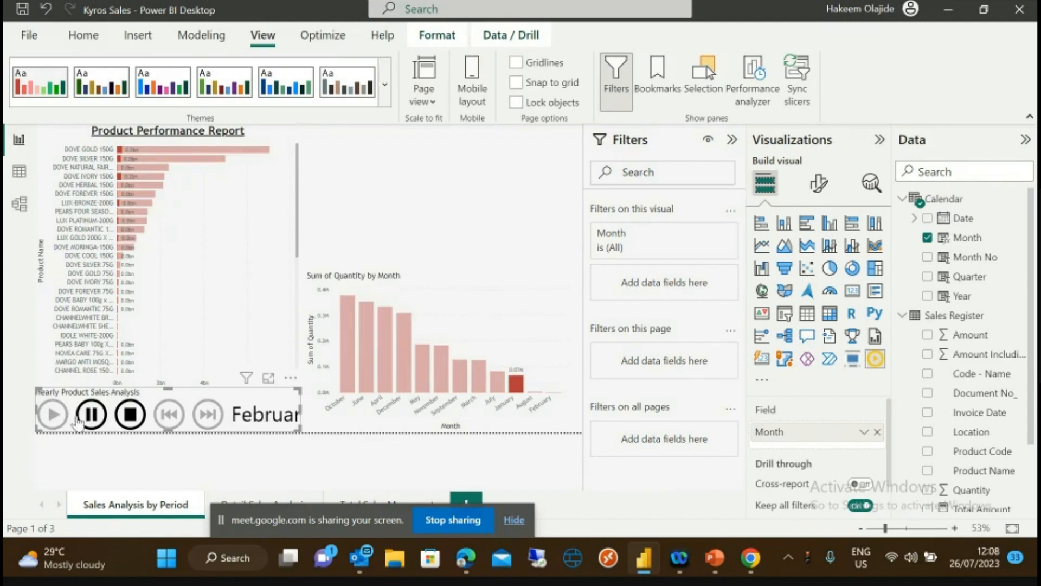
{"action": "left_click", "coordinate": [92, 414]}
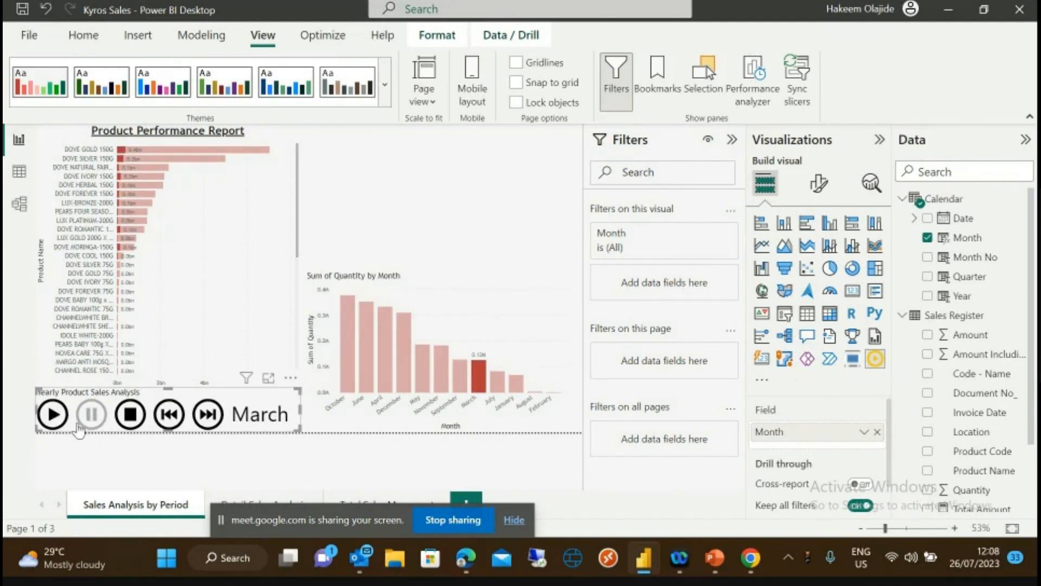
{"action": "left_click", "coordinate": [52, 415]}
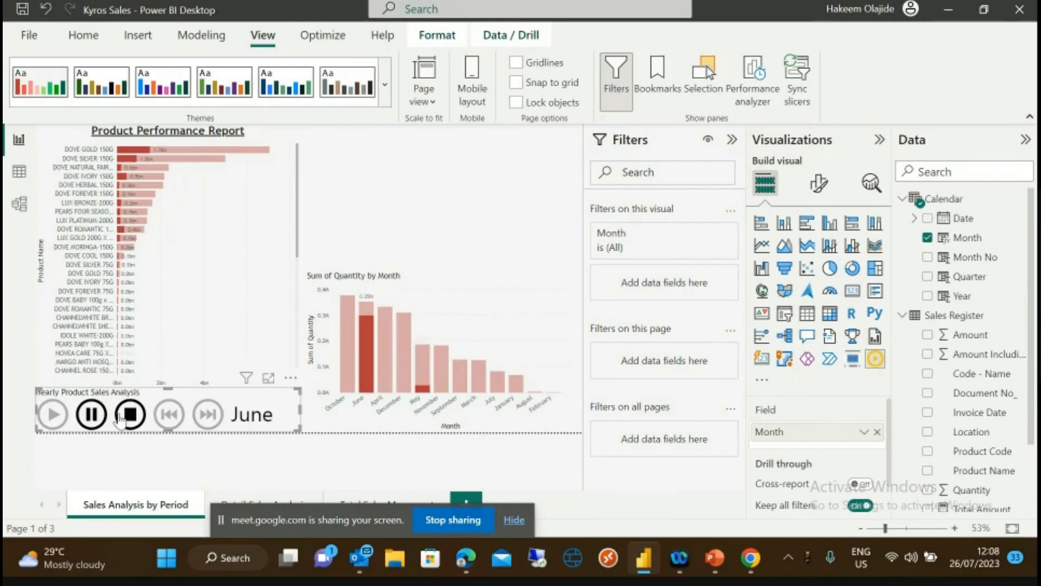
{"action": "left_click", "coordinate": [90, 416]}
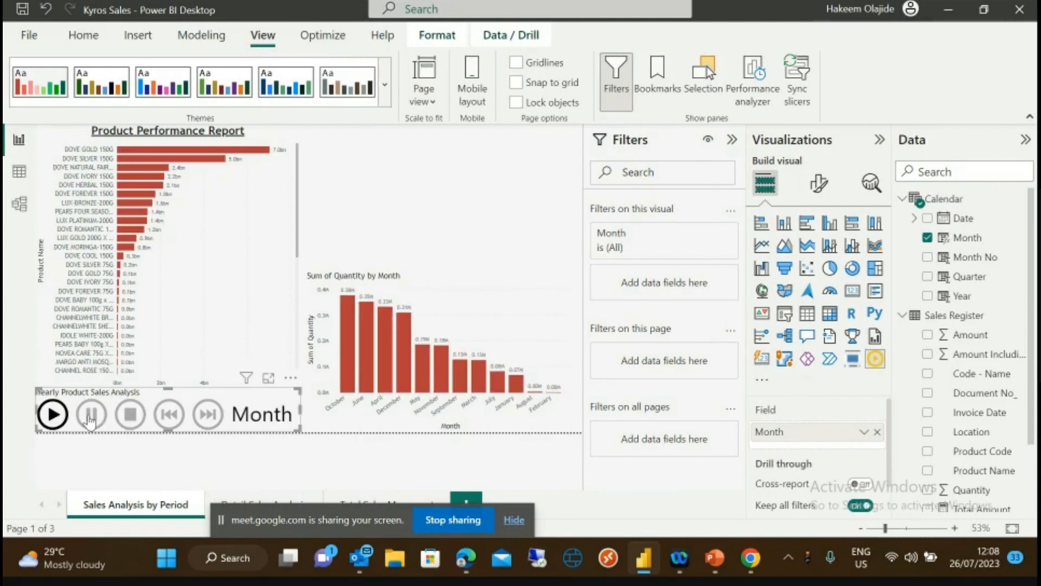
{"action": "left_click", "coordinate": [57, 422]}
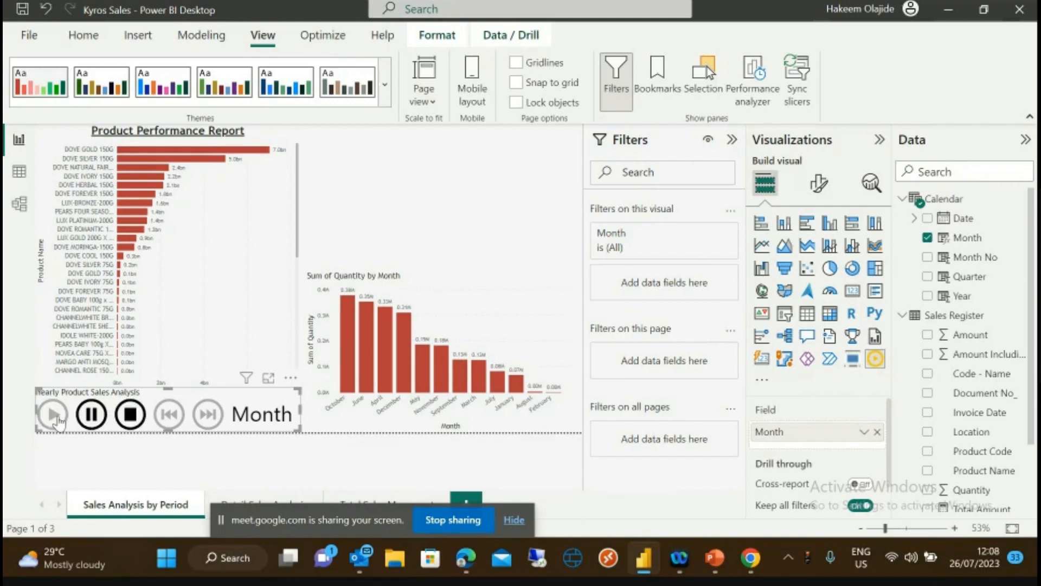
{"action": "left_click", "coordinate": [98, 420]}
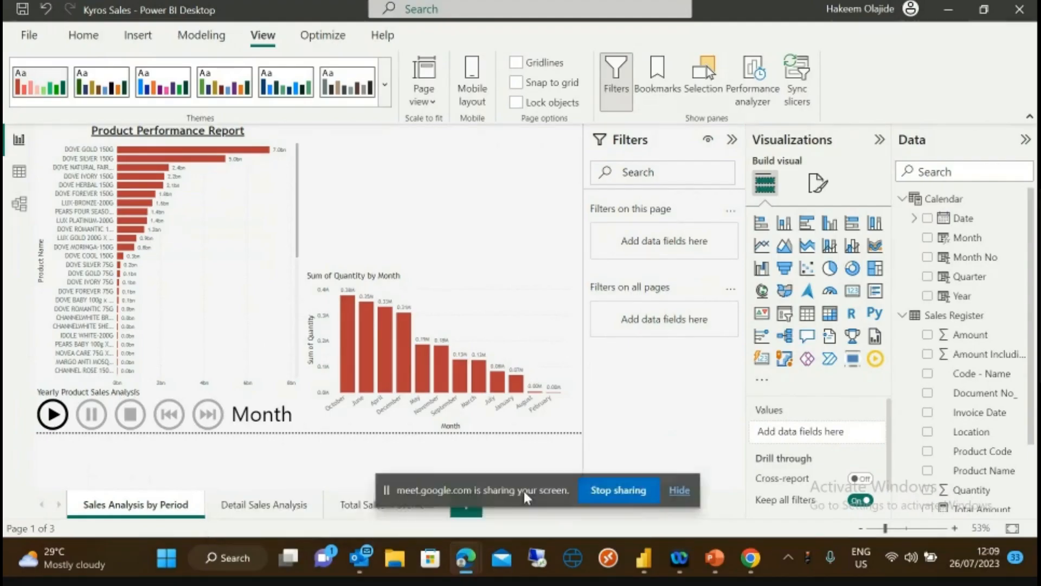
{"action": "left_click_drag", "start_coordinate": [524, 490], "coordinate": [679, 503]}
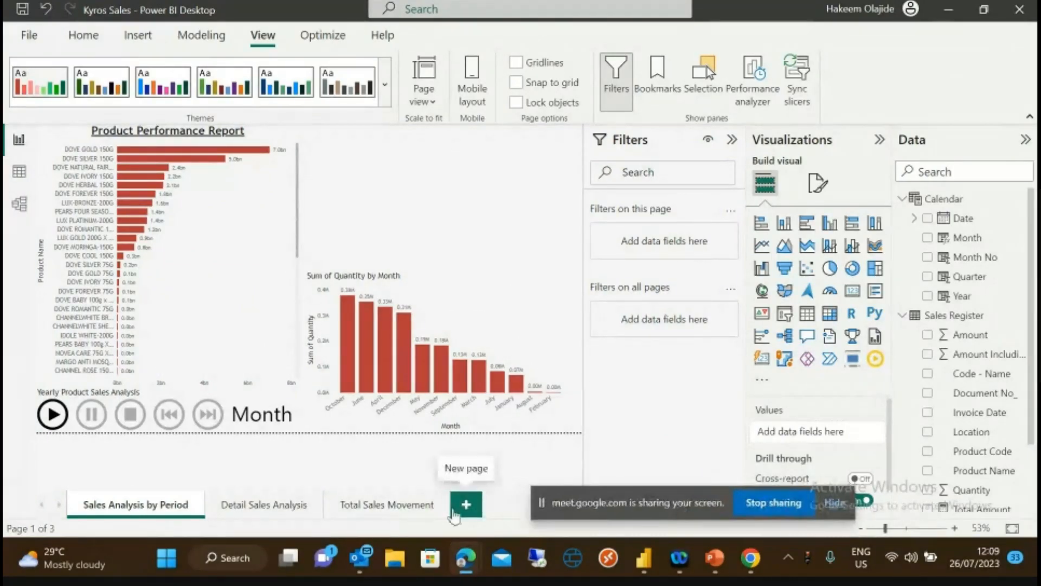
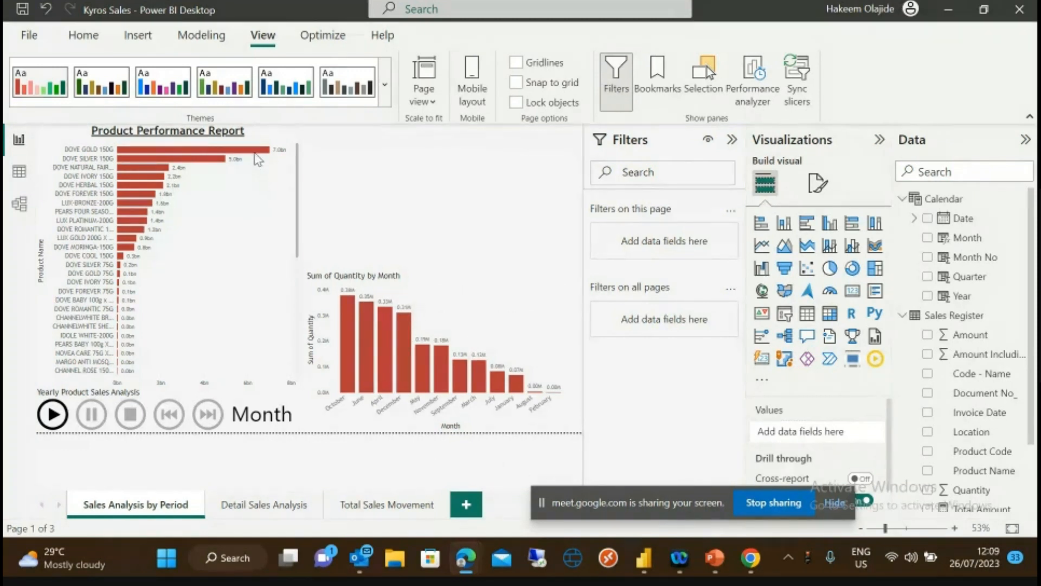
- Add a new blank fourth page to the report and name it 'TotaTip'
{"action": "mouse_move", "coordinate": [270, 154]}
{"action": "left_click", "coordinate": [223, 267]}
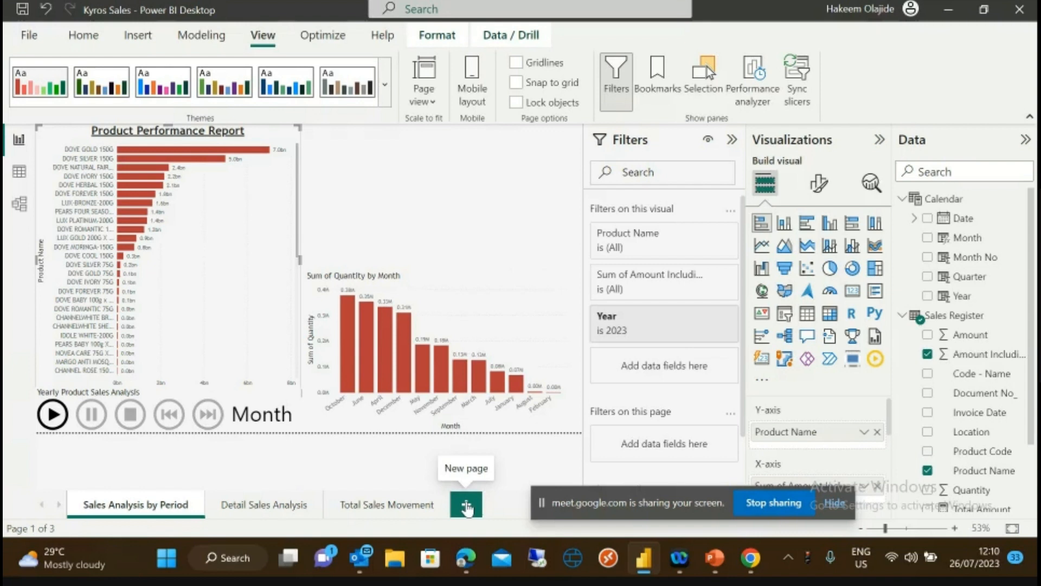
{"action": "left_click", "coordinate": [467, 507]}
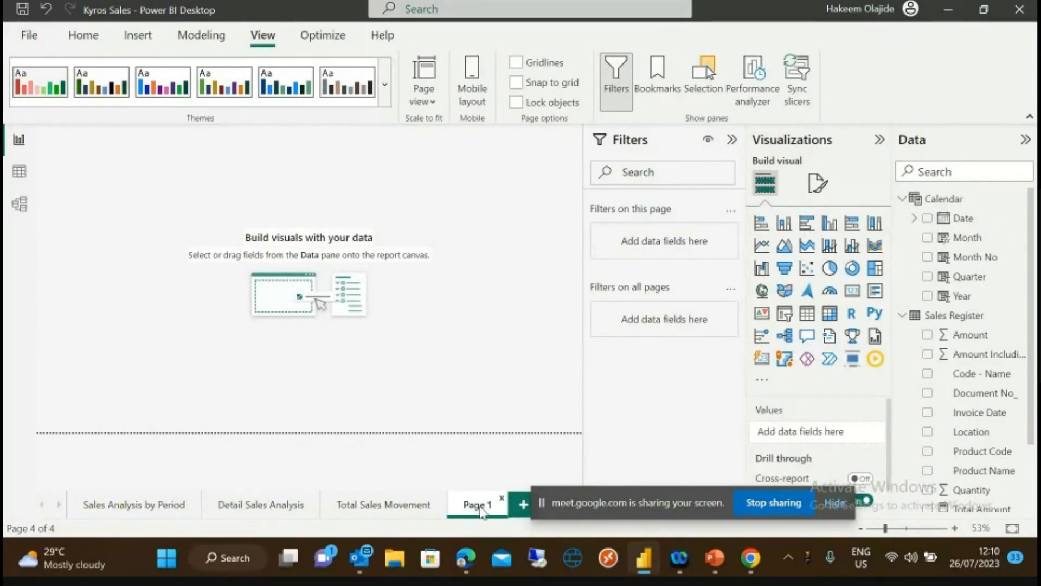
{"action": "double_click", "coordinate": [479, 507]}
{"action": "type", "text": "TotaTip"}
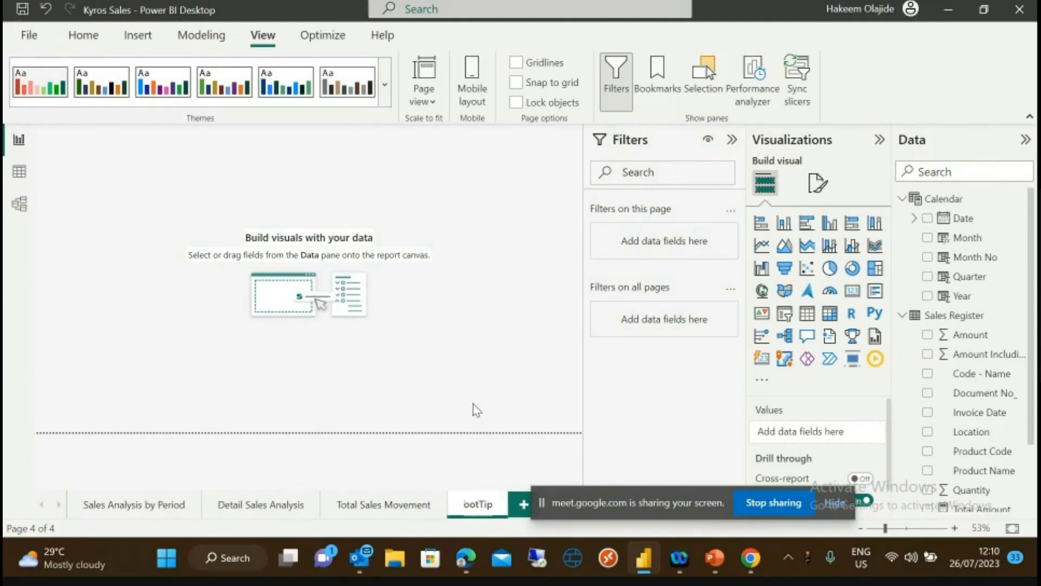
{"action": "key", "text": "Return"}
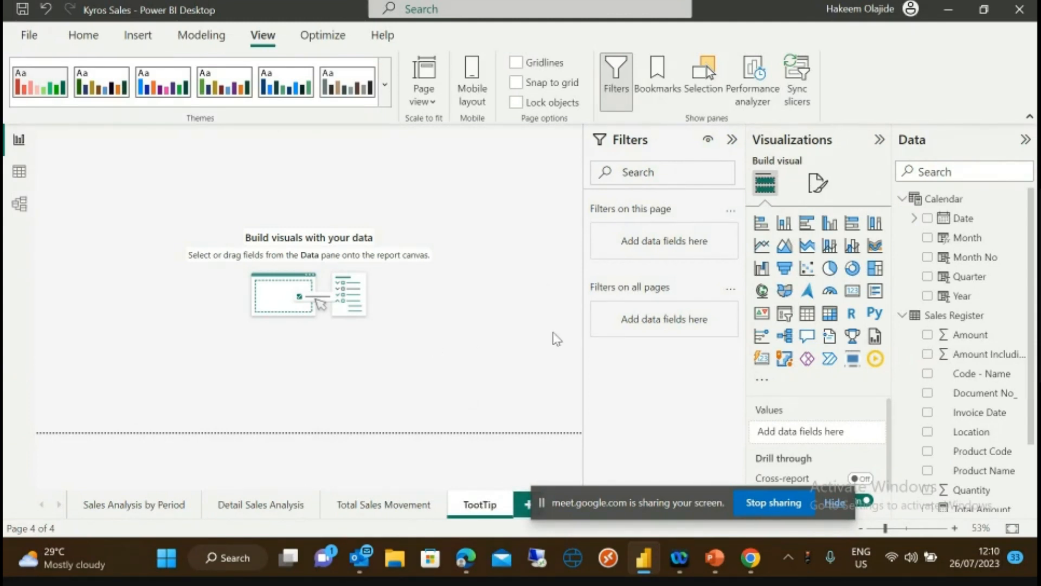
- Correct the misspelled page name from 'TotaTip' to 'ToolTip'
{"action": "double_click", "coordinate": [482, 507]}
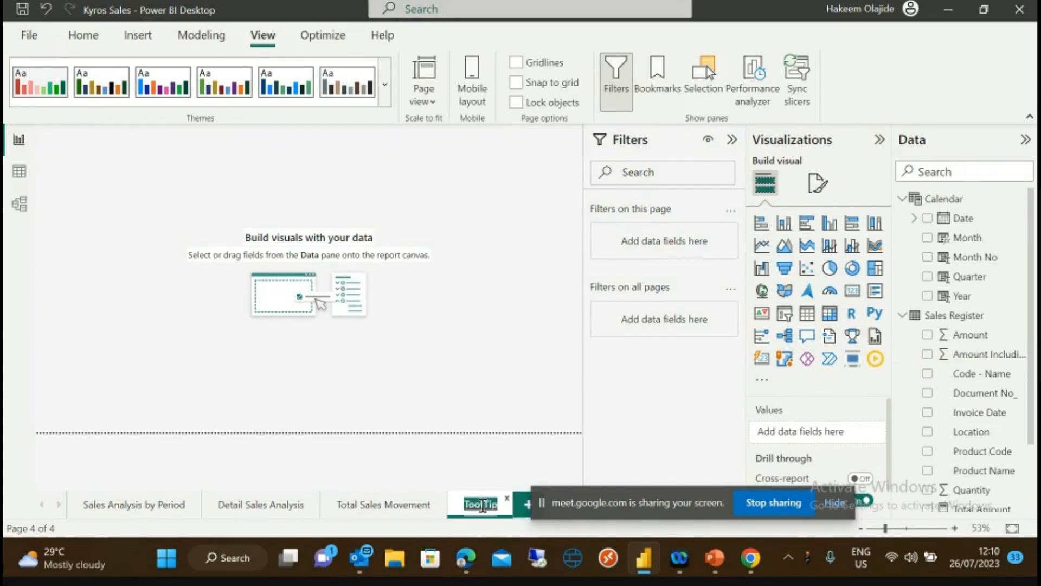
{"action": "left_click", "coordinate": [482, 507]}
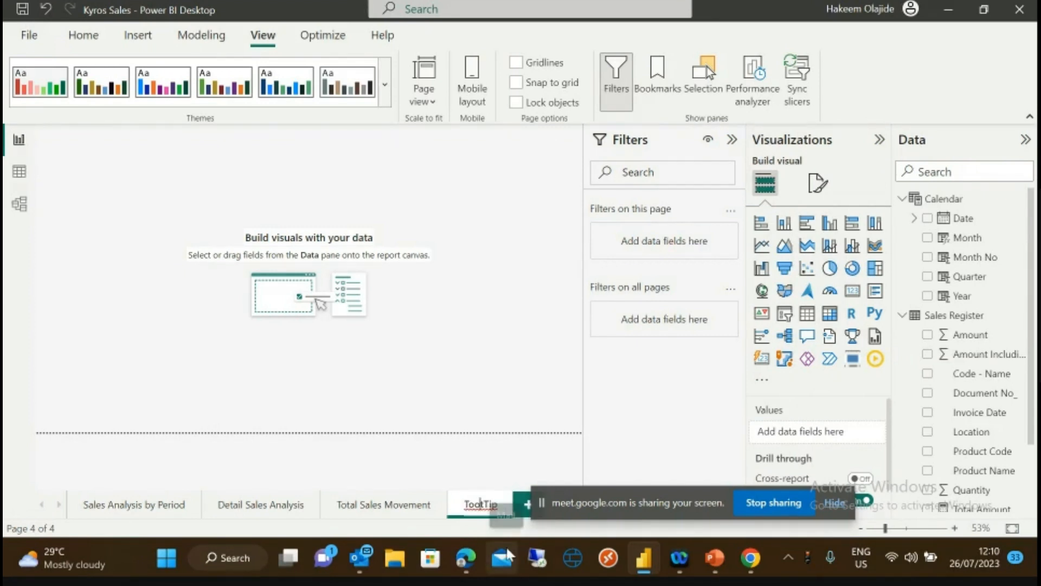
{"action": "key", "text": "BackSpace"}
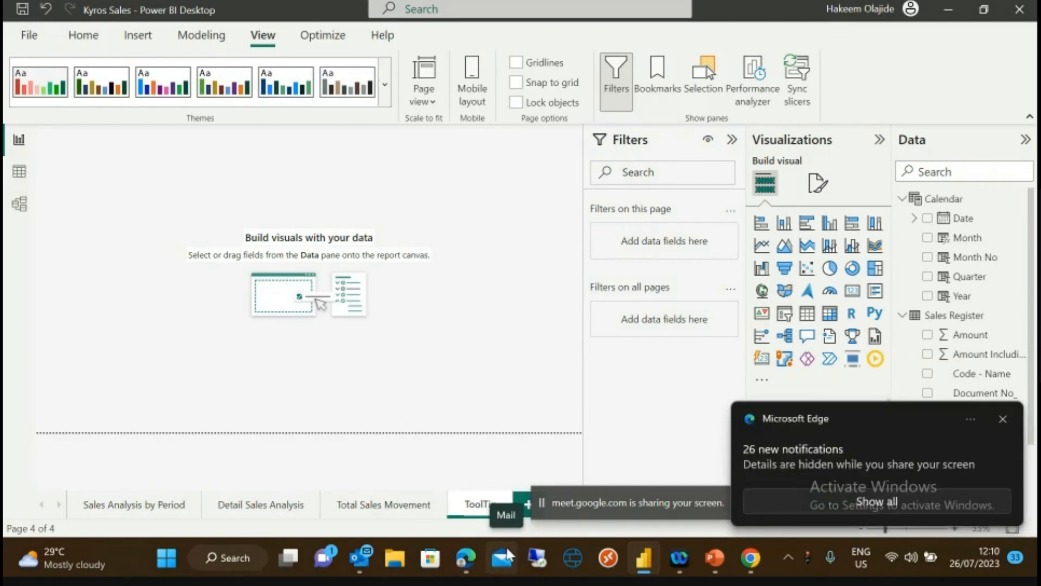
{"action": "type", "text": "l"}
{"action": "key", "text": "Return"}
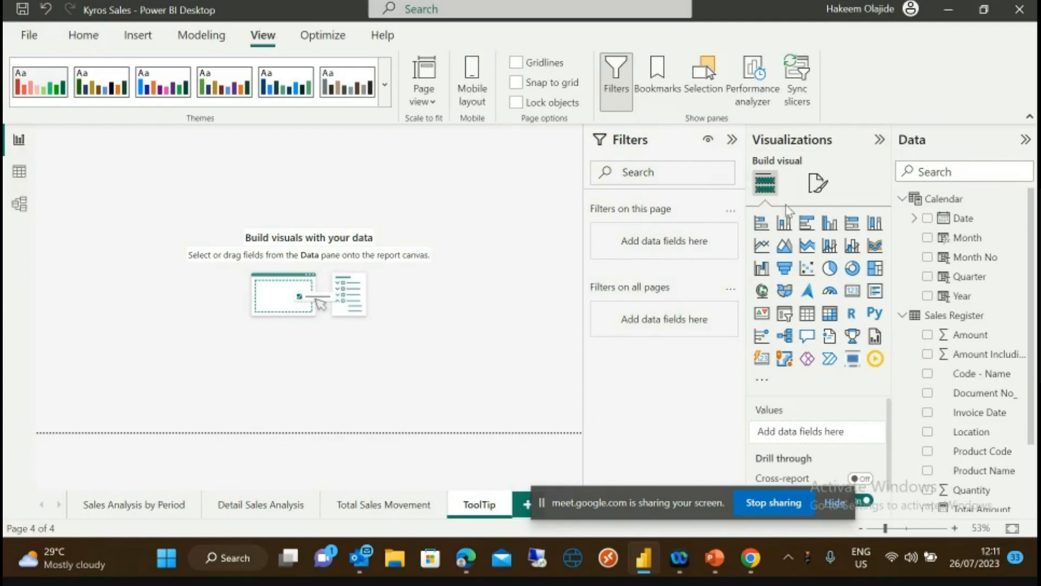
- Switch on Allow use as tooltip under Page information for the ToolTip page
{"action": "left_click", "coordinate": [815, 187]}
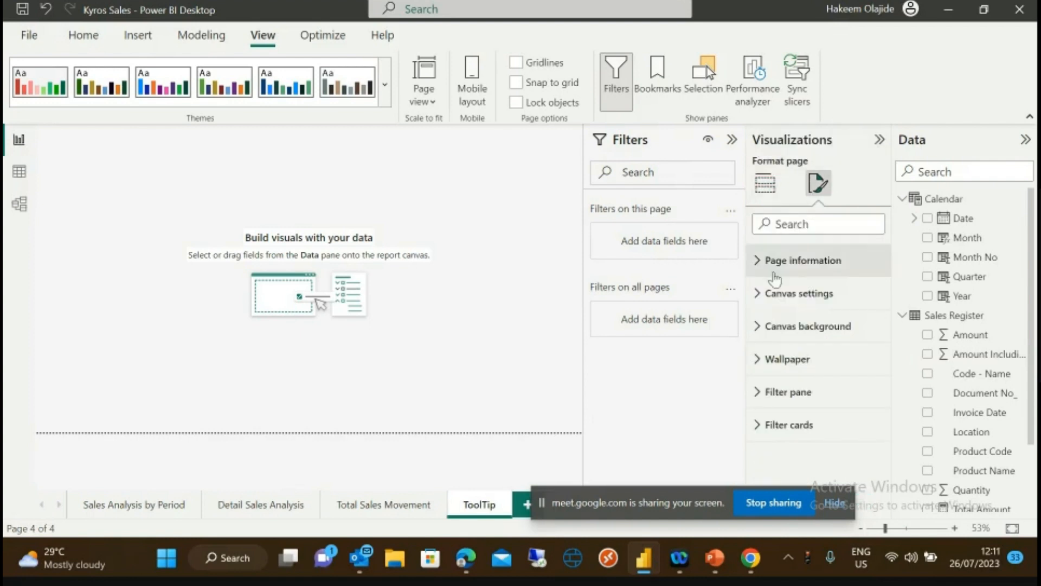
{"action": "left_click", "coordinate": [758, 263]}
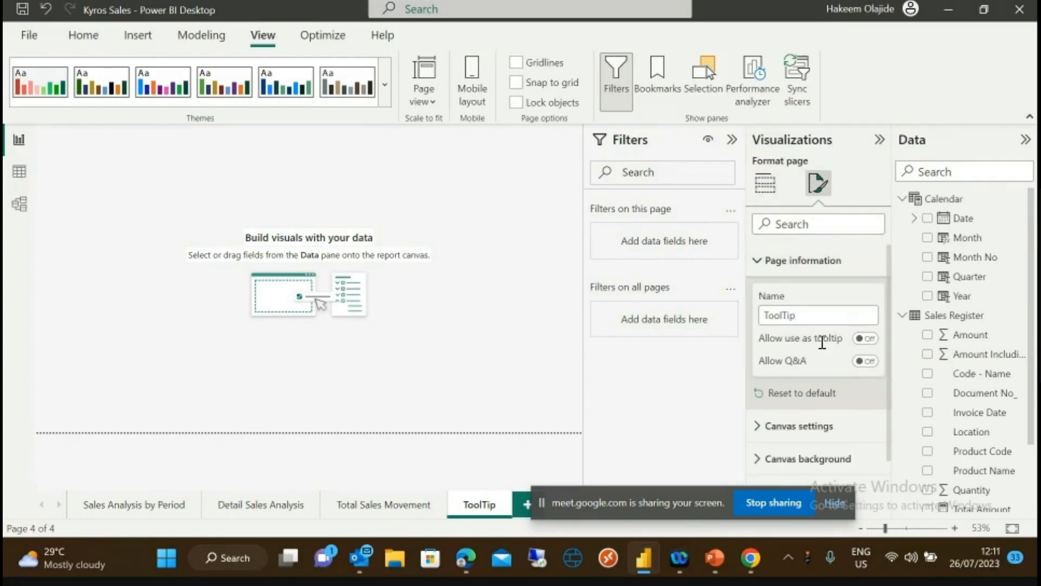
{"action": "left_click", "coordinate": [867, 338]}
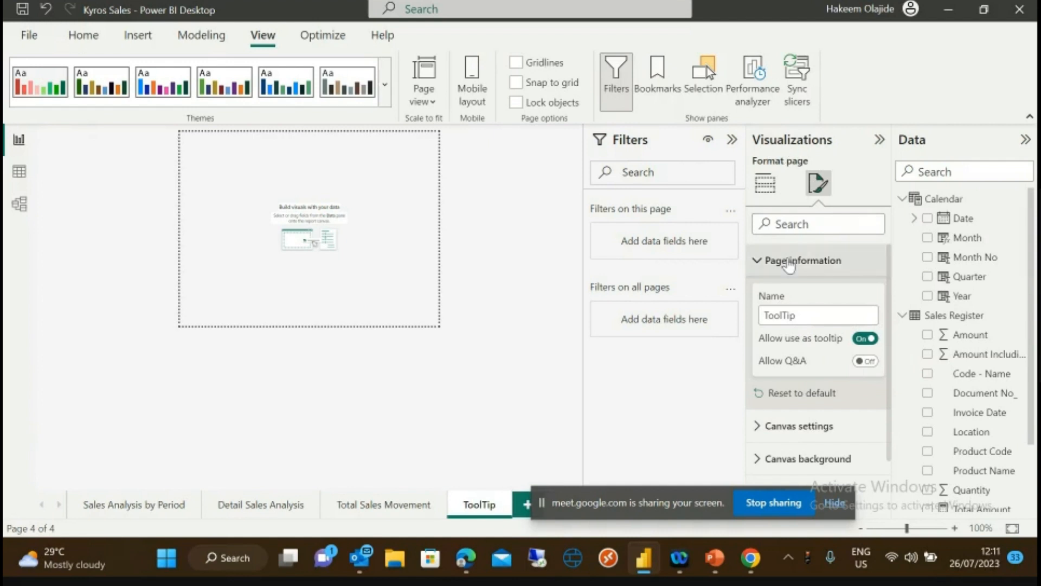
{"action": "left_click", "coordinate": [765, 184]}
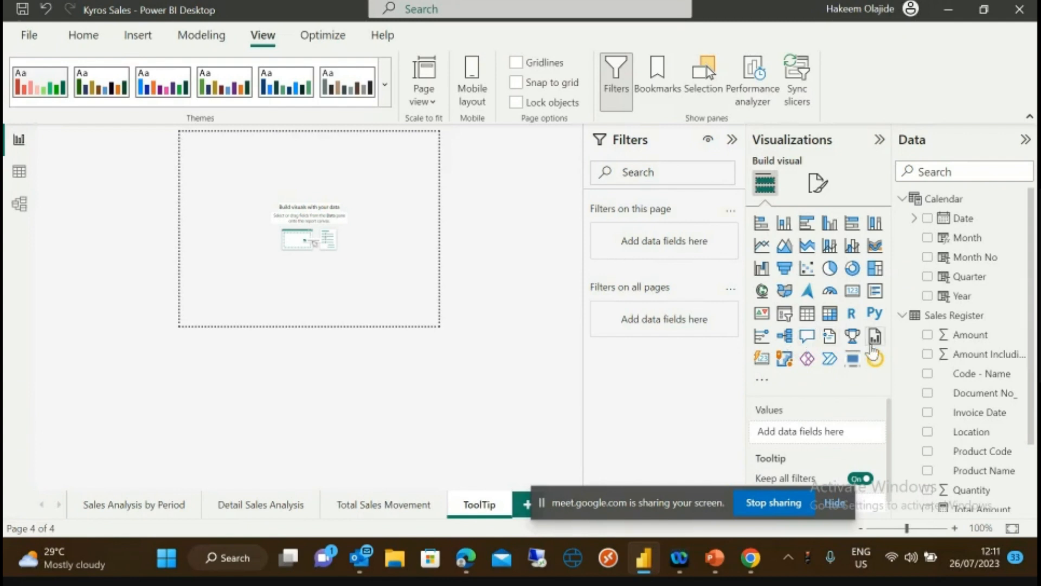
- Add a card showing Total Amount (54bn) and resize it to about half the canvas width
{"action": "left_click", "coordinate": [762, 359]}
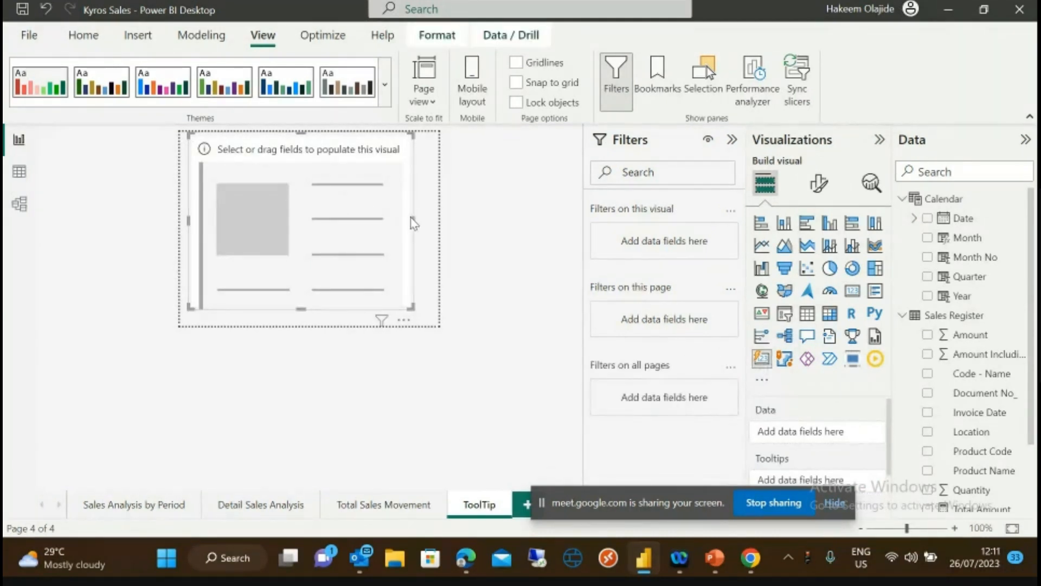
{"action": "left_click_drag", "start_coordinate": [414, 220], "coordinate": [444, 225]}
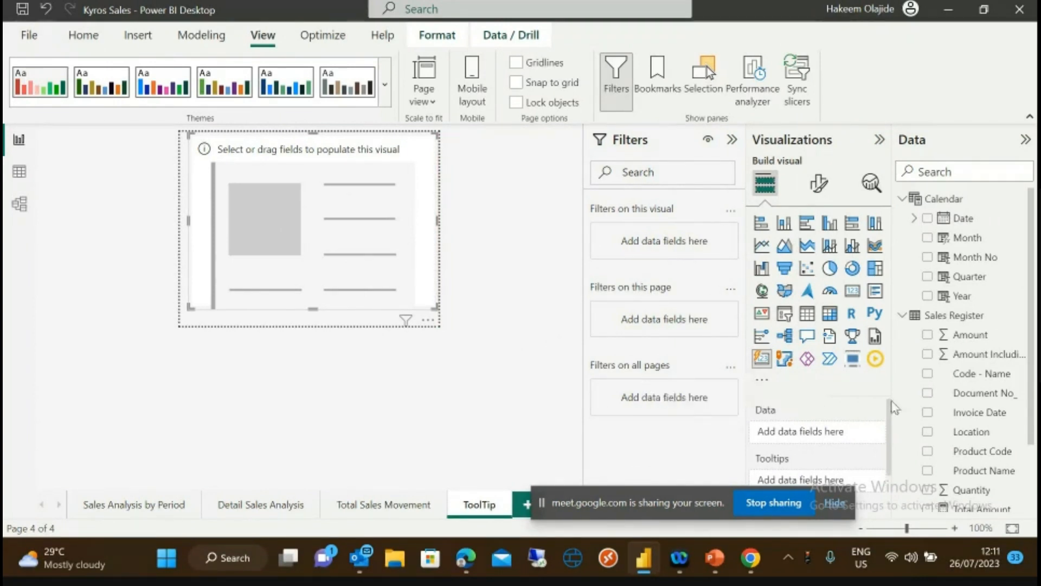
{"action": "left_click_drag", "start_coordinate": [1035, 410], "coordinate": [824, 435]}
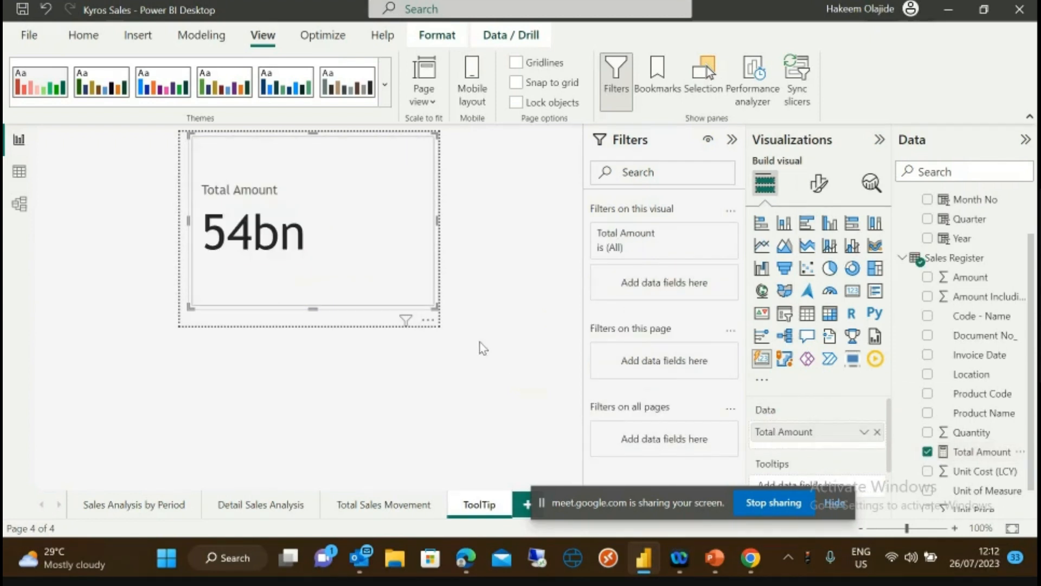
{"action": "left_click_drag", "start_coordinate": [436, 219], "coordinate": [328, 225]}
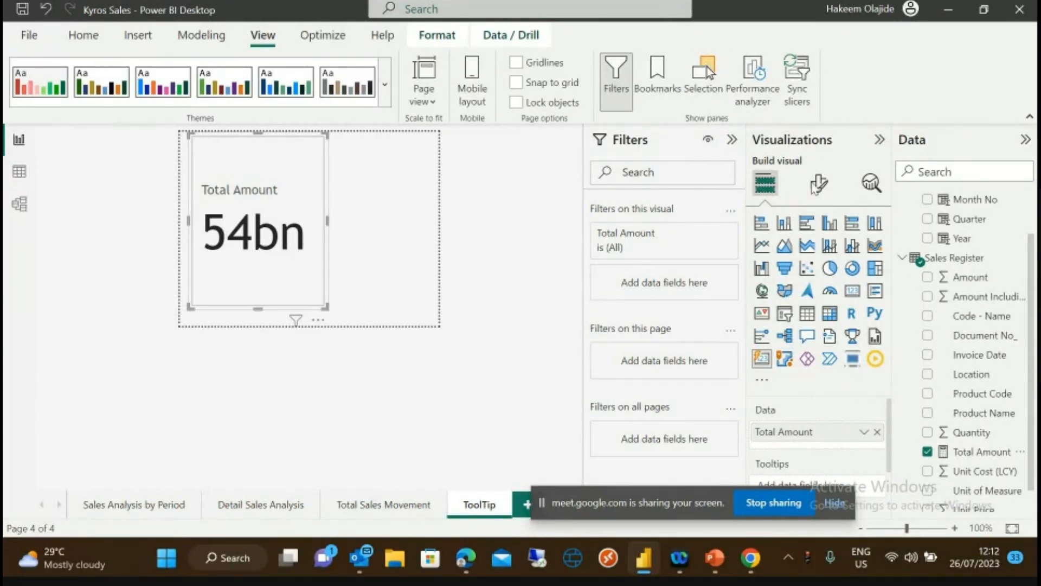
- Browse the card's General and Visual format options, expanding and collapsing the title settings
{"action": "left_click", "coordinate": [818, 184]}
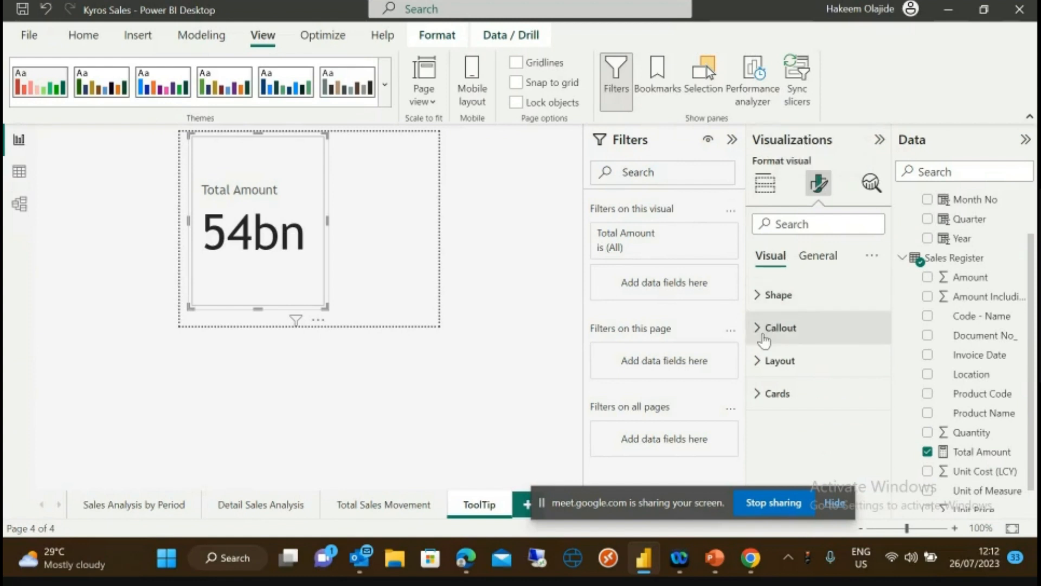
{"action": "left_click", "coordinate": [815, 255]}
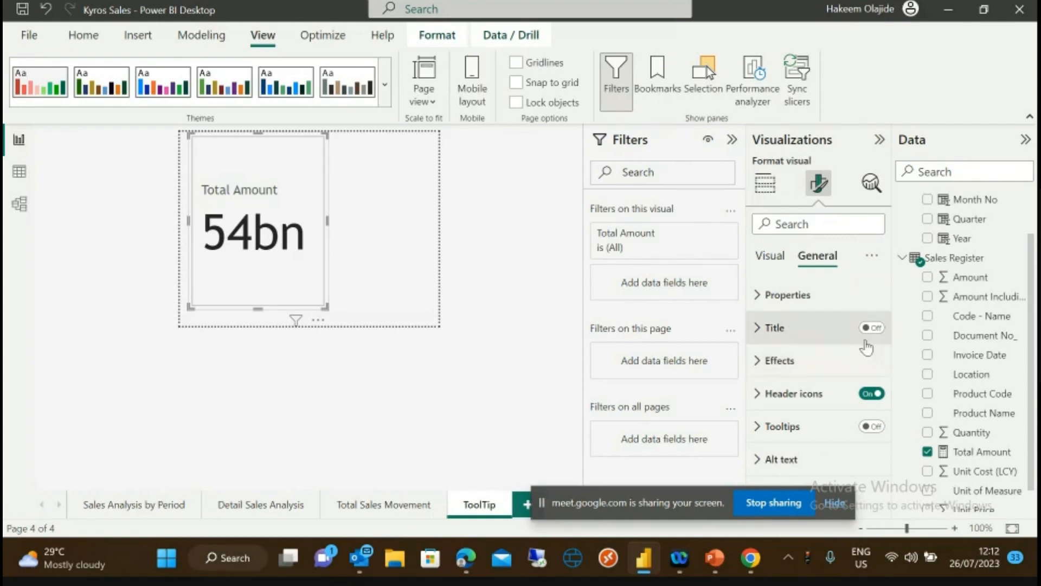
{"action": "left_click", "coordinate": [759, 330]}
{"action": "left_click", "coordinate": [759, 329]}
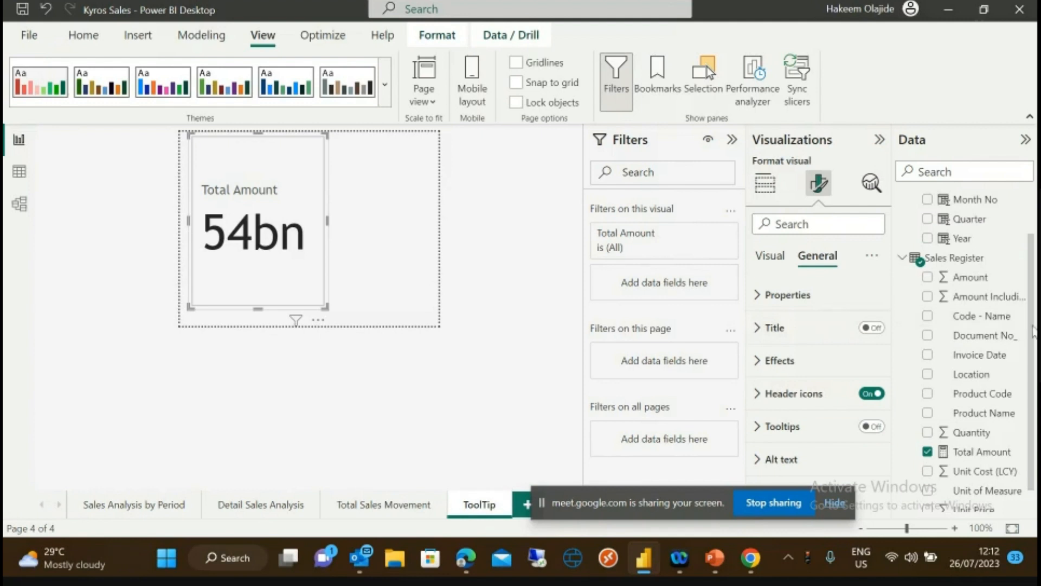
{"action": "scroll", "coordinate": [1032, 330], "scroll_direction": "down", "scroll_amount": 1}
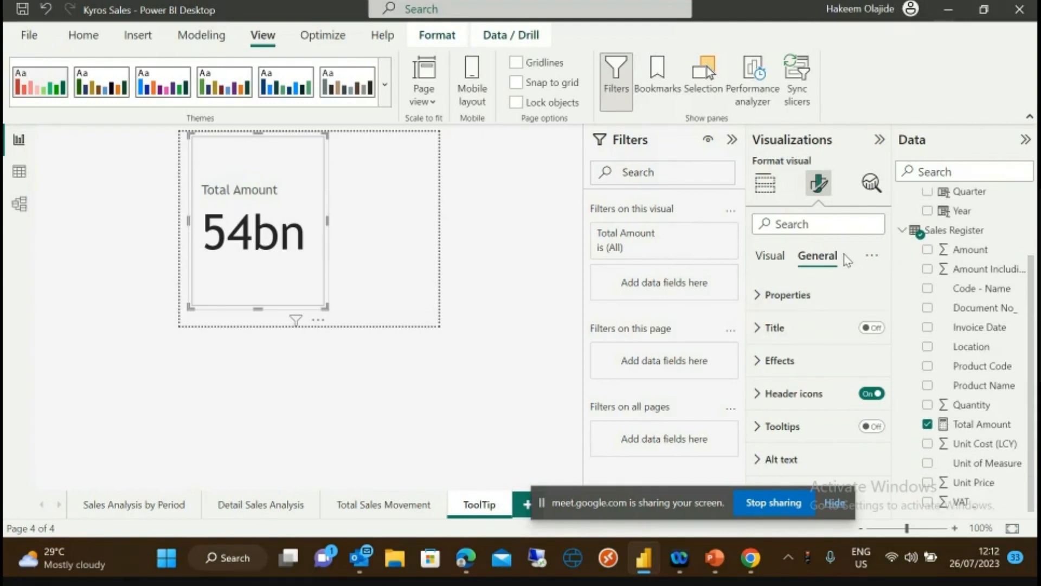
{"action": "left_click", "coordinate": [770, 257]}
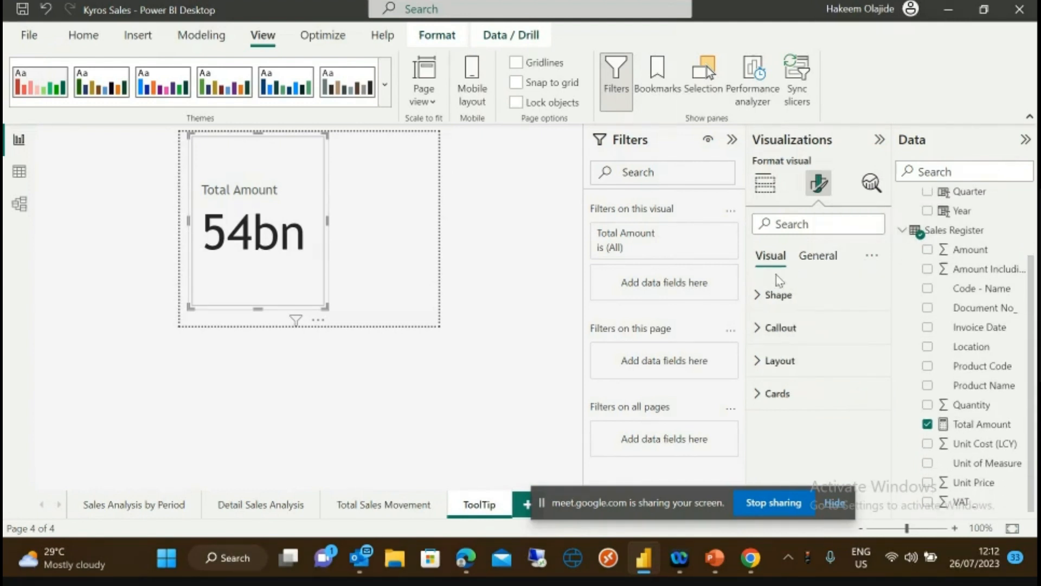
{"action": "left_click", "coordinate": [762, 401]}
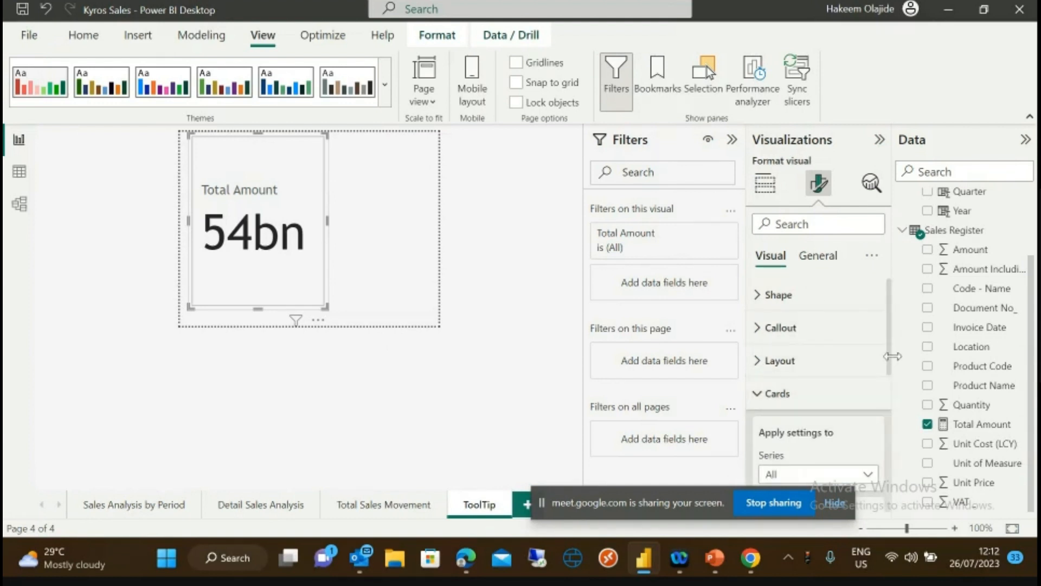
{"action": "scroll", "coordinate": [891, 362], "scroll_direction": "down", "scroll_amount": 5}
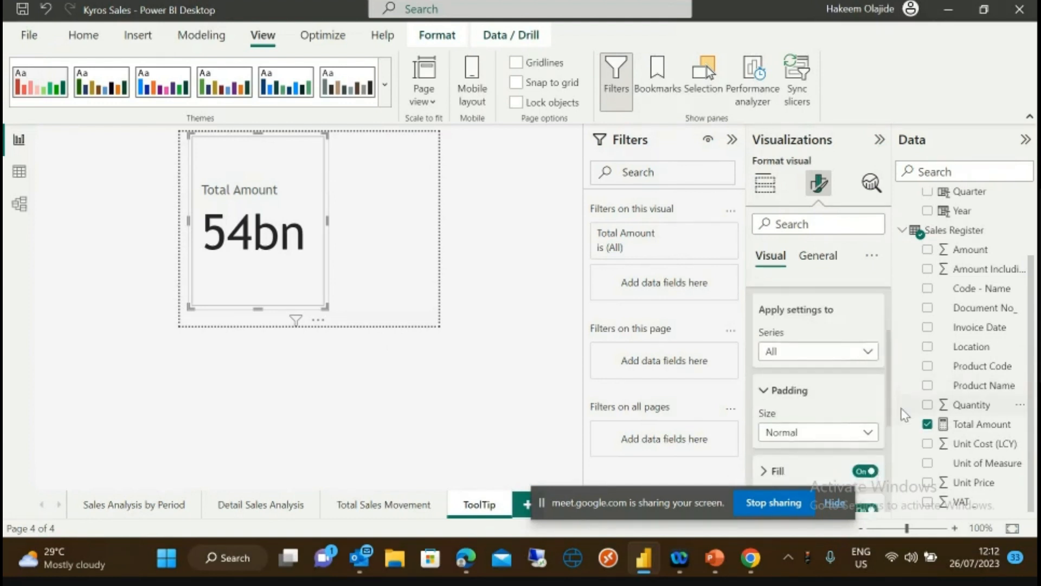
{"action": "scroll", "coordinate": [909, 446], "scroll_direction": "down", "scroll_amount": 3}
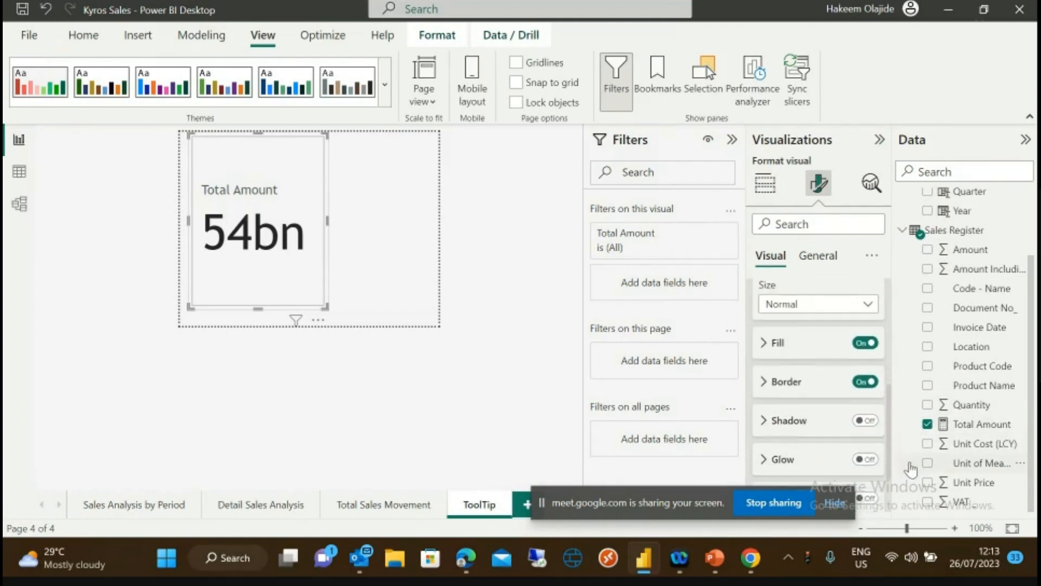
{"action": "scroll", "coordinate": [916, 491], "scroll_direction": "down", "scroll_amount": 1}
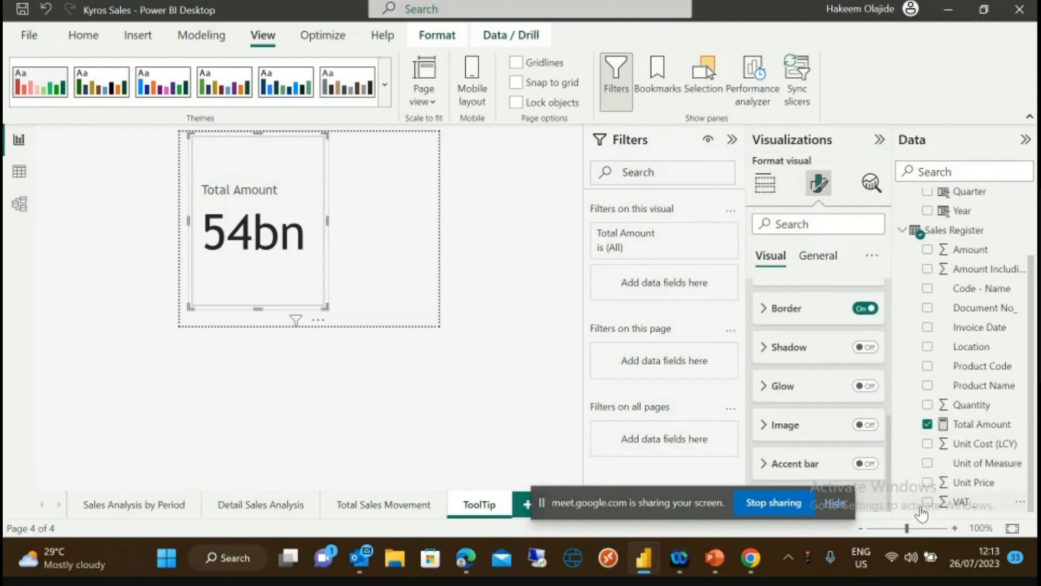
{"action": "scroll", "coordinate": [913, 477], "scroll_direction": "up", "scroll_amount": 3}
{"action": "scroll", "coordinate": [883, 364], "scroll_direction": "up", "scroll_amount": 5}
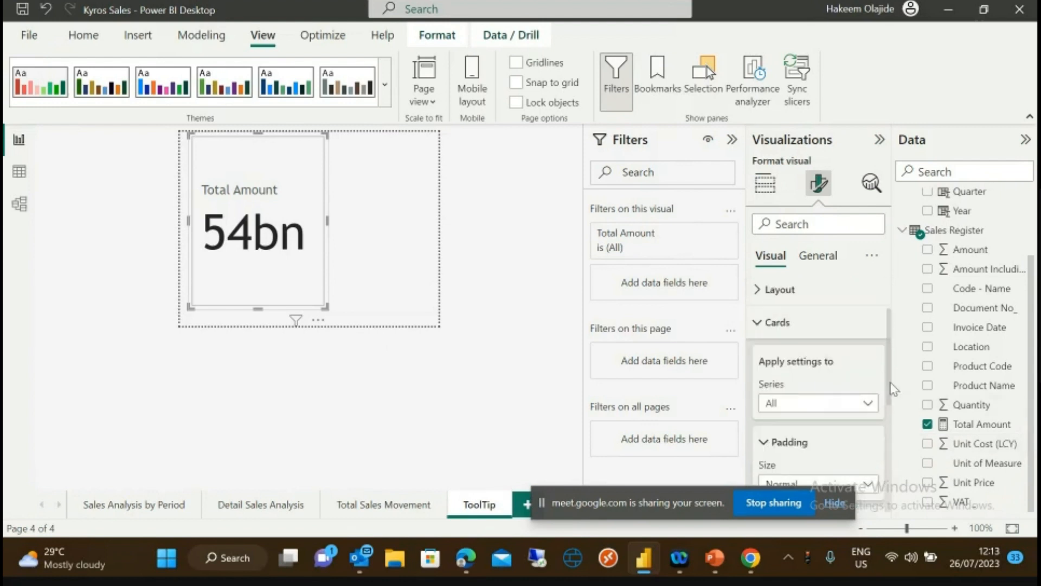
{"action": "scroll", "coordinate": [881, 350], "scroll_direction": "up", "scroll_amount": 1}
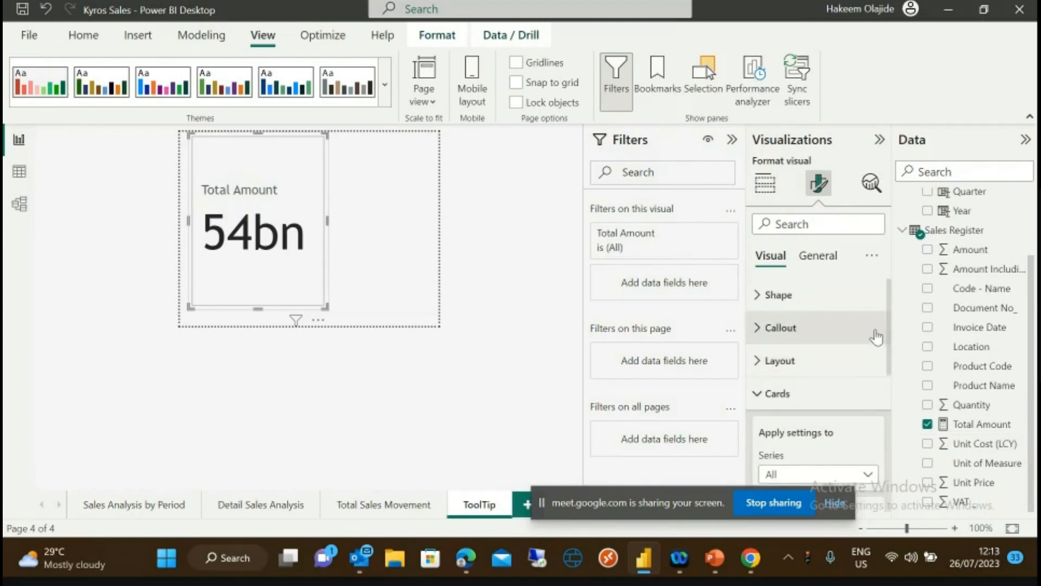
- Check the card's General Properties size and Position settings, then expand Effects
{"action": "left_click", "coordinate": [814, 257]}
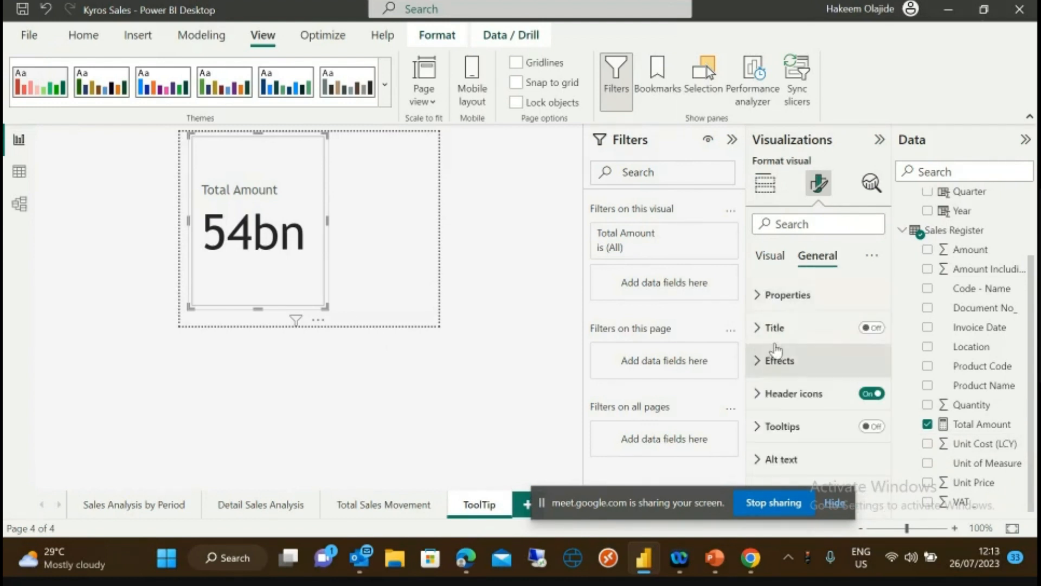
{"action": "left_click", "coordinate": [760, 301]}
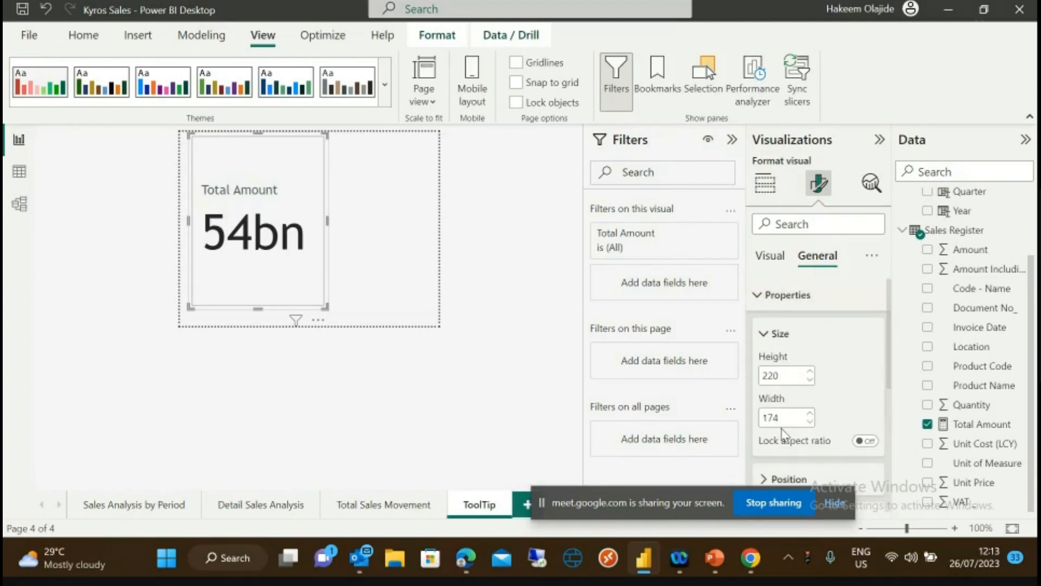
{"action": "left_click_drag", "start_coordinate": [887, 376], "coordinate": [888, 460]}
{"action": "left_click", "coordinate": [766, 310]}
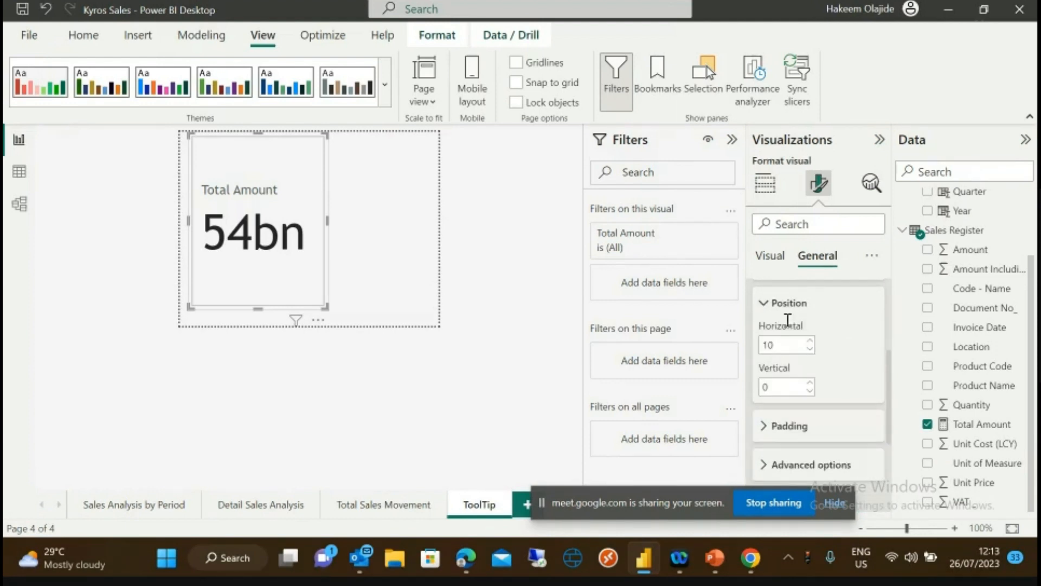
{"action": "left_click", "coordinate": [763, 303]}
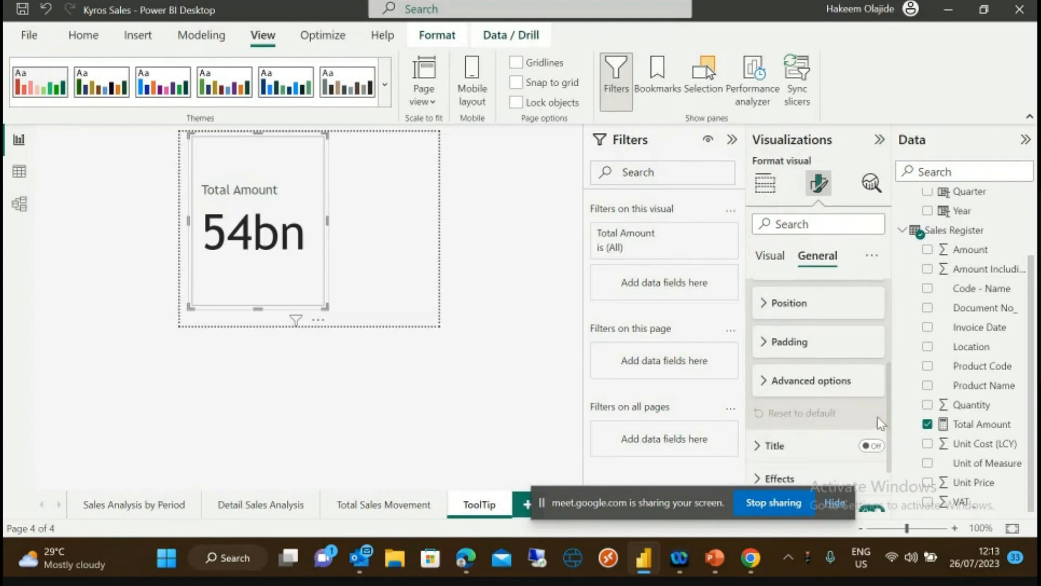
{"action": "left_click_drag", "start_coordinate": [890, 415], "coordinate": [900, 456]}
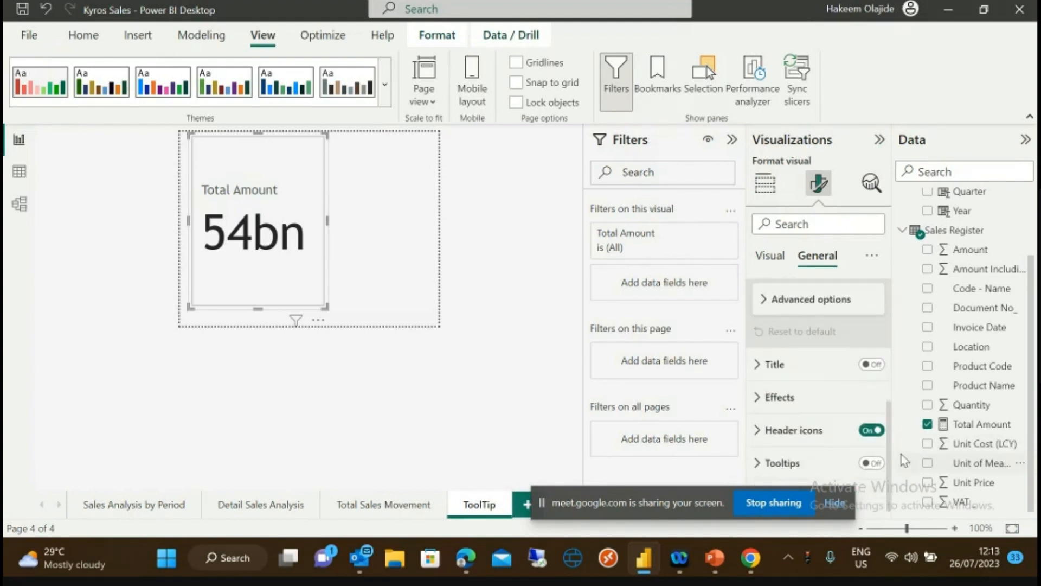
{"action": "left_click", "coordinate": [765, 398]}
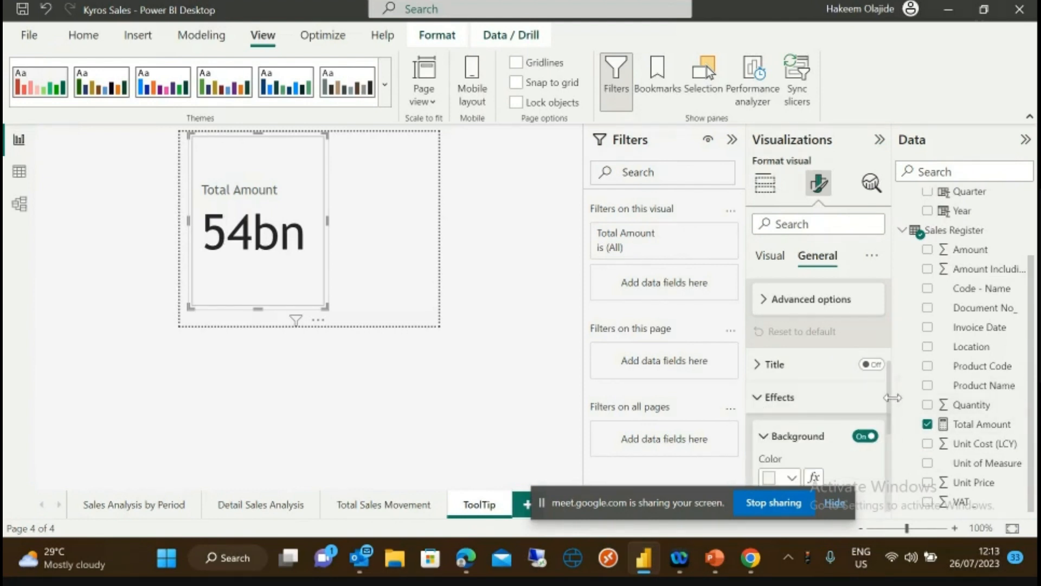
- Give the Total Amount card a red background at 3% transparency
{"action": "left_click_drag", "start_coordinate": [891, 399], "coordinate": [903, 445]}
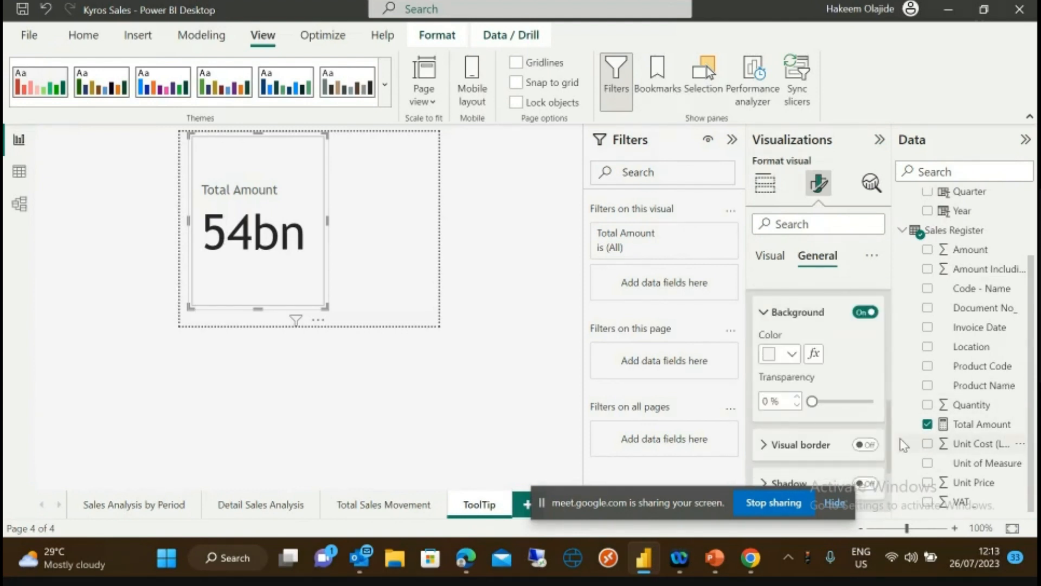
{"action": "left_click", "coordinate": [792, 356]}
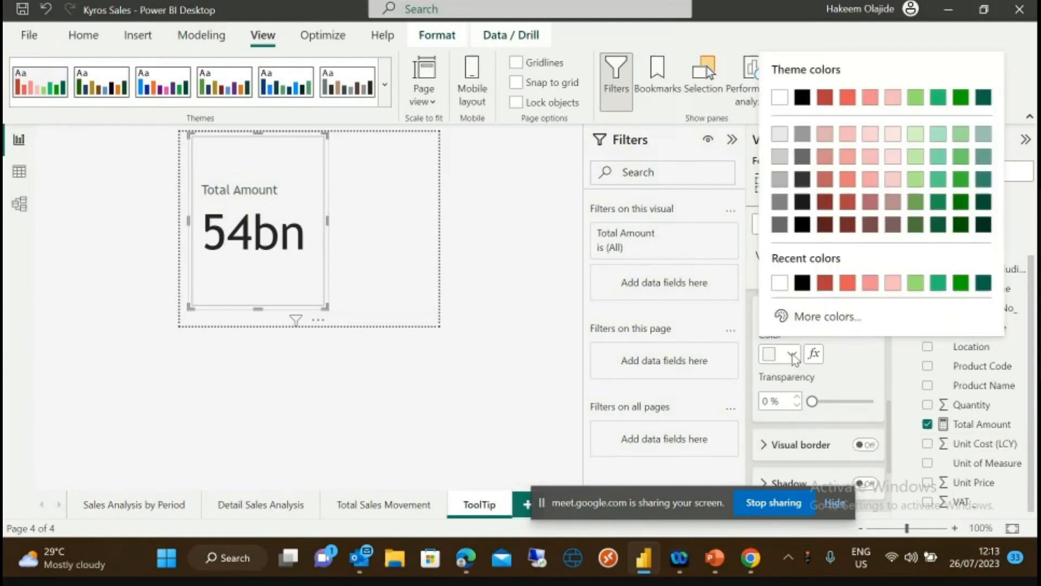
{"action": "left_click", "coordinate": [825, 282]}
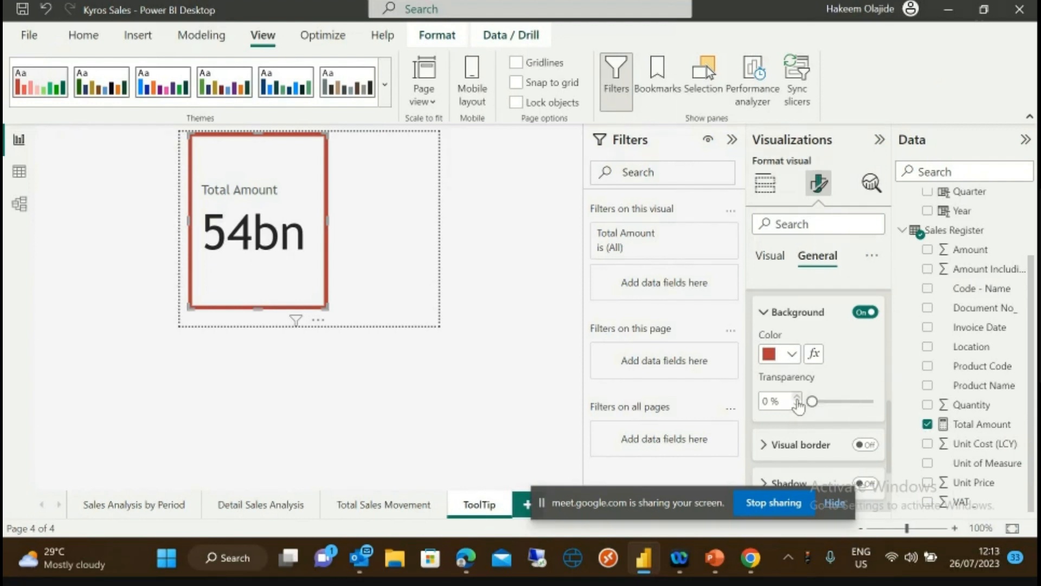
{"action": "mouse_move", "coordinate": [812, 401]}
{"action": "left_mouse_down"}
{"action": "mouse_move", "coordinate": [860, 404]}
{"action": "mouse_move", "coordinate": [826, 402]}
{"action": "left_mouse_up"}
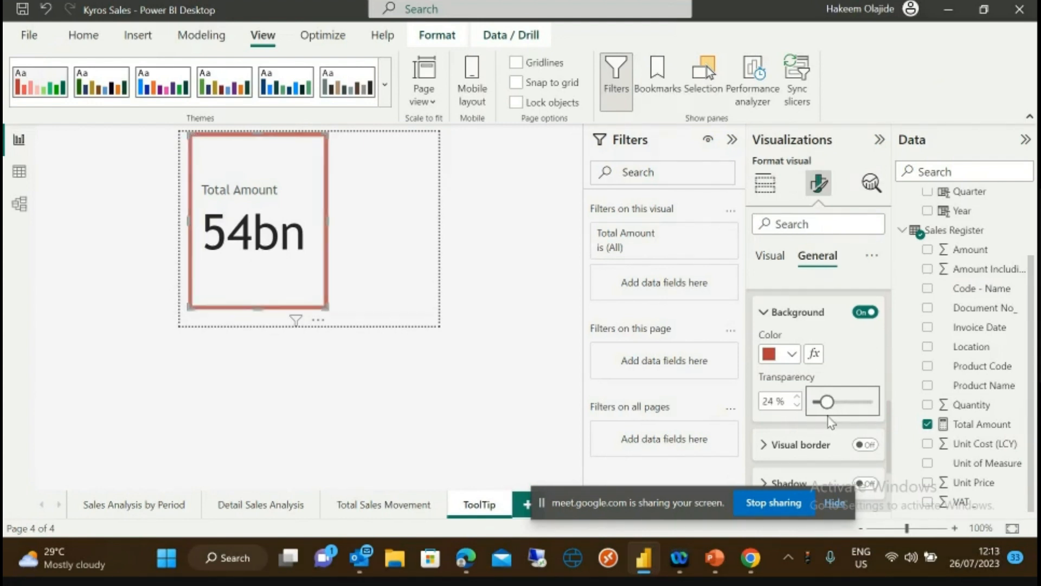
{"action": "left_click_drag", "start_coordinate": [825, 401], "coordinate": [814, 401]}
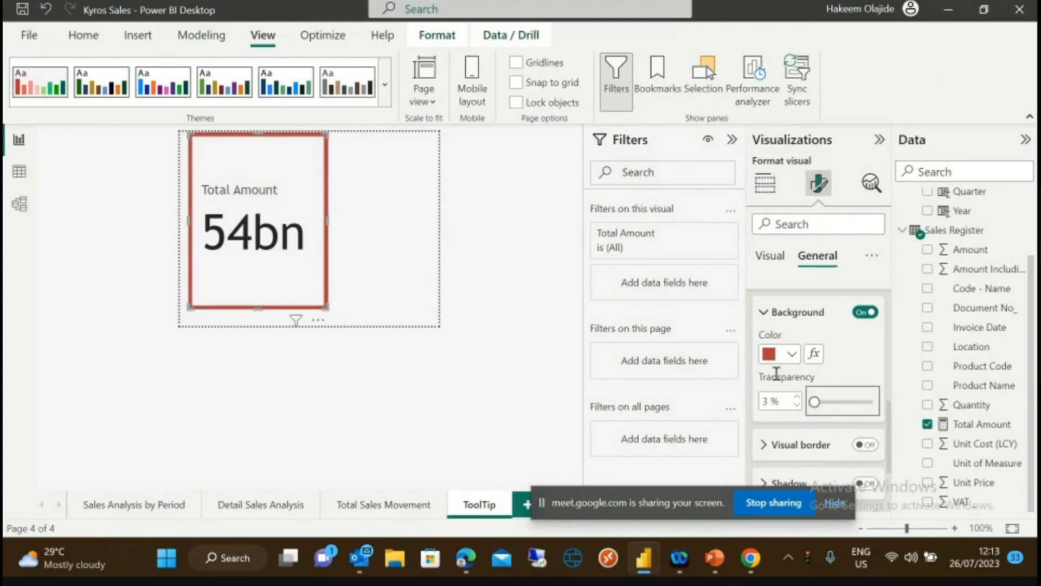
{"action": "left_click", "coordinate": [762, 313]}
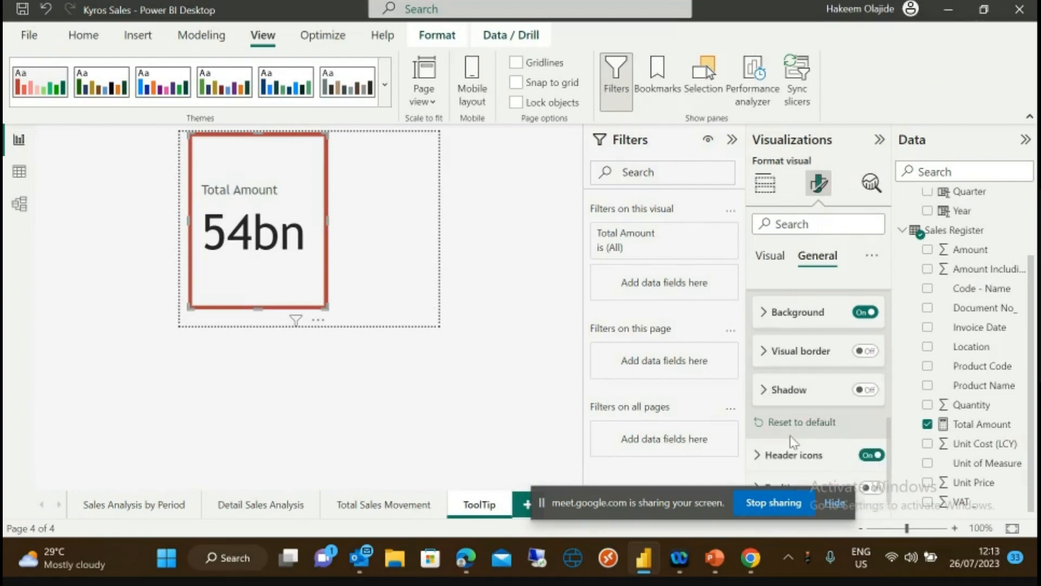
{"action": "left_click", "coordinate": [764, 315]}
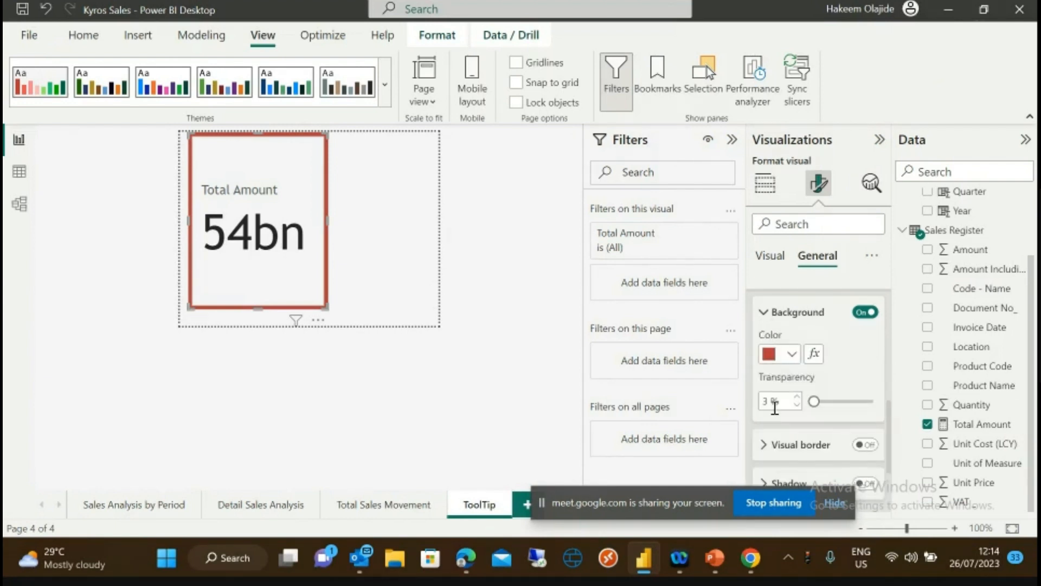
{"action": "left_click", "coordinate": [762, 446]}
{"action": "left_click_drag", "start_coordinate": [891, 418], "coordinate": [897, 467]}
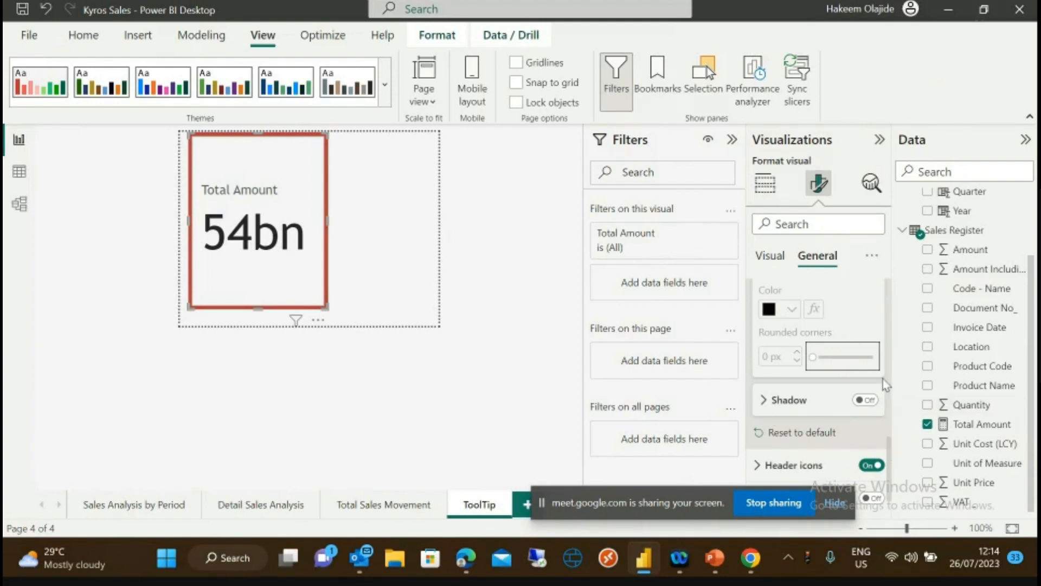
- Review the card's General format settings, then return to Build visual with Total Amount as data
{"action": "scroll", "coordinate": [893, 469], "scroll_direction": "down", "scroll_amount": 1}
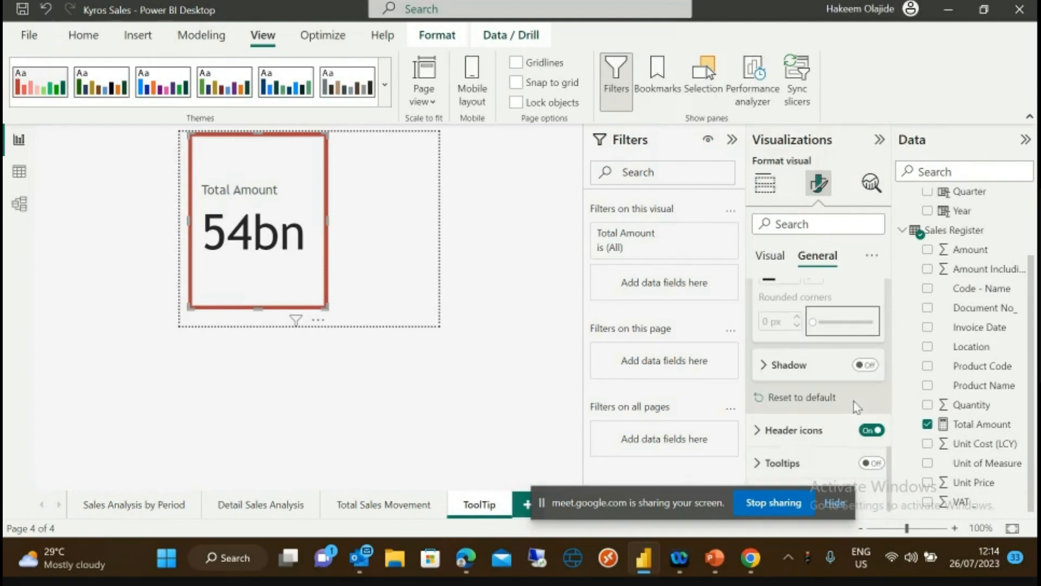
{"action": "scroll", "coordinate": [865, 354], "scroll_direction": "up", "scroll_amount": 10}
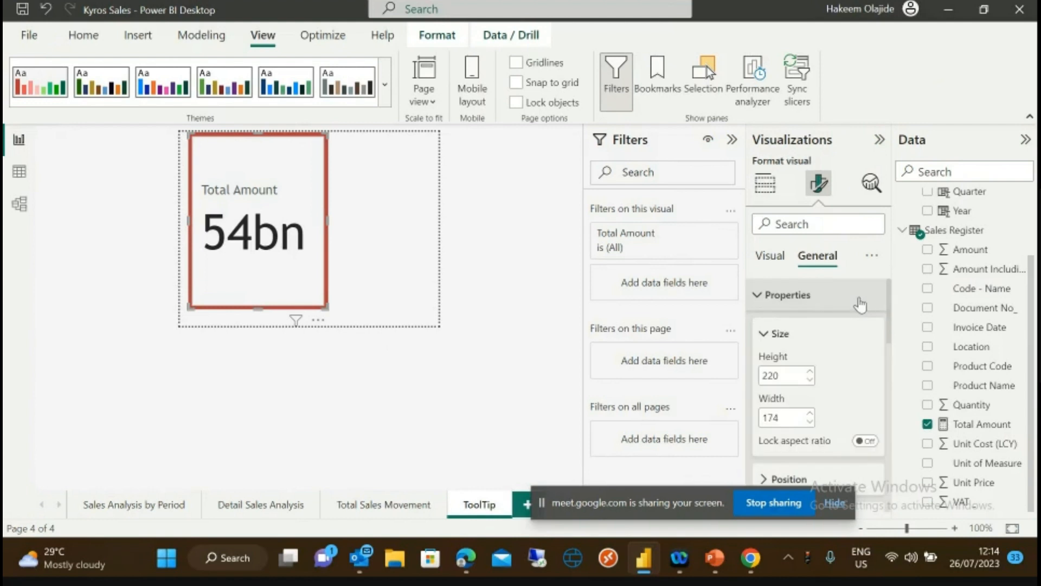
{"action": "scroll", "coordinate": [859, 305], "scroll_direction": "down", "scroll_amount": 1}
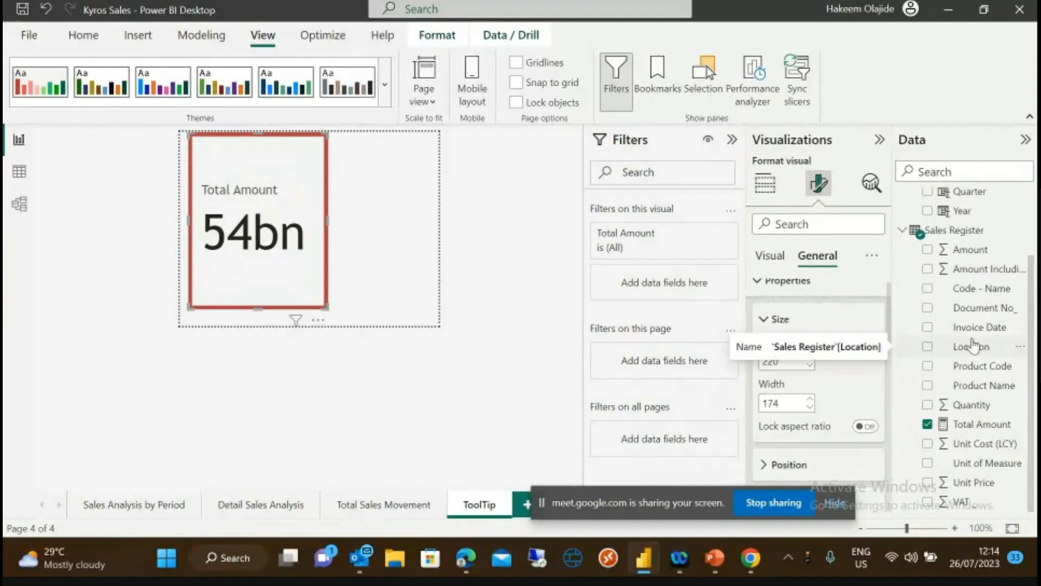
{"action": "left_click", "coordinate": [769, 260]}
- Add Location to the Tooltips well, then move First Location into the Data well under Total Amount
{"action": "left_click", "coordinate": [765, 183]}
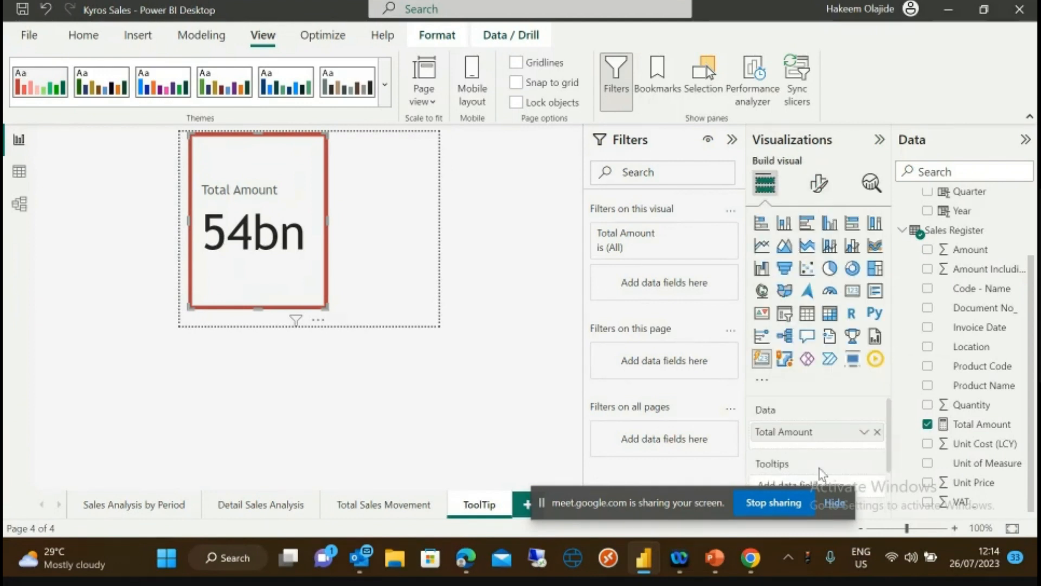
{"action": "left_click_drag", "start_coordinate": [720, 499], "coordinate": [261, 564]}
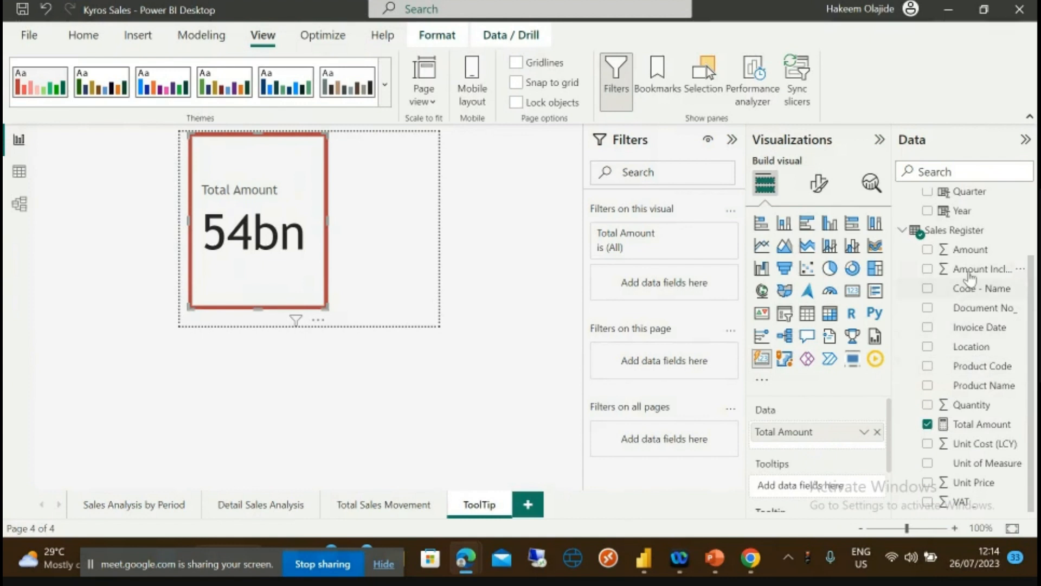
{"action": "left_click_drag", "start_coordinate": [976, 347], "coordinate": [830, 493]}
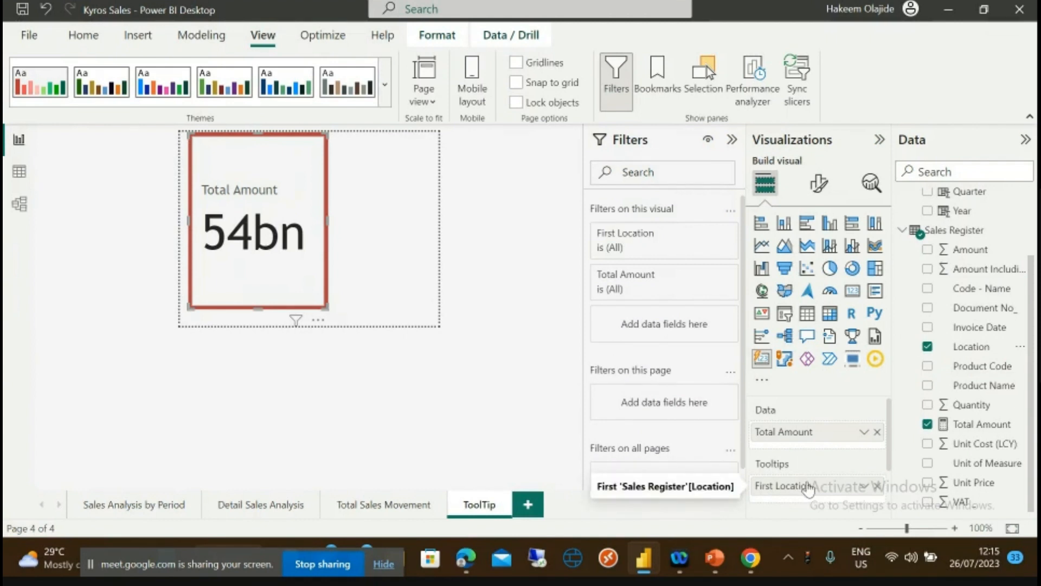
{"action": "left_click_drag", "start_coordinate": [808, 488], "coordinate": [807, 441]}
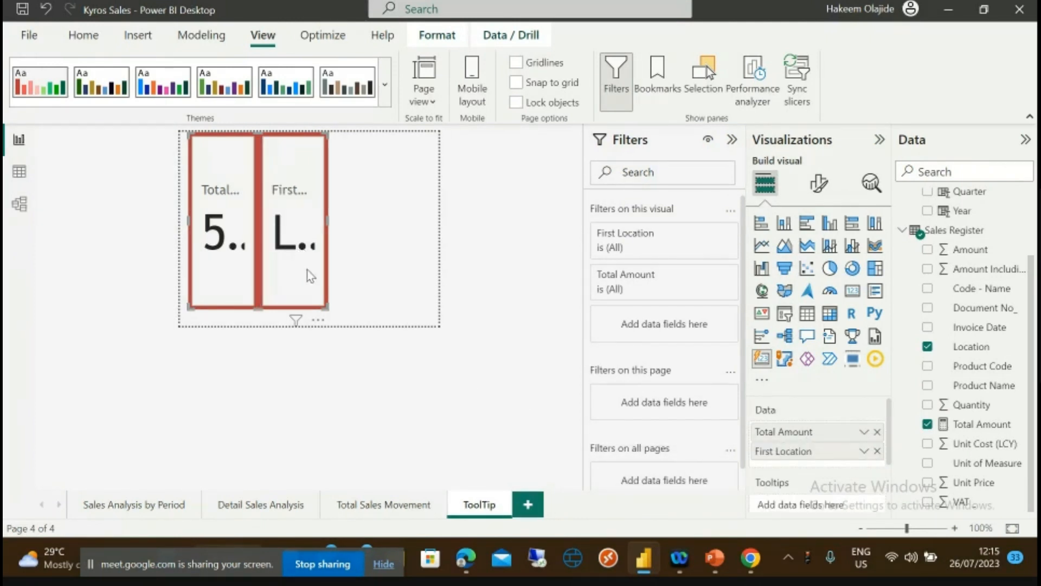
- Widen and heighten the two-card visual on the ToolTip page
{"action": "left_click_drag", "start_coordinate": [326, 223], "coordinate": [420, 221]}
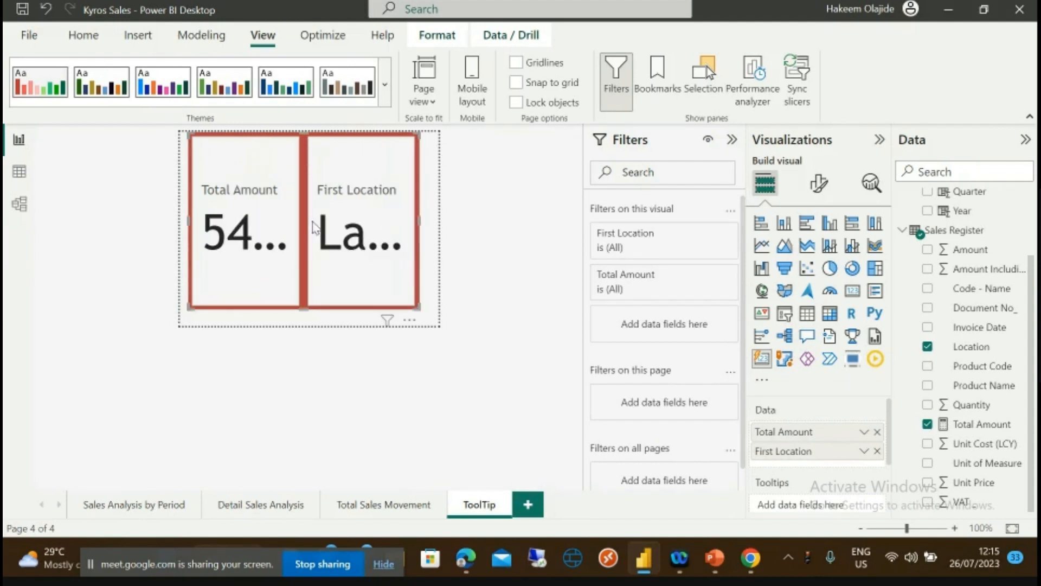
{"action": "left_click_drag", "start_coordinate": [420, 223], "coordinate": [442, 230]}
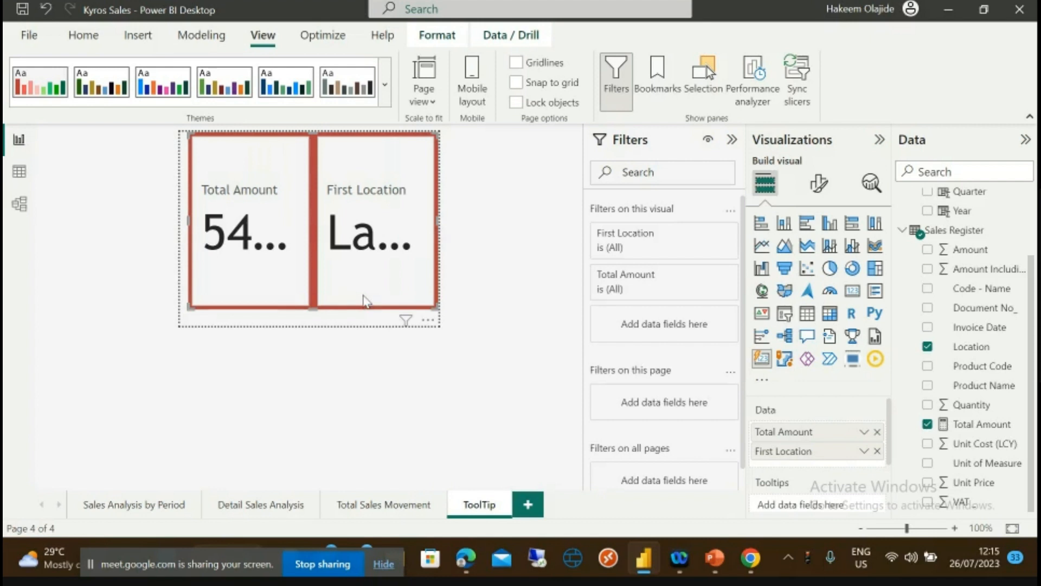
{"action": "left_click_drag", "start_coordinate": [313, 308], "coordinate": [314, 325]}
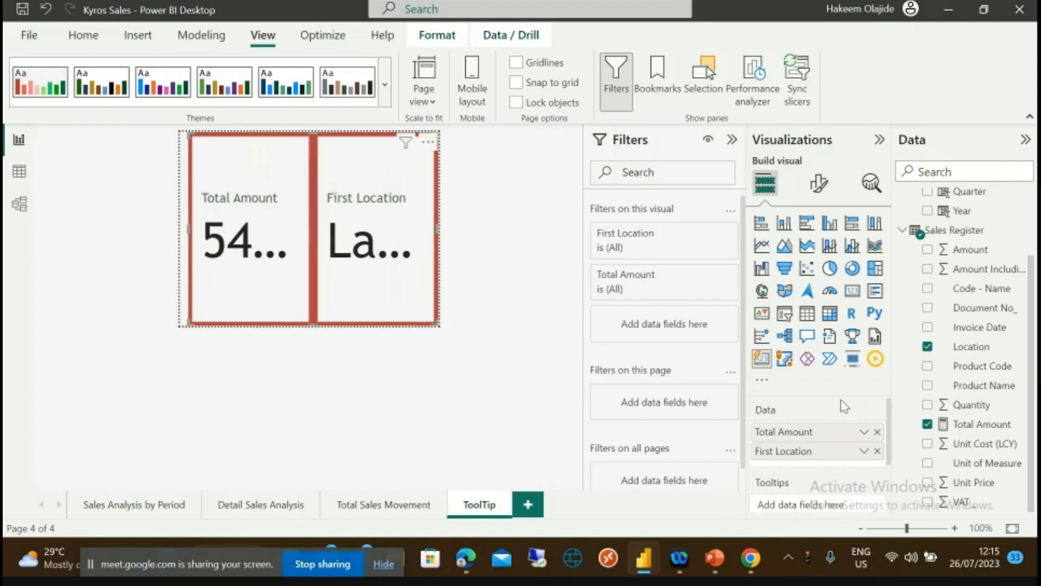
- Remove First Location from the card's data and add Location as a tooltip field instead
{"action": "left_click", "coordinate": [877, 451]}
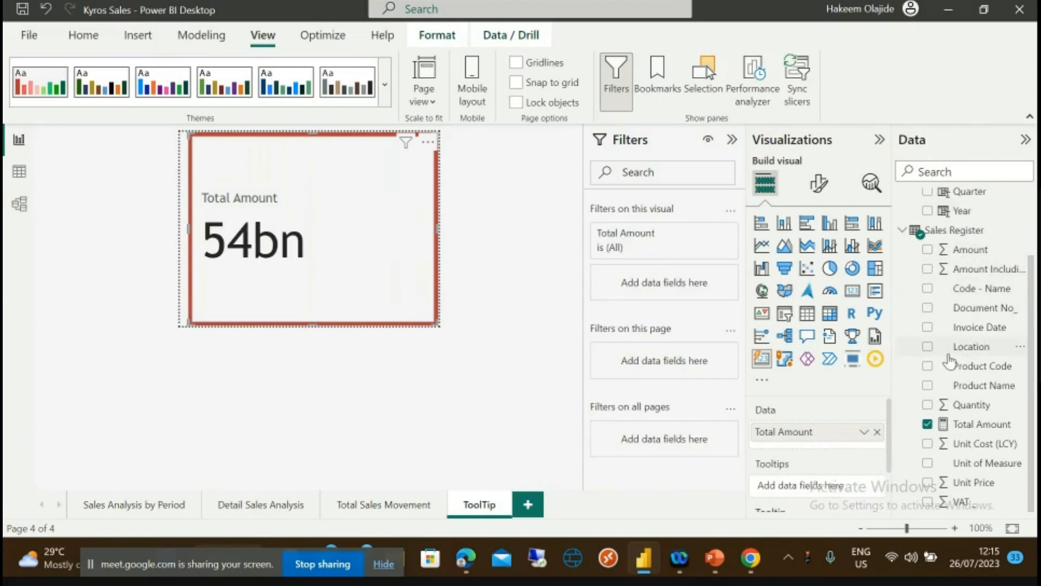
{"action": "left_click_drag", "start_coordinate": [971, 347], "coordinate": [829, 488]}
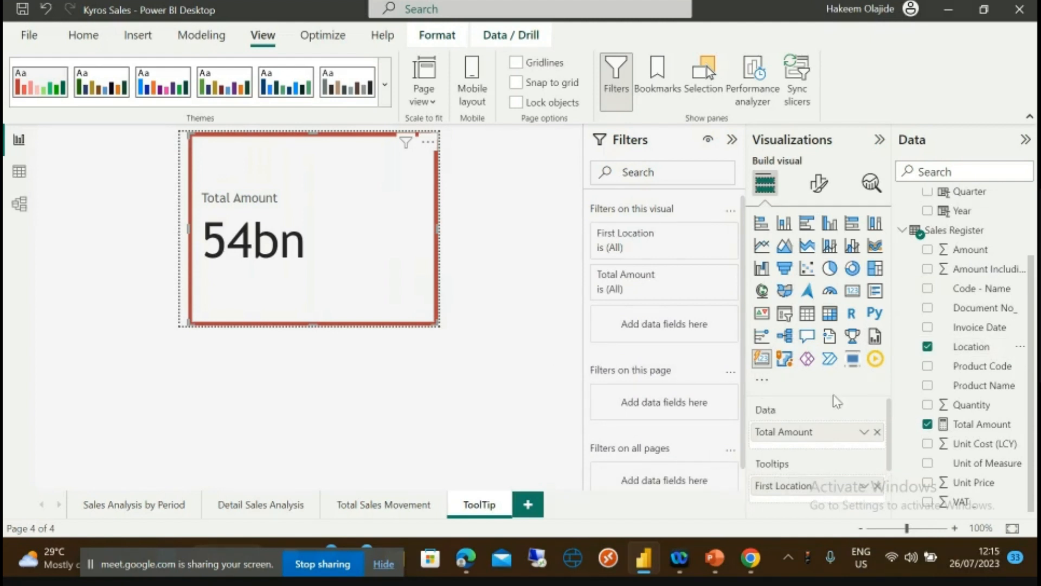
{"action": "scroll", "coordinate": [887, 433], "scroll_direction": "down", "scroll_amount": 2}
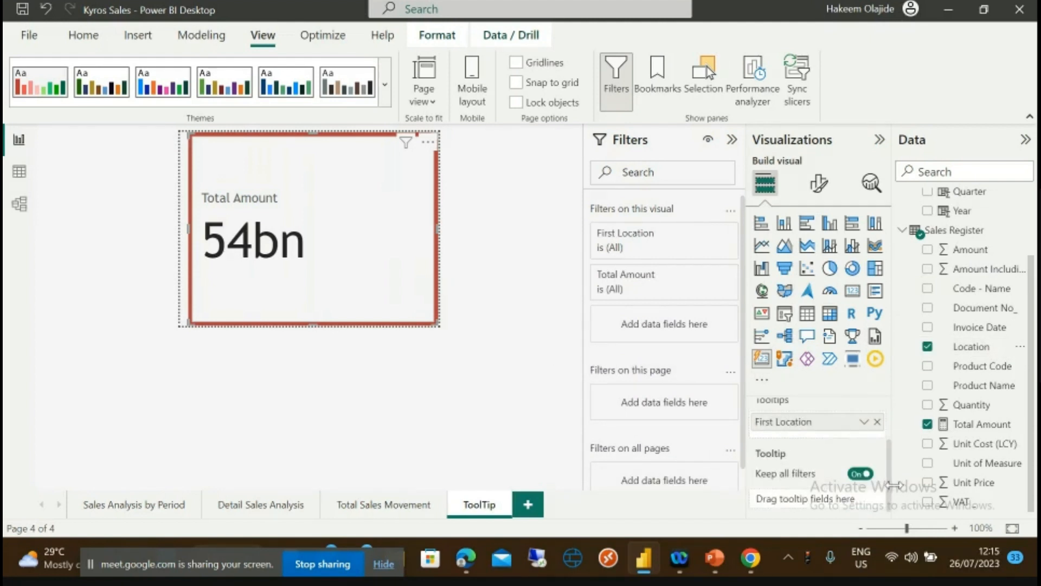
{"action": "scroll", "coordinate": [895, 484], "scroll_direction": "up", "scroll_amount": 2}
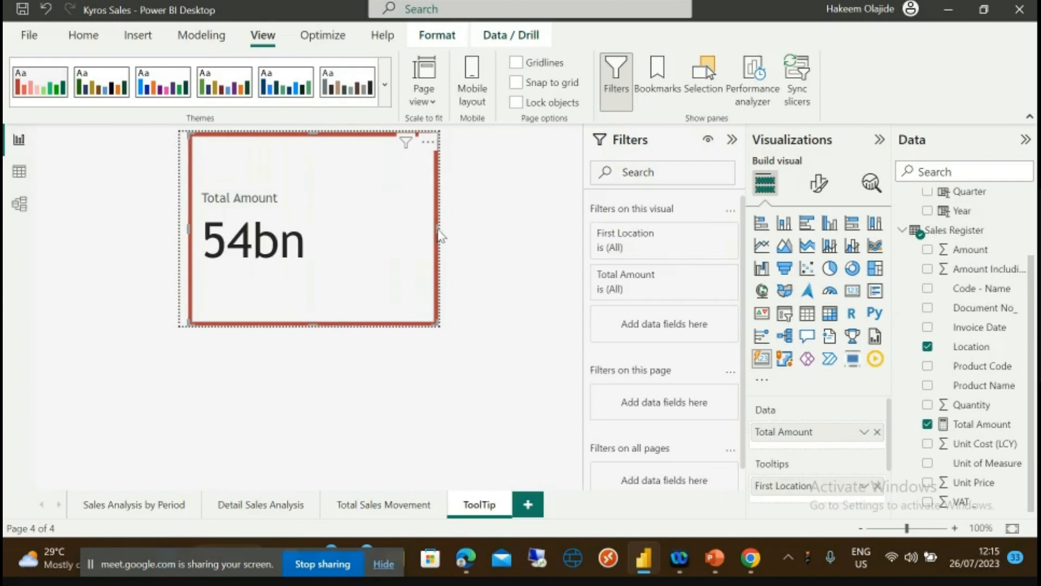
- View the Sales Analysis by Period page and check the tooltips on its chart bars
{"action": "left_click", "coordinate": [147, 510]}
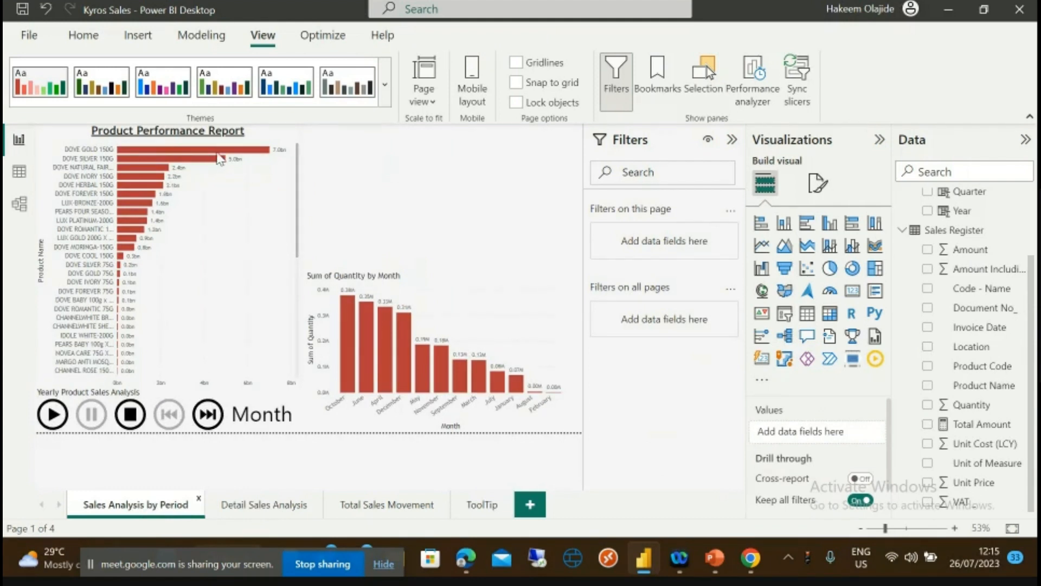
{"action": "mouse_move", "coordinate": [231, 157]}
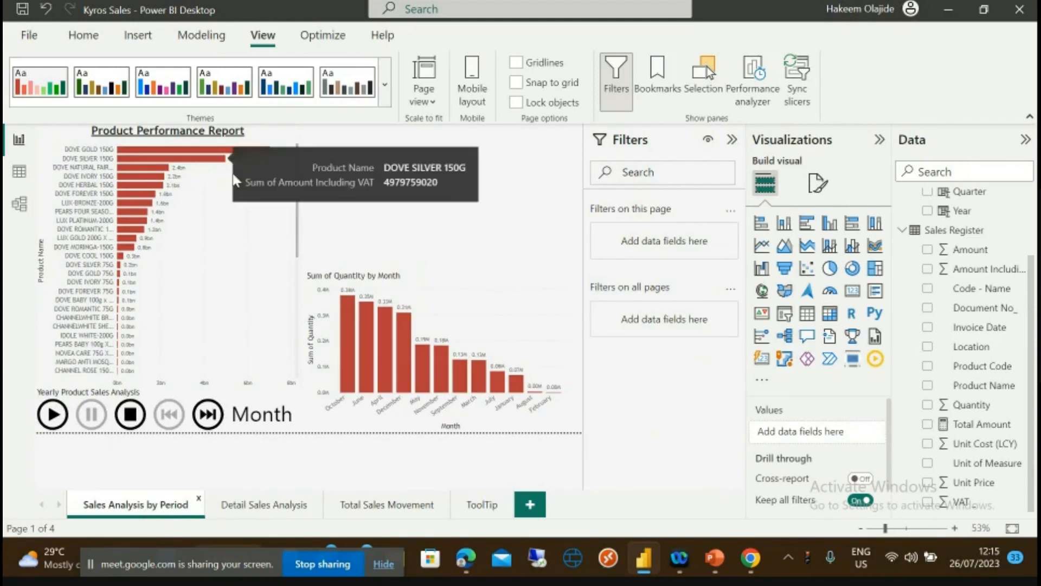
{"action": "mouse_move", "coordinate": [350, 323]}
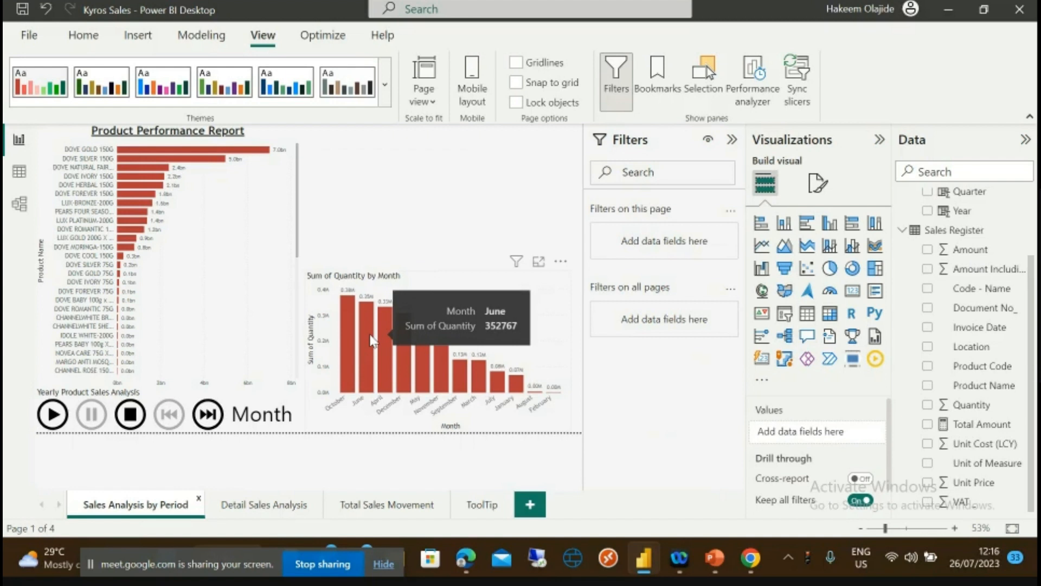
{"action": "left_click", "coordinate": [257, 506]}
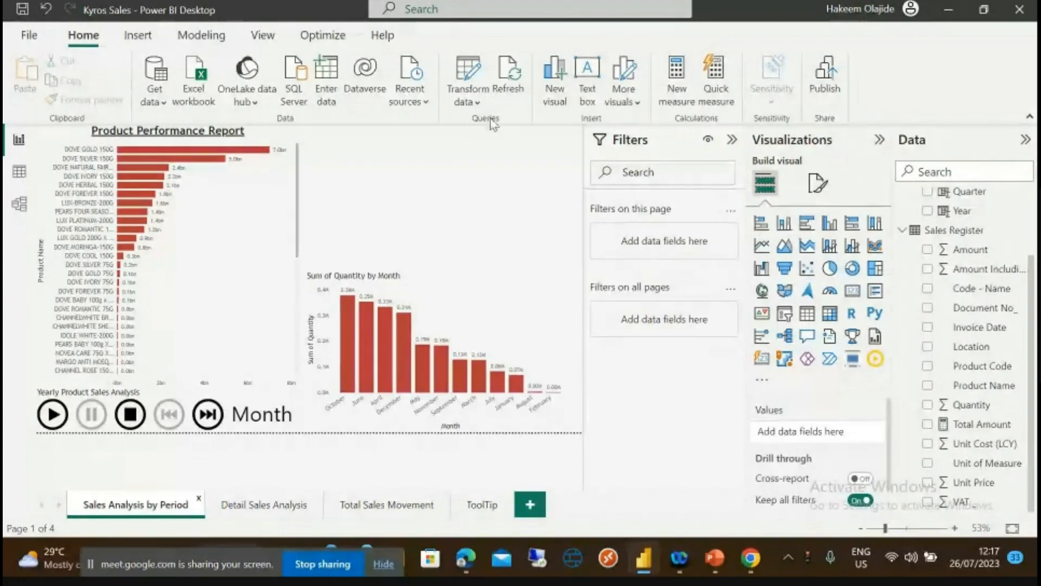
- Refresh the report data and delete the Month play-axis visual from the page
{"action": "left_click", "coordinate": [508, 87]}
{"action": "left_click", "coordinate": [293, 415]}
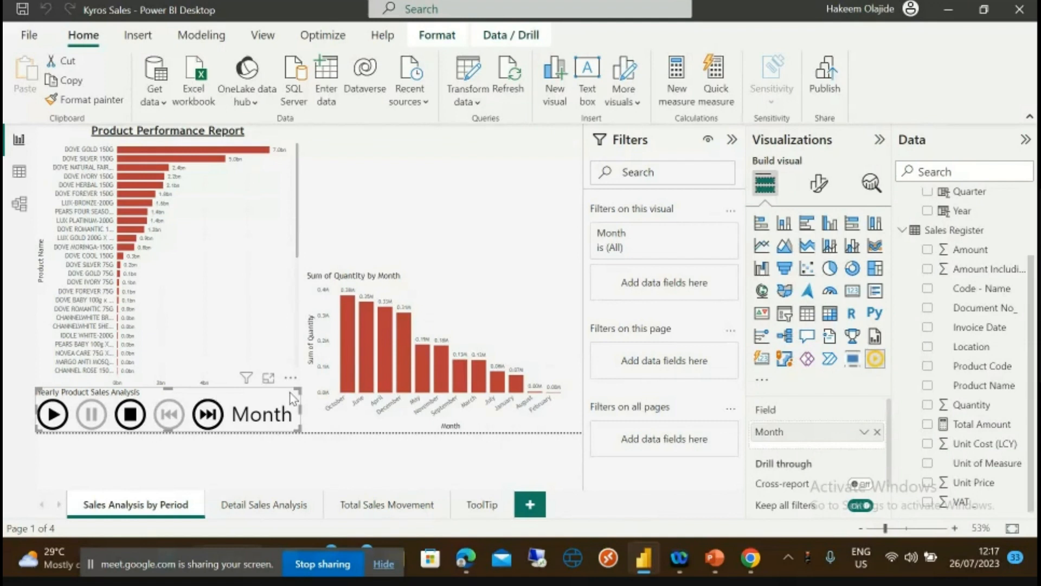
{"action": "key", "text": "Delete"}
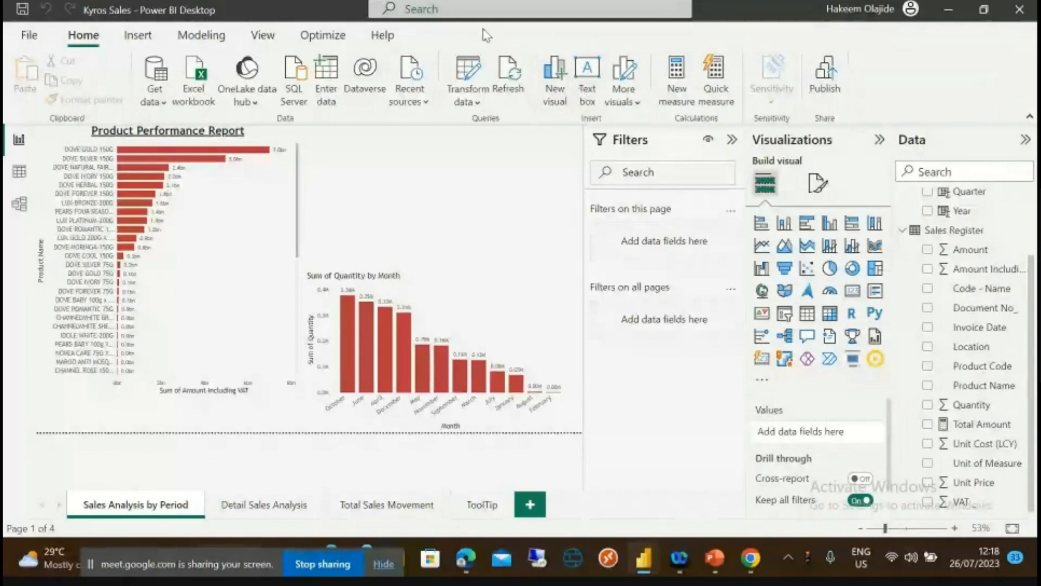
- Refresh the report data, then go via Detail Sales Analysis to the Total Sales Movement page
{"action": "left_click", "coordinate": [510, 81]}
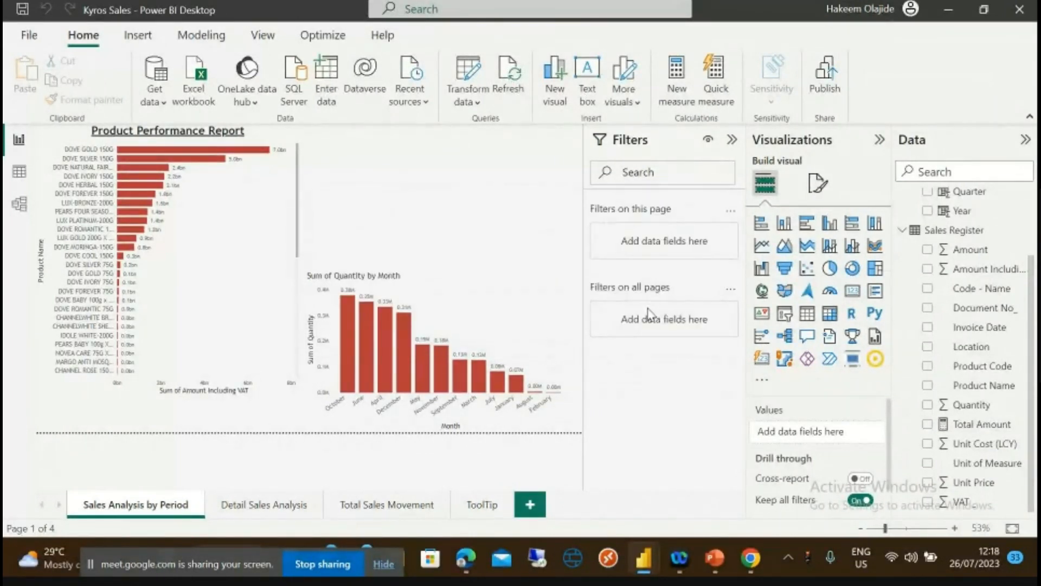
{"action": "left_click", "coordinate": [263, 507]}
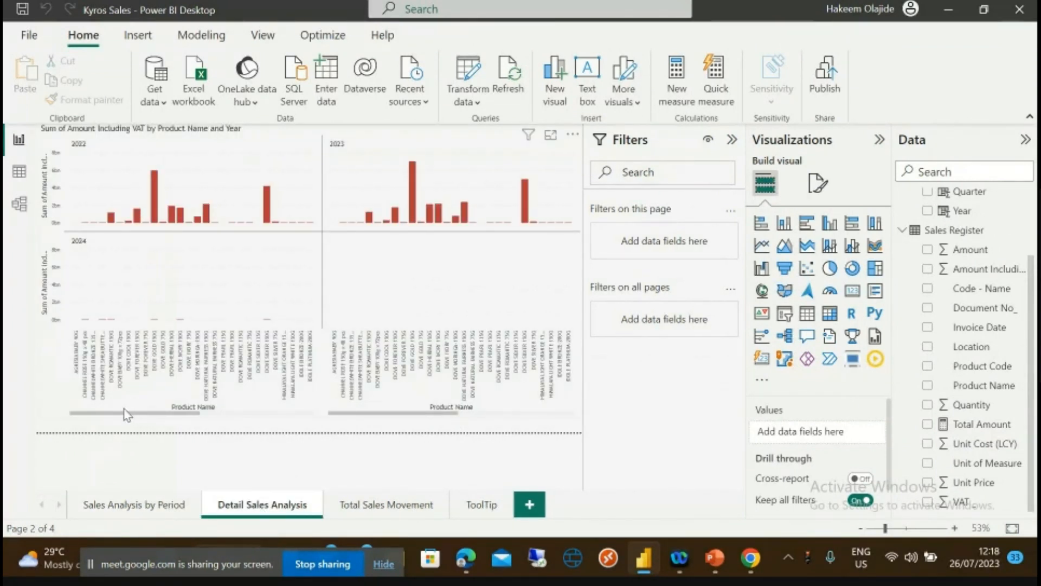
{"action": "left_click", "coordinate": [98, 412]}
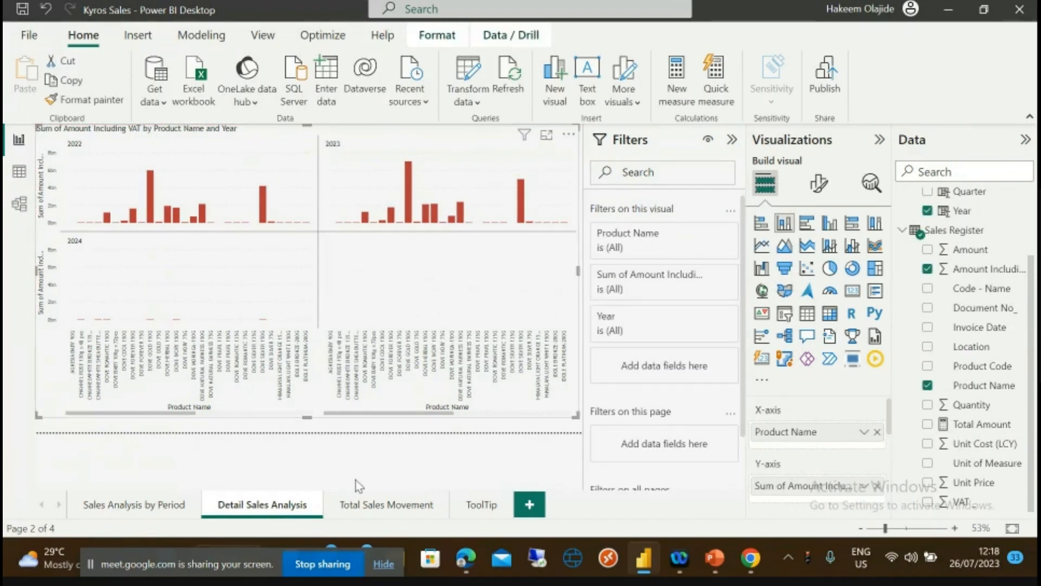
{"action": "left_click", "coordinate": [360, 505]}
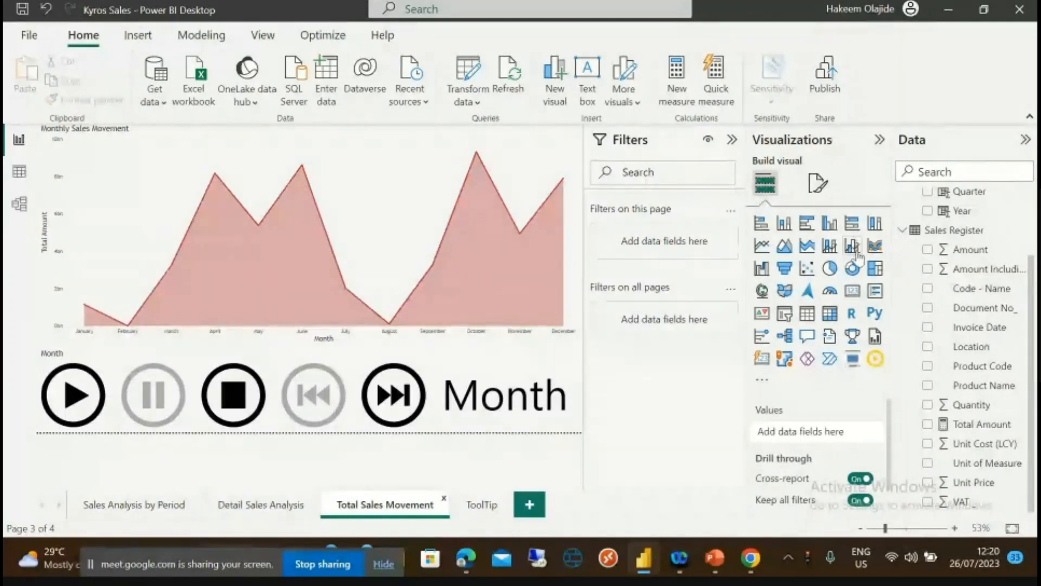
- Save Kyros Sales.pbix, publish it to My workspace and dismiss the success message
{"action": "left_click", "coordinate": [825, 73]}
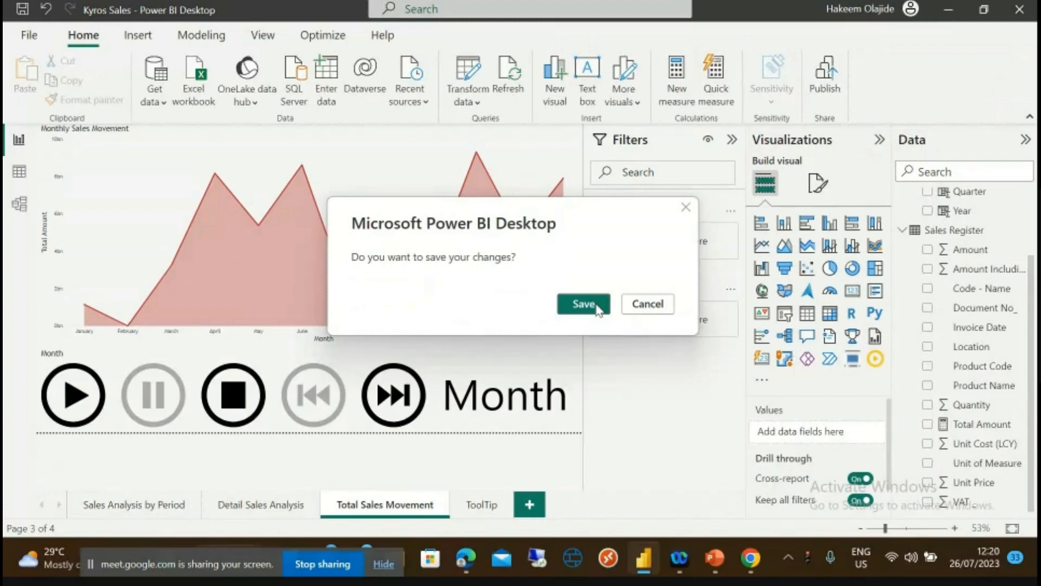
{"action": "left_click", "coordinate": [584, 304]}
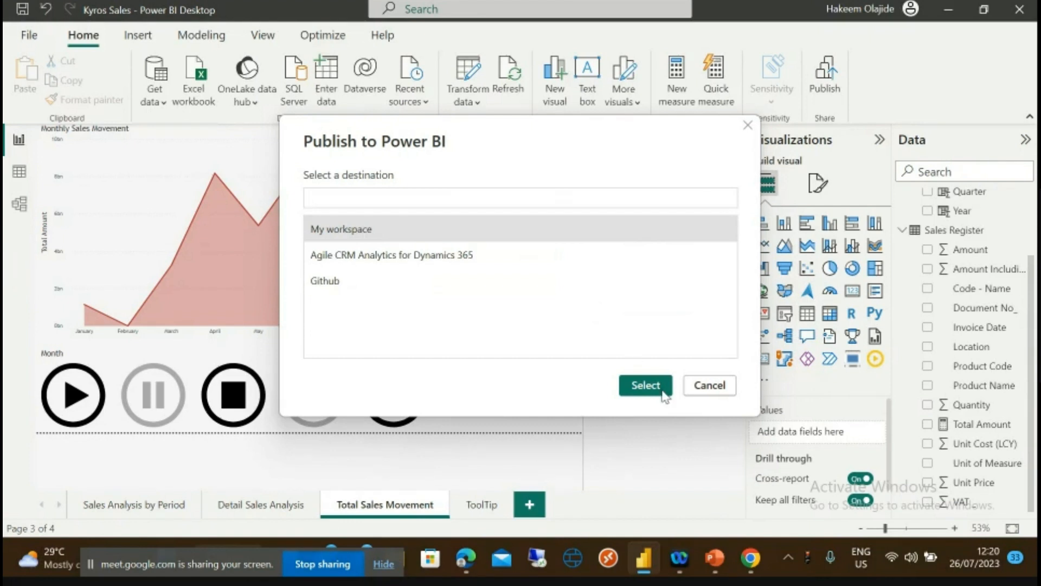
{"action": "left_click", "coordinate": [644, 388]}
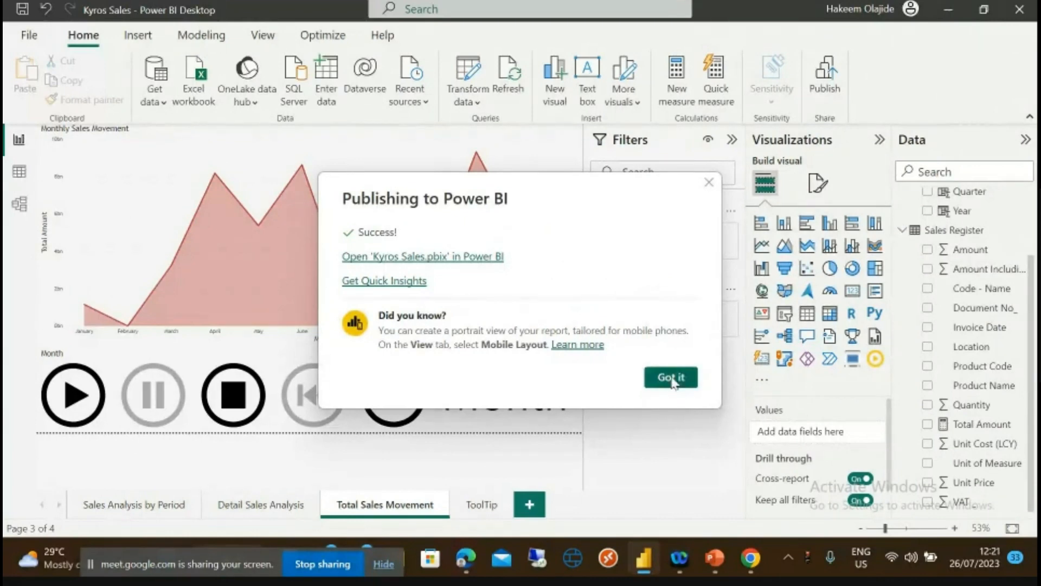
{"action": "left_click", "coordinate": [676, 379]}
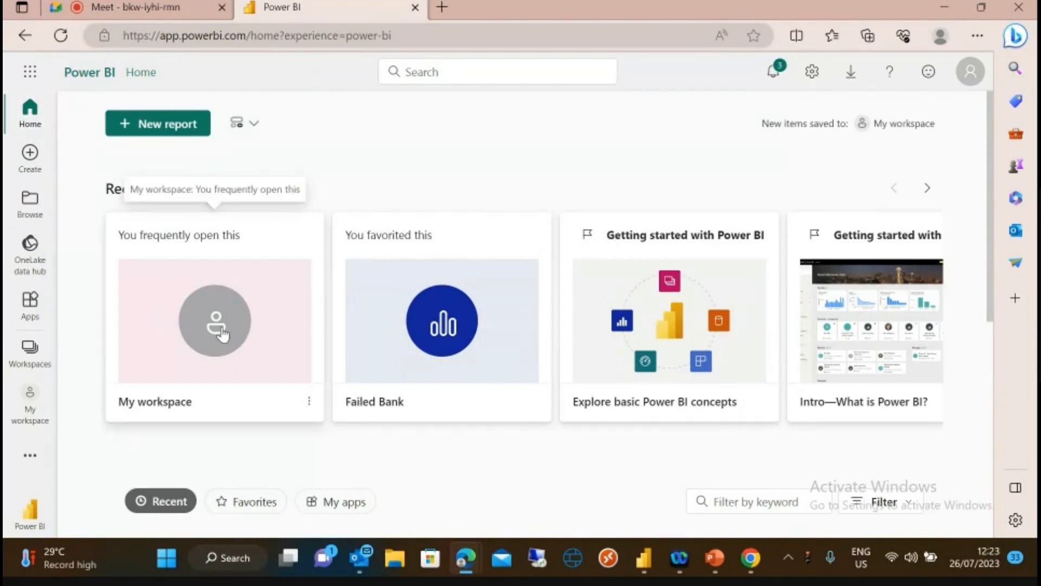
- Open the published Kyros Sales report from My workspace on its Sales Analysis by Period page
{"action": "left_click", "coordinate": [29, 422]}
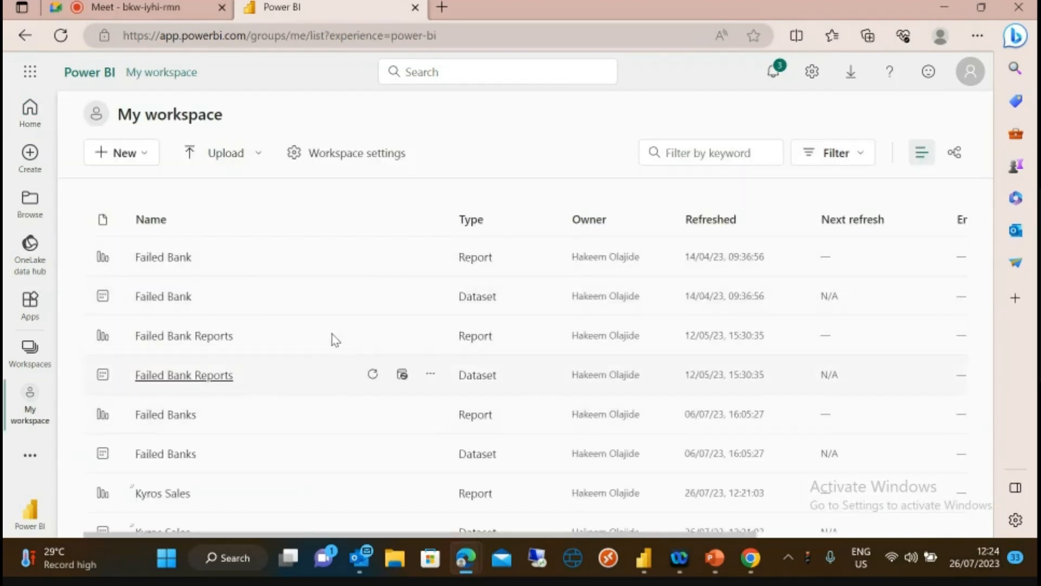
{"action": "left_click", "coordinate": [158, 494]}
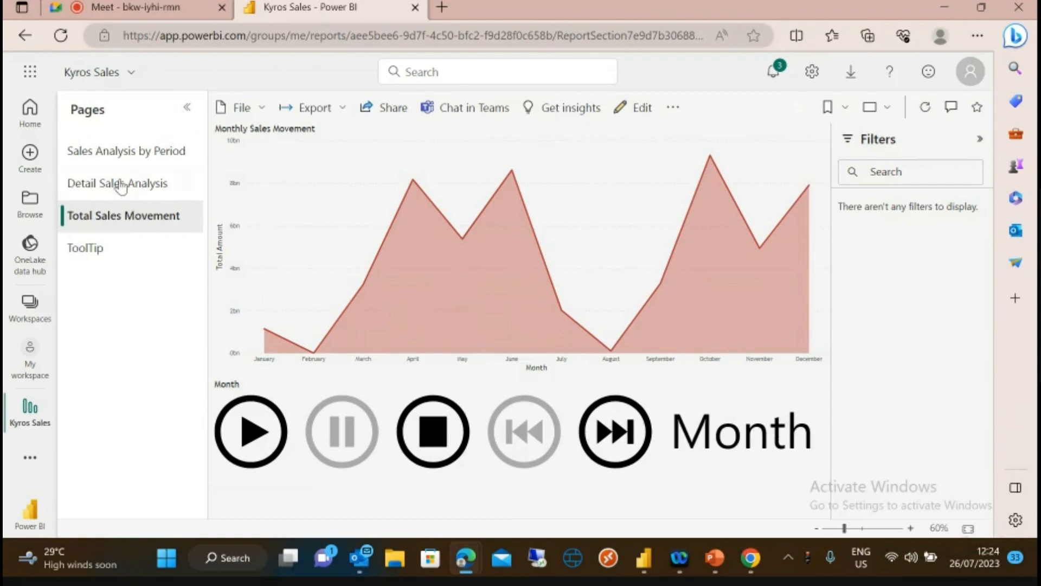
{"action": "left_click", "coordinate": [106, 155]}
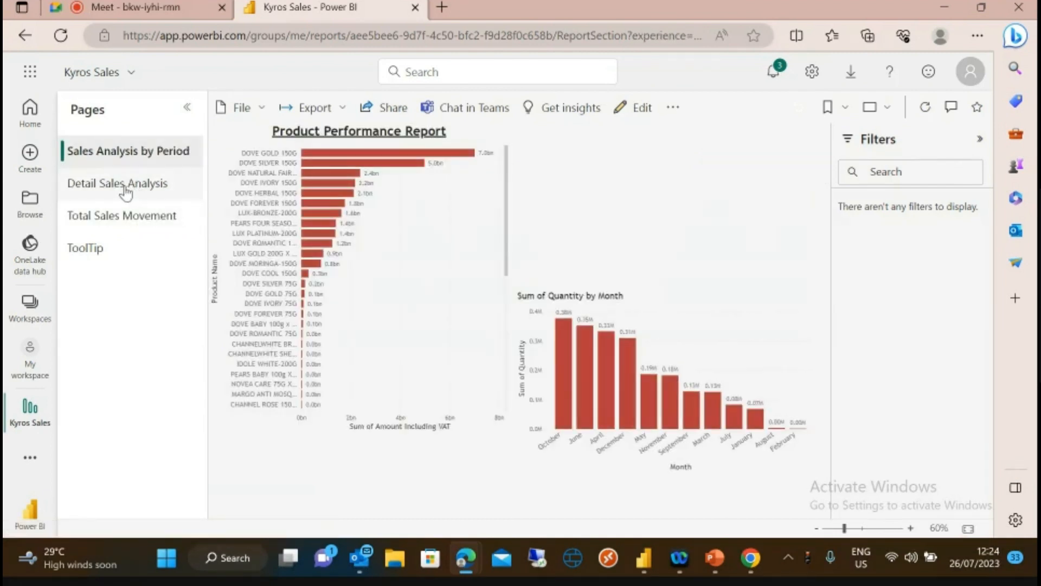
- Browse the Detail Sales Analysis, Total Sales Movement and ToolTip pages, then close the report tab
{"action": "left_click", "coordinate": [125, 191]}
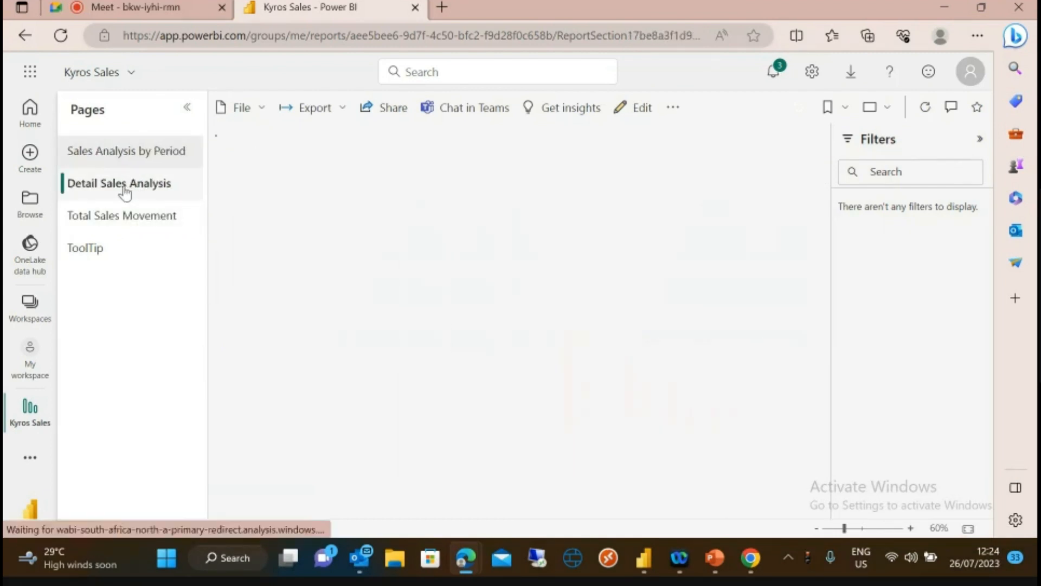
{"action": "left_click", "coordinate": [134, 222]}
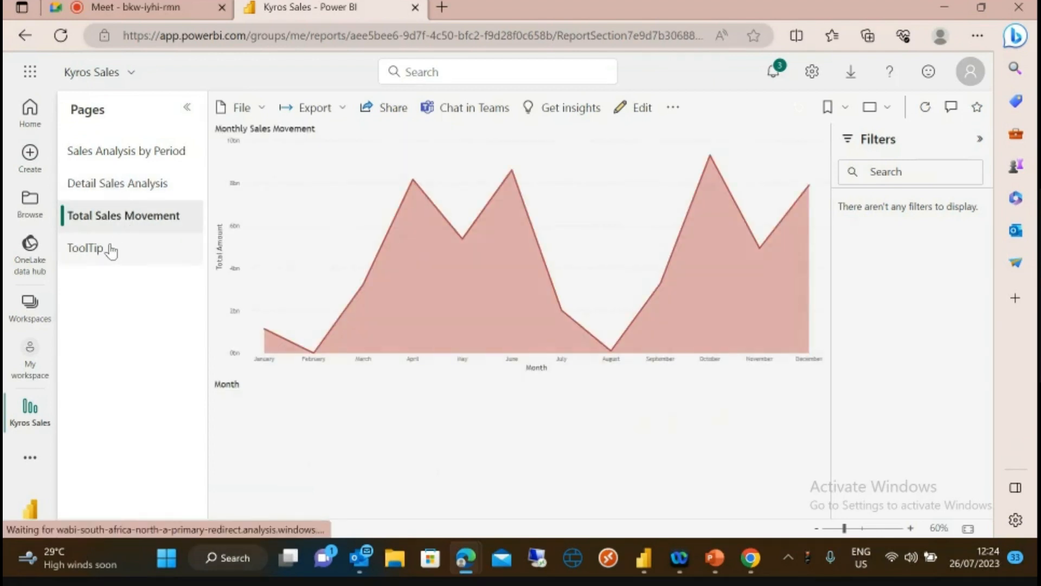
{"action": "left_click", "coordinate": [112, 248]}
{"action": "left_click", "coordinate": [111, 224]}
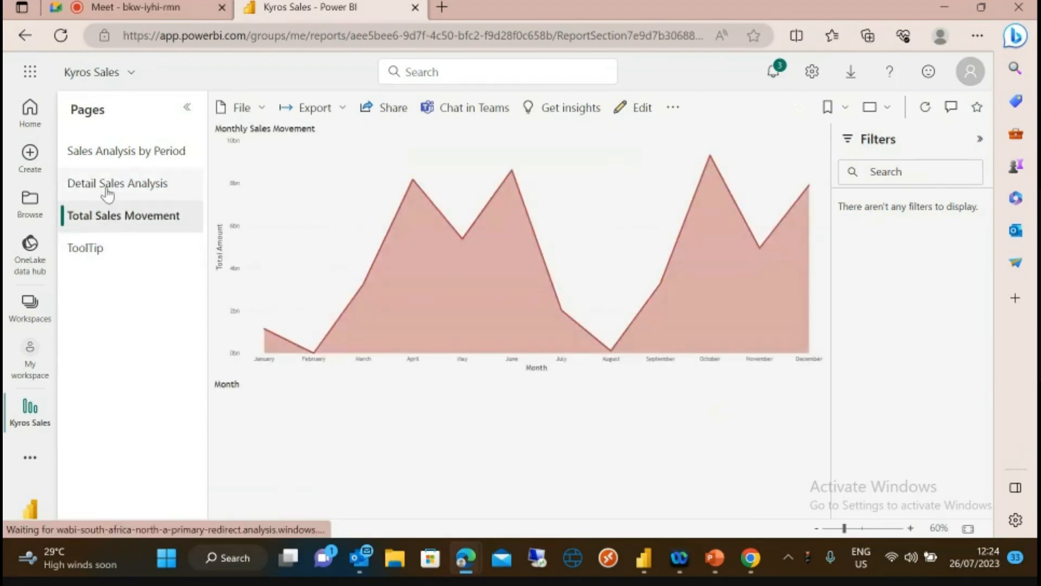
{"action": "left_click", "coordinate": [106, 189]}
{"action": "left_click", "coordinate": [106, 158]}
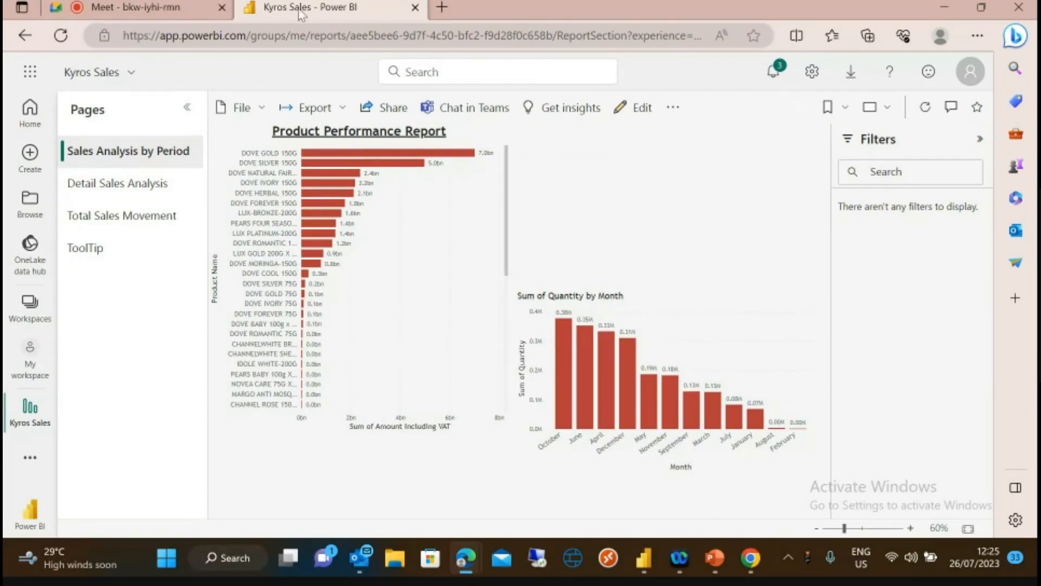
{"action": "left_click", "coordinate": [414, 7]}
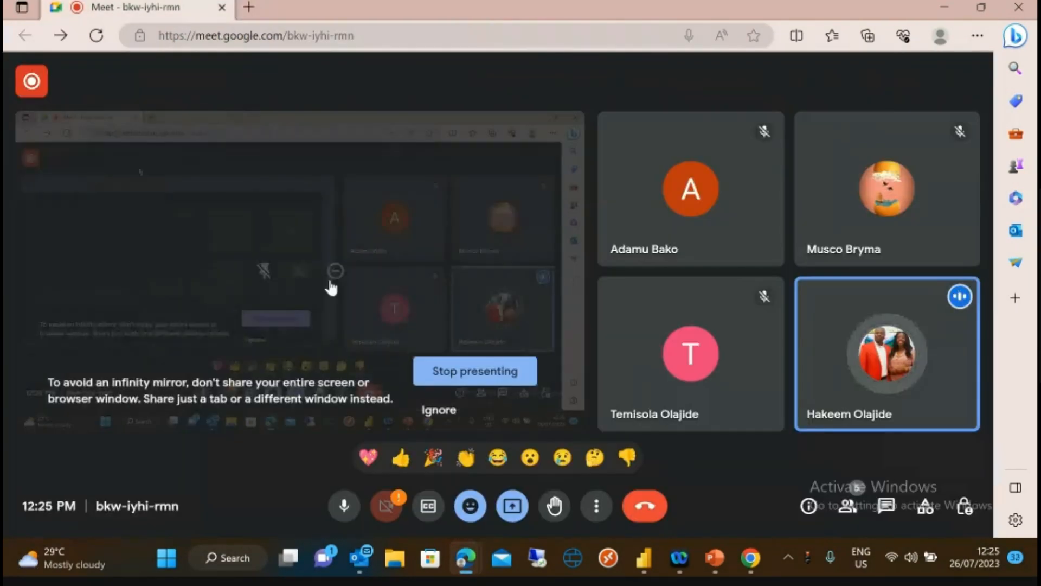